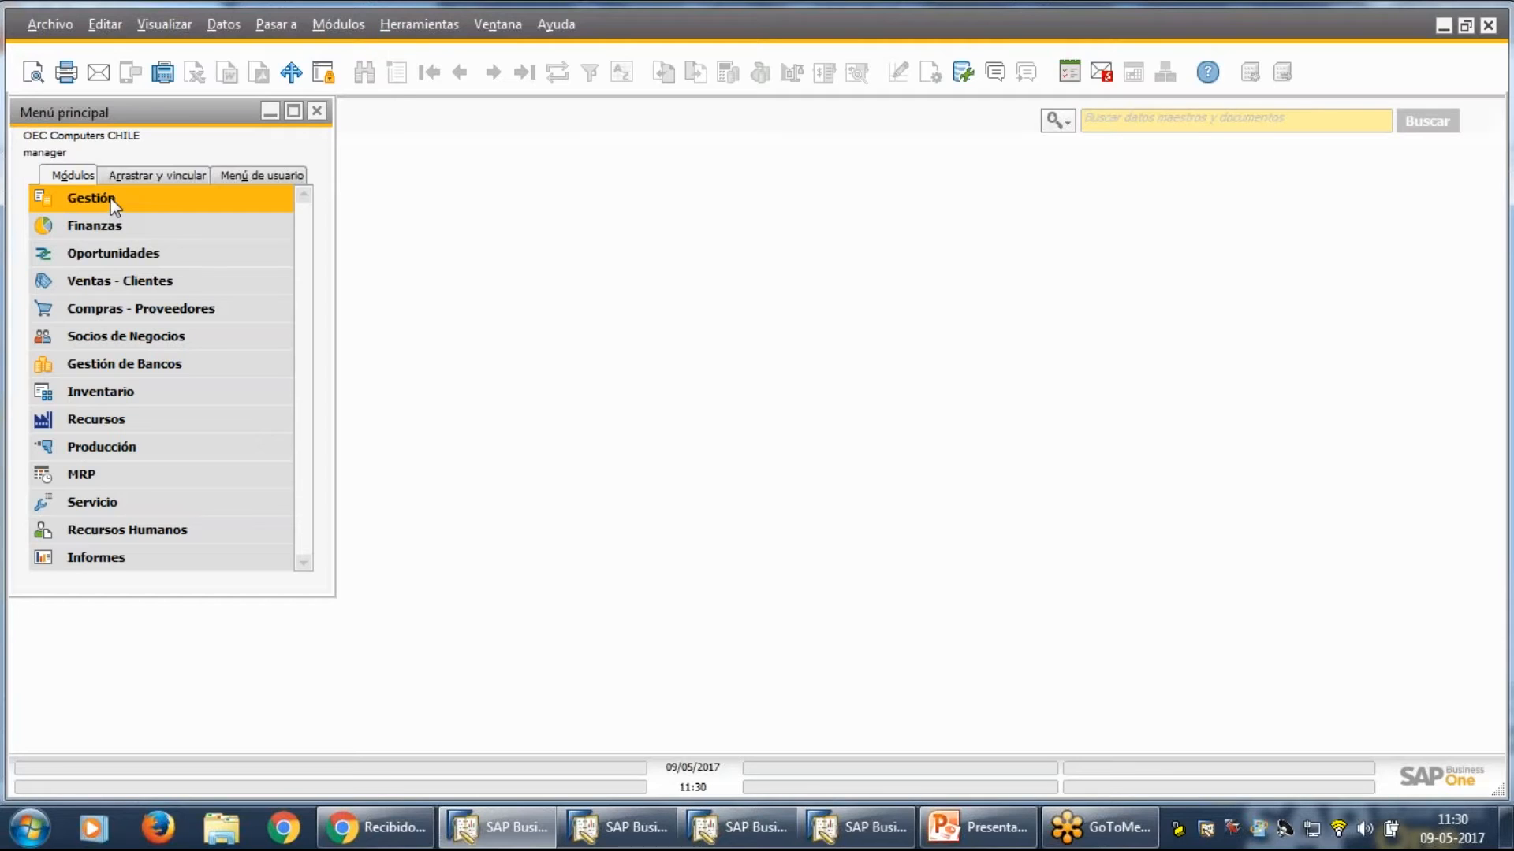
left_click(111, 198)
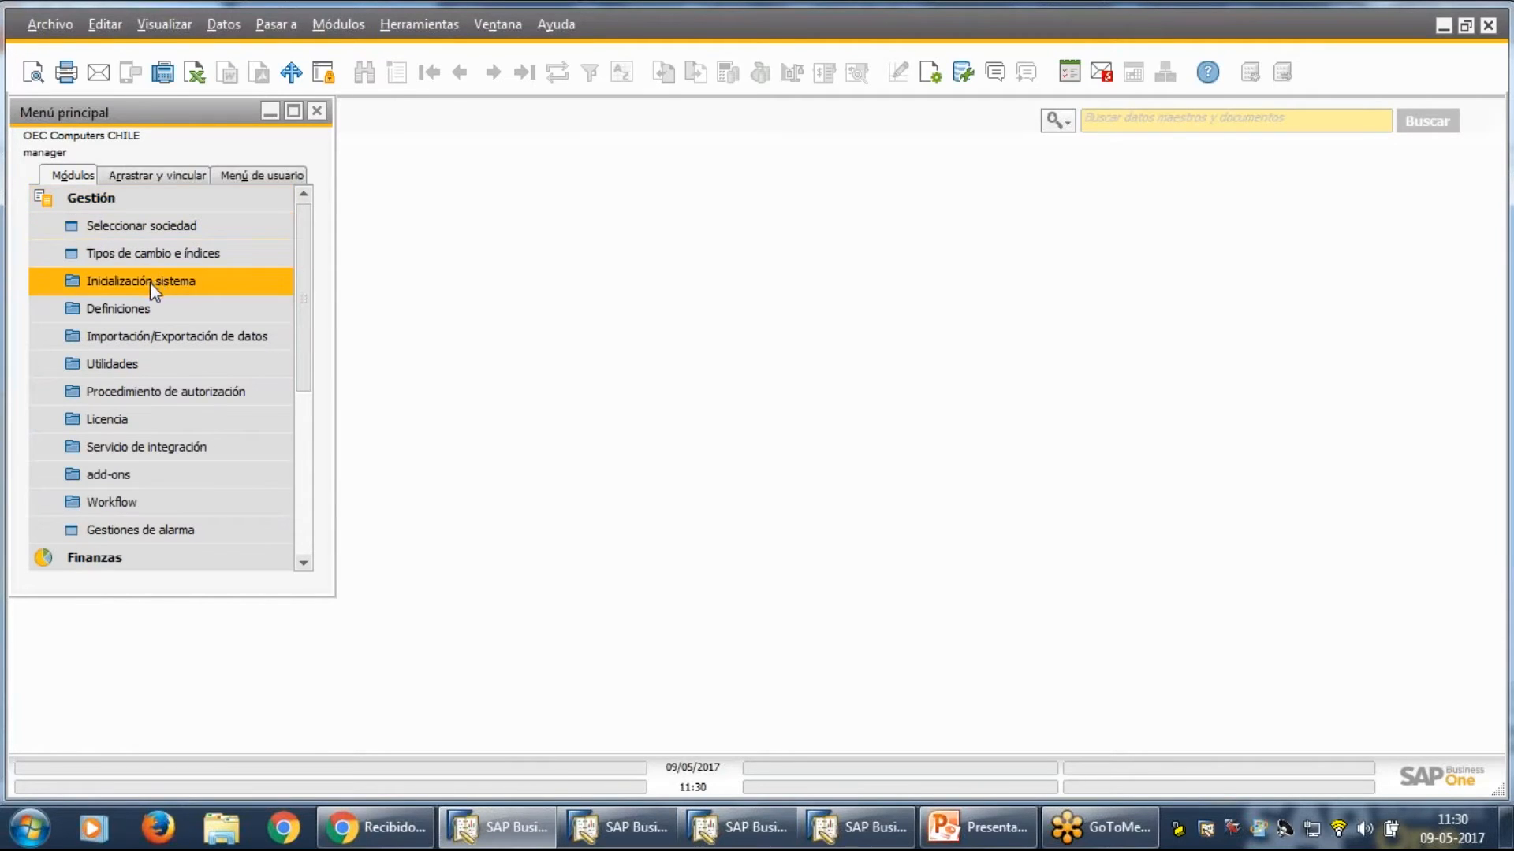
left_click(146, 309)
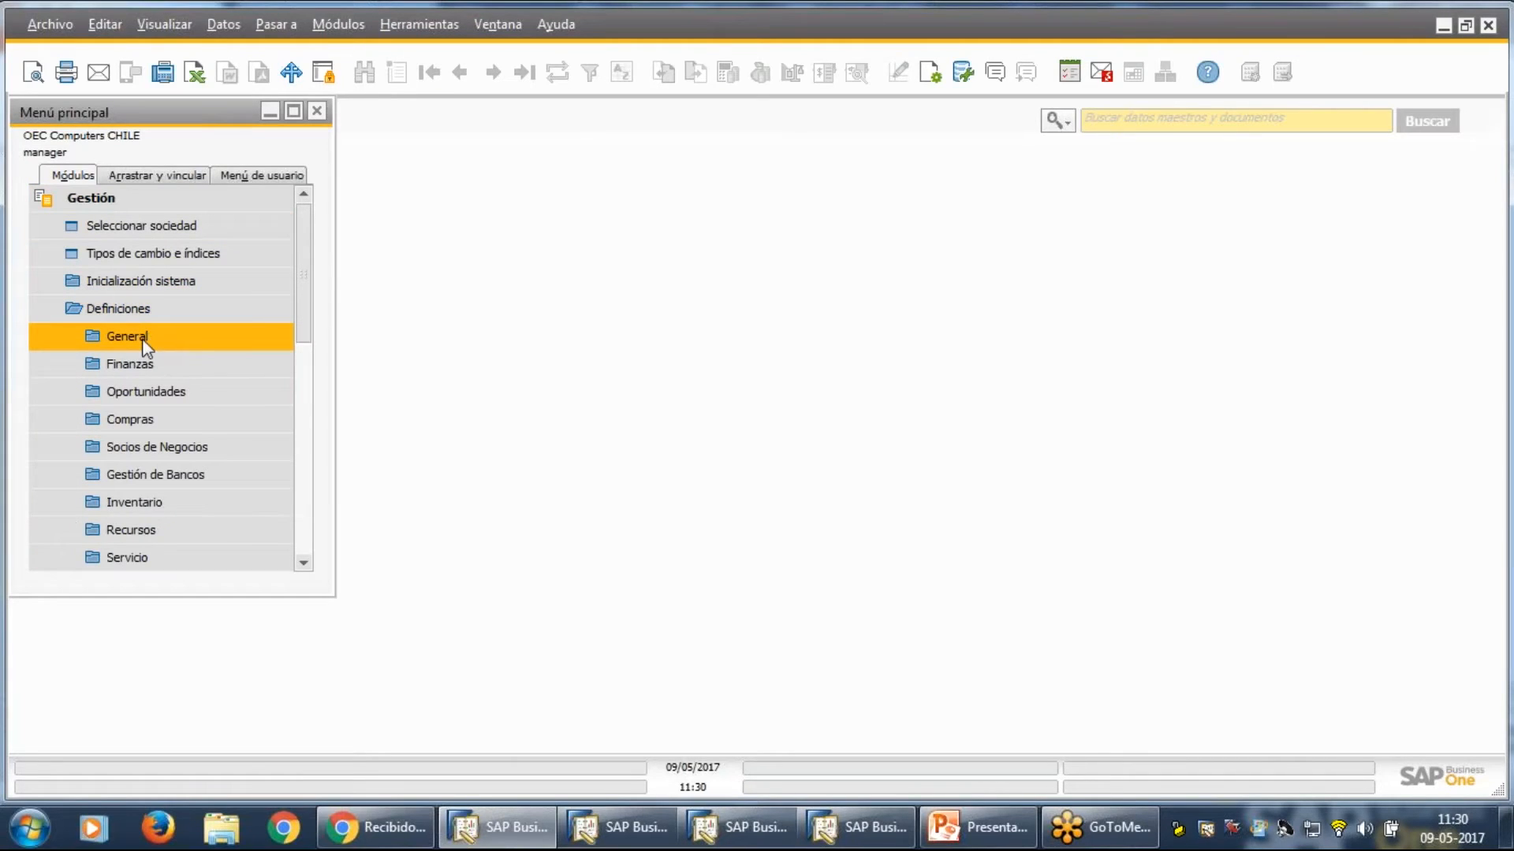
left_click(145, 339)
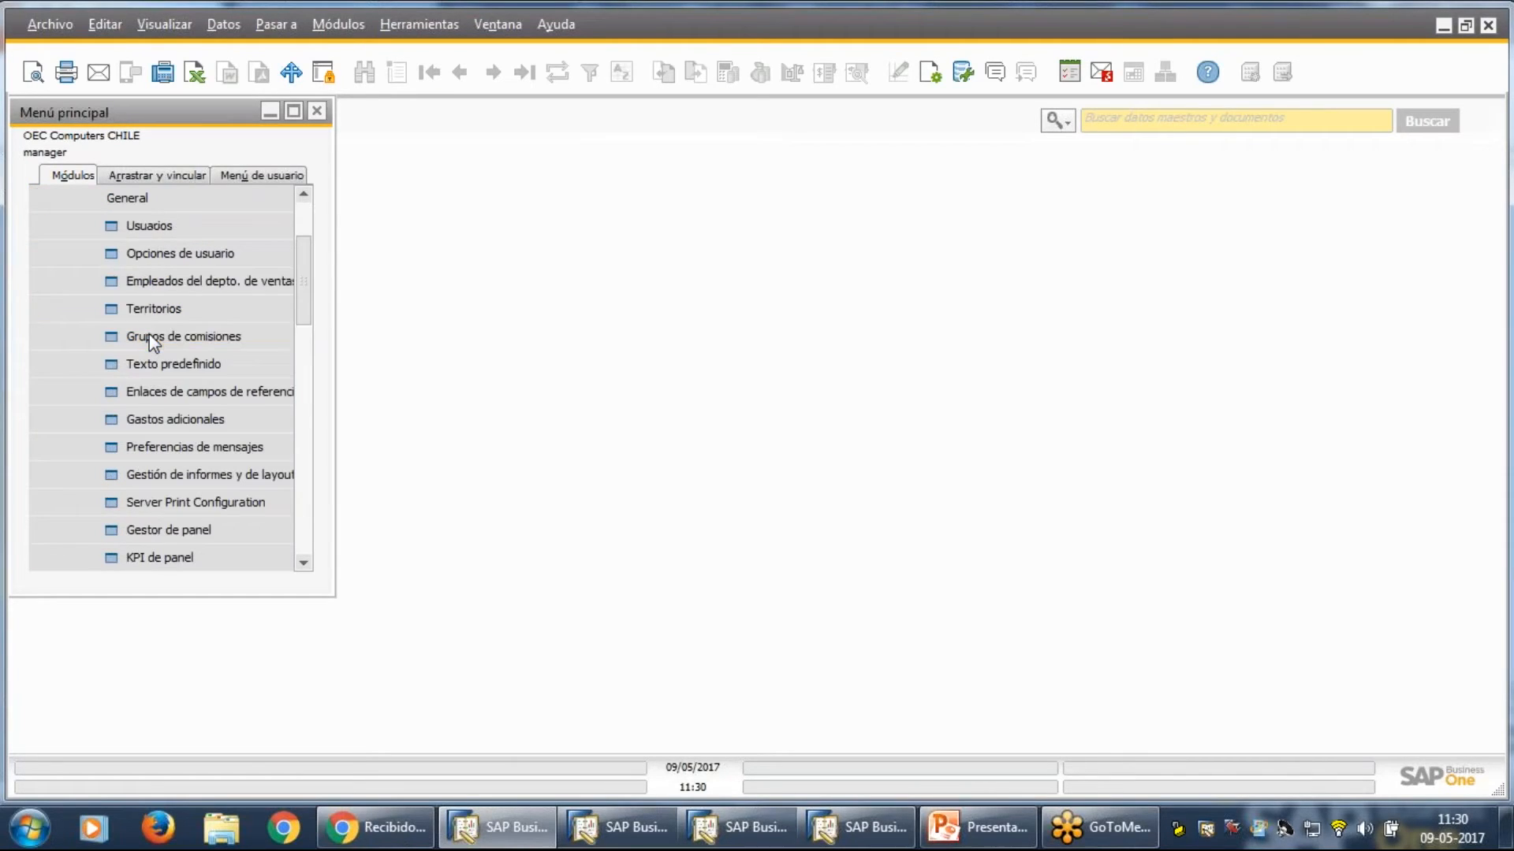
left_click(173, 230)
left_click(163, 204)
scroll(210, 282, "up", 2)
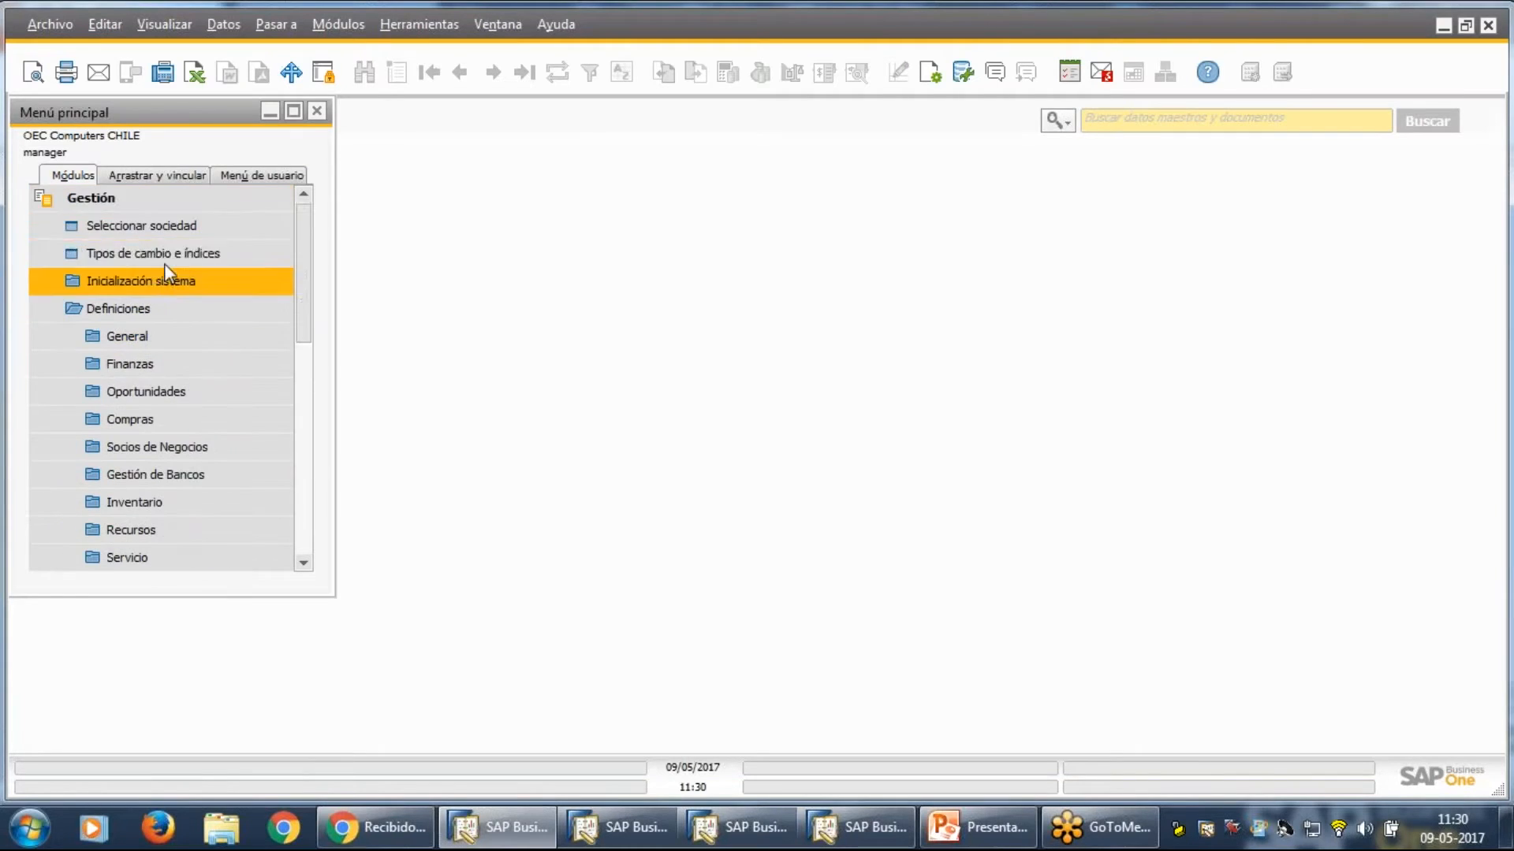
left_click(129, 198)
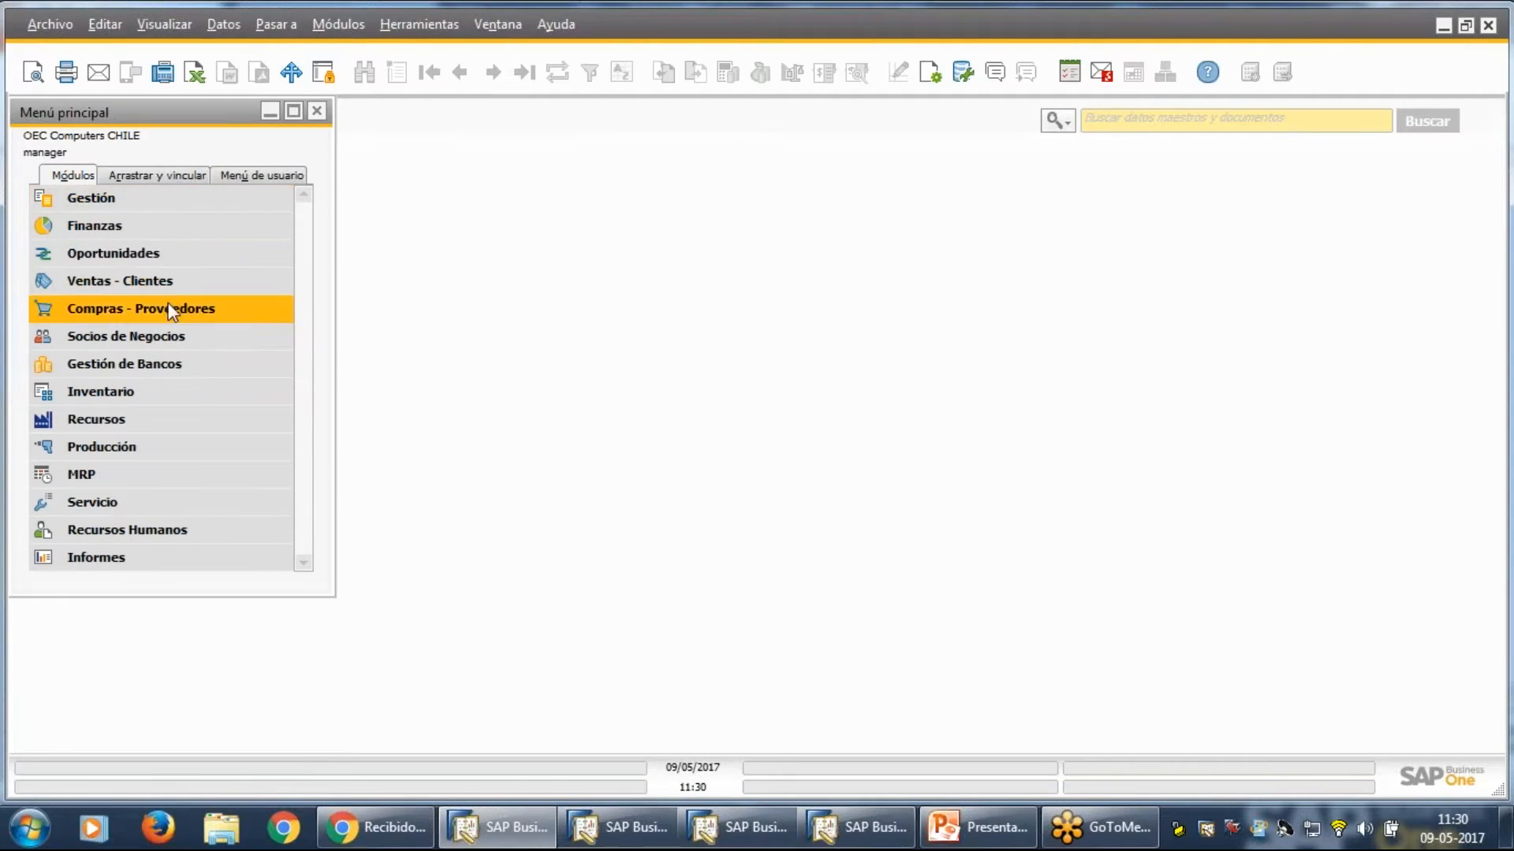
Open the Gestión autorización window under Licencia to view the license assignment per user.
left_click(102, 200)
left_click(125, 420)
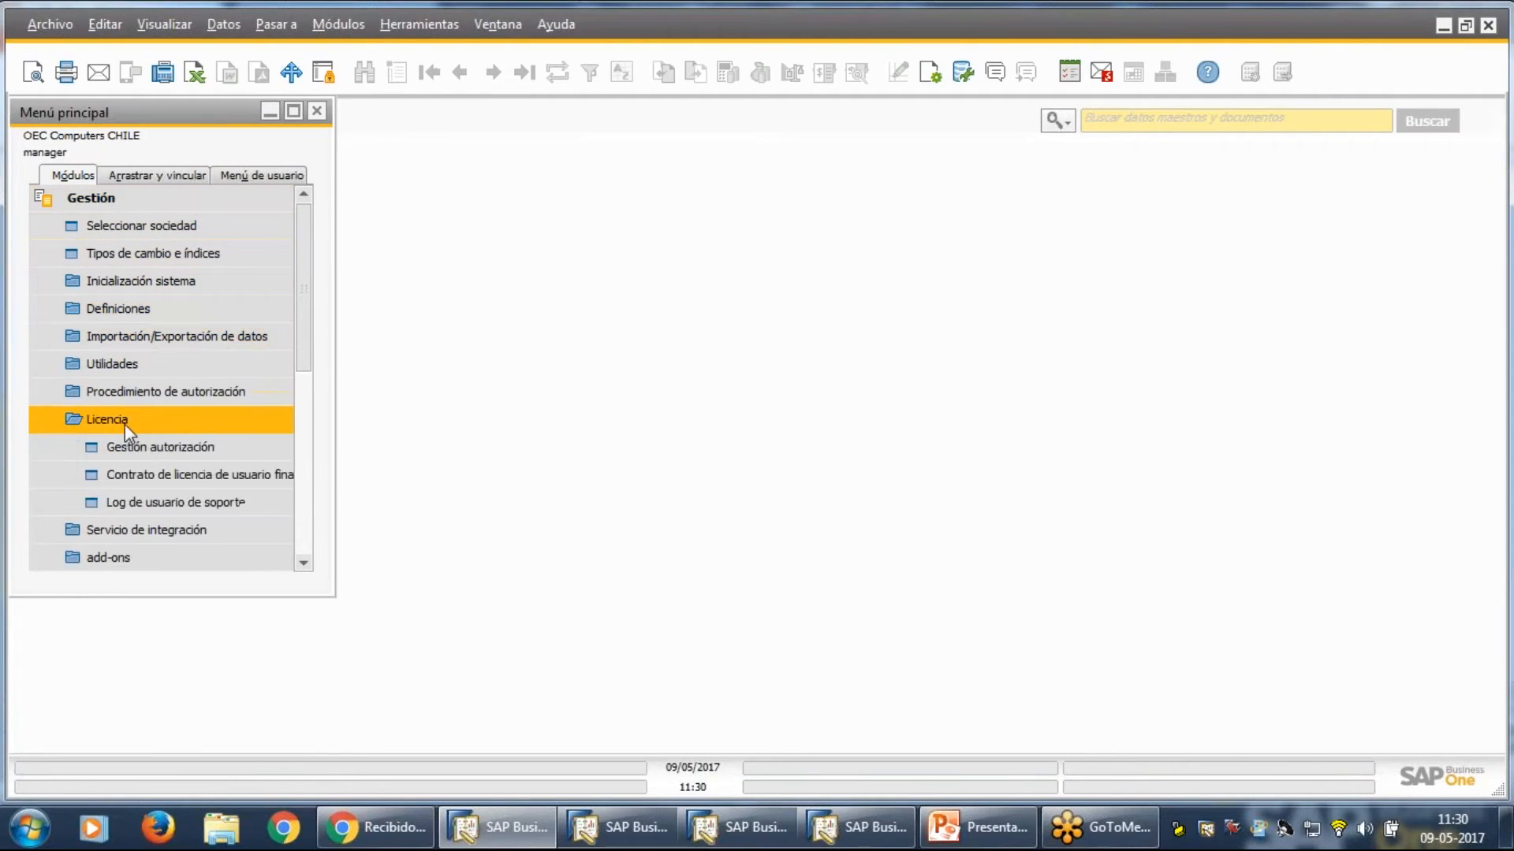
left_click(174, 448)
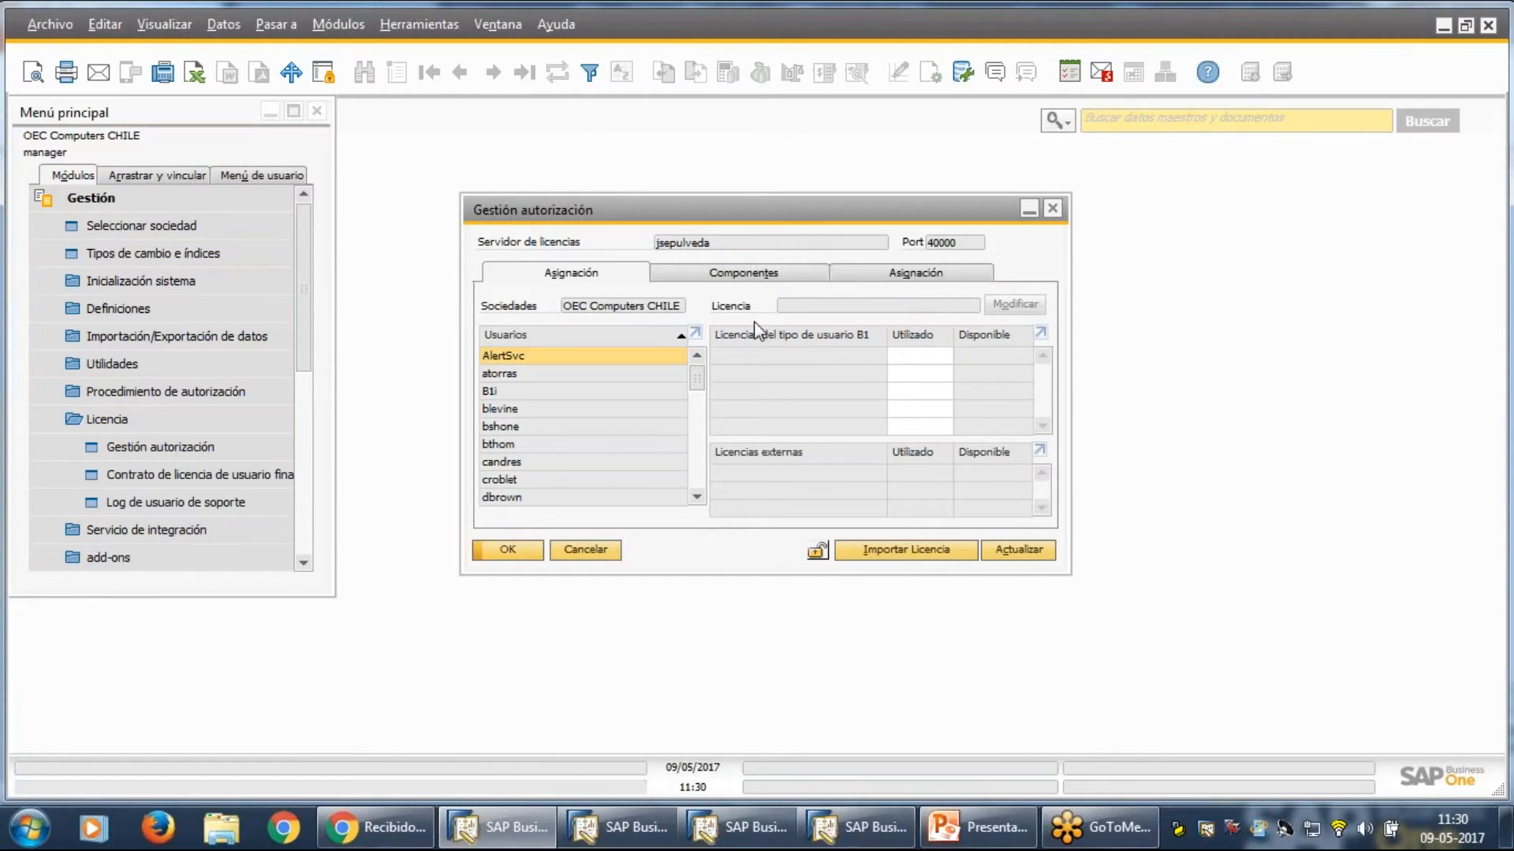
mouse_move(700, 380)
left_mouse_down()
mouse_move(696, 399)
mouse_move(695, 365)
left_mouse_up()
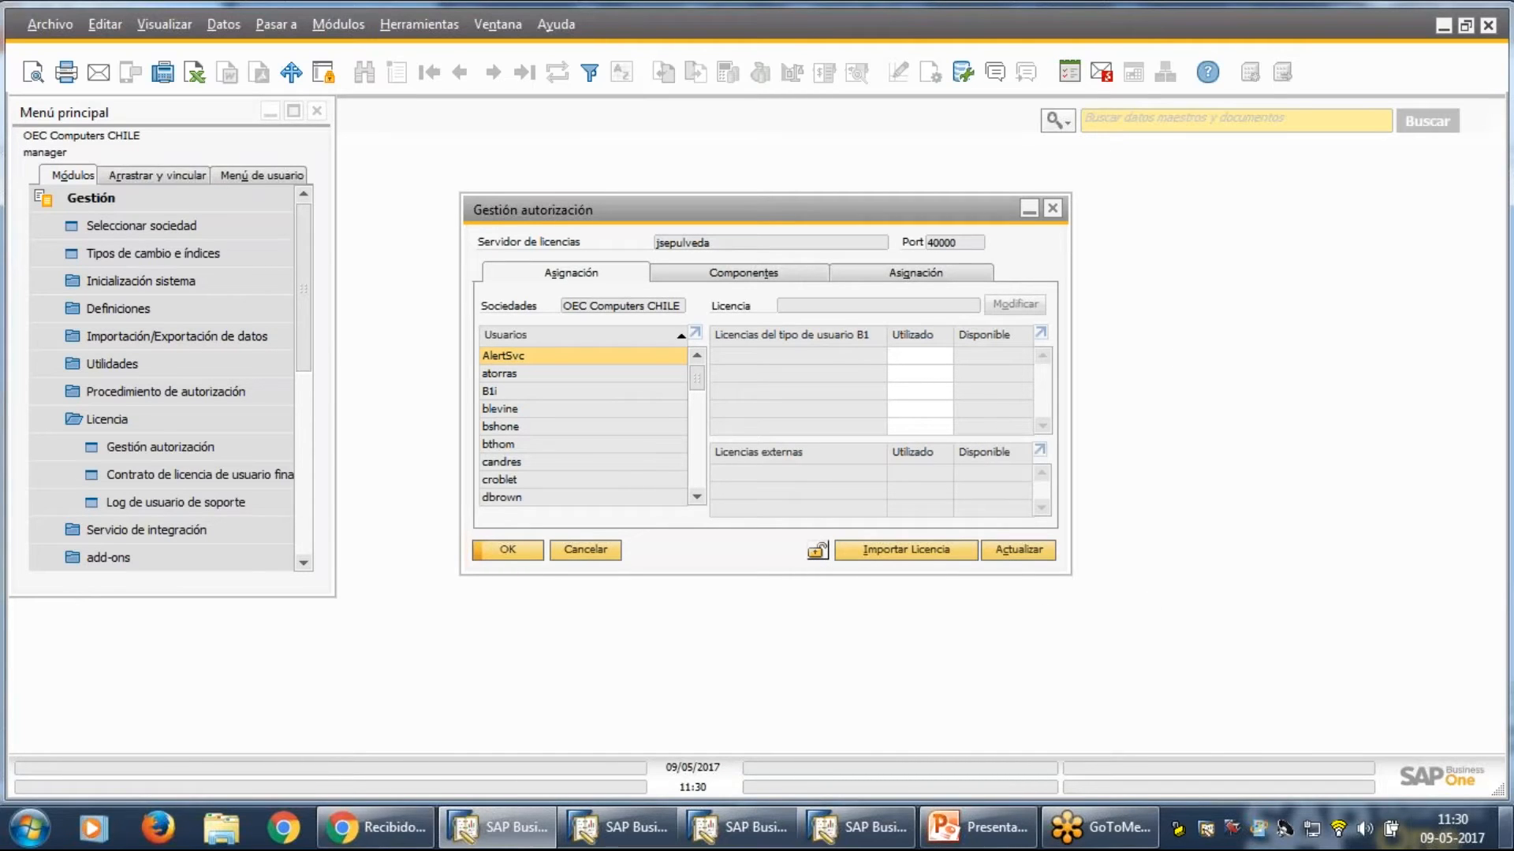
Show the desktop and open the local disk (C:) in the file explorer.
left_click(1508, 837)
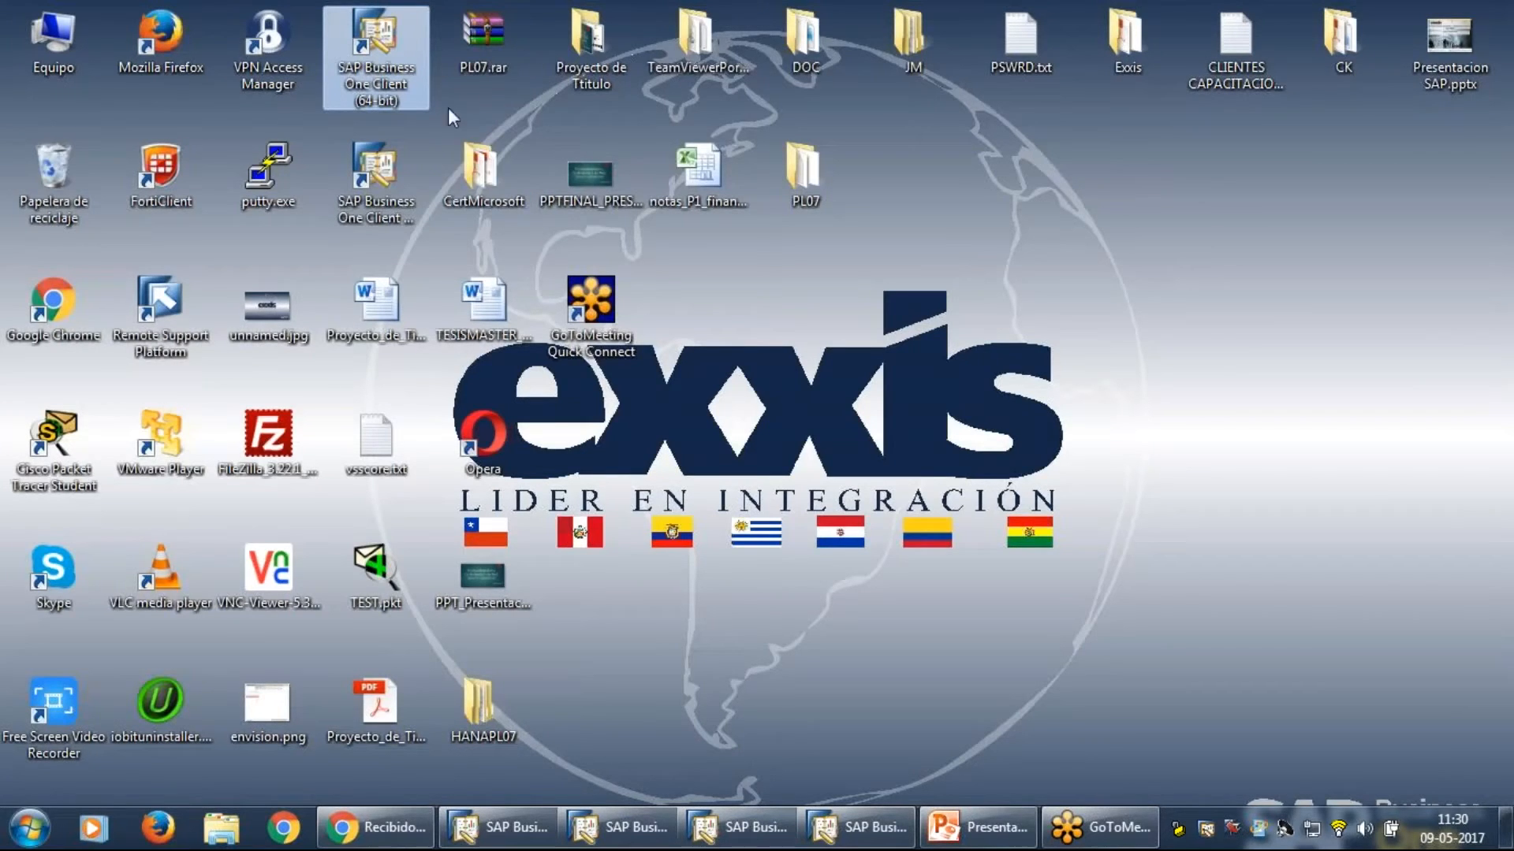
left_click(475, 173)
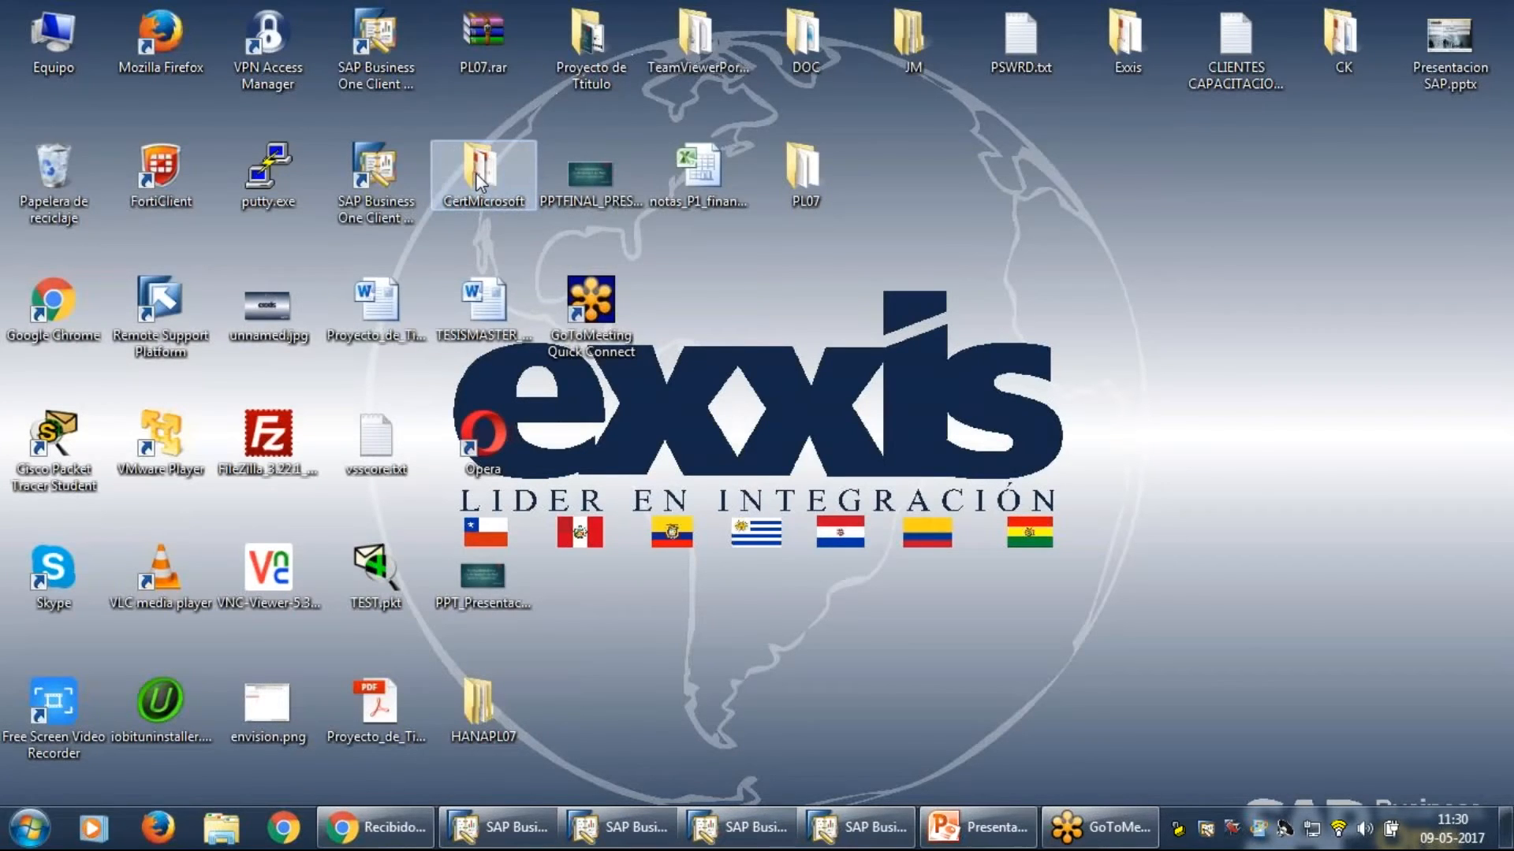
double_click(475, 173)
left_click(290, 498)
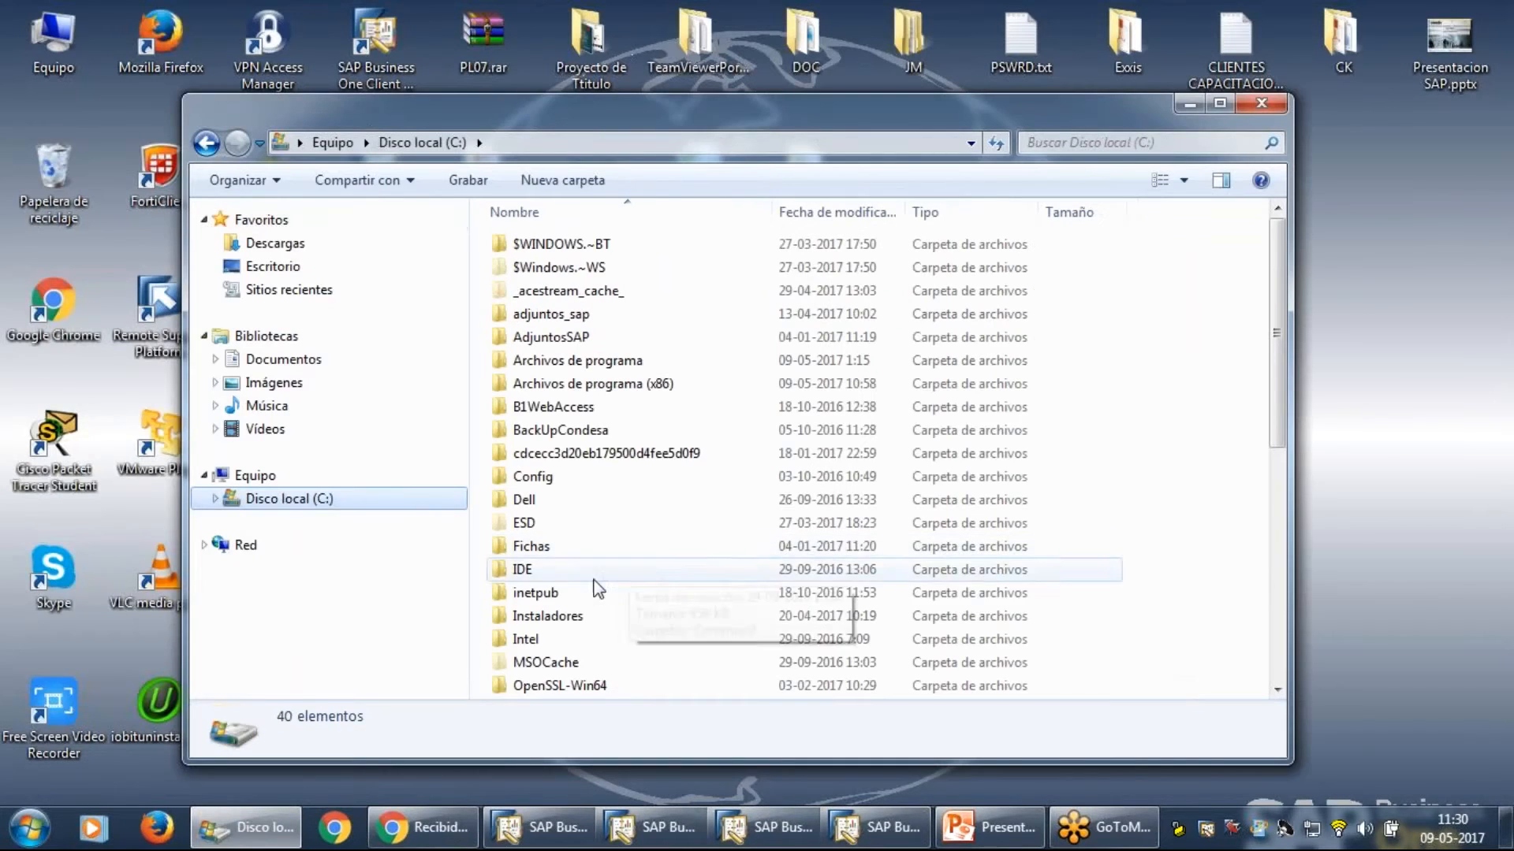
Open the Instaladores folder on drive C: and select the file B01_multiple (1).txt.
left_click(584, 587)
scroll(652, 473, "down", 2)
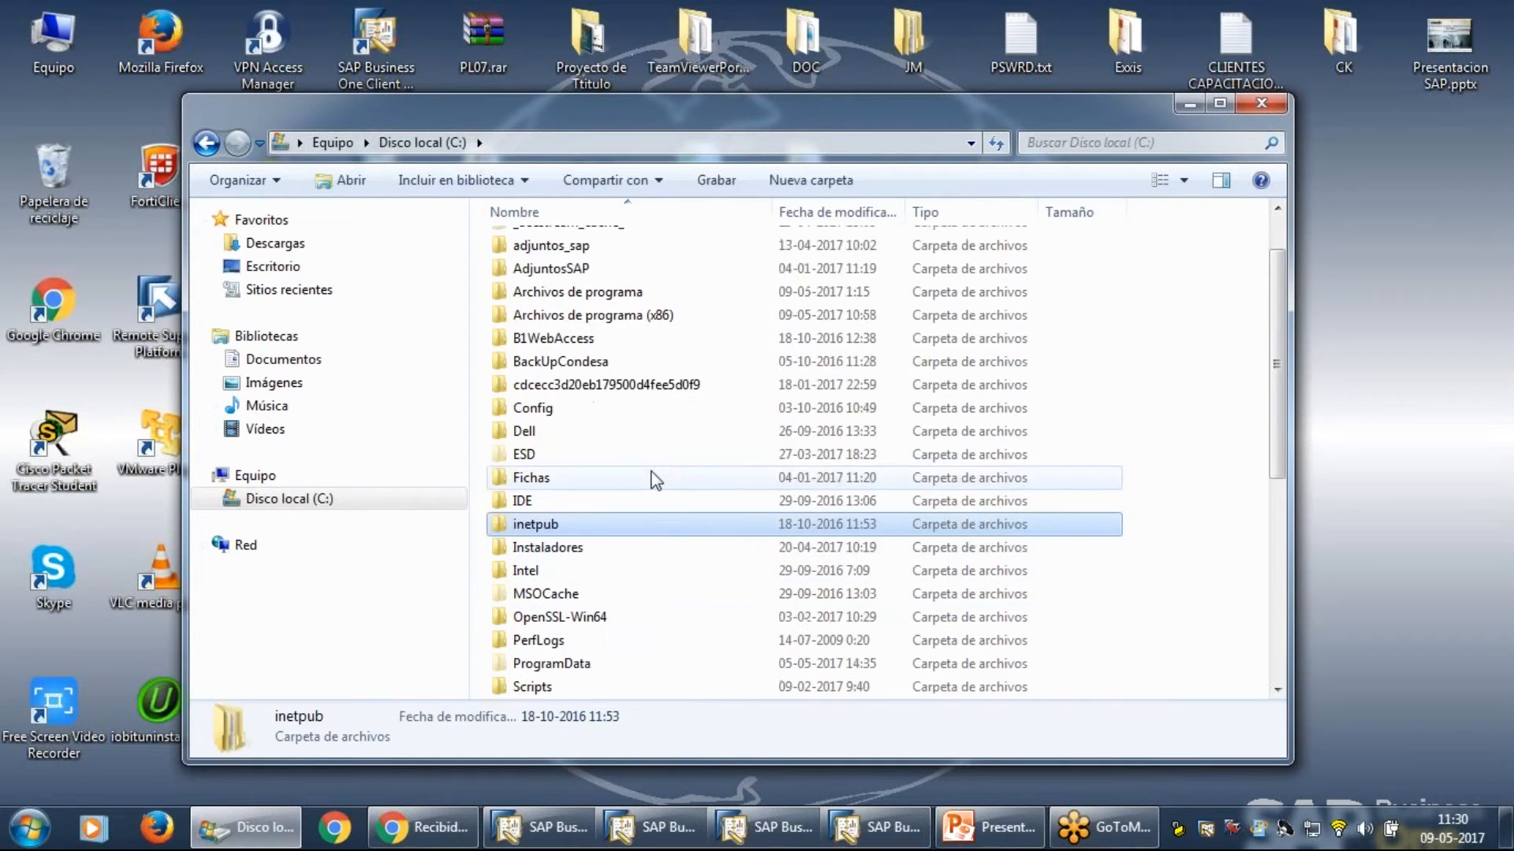
scroll(668, 575, "down", 4)
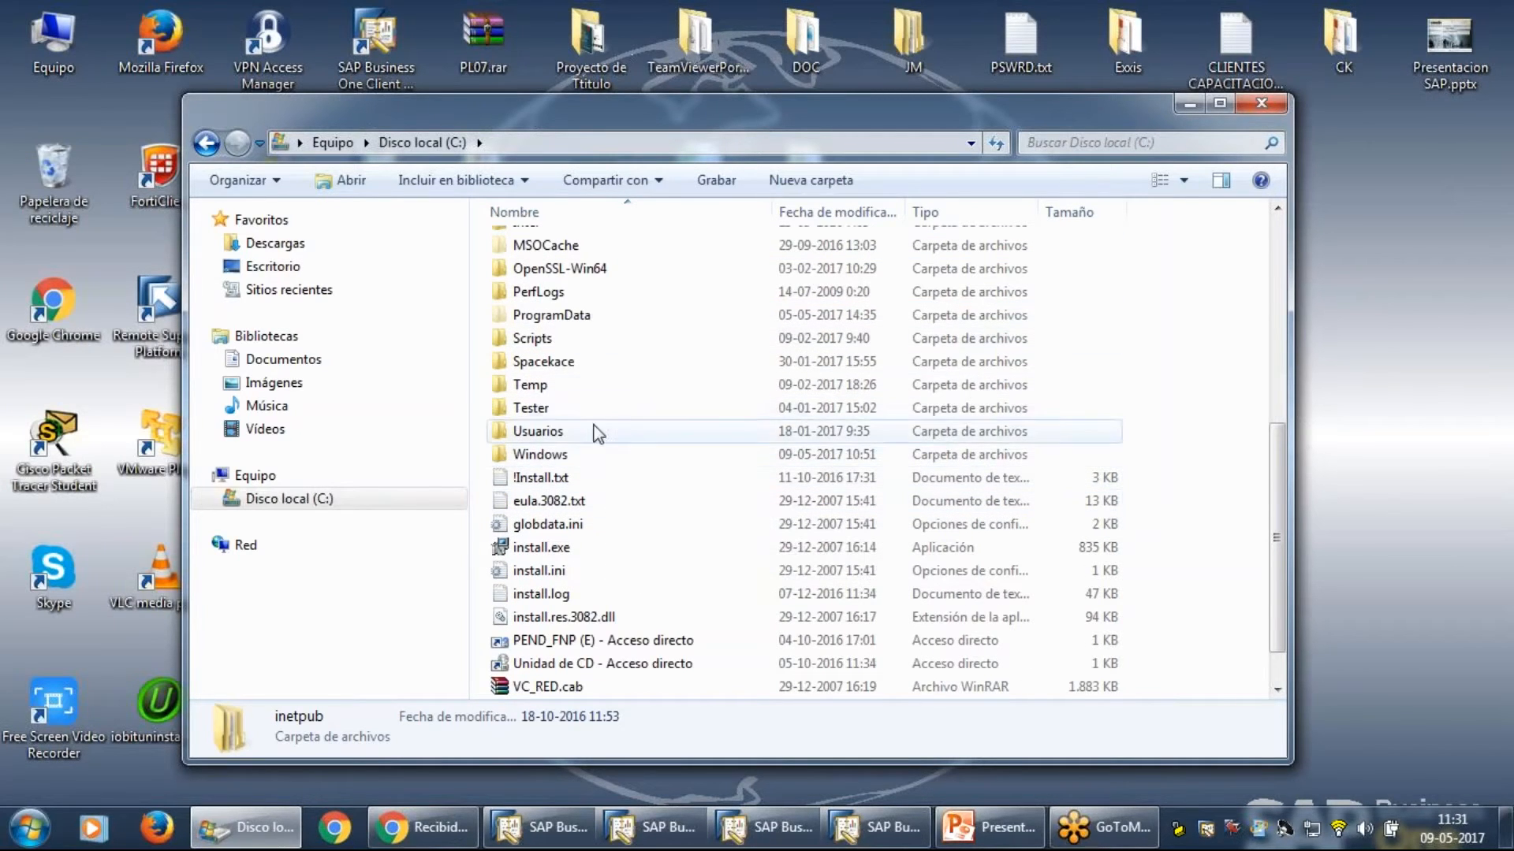
scroll(584, 352, "up", 2)
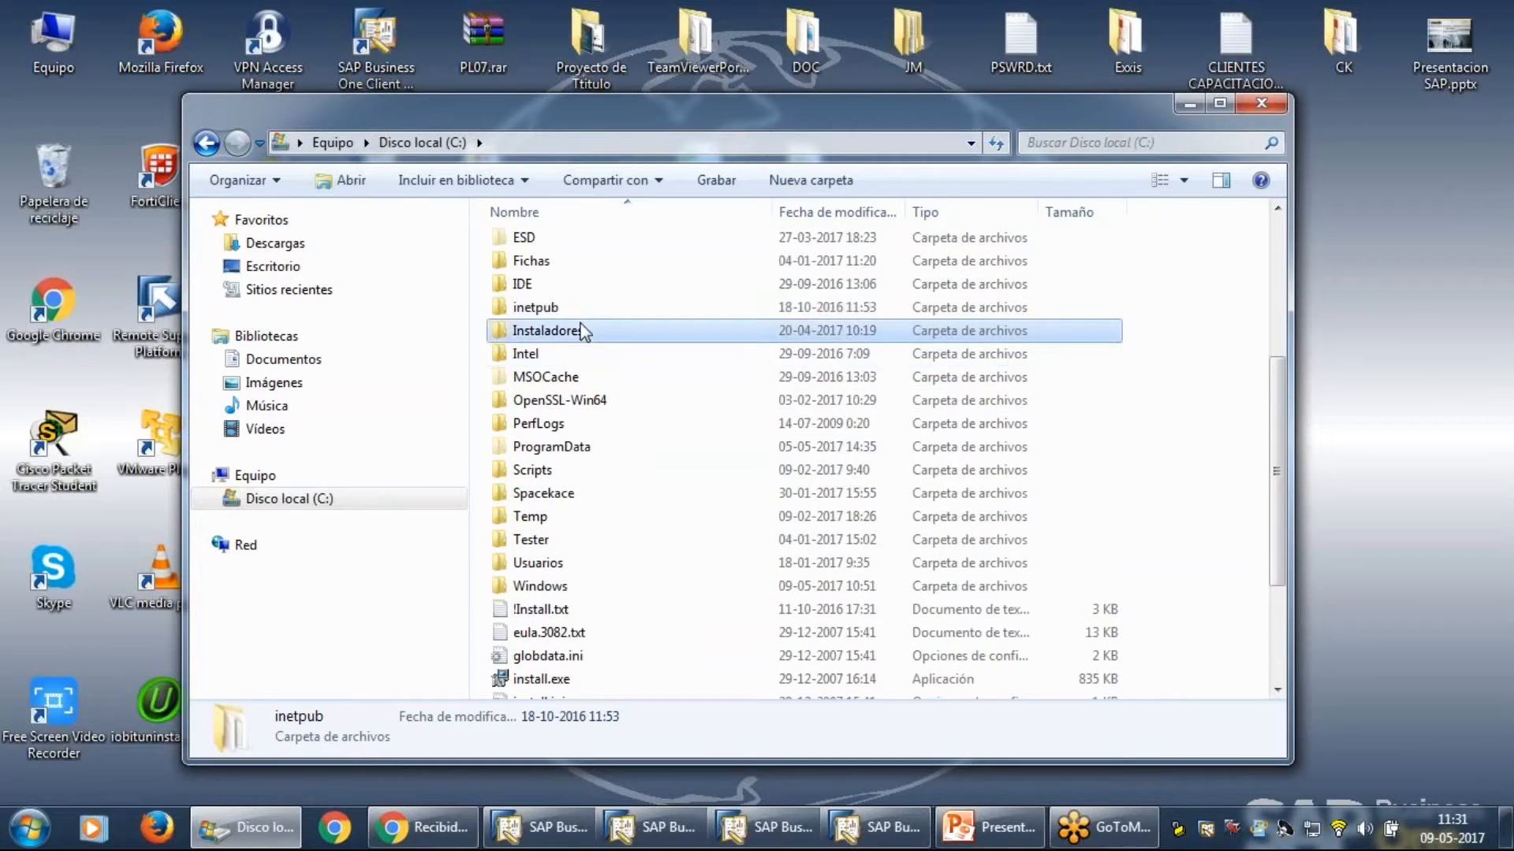
double_click(580, 329)
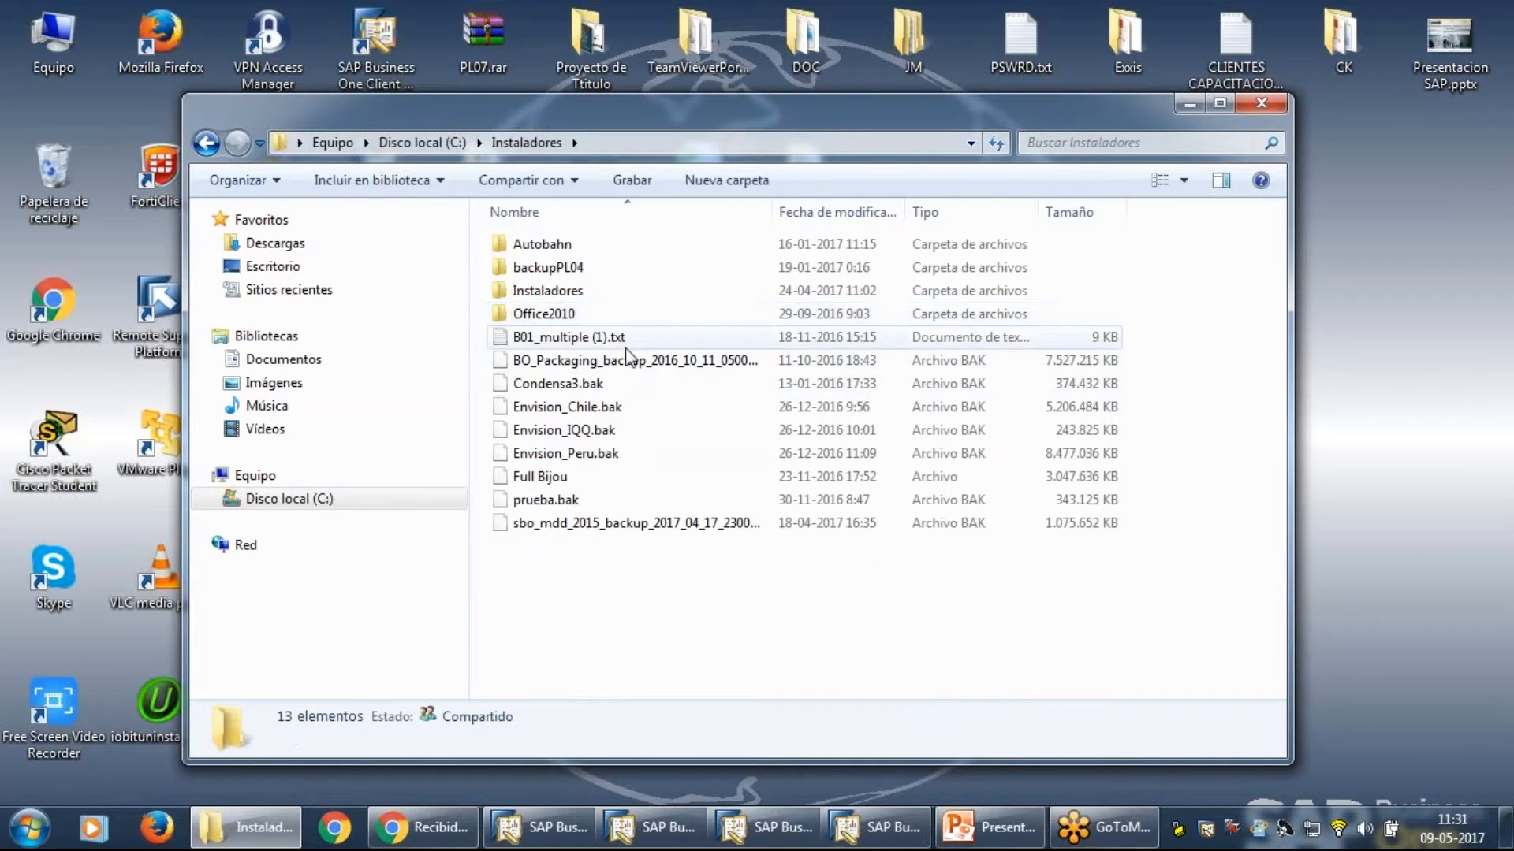
left_click(641, 340)
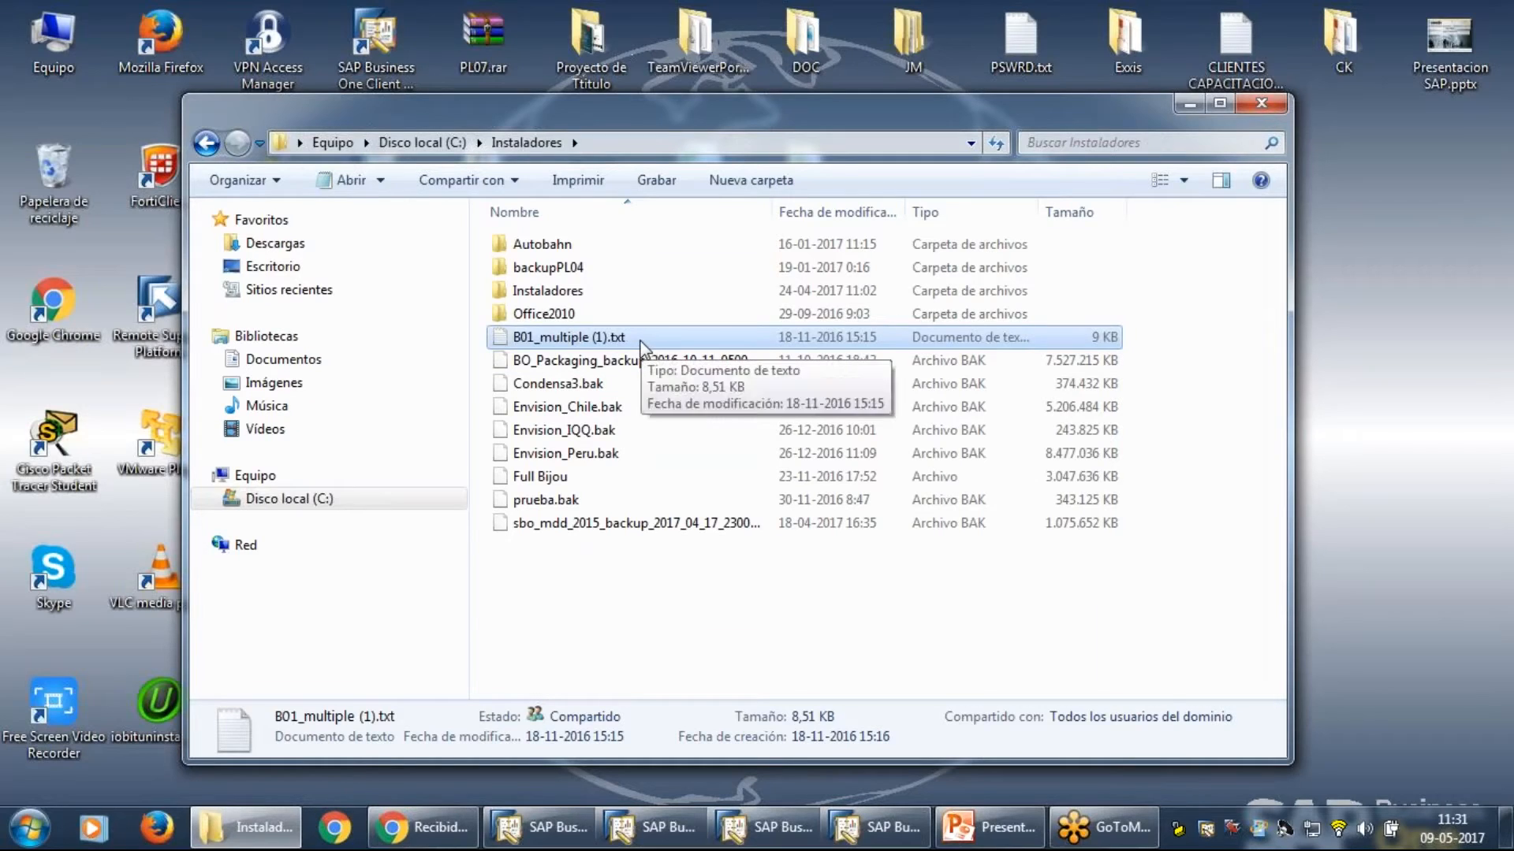
left_click(663, 25)
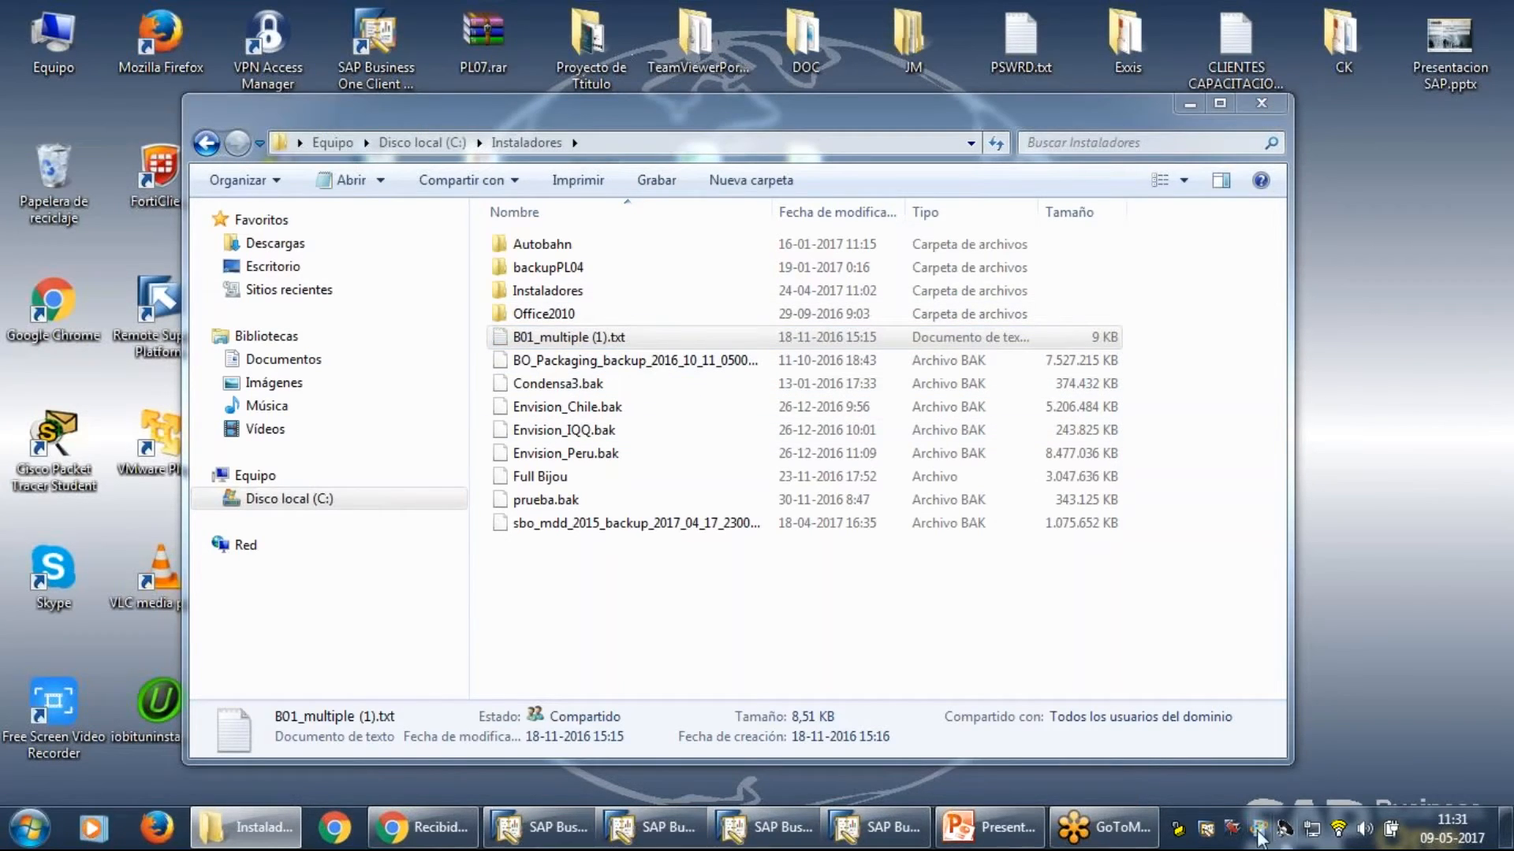
Open the License Manager's General Settings in the SAP Business One Service Manager and start browsing for a license file.
double_click(1231, 830)
left_click(708, 473)
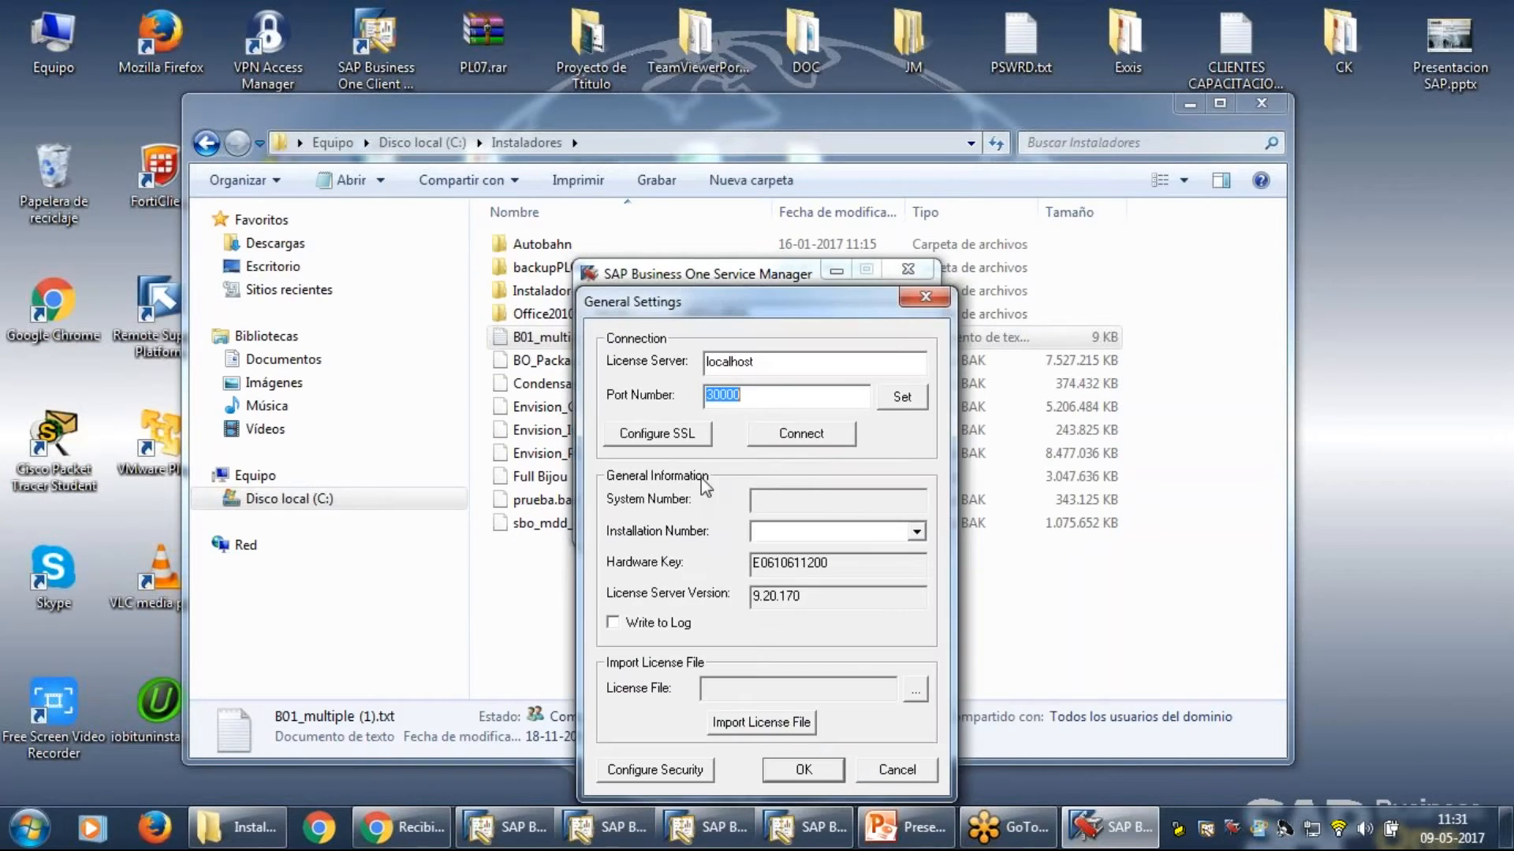
left_click(916, 689)
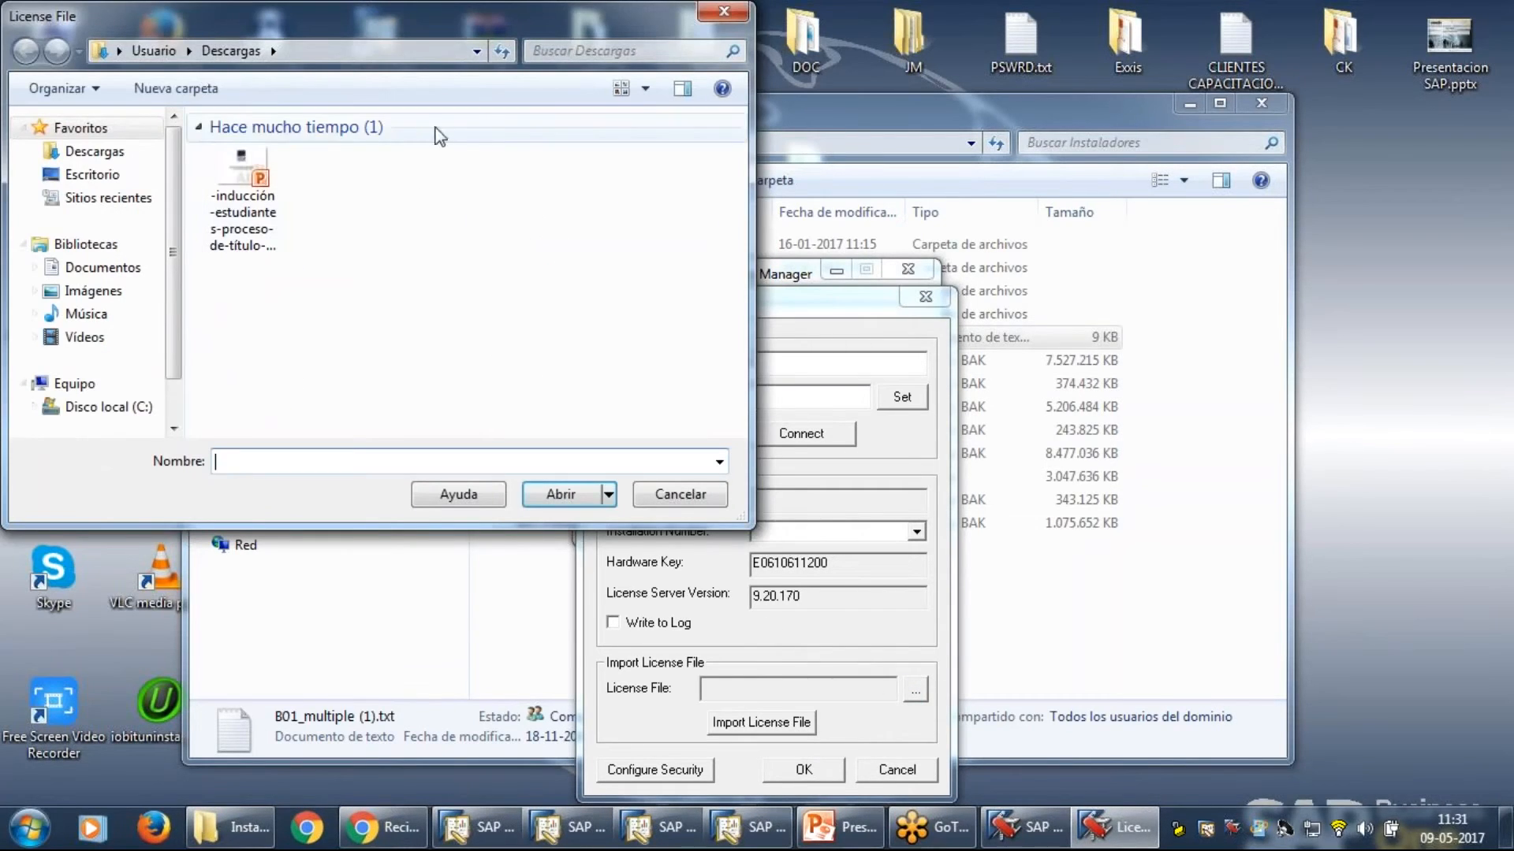
Look for the license file in Descargas, Documentos and the Instaladores folder on drive C:, returning to Descargas.
left_click(95, 152)
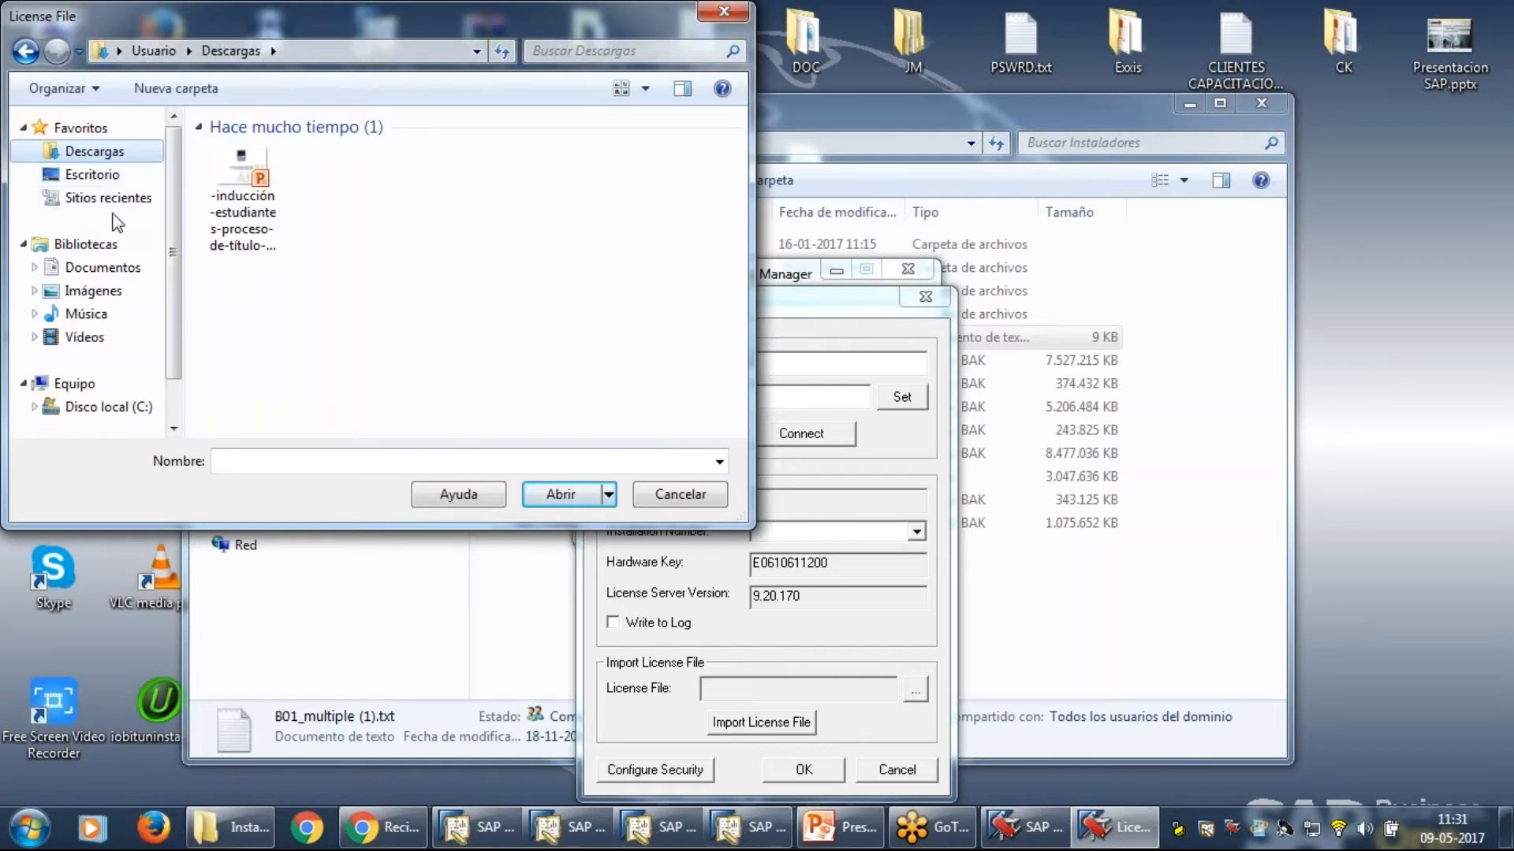
left_click(102, 267)
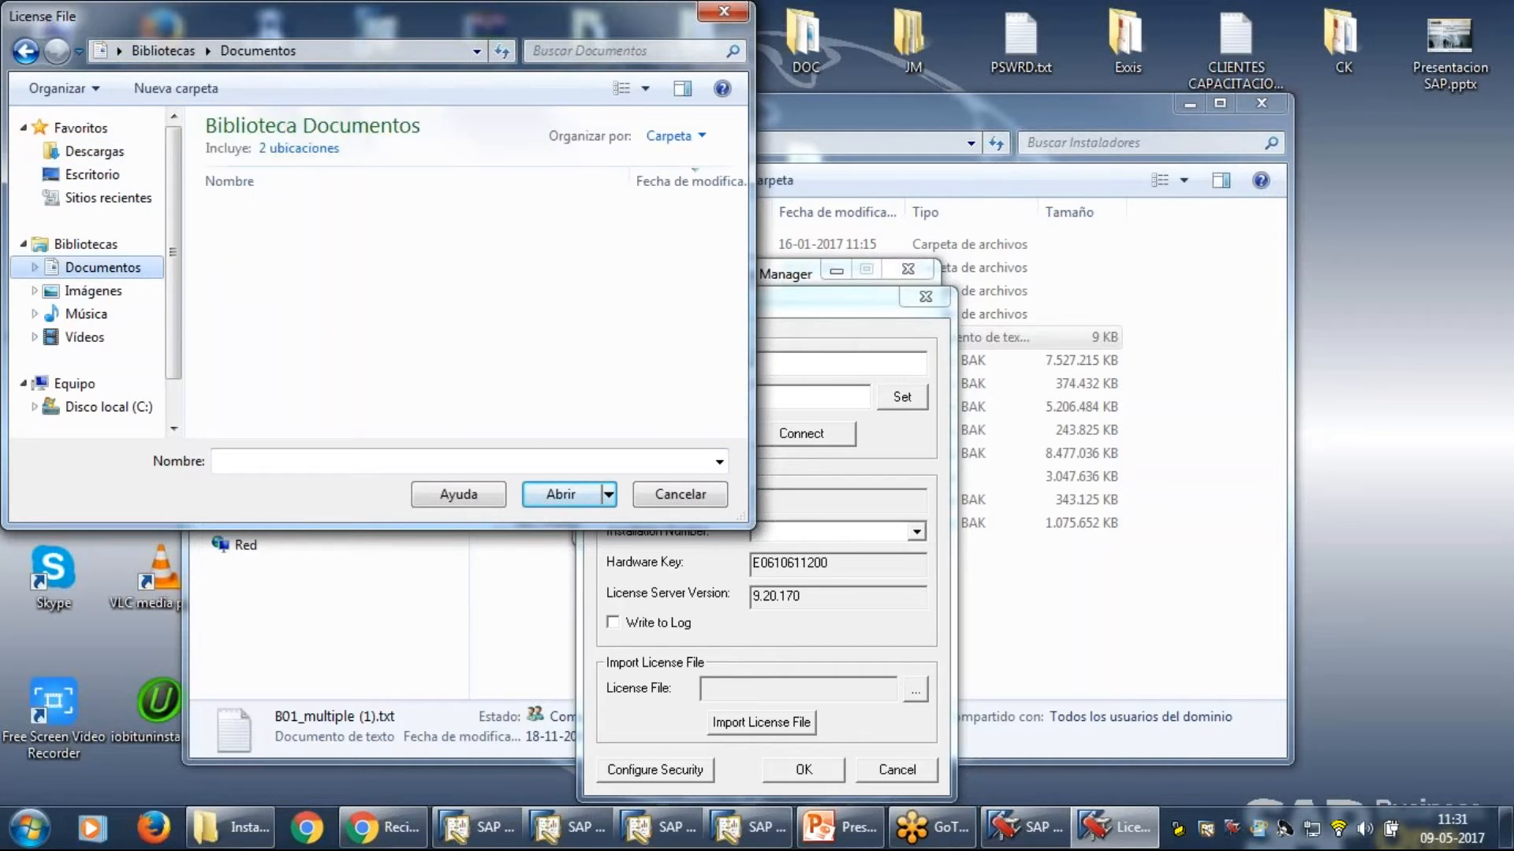
scroll(544, 298, "down", 6)
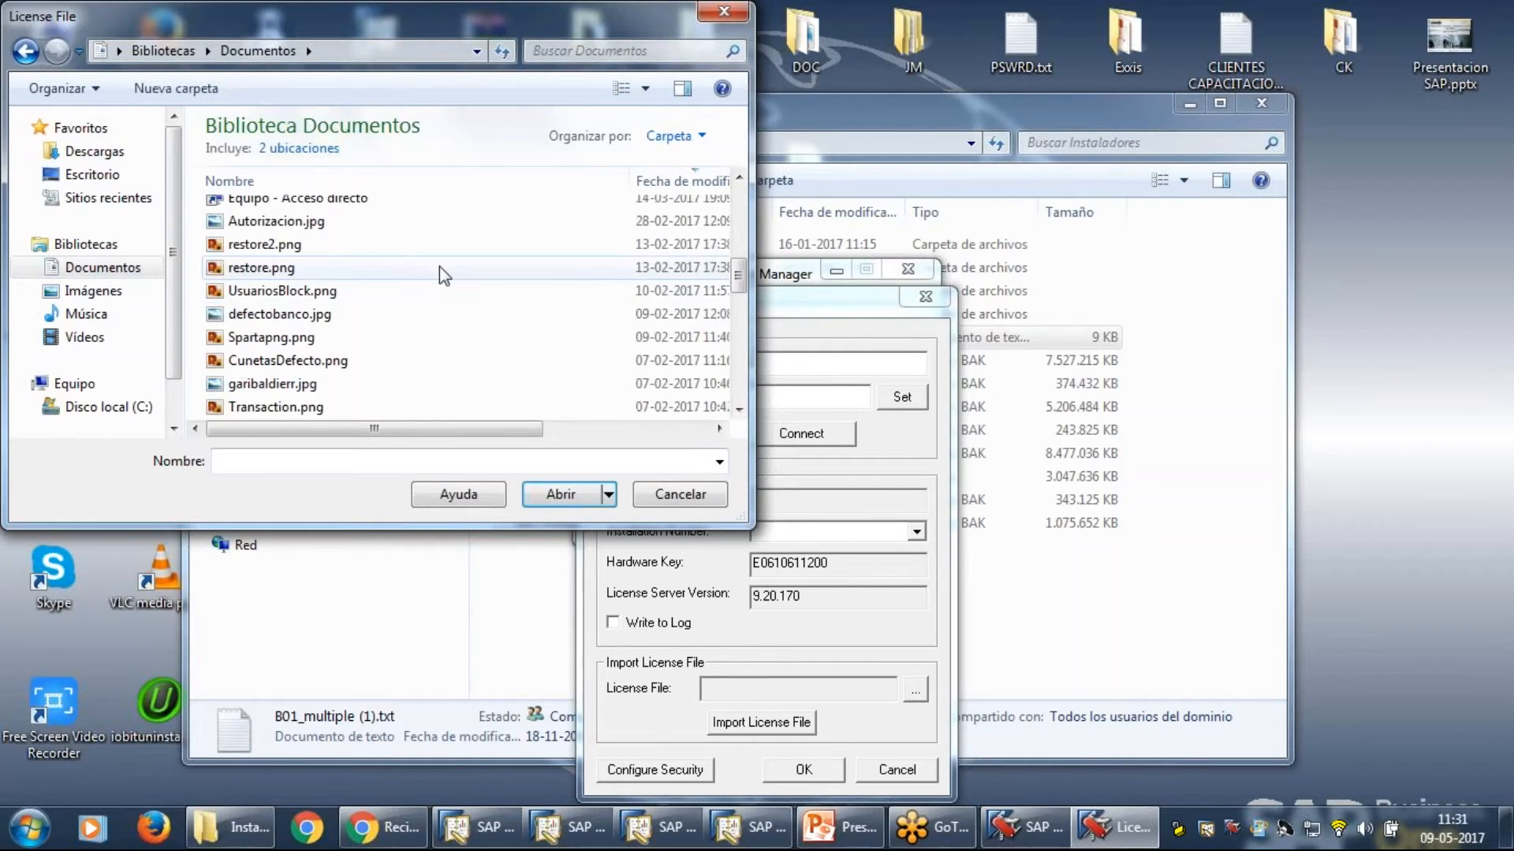
scroll(438, 267, "up", 6)
left_click(308, 312)
left_click(74, 384)
left_click(108, 407)
scroll(323, 236, "down", 5)
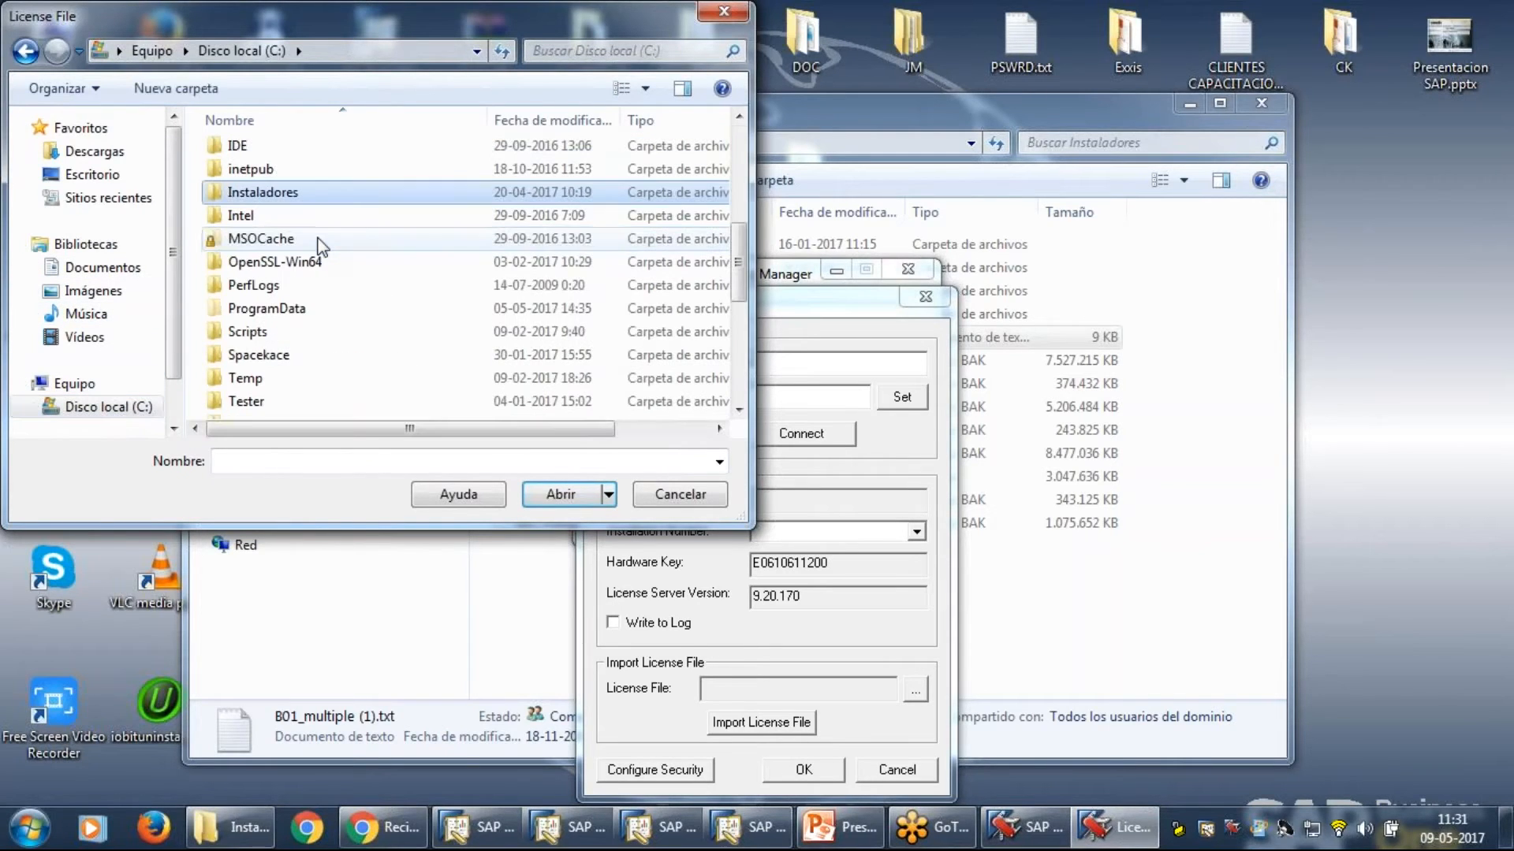
double_click(353, 195)
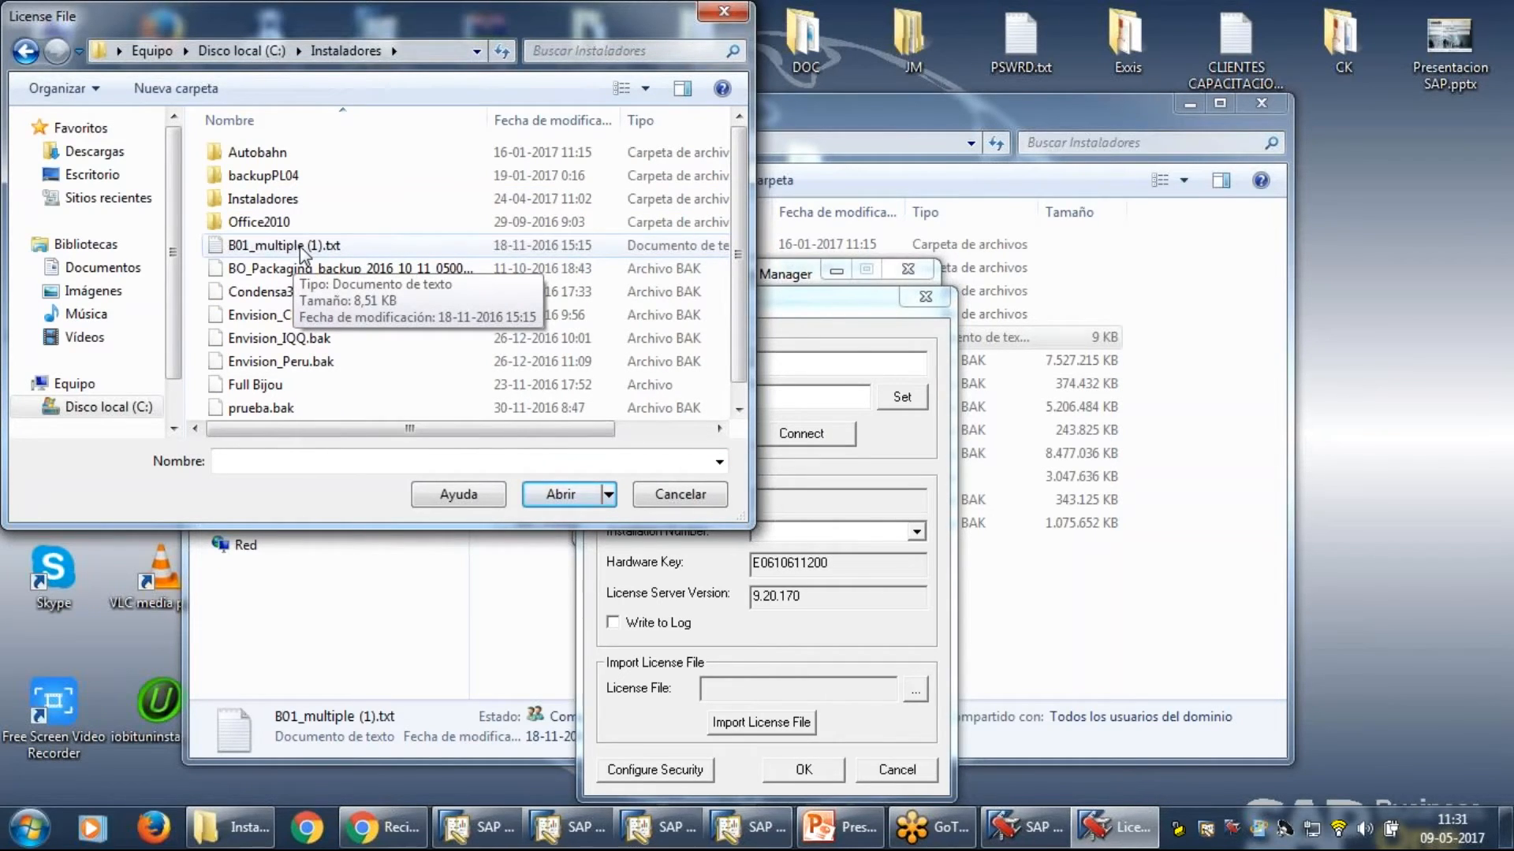
left_click(111, 155)
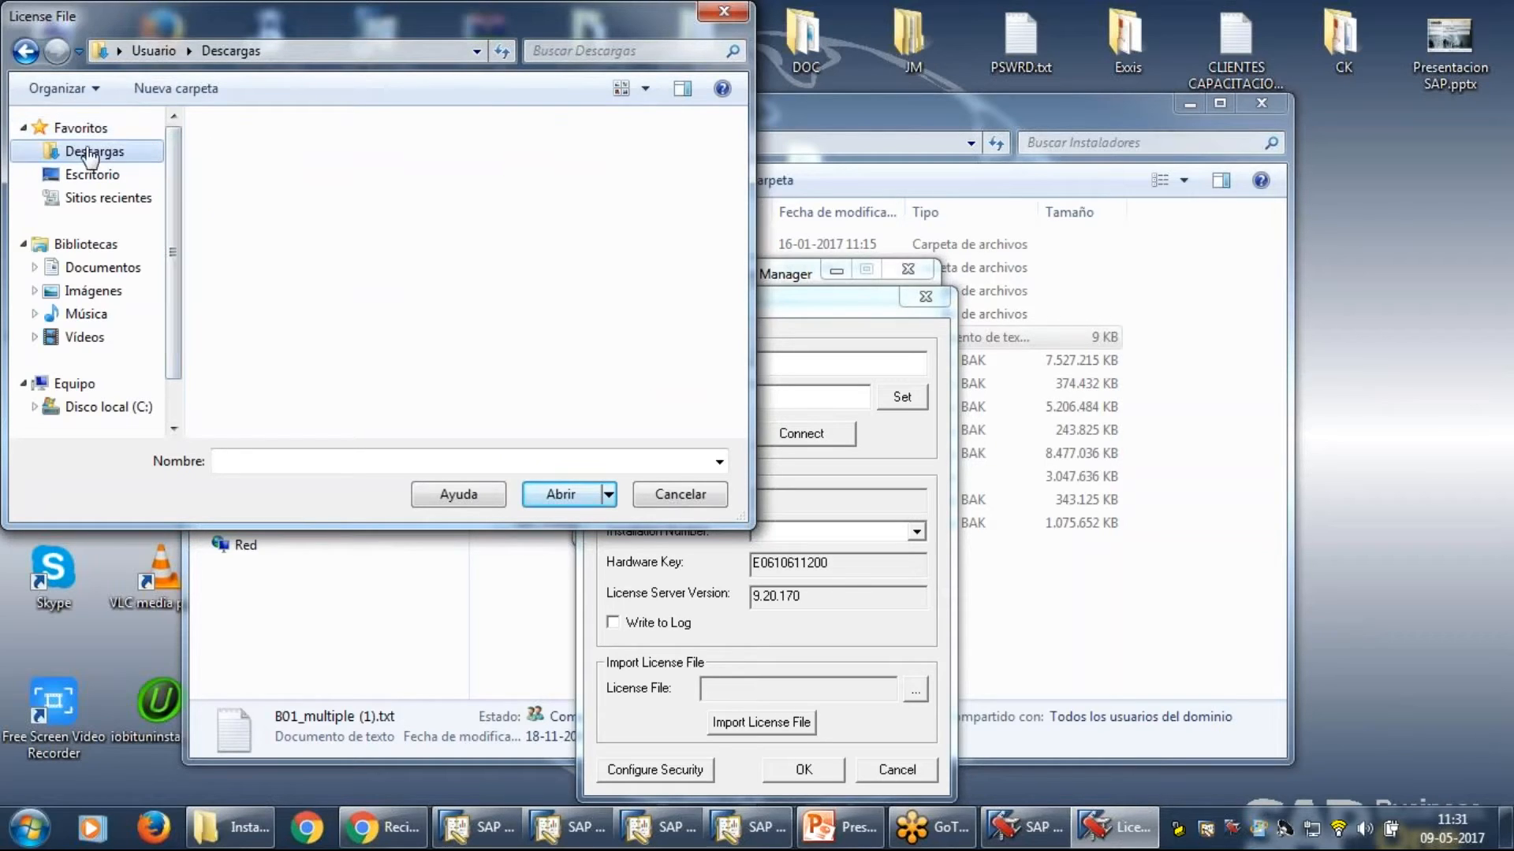
left_click(719, 465)
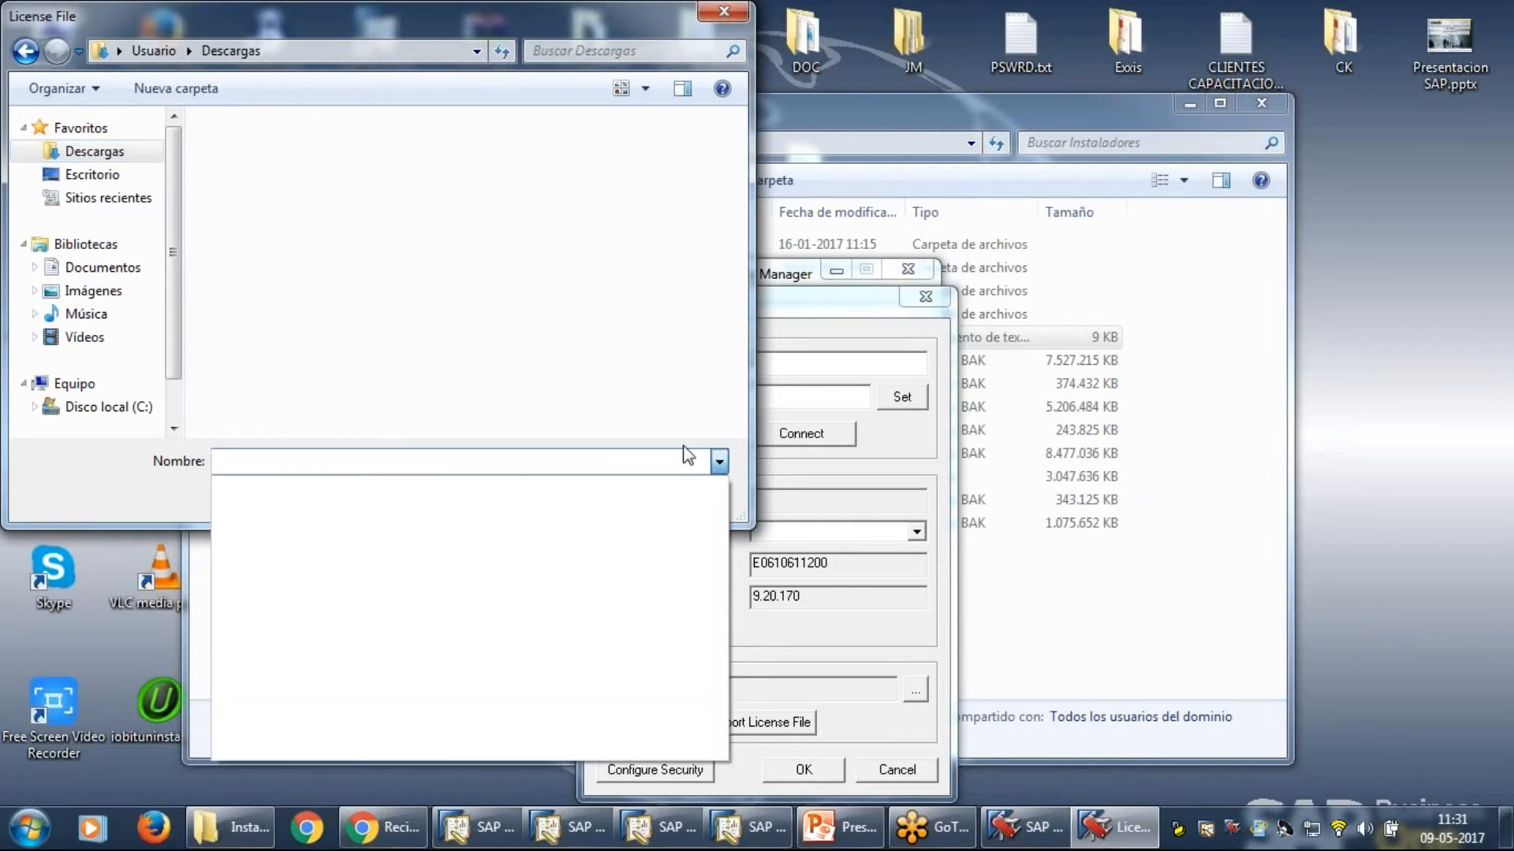
left_click(105, 158)
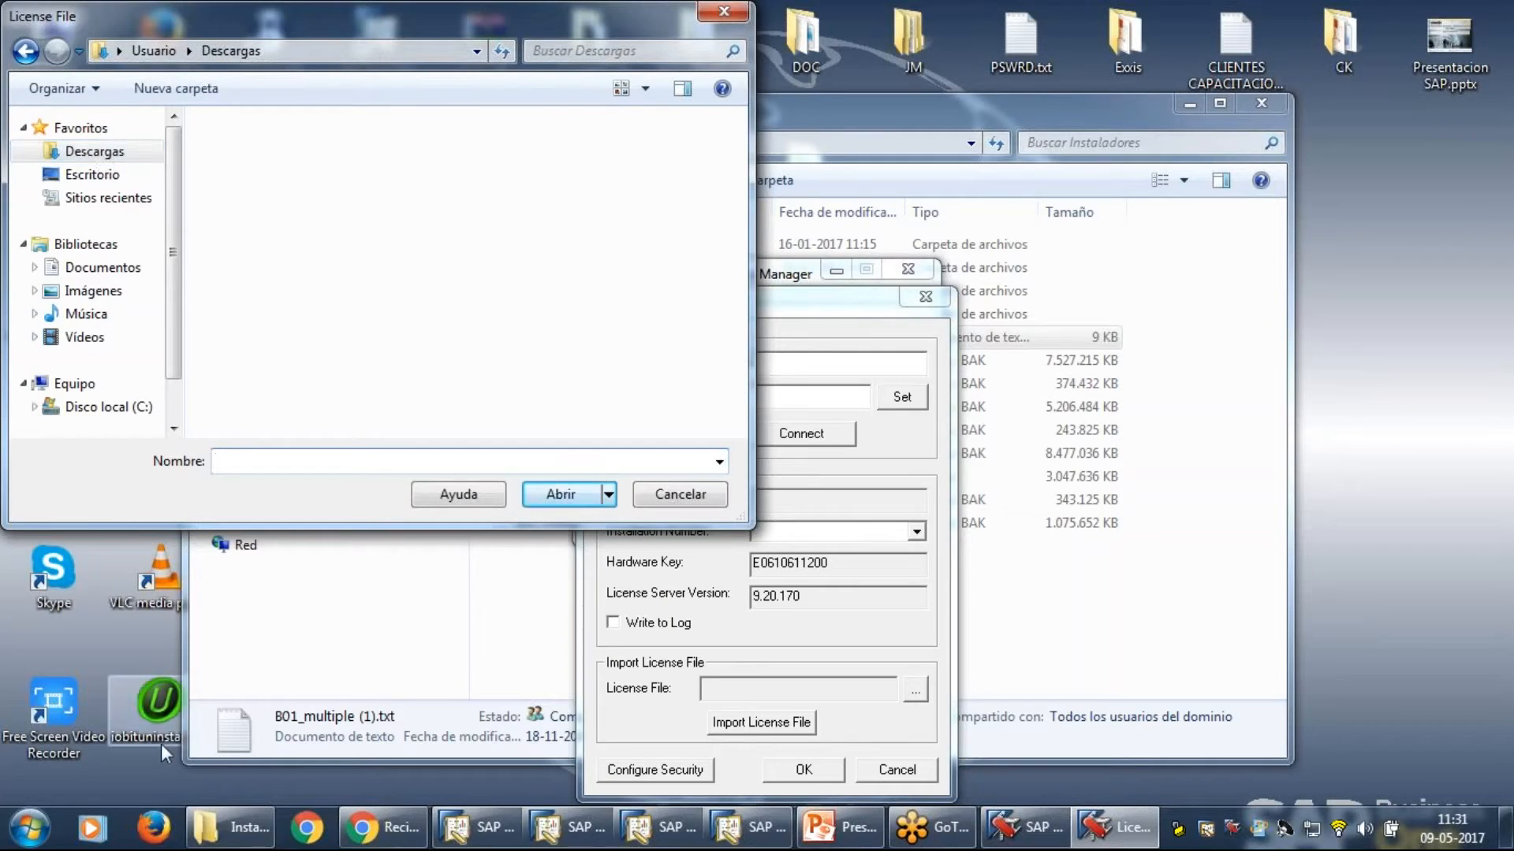
Put the license file B01_multiple (16).txt from the Descargas folder on the desktop and close the explorer window.
left_click(249, 846)
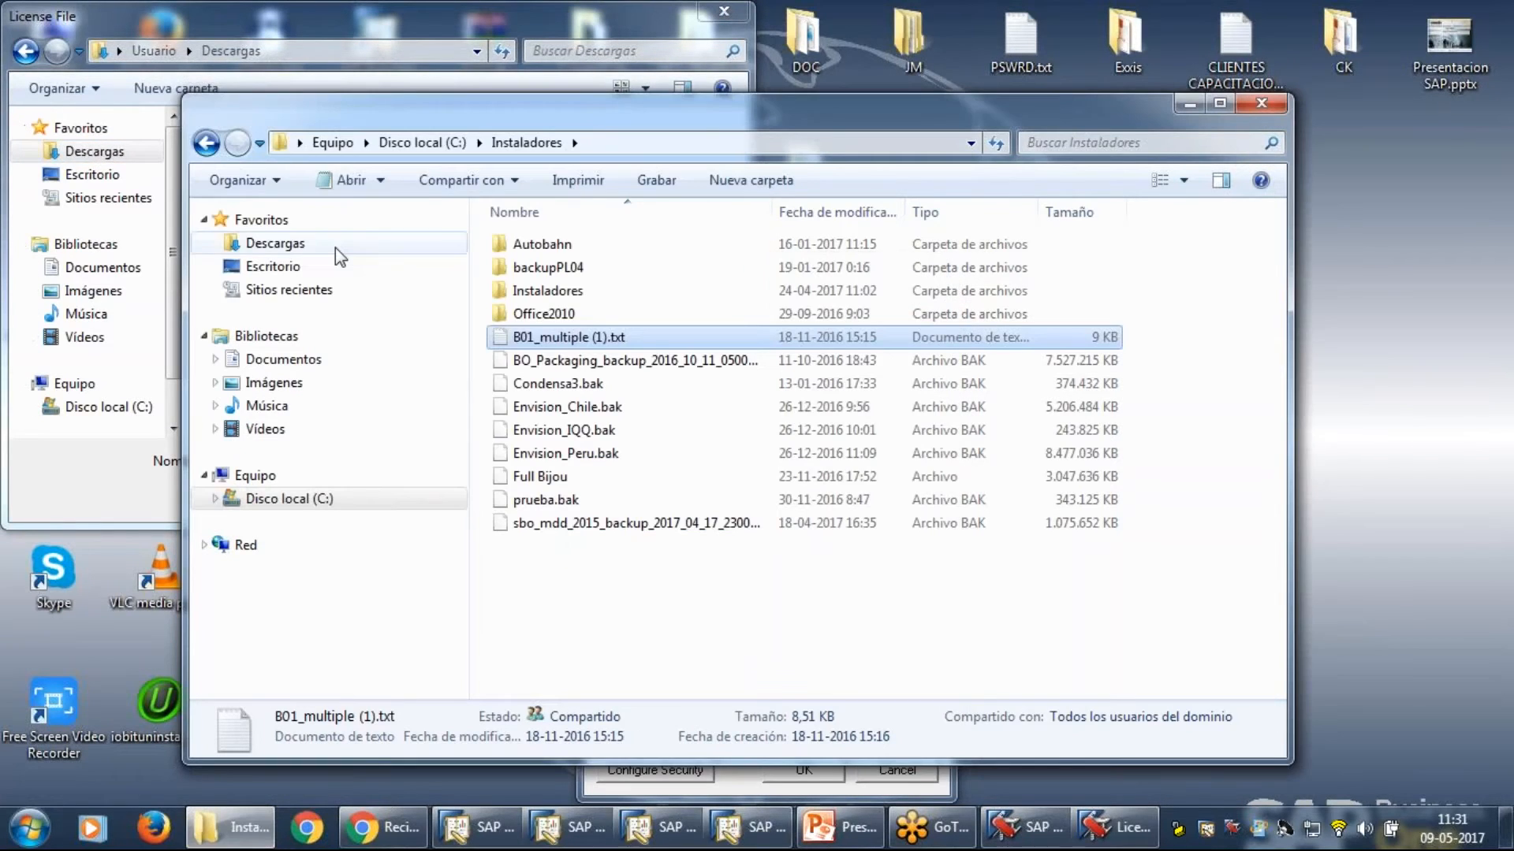
left_click(334, 248)
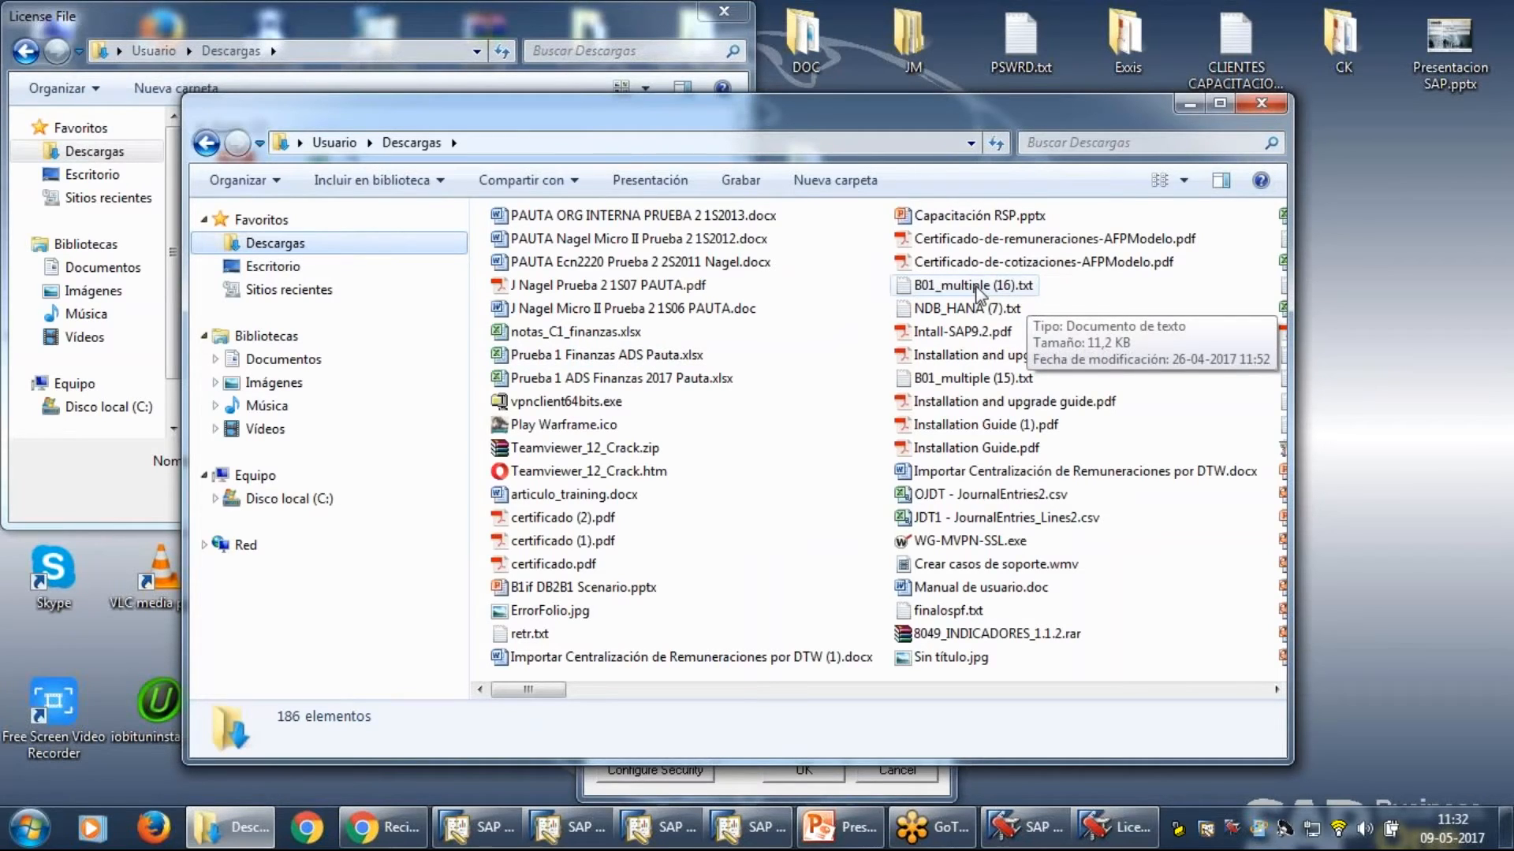
left_click_drag(971, 291, 1387, 318)
left_click(1262, 103)
Move the General Settings dialog clear of the license file selection dialog.
left_click_drag(863, 311, 1114, 230)
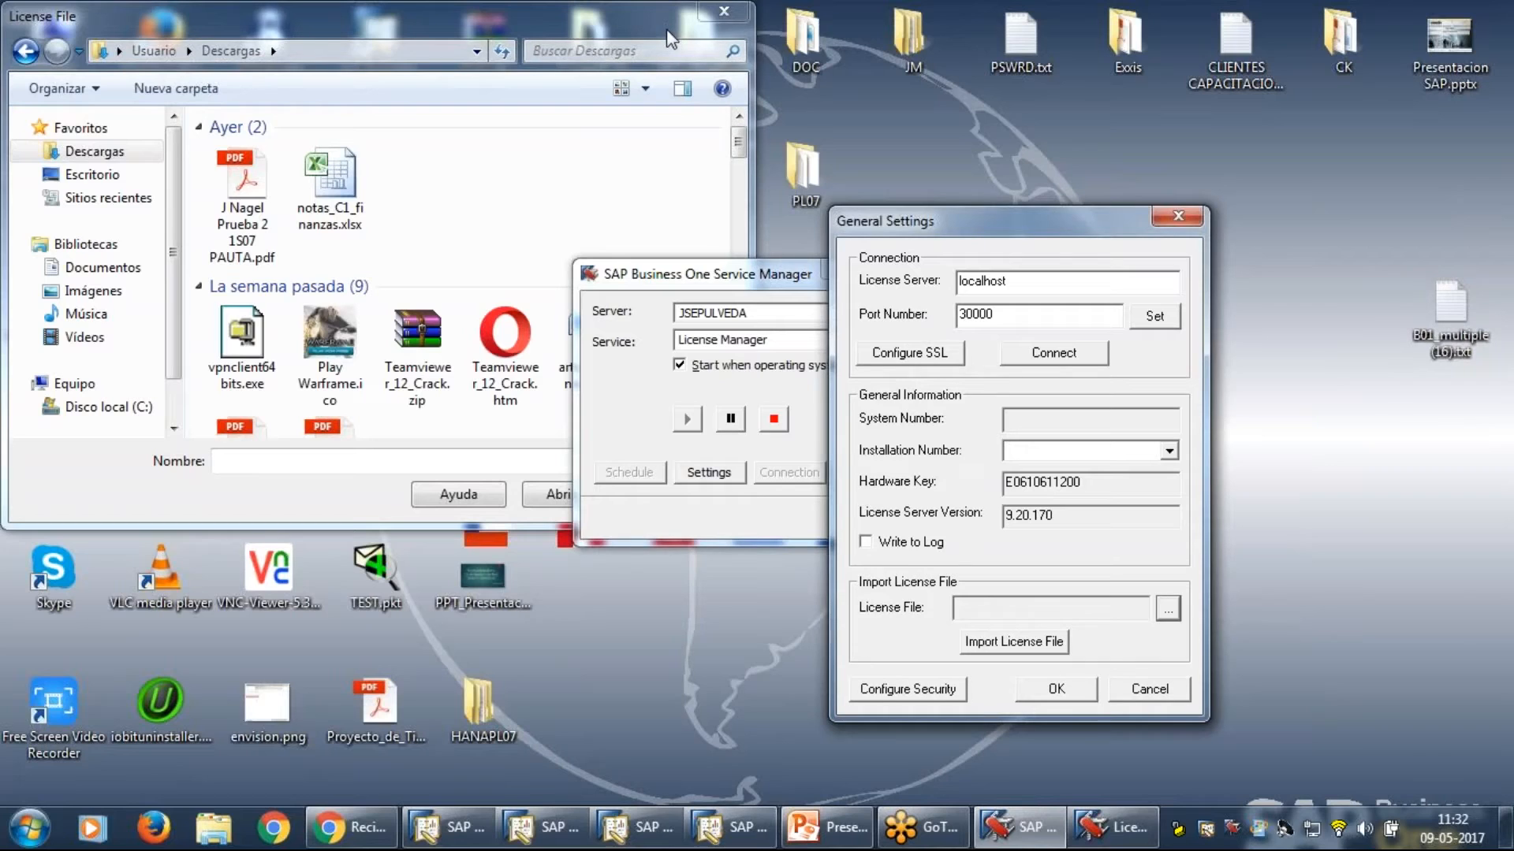
left_click(803, 277)
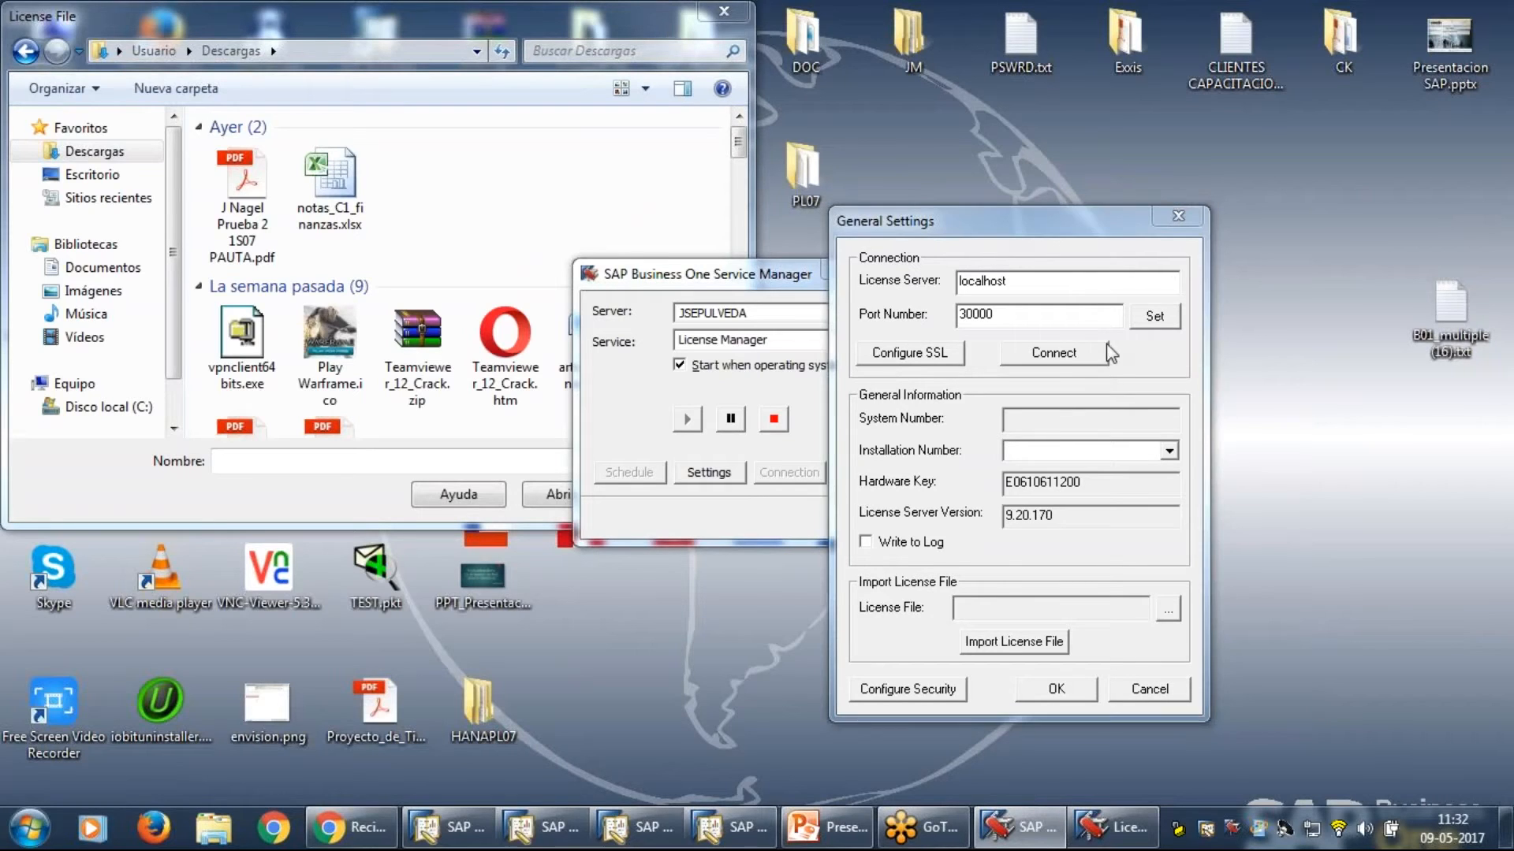
left_click_drag(1357, 238, 1512, 416)
left_click(1467, 416)
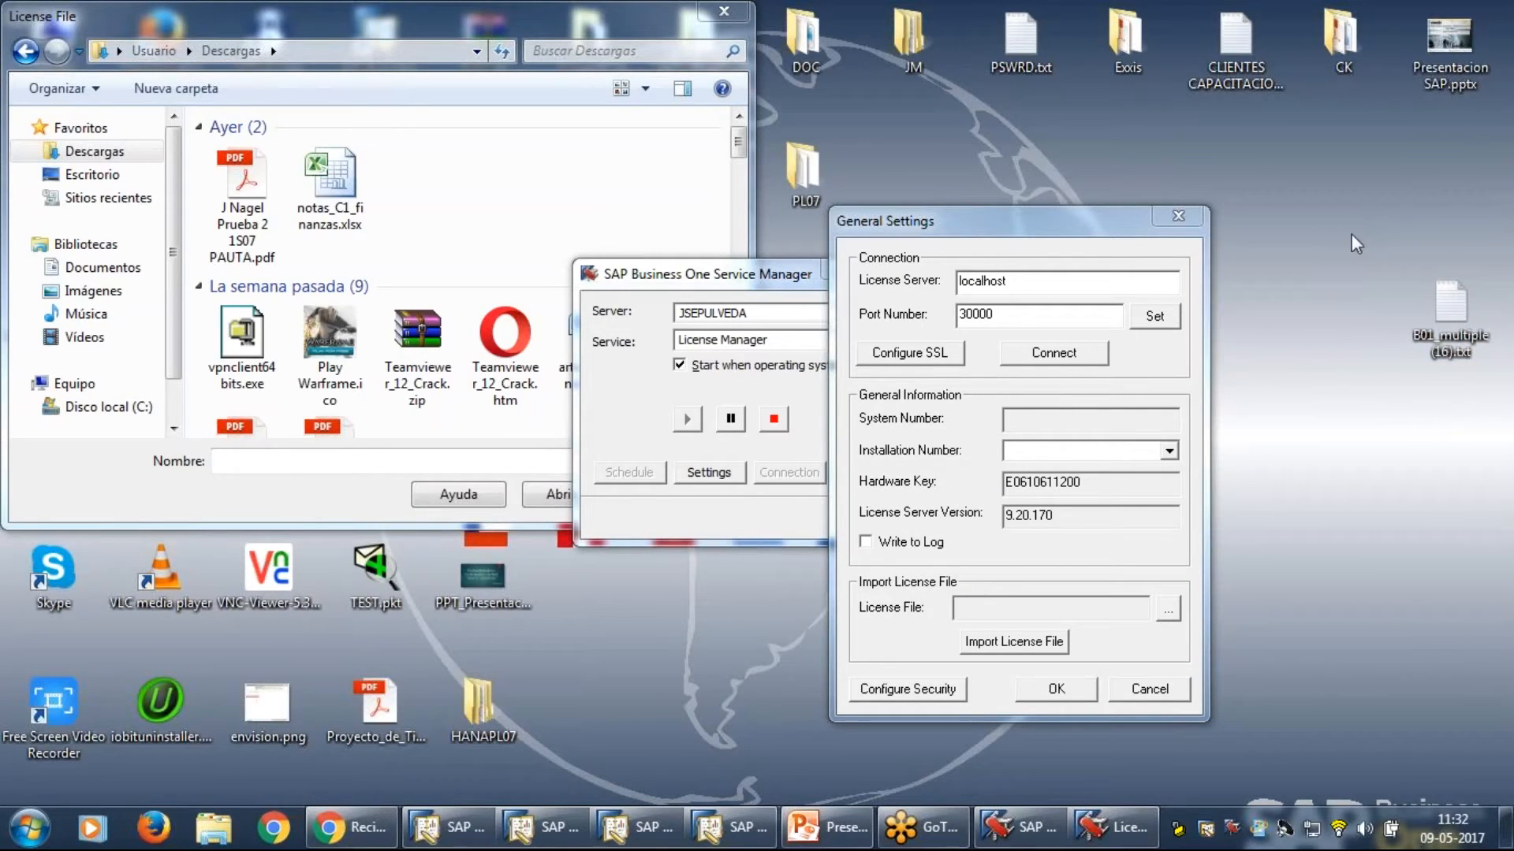
left_click_drag(1358, 246, 1512, 425)
Try to import the license file without having chosen a file.
left_click(1017, 644)
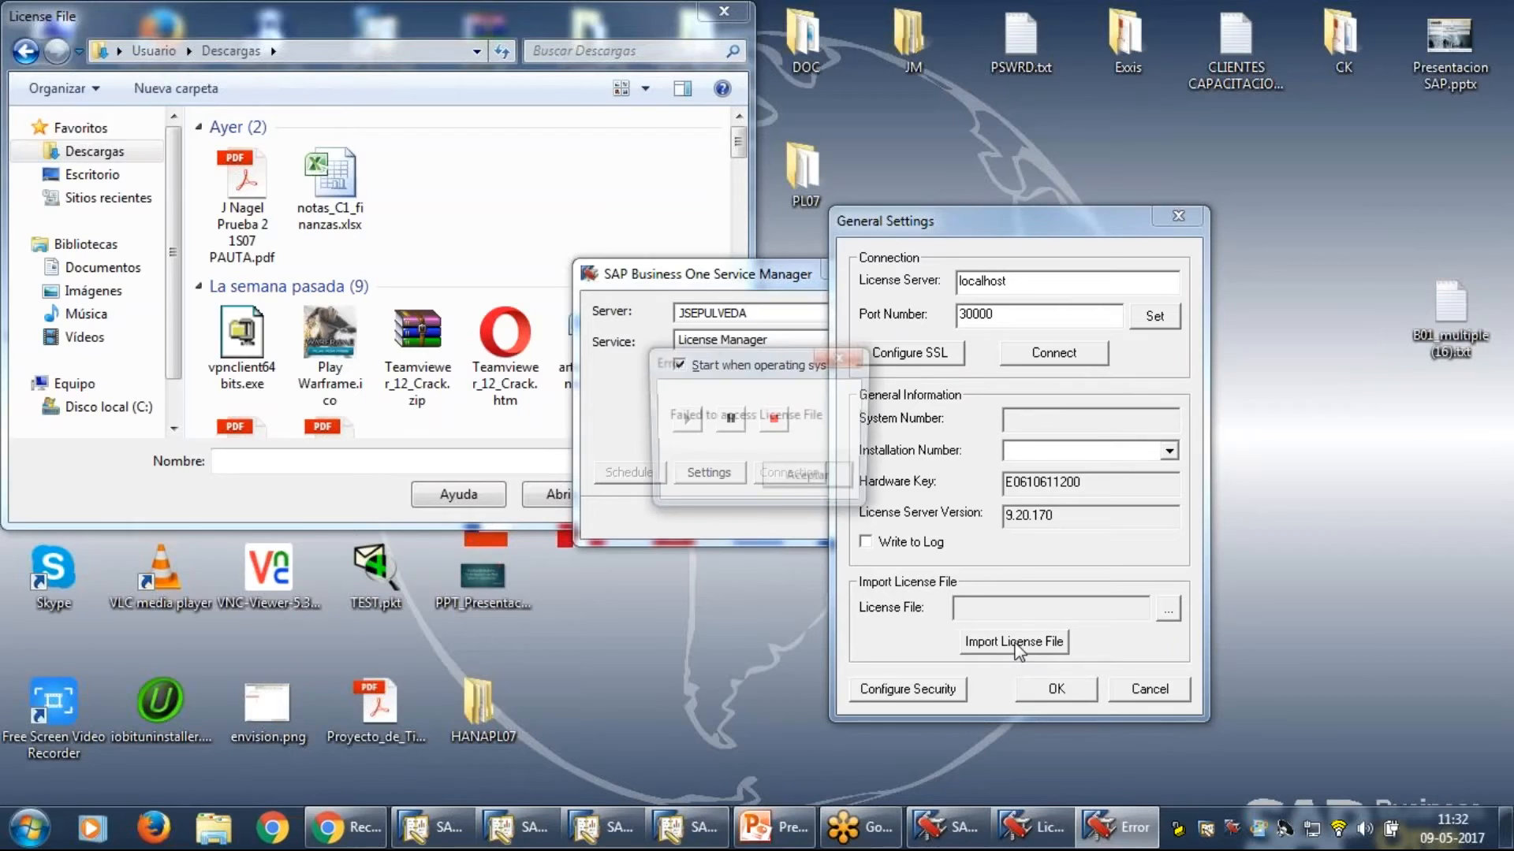
key("Return")
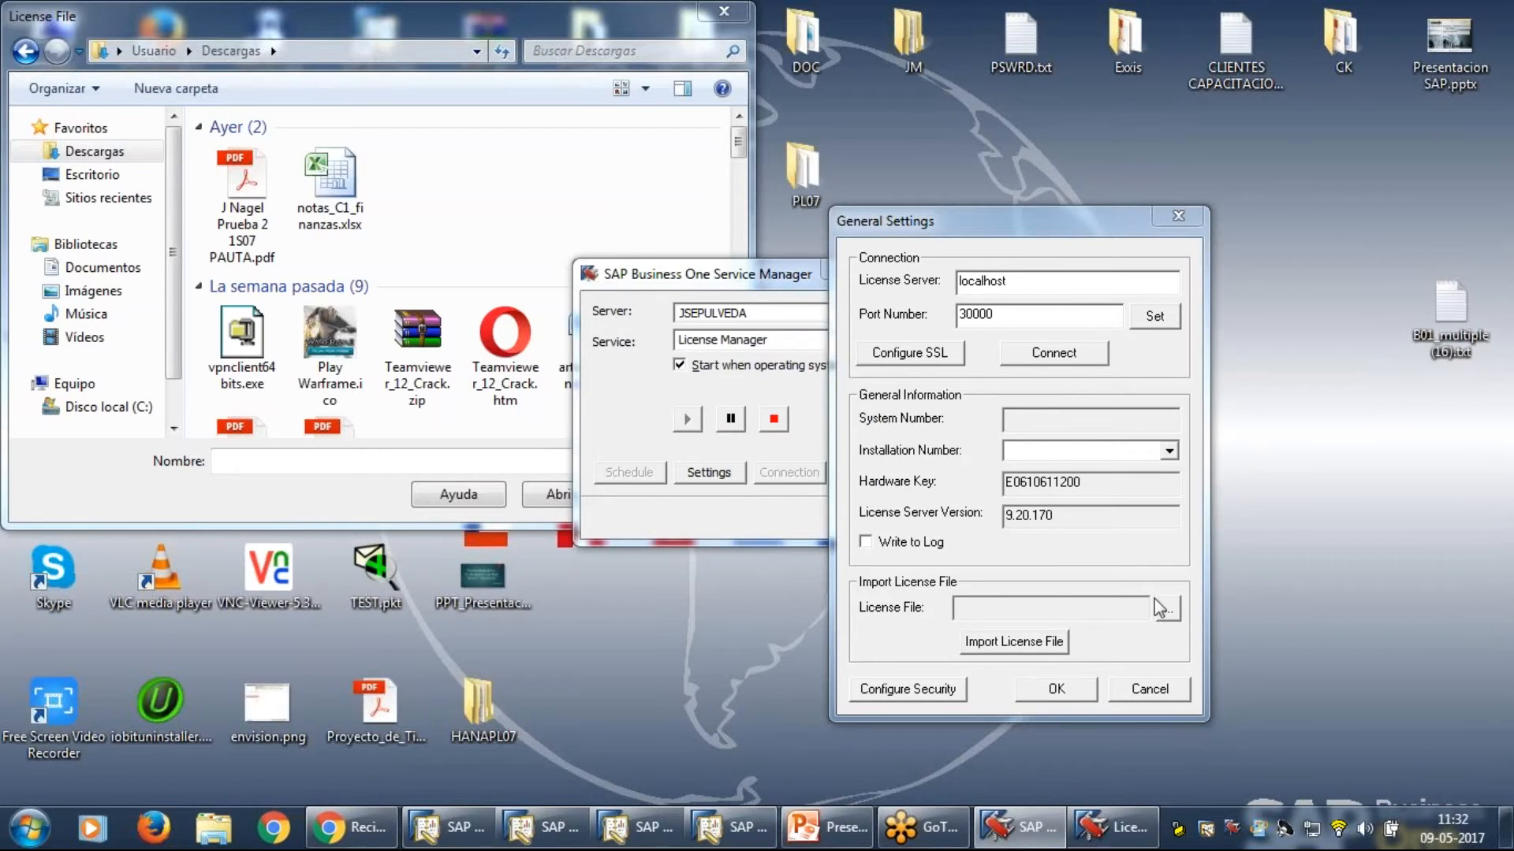
Try to import the license file B01_multiple (16).txt from the desktop, dismiss the message and close the file selection dialog.
left_click(92, 174)
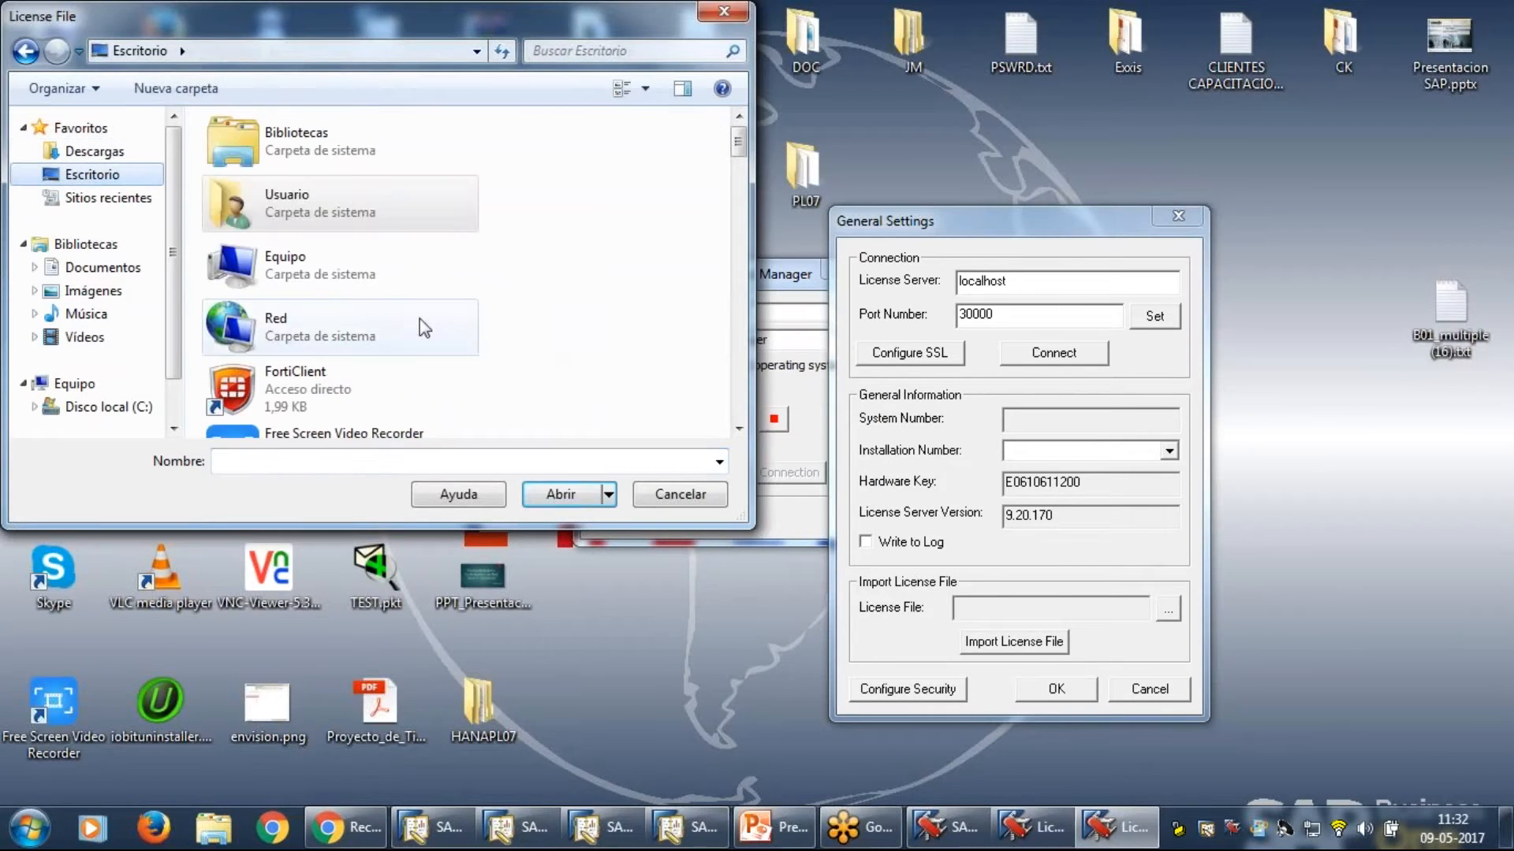
key("b")
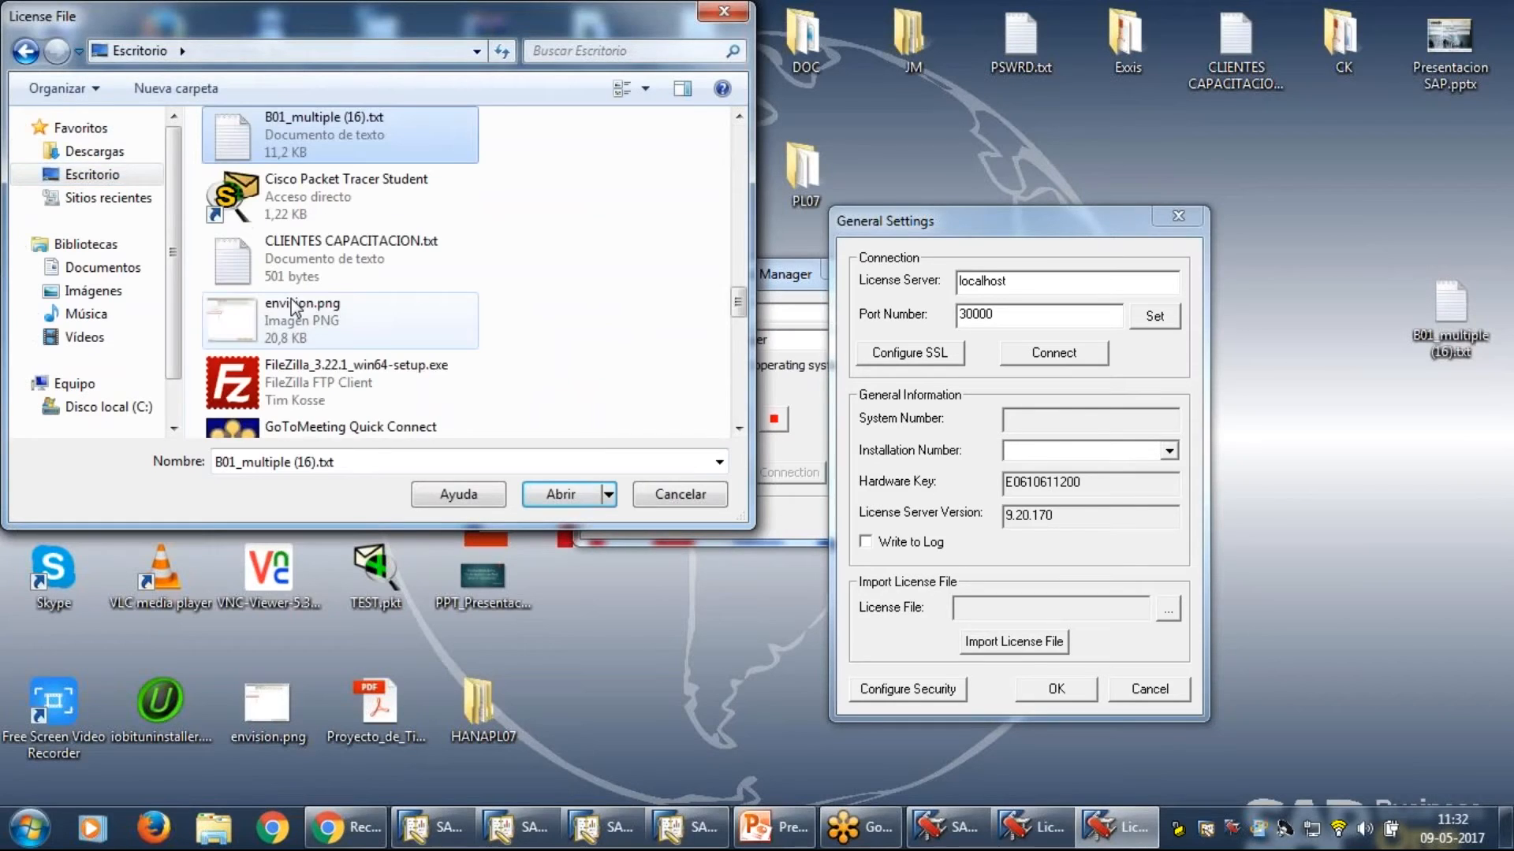
left_click(561, 494)
left_click(1014, 641)
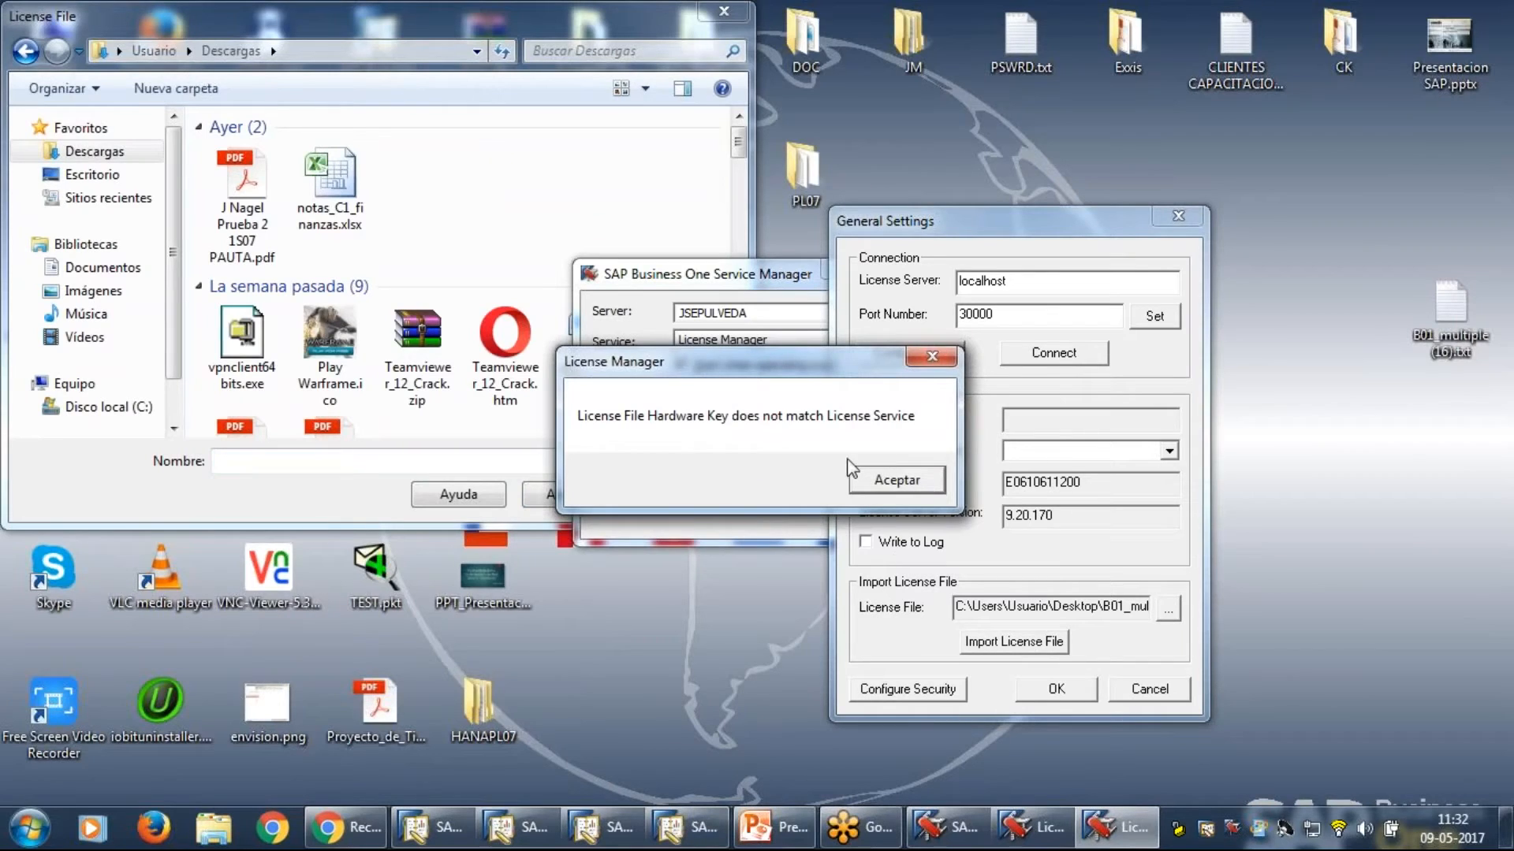
left_click(889, 481)
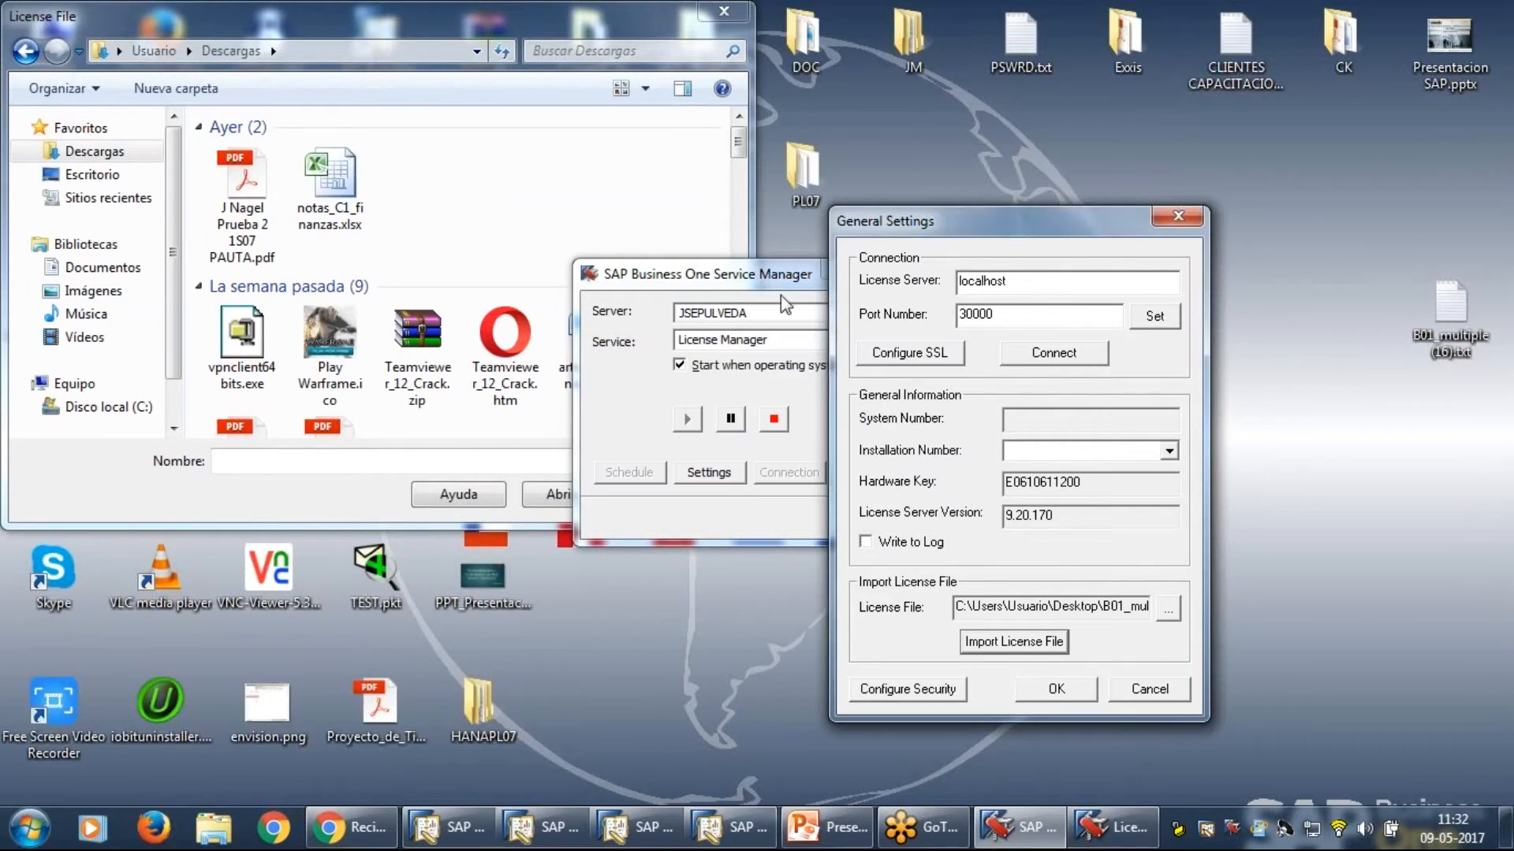
left_click(721, 28)
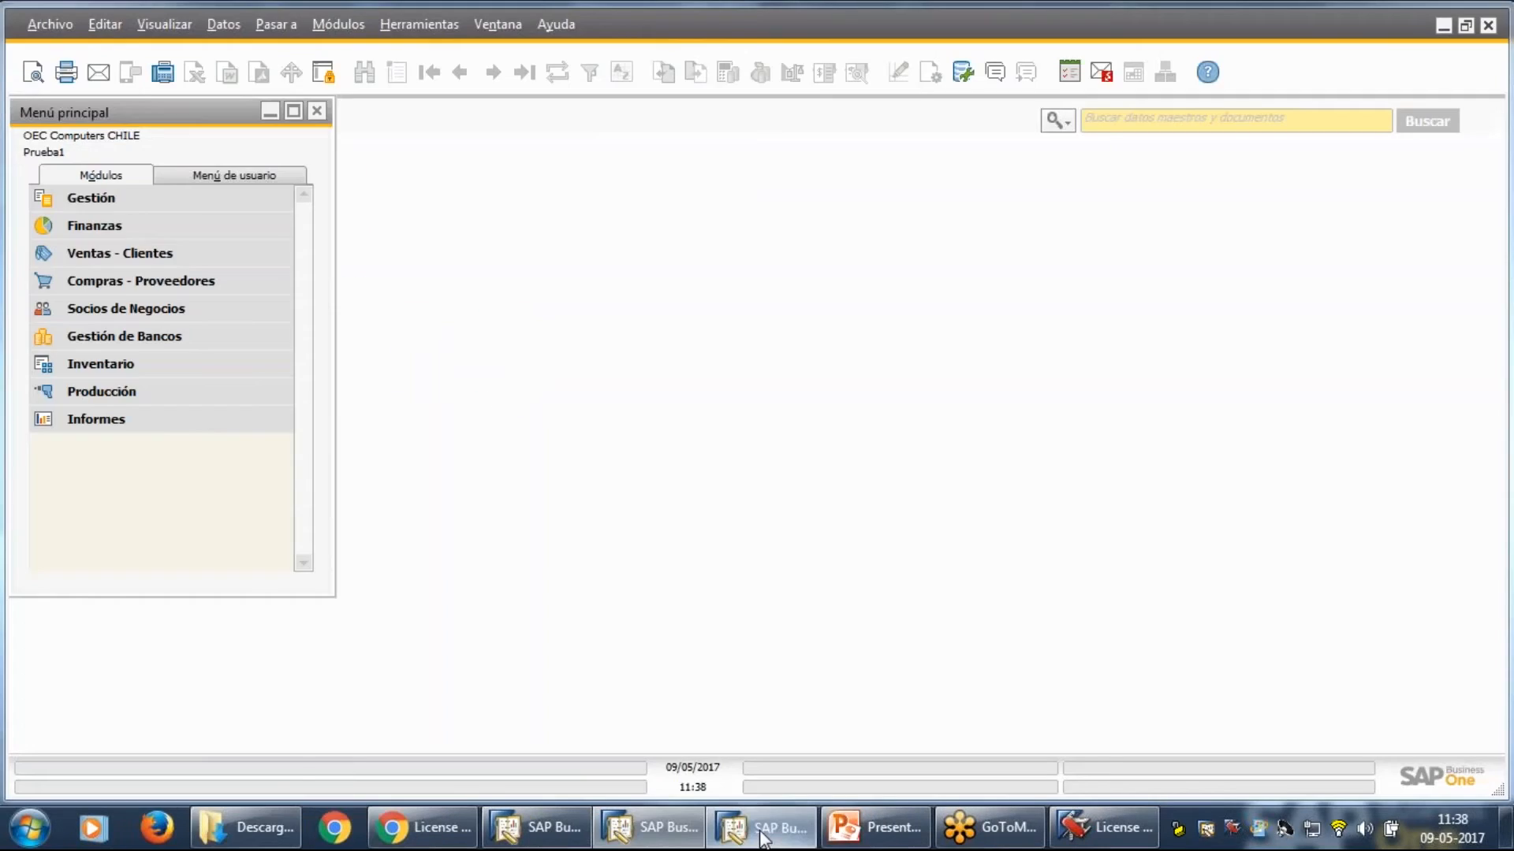
Switch to the SAP Business One login window and log in as Prueba2, entering the account password.
left_click(763, 838)
type("Prueba")
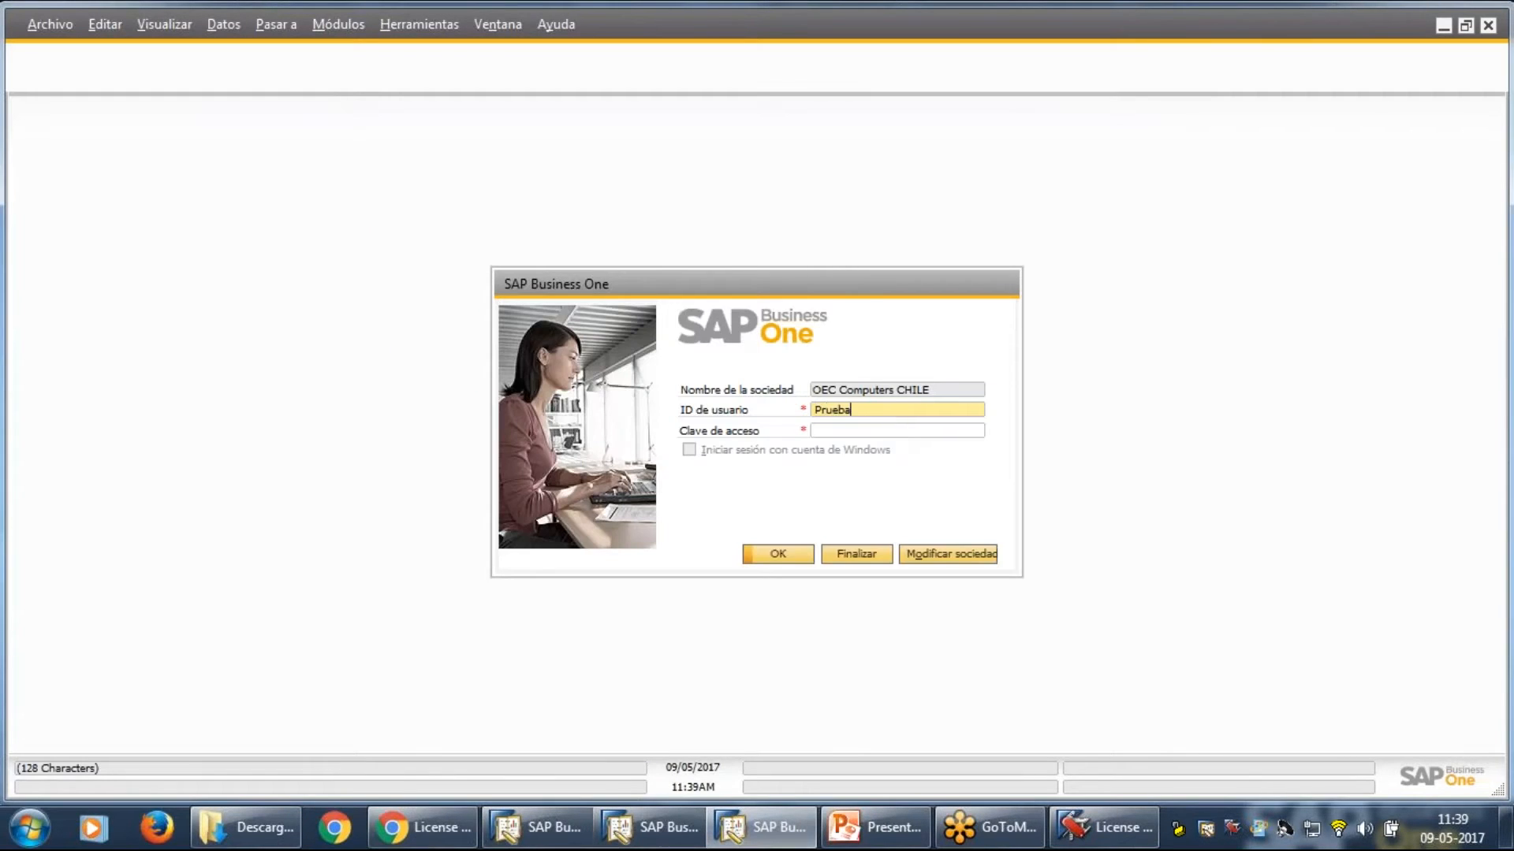
type("2")
key("Tab")
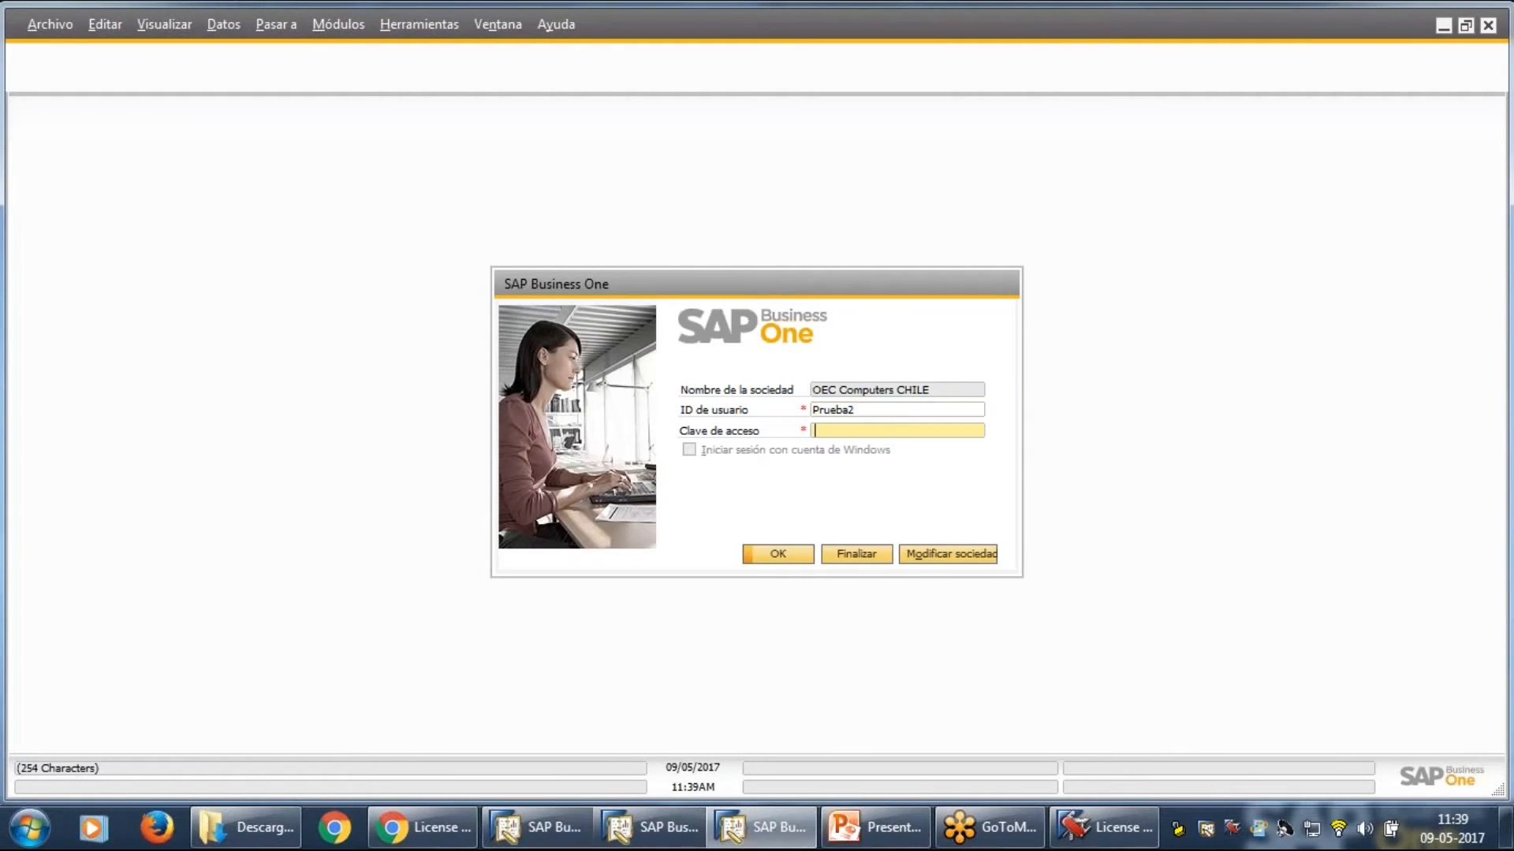
type("••••")
key("Return")
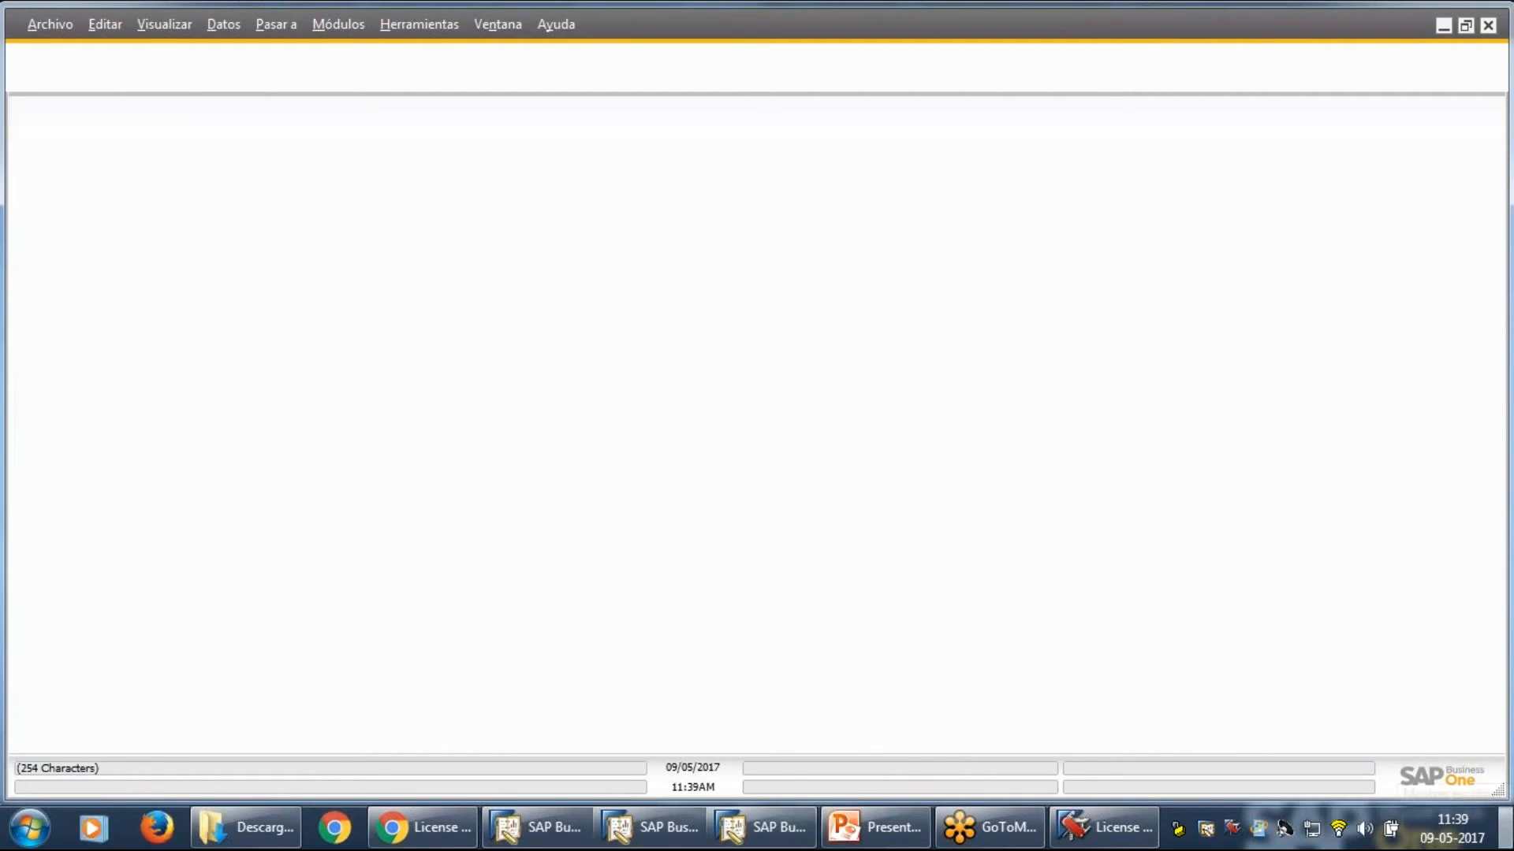
Expand the Gestión module in the Prueba1 session and close the leftover License File dialog.
left_click(539, 831)
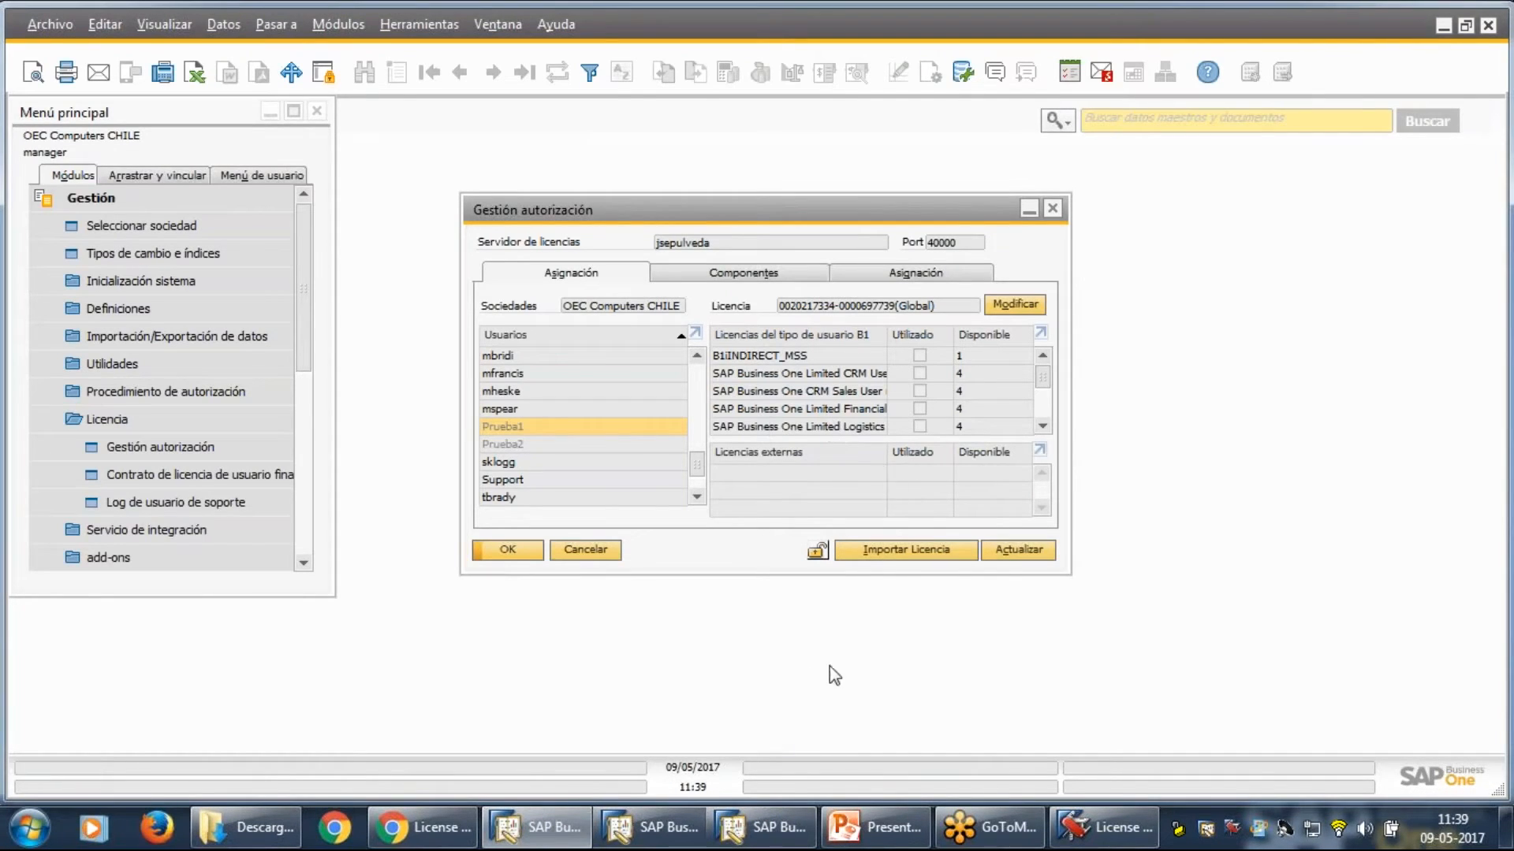
left_click(628, 842)
left_click(195, 205)
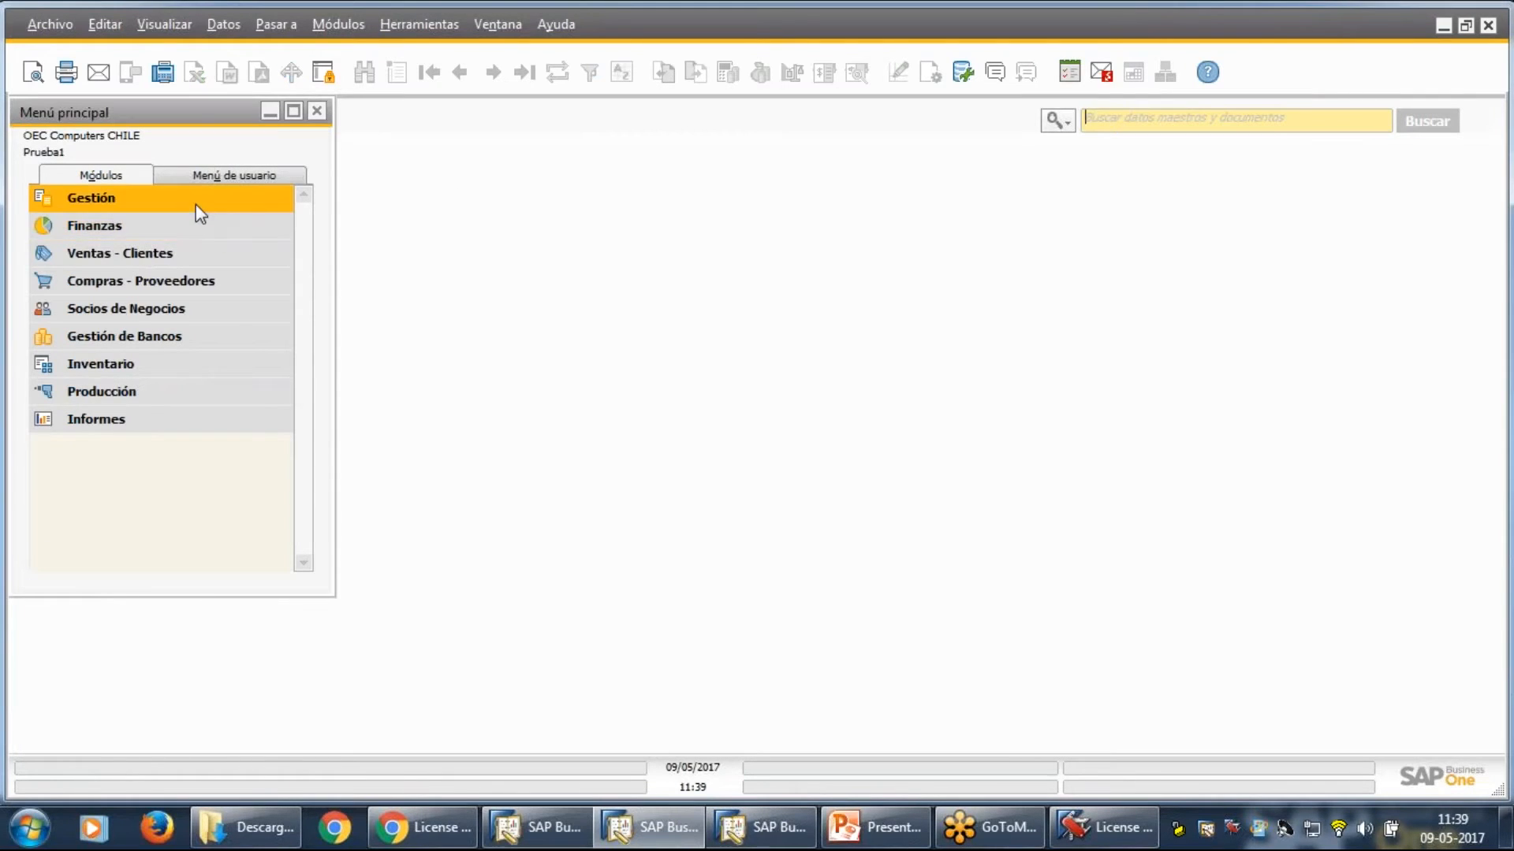
left_click(189, 229)
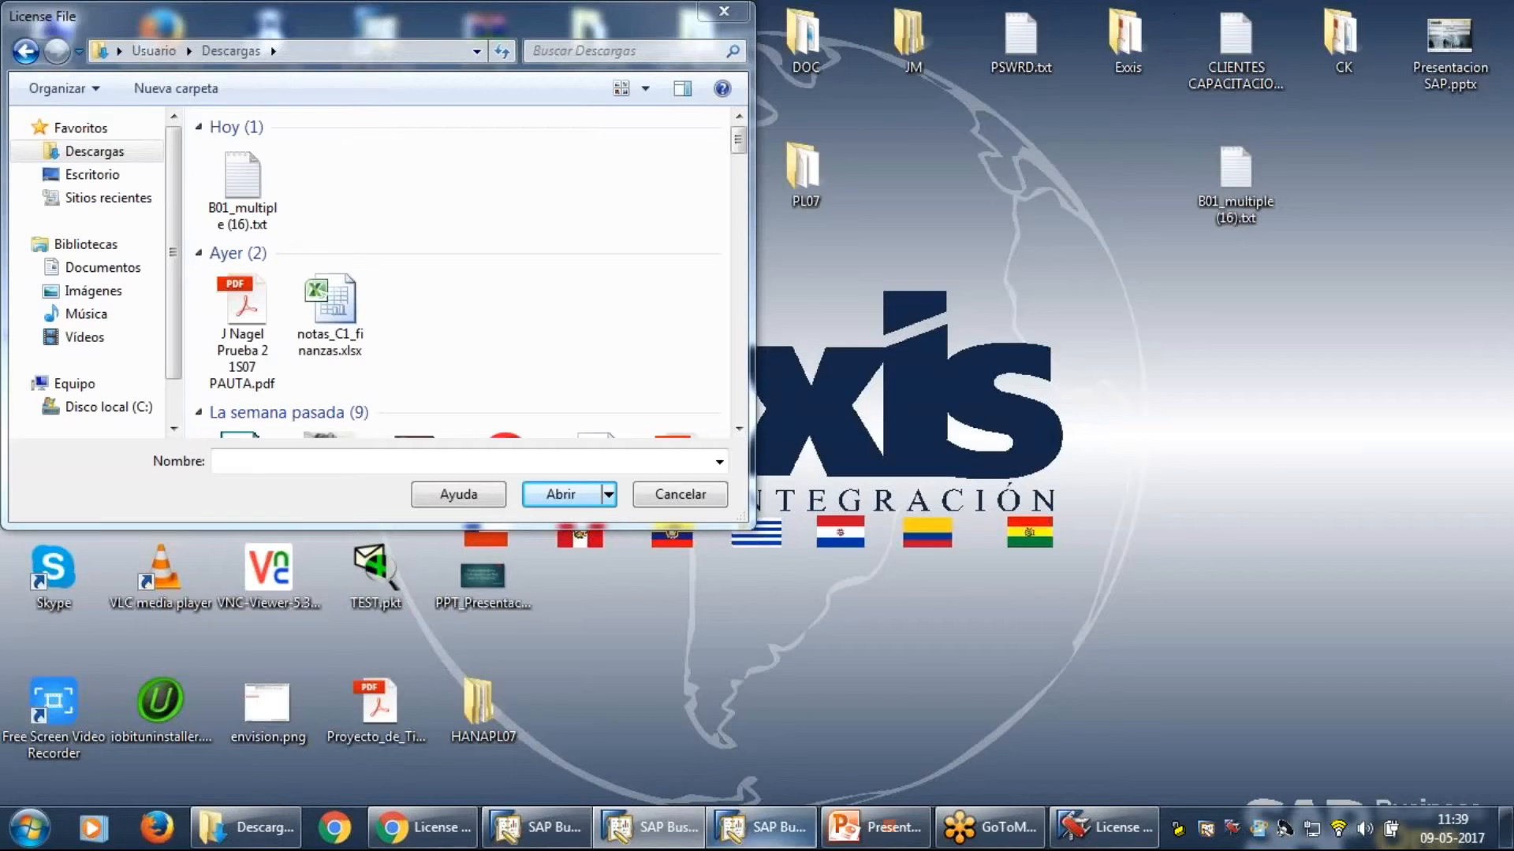
left_click(730, 18)
left_click(670, 828)
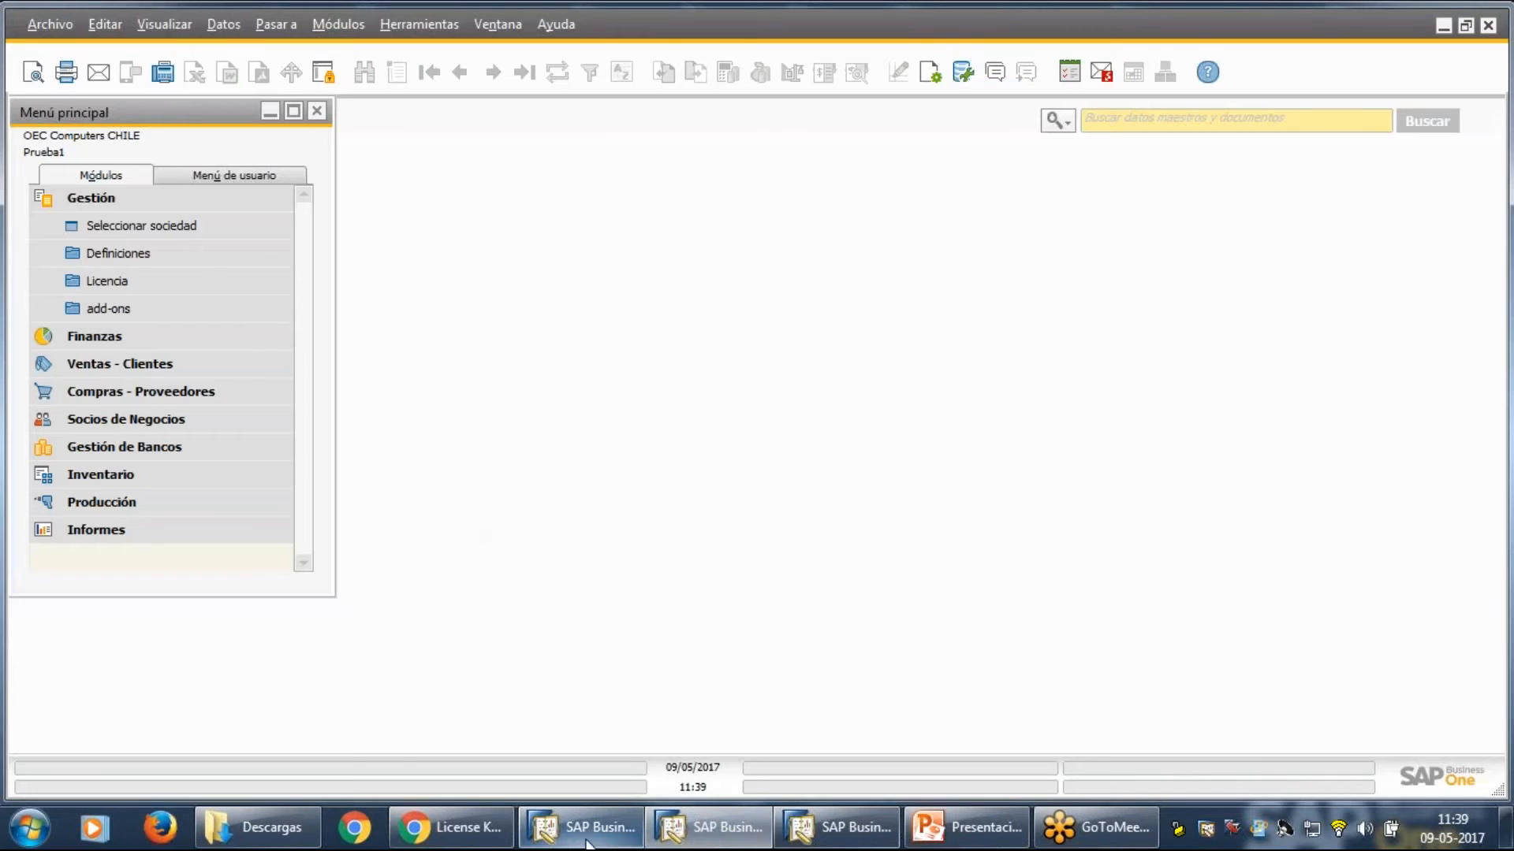
Exit the SAP Business One sessions of Prueba1 and Prueba2, confirming that all their windows may be closed.
left_click(588, 842)
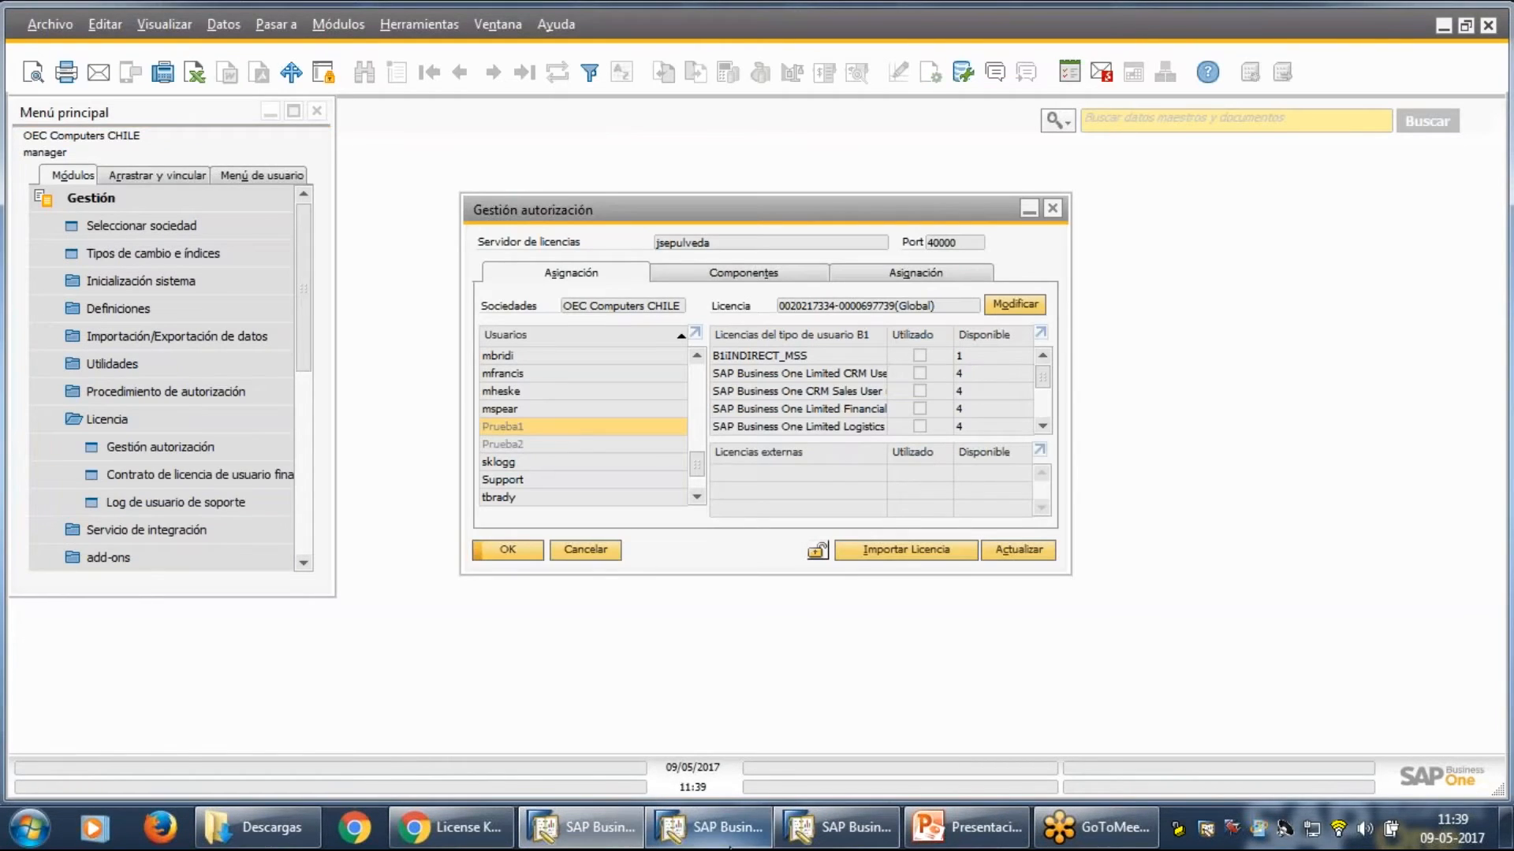
left_click(730, 846)
left_click(1488, 26)
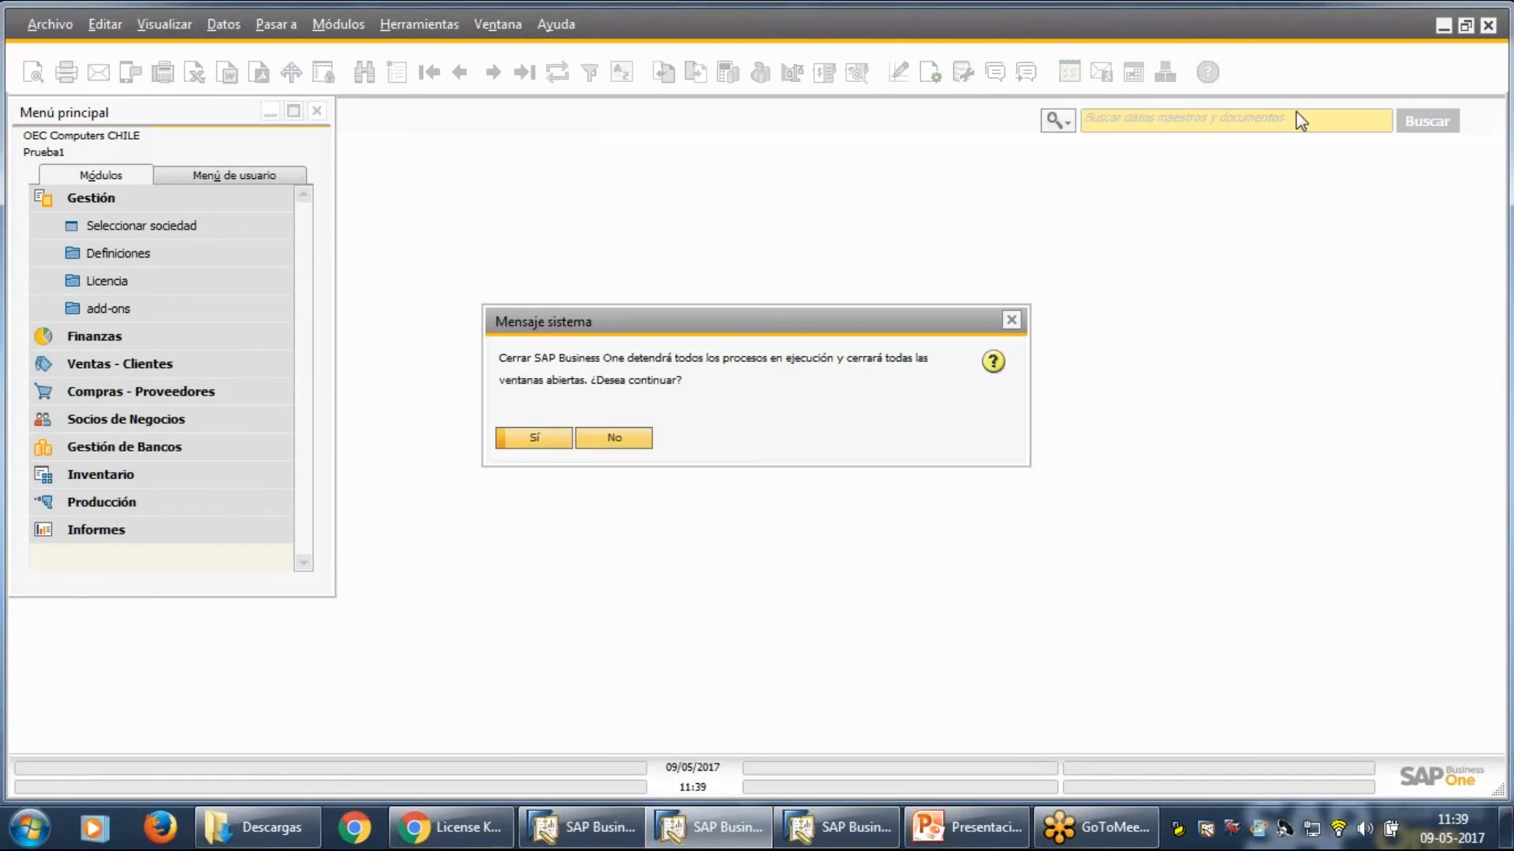
left_click(536, 442)
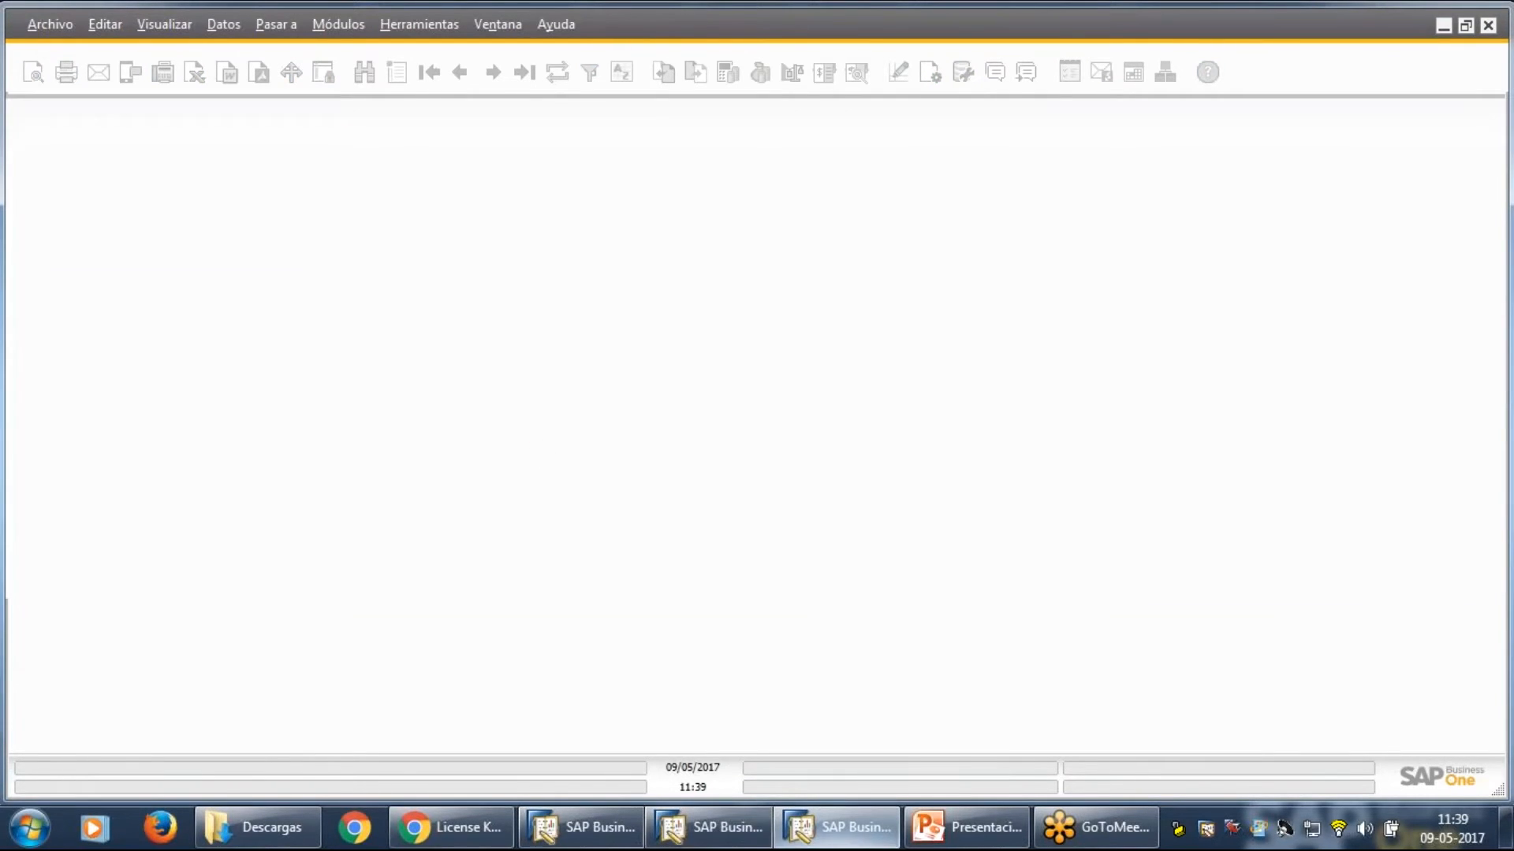
left_click(1487, 26)
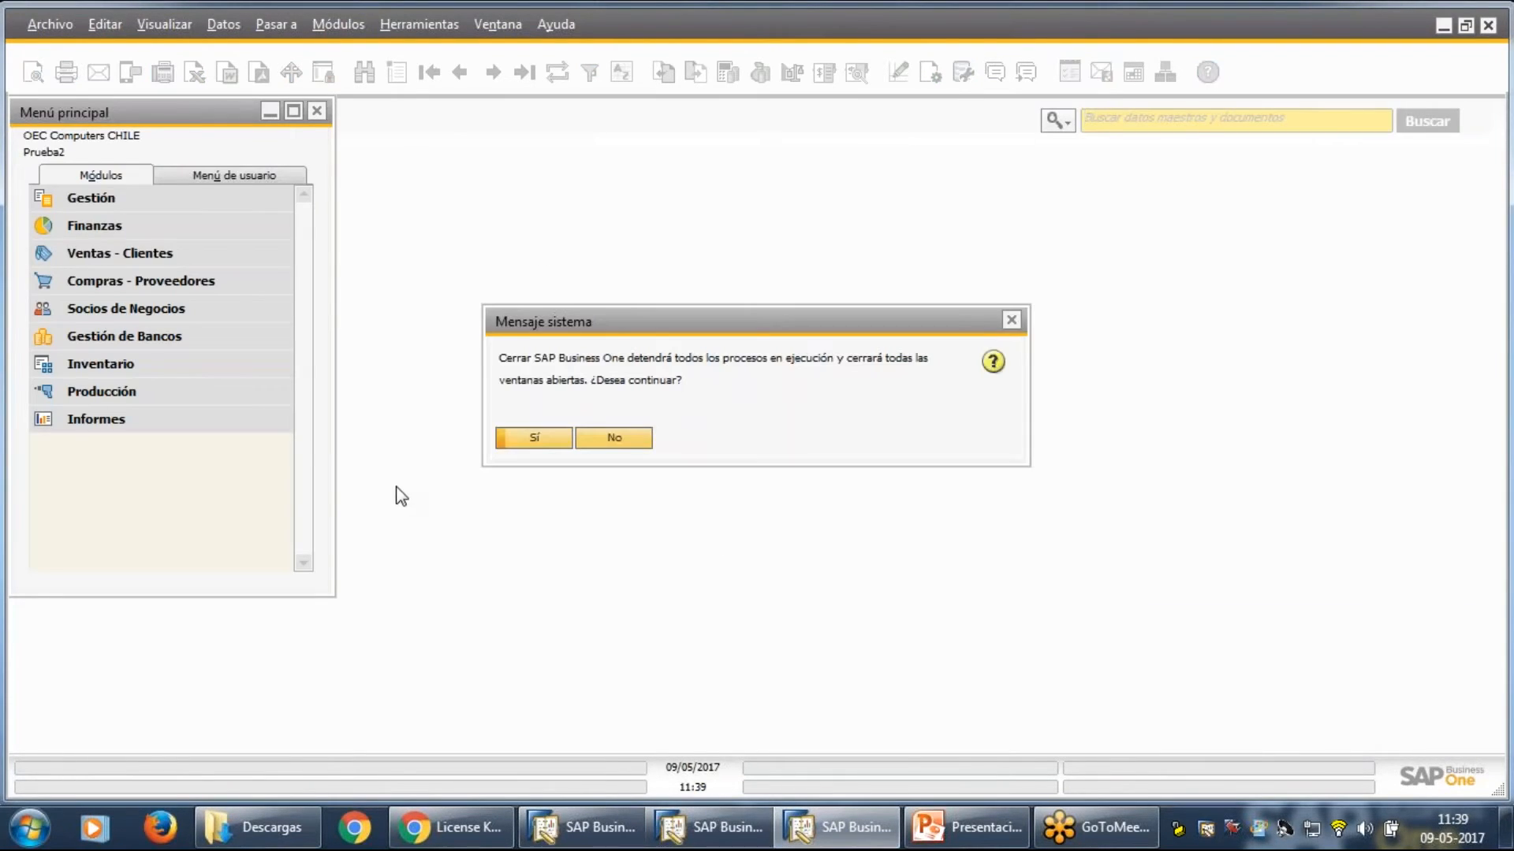
left_click(534, 439)
Switch to the manager session, then close and reopen Gestión autorización to reload the license assignments.
mouse_move(710, 827)
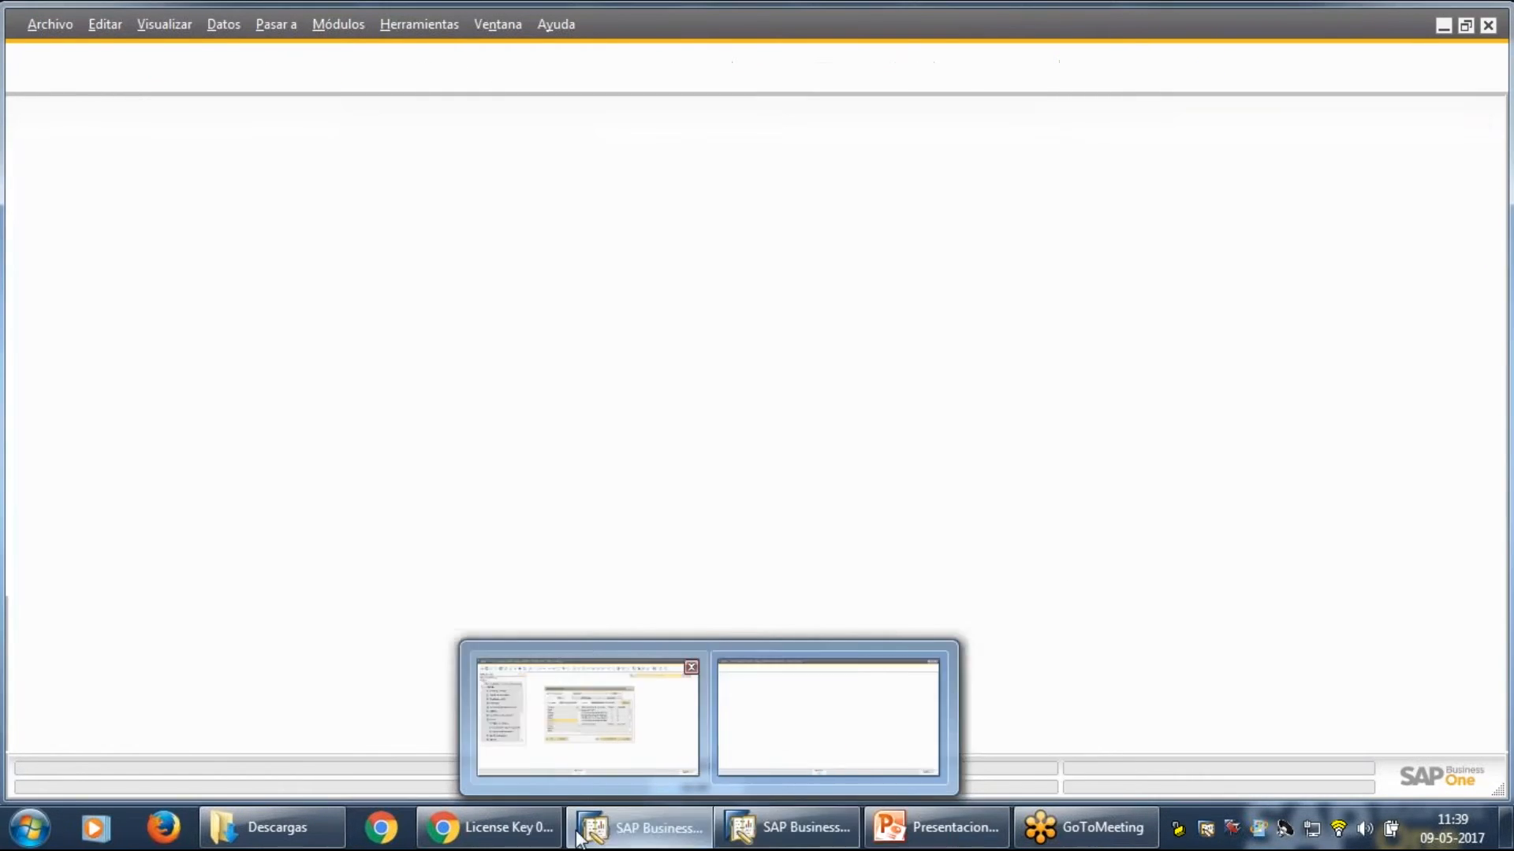
left_click(588, 718)
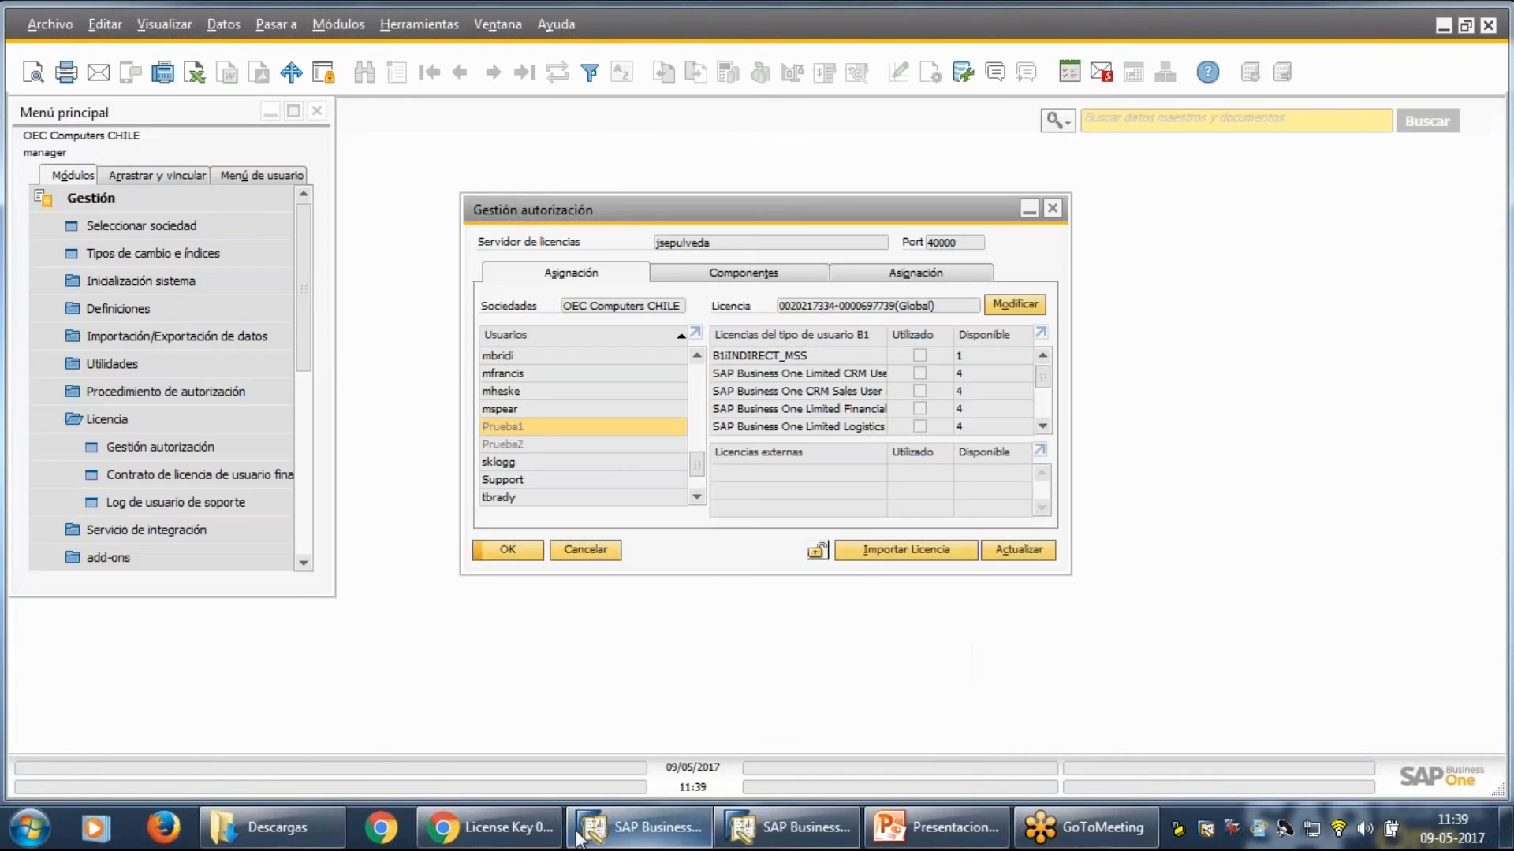
left_click(1054, 209)
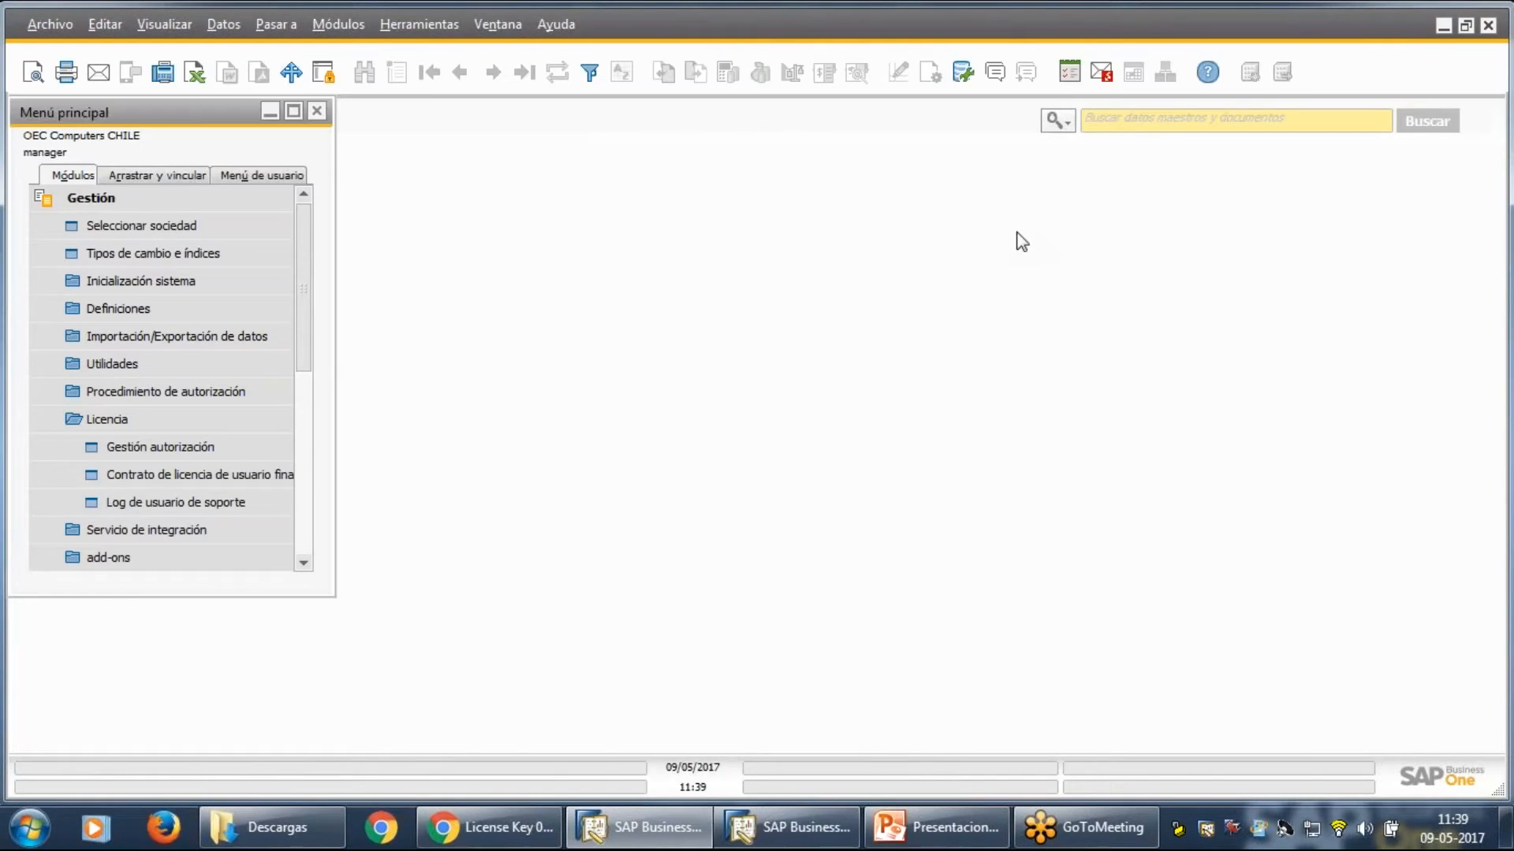
double_click(184, 447)
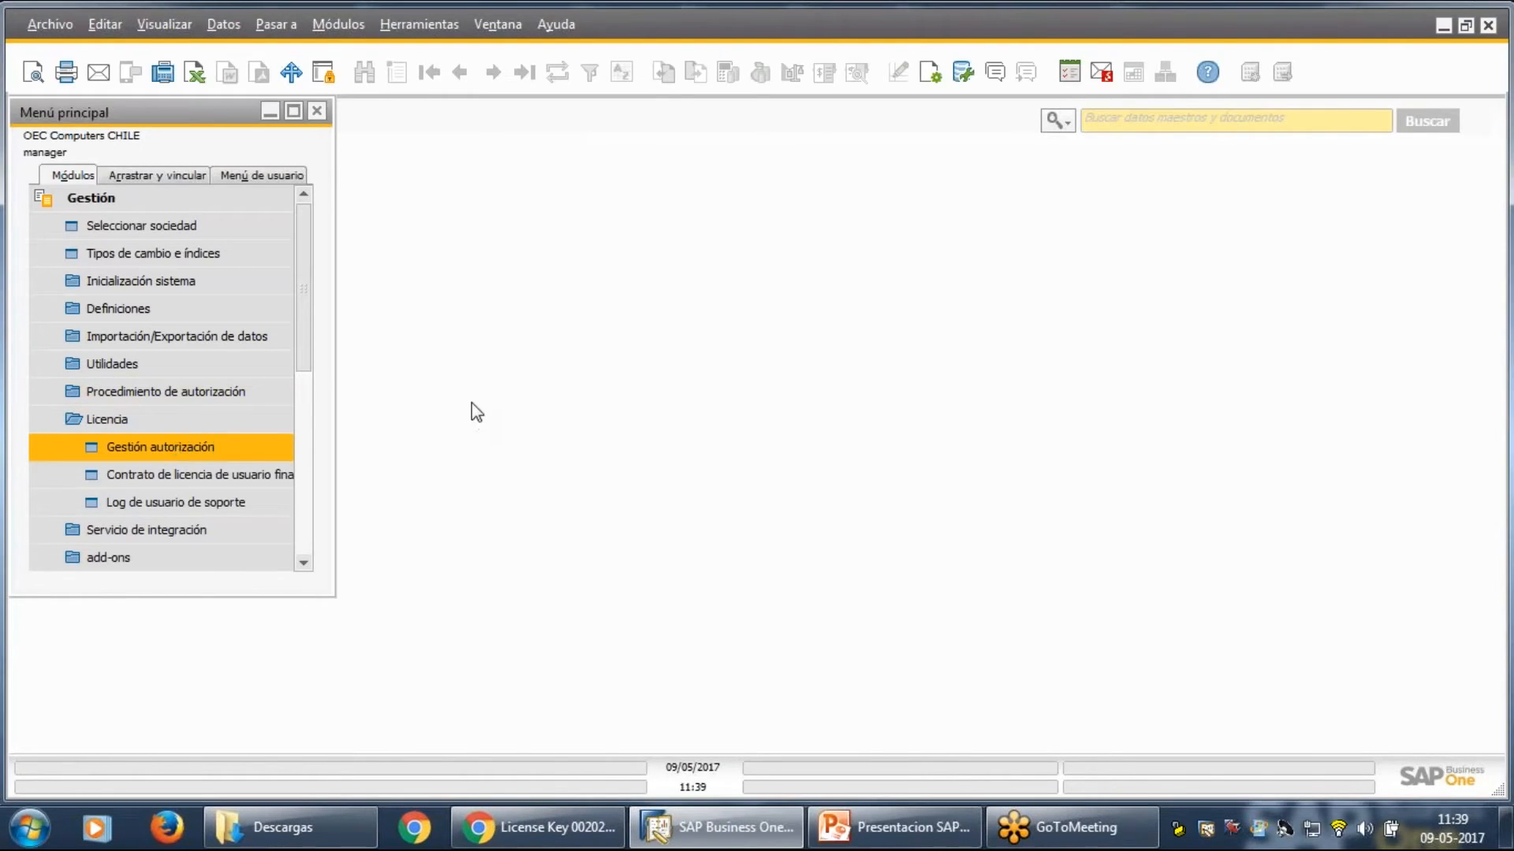
Assign the SAP Business One Professional User license to user Prueba1 and save the assignment.
scroll(599, 449, "down", 5)
scroll(583, 460, "down", 5)
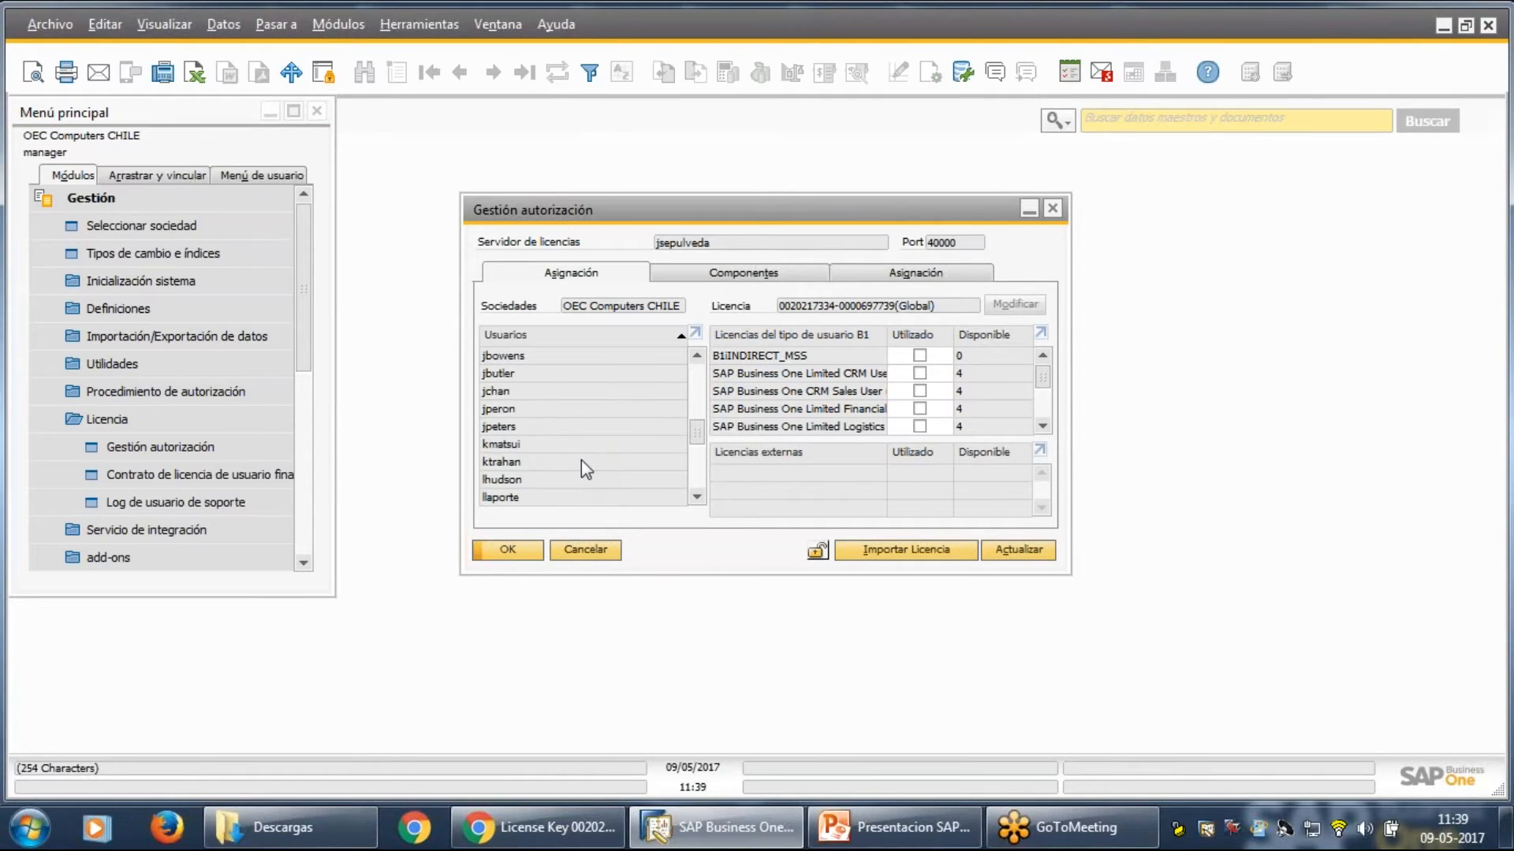
left_click(561, 426)
scroll(919, 425, "down", 1)
left_click(919, 426)
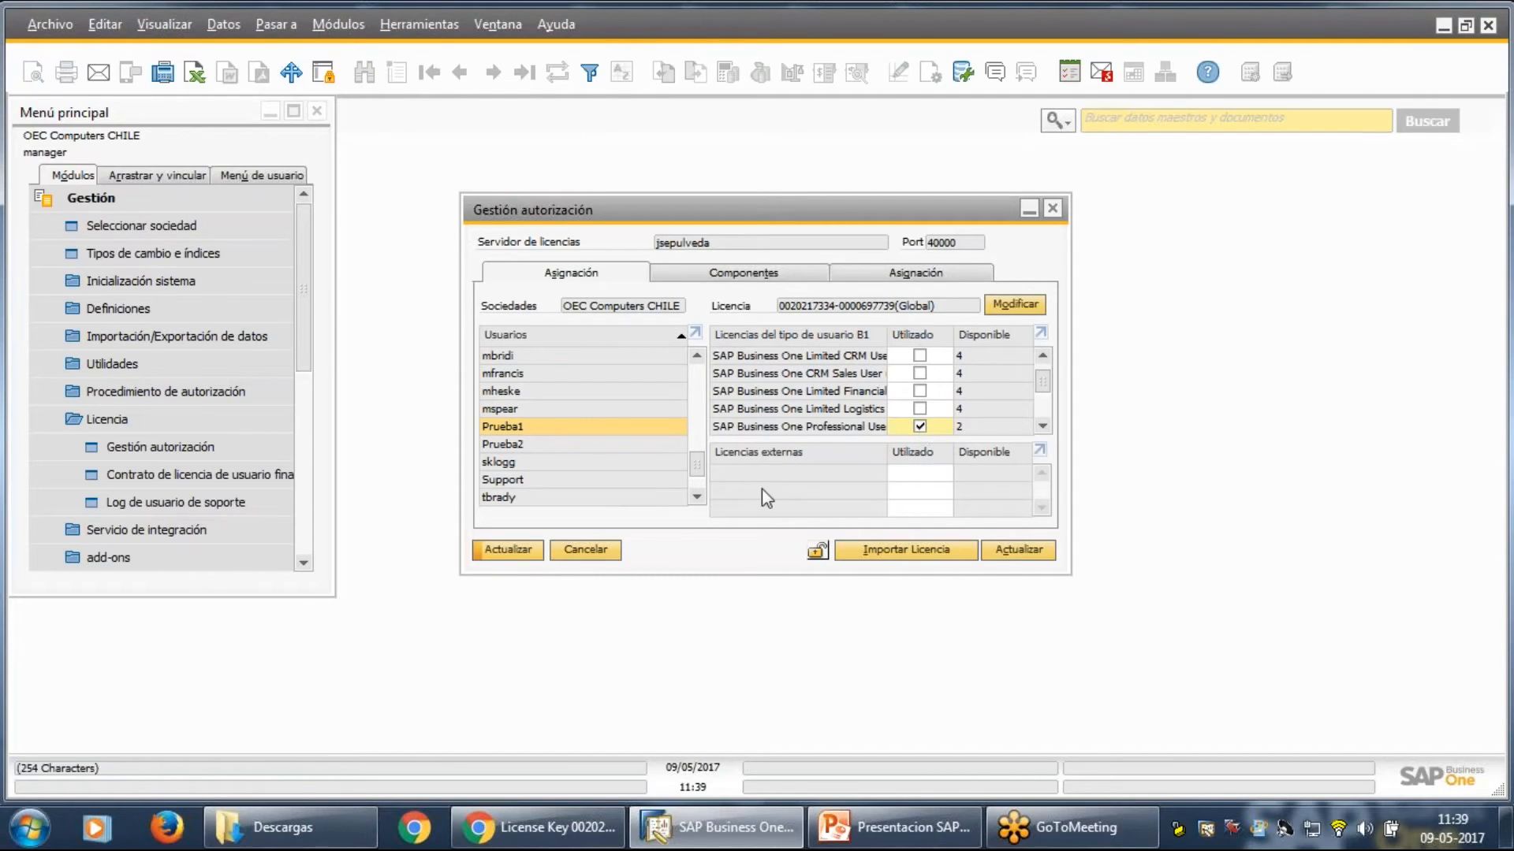
left_click(517, 550)
Assign the SAP Business One Professional User, SAP AddOns, Workflow, B1i and SDK Tools licenses to user Prueba2 and save.
left_click(549, 444)
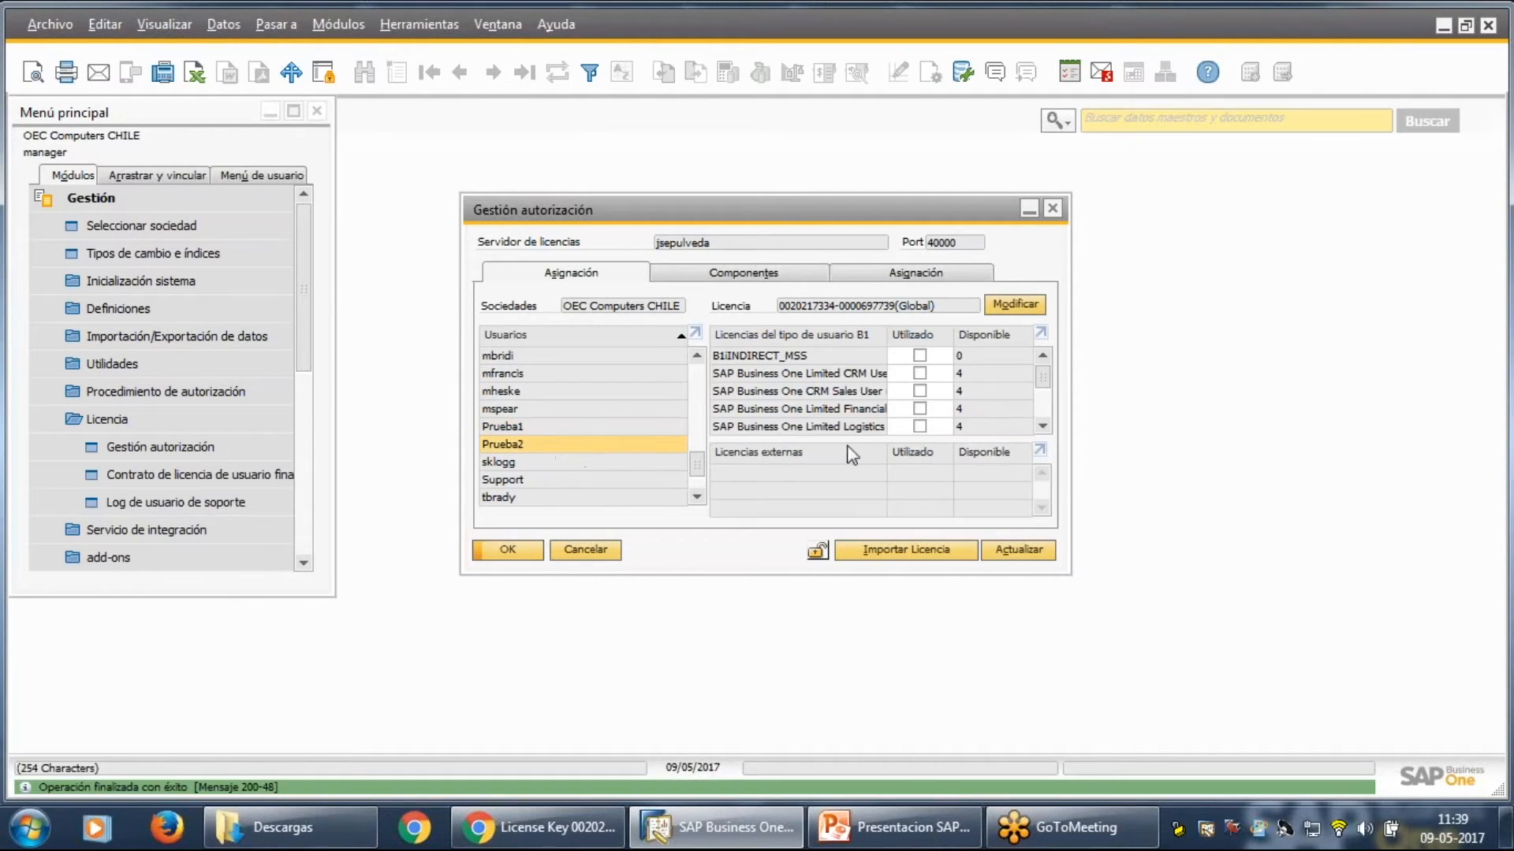
scroll(942, 406, "down", 1)
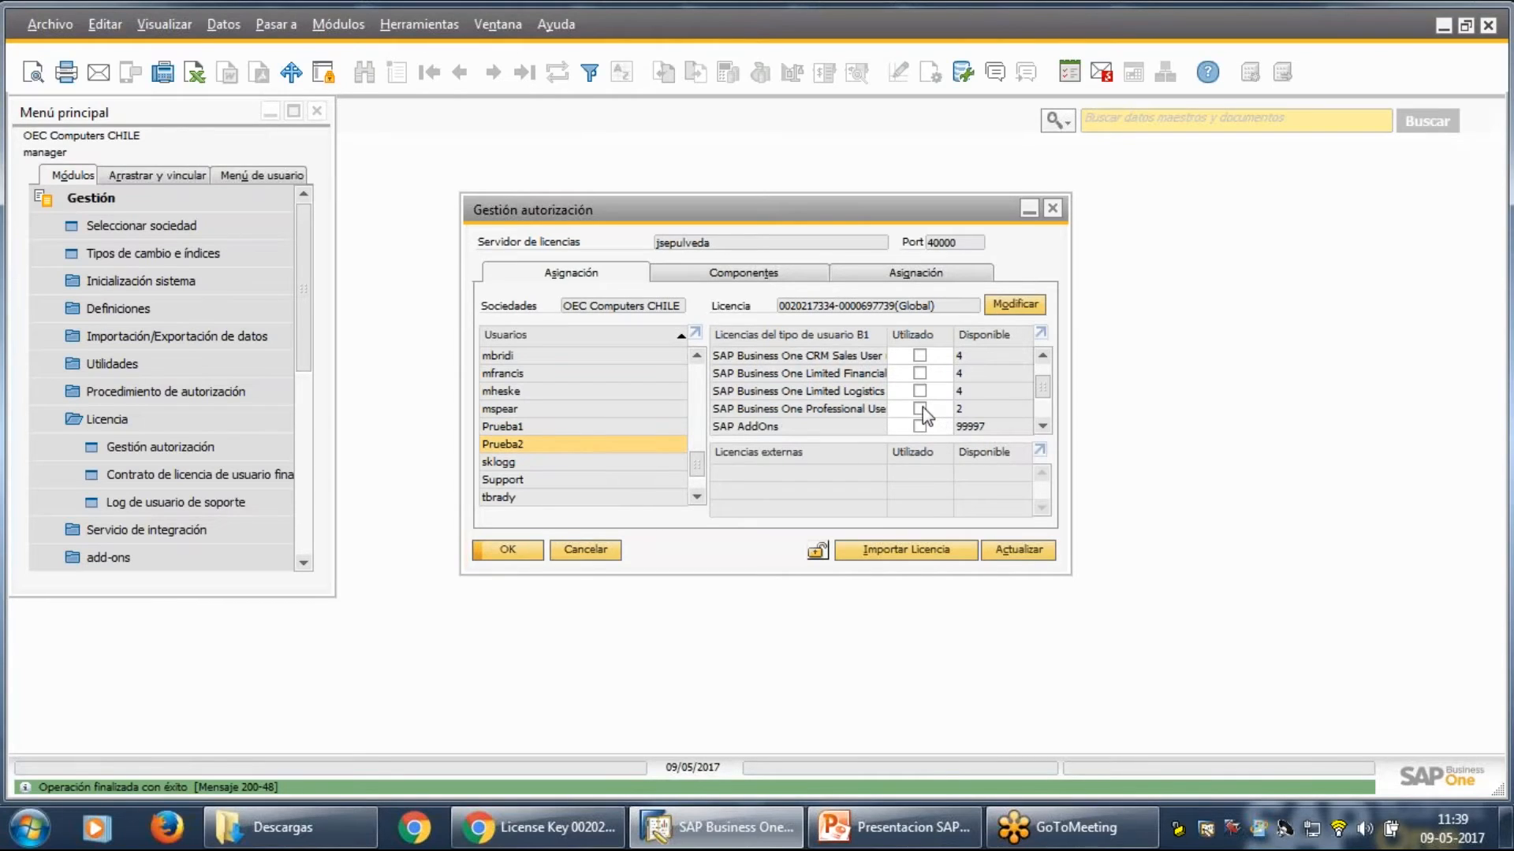
left_click(930, 408)
scroll(931, 414, "down", 3)
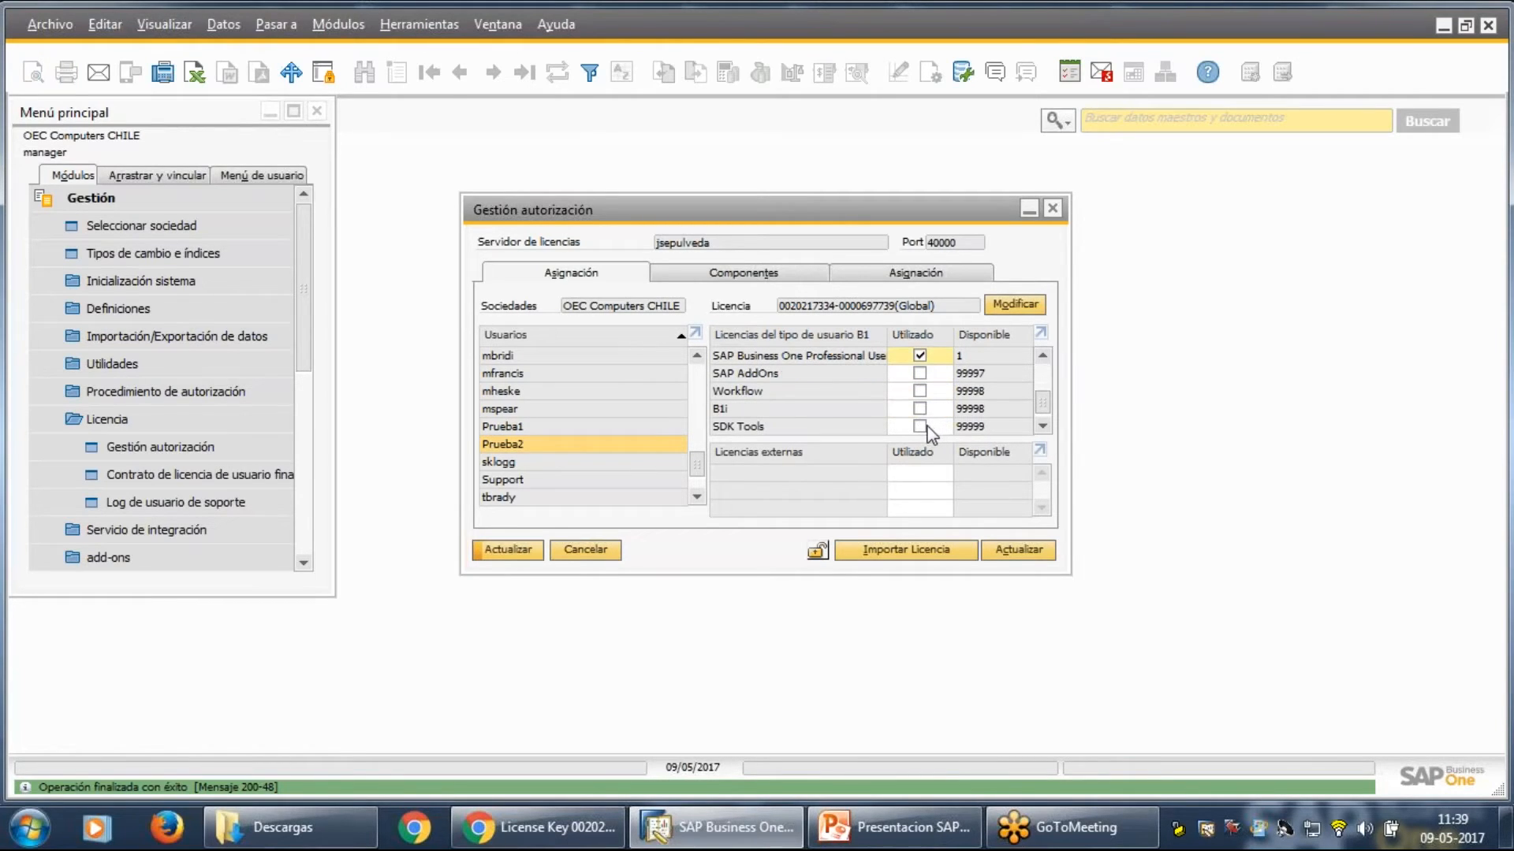
left_click(919, 426)
left_click(920, 374)
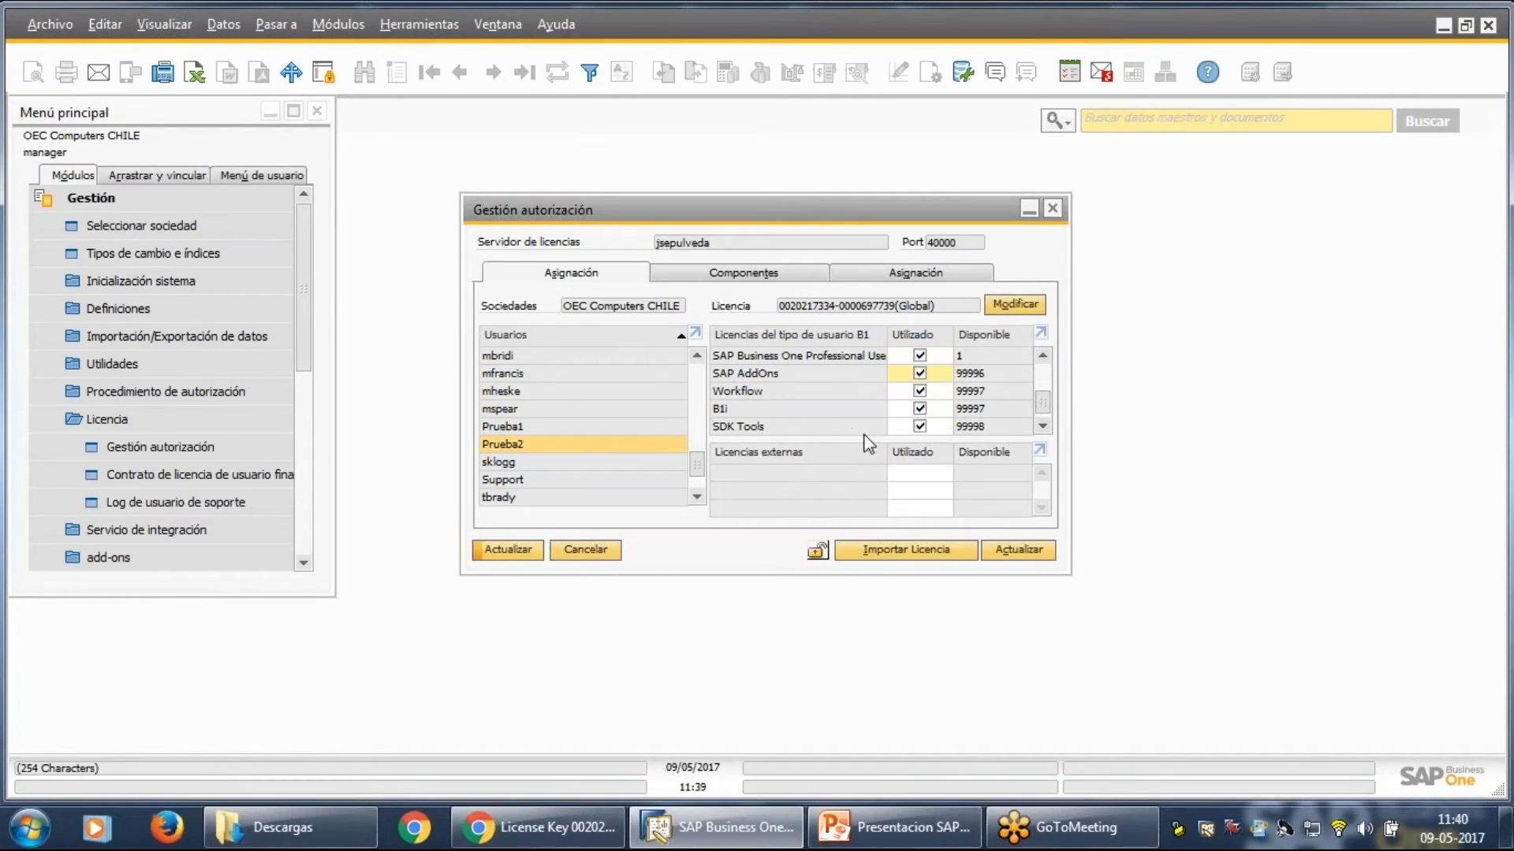
left_click(509, 550)
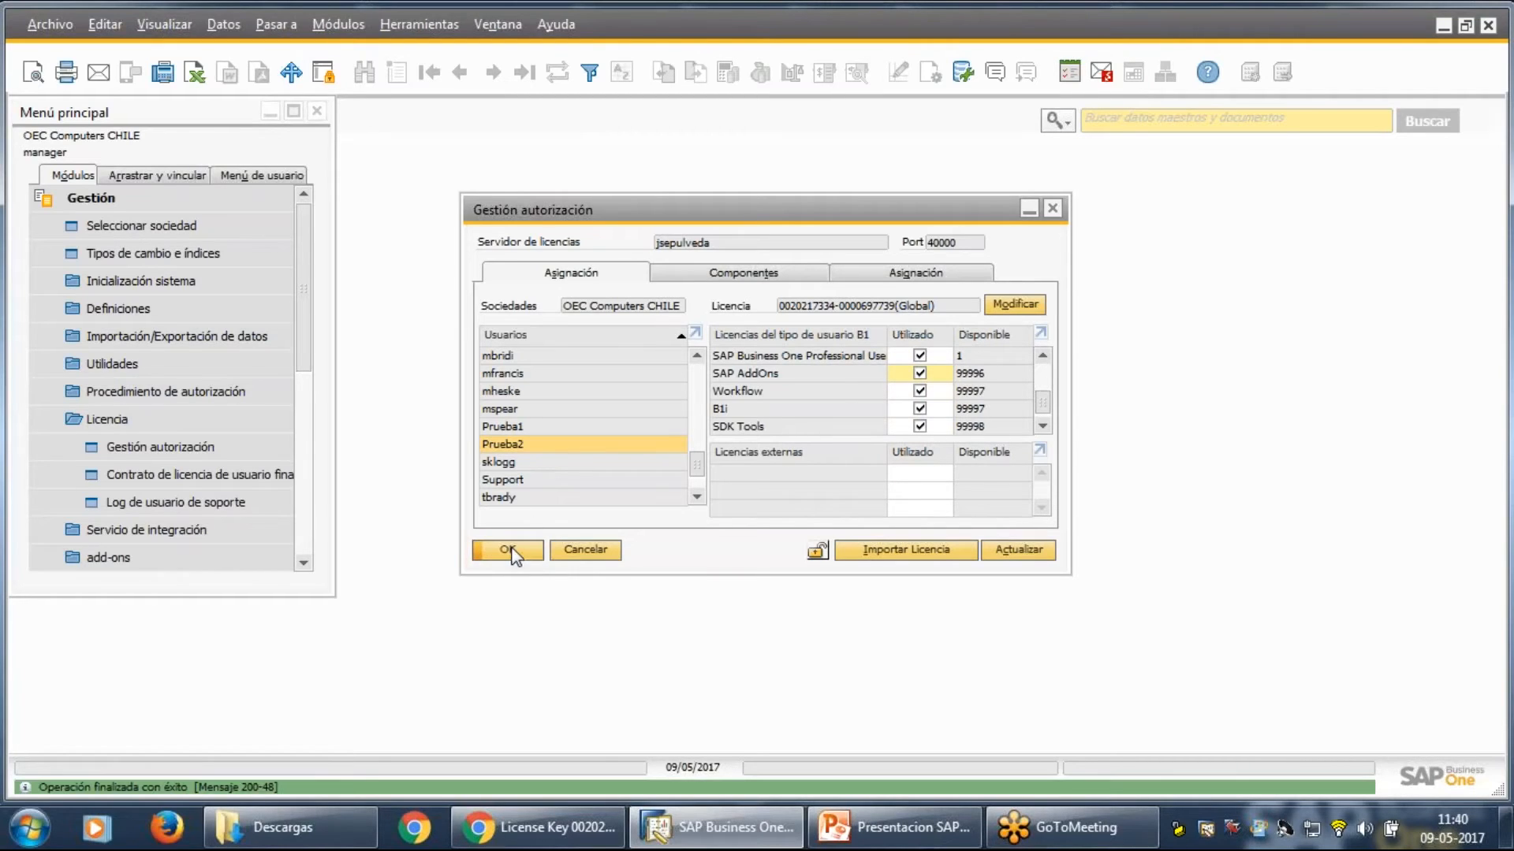
Add the SAP AddOns, Workflow, B1i and SDK Tools licenses to user Prueba1 and save the assignment.
left_click(514, 426)
scroll(977, 407, "down", 4)
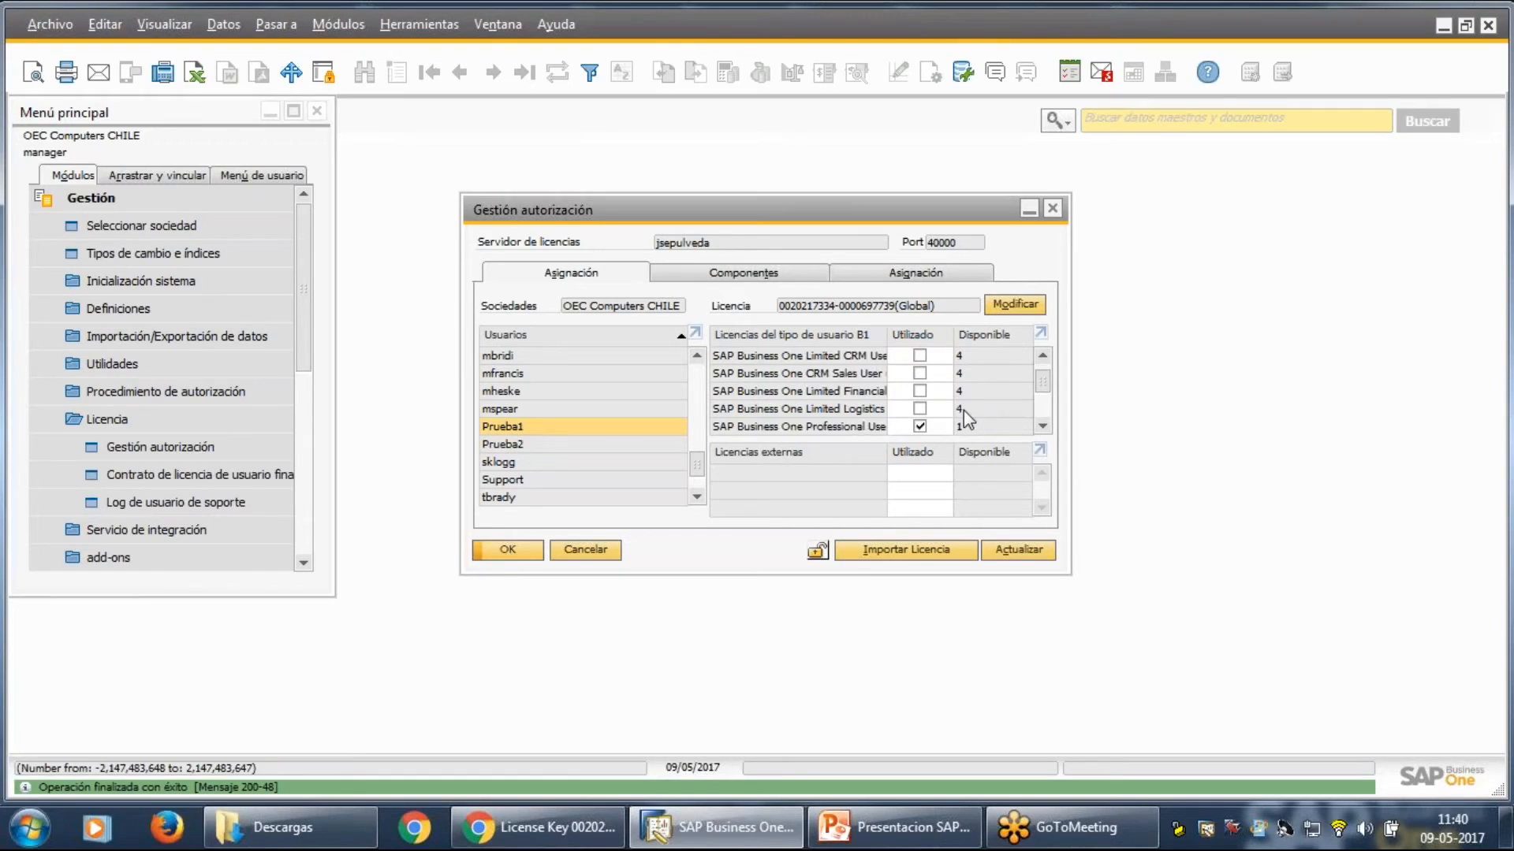
left_click(920, 426)
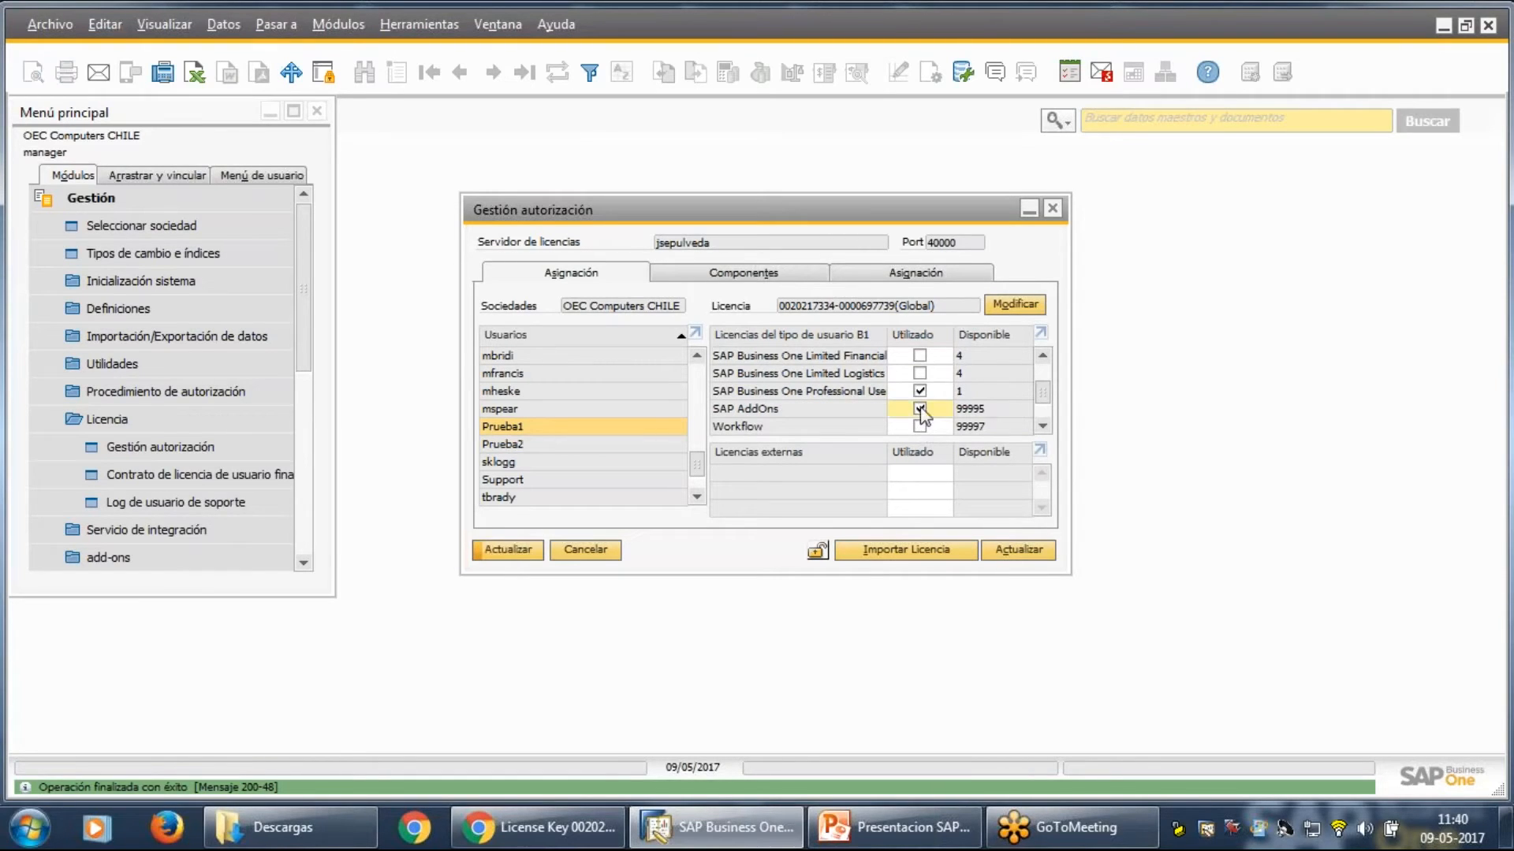
scroll(930, 418, "down", 2)
left_click(920, 410)
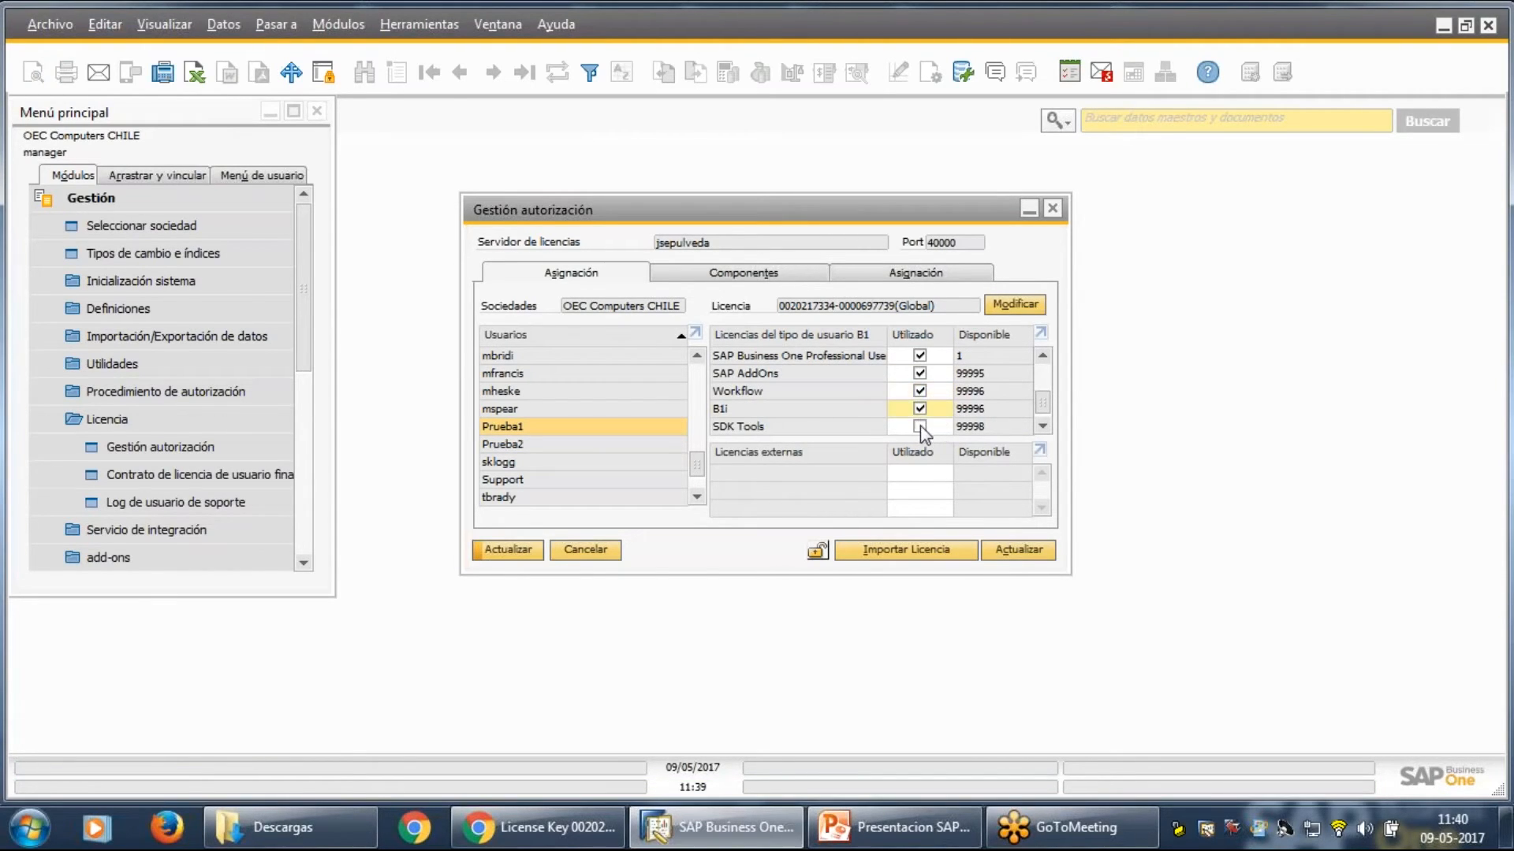
left_click(920, 426)
scroll(920, 425, "down", 1)
left_click(508, 551)
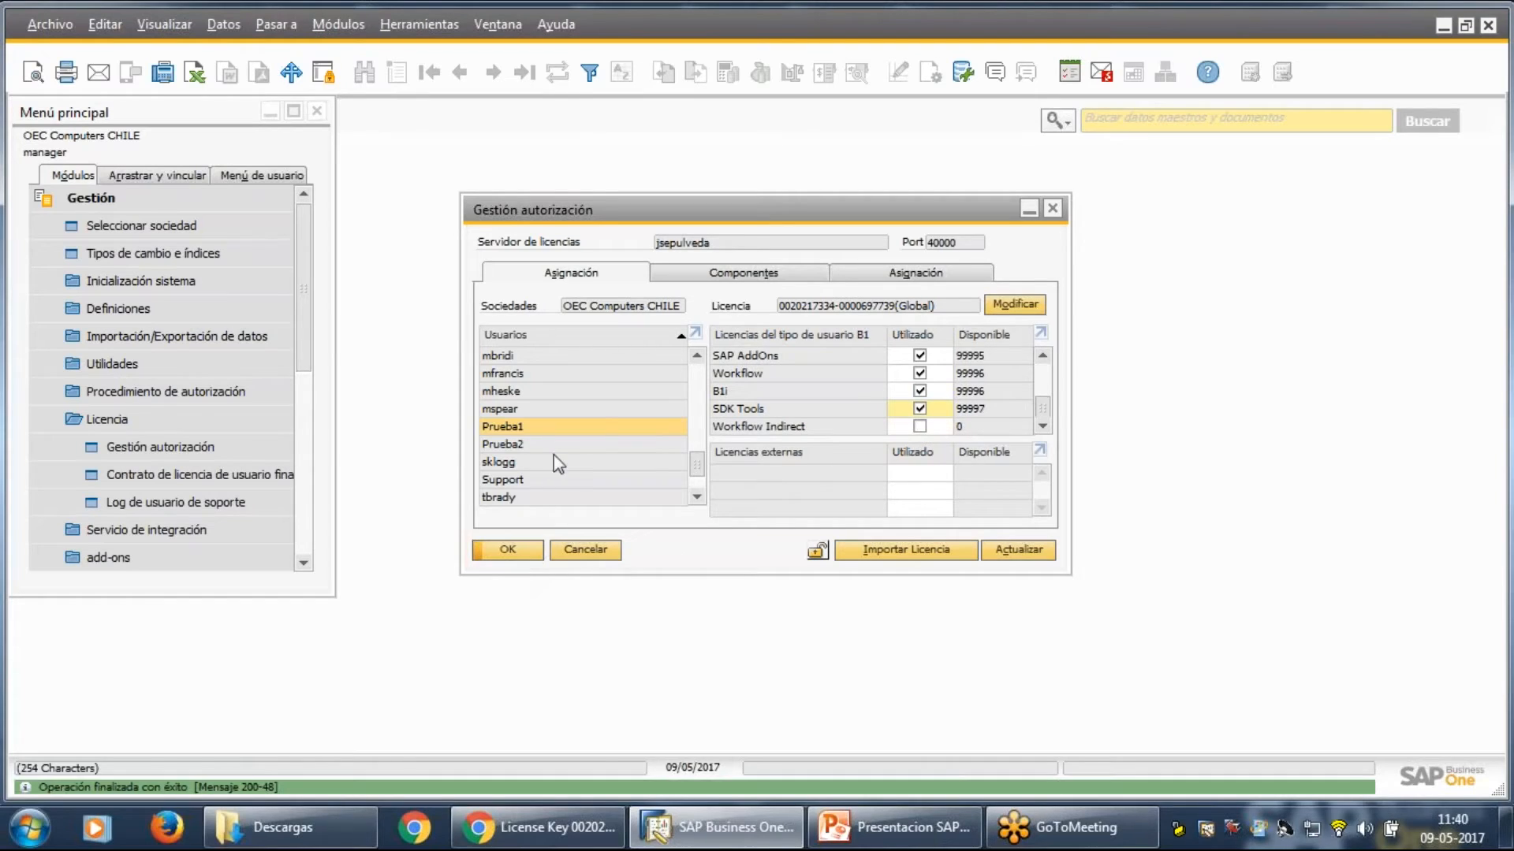
Assign the SAP Business One Professional User, SAP AddOns, Workflow, B1i and SDK Tools licenses to user Gerente, save and close Gestión autorización.
scroll(580, 446, "down", 2)
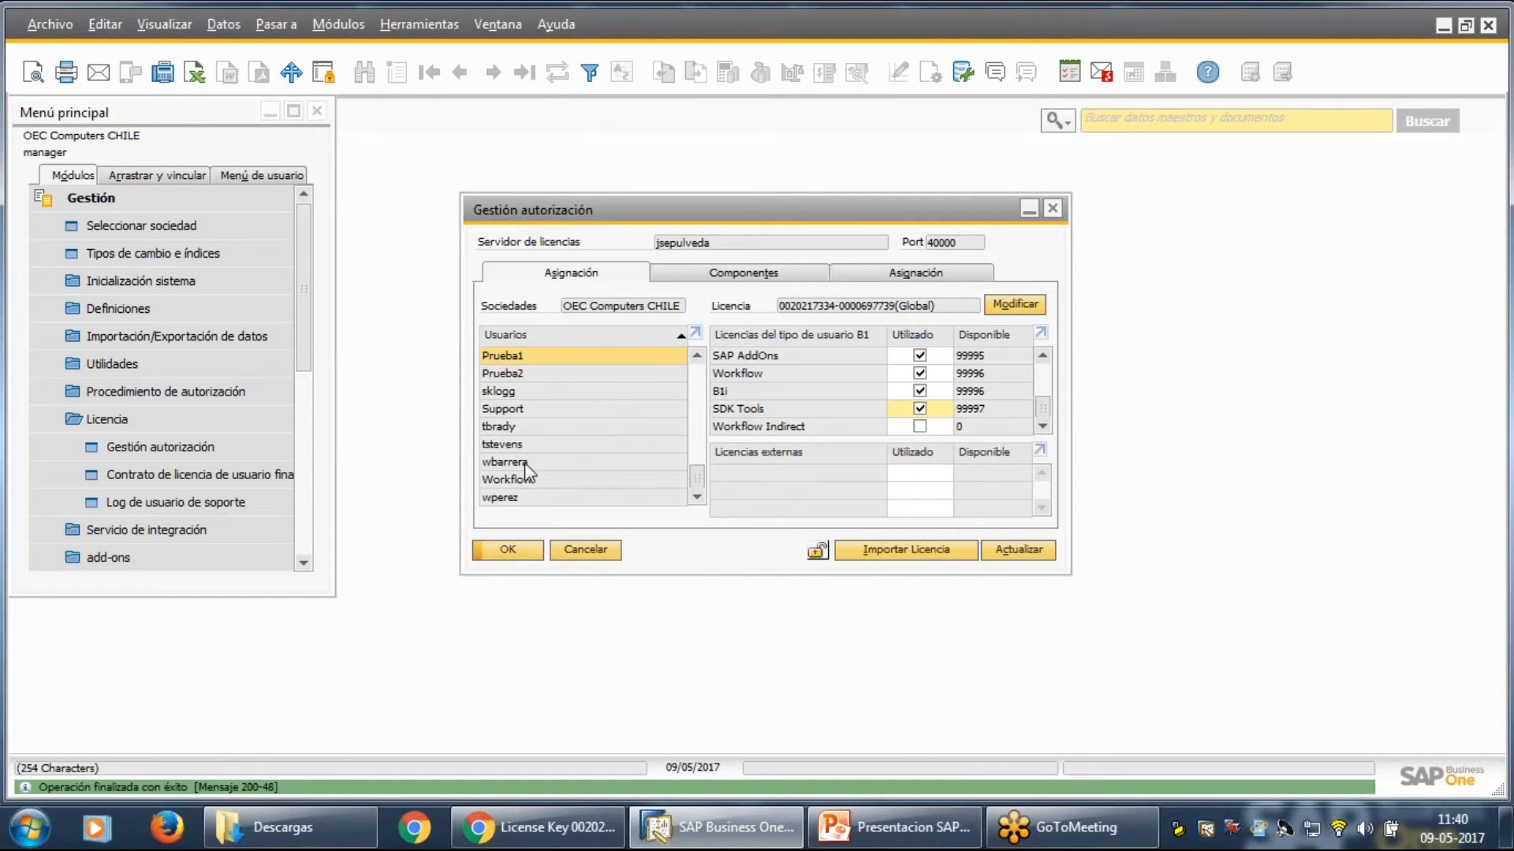
scroll(544, 429, "up", 8)
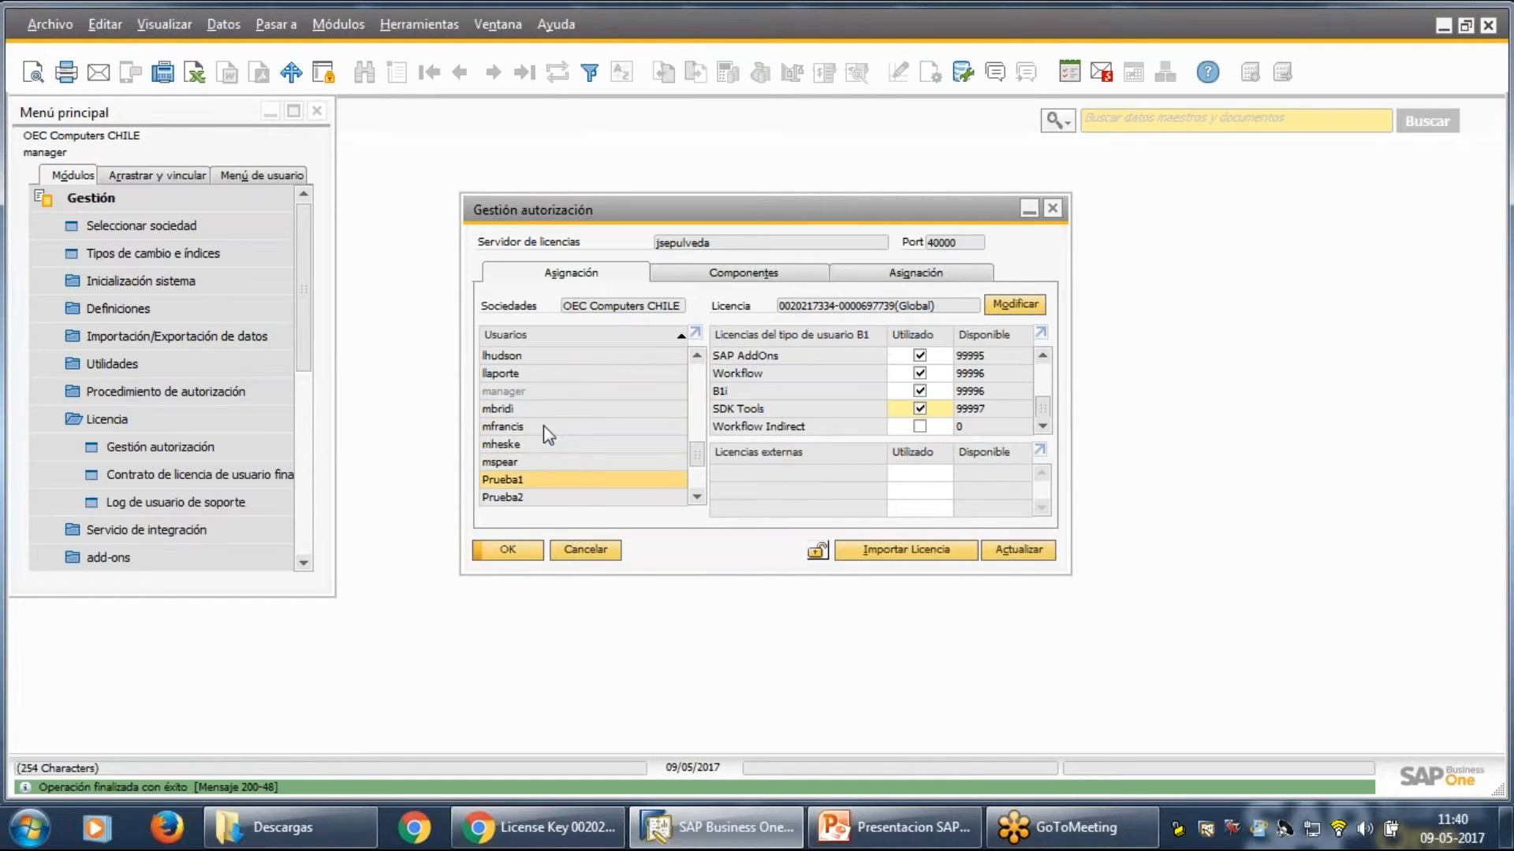
scroll(544, 426, "up", 6)
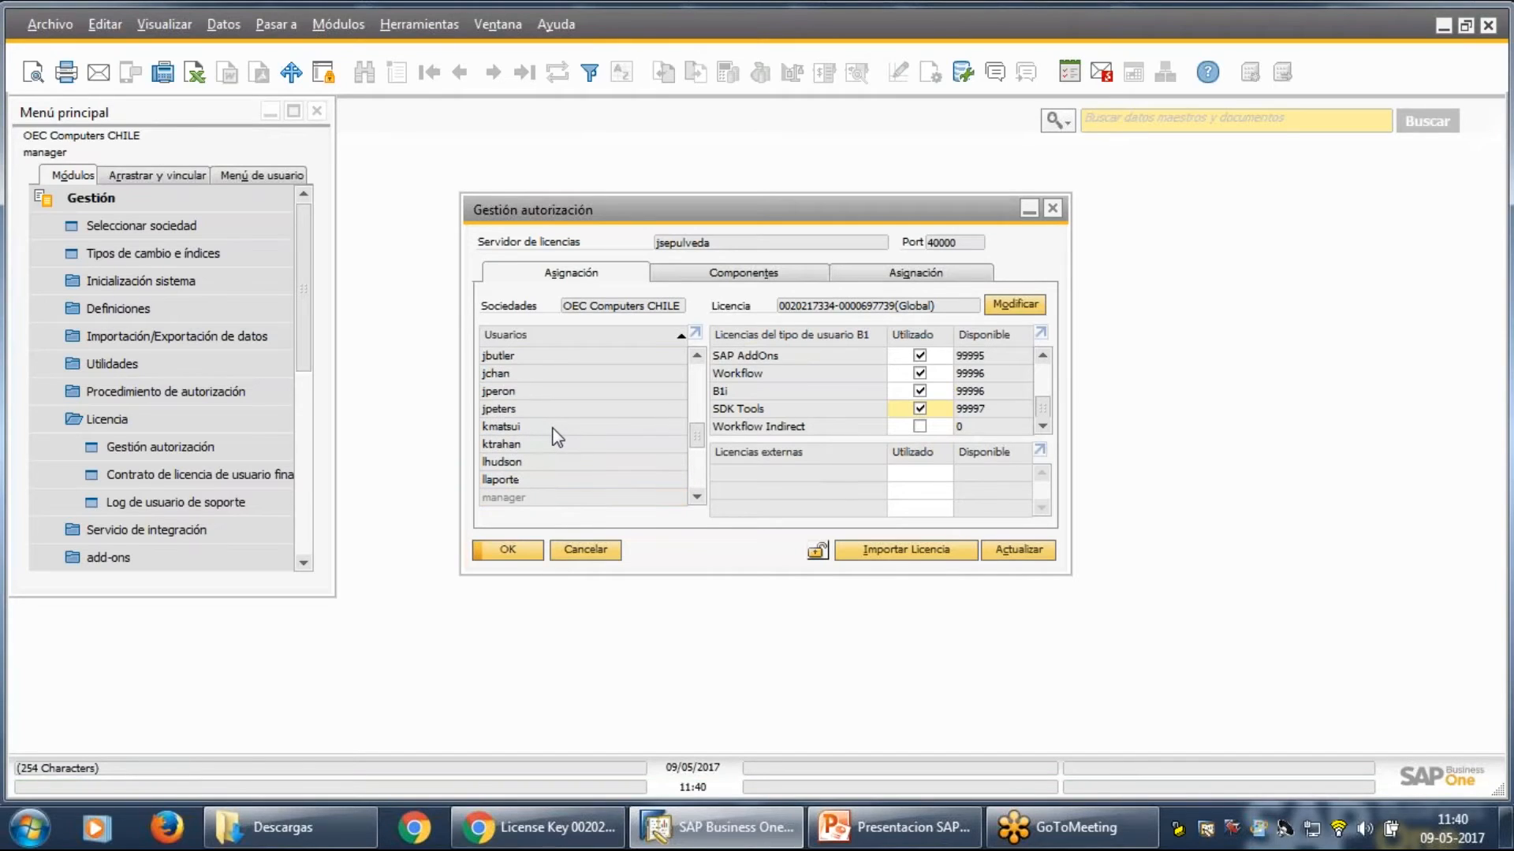
scroll(580, 434, "up", 4)
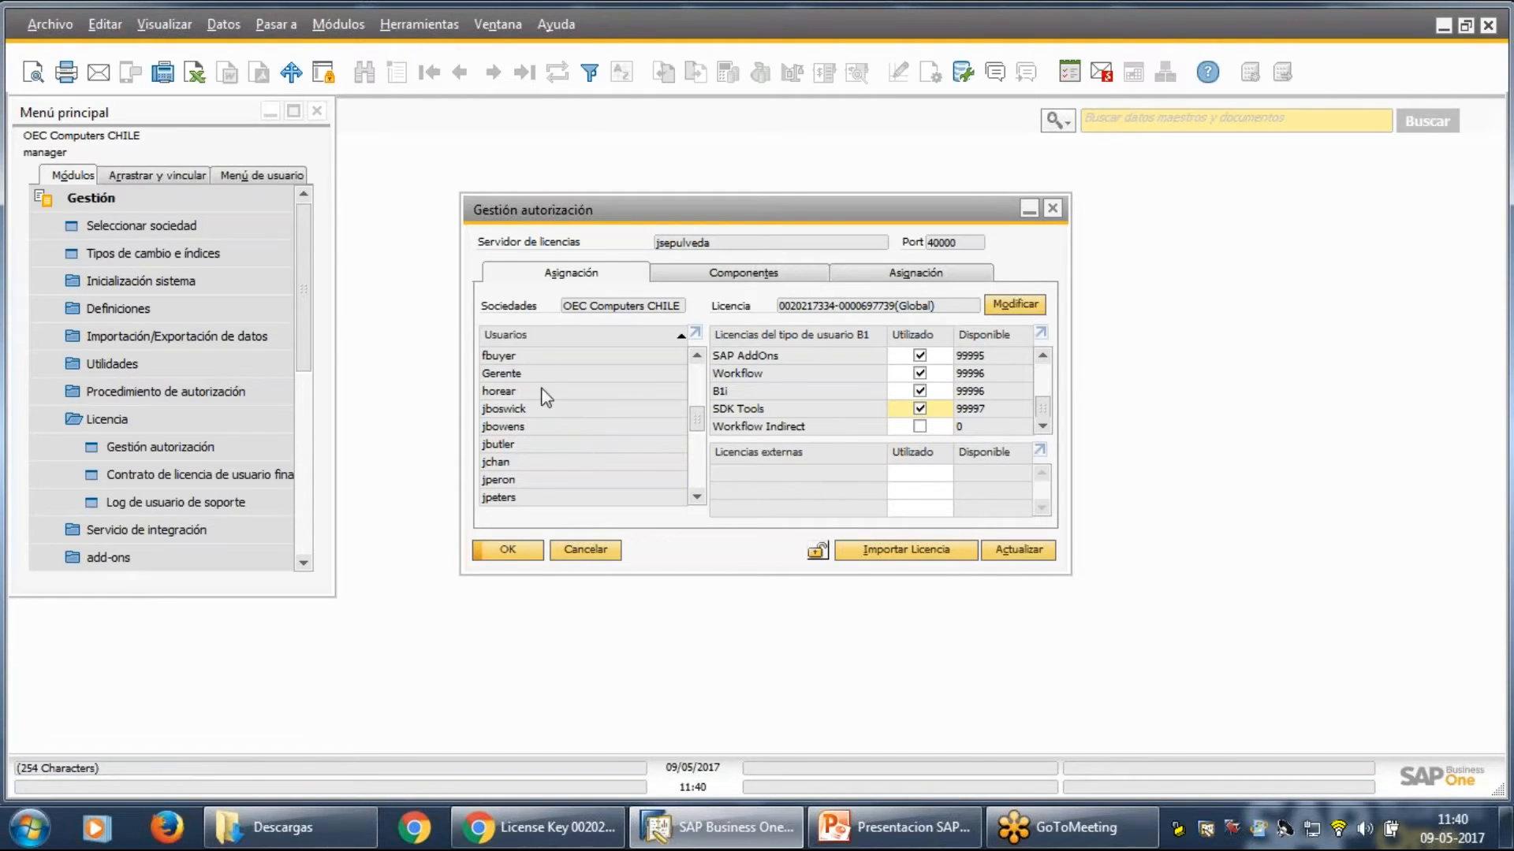
left_click(544, 375)
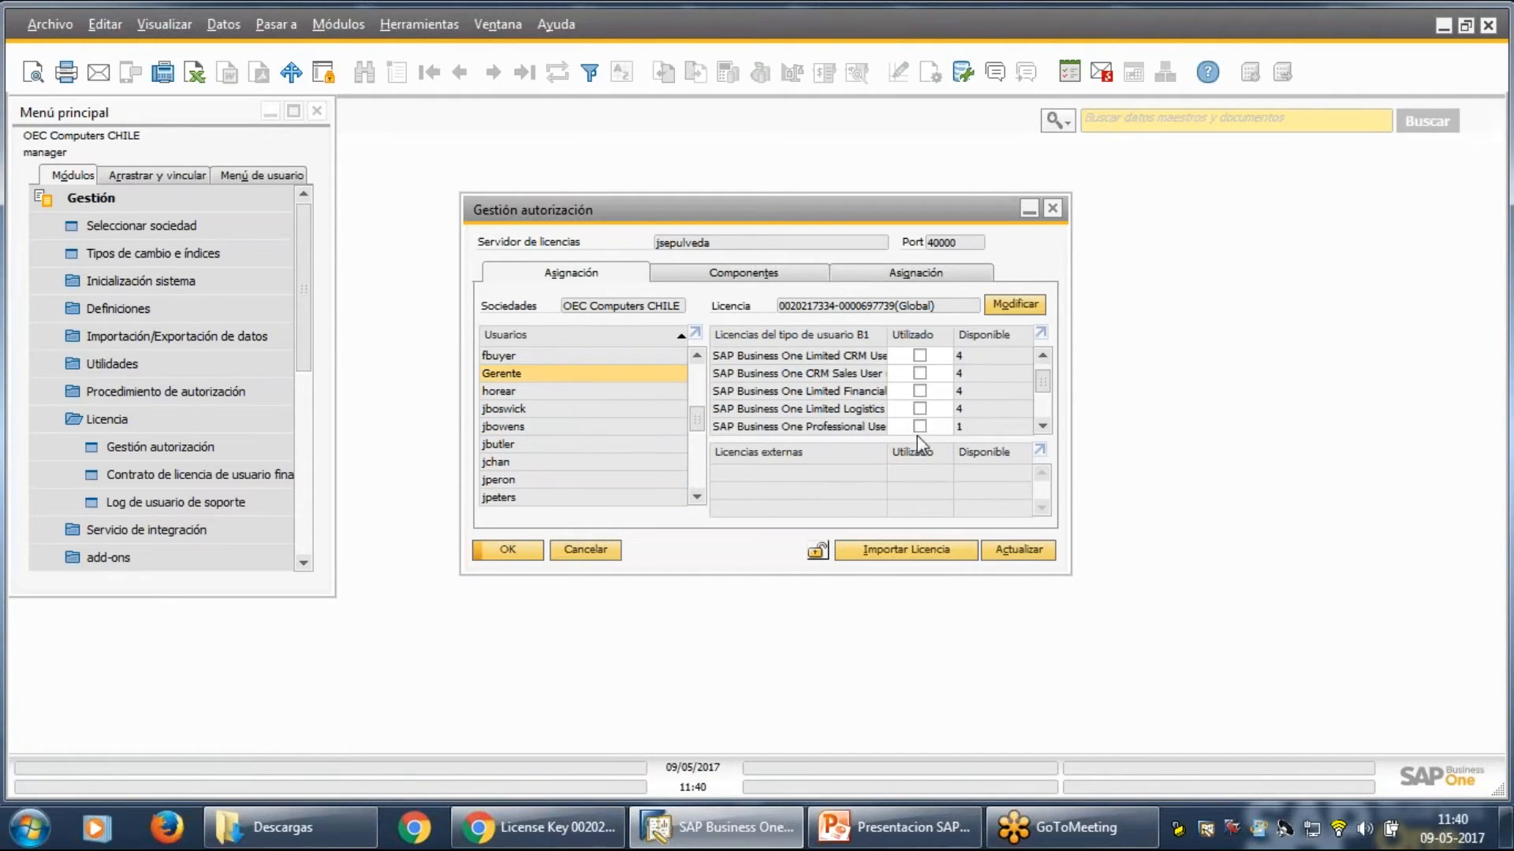
left_click(920, 426)
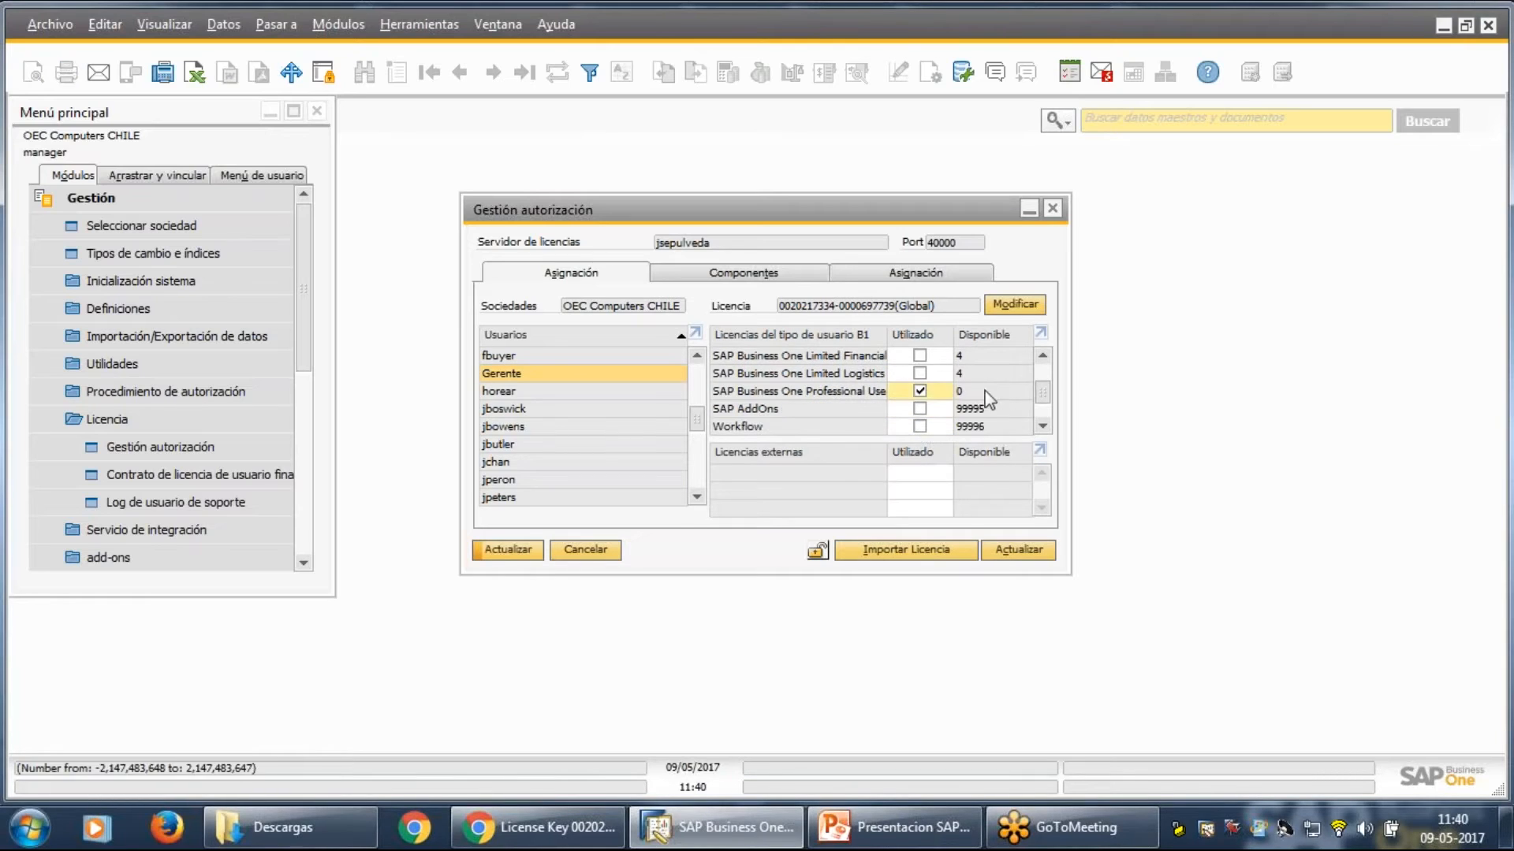
left_click(920, 426)
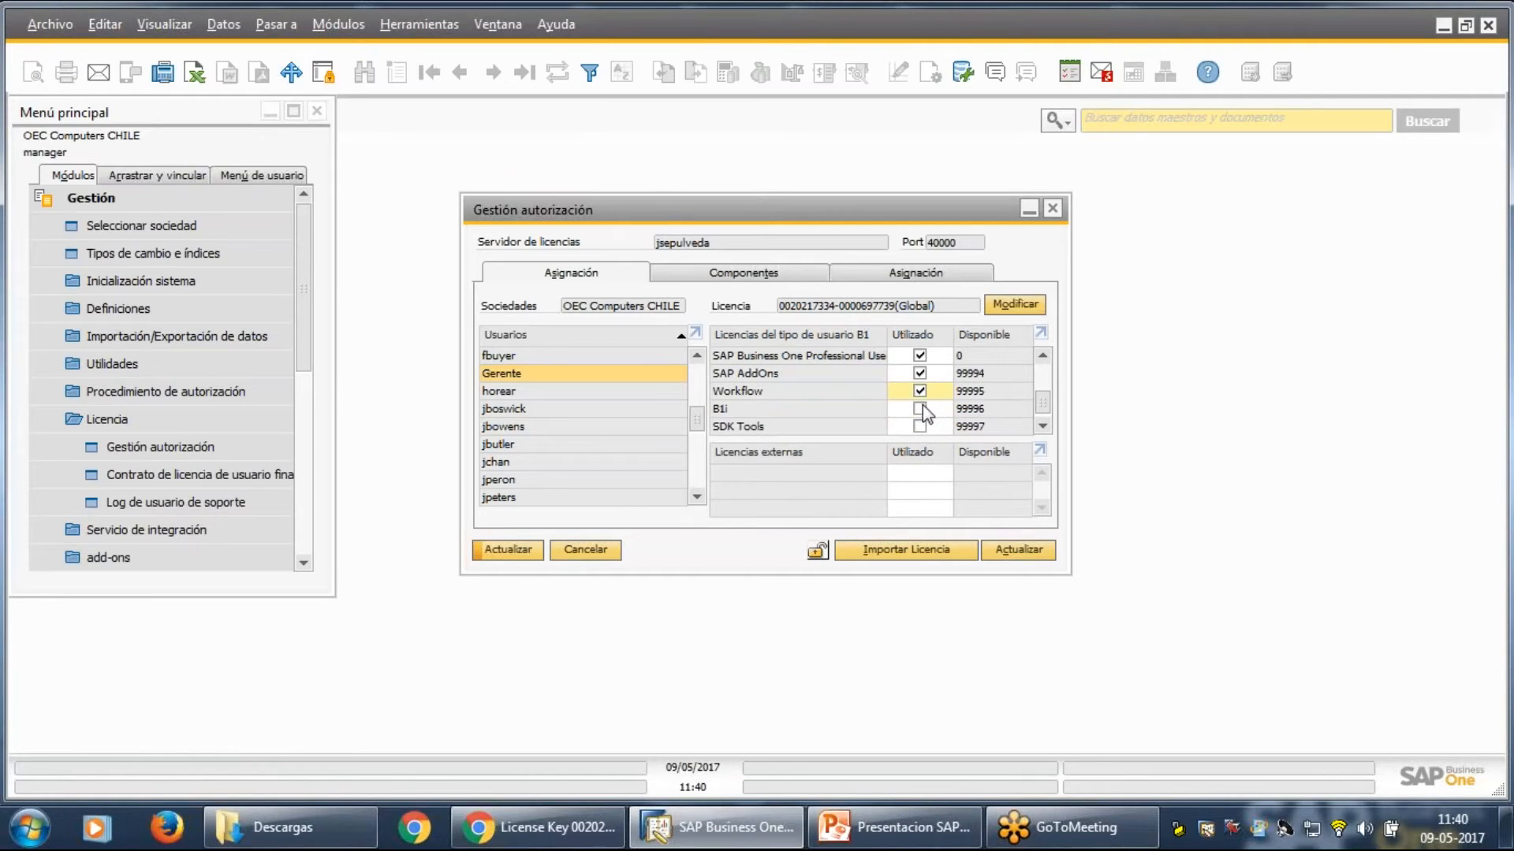
left_click(918, 428)
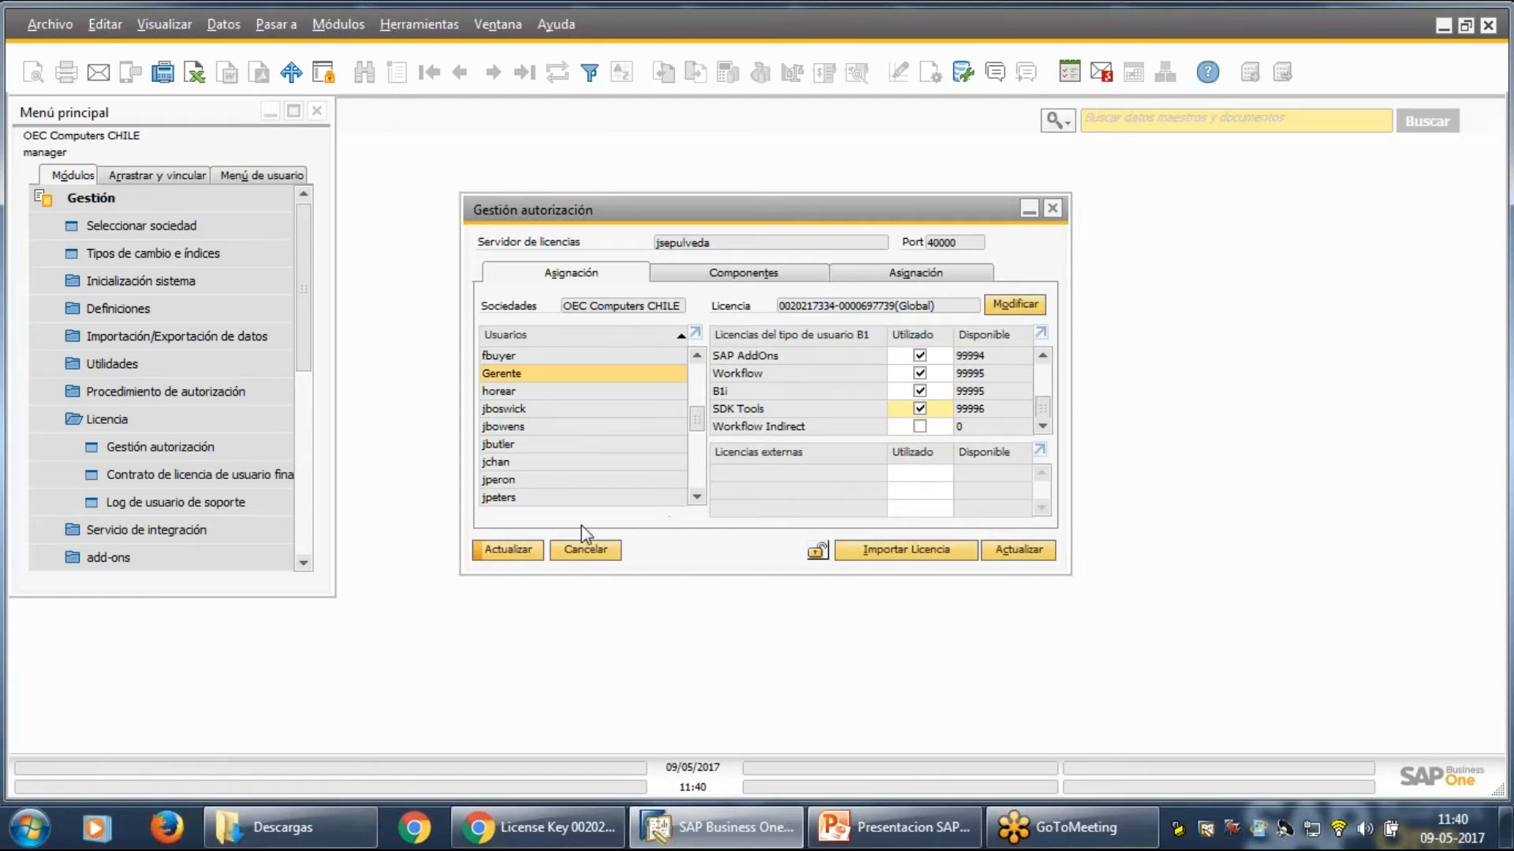
left_click(506, 552)
left_click(510, 544)
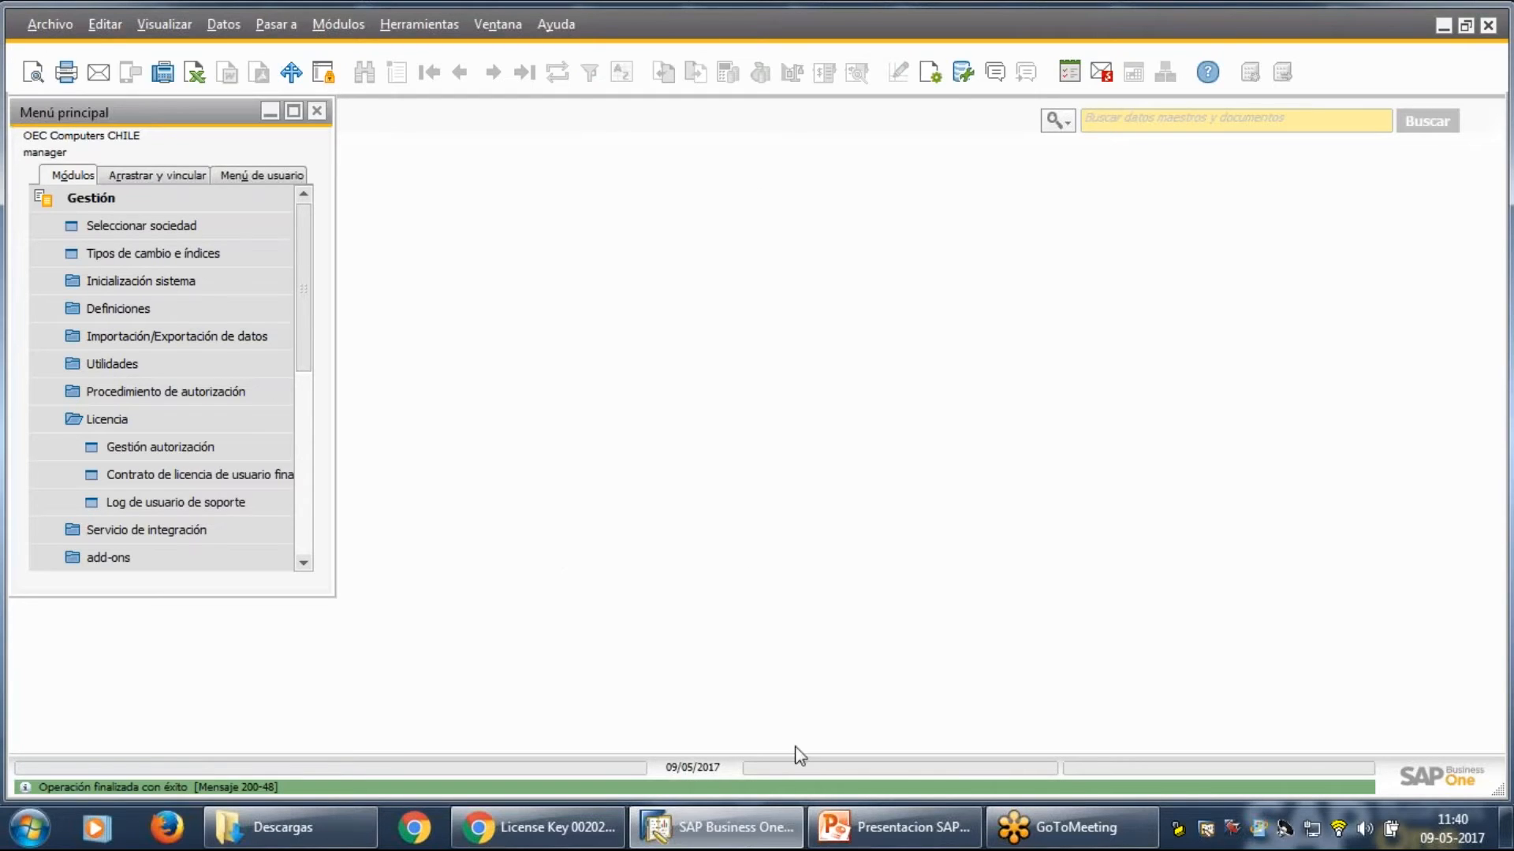
Start another SAP Business One client from the desktop and return to the manager session.
left_click(1508, 827)
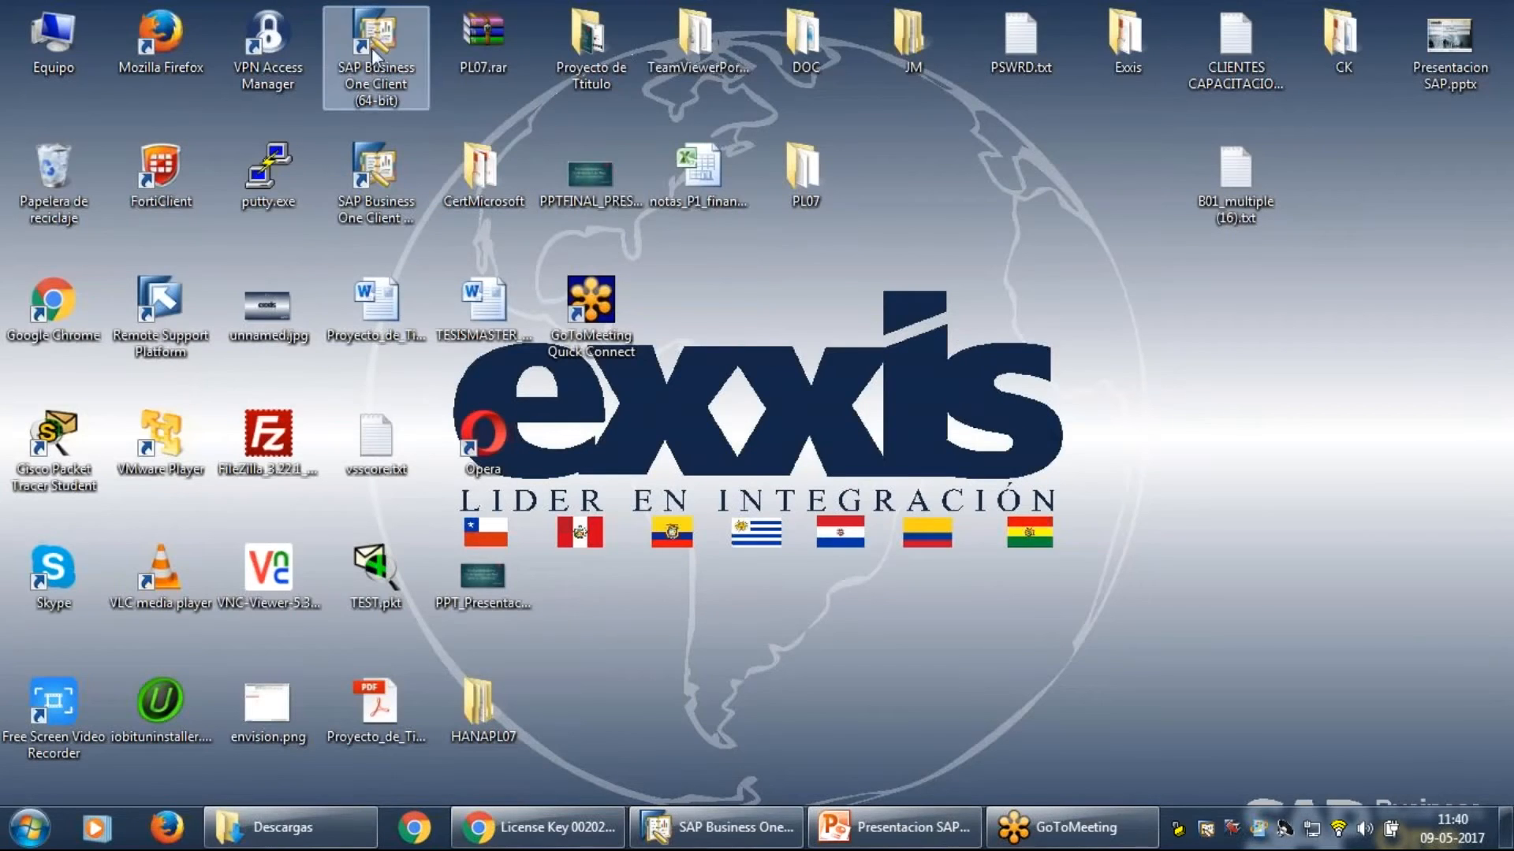
double_click(374, 39)
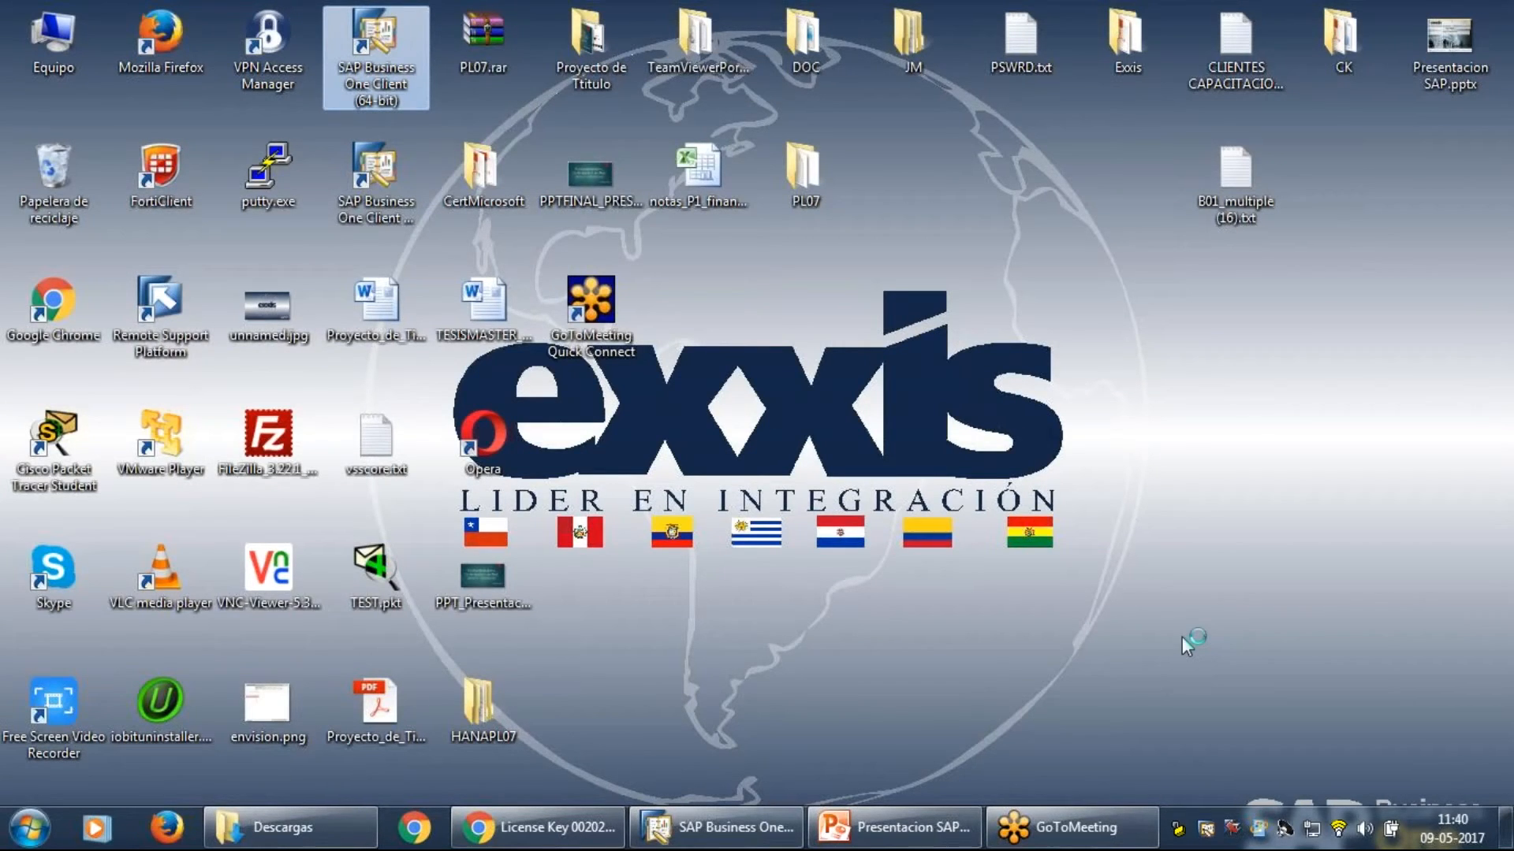
left_click(731, 834)
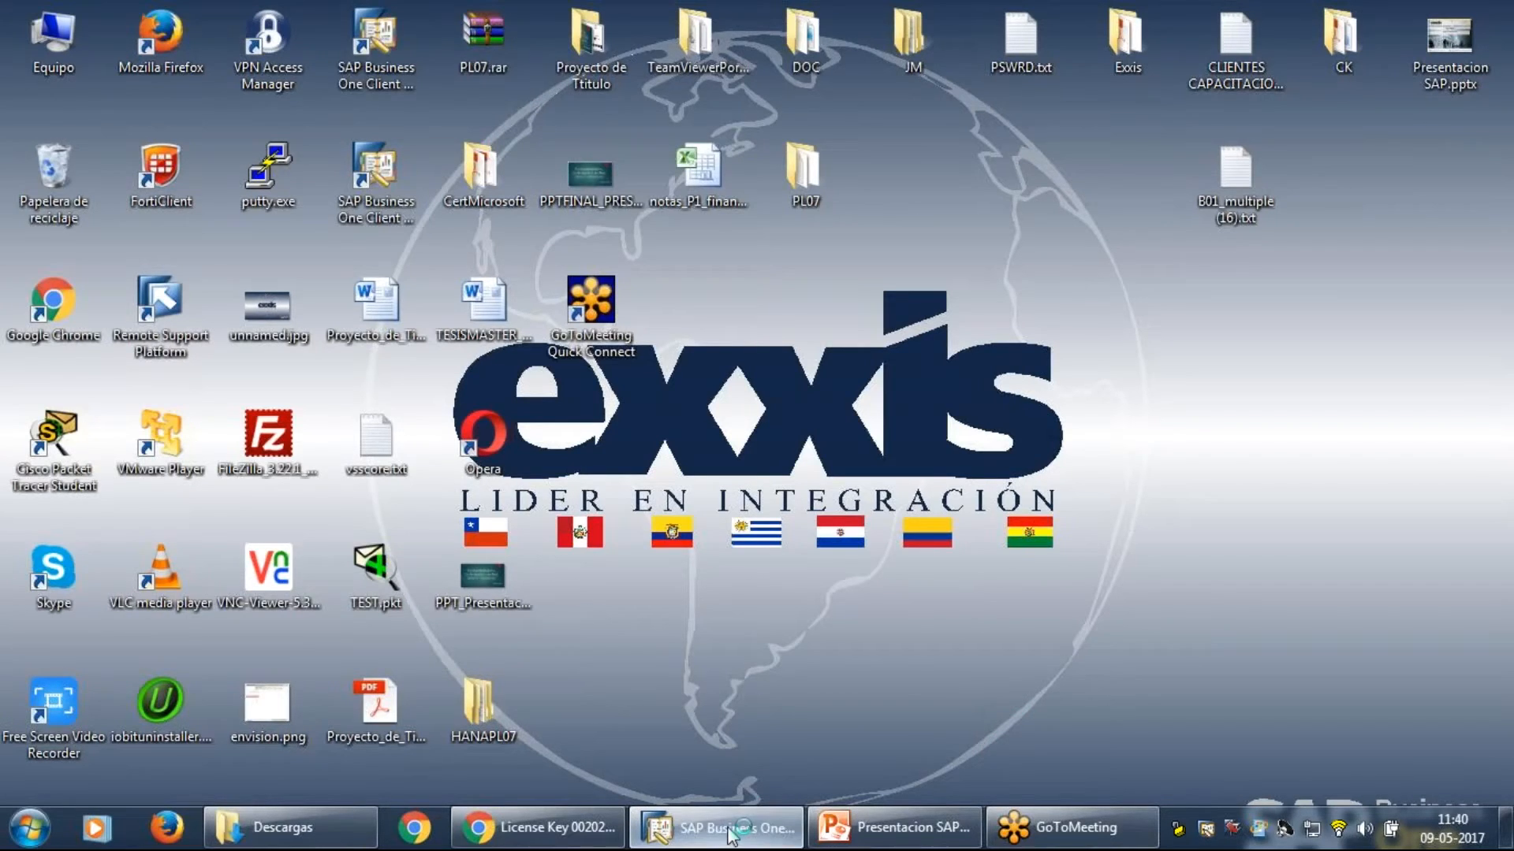
Collapse the Licencia folder and expand the General definitions under Gestión > Definiciones.
left_click(131, 416)
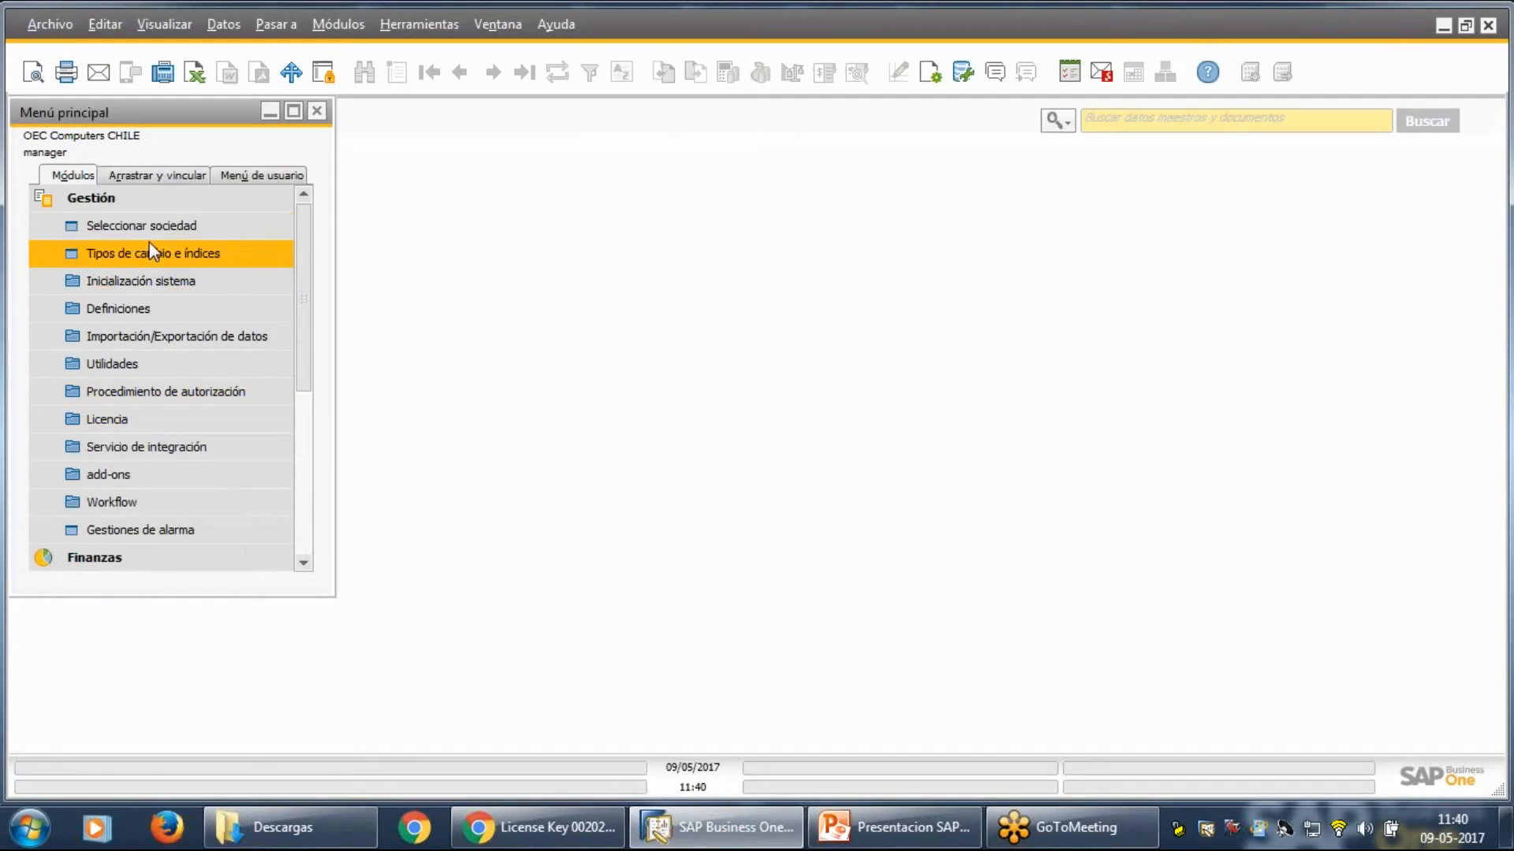
left_click(167, 201)
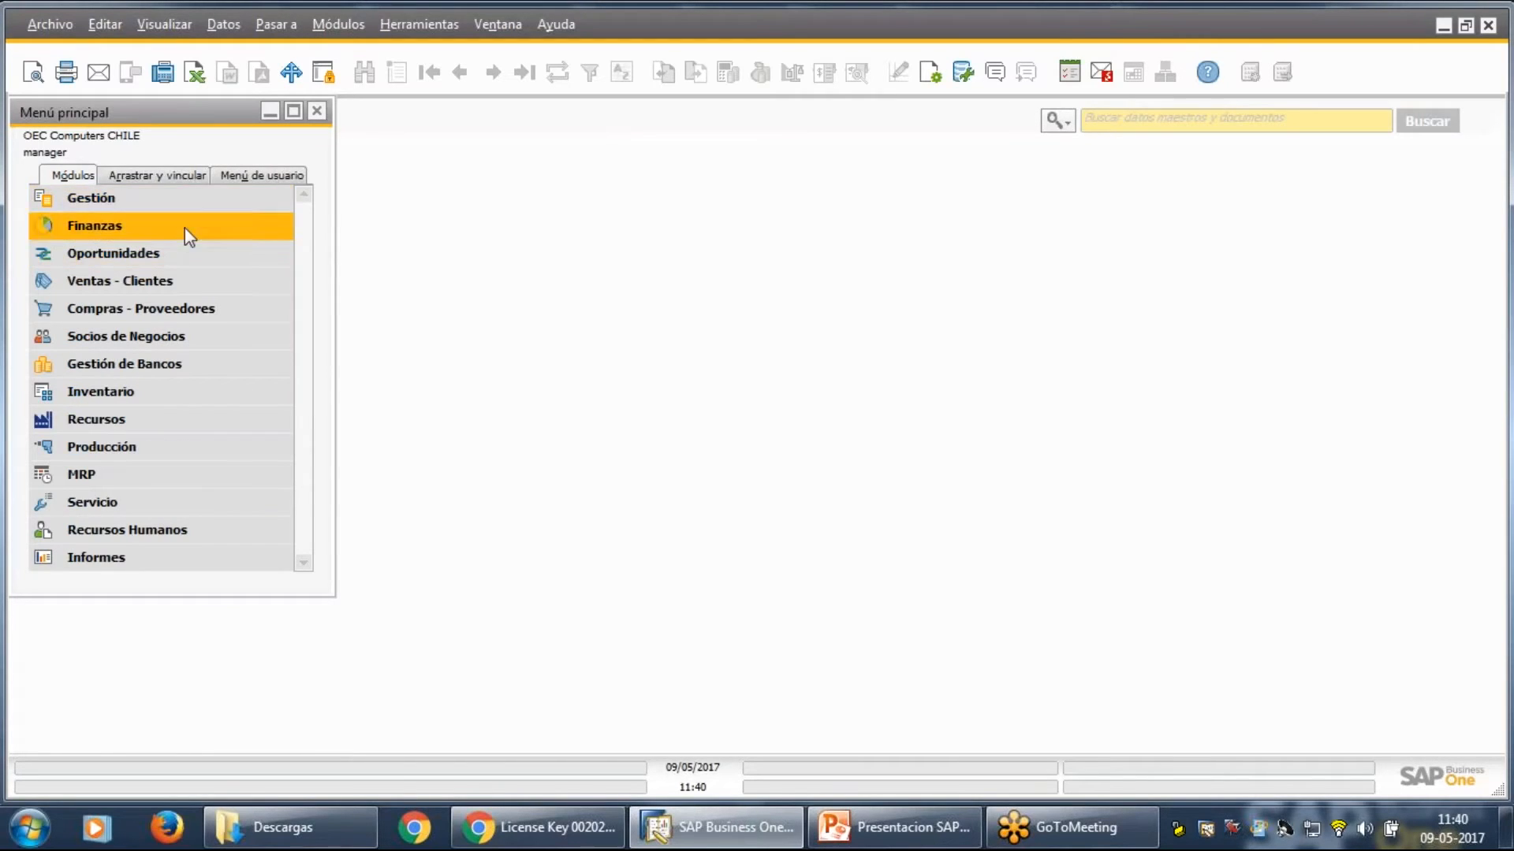
left_click(185, 199)
left_click(211, 308)
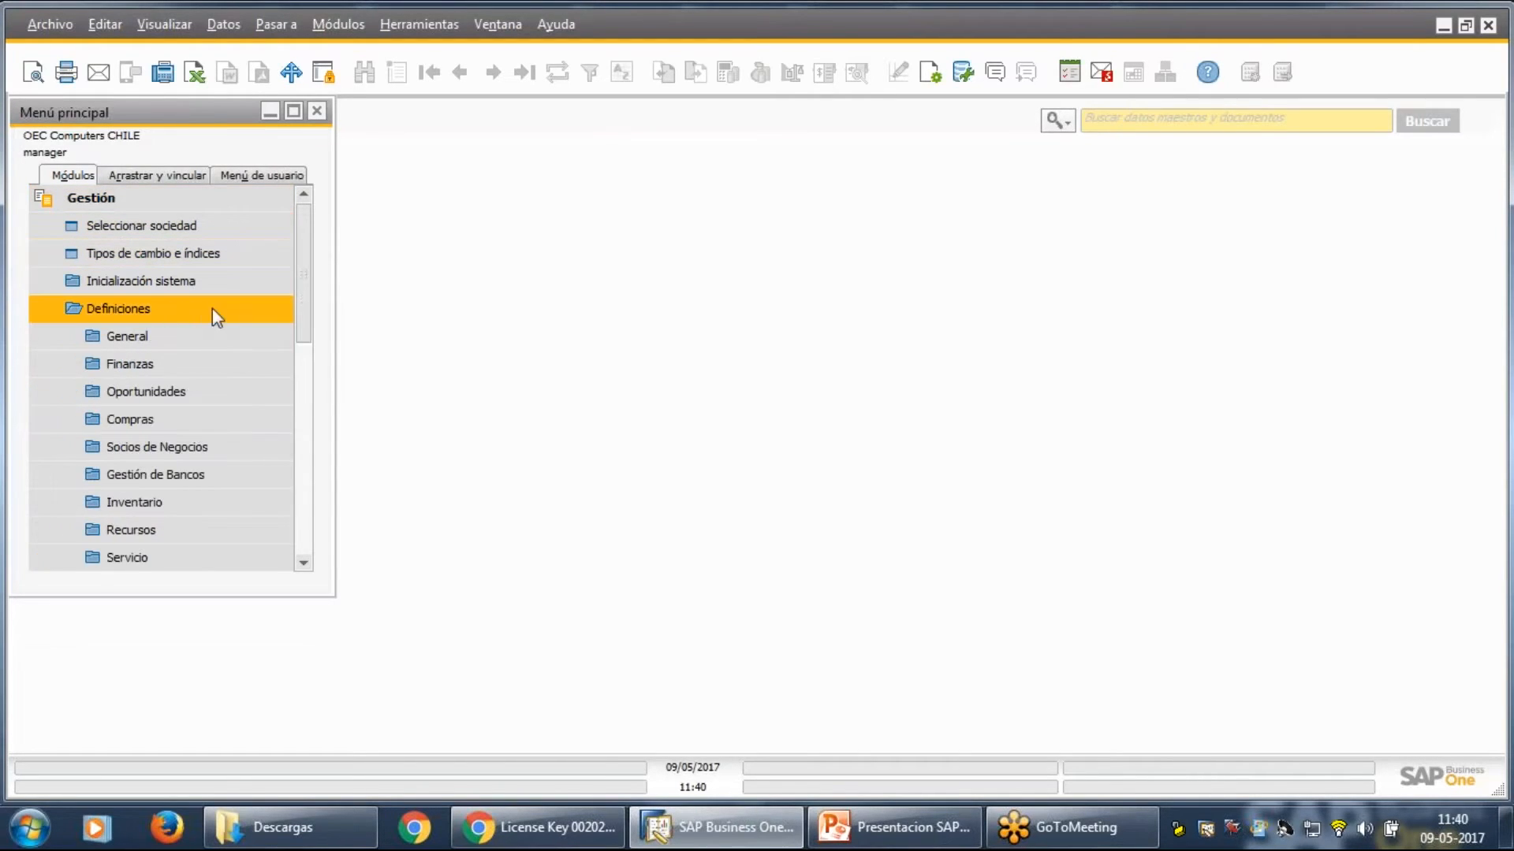
left_click(169, 334)
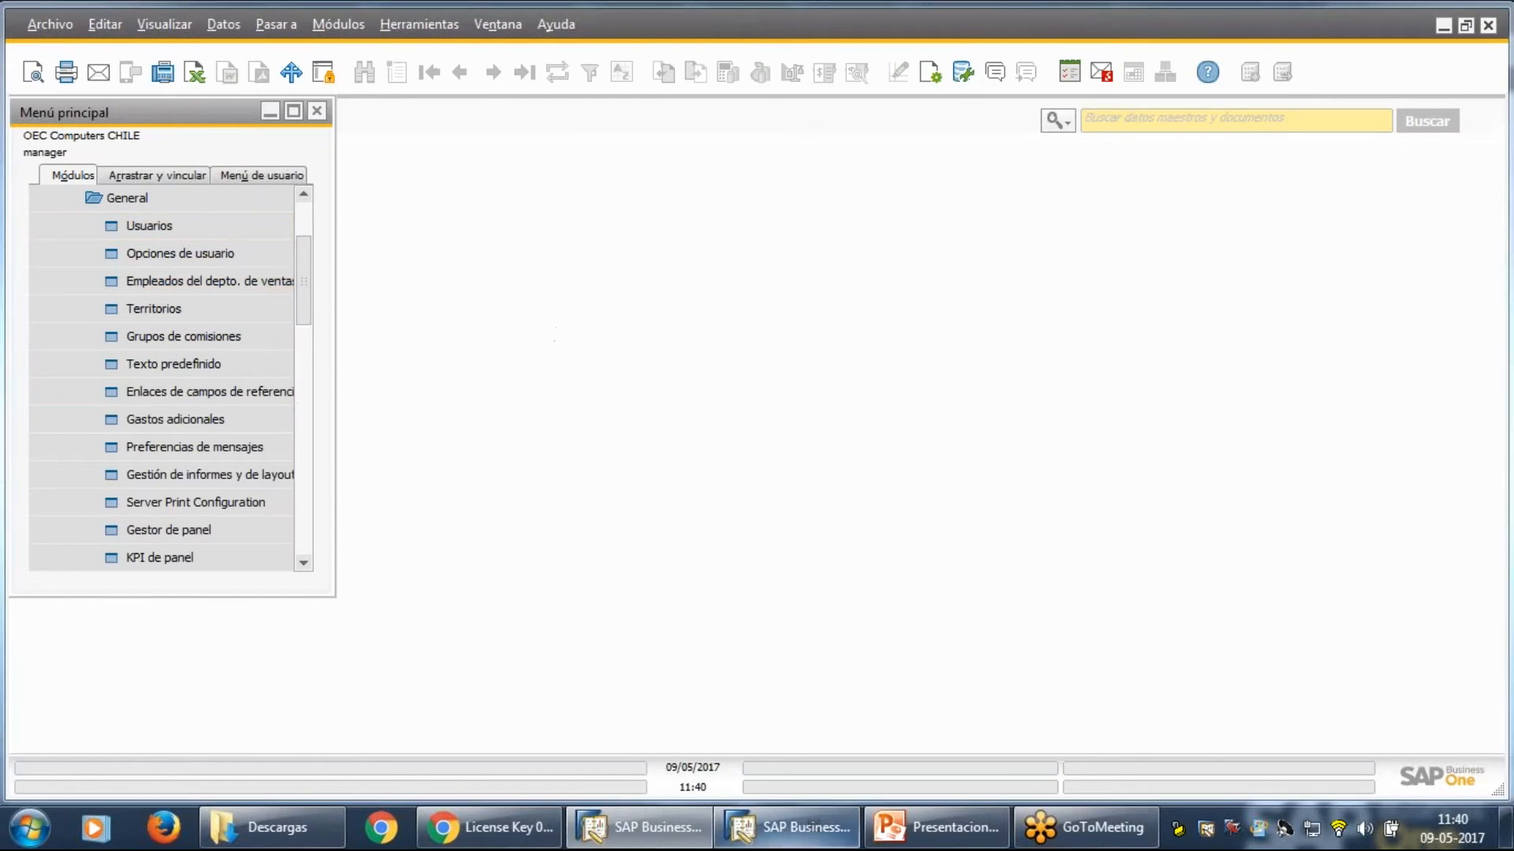
In the new SAP Business One client, log in to OEC Computers CHILE as Prueba2 with the user's password.
left_click(604, 833)
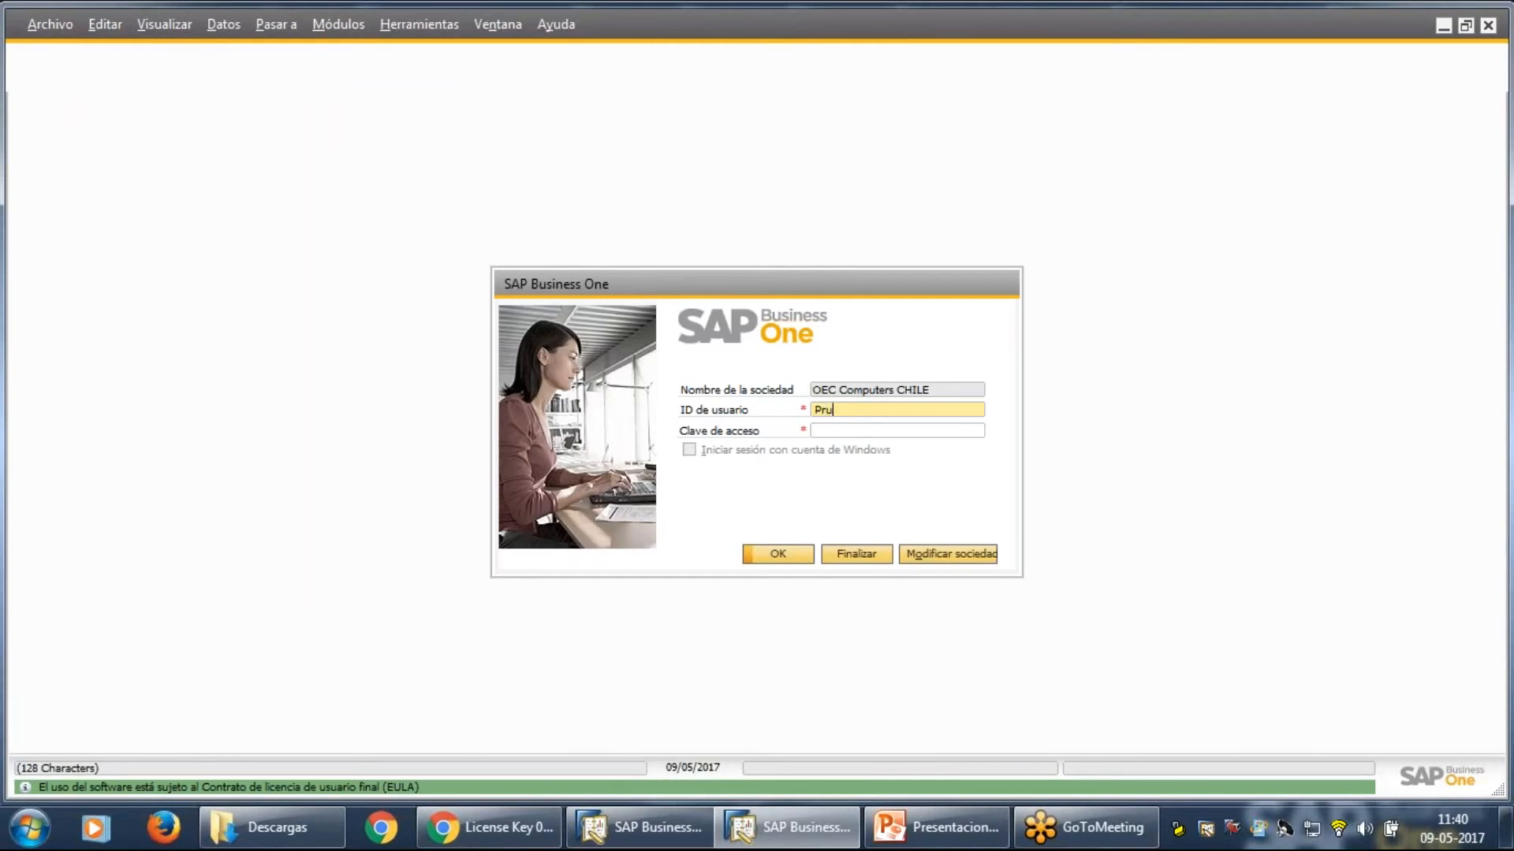
key("Tab")
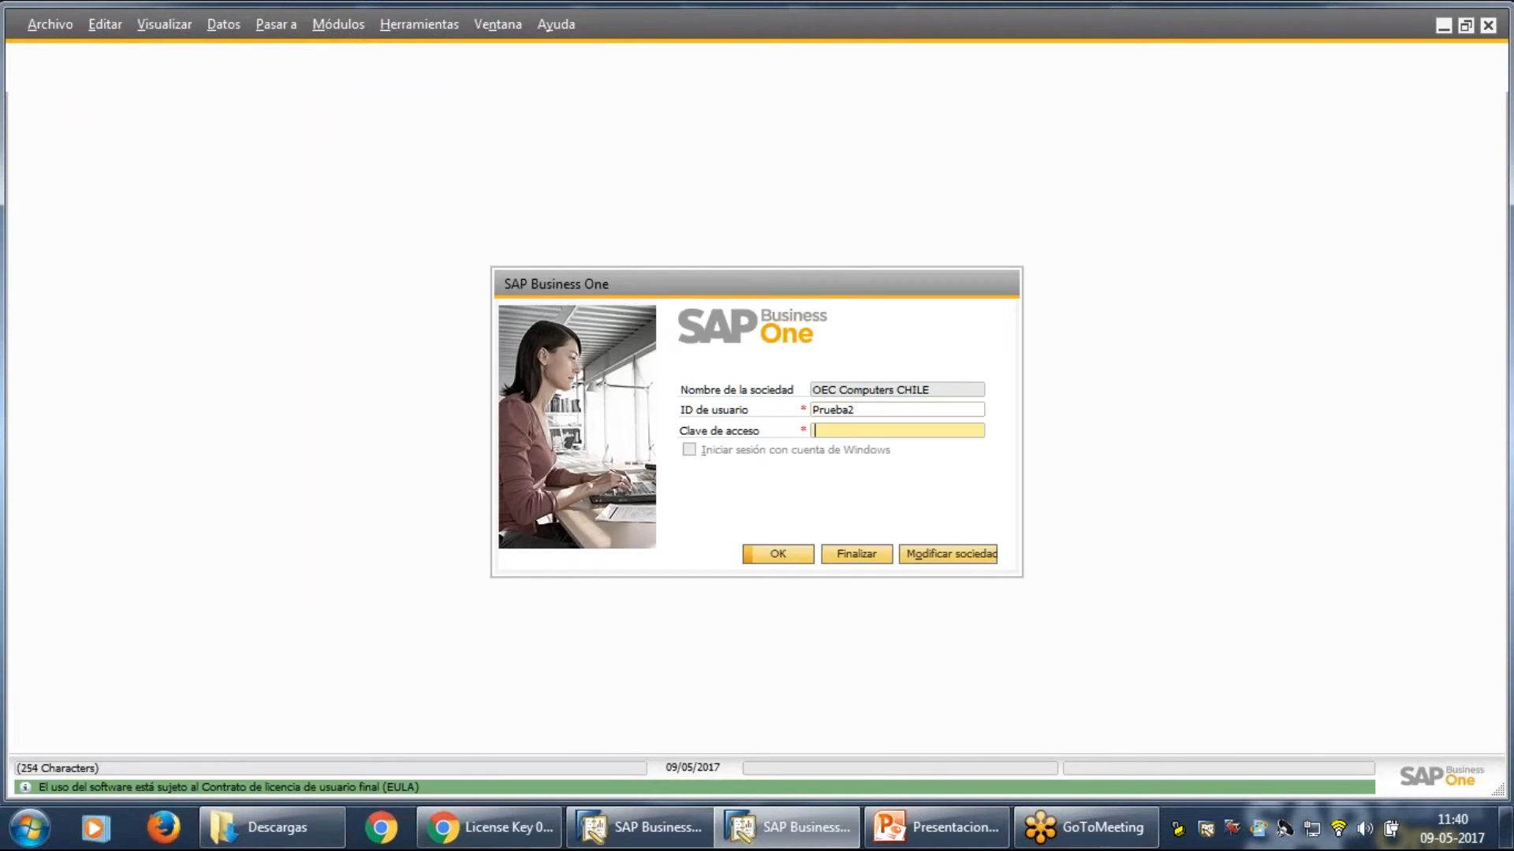
key("Return")
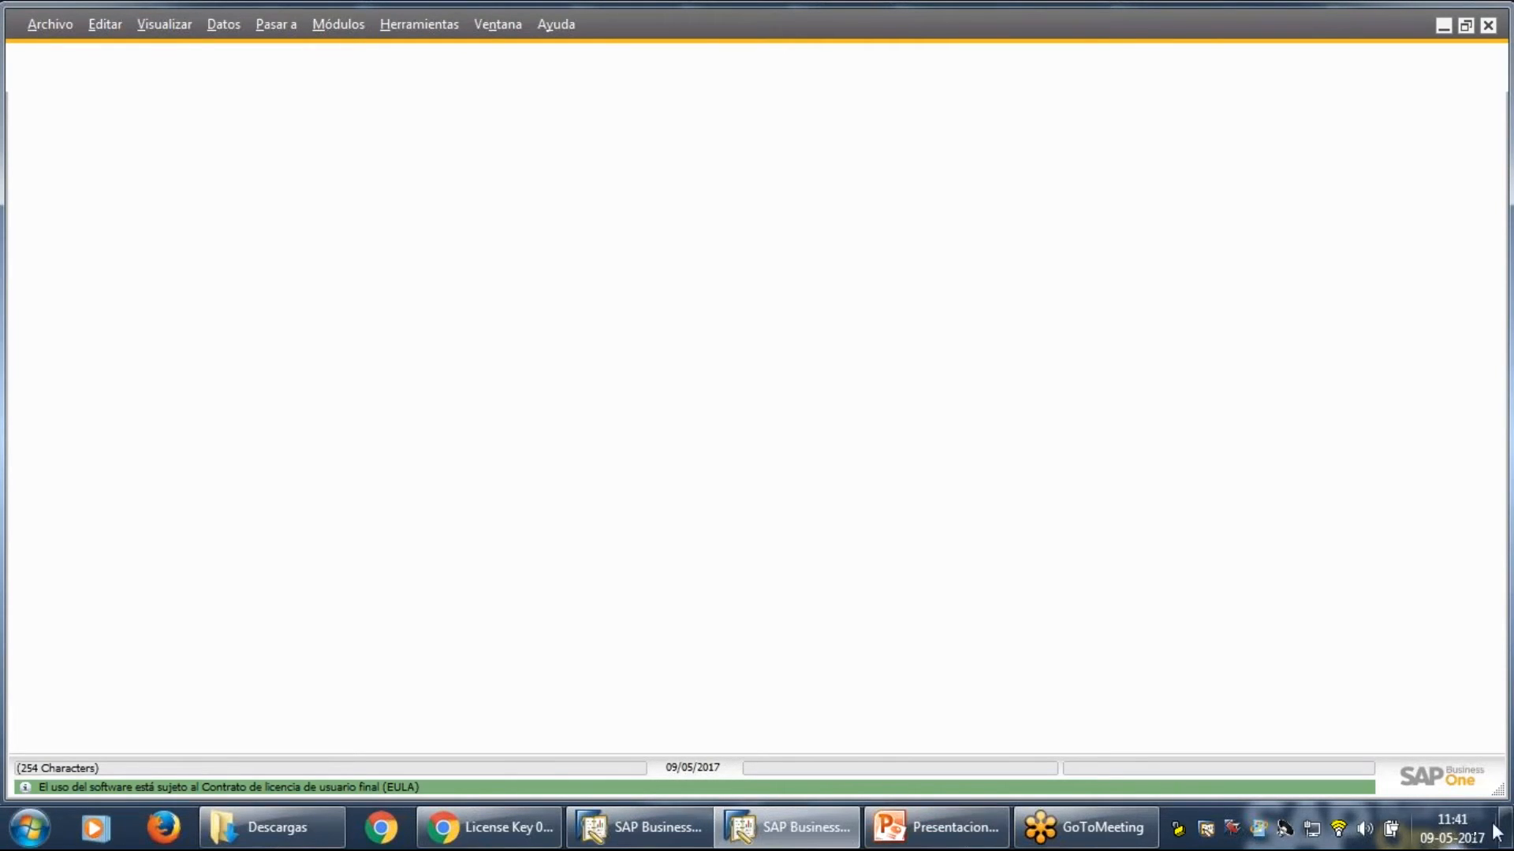
Return to the manager session, widen the main menu and open the Usuarios definitions under General.
left_click(642, 827)
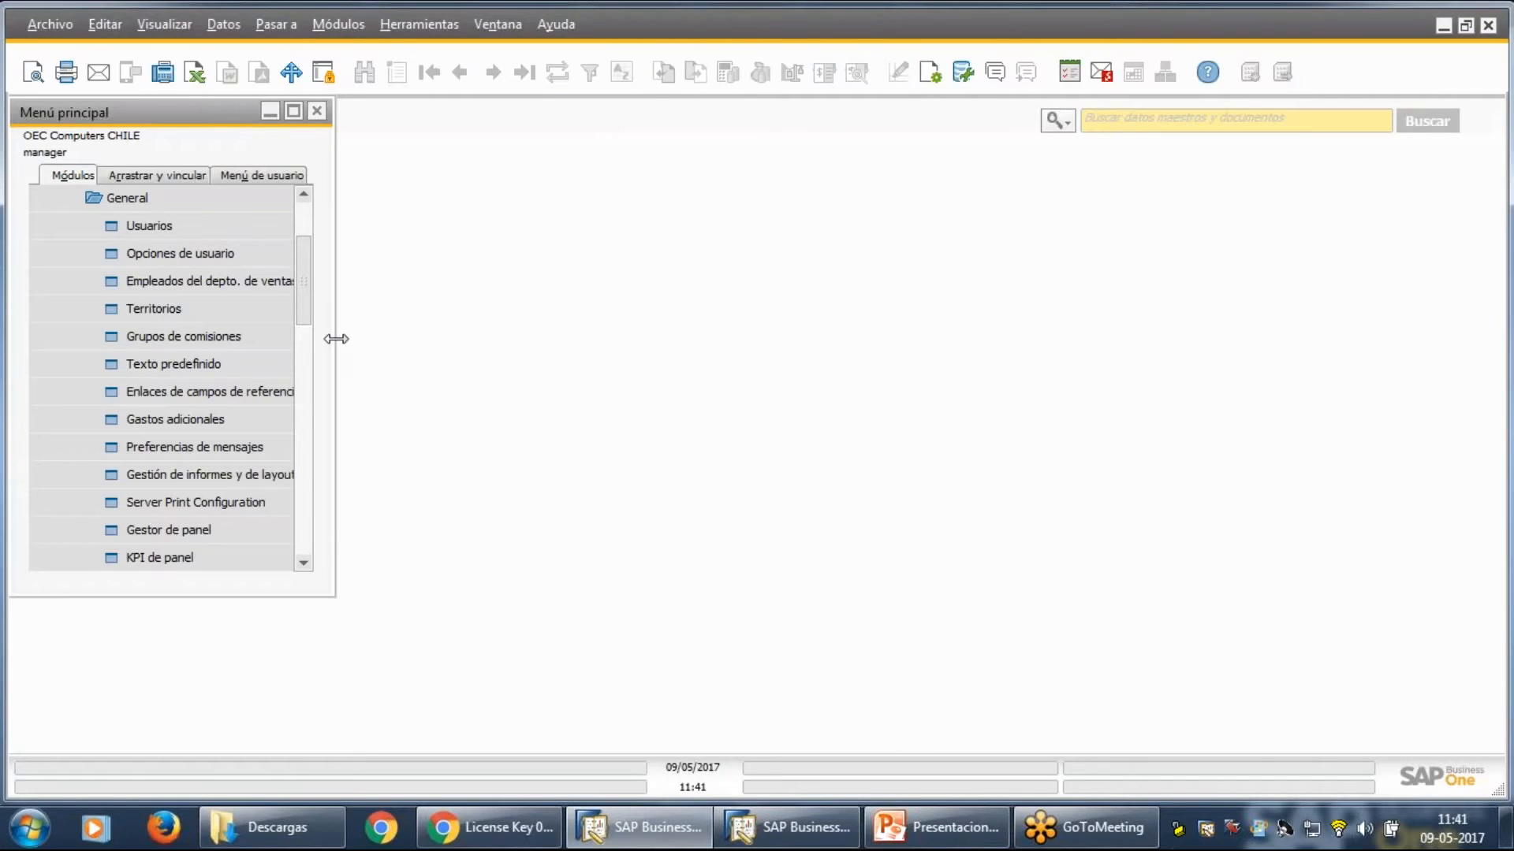
left_click_drag(379, 356, 426, 362)
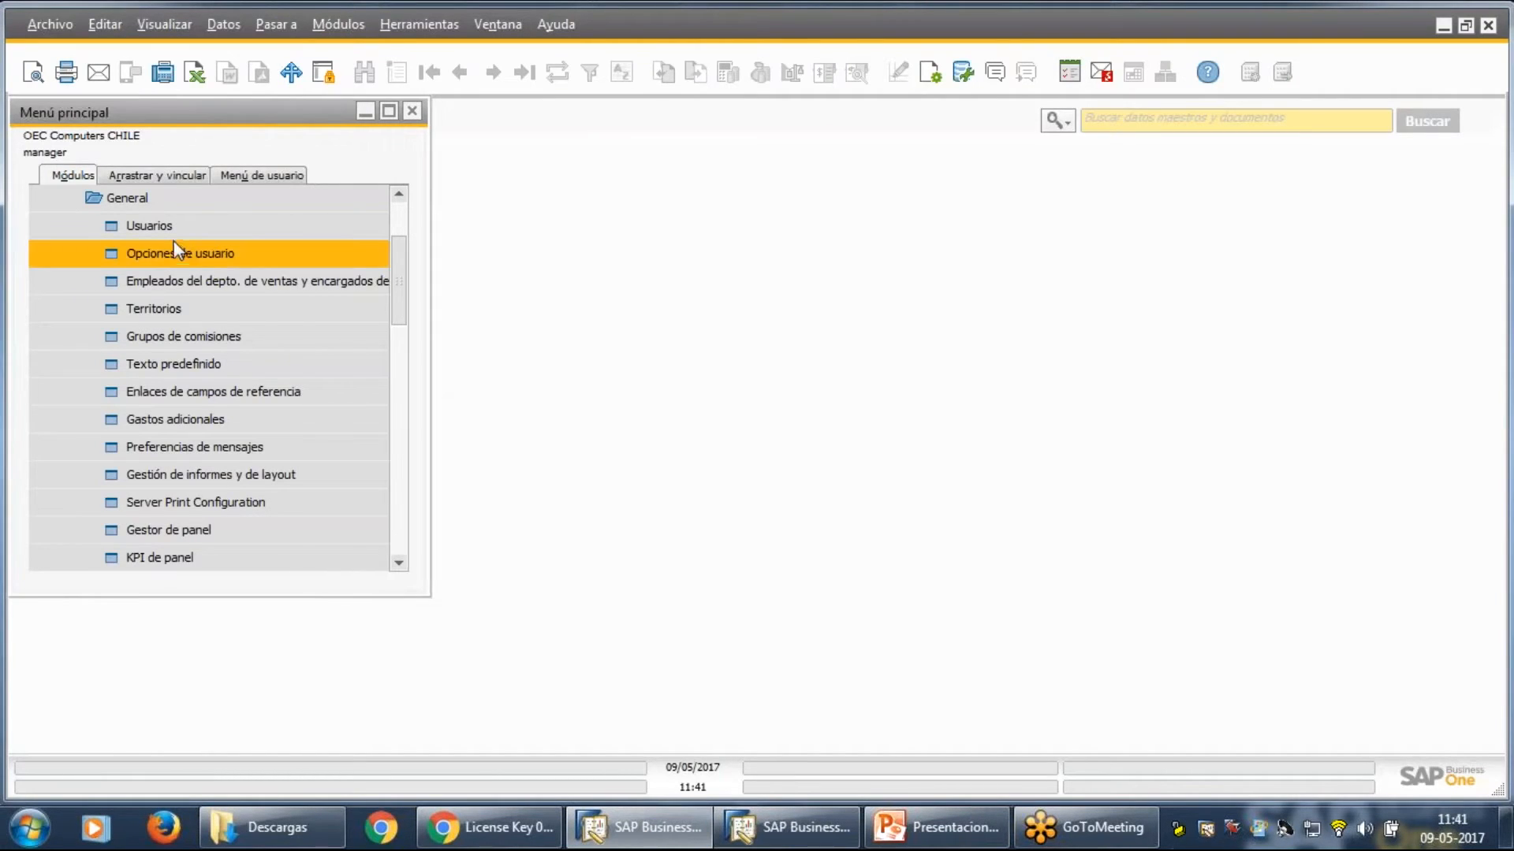
scroll(180, 268, "up", 1)
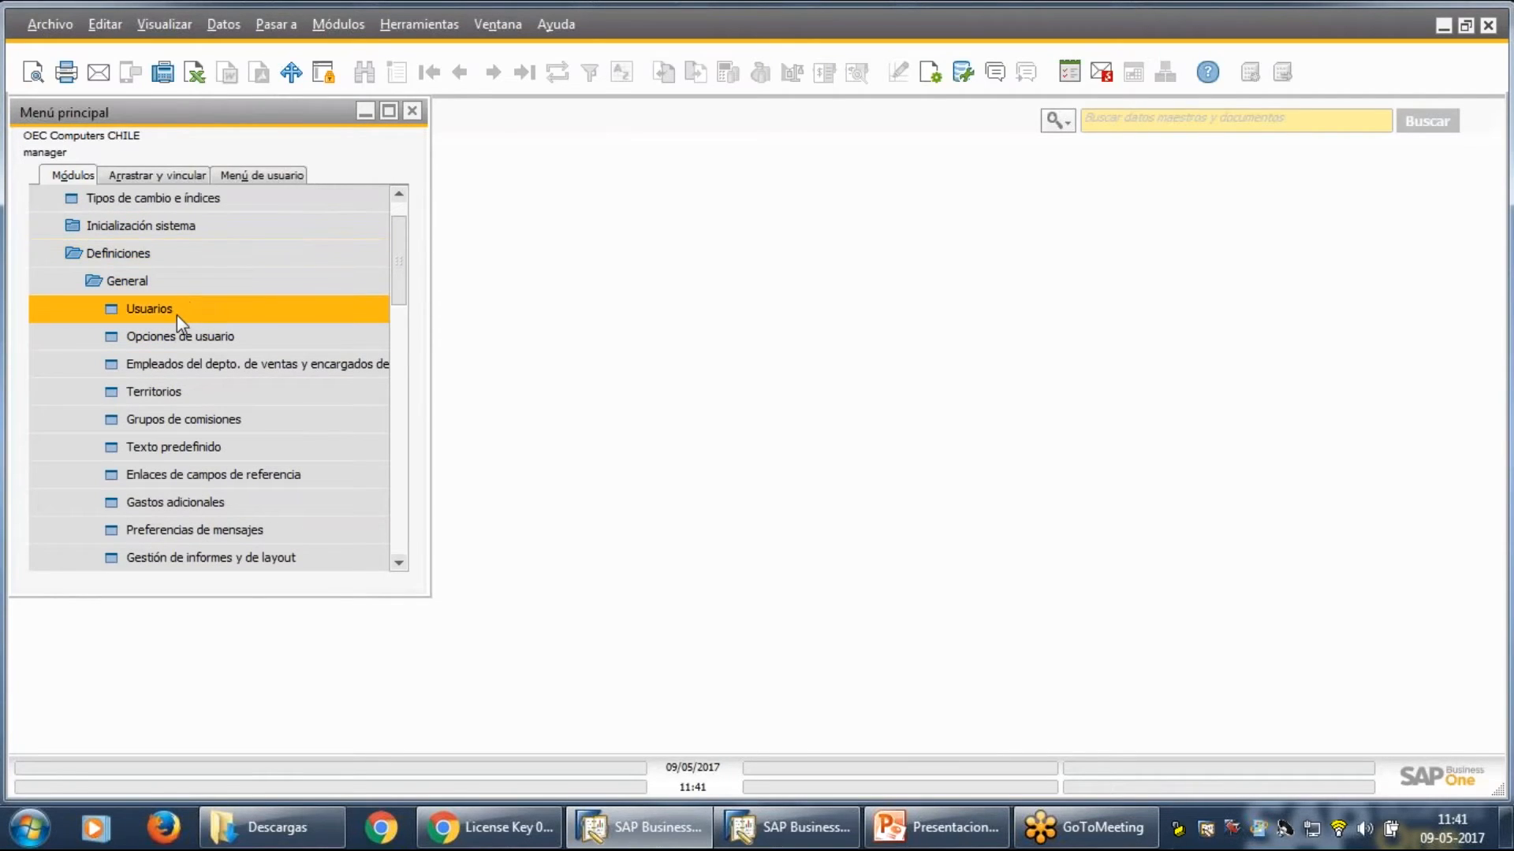
left_click(167, 307)
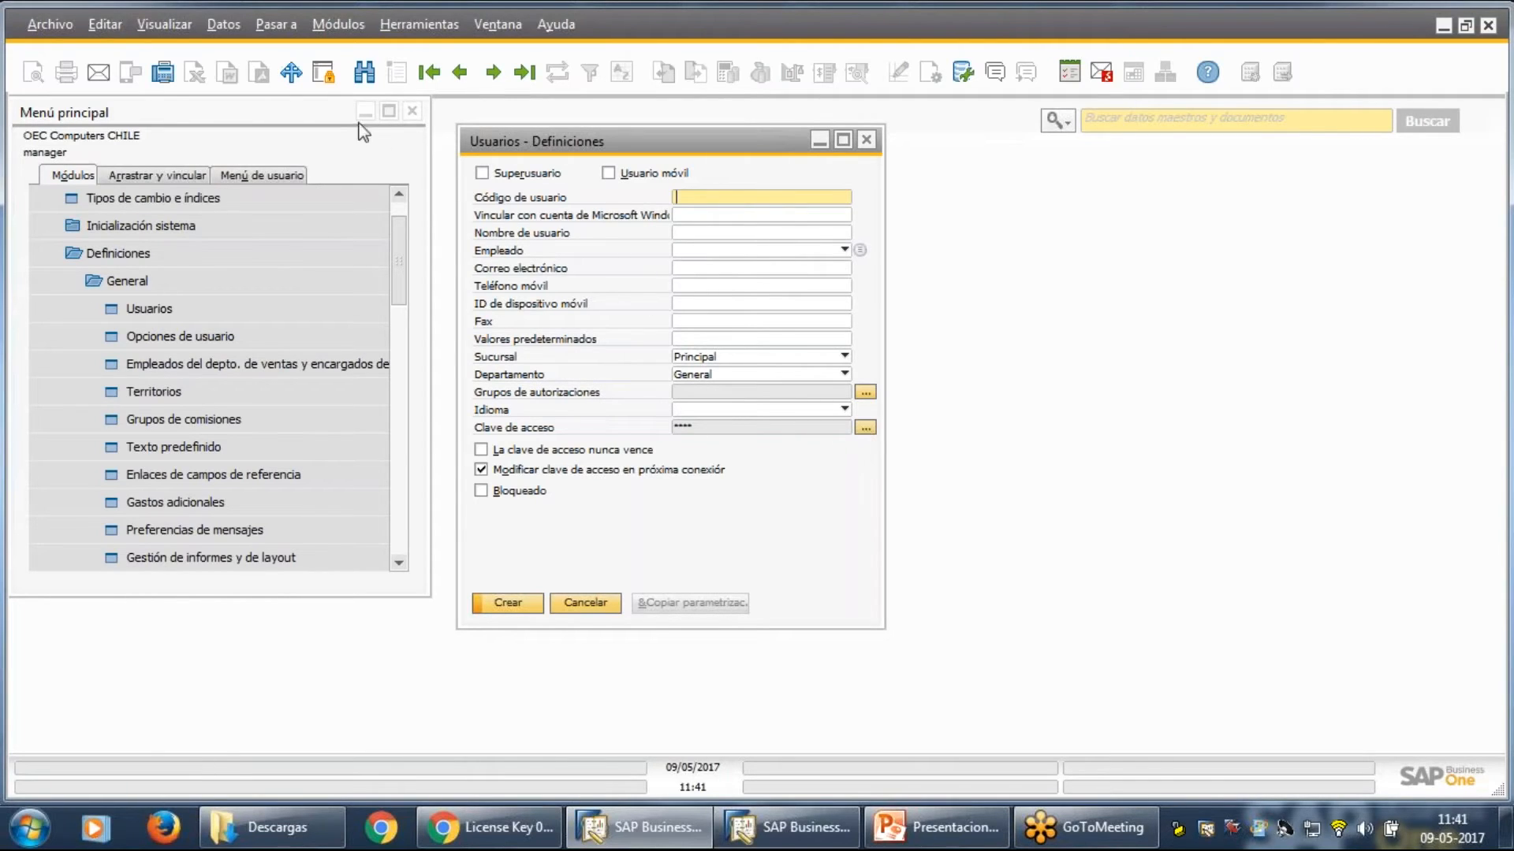
Browse back through the last user records, then find the record with user code Prueba1.
left_click(460, 72)
left_click(459, 72)
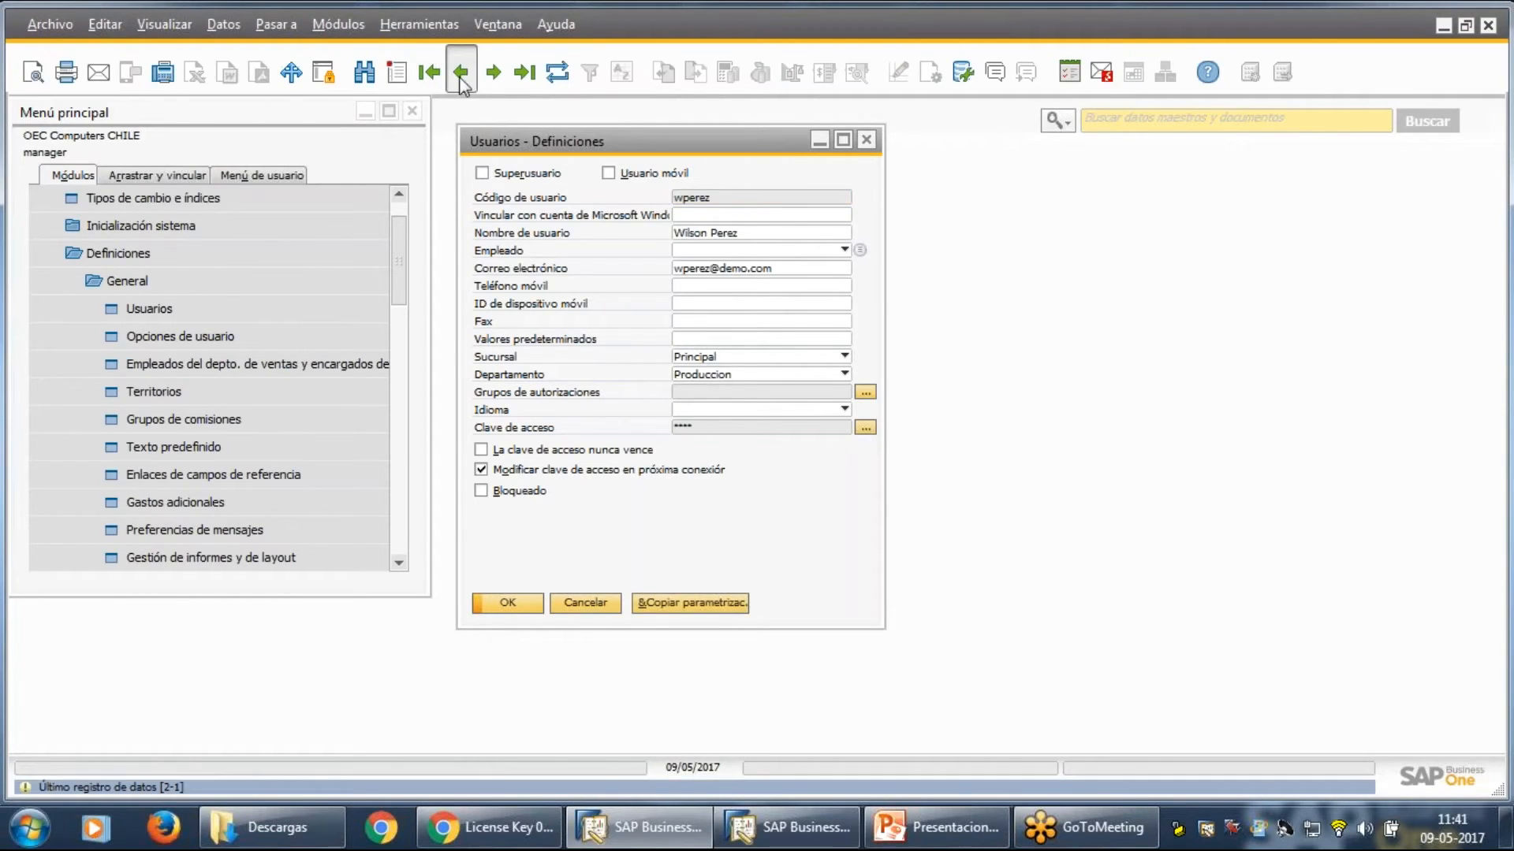
left_click(460, 72)
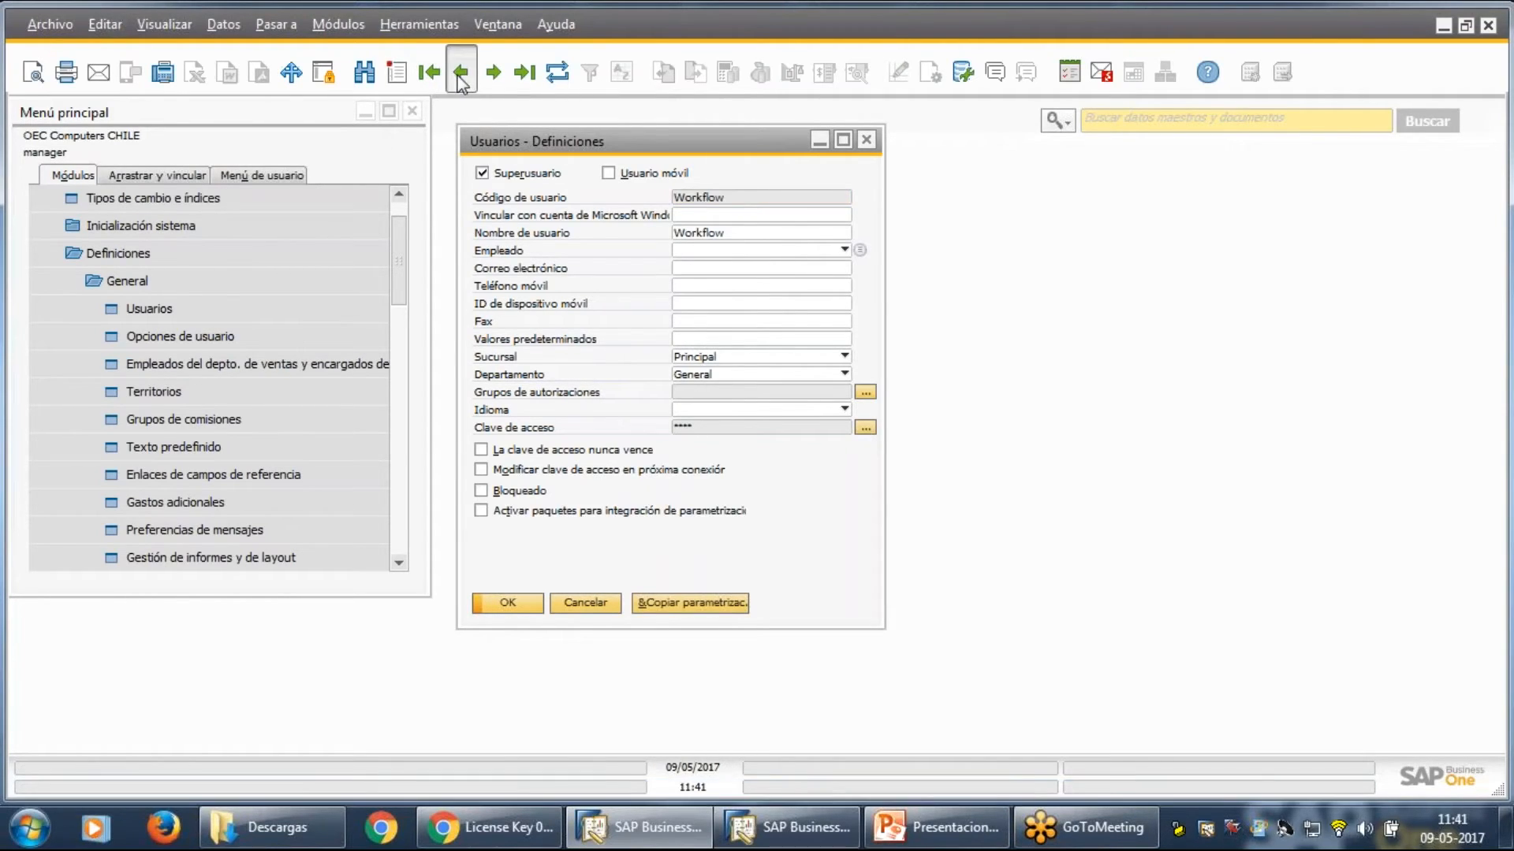
left_click(363, 73)
type("Prueba1")
key("Return")
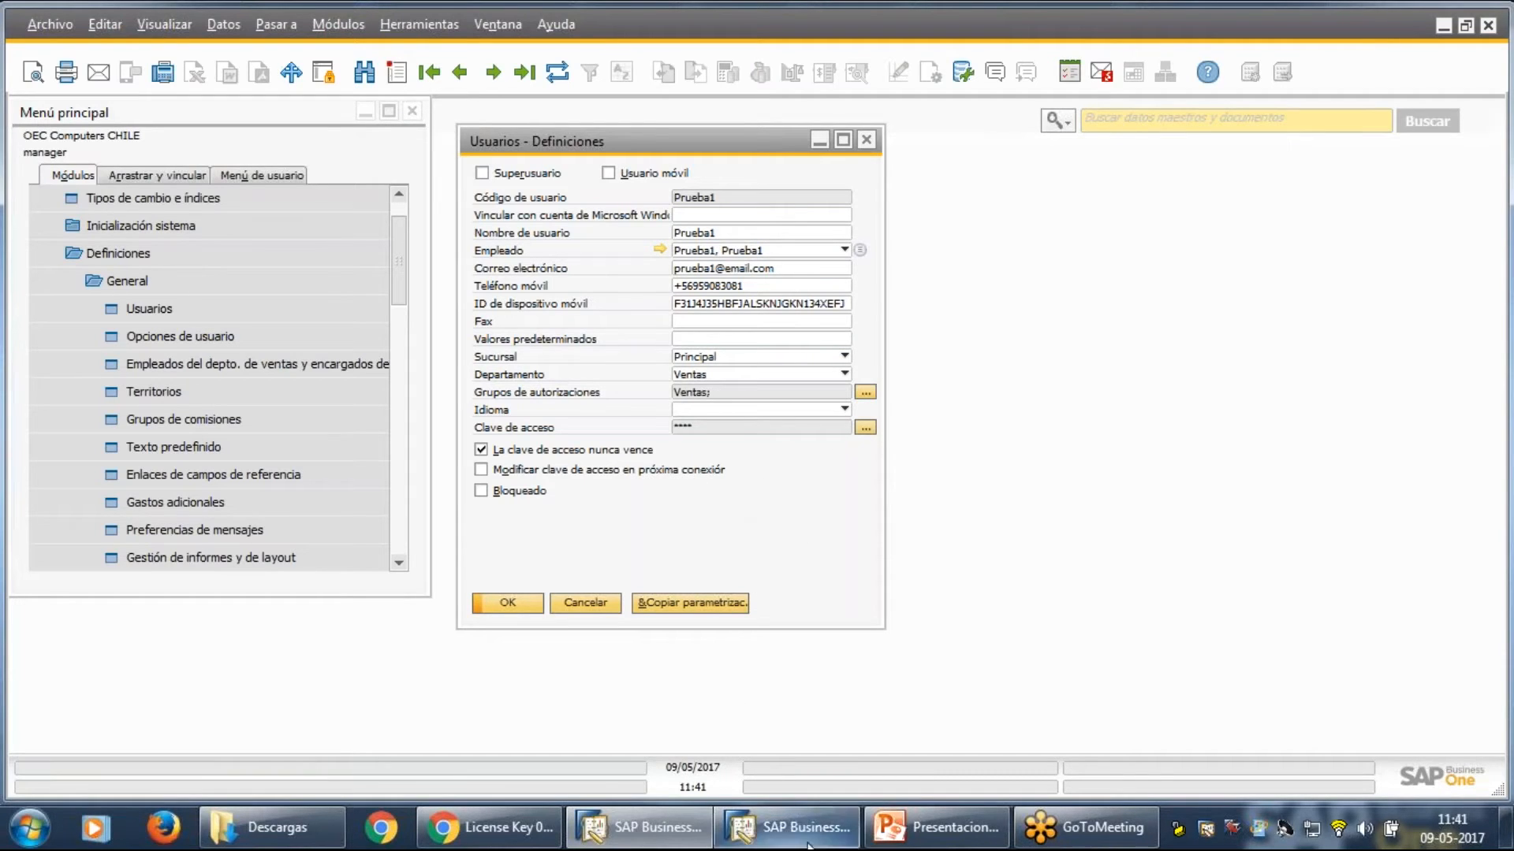
Check the Prueba2 session, start another SAP Business One client from the desktop and return to the manager session.
left_click(788, 827)
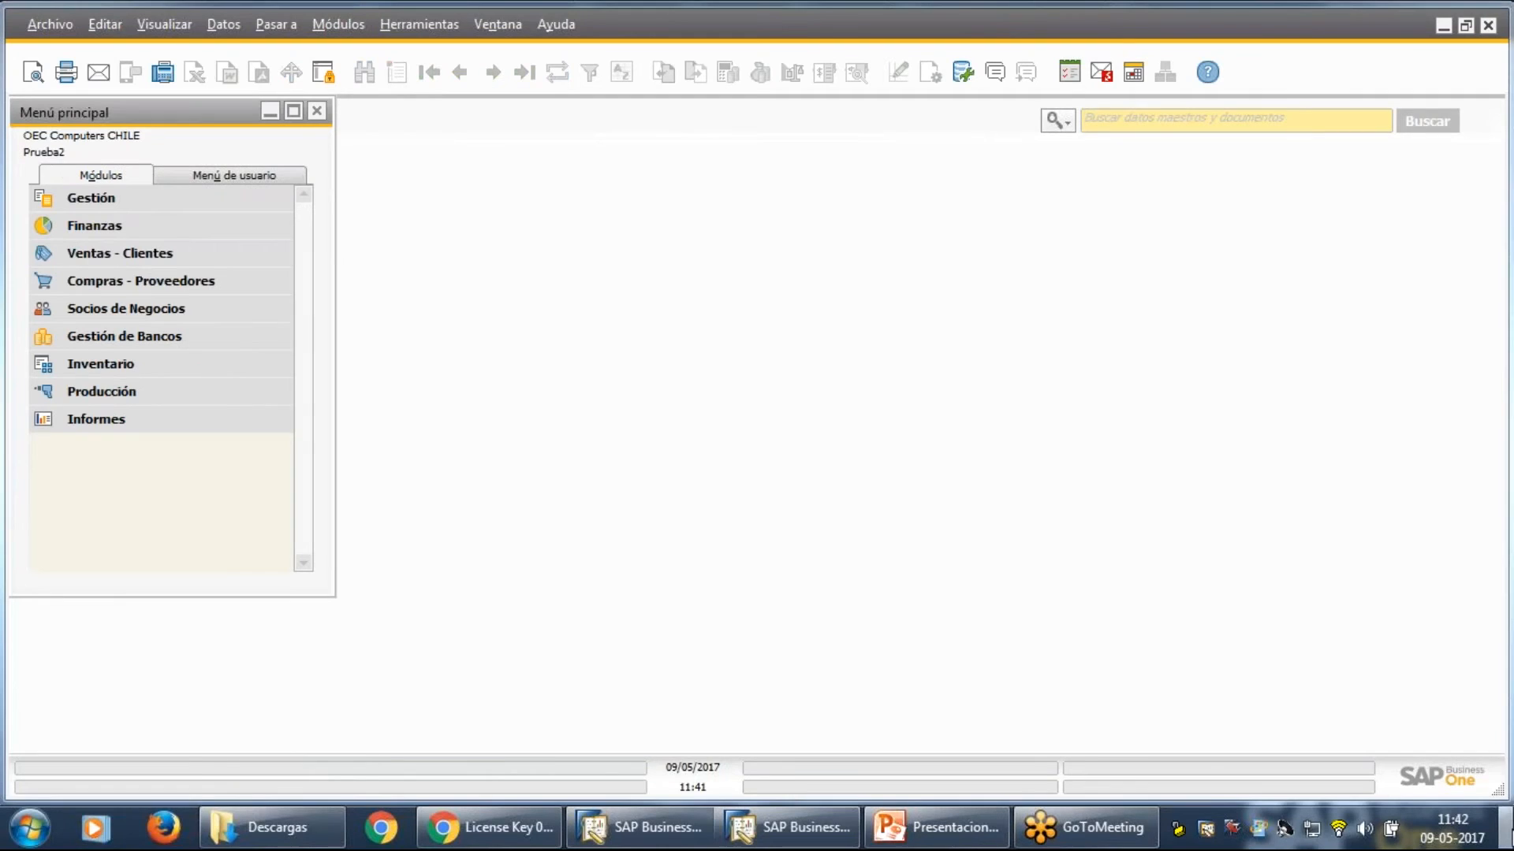
left_click(1506, 828)
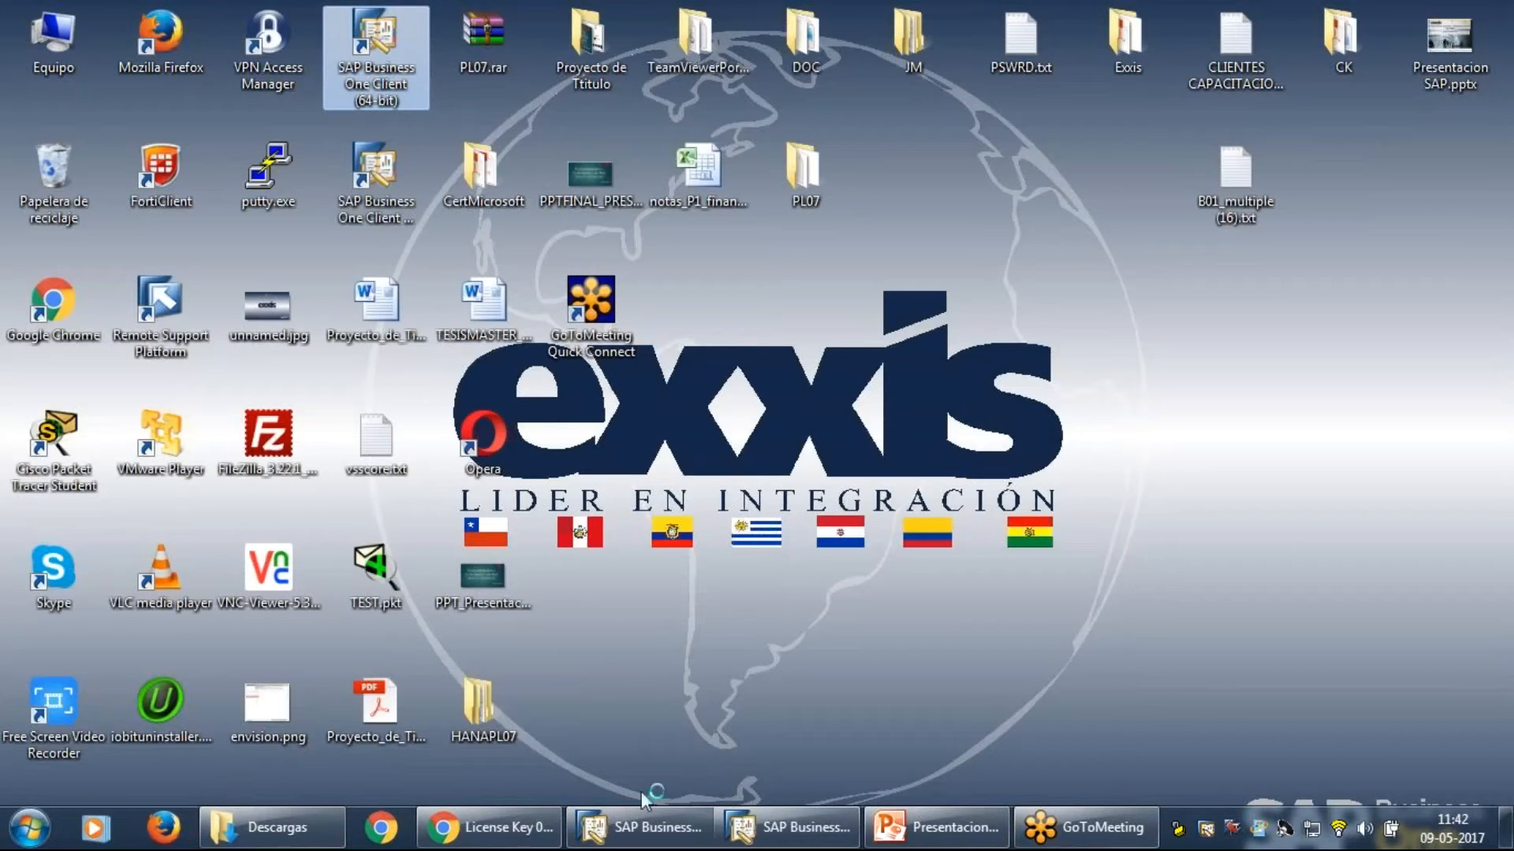
mouse_move(637, 840)
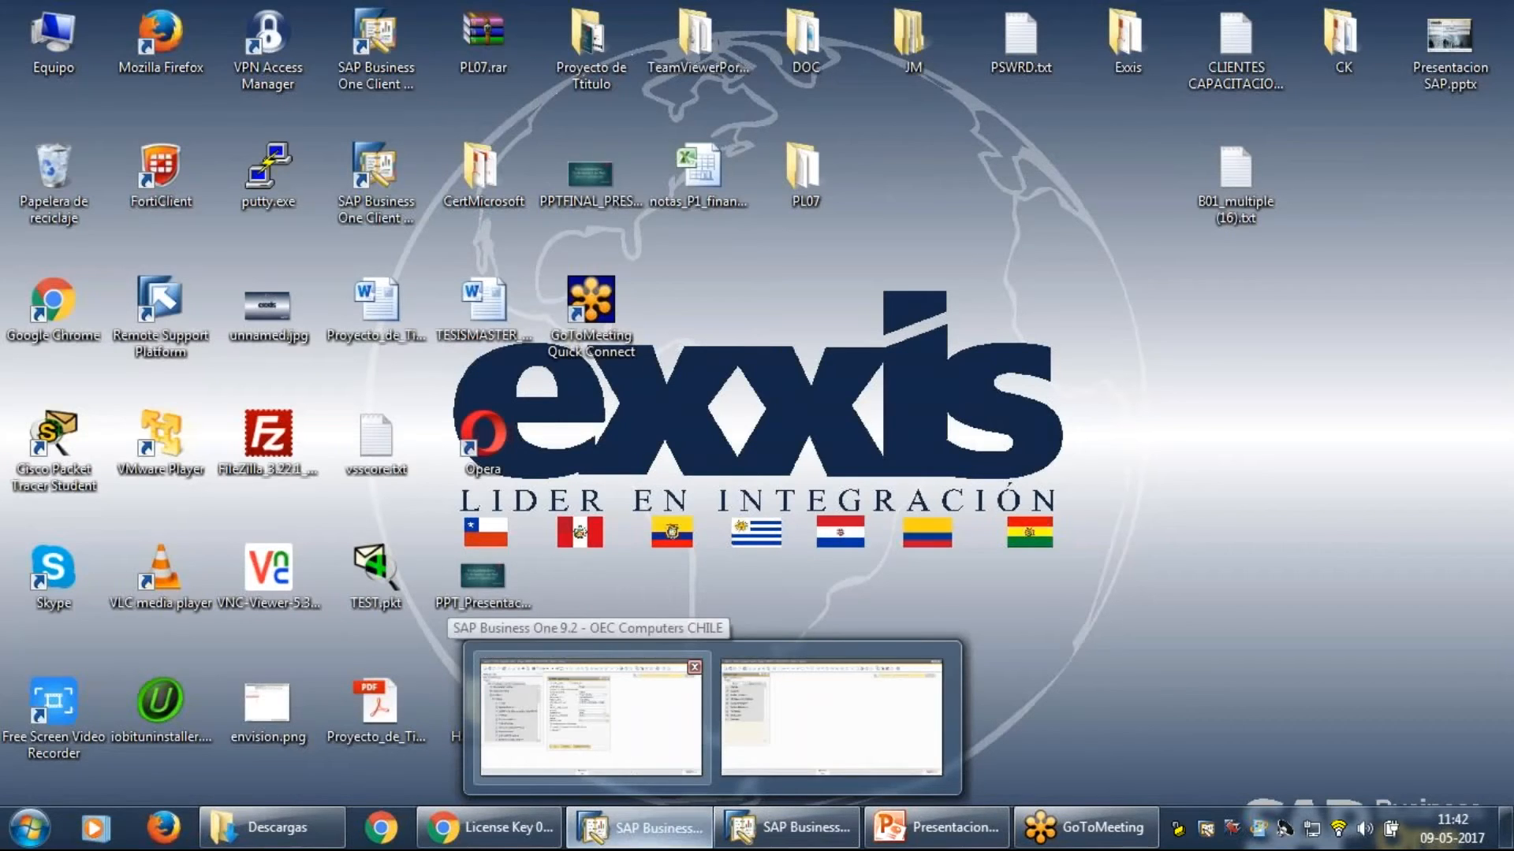
left_click(593, 715)
Close the user definitions and reopen Gestión autorización under Gestión > Licencia.
key("Escape")
left_click(187, 254)
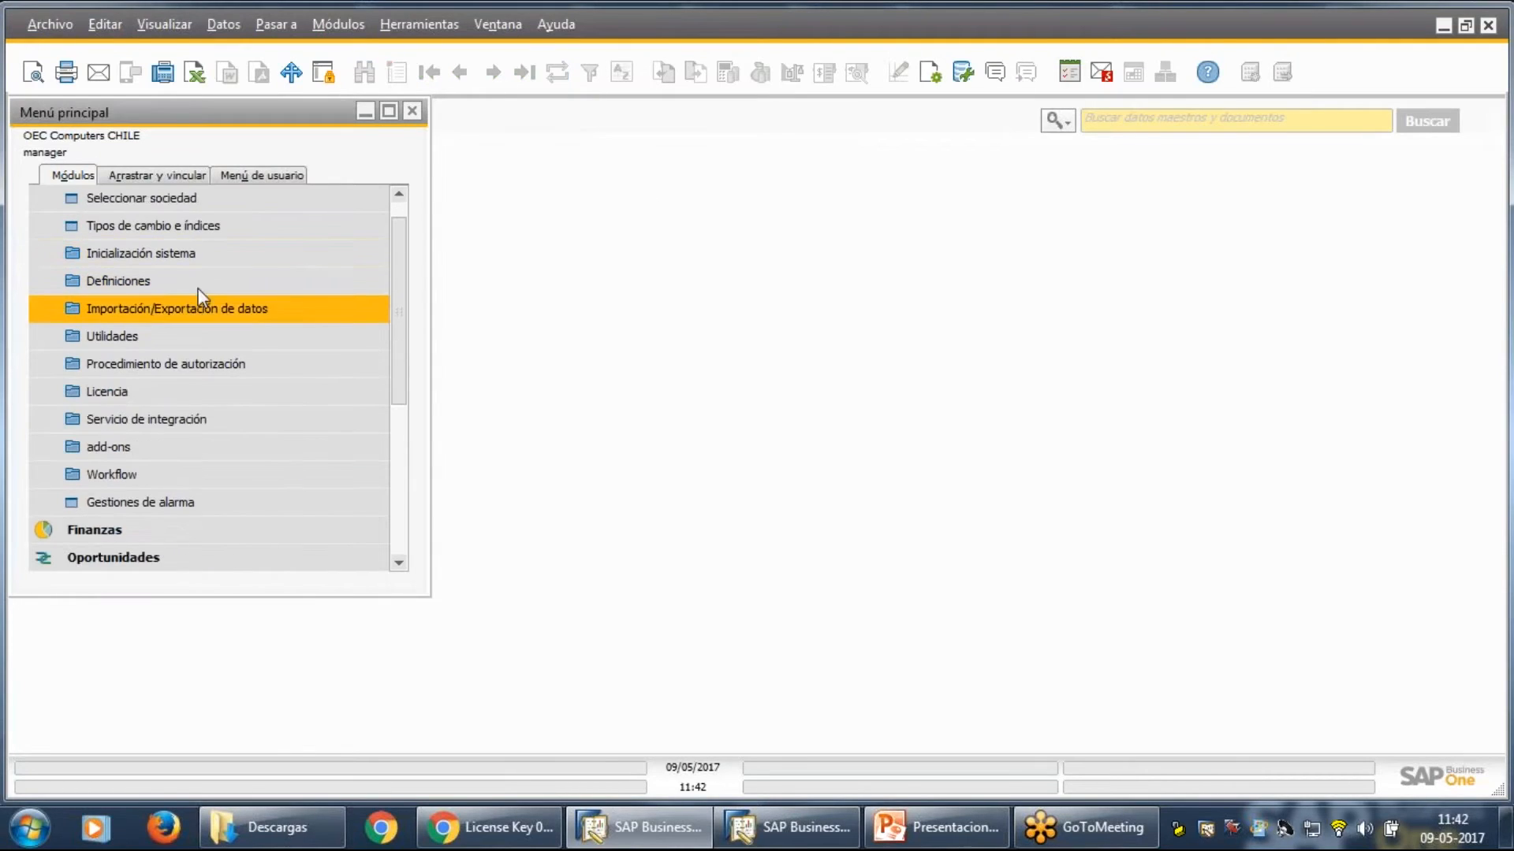
scroll(199, 298, "up", 1)
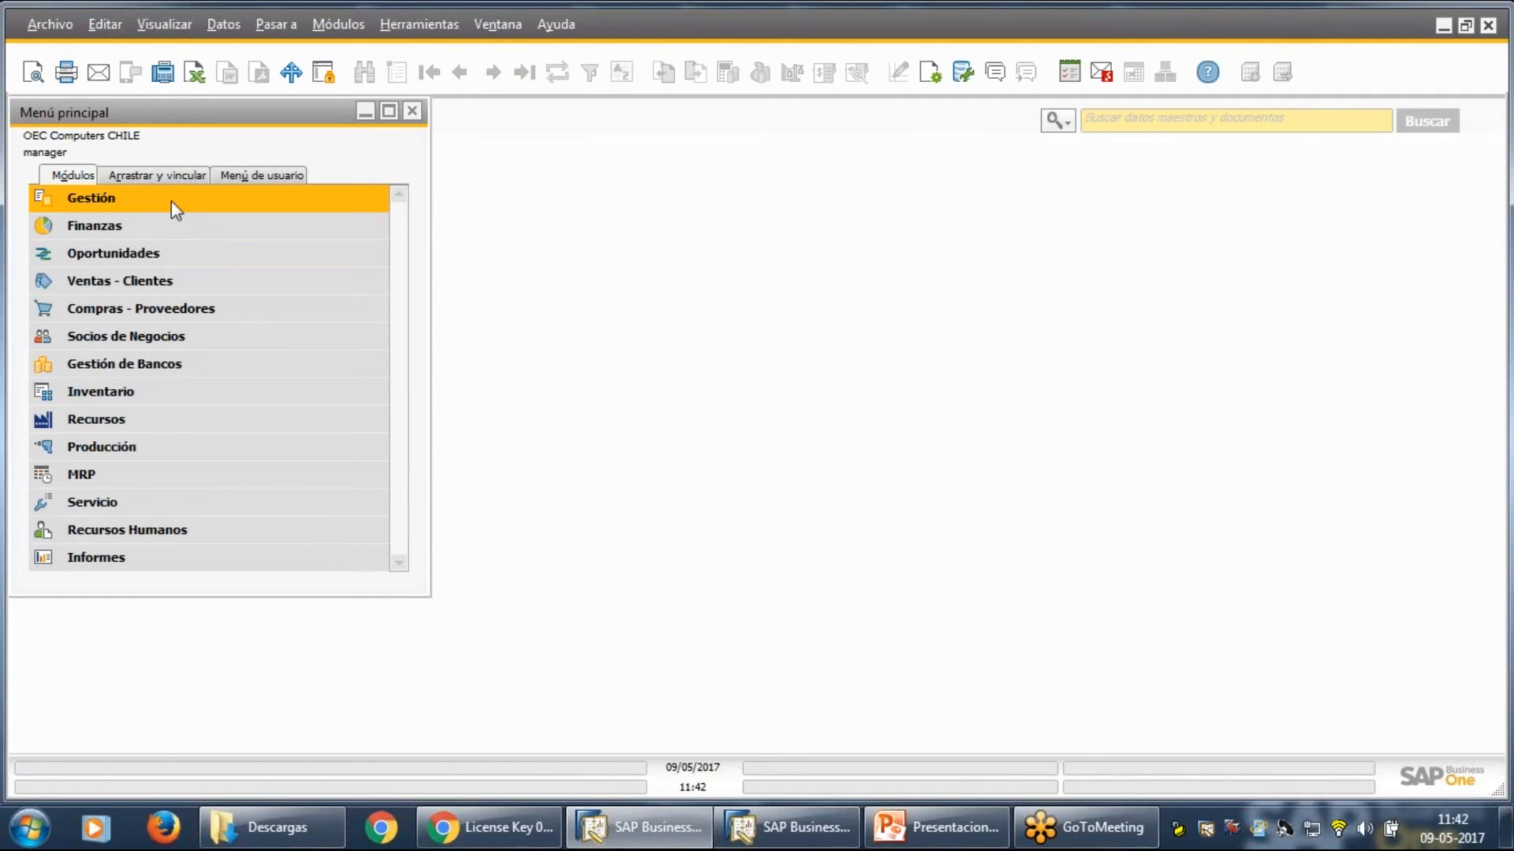
left_click(173, 198)
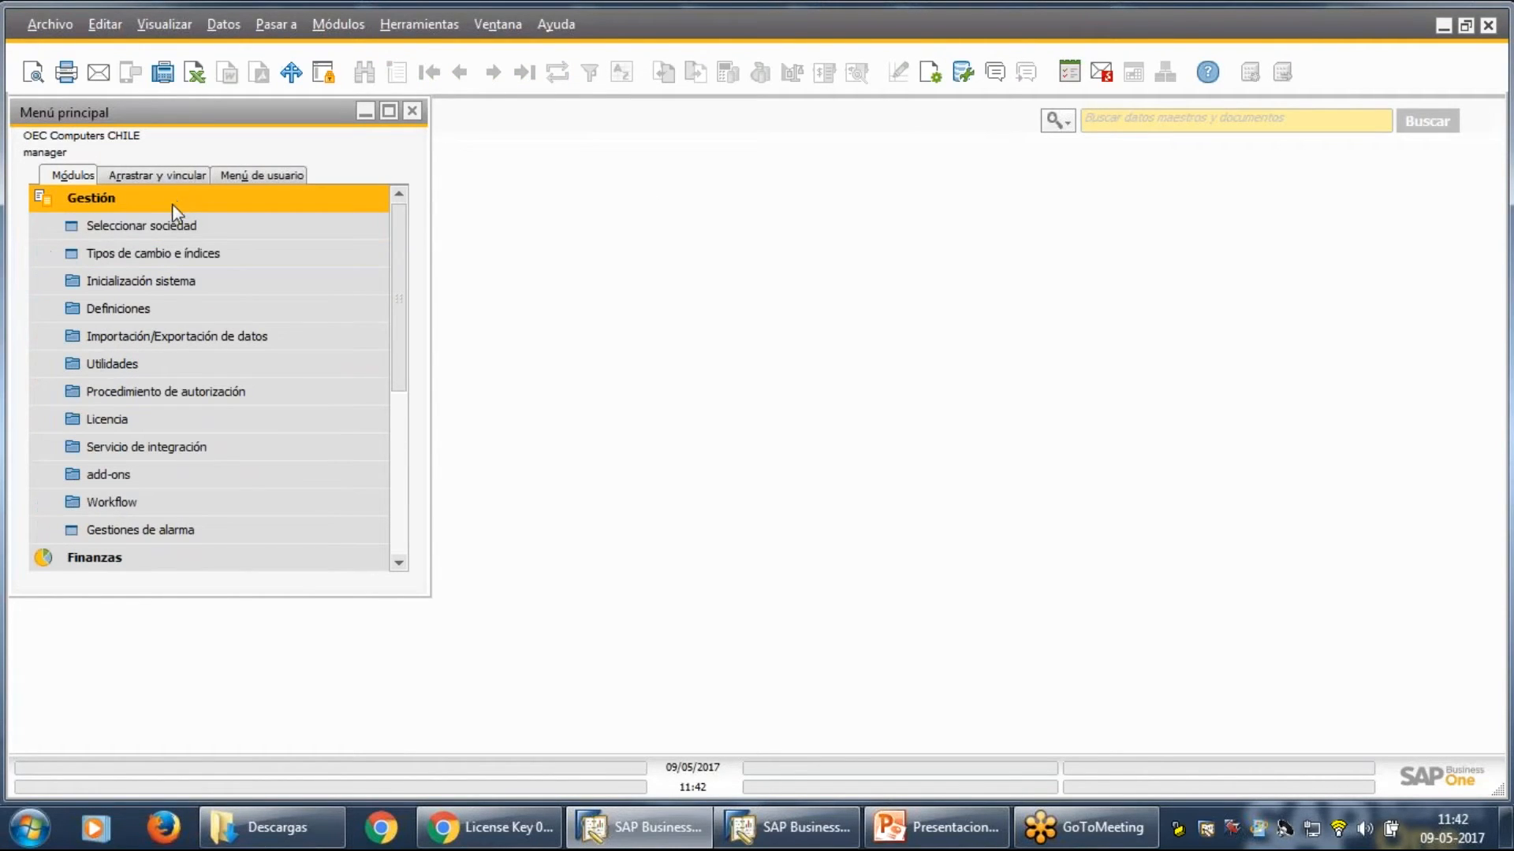
left_click(164, 231)
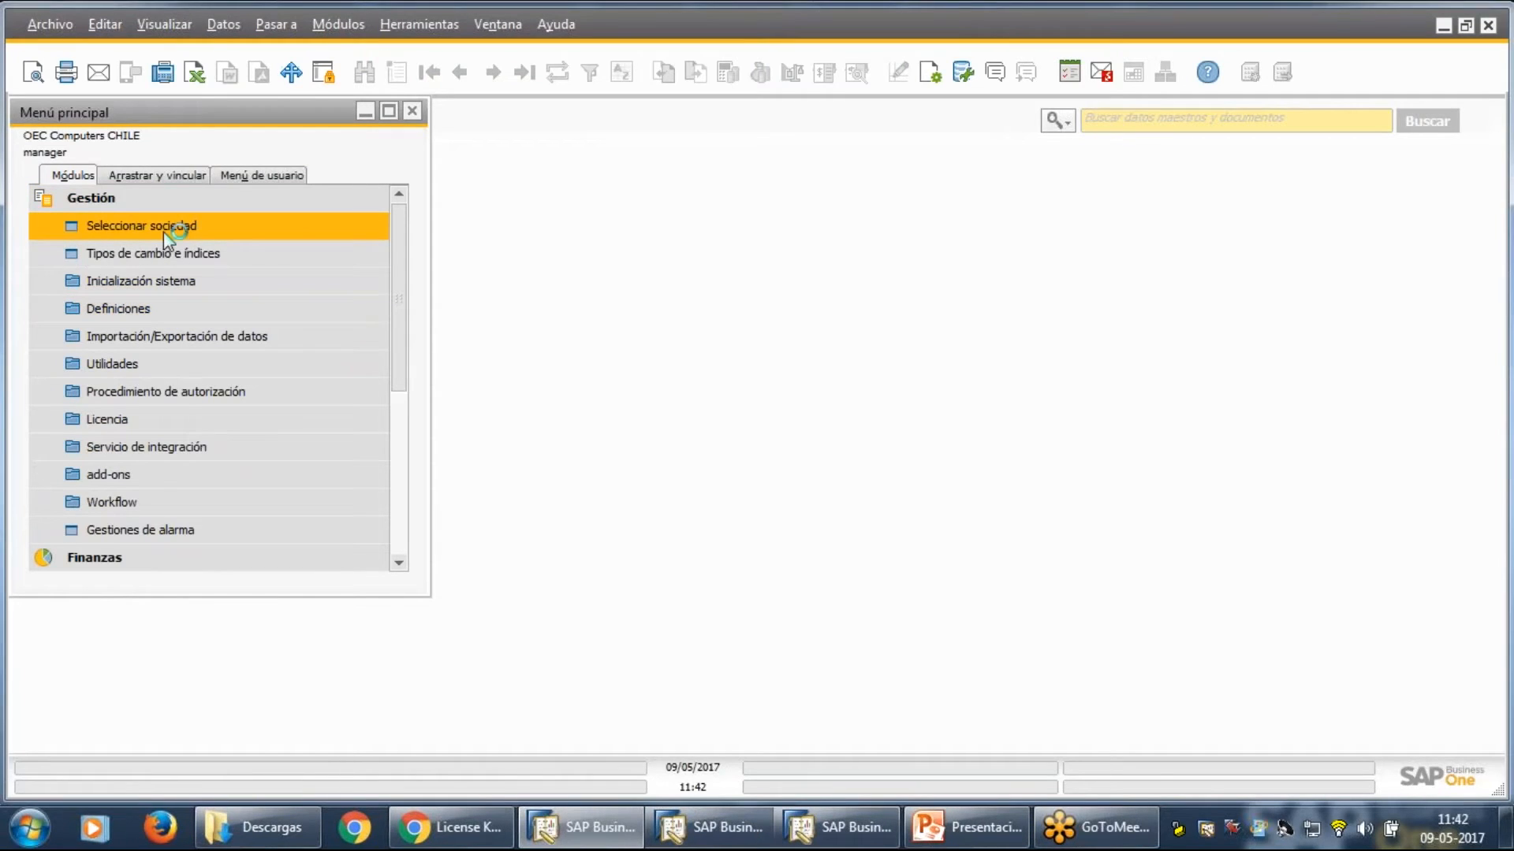
left_click(158, 419)
left_click(197, 446)
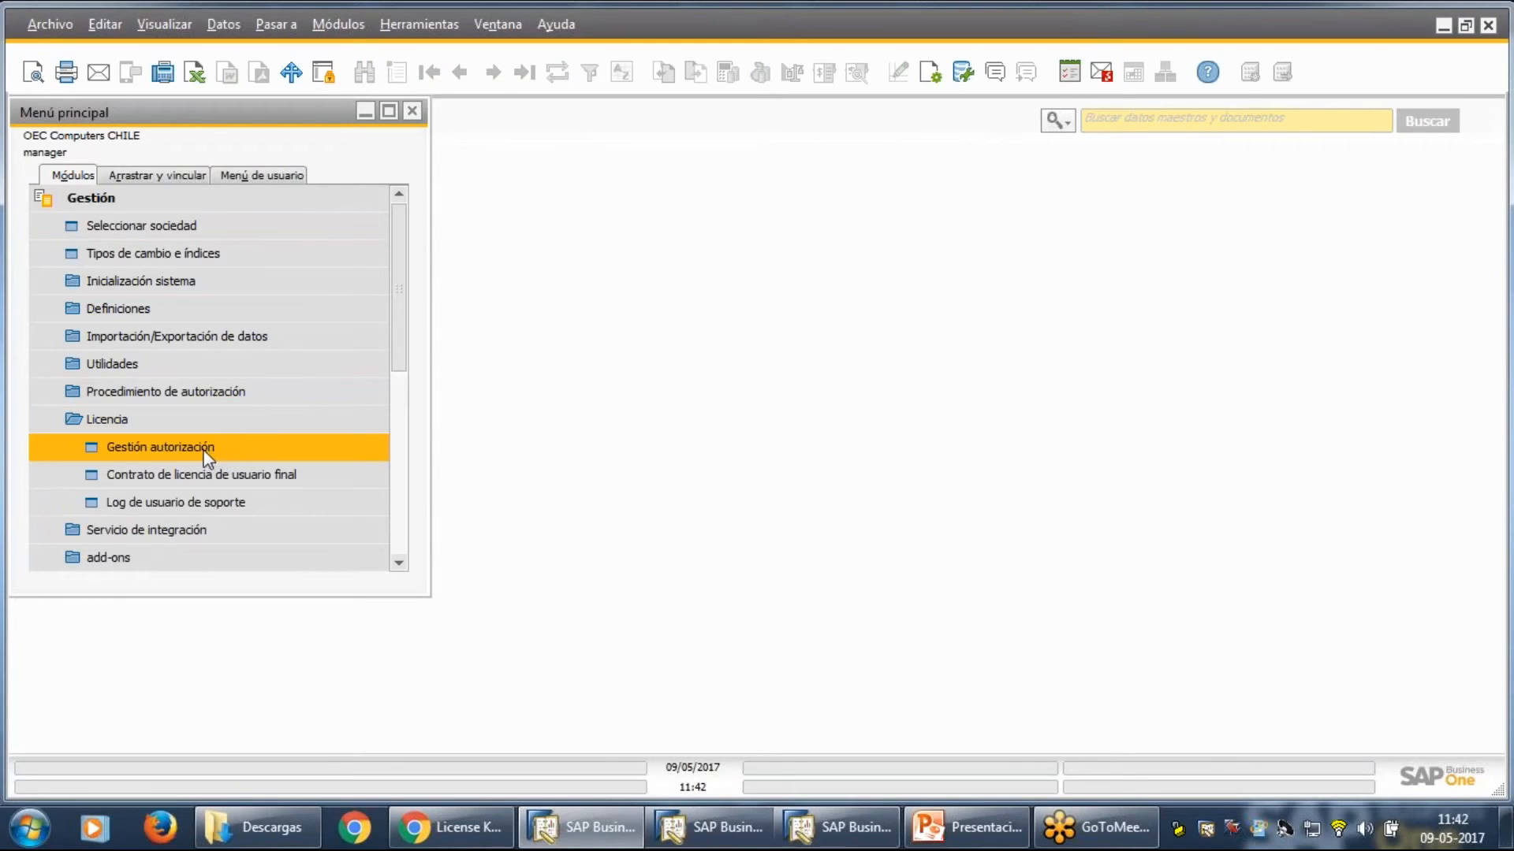
left_click(199, 443)
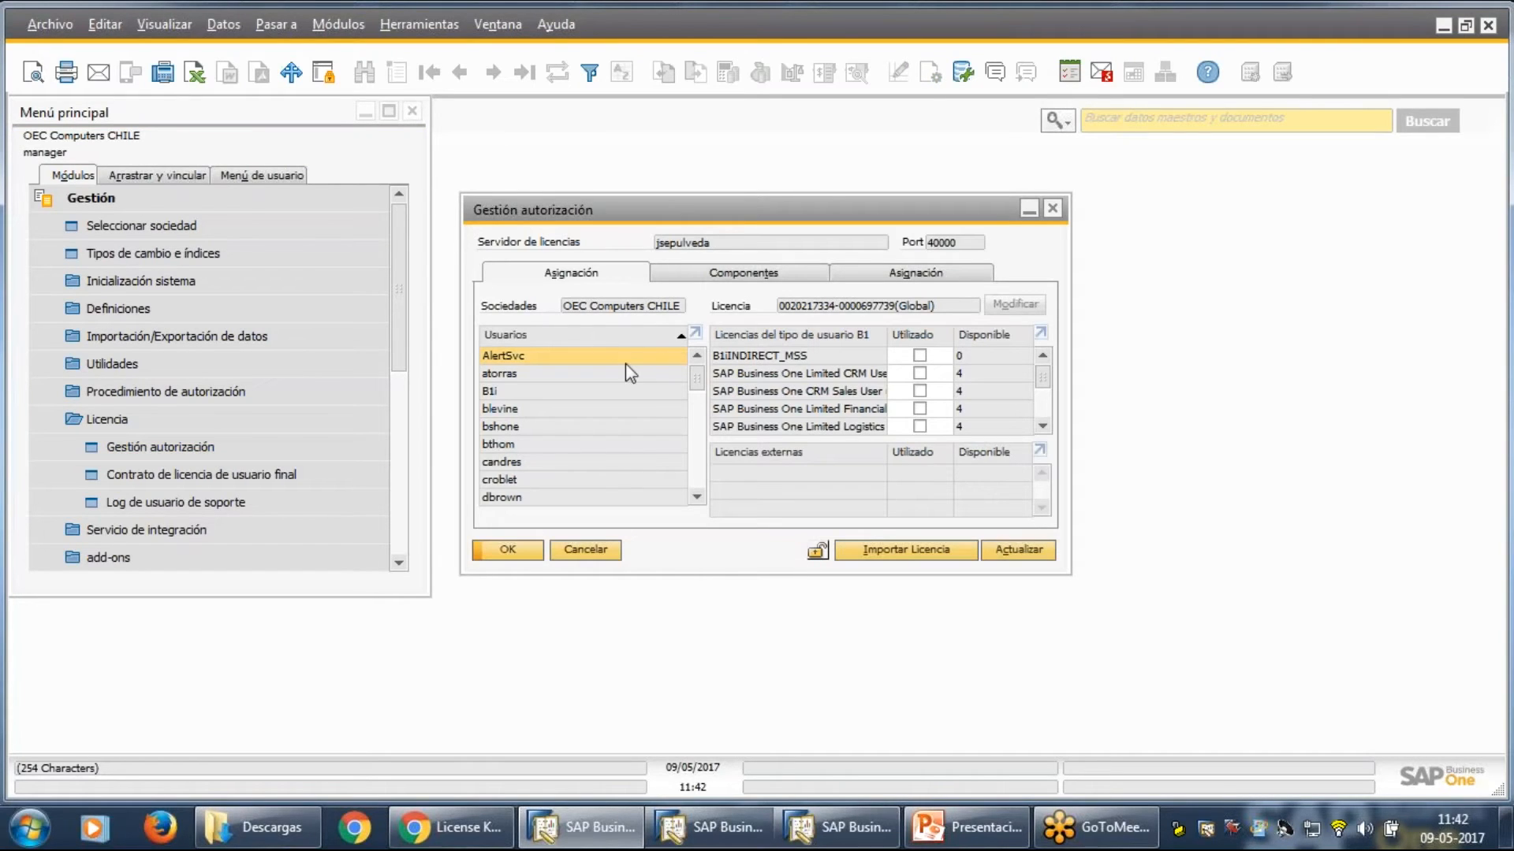
Select user Prueba1 in the license assignment list and review the license types marked for that user.
scroll(584, 404, "down", 4)
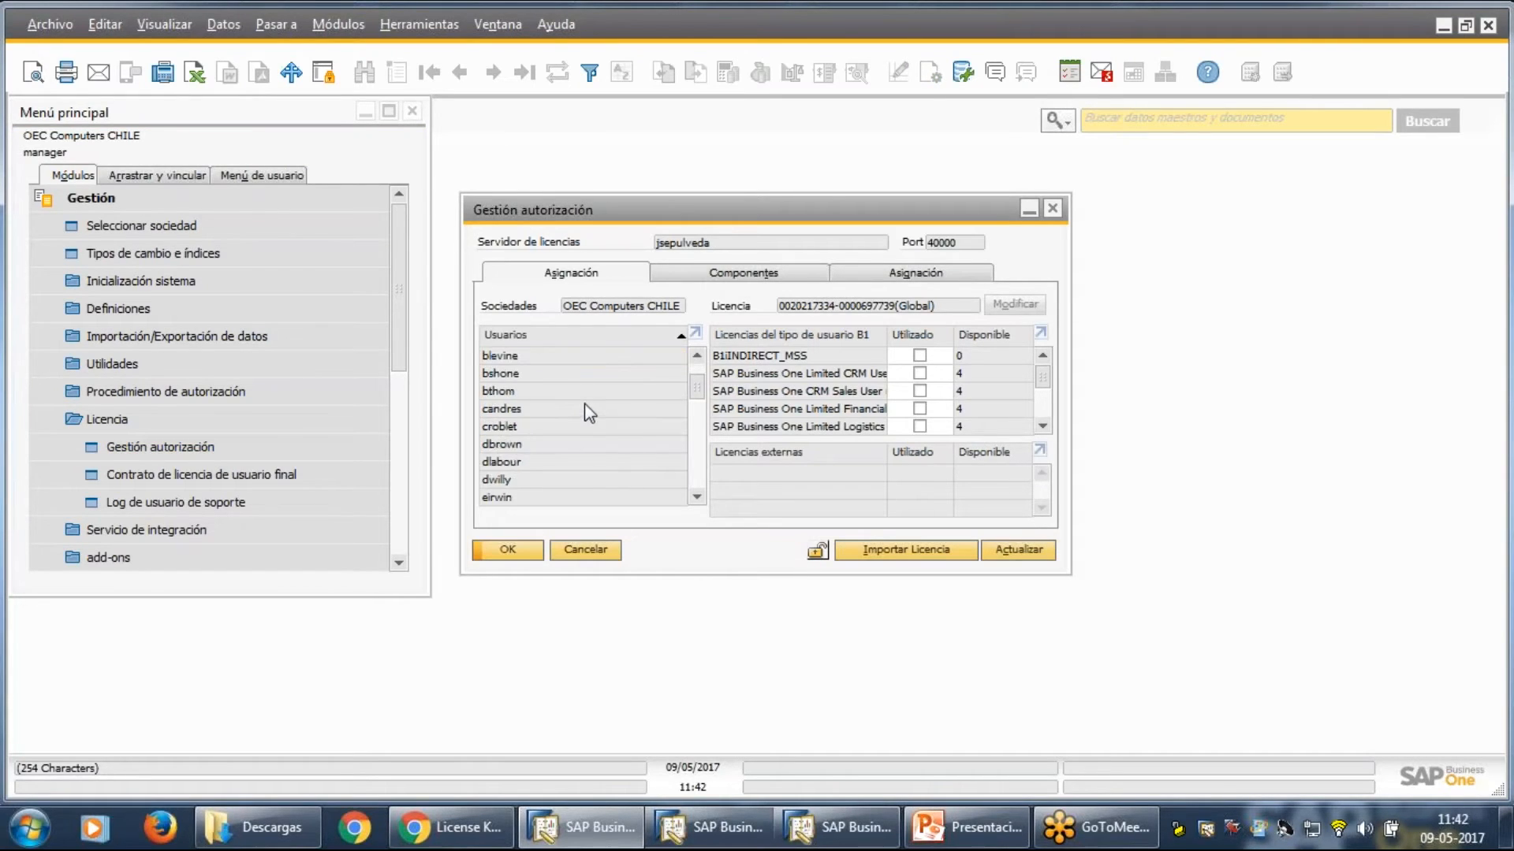
scroll(568, 418, "down", 3)
left_click(518, 426)
scroll(549, 446, "down", 1)
left_click(519, 445)
scroll(544, 456, "down", 2)
scroll(543, 449, "down", 1)
scroll(551, 441, "down", 7)
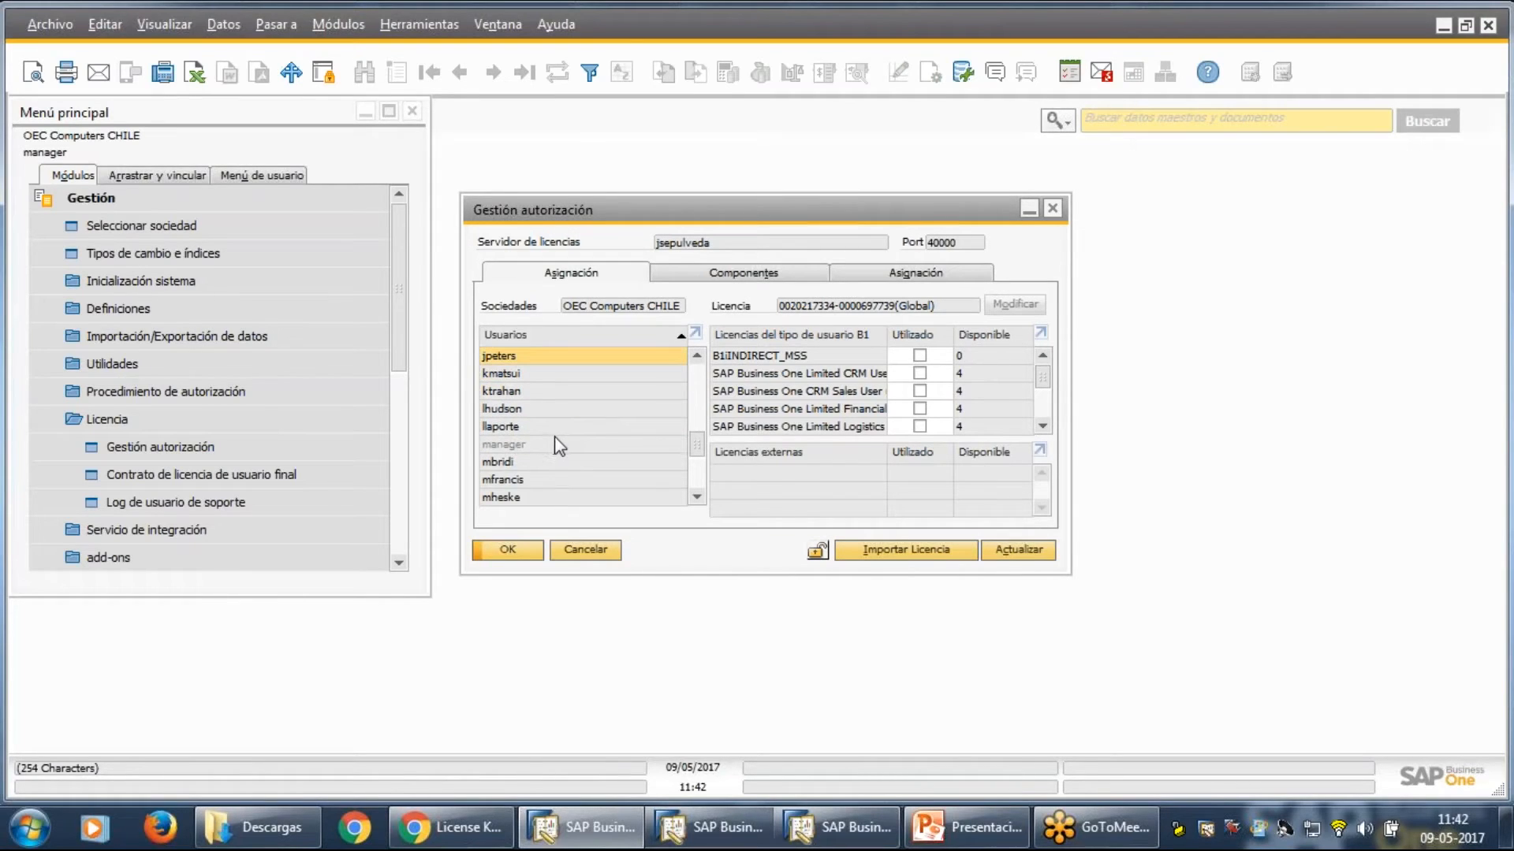
left_click(532, 449)
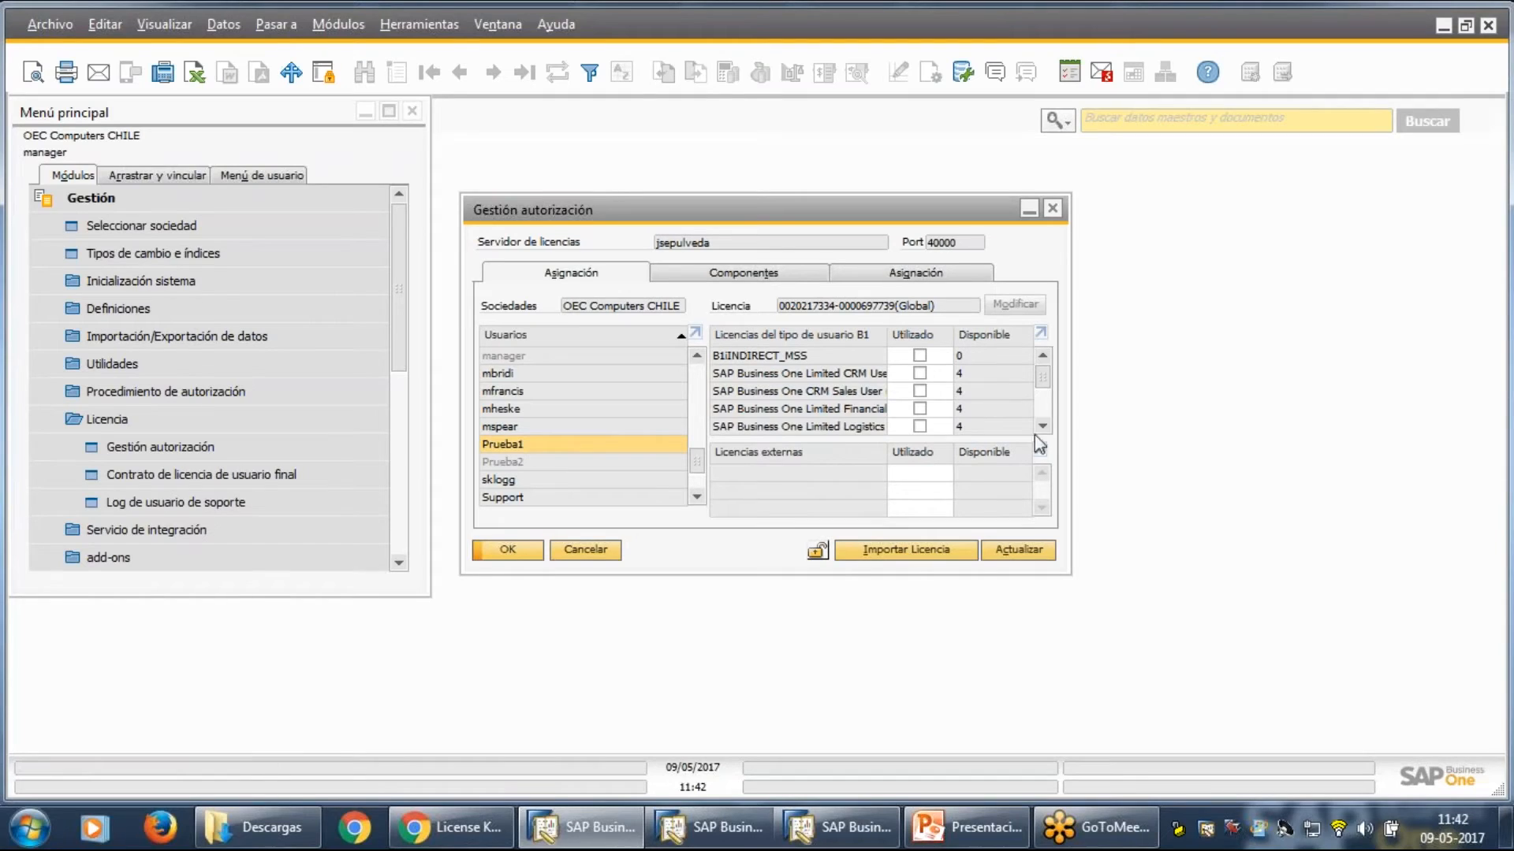
left_click_drag(1037, 390, 1039, 399)
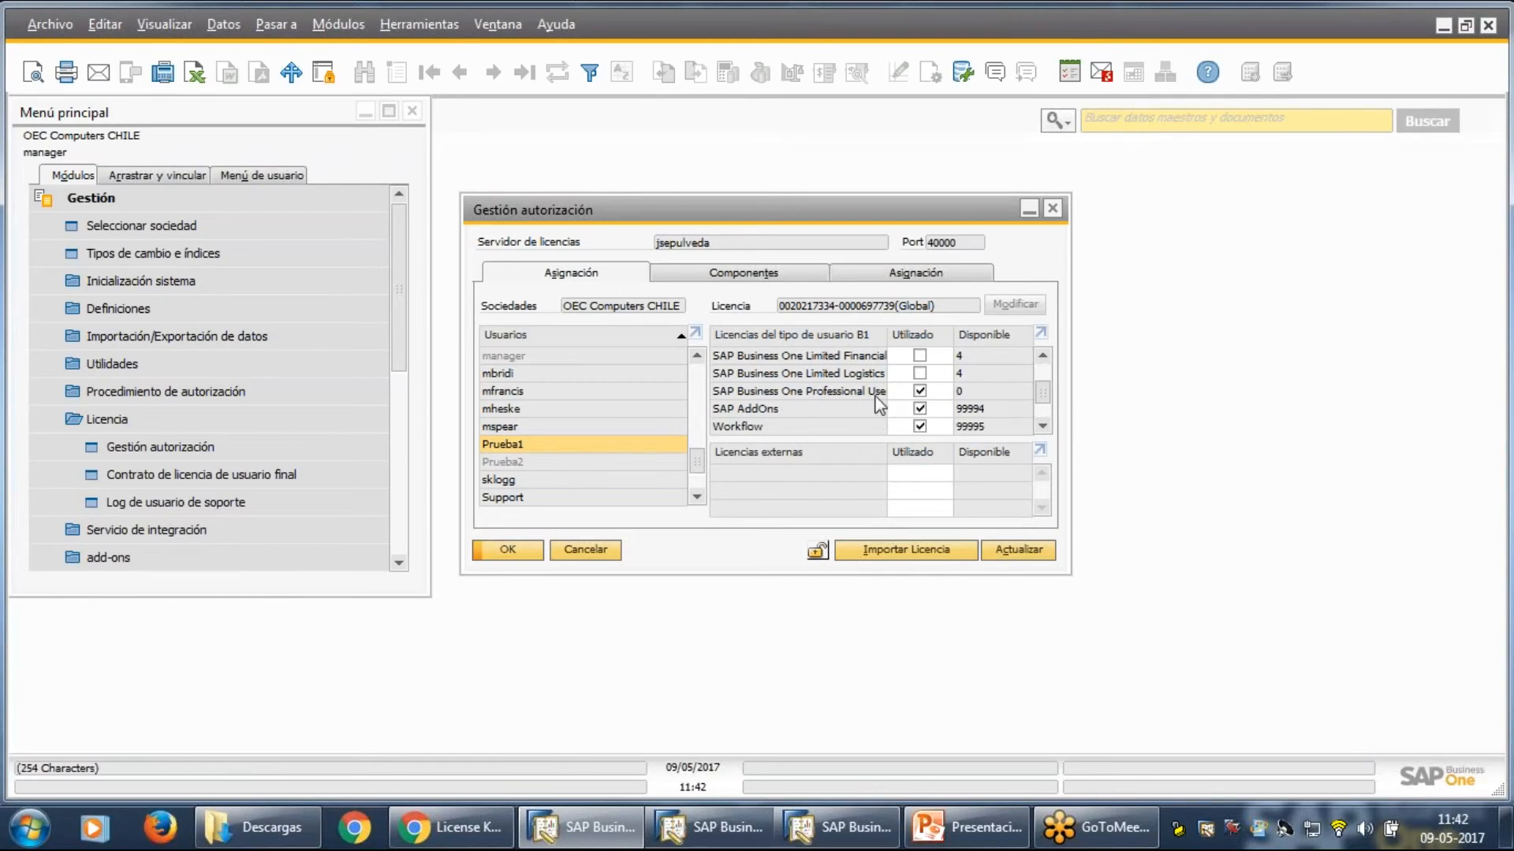
scroll(993, 414, "up", 2)
scroll(936, 404, "up", 1)
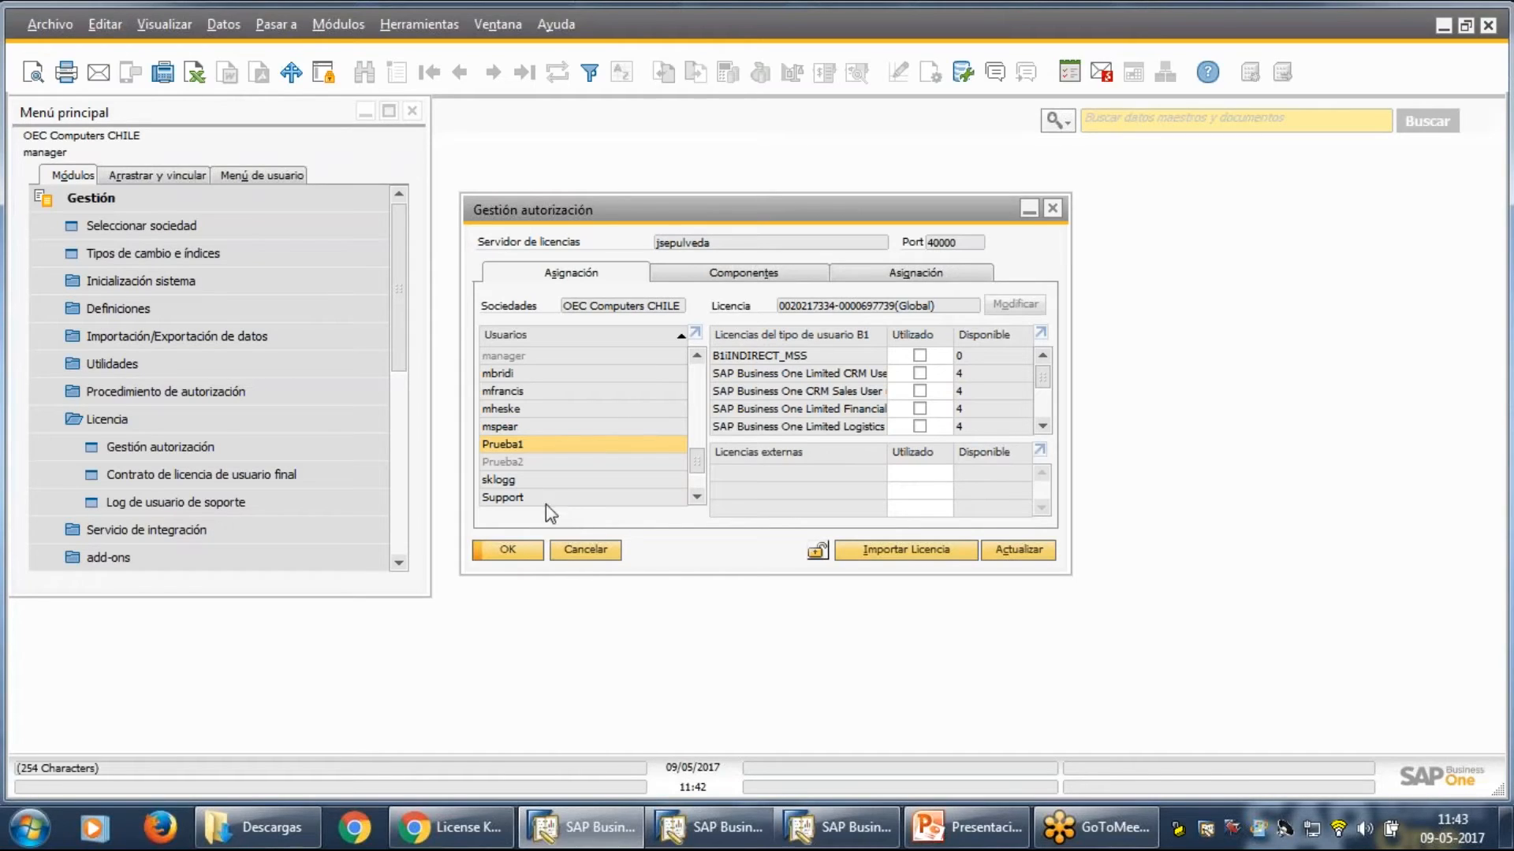
Switch to the waiting SAP Business One client and log in as Prueba1 with the account password.
left_click(838, 827)
type("Prueba1")
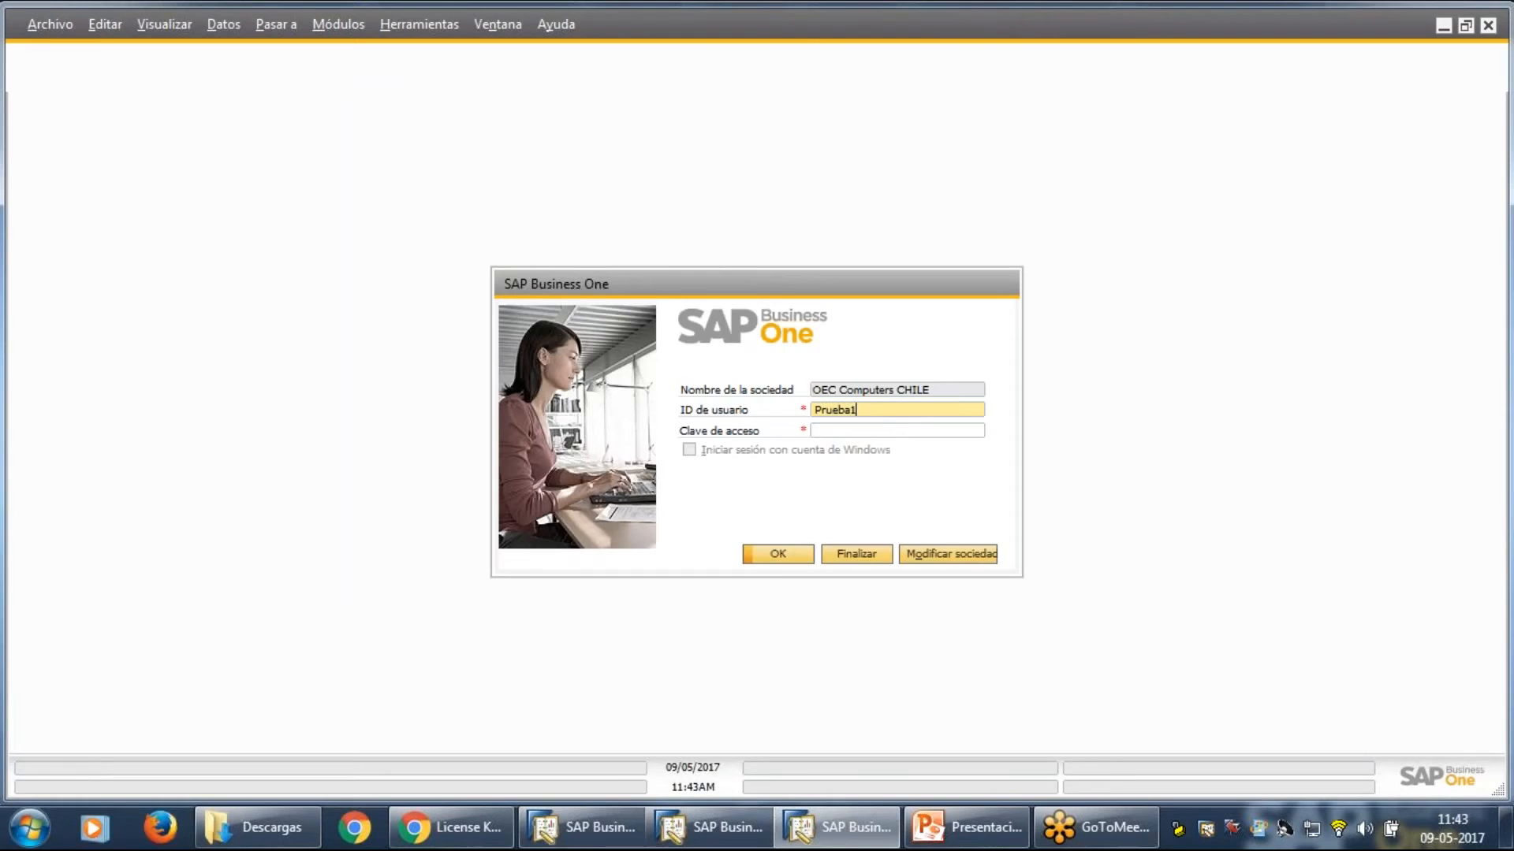
key("Tab")
key("Return")
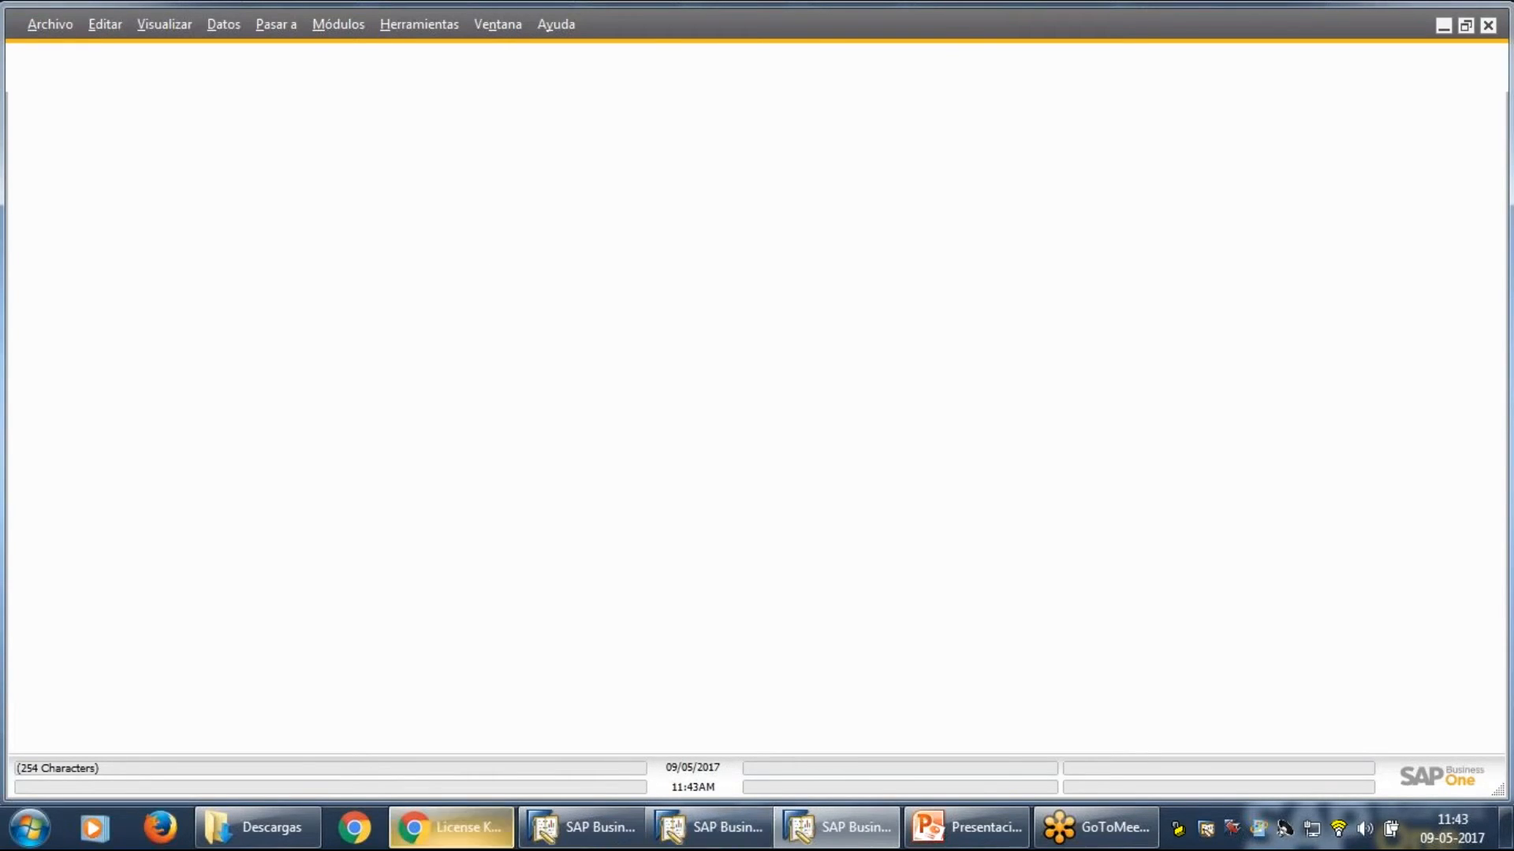
Return to the manager session, close Gestión autorización and reset the Gestión module to show its top-level folders.
left_click(576, 829)
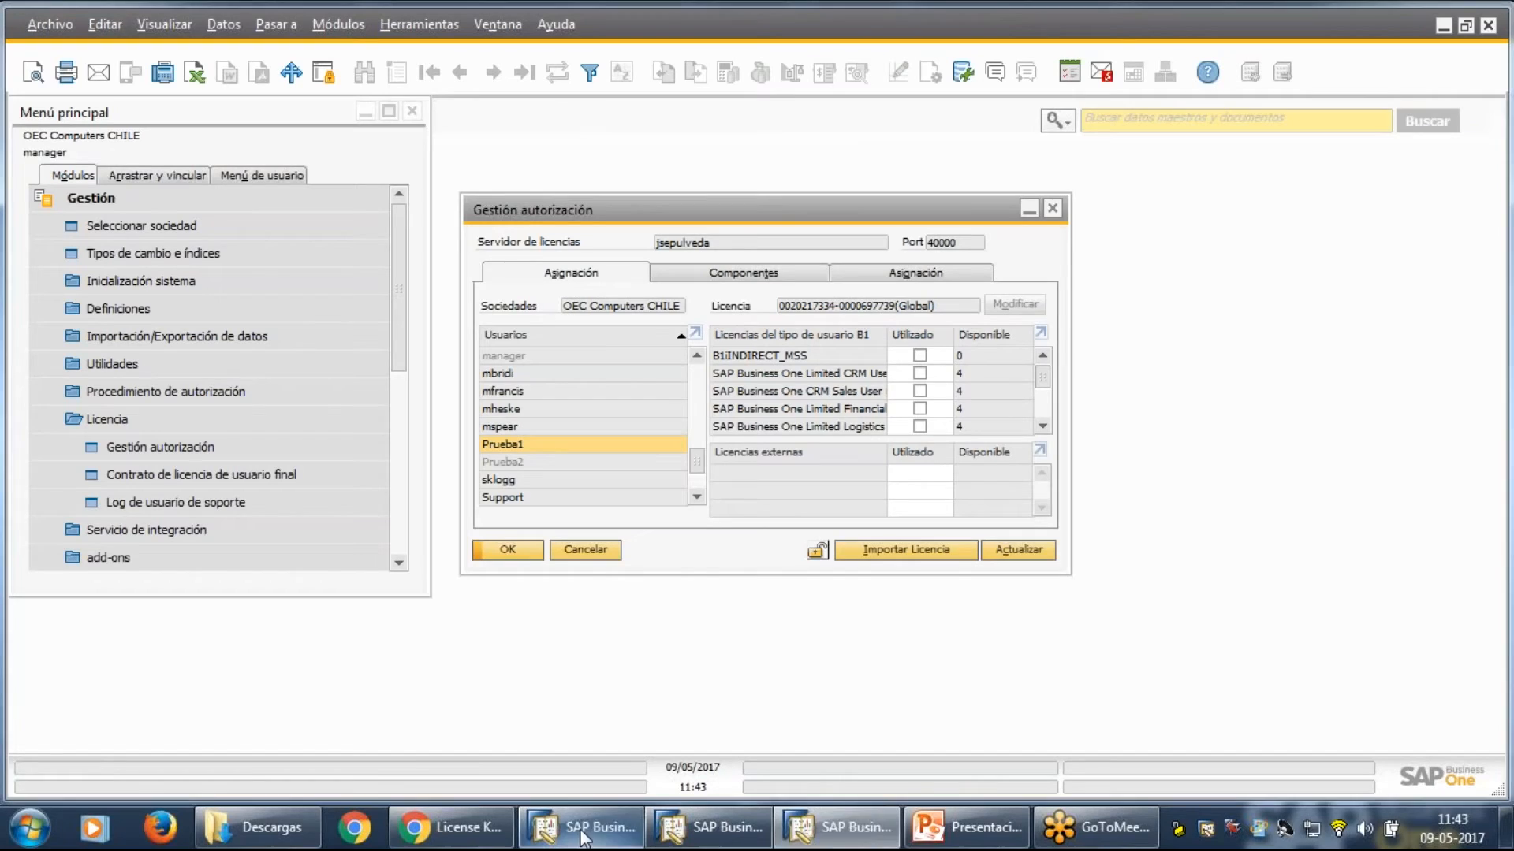
left_click(1052, 209)
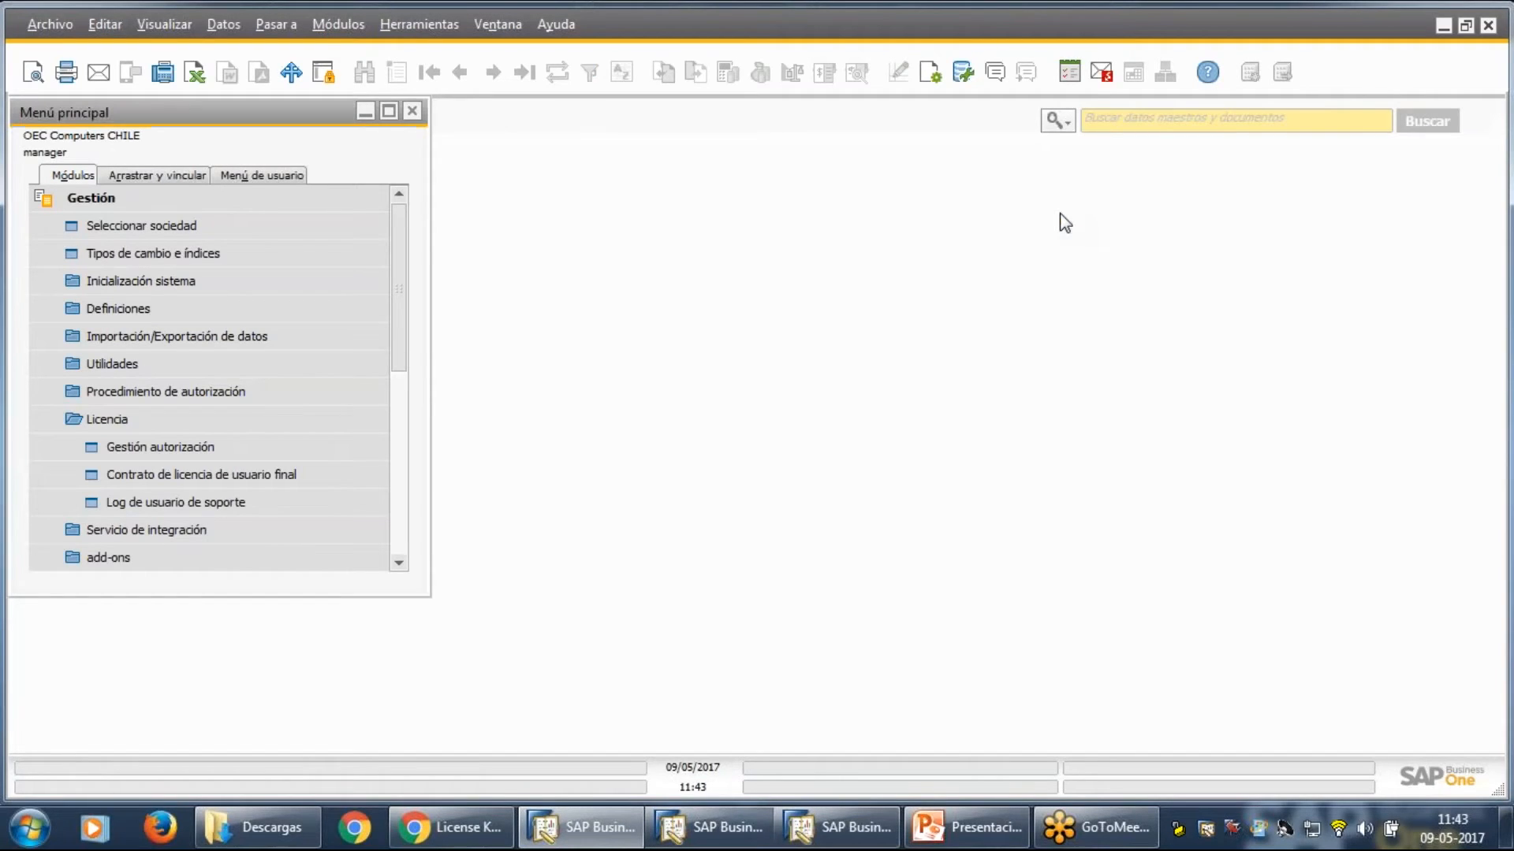
left_click(145, 426)
left_click(153, 203)
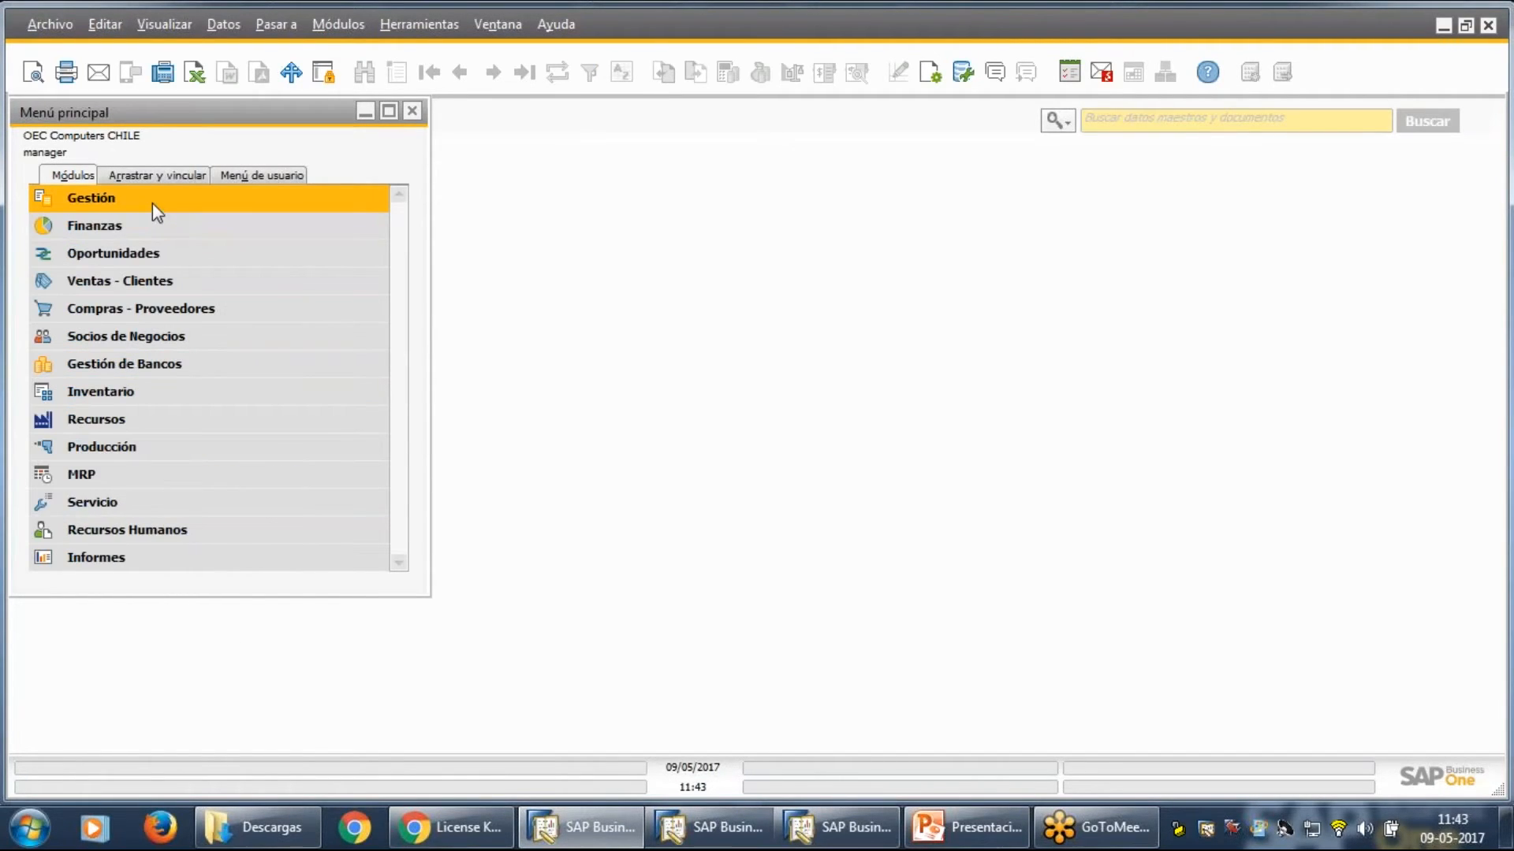
left_click(153, 198)
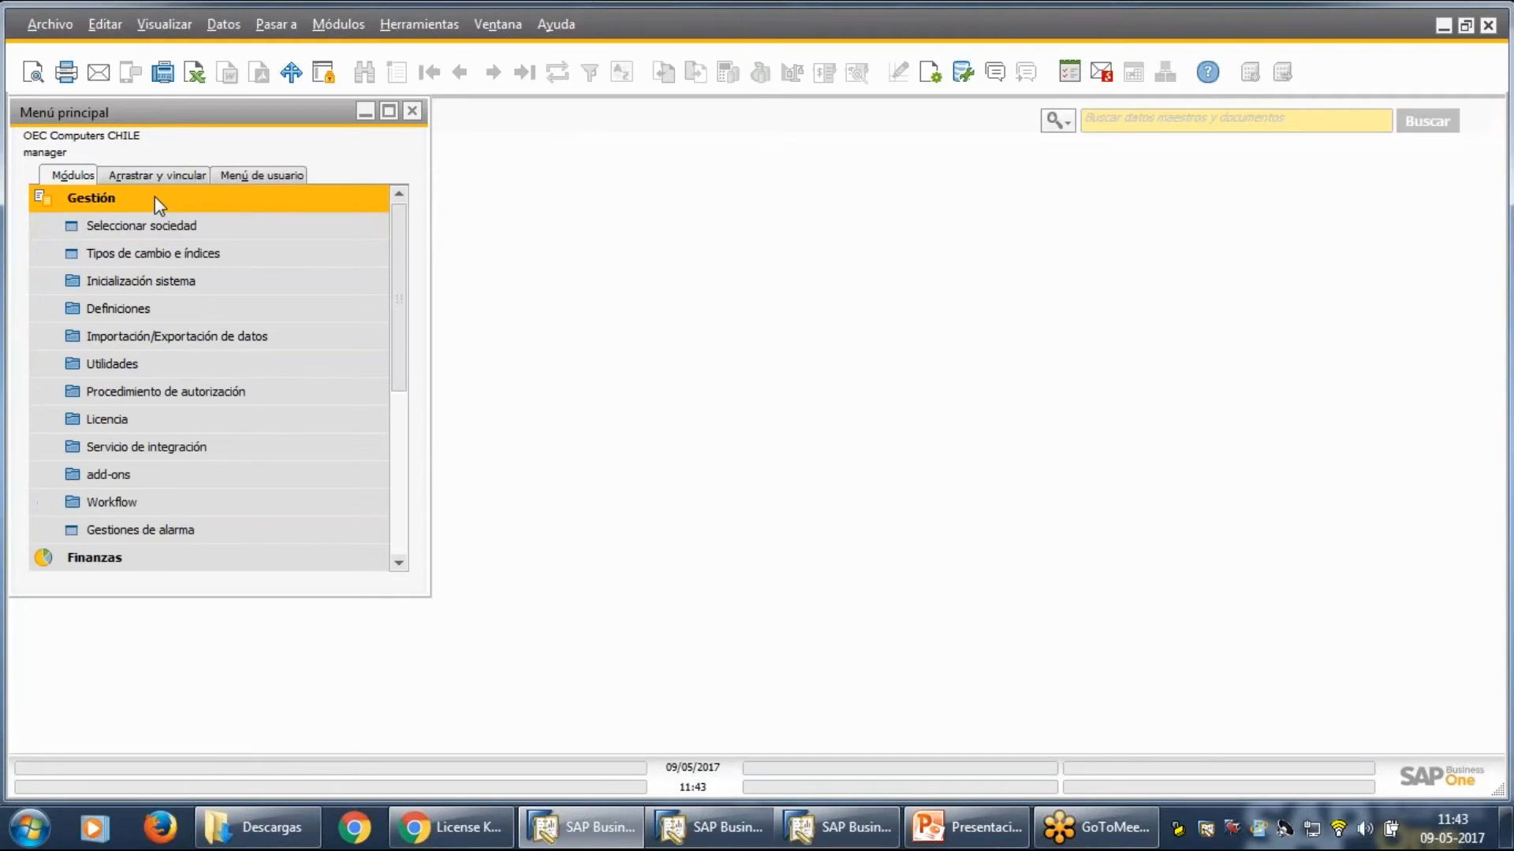
left_click(154, 311)
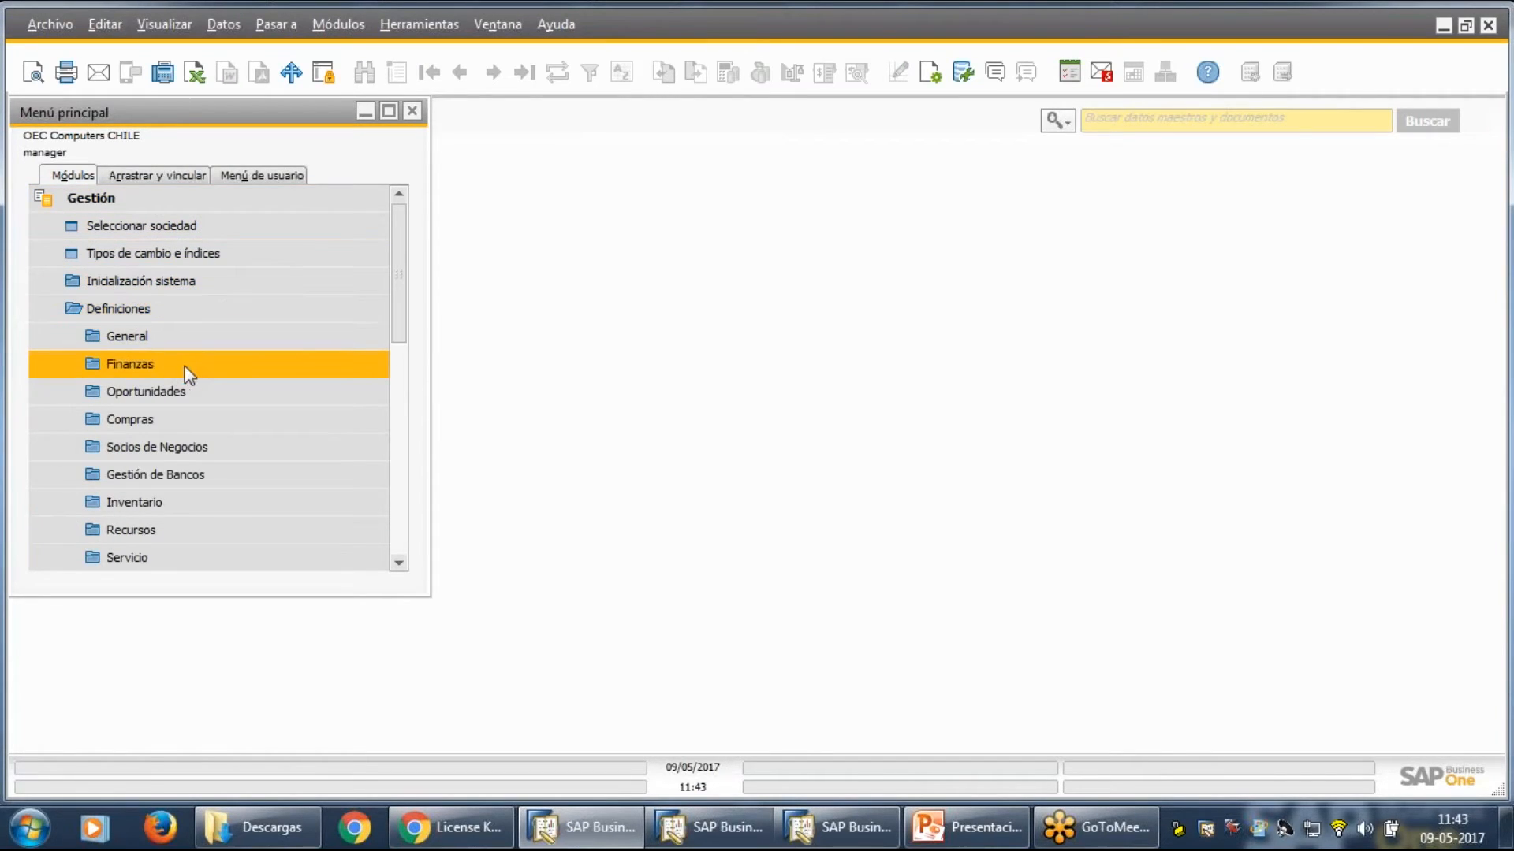
left_click(245, 346)
scroll(157, 237, "up", 3)
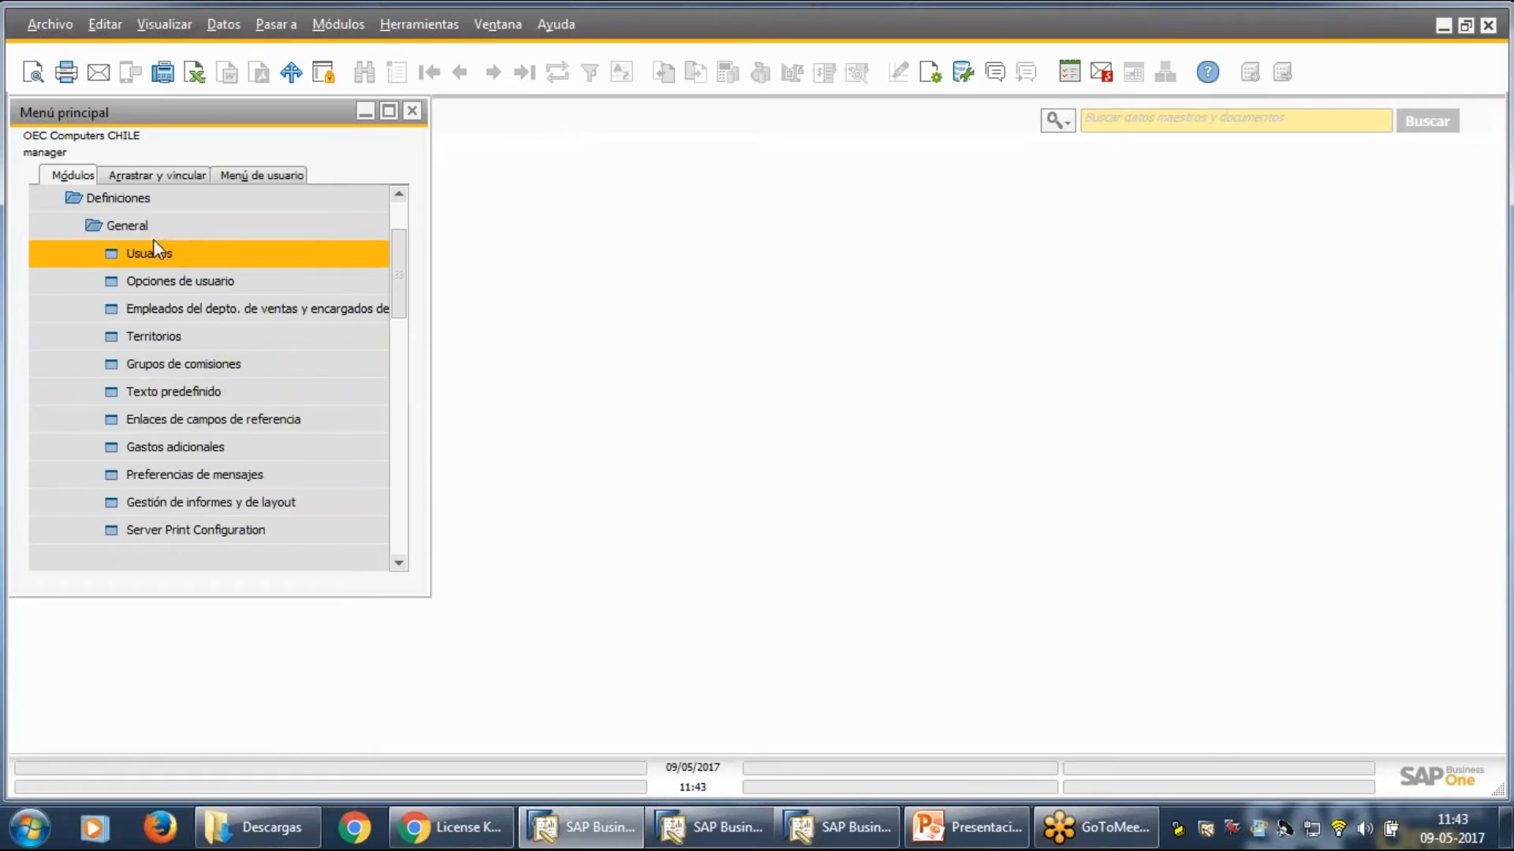
Open Autorizaciones generales under Inicialización sistema > Autorizaciones and reposition its window over the workspace.
left_click(150, 254)
left_click(172, 229)
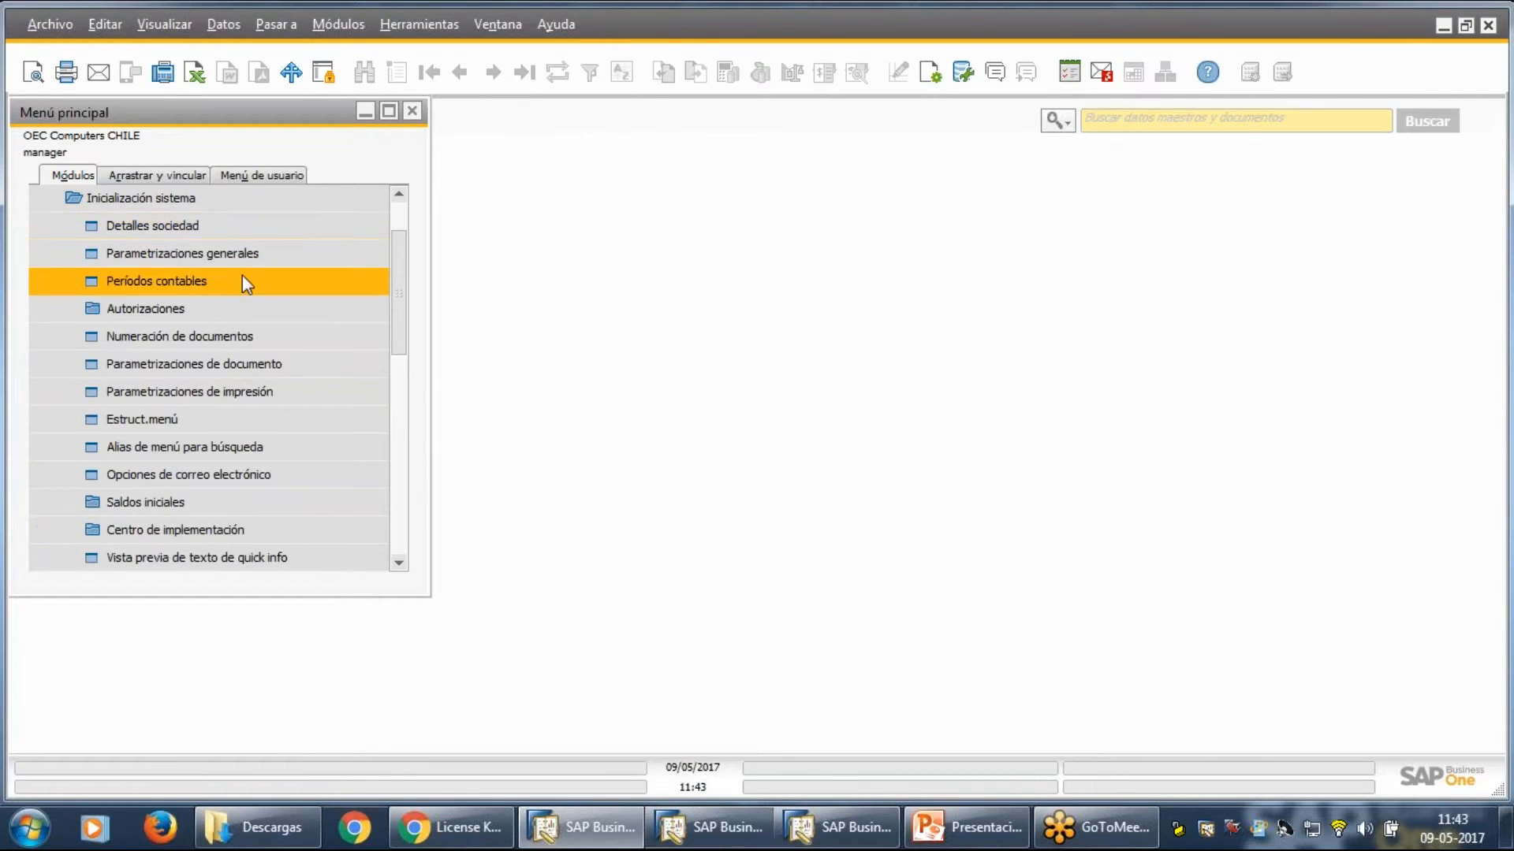
left_click(227, 311)
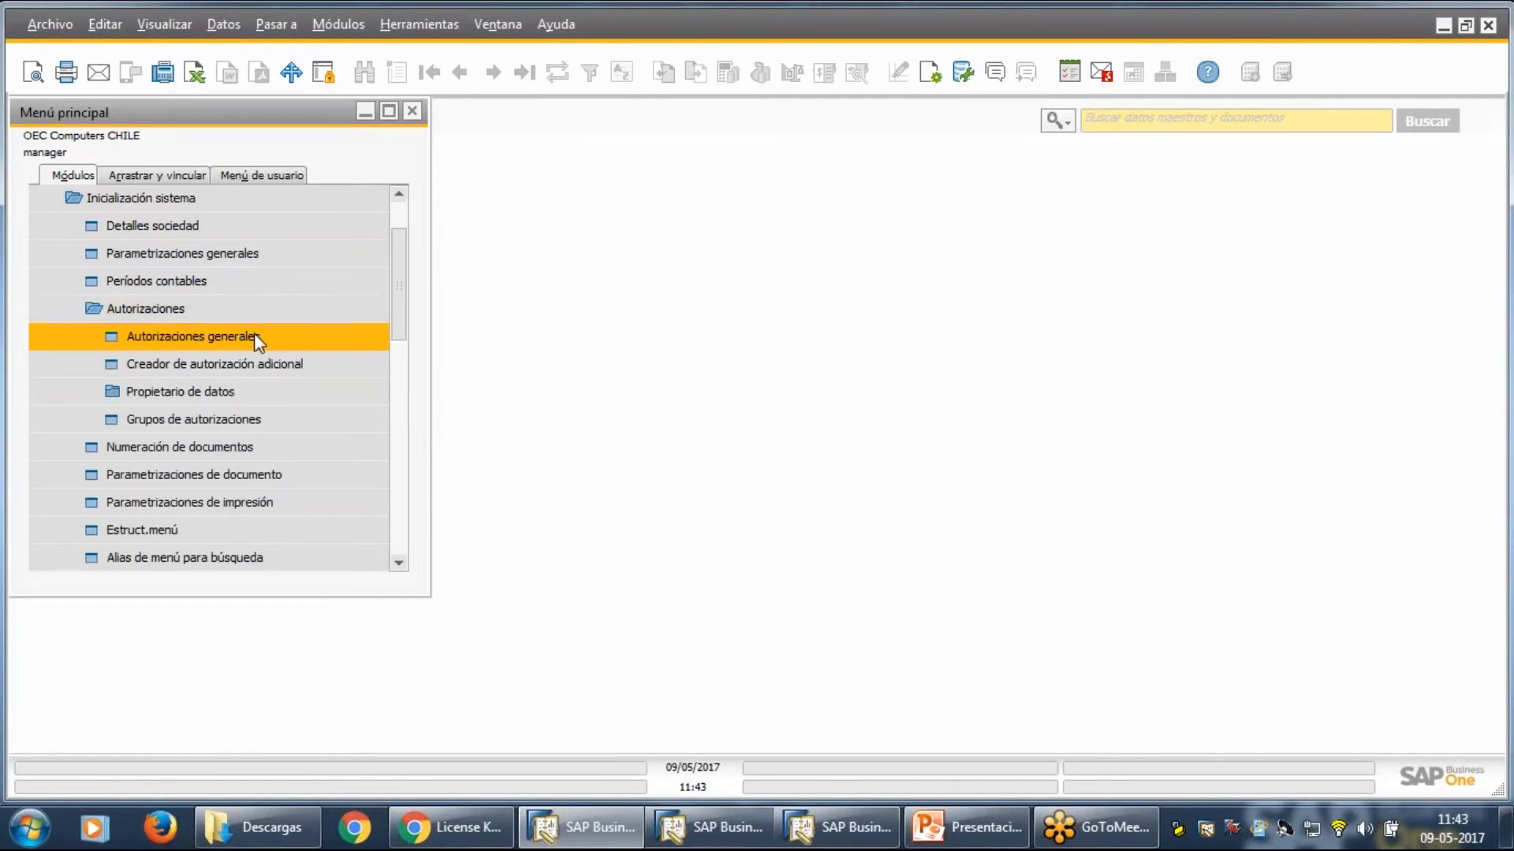
left_click(241, 343)
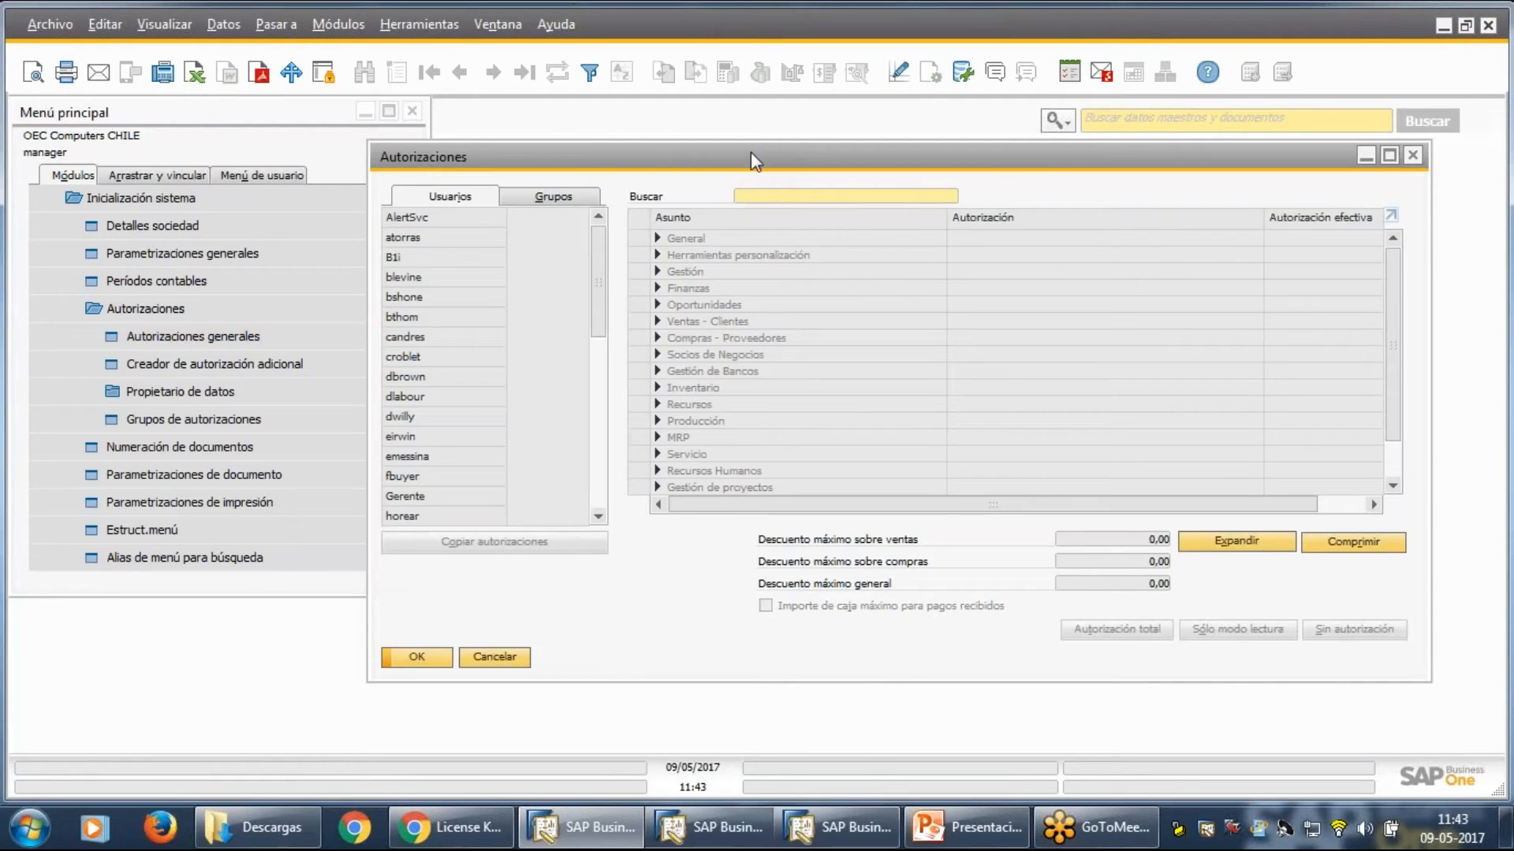
left_click_drag(750, 154, 674, 183)
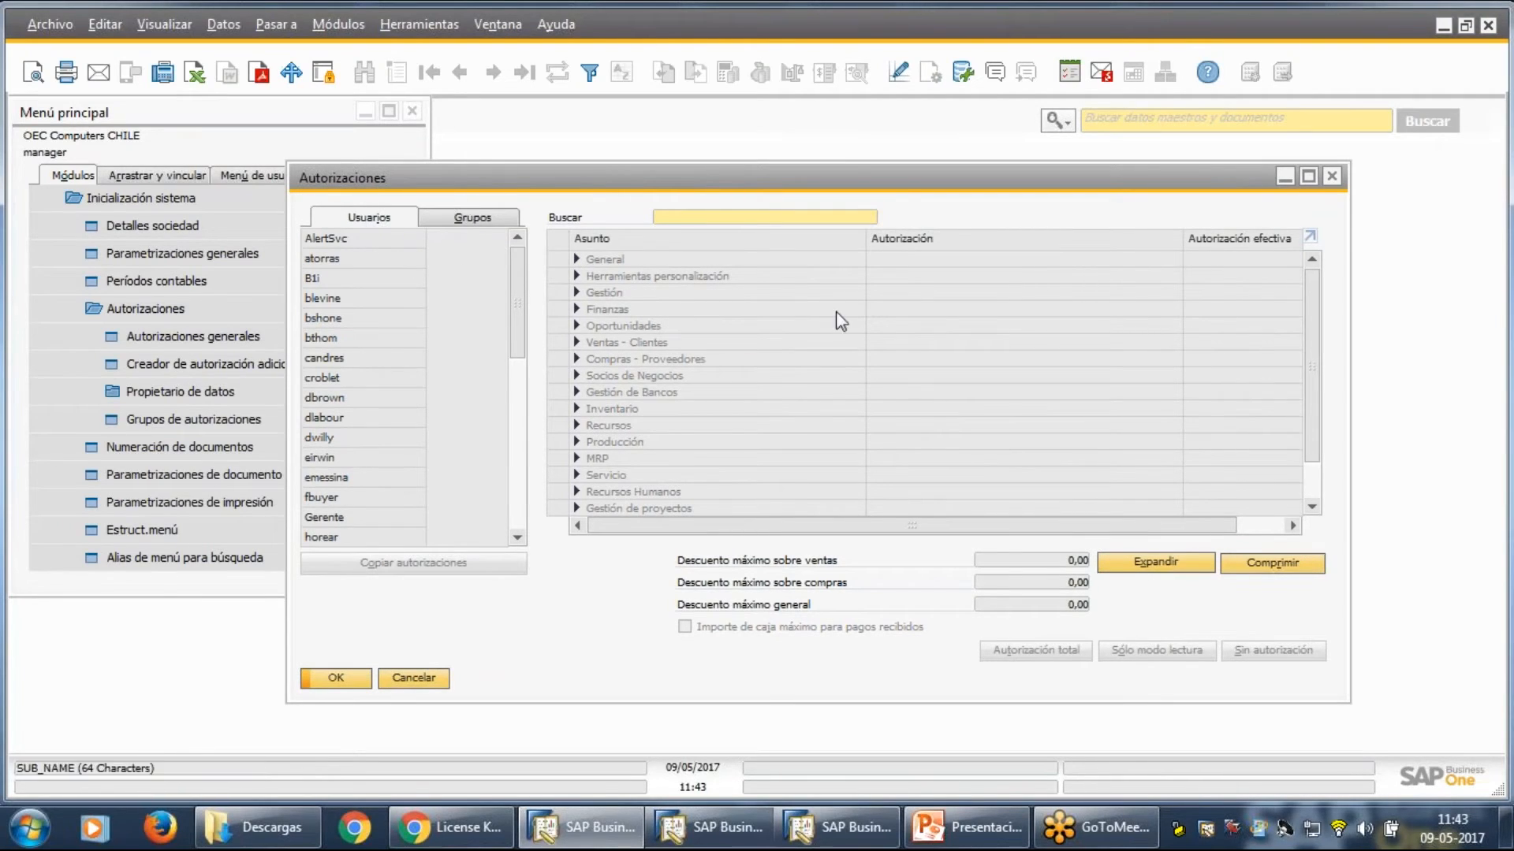
Find Prueba2 and Prueba1 in the authorization user list and display the authorizations of each.
mouse_move(518, 319)
left_mouse_down()
mouse_move(530, 531)
mouse_move(534, 342)
left_mouse_up()
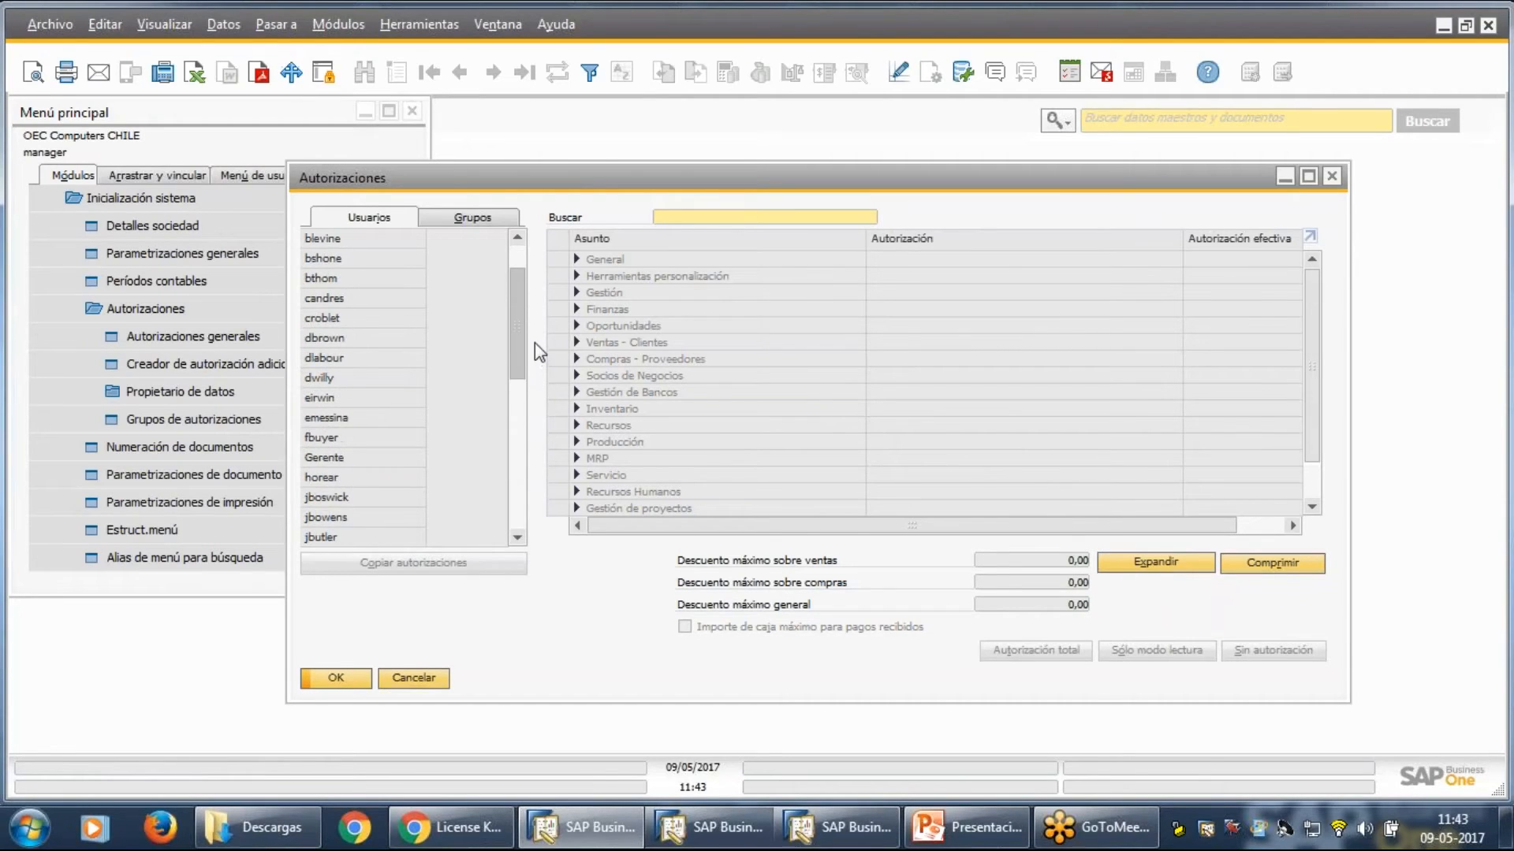
scroll(394, 379, "down", 2)
scroll(384, 402, "down", 5)
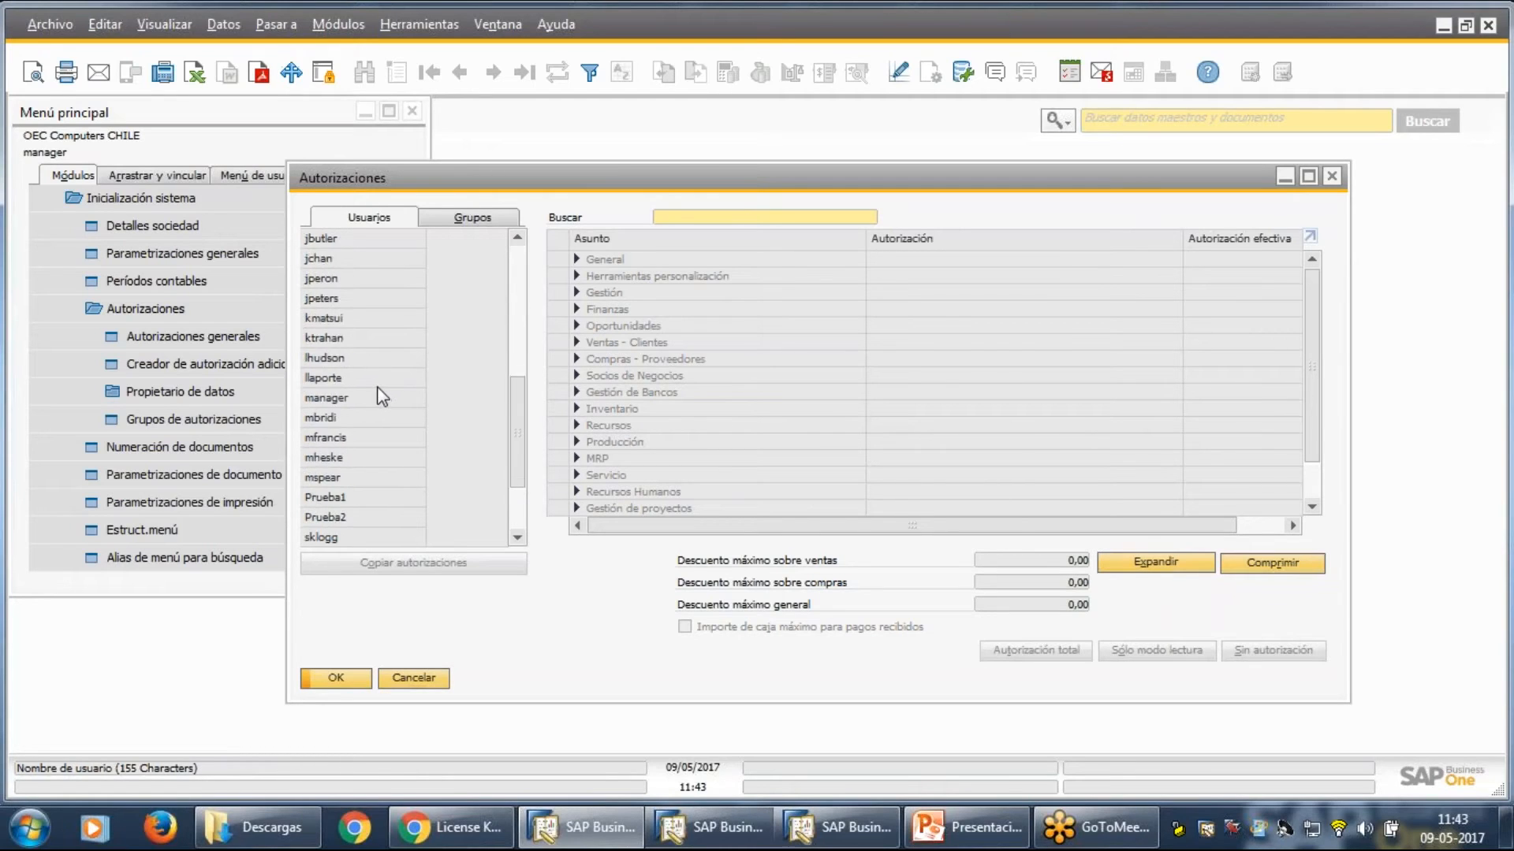
left_click(372, 398)
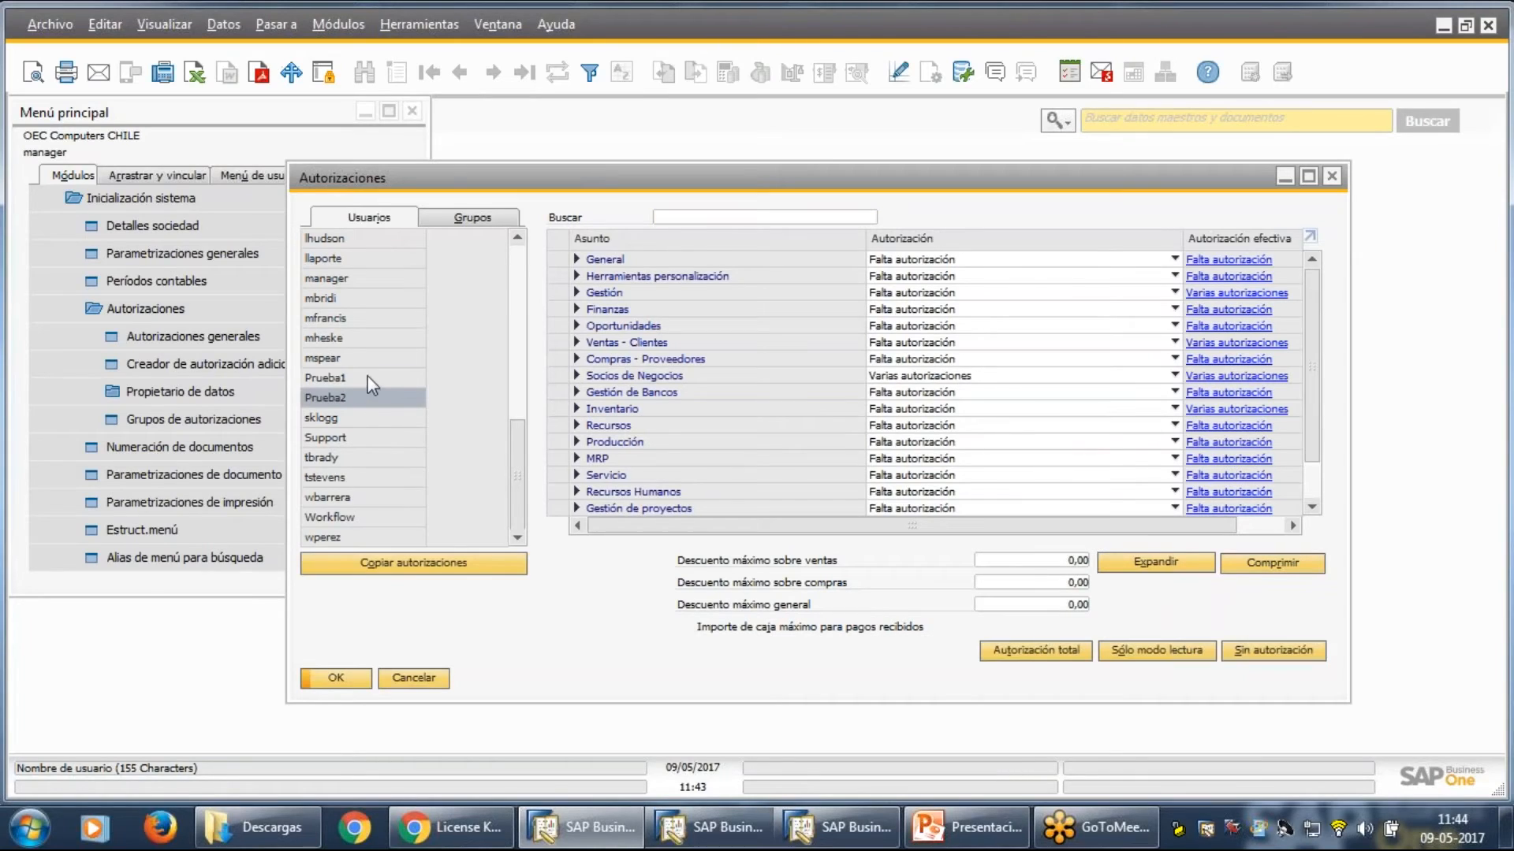
left_click(367, 378)
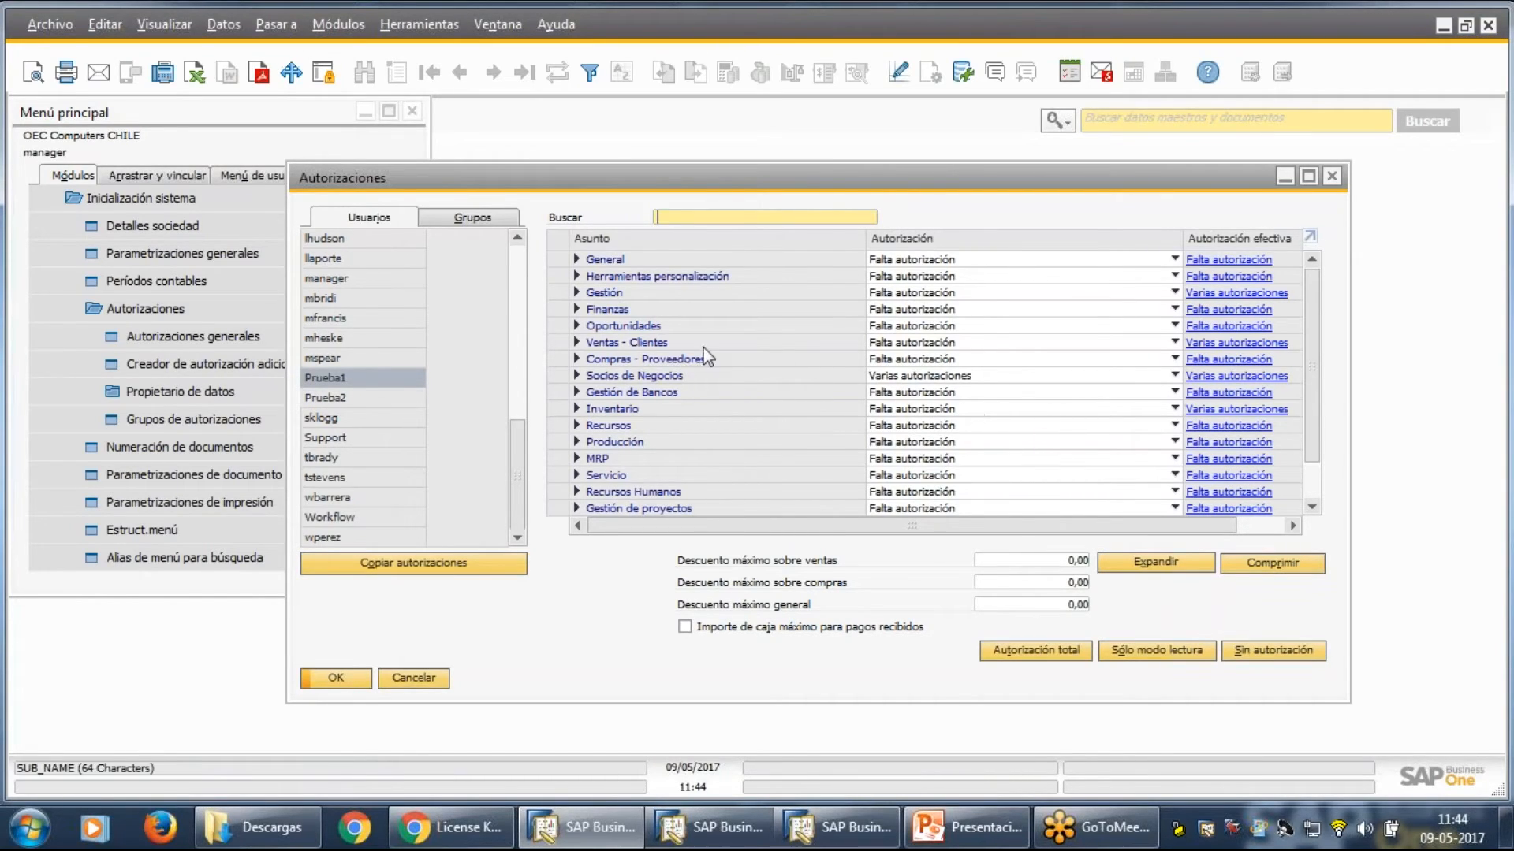
Review the authorization options for Ventas - Clientes and its expanded document entries for Prueba1, leaving the settings as they are.
left_click(981, 342)
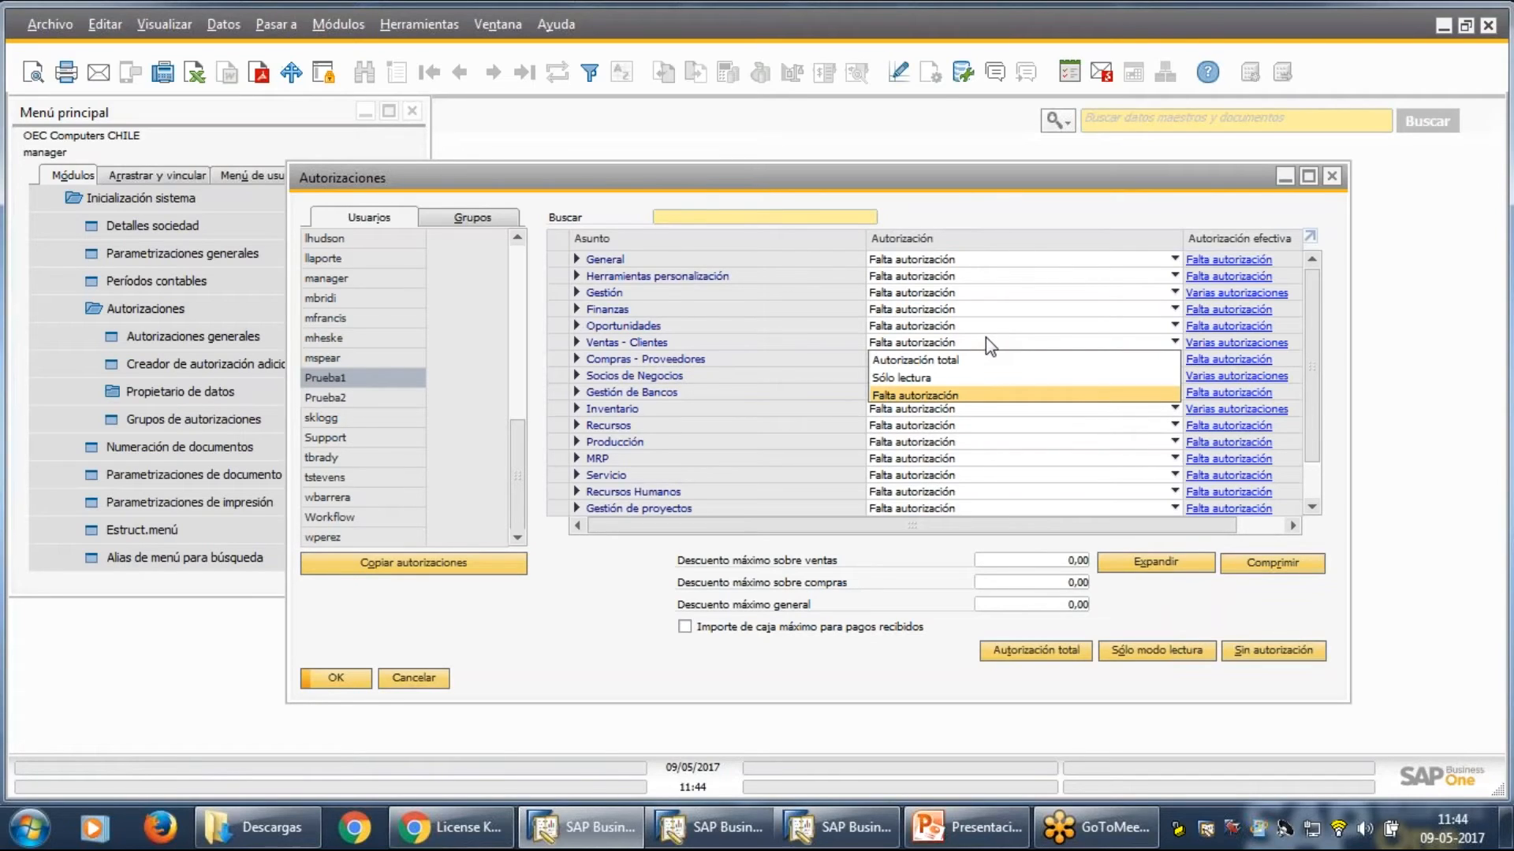
left_click(584, 338)
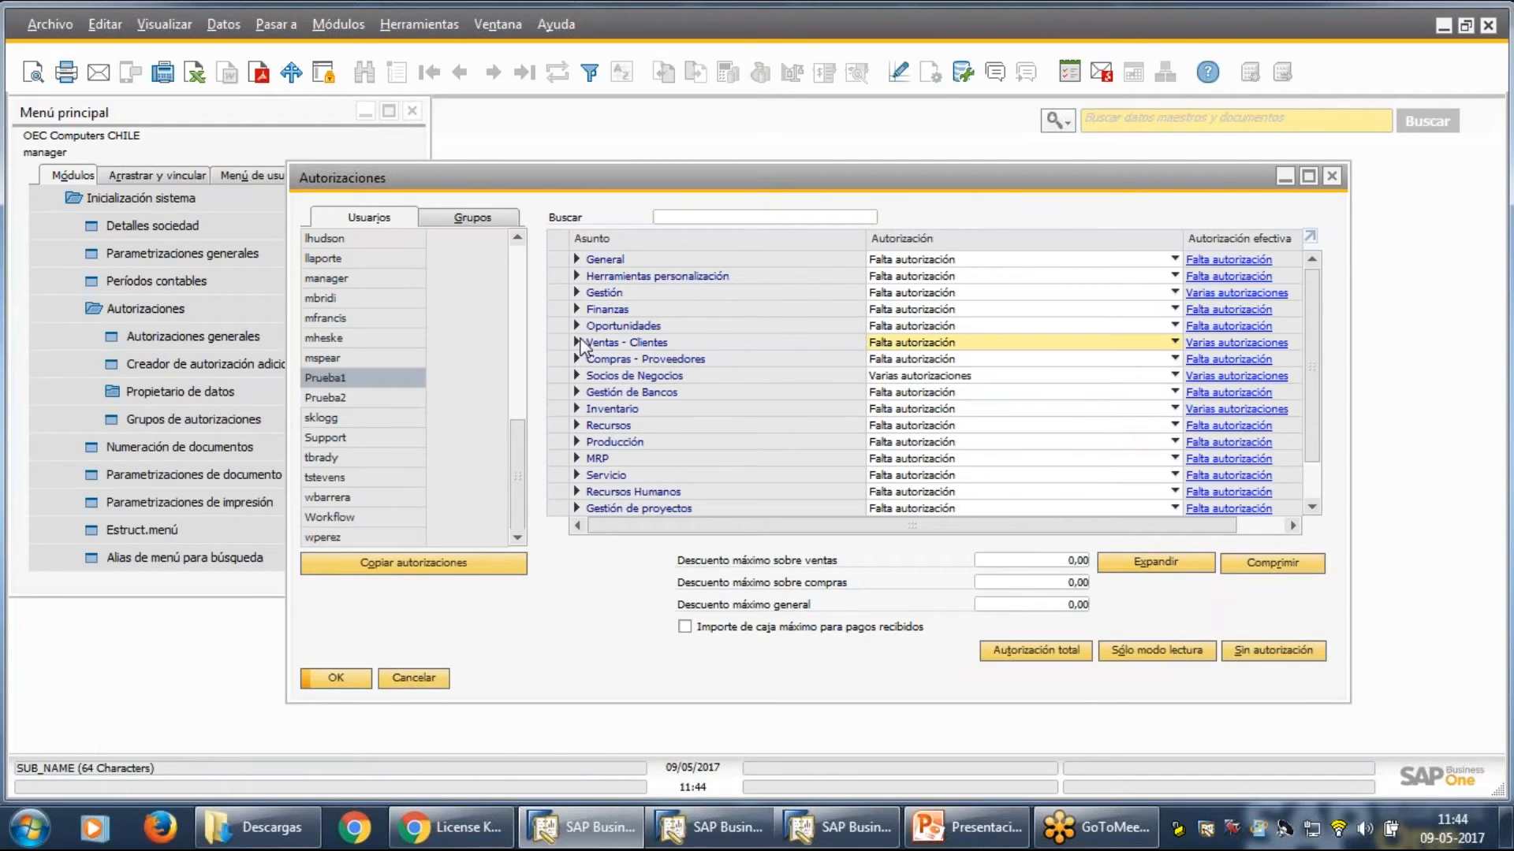
left_click(578, 340)
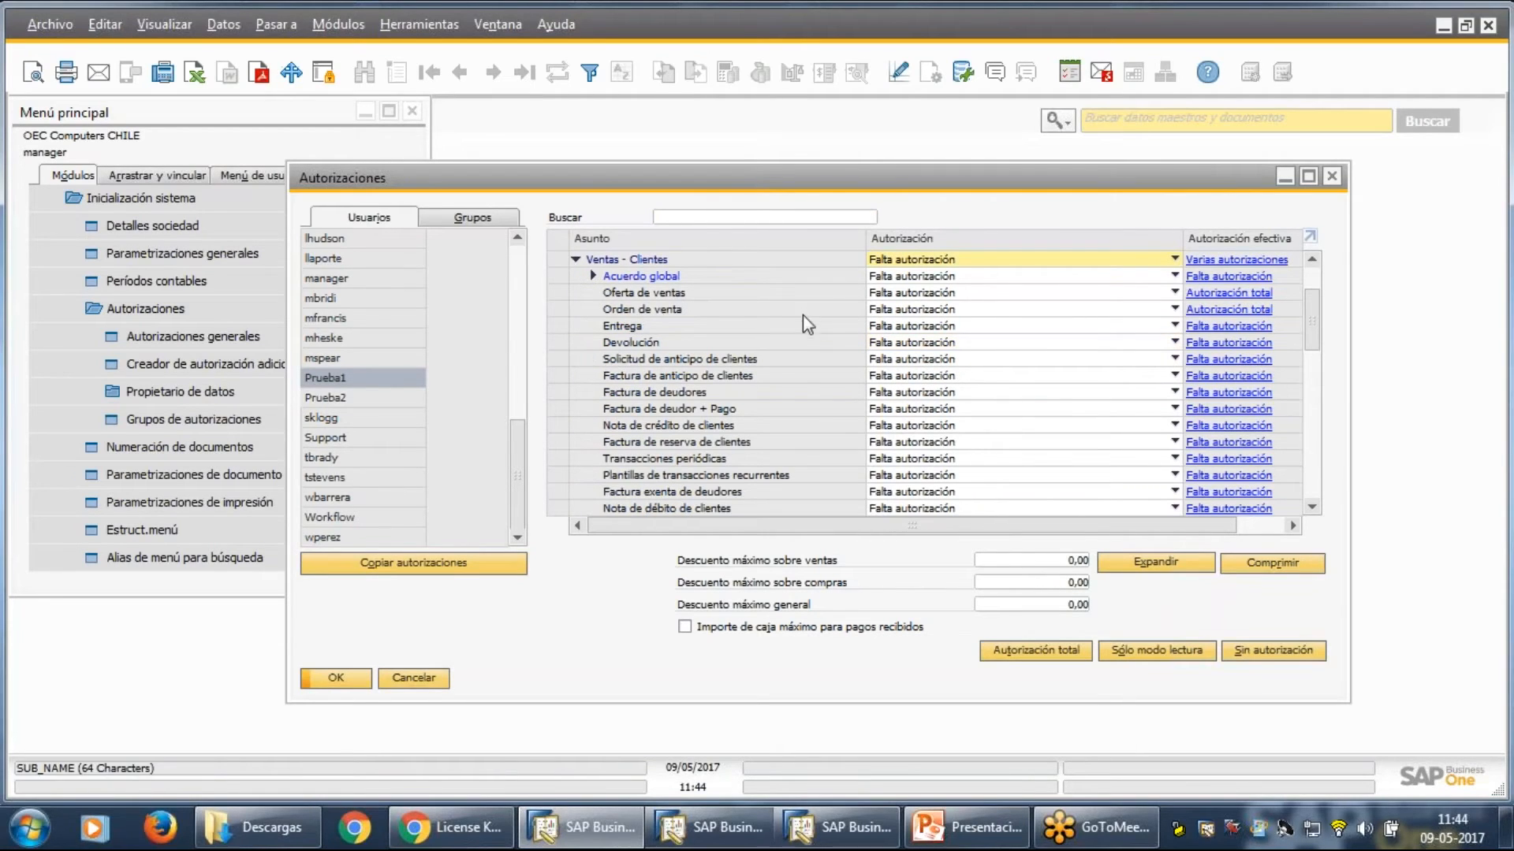
scroll(751, 314, "down", 2)
scroll(680, 391, "up", 4)
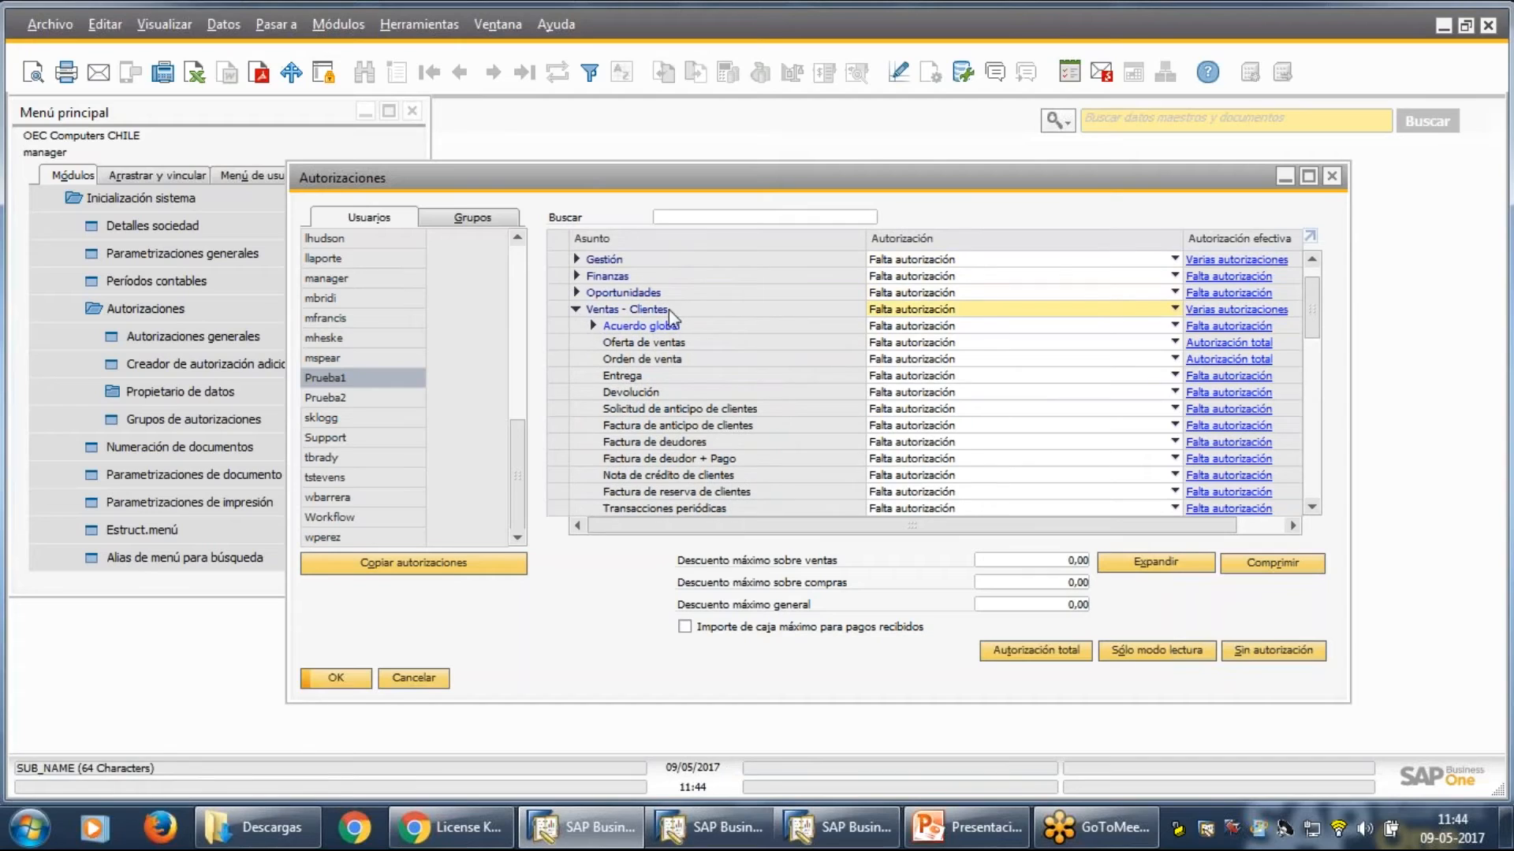
left_click(1071, 310)
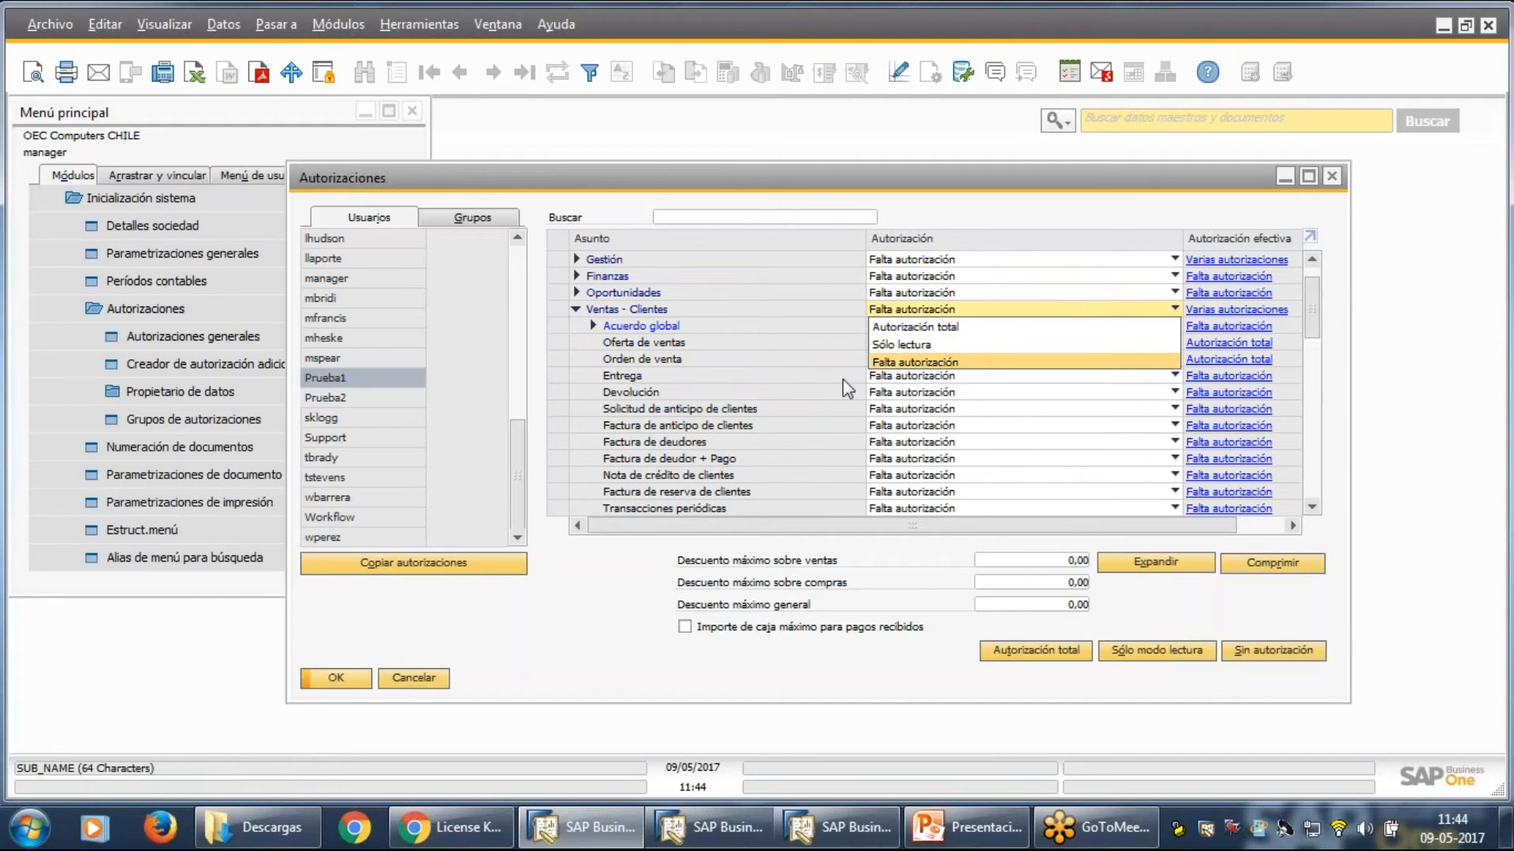
left_click(556, 393)
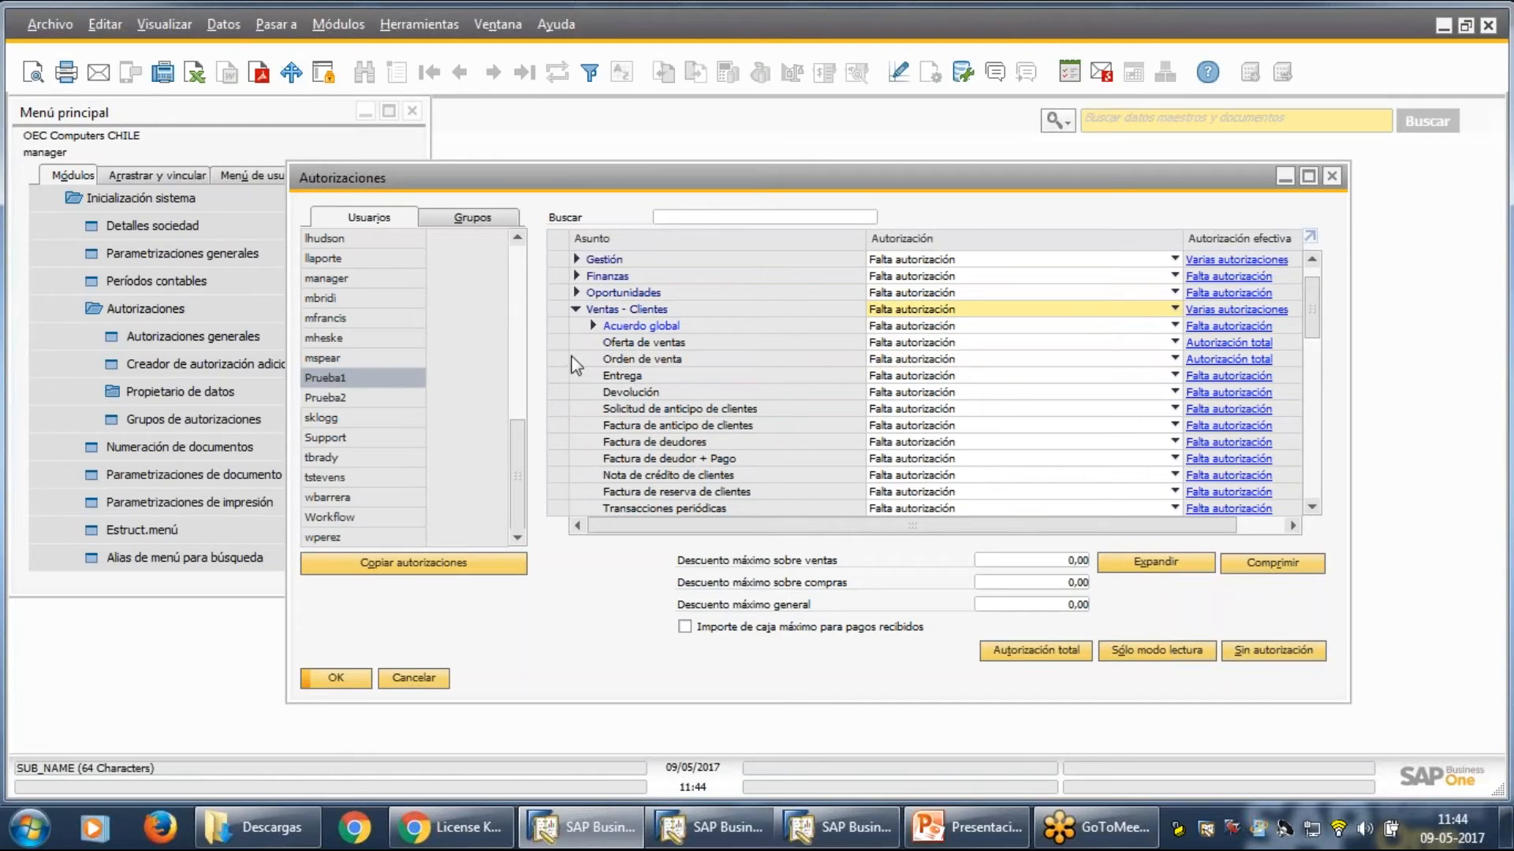
left_click(577, 310)
Display and review Prueba2's module authorizations, and move the Autorizaciones window clear of the main menu.
left_click(396, 405)
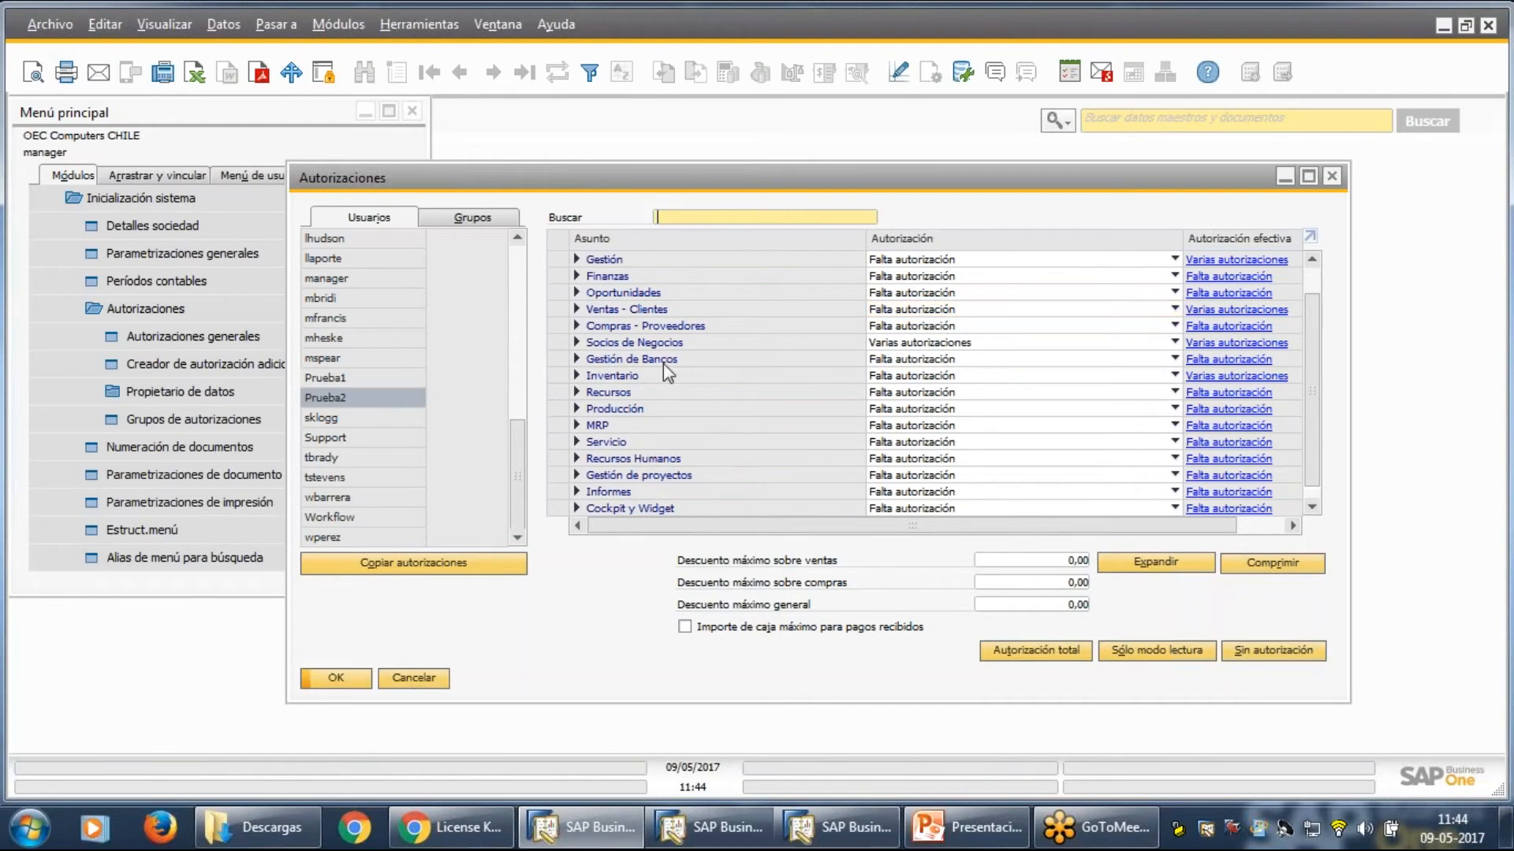
scroll(703, 417, "down", 1)
scroll(685, 325, "up", 3)
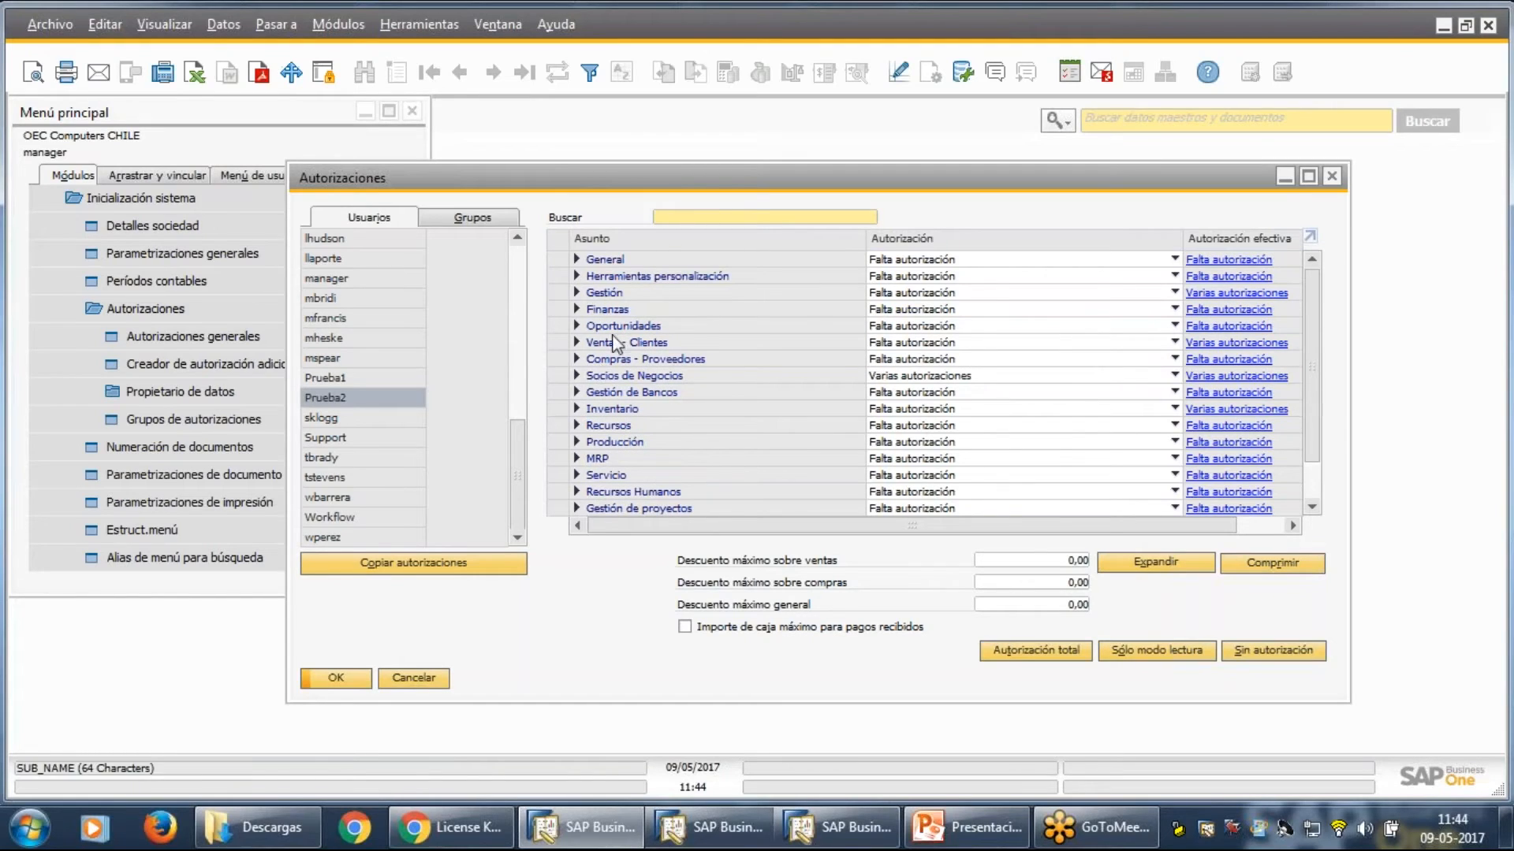
left_click_drag(1223, 190, 1347, 179)
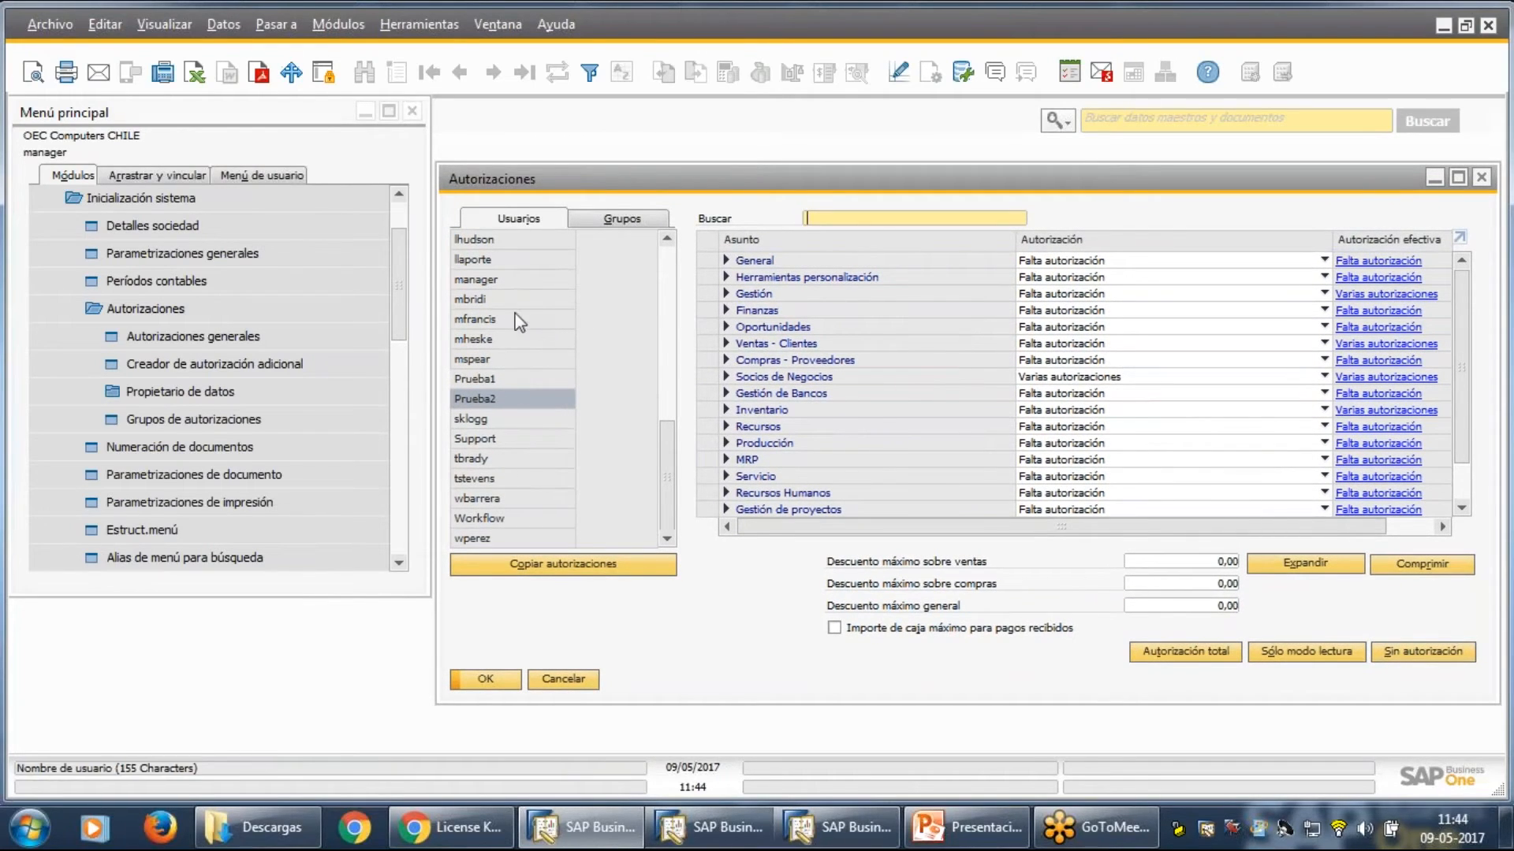
Switch the authorizations view to groups and display the authorizations of the Ventas group.
left_click(623, 223)
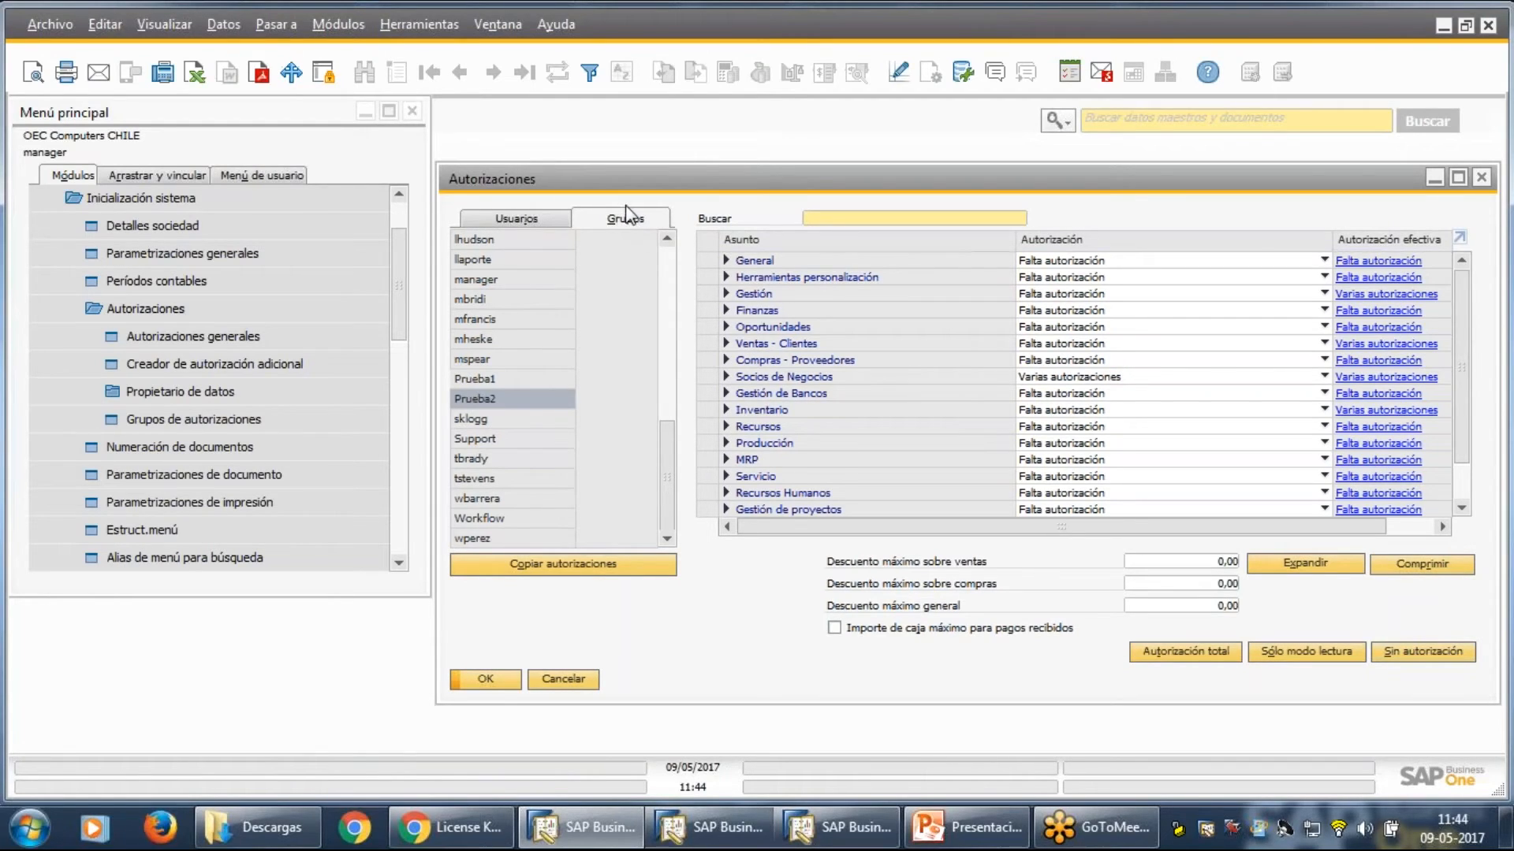
mouse_move(804, 188)
left_mouse_down()
mouse_move(800, 175)
mouse_move(818, 190)
left_mouse_up()
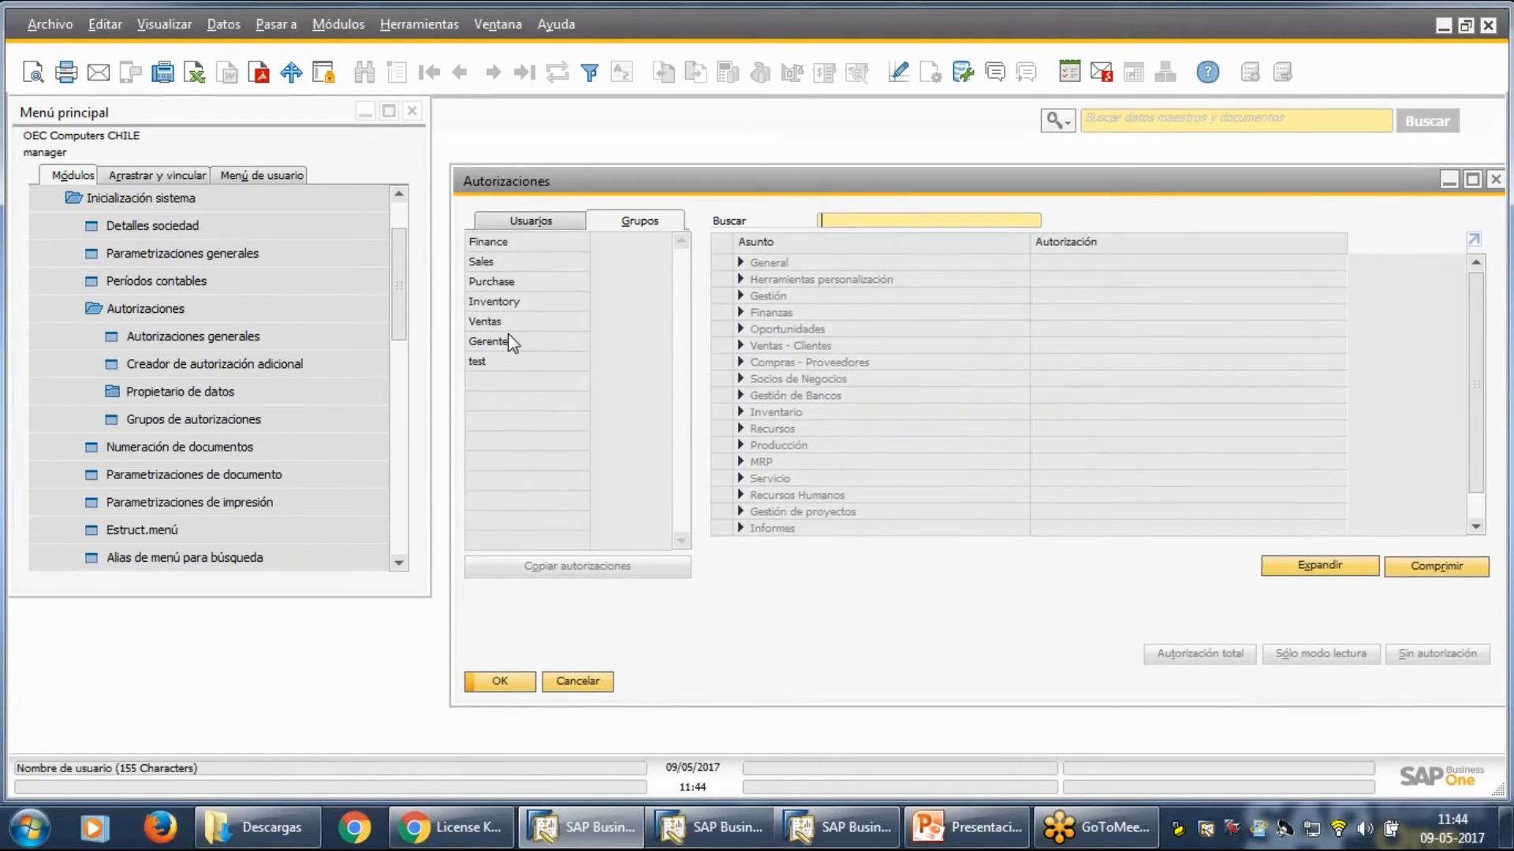
left_click(505, 325)
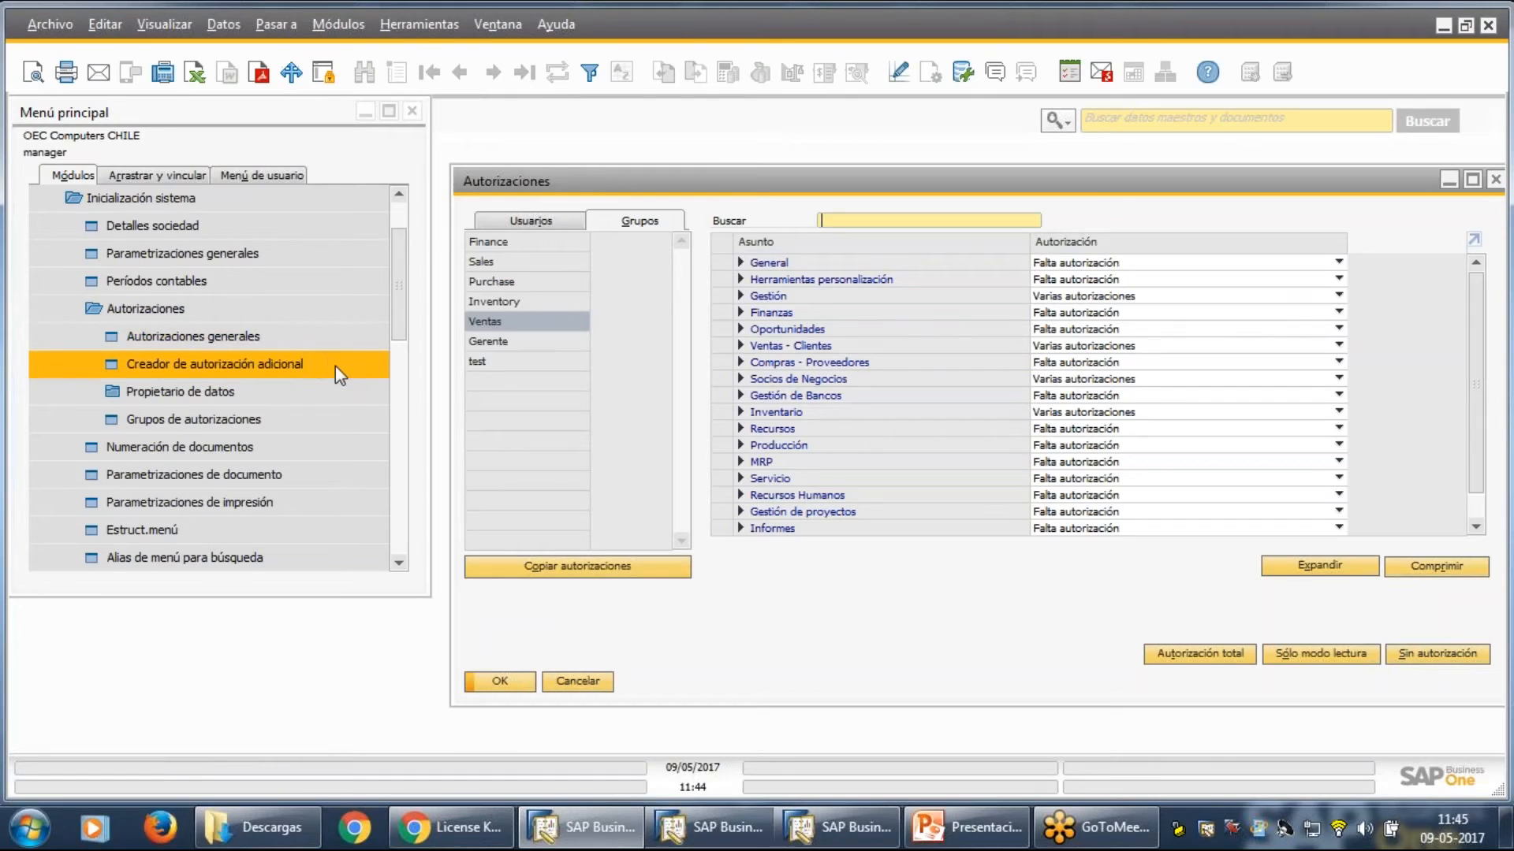
Open Grupos de autorizaciones and close the general Autorizaciones window.
left_click(227, 413)
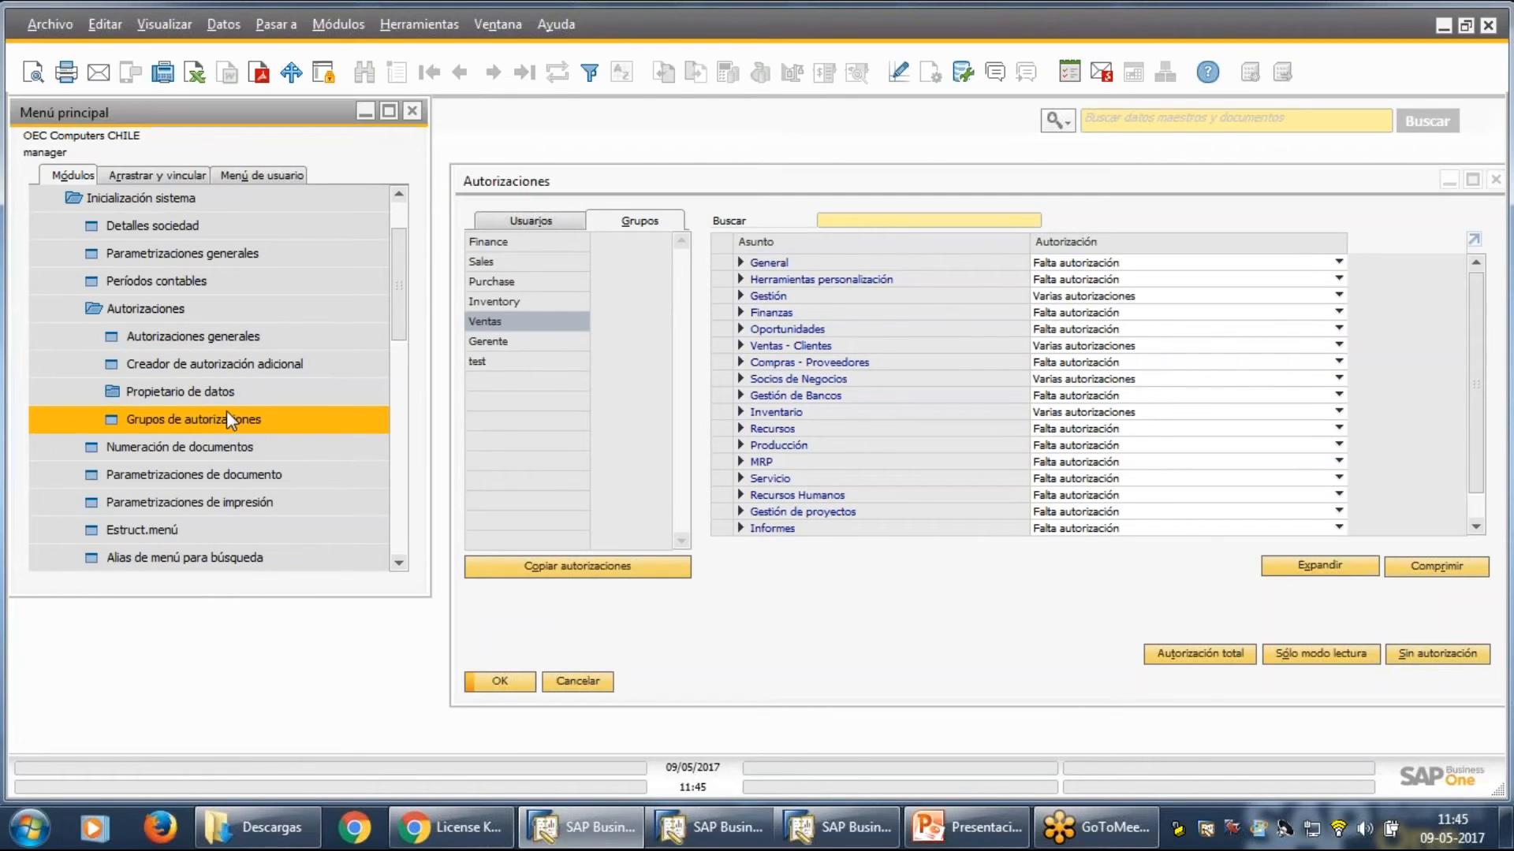
left_click(1495, 180)
left_click(581, 473)
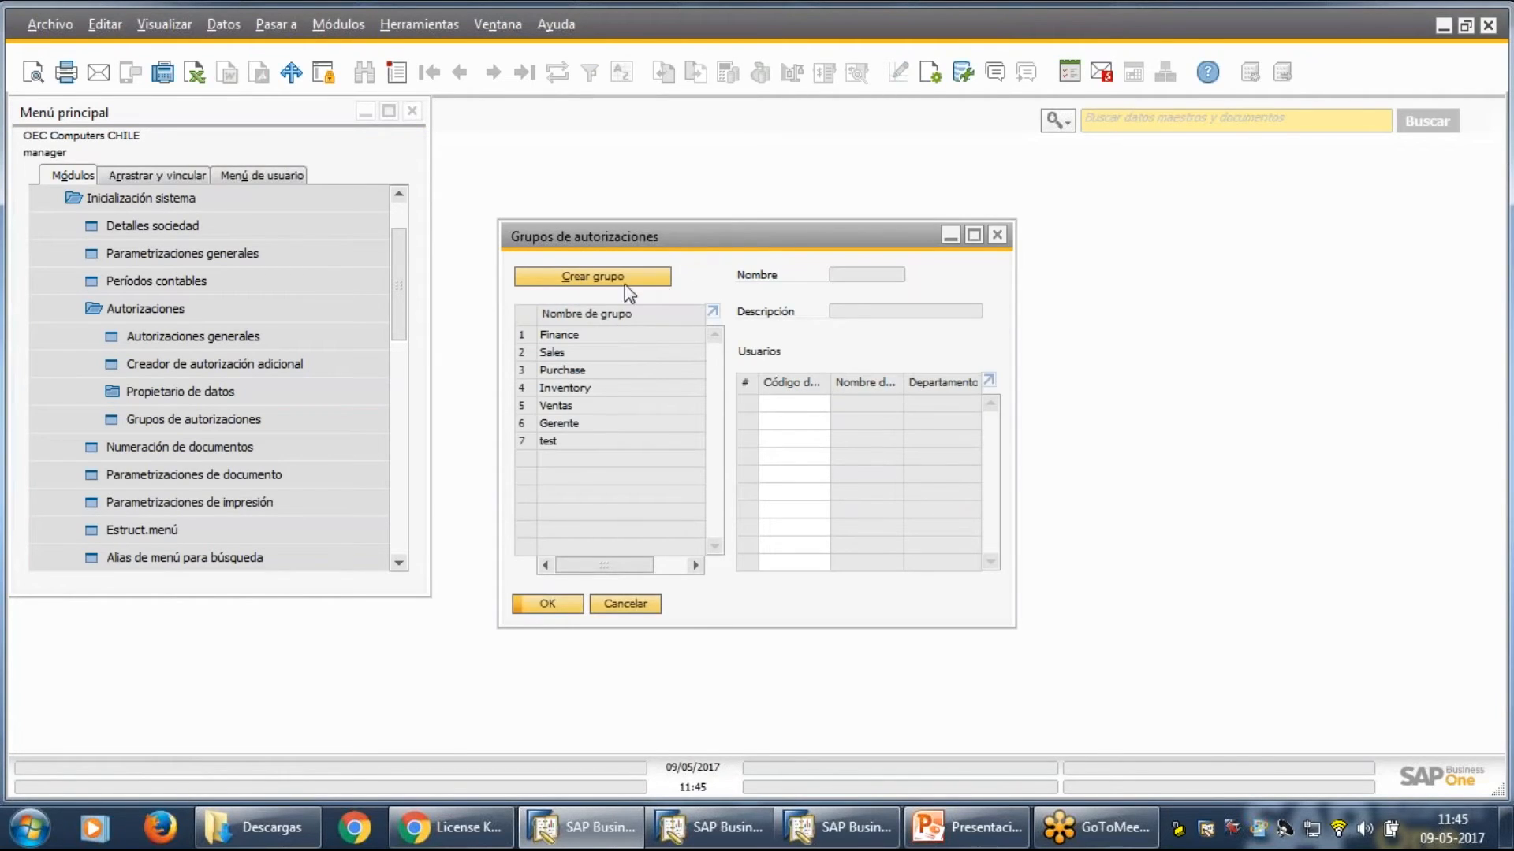
Create an authorization group with the name PRUEBA1 and the description PRUEBA1.
left_click(600, 281)
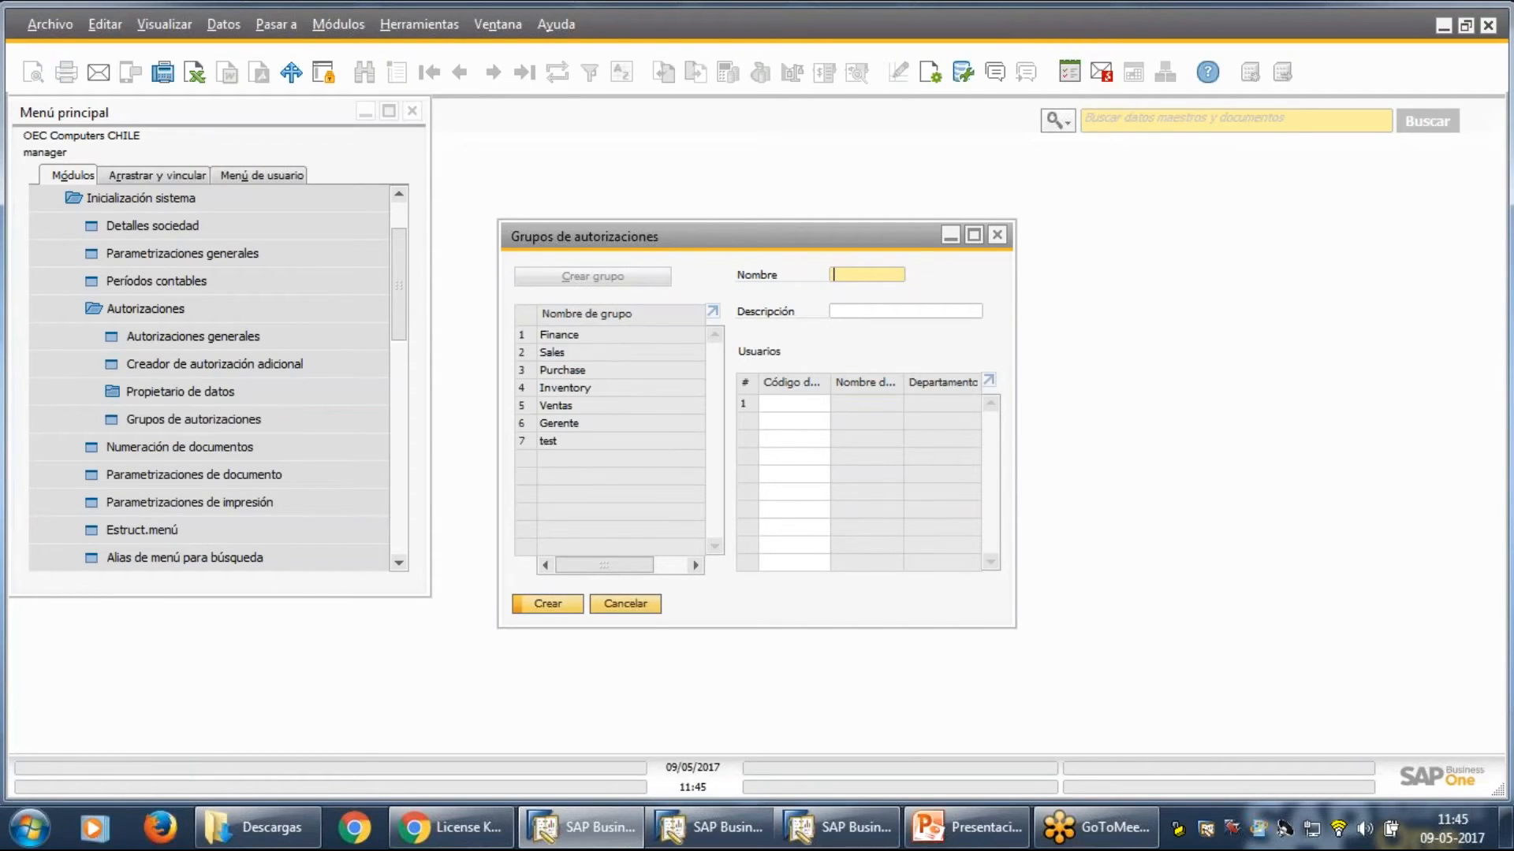
type("PRUEBA1")
key("Tab")
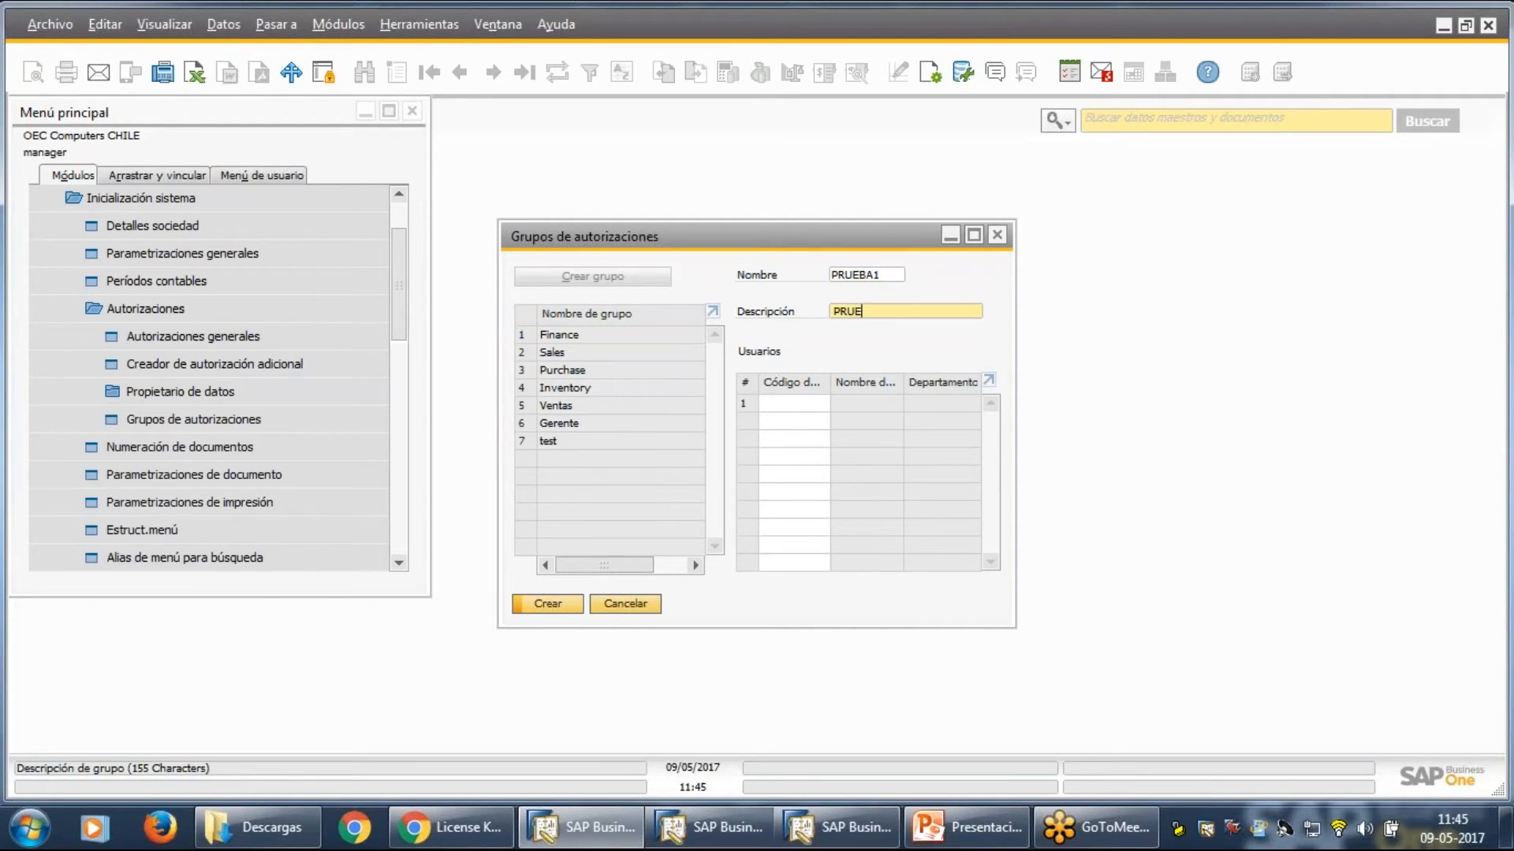
type("PRUEBA1")
left_click(555, 605)
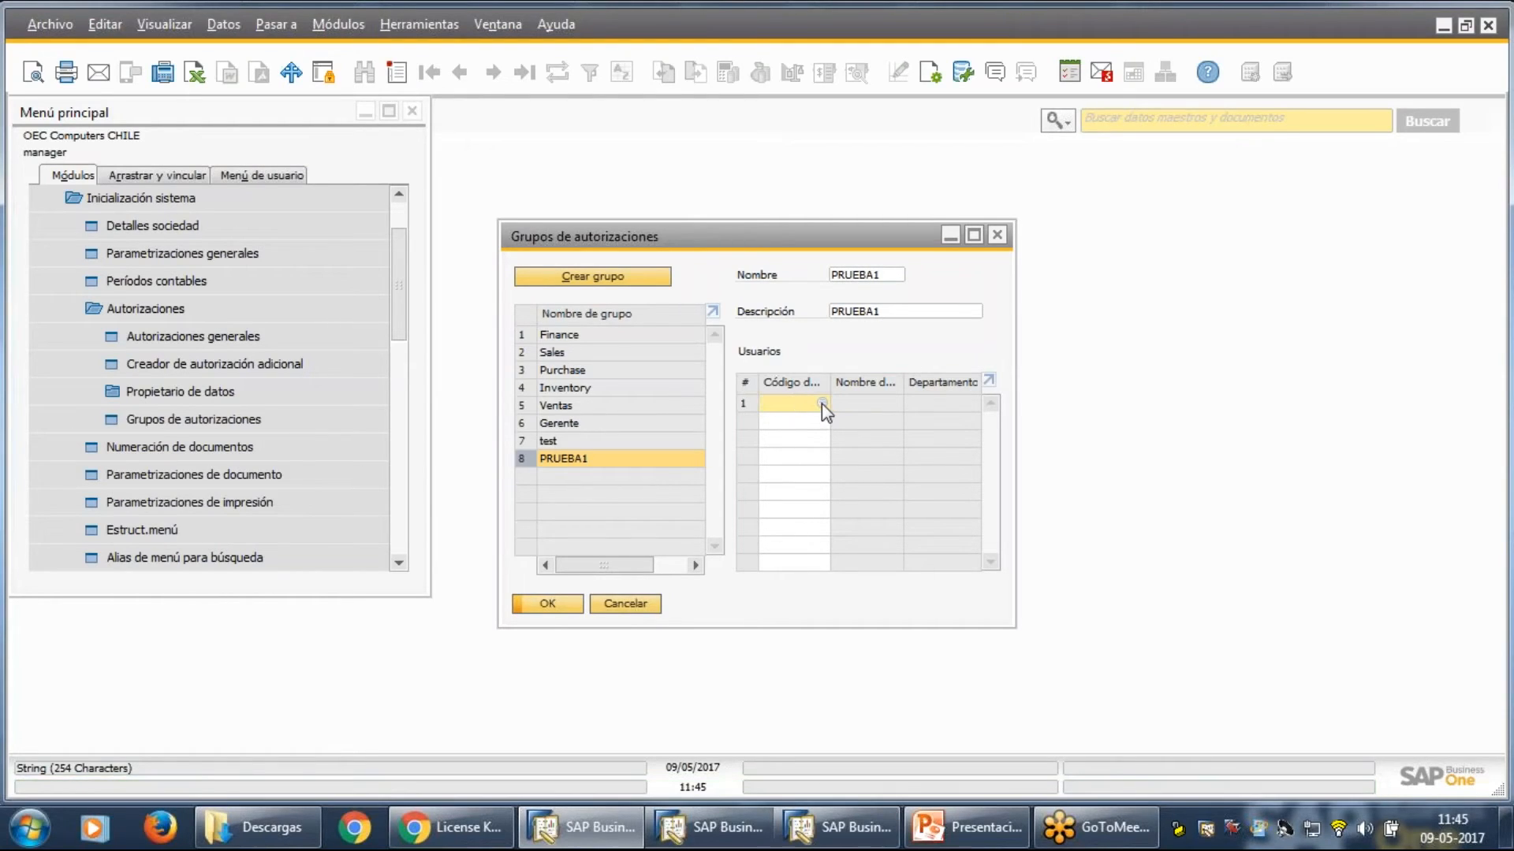
Add the employee from the RRHH department as a user of the PRUEBA1 group, save the group and close Grupos de autorizaciones.
left_click(822, 404)
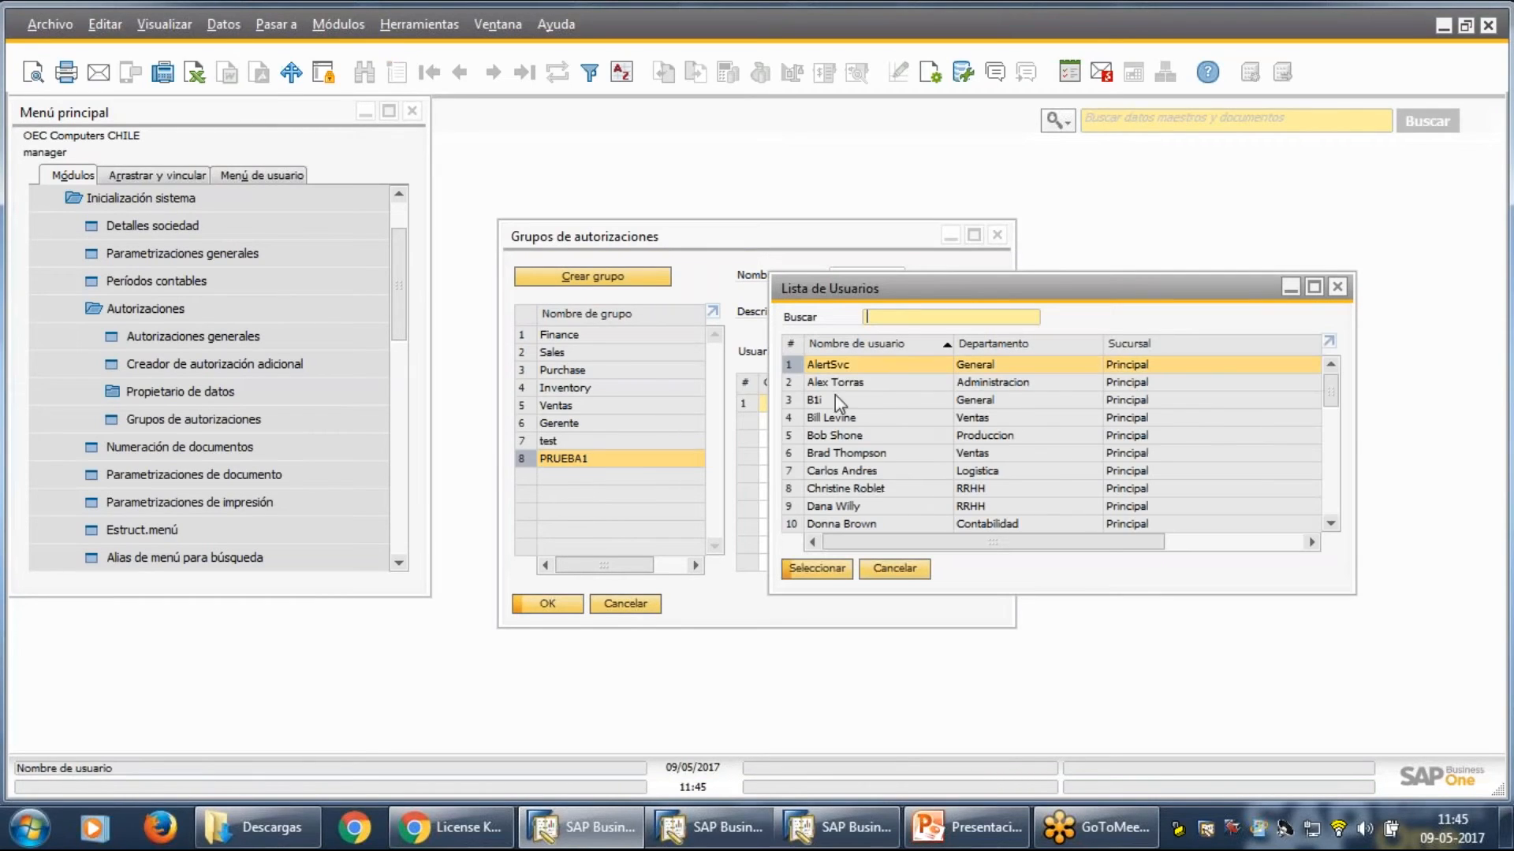
scroll(938, 409, "down", 3)
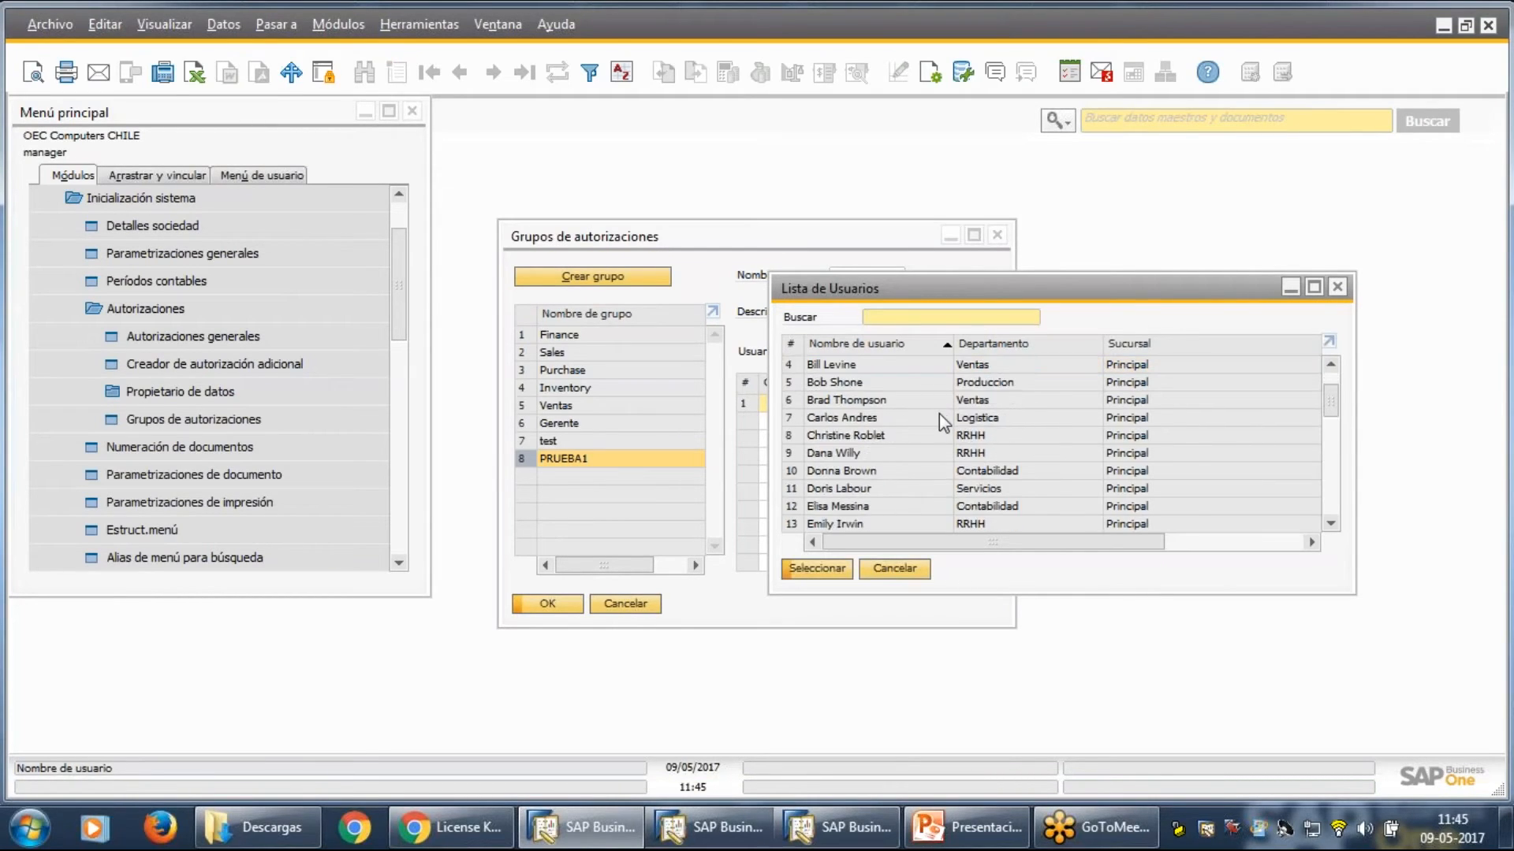
left_click(847, 418)
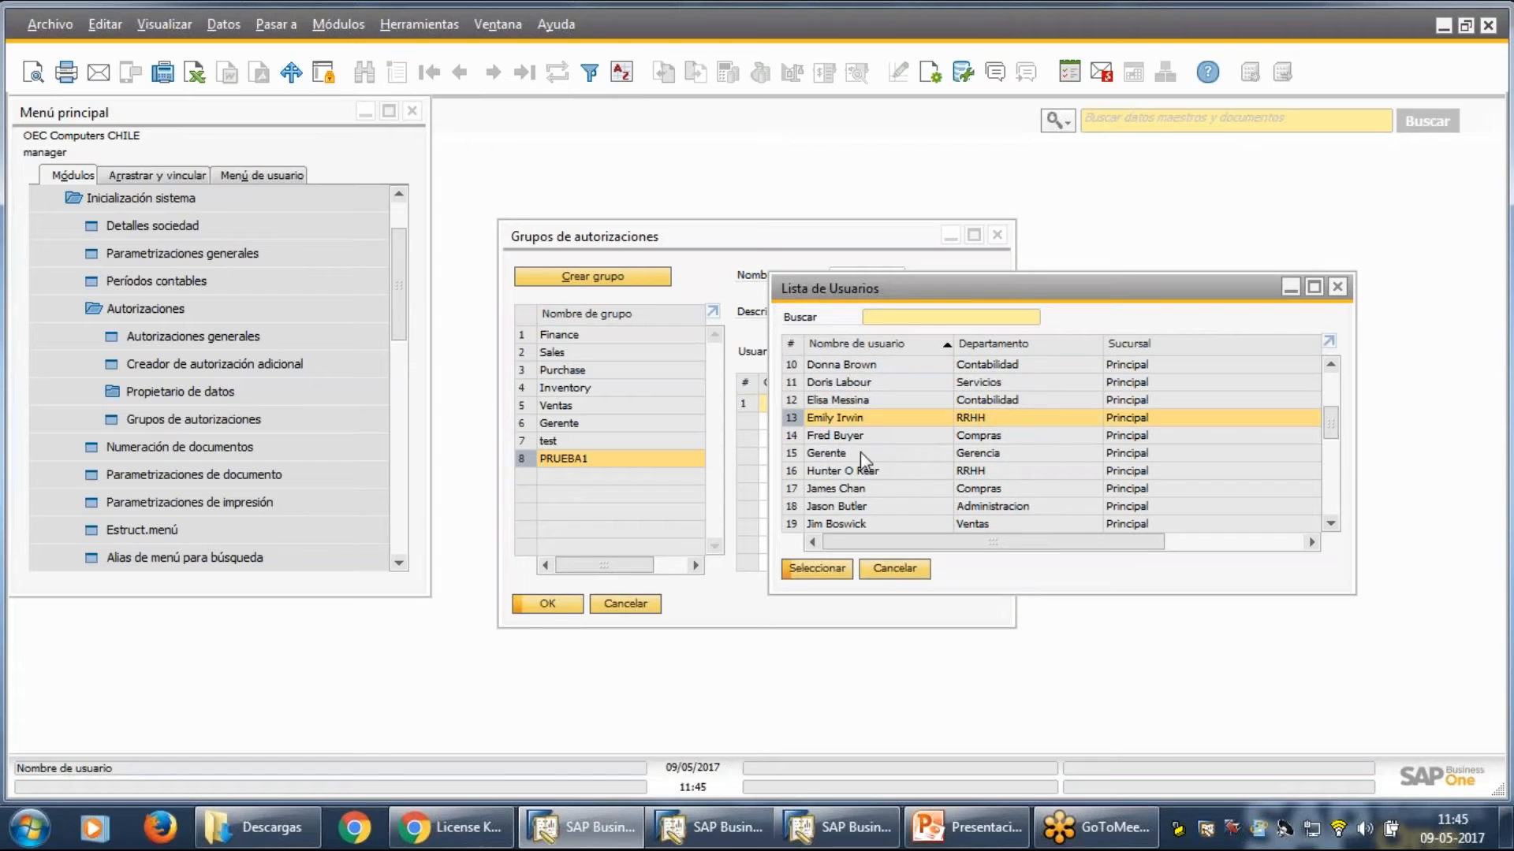
left_click(817, 568)
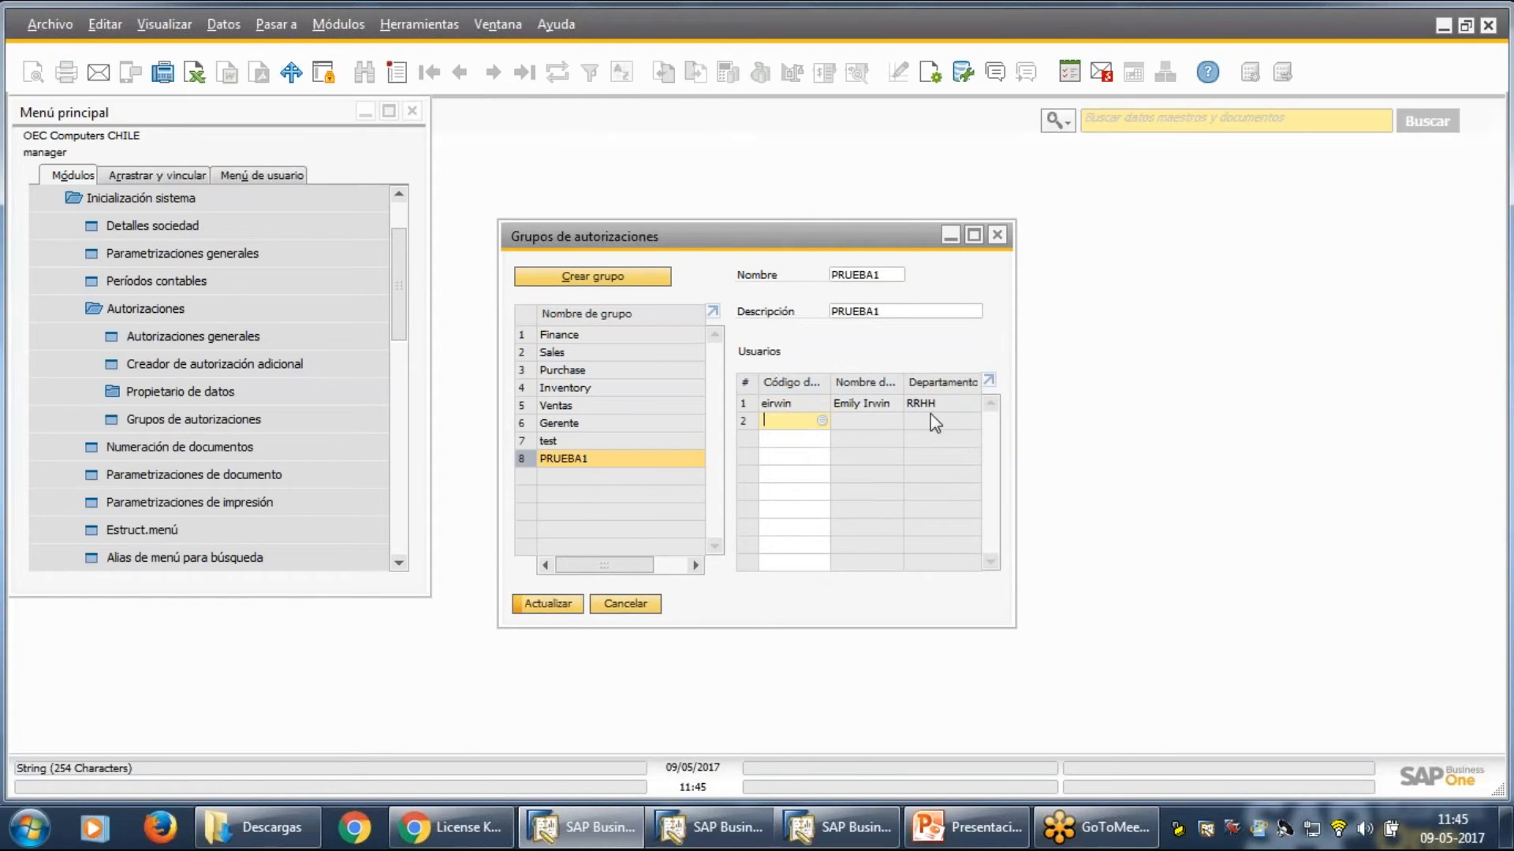
left_click(551, 604)
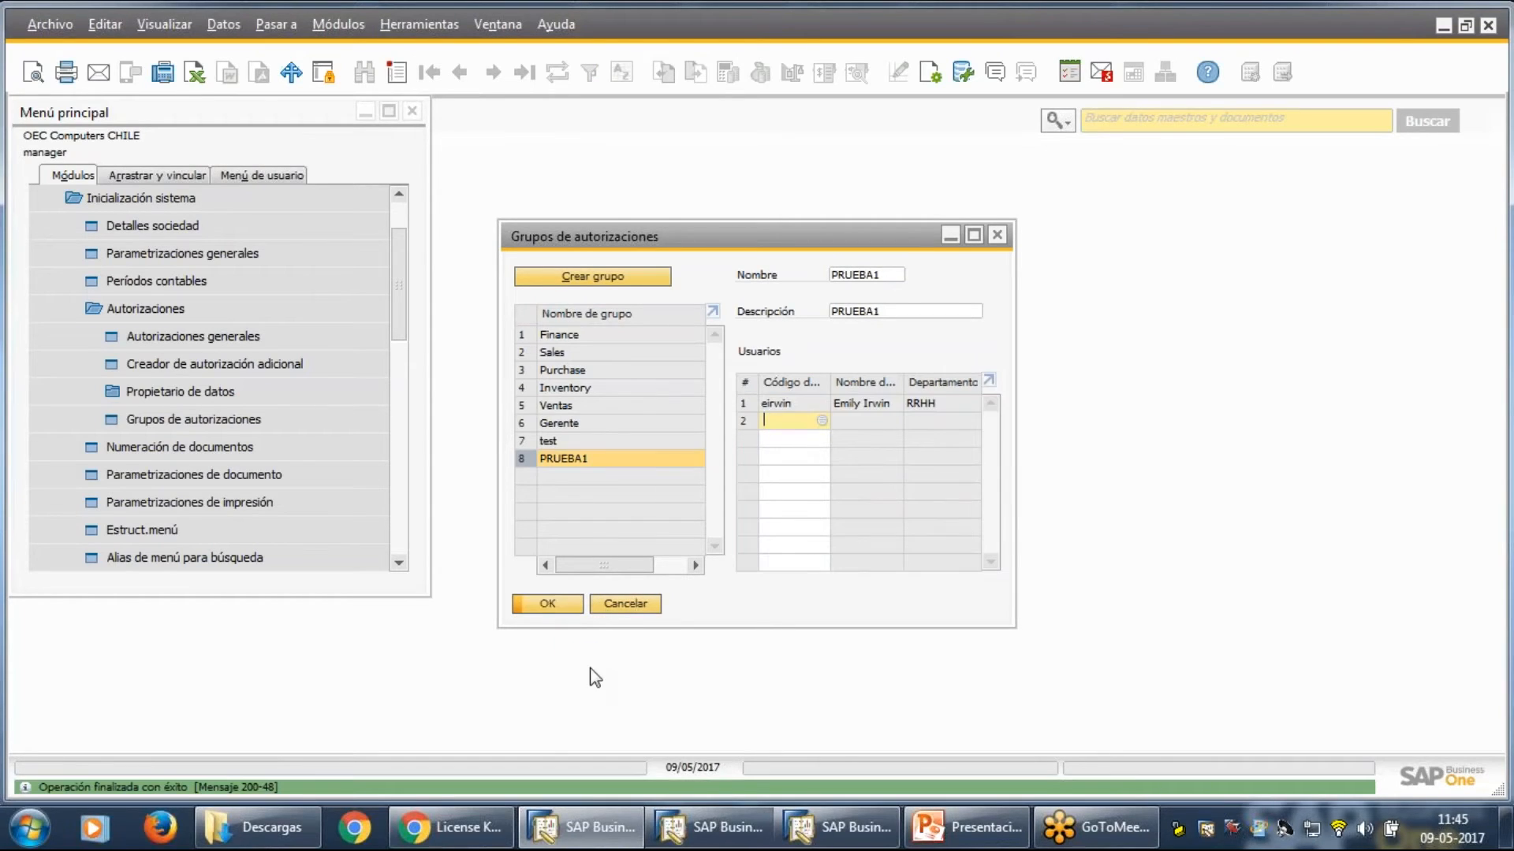
left_click(560, 605)
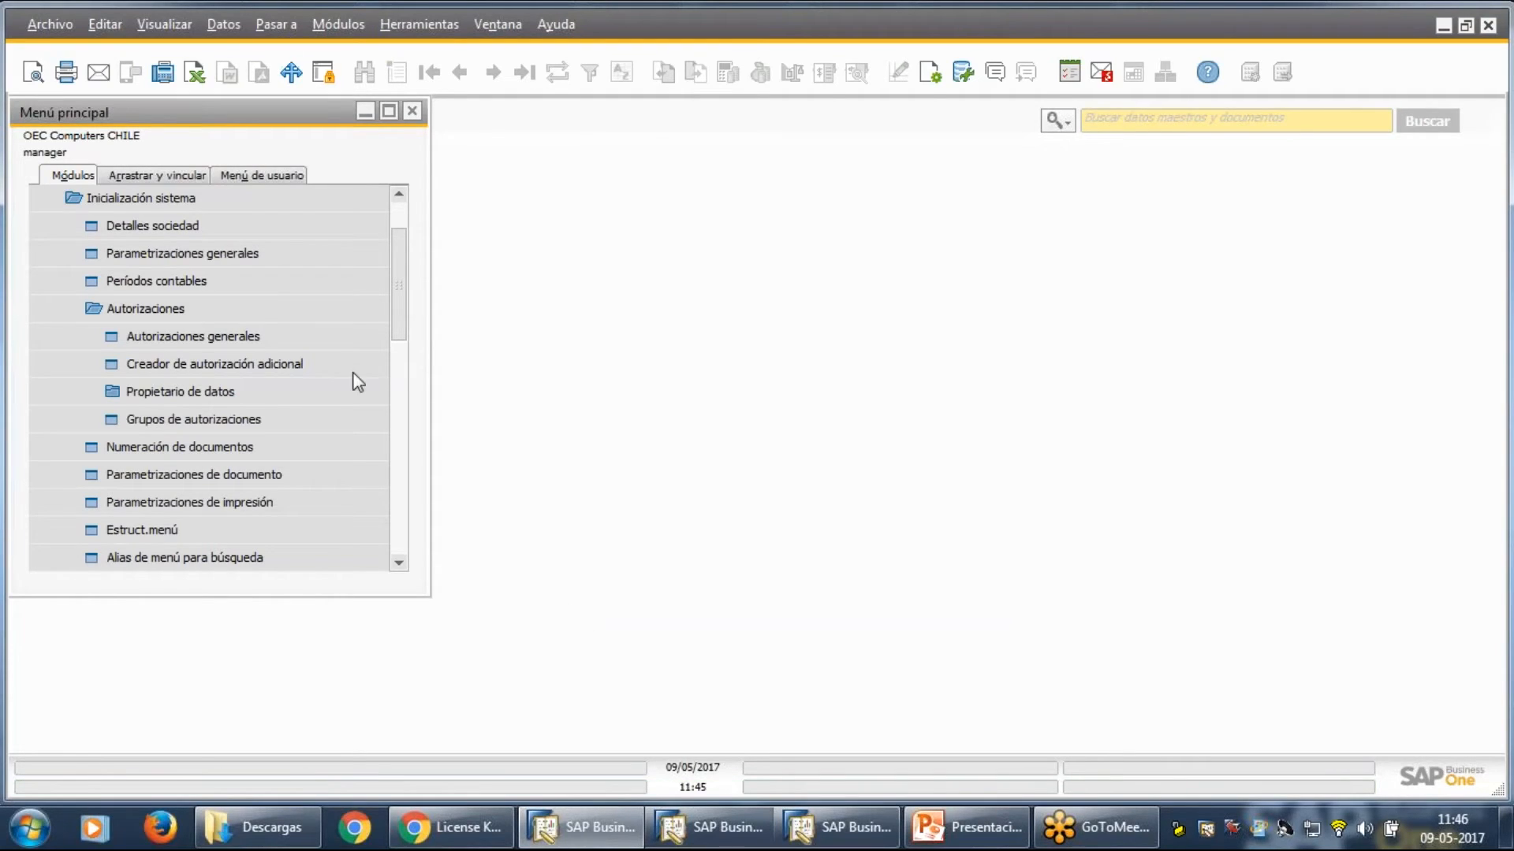
Collapse the Autorizaciones and Inicialización sistema folders and open Usuarios from the general definitions.
left_click(243, 309)
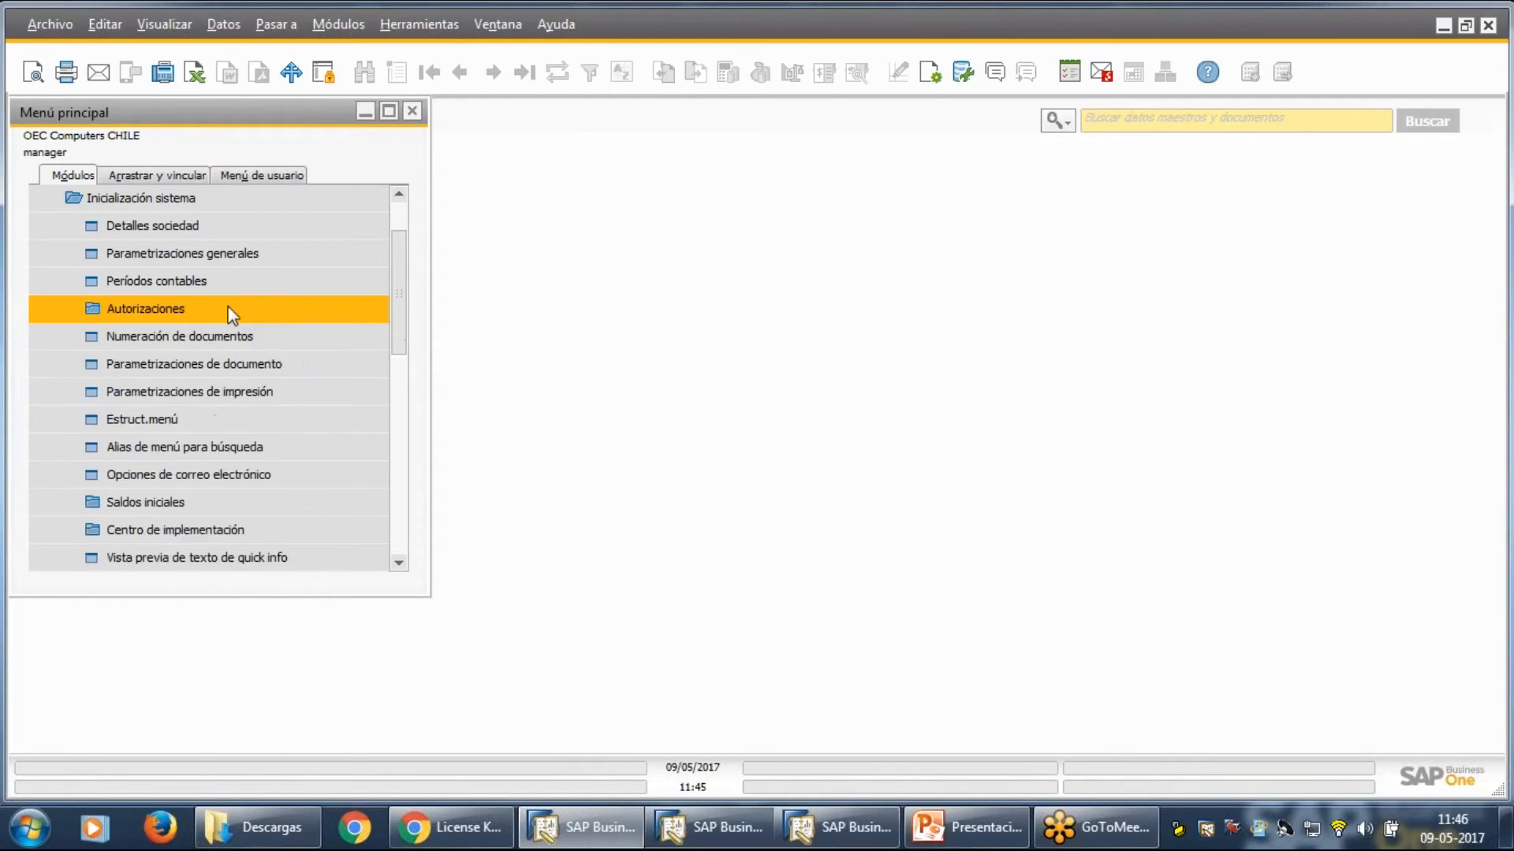
left_click(218, 202)
scroll(201, 252, "up", 3)
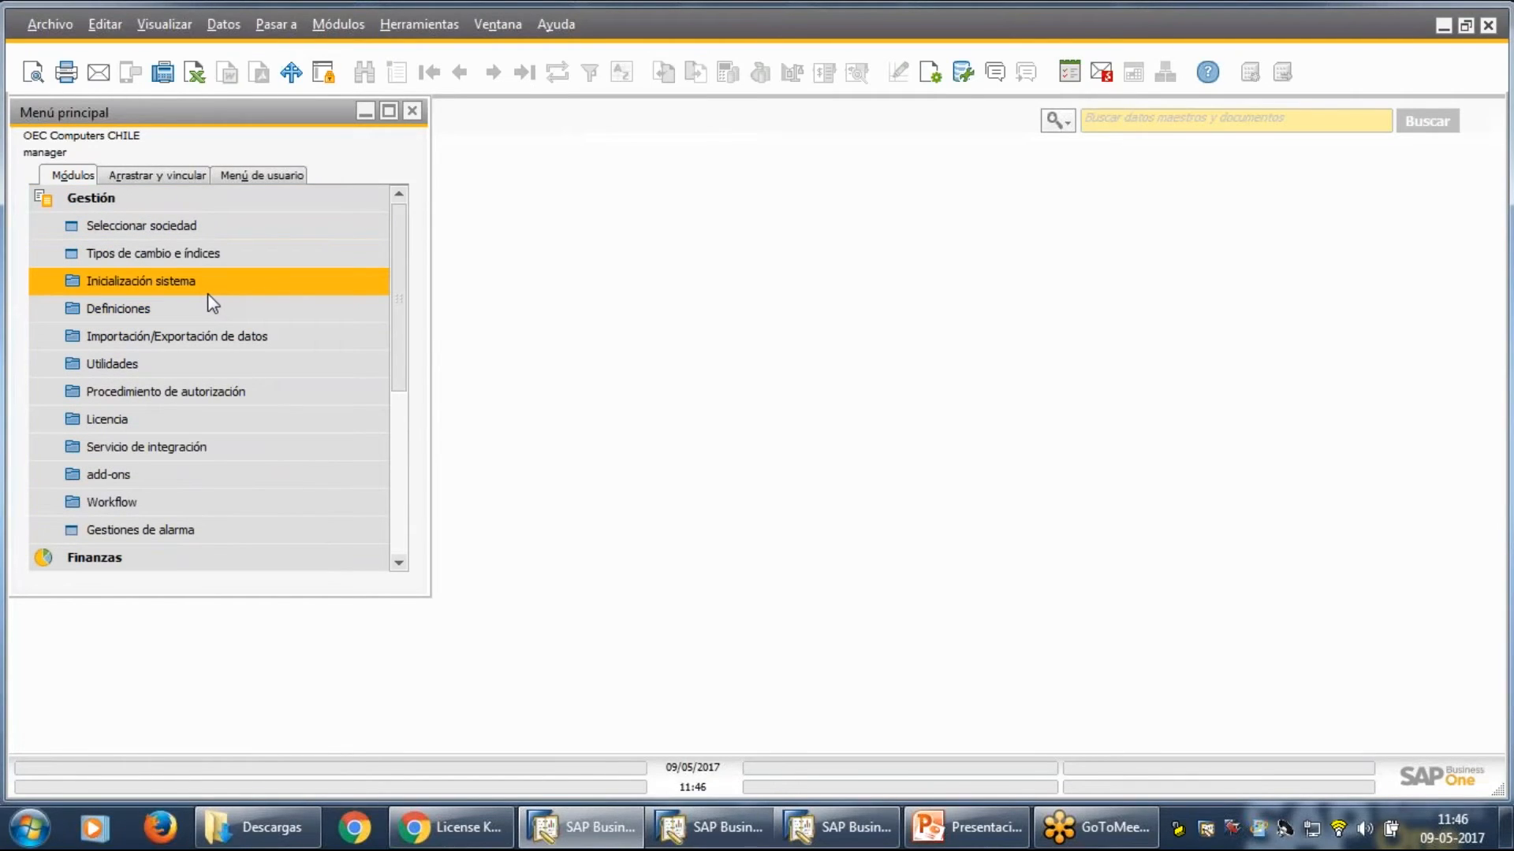
left_click(192, 309)
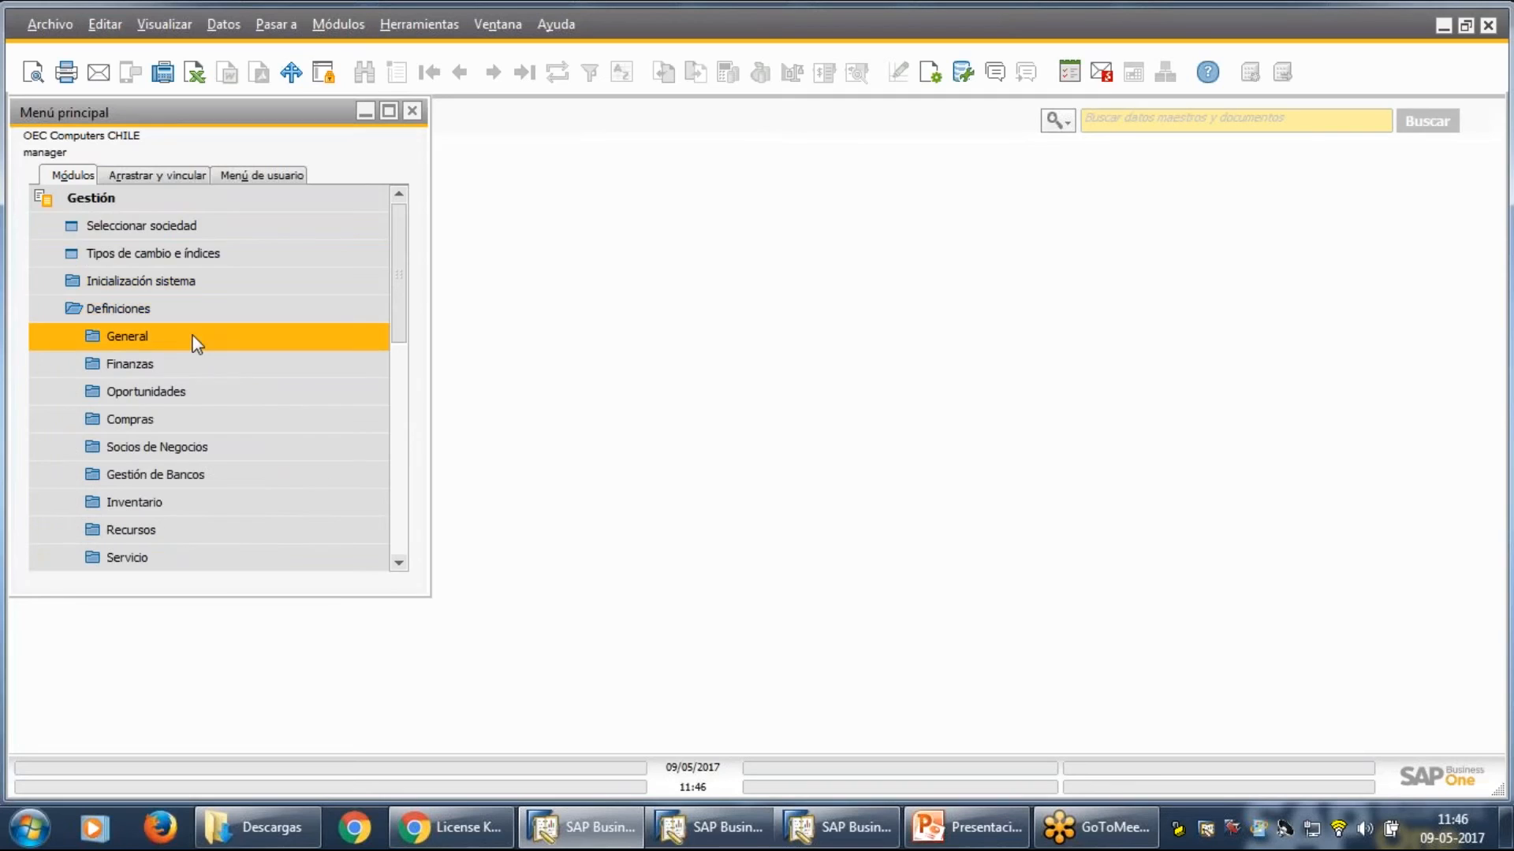
left_click(193, 334)
left_click(190, 227)
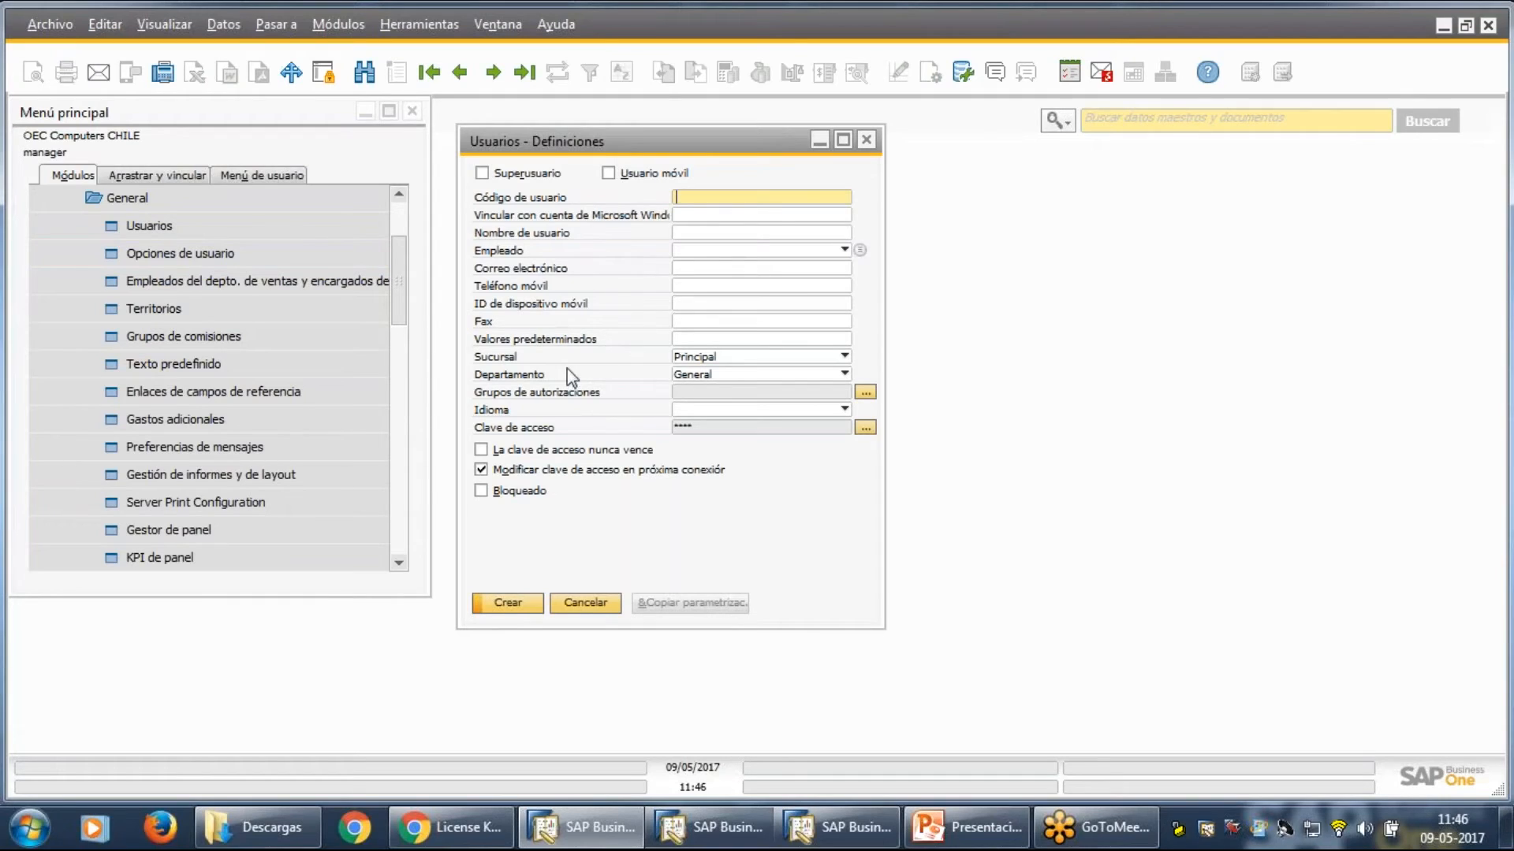
Assign the Ventas authorization group to the blank new user record and save the group selection.
left_click(864, 392)
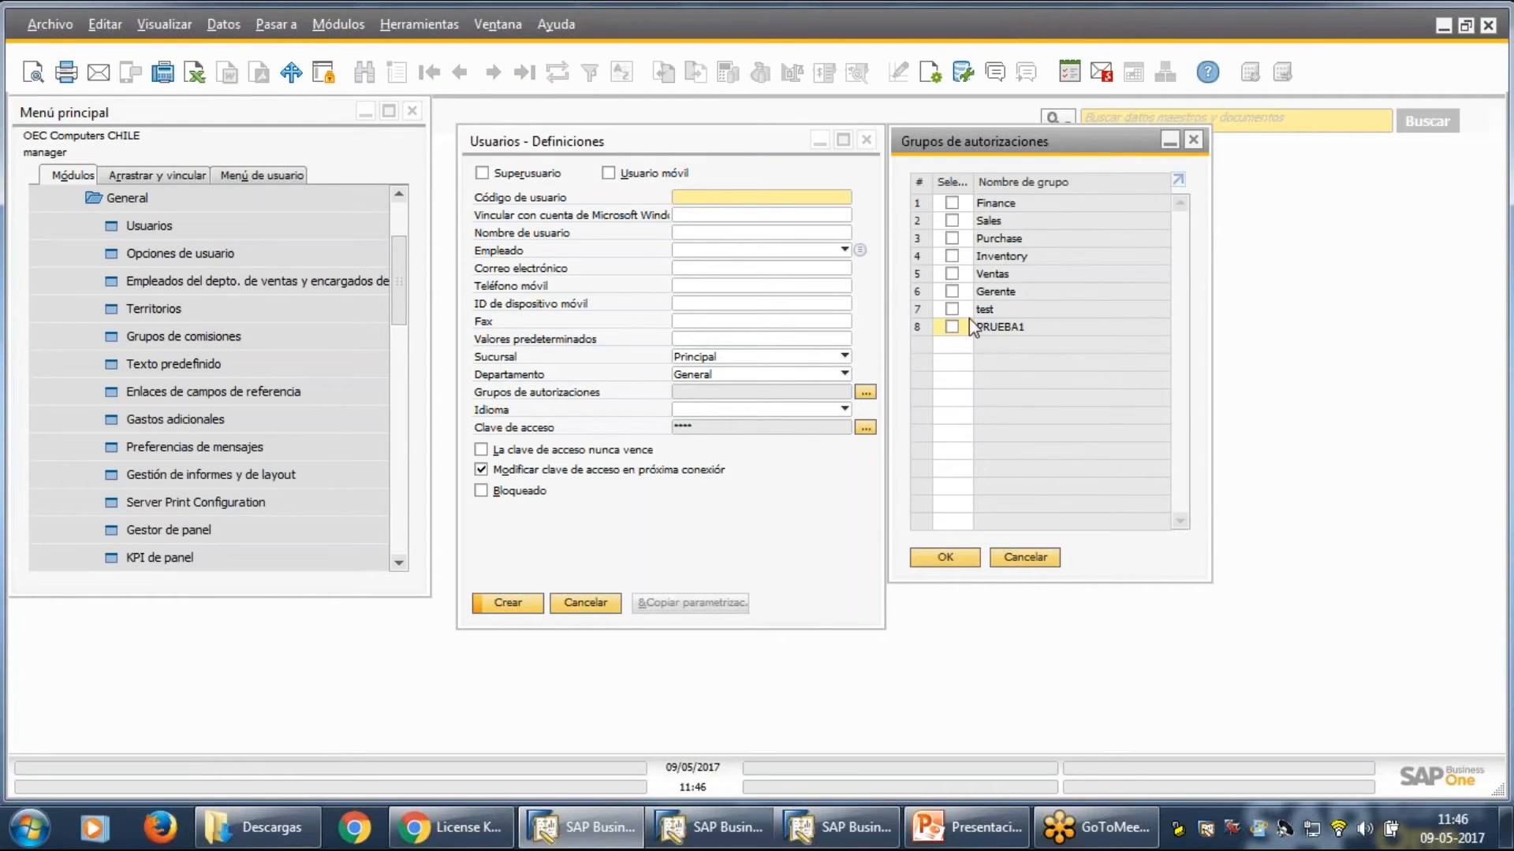
left_click(952, 274)
left_click(1193, 140)
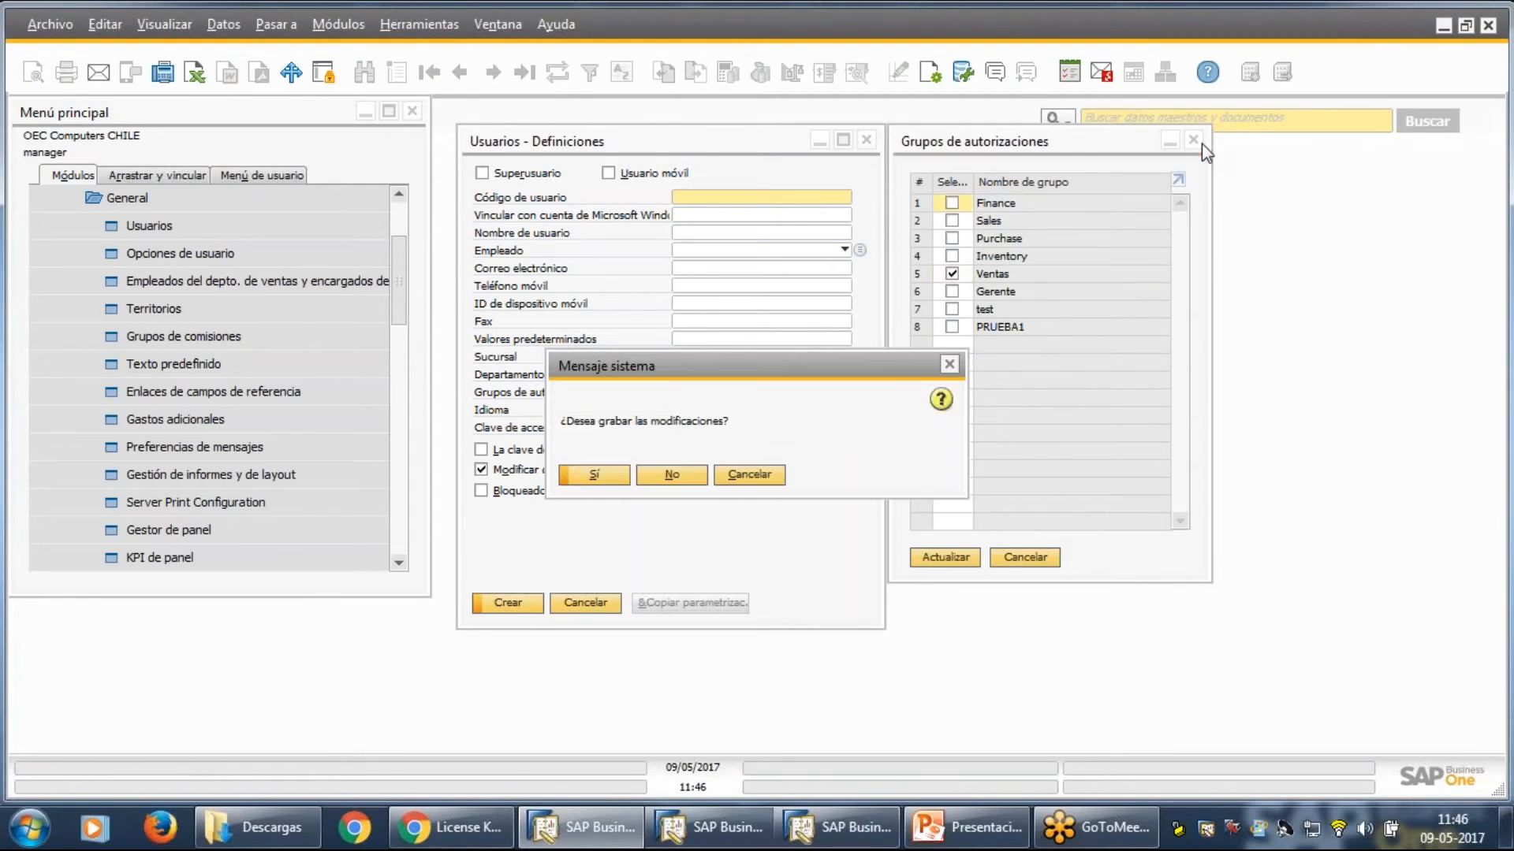
left_click(609, 472)
Find the user with code Prueba1, review the authorization groups assigned to it, and close the user windows.
left_click(363, 73)
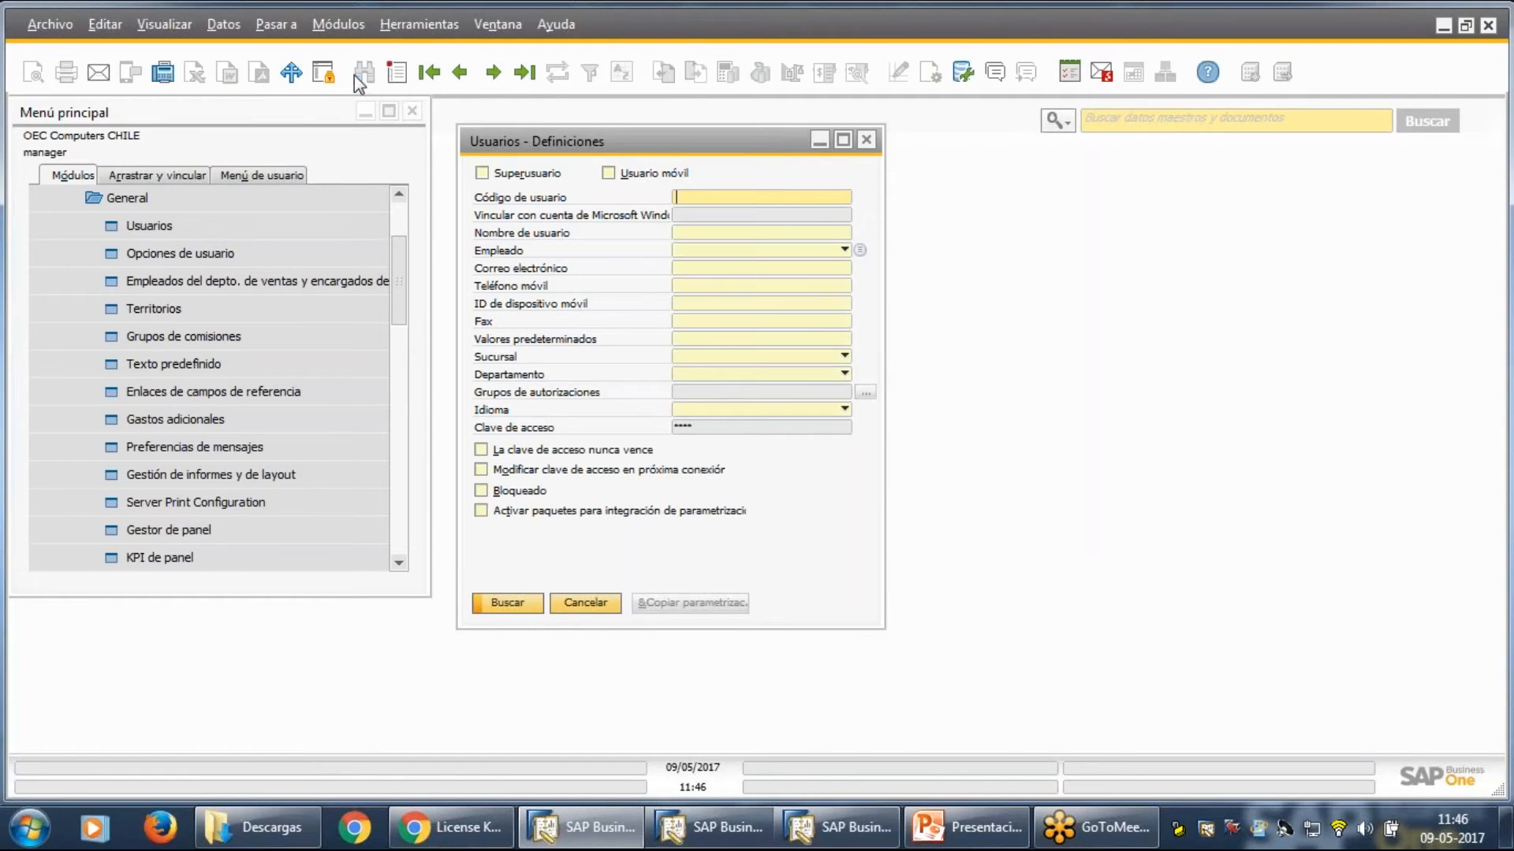
left_click(695, 192)
type("prueba")
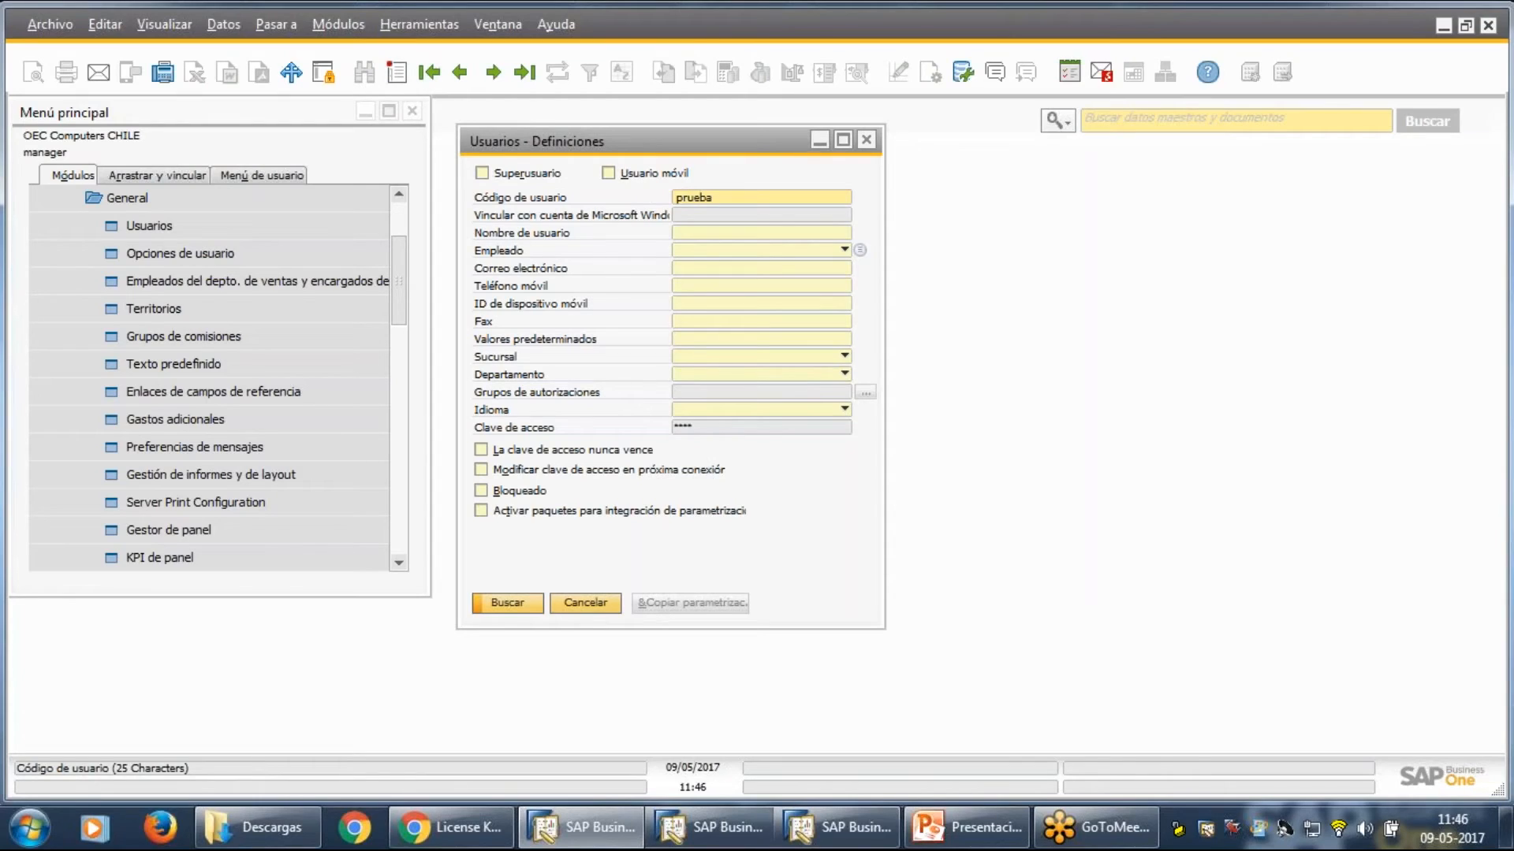
type("1")
key("Return")
left_click(865, 393)
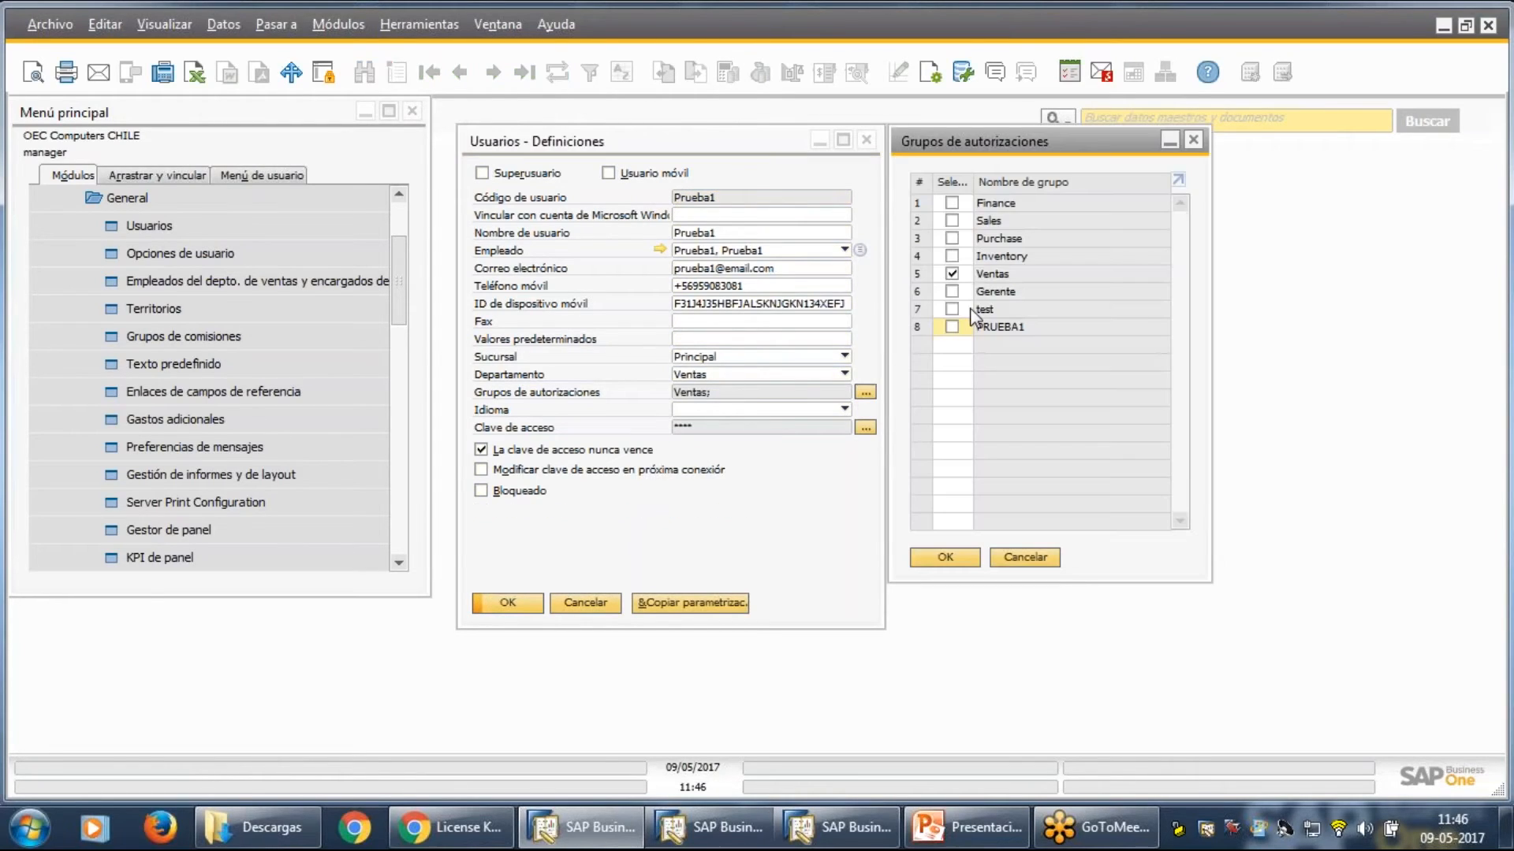
left_click(1194, 140)
left_click(867, 141)
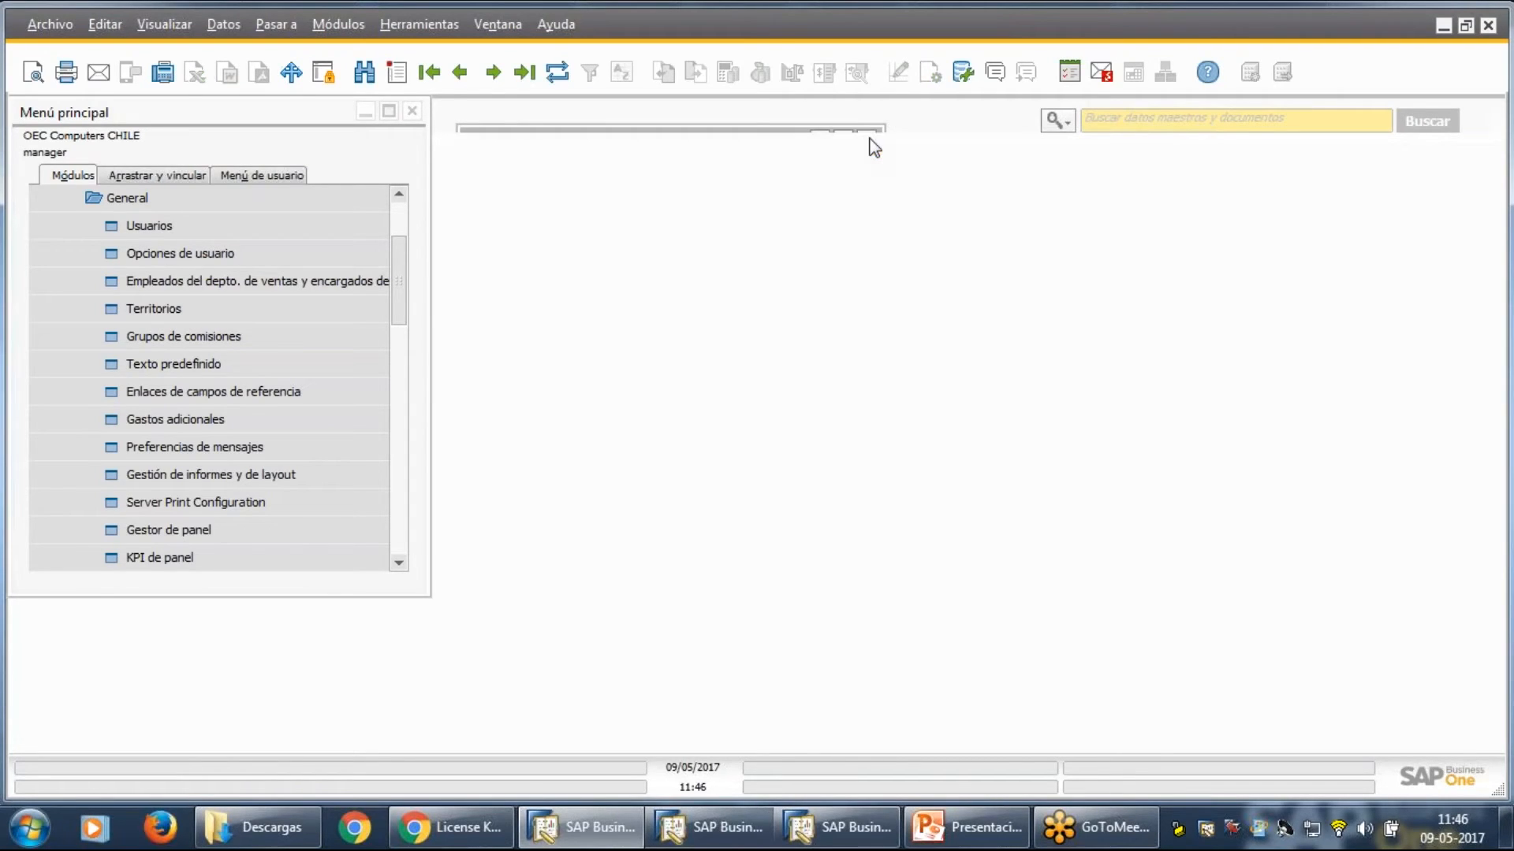
Open Autorizaciones generales under Inicialización sistema, view the list of authorization groups, and close the window.
scroll(174, 271, "up", 2)
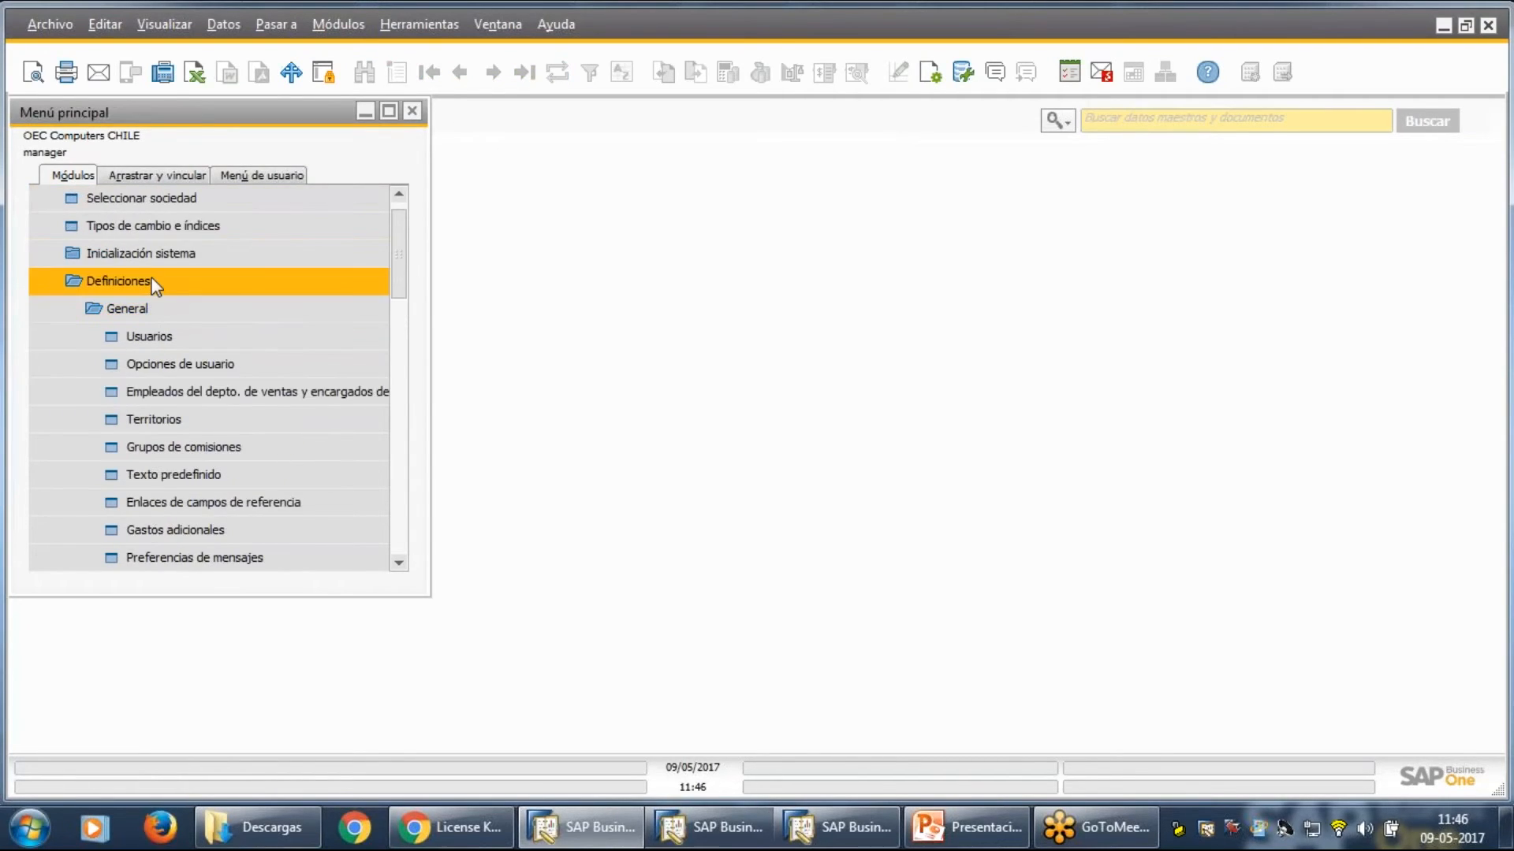
left_click(156, 283)
left_click(177, 205)
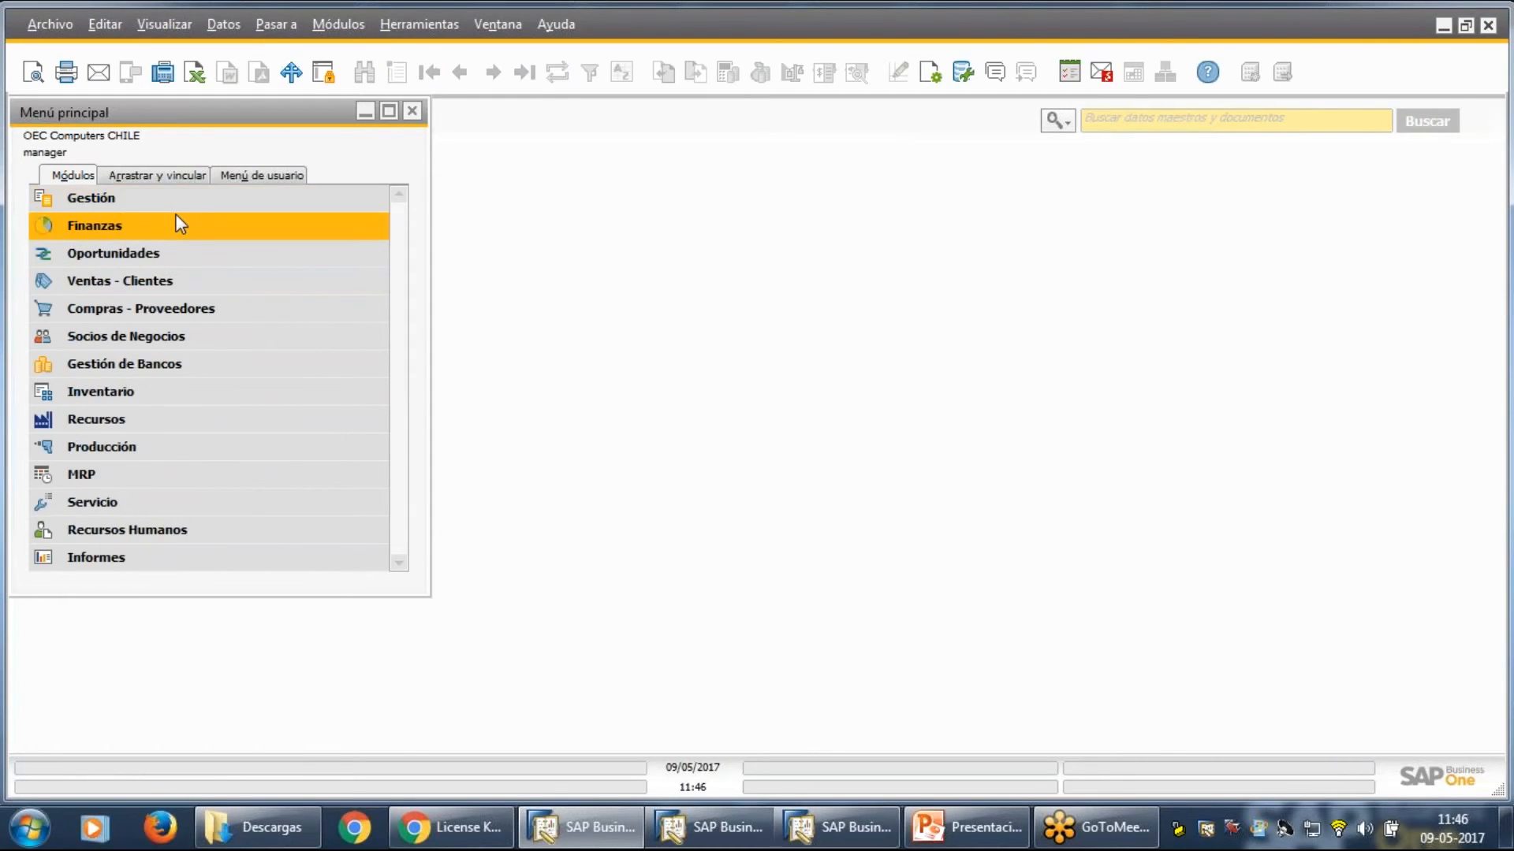
left_click(178, 203)
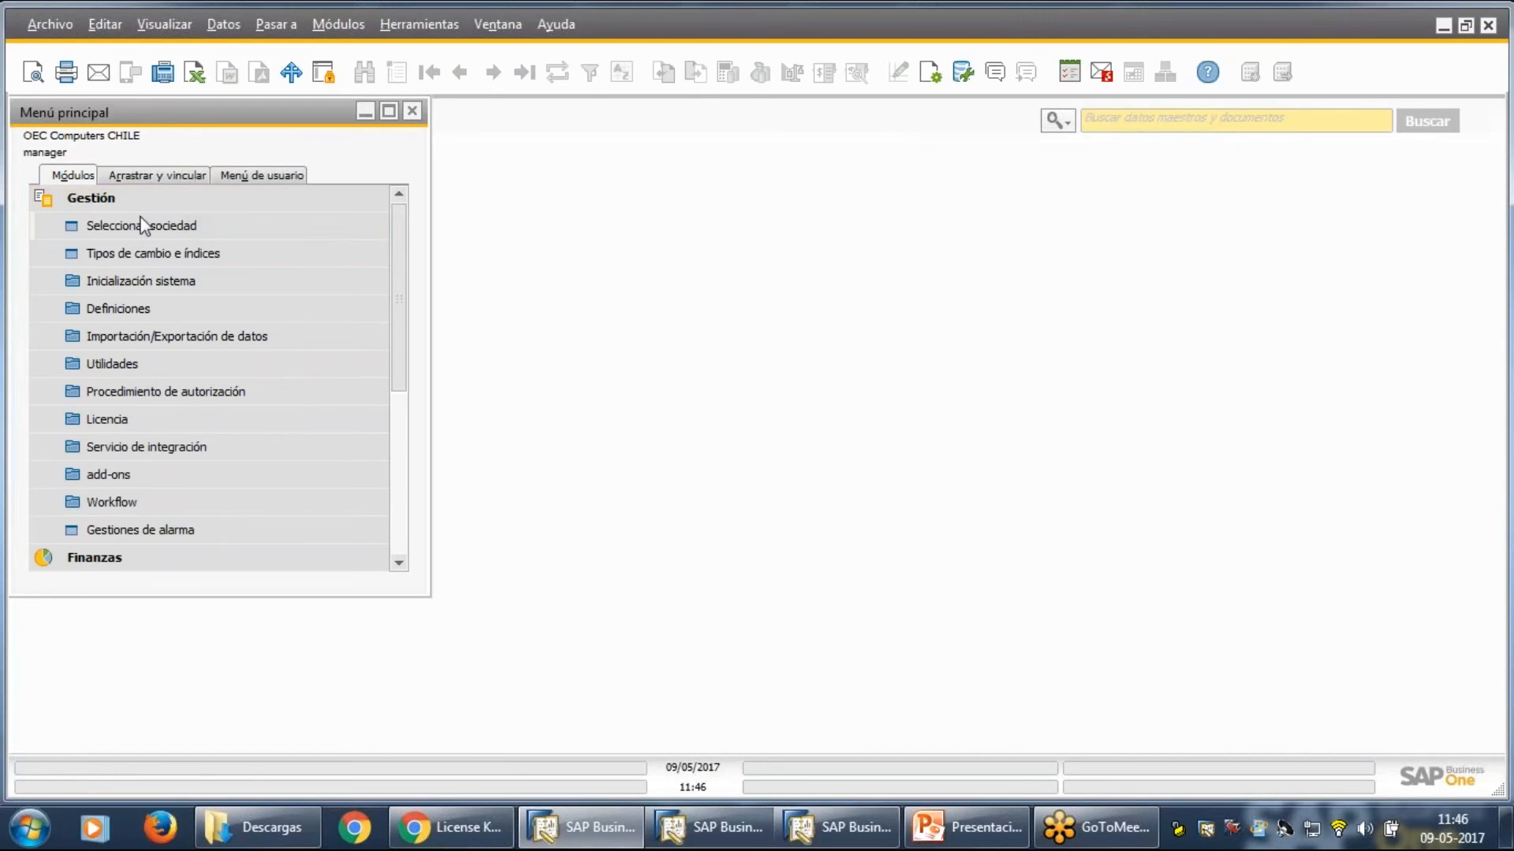
left_click(220, 305)
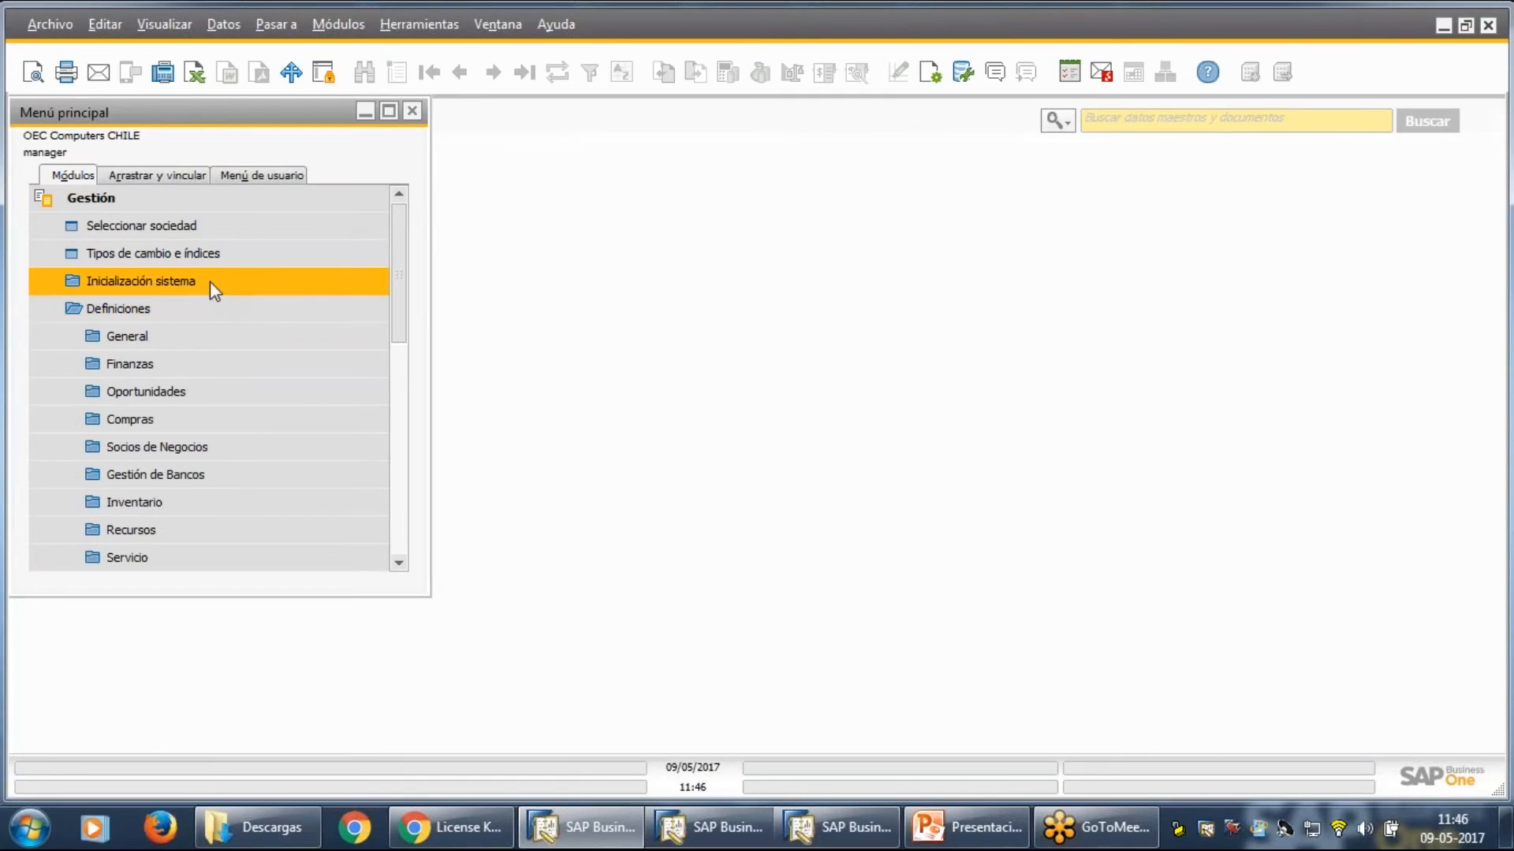
left_click(150, 311)
left_click(149, 284)
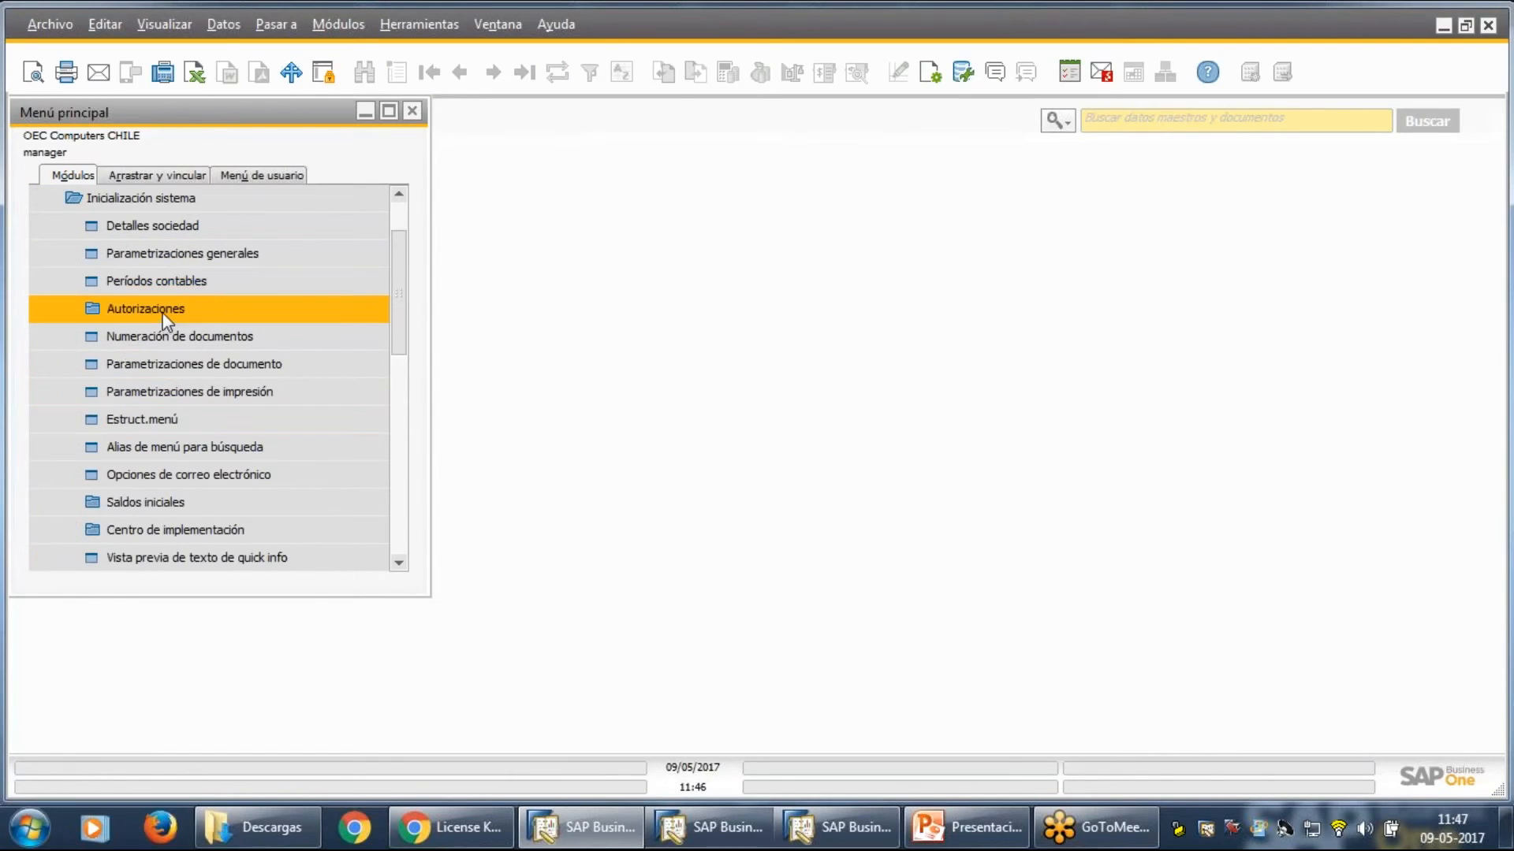
left_click(158, 314)
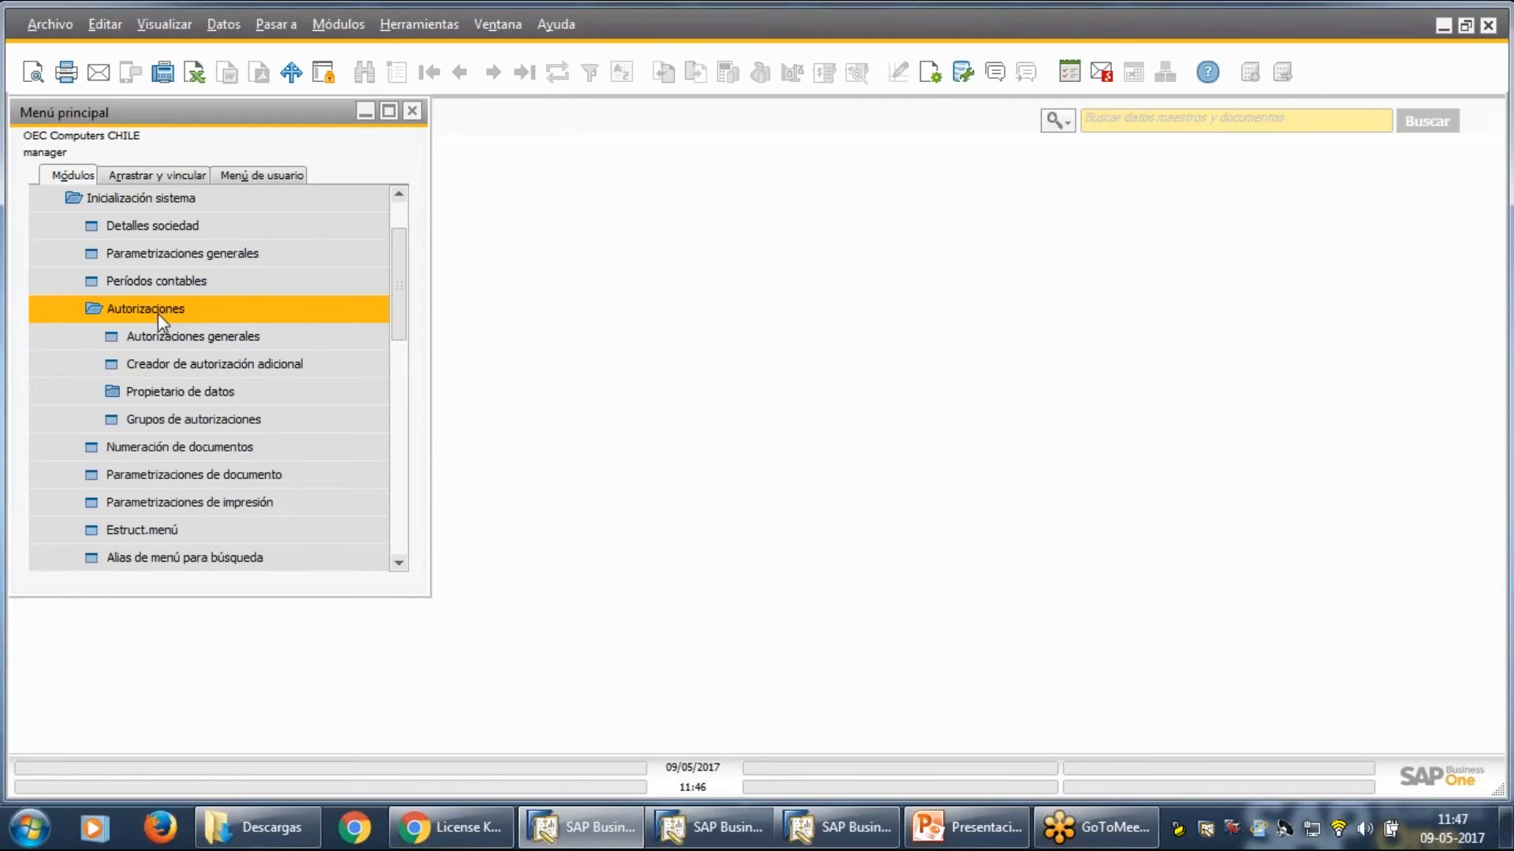
left_click(249, 341)
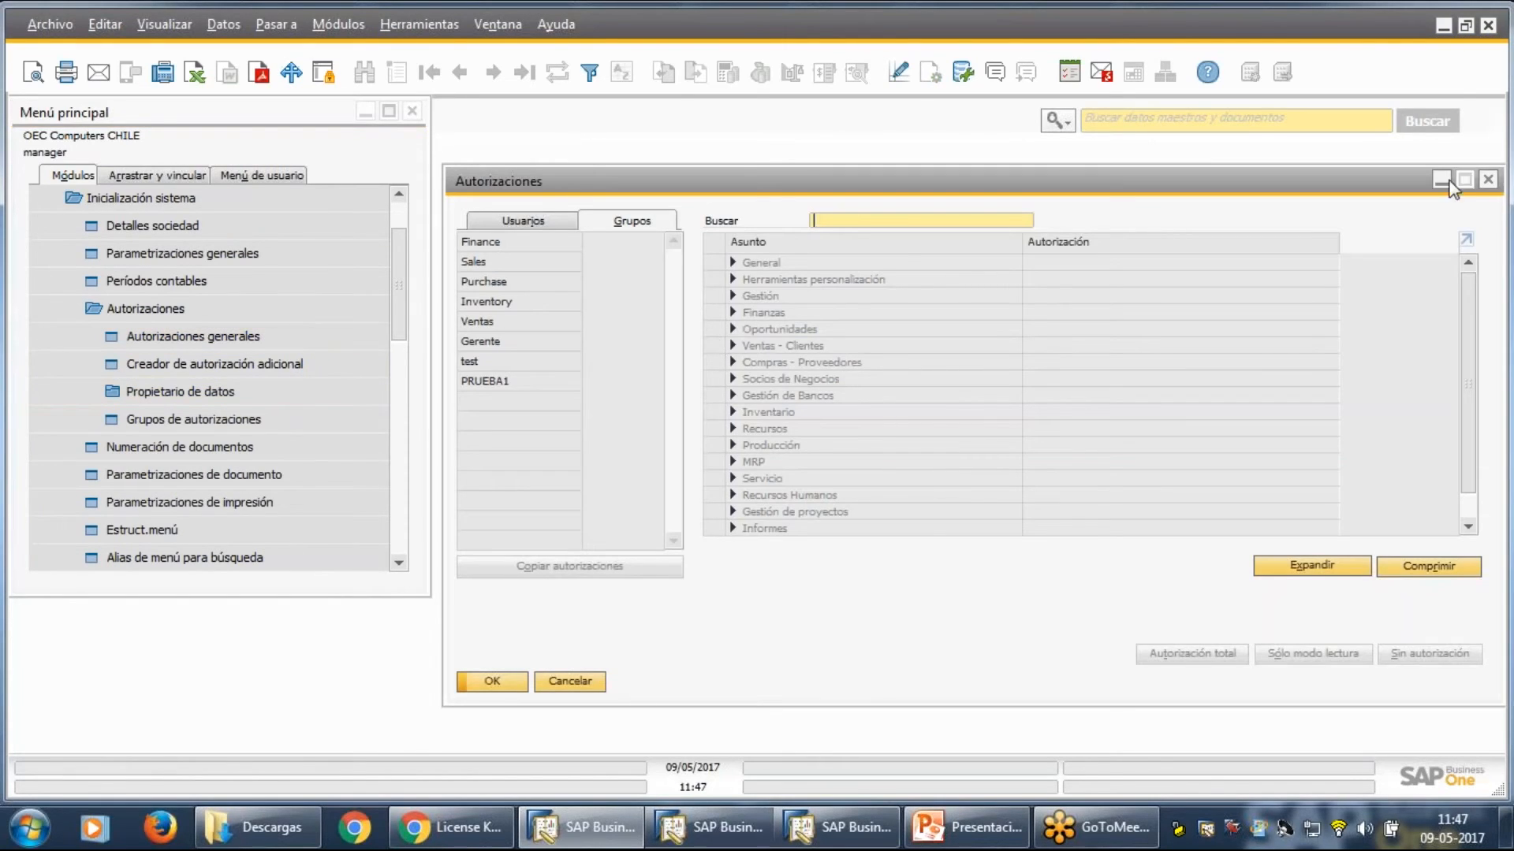
left_click(1488, 179)
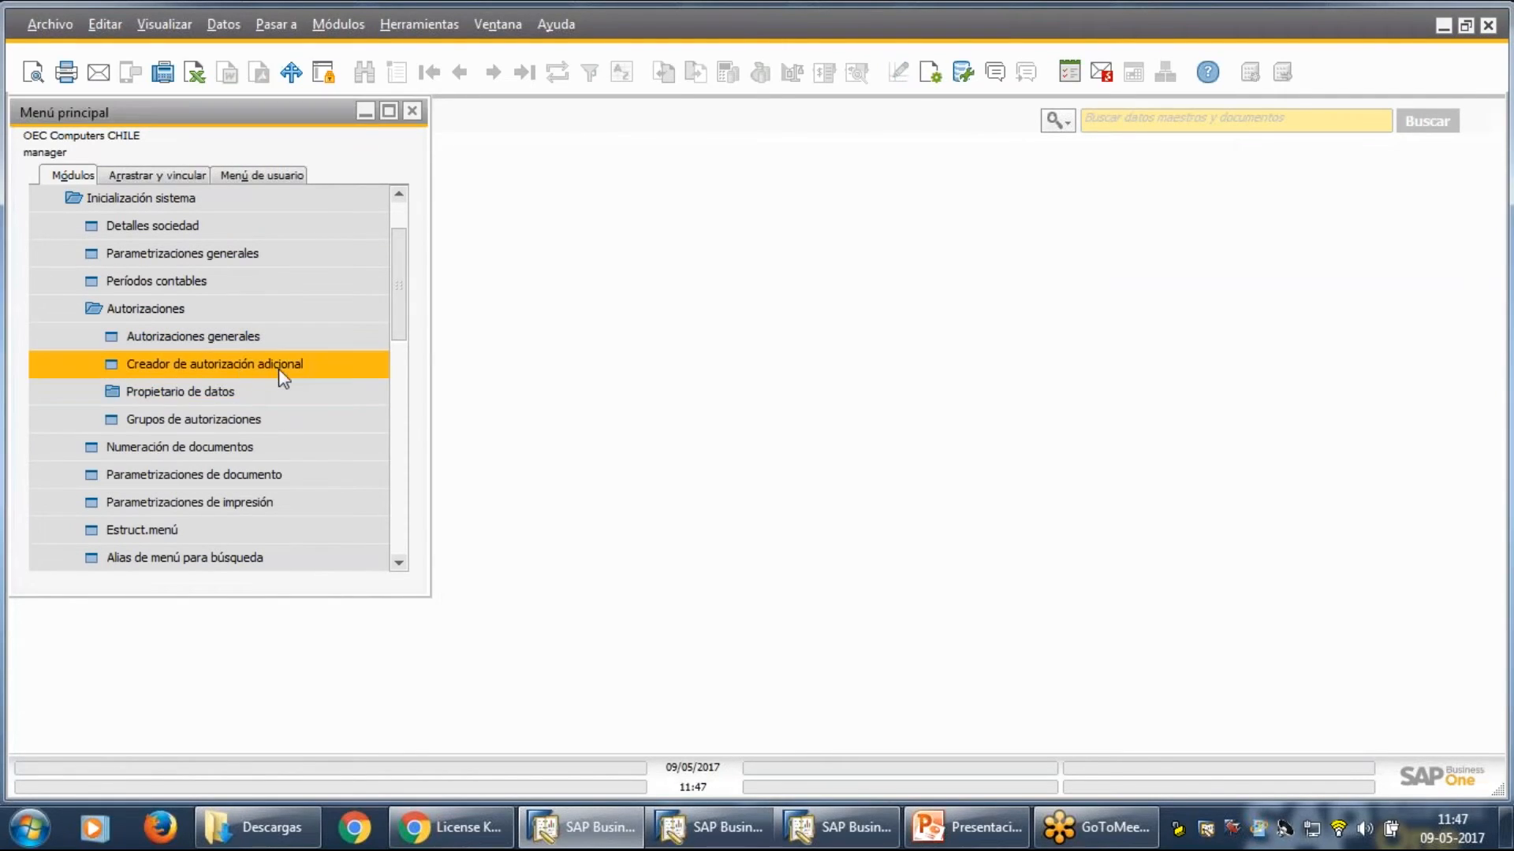
Add an authorization with ID and name TEST2 at the same level as XL Reporter Tools in Creador de autorización adicional, and save it.
left_click(234, 372)
left_click_drag(477, 227, 811, 170)
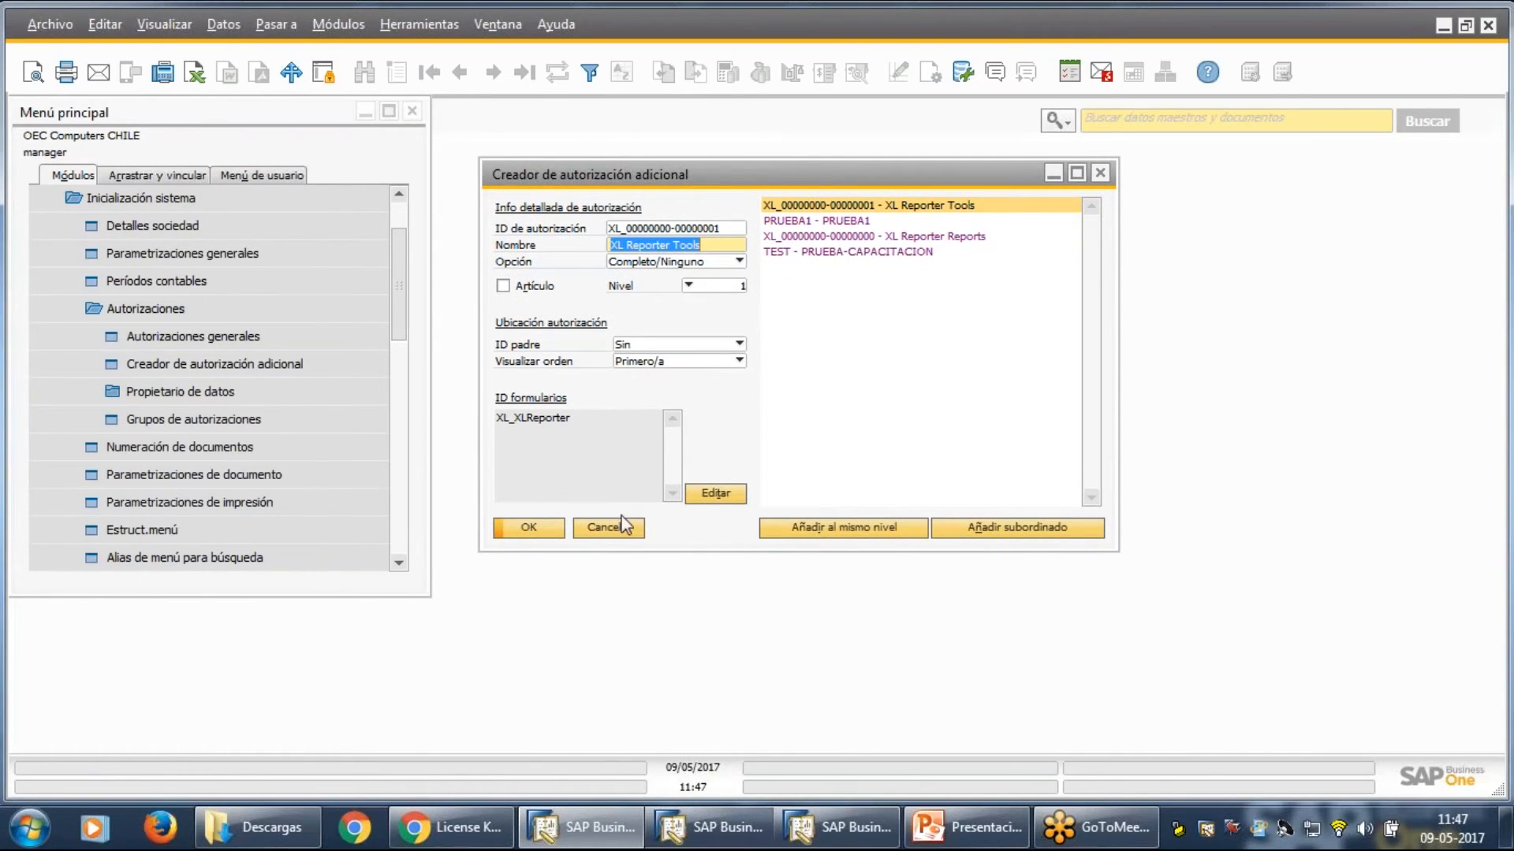
left_click(871, 527)
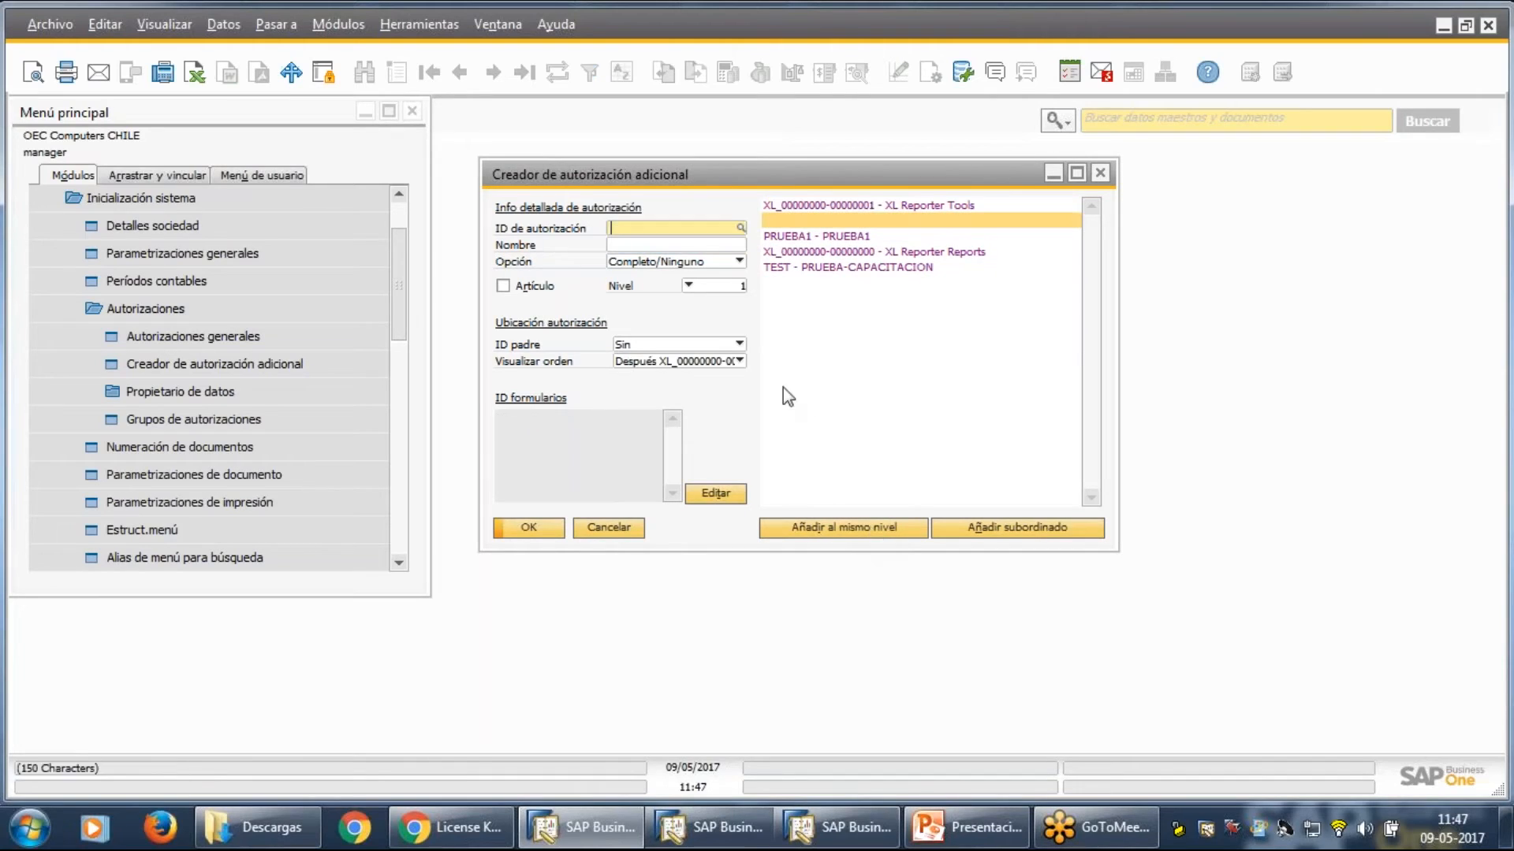
type("TEST2")
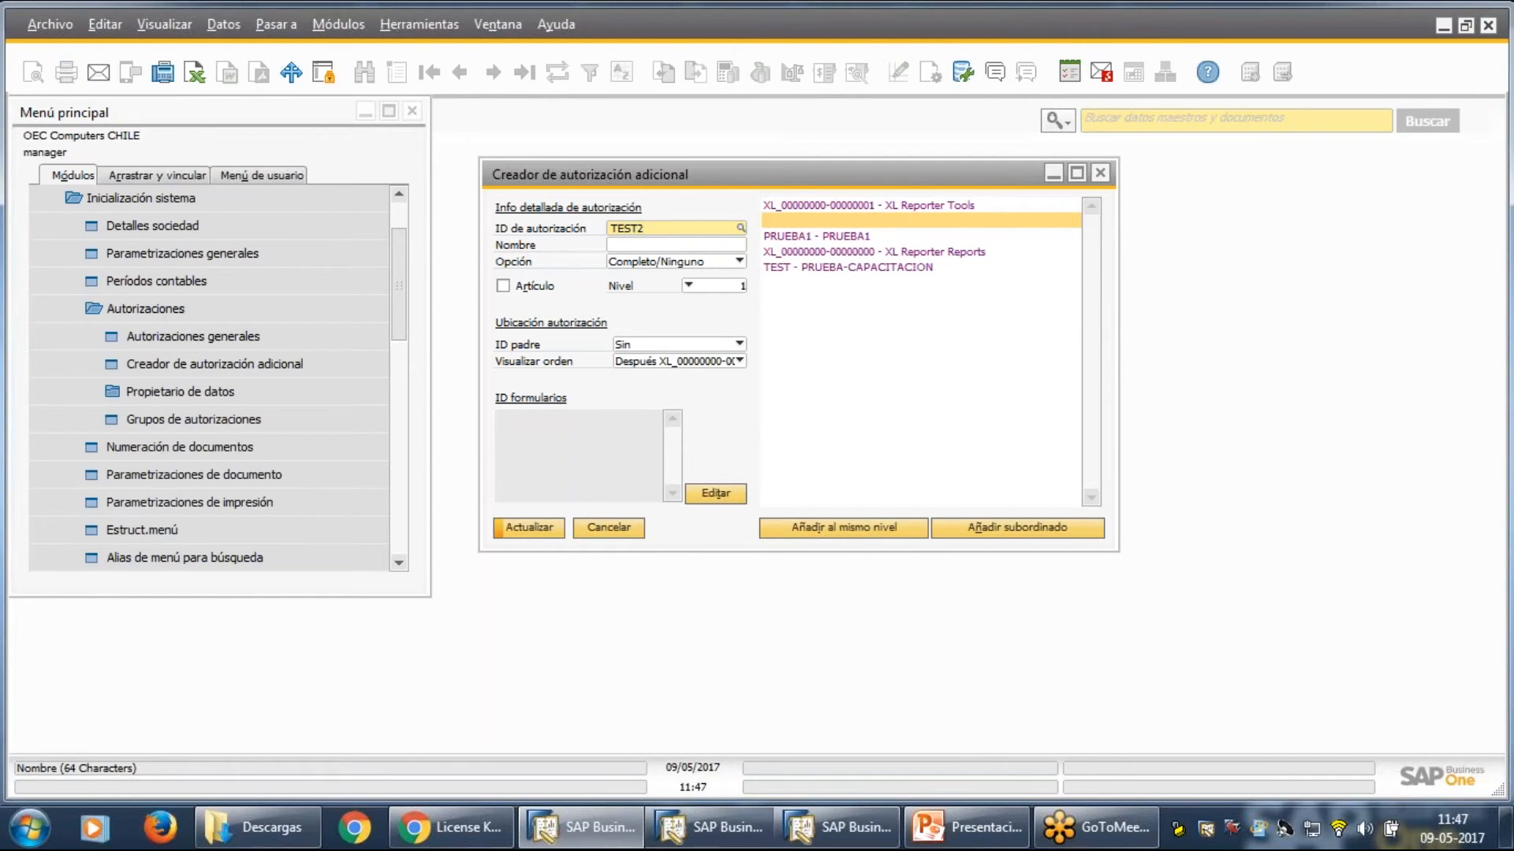
left_click(691, 248)
type("TEST2")
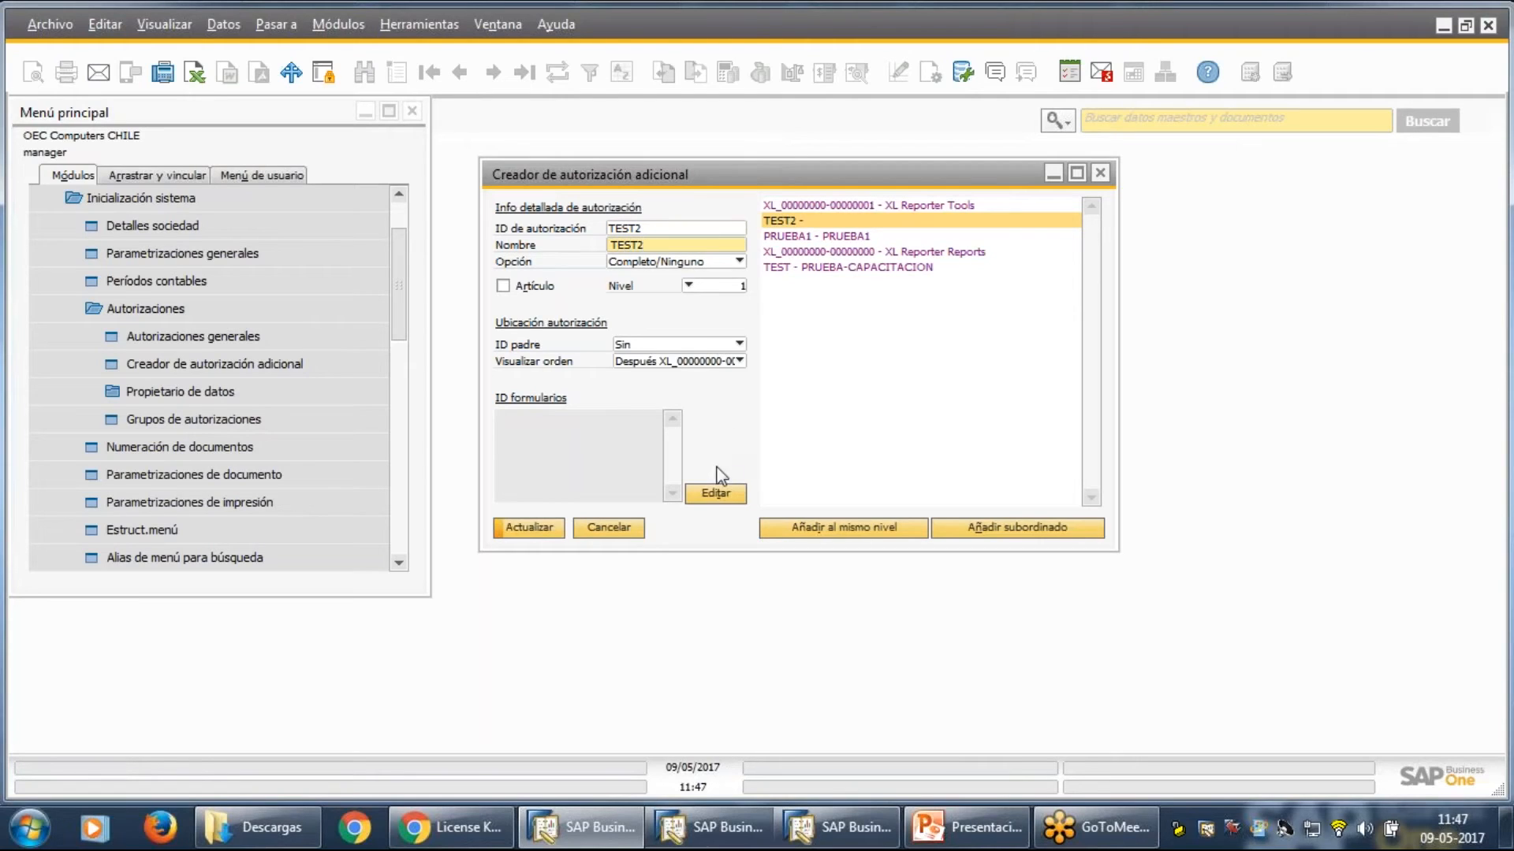
left_click(549, 528)
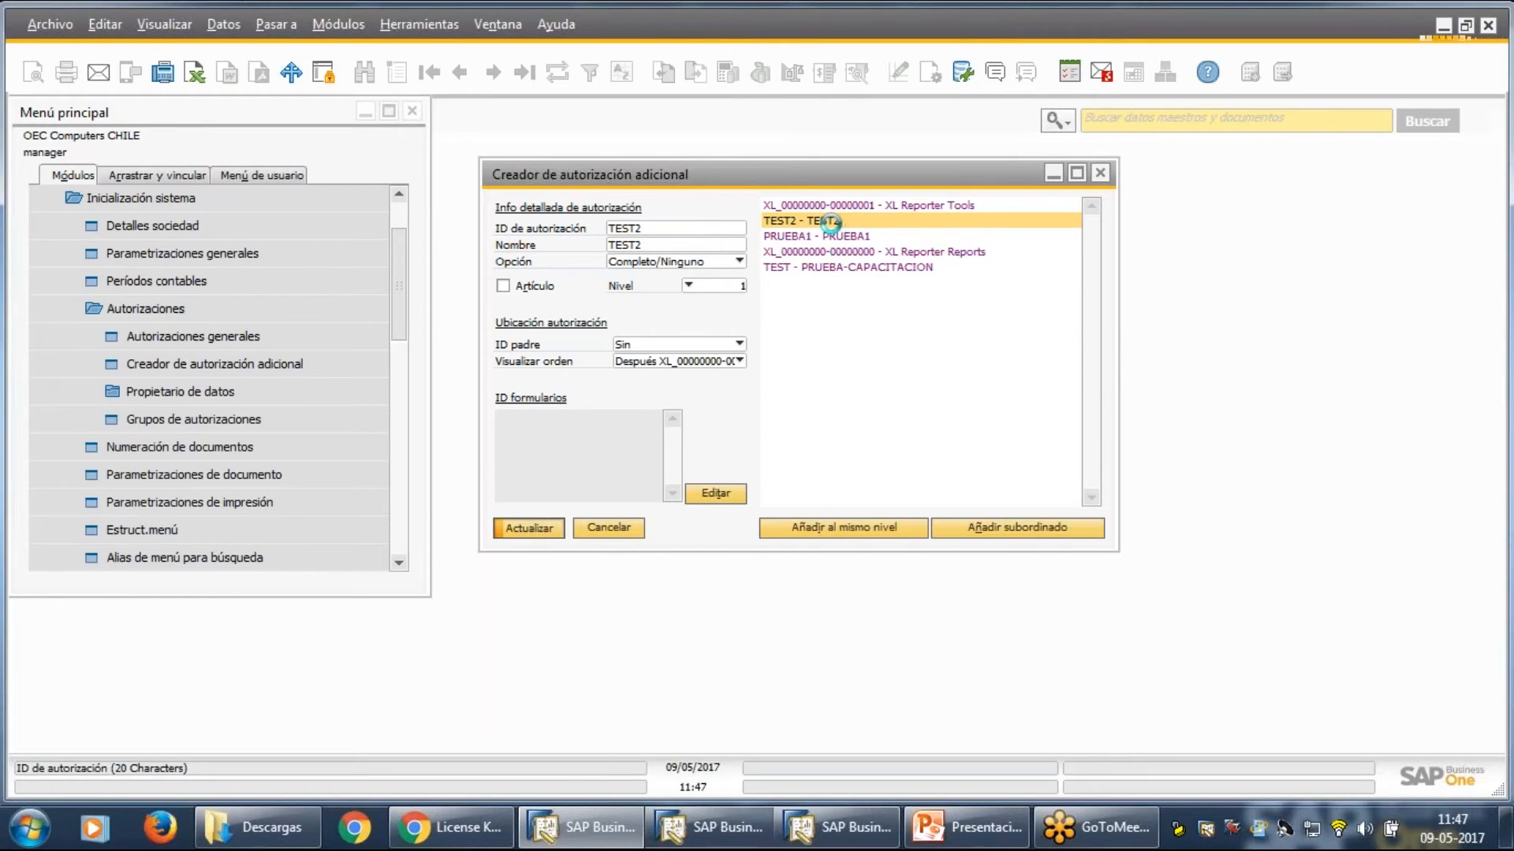
Select the PRUEBA1 authorization in Creador de autorización adicional and open the user-defined window PRUEBA beside its form ID list.
left_click(837, 221)
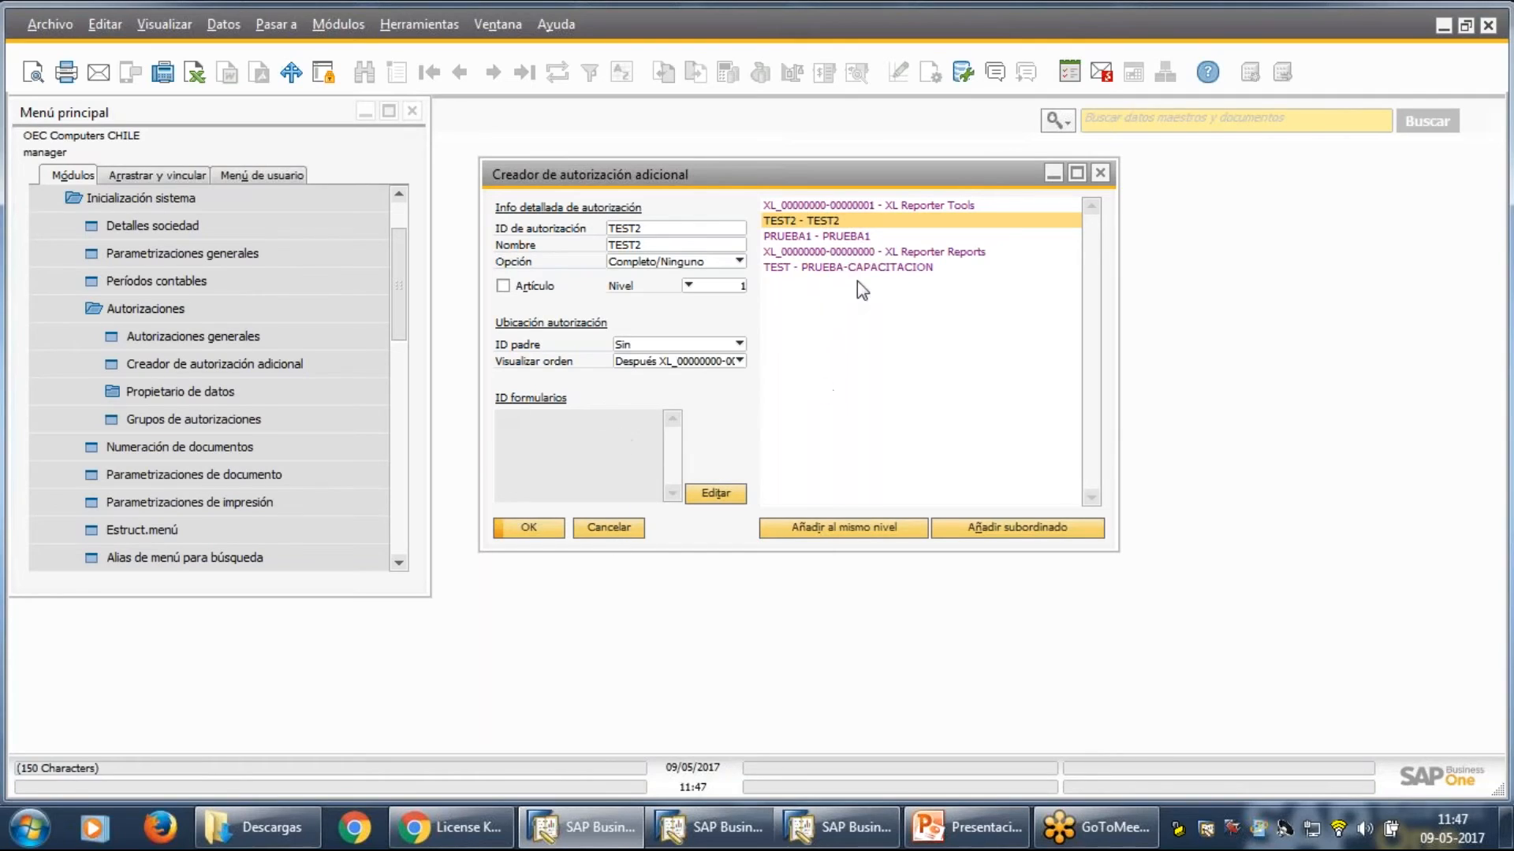
left_click(866, 238)
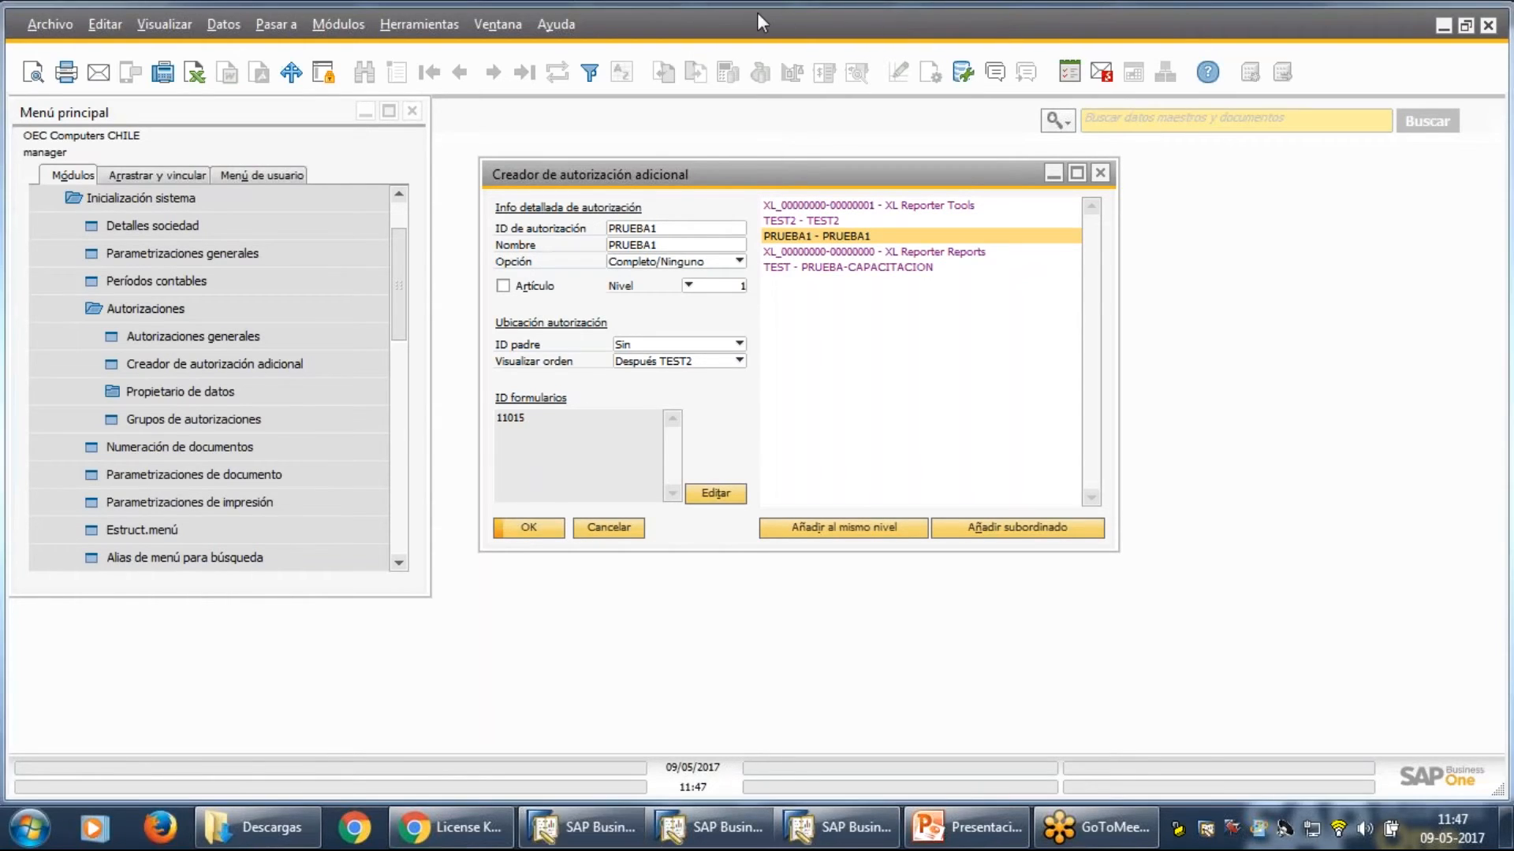
left_click(405, 19)
mouse_move(524, 406)
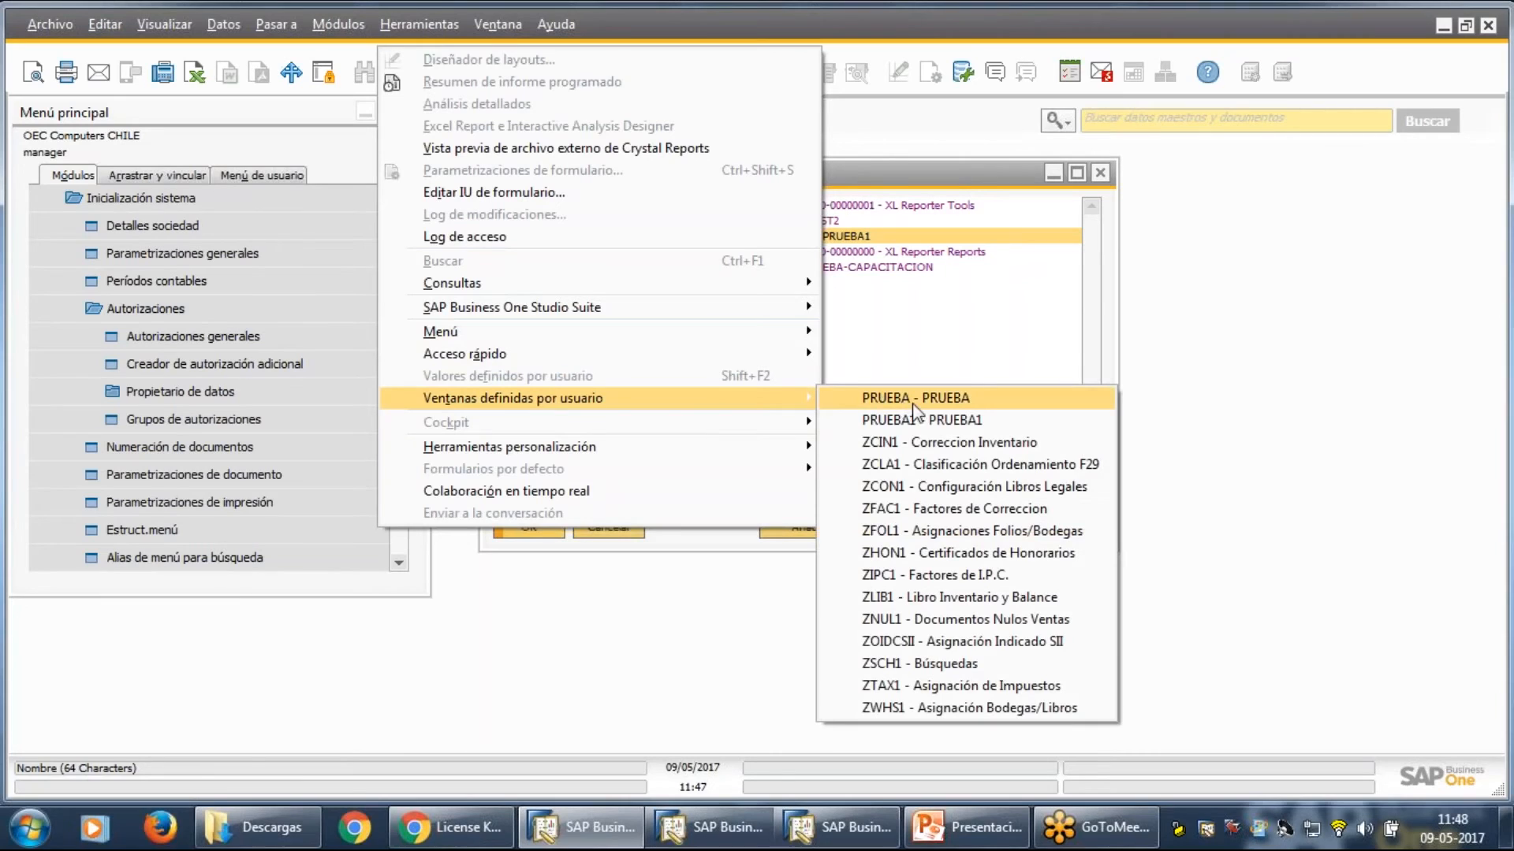
left_click(937, 402)
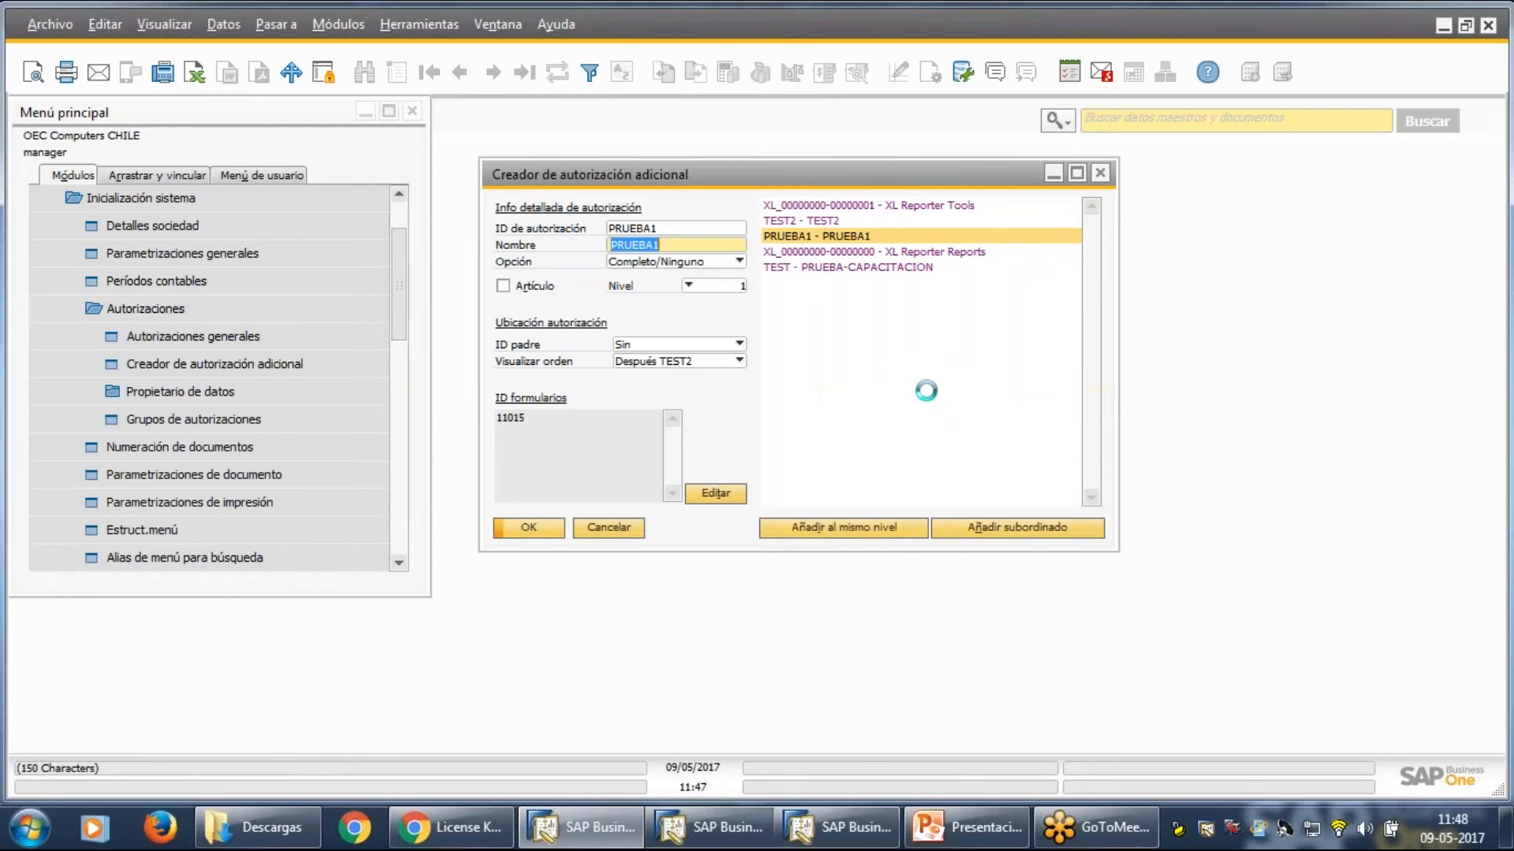
left_click_drag(672, 220, 1035, 265)
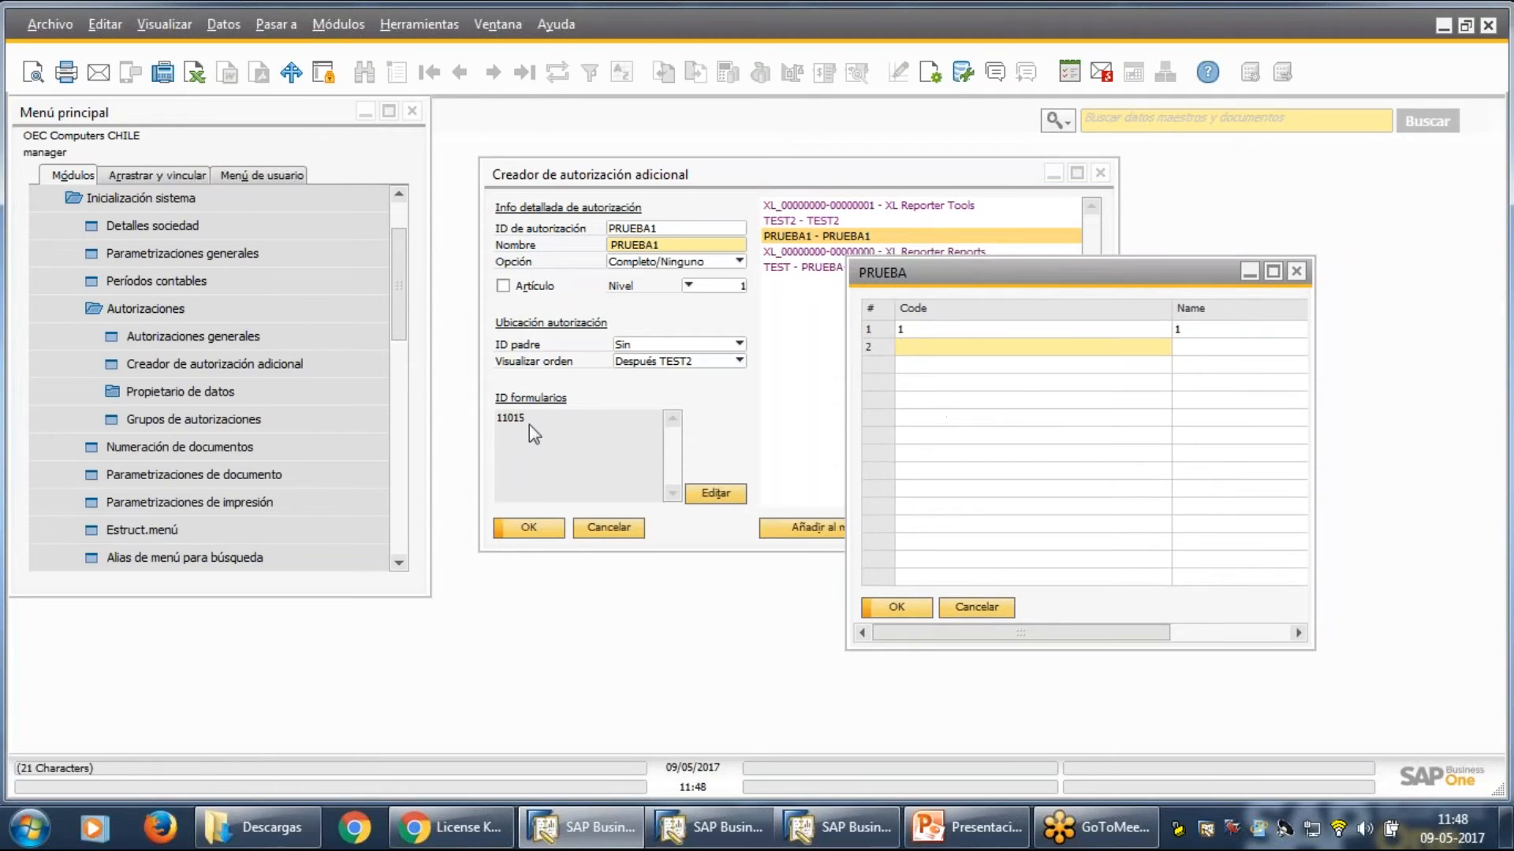
Turn on the system information display, check the form number of the PRUEBA window, and close that window.
left_click(166, 25)
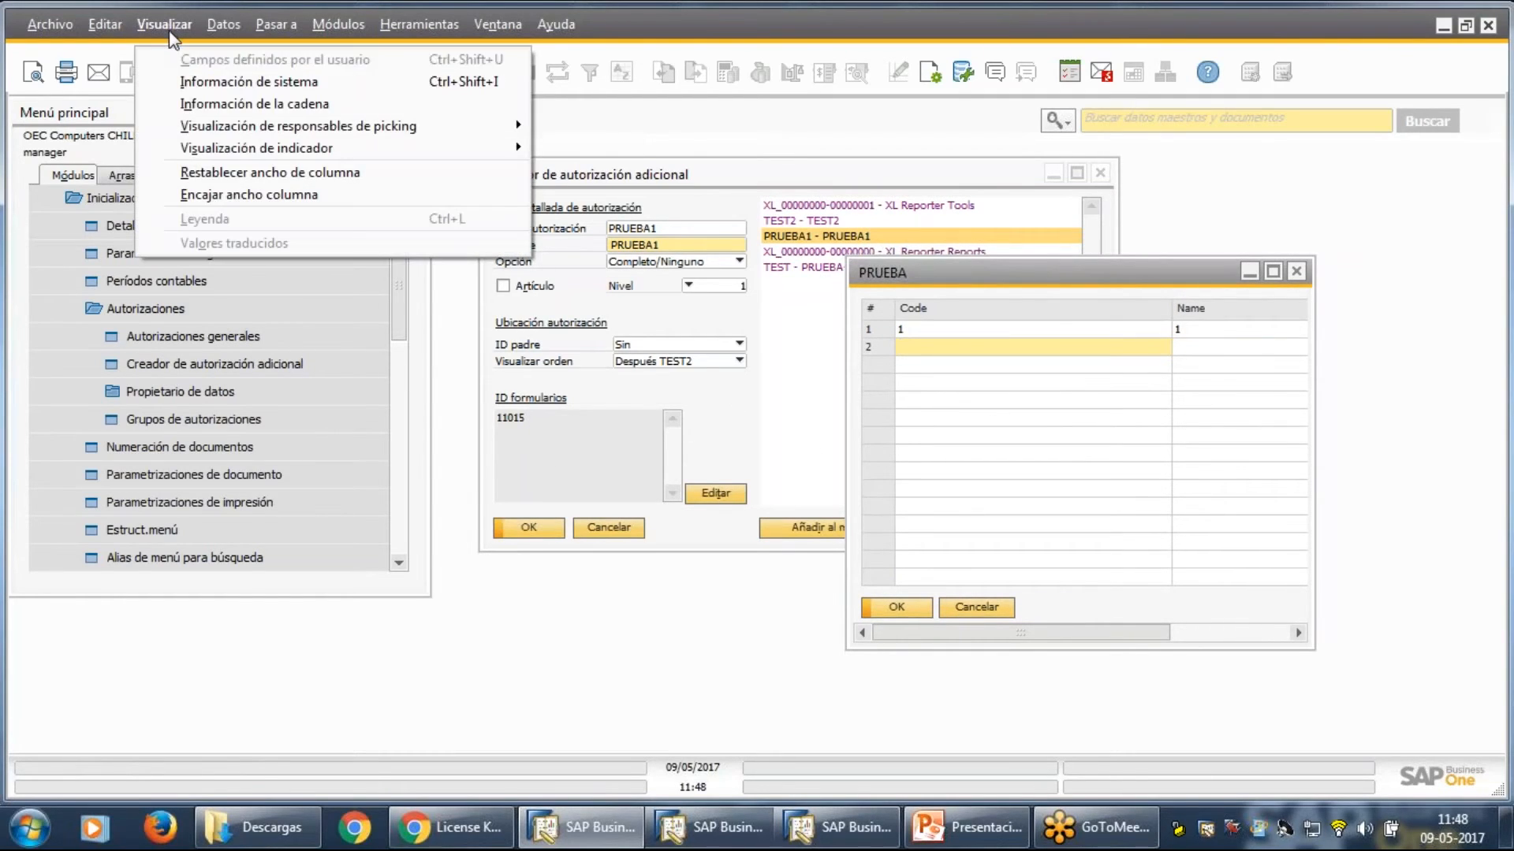
left_click(354, 85)
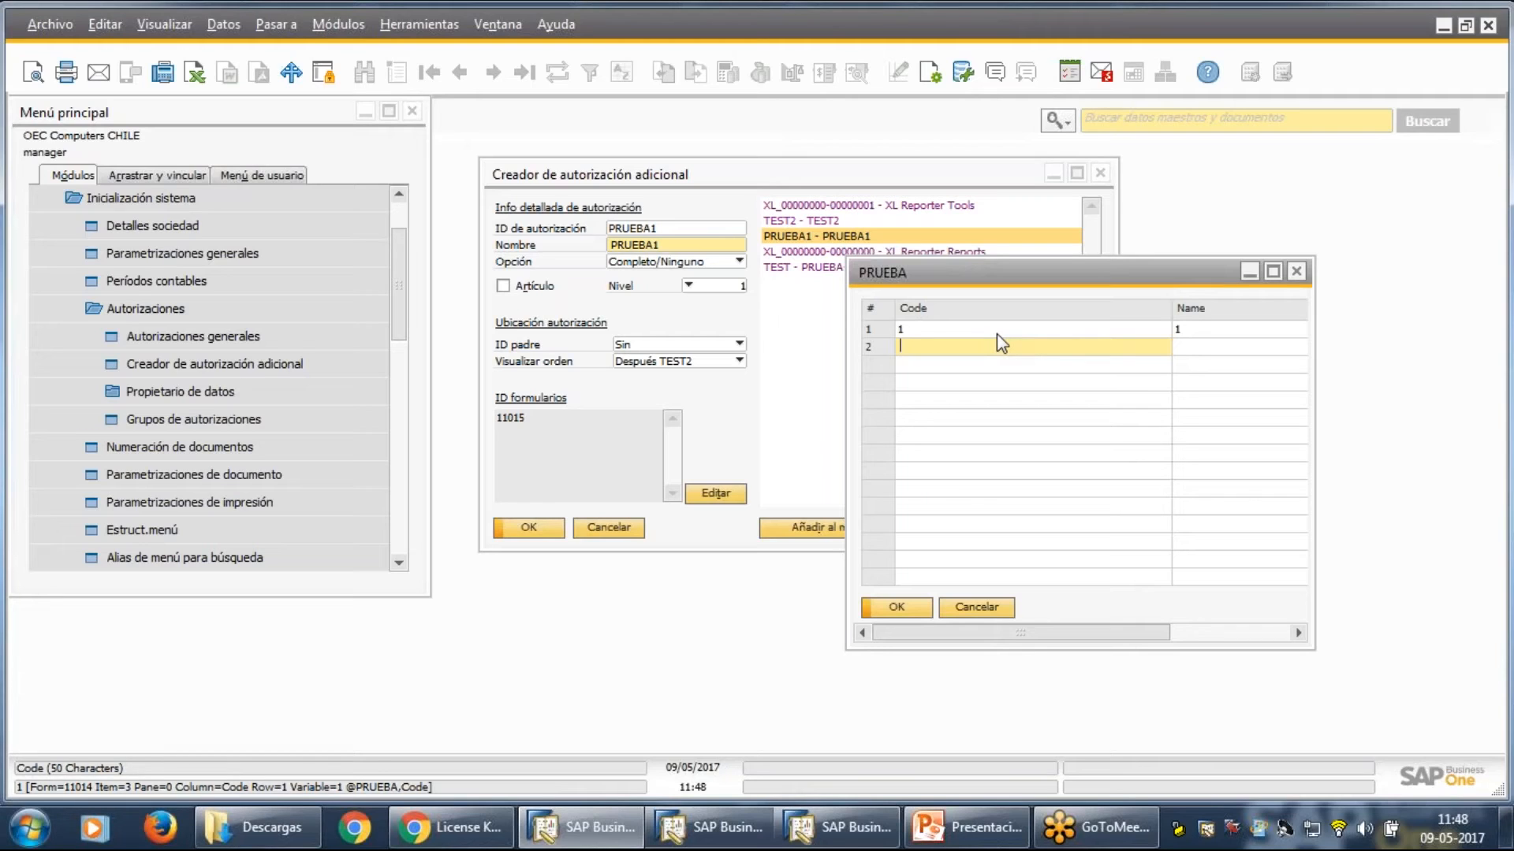
left_click(1295, 273)
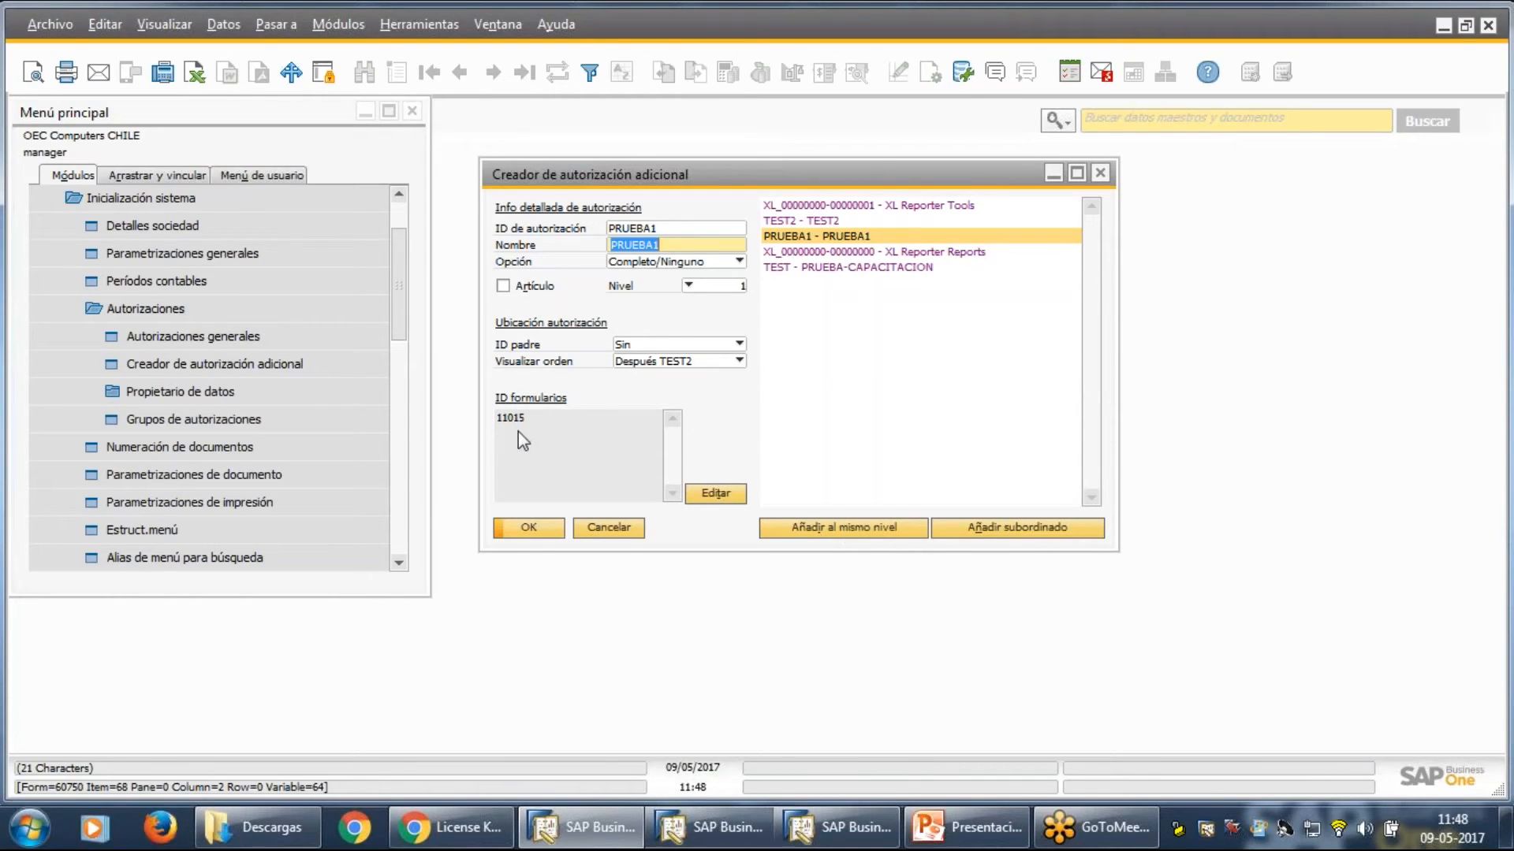
View the form ID list of the PRUEBA1 authorization, and check the user-defined window PRUEBA1 before closing it.
left_click(715, 494)
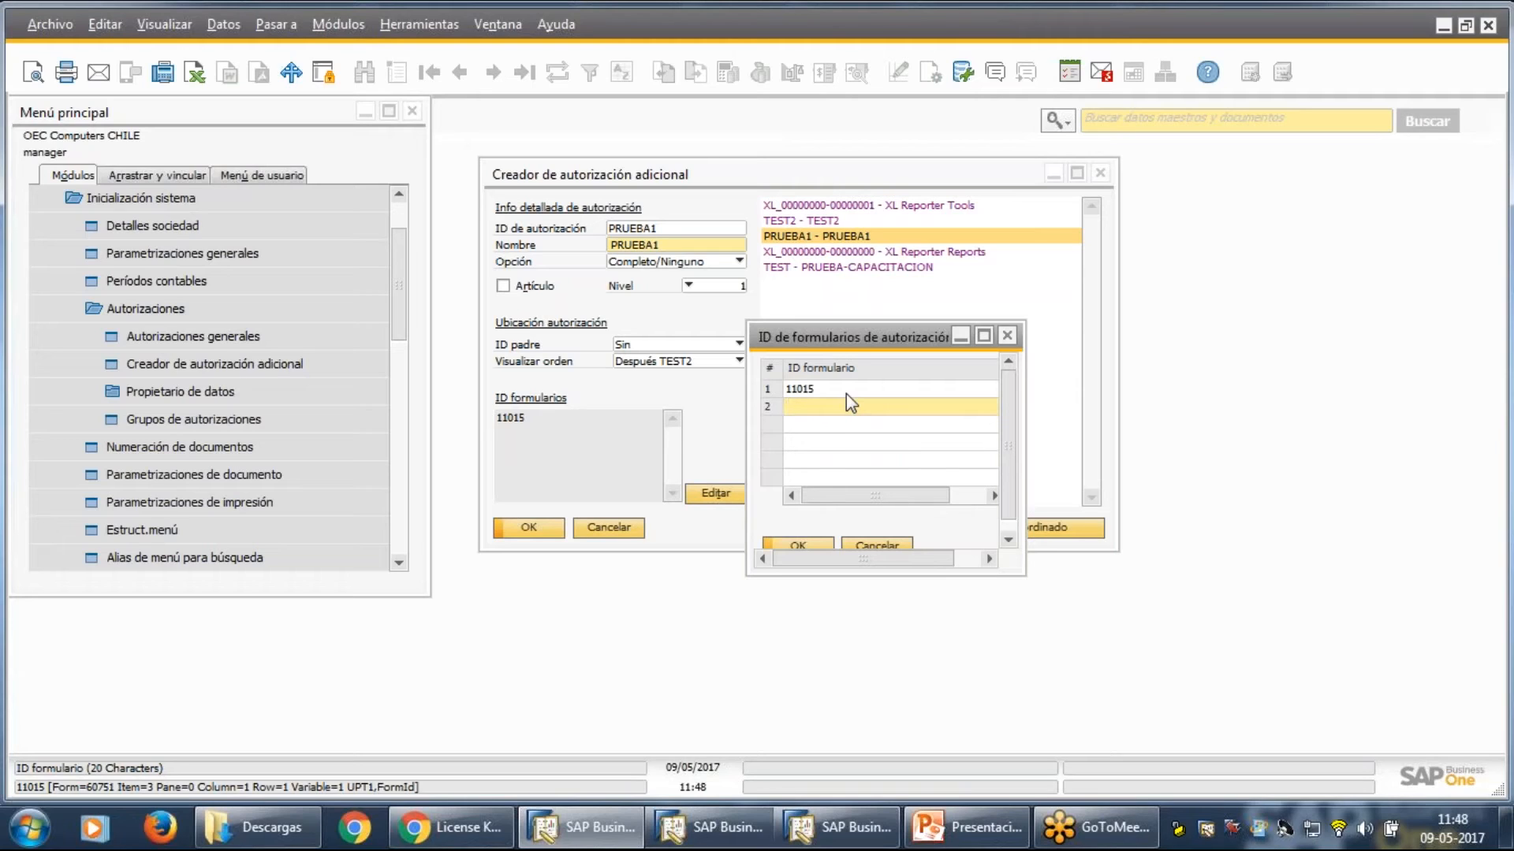
left_click(1011, 335)
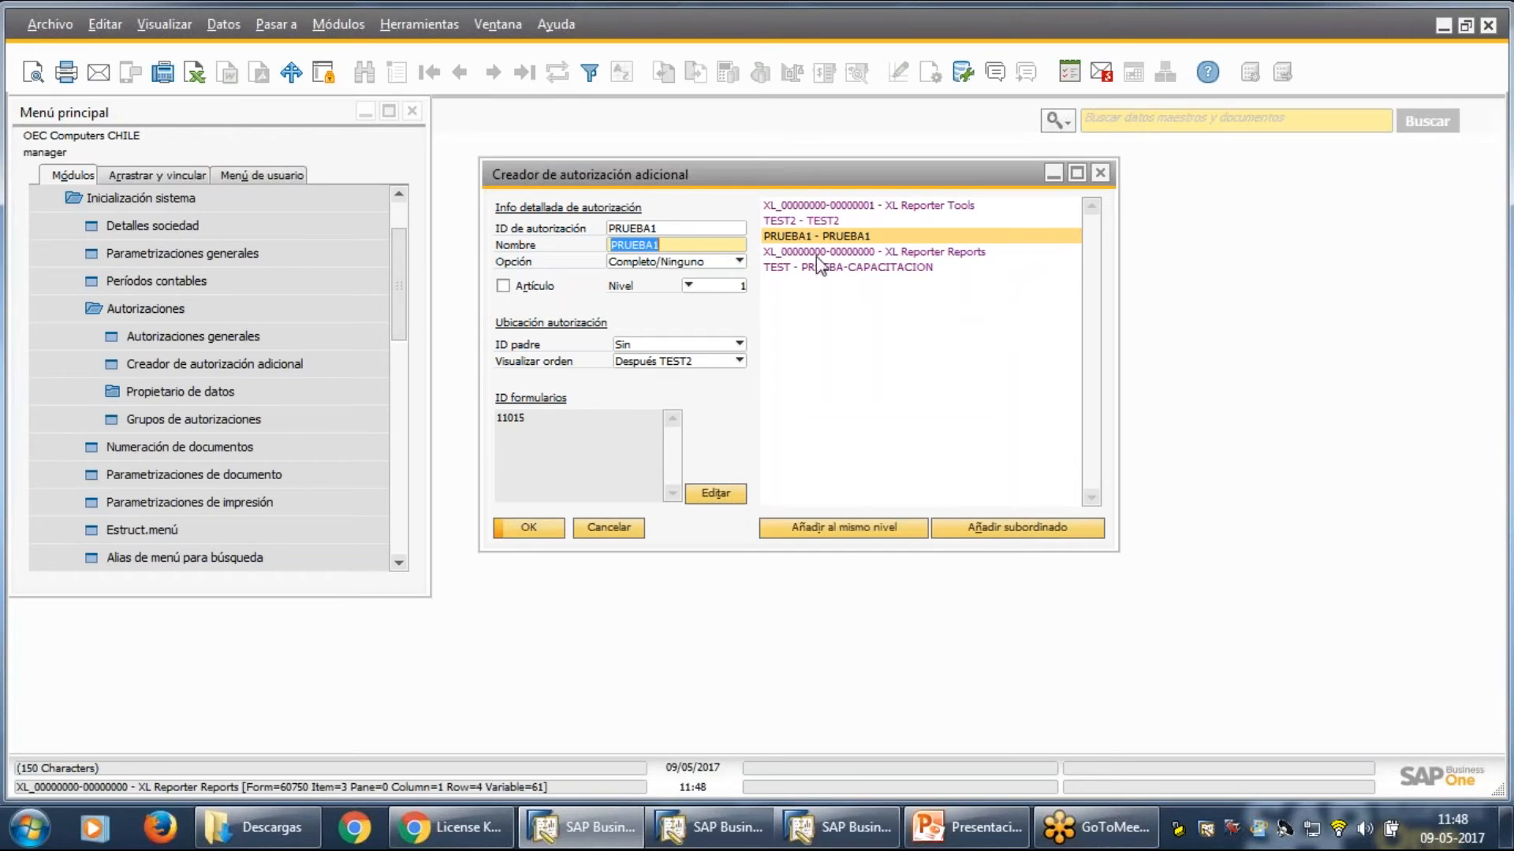
left_click(419, 23)
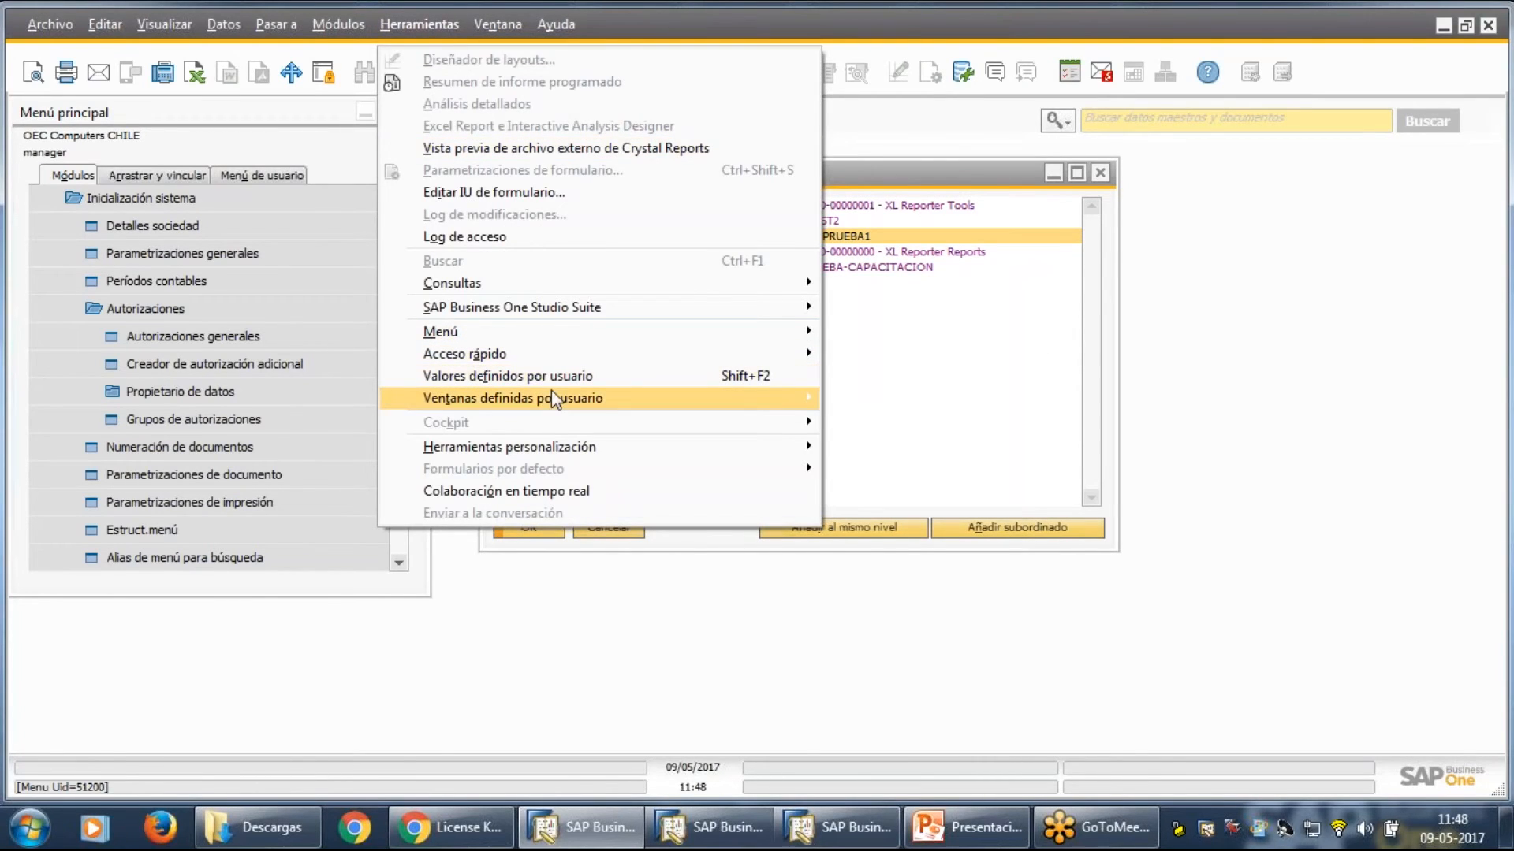
mouse_move(552, 398)
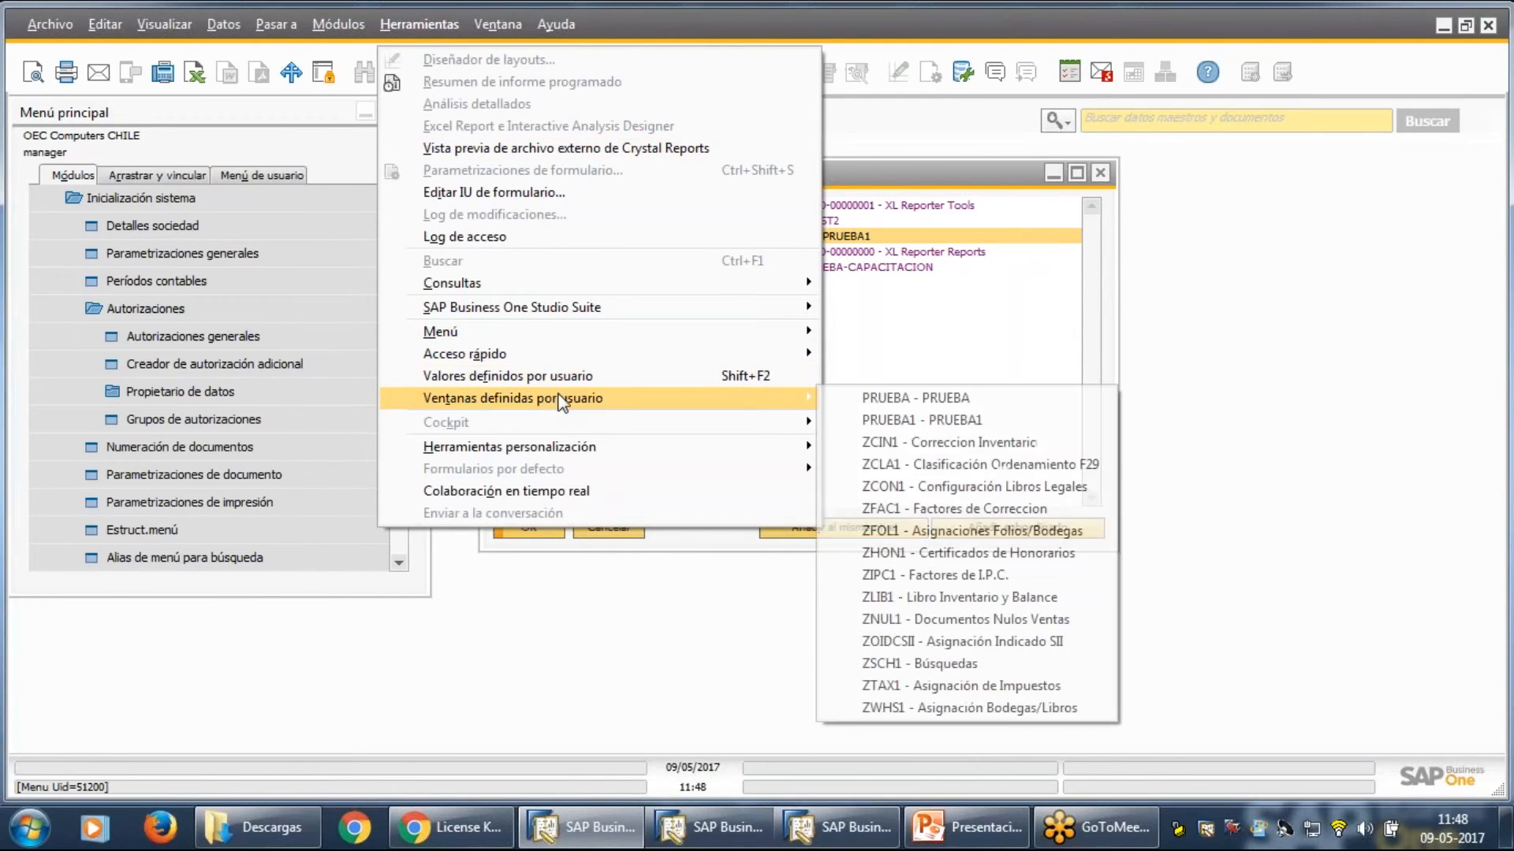
left_click(914, 421)
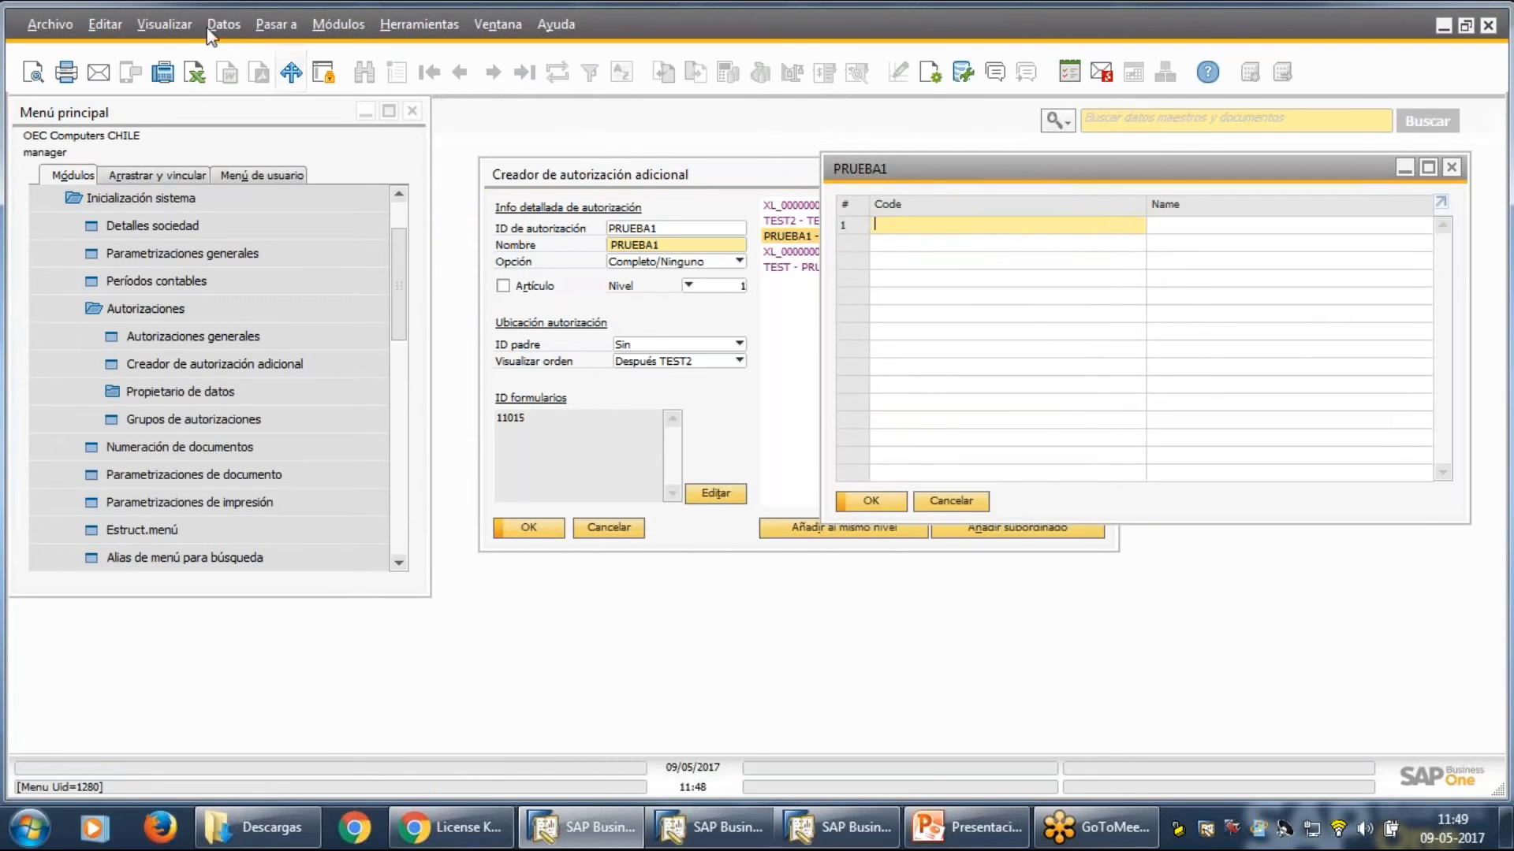
left_click(164, 25)
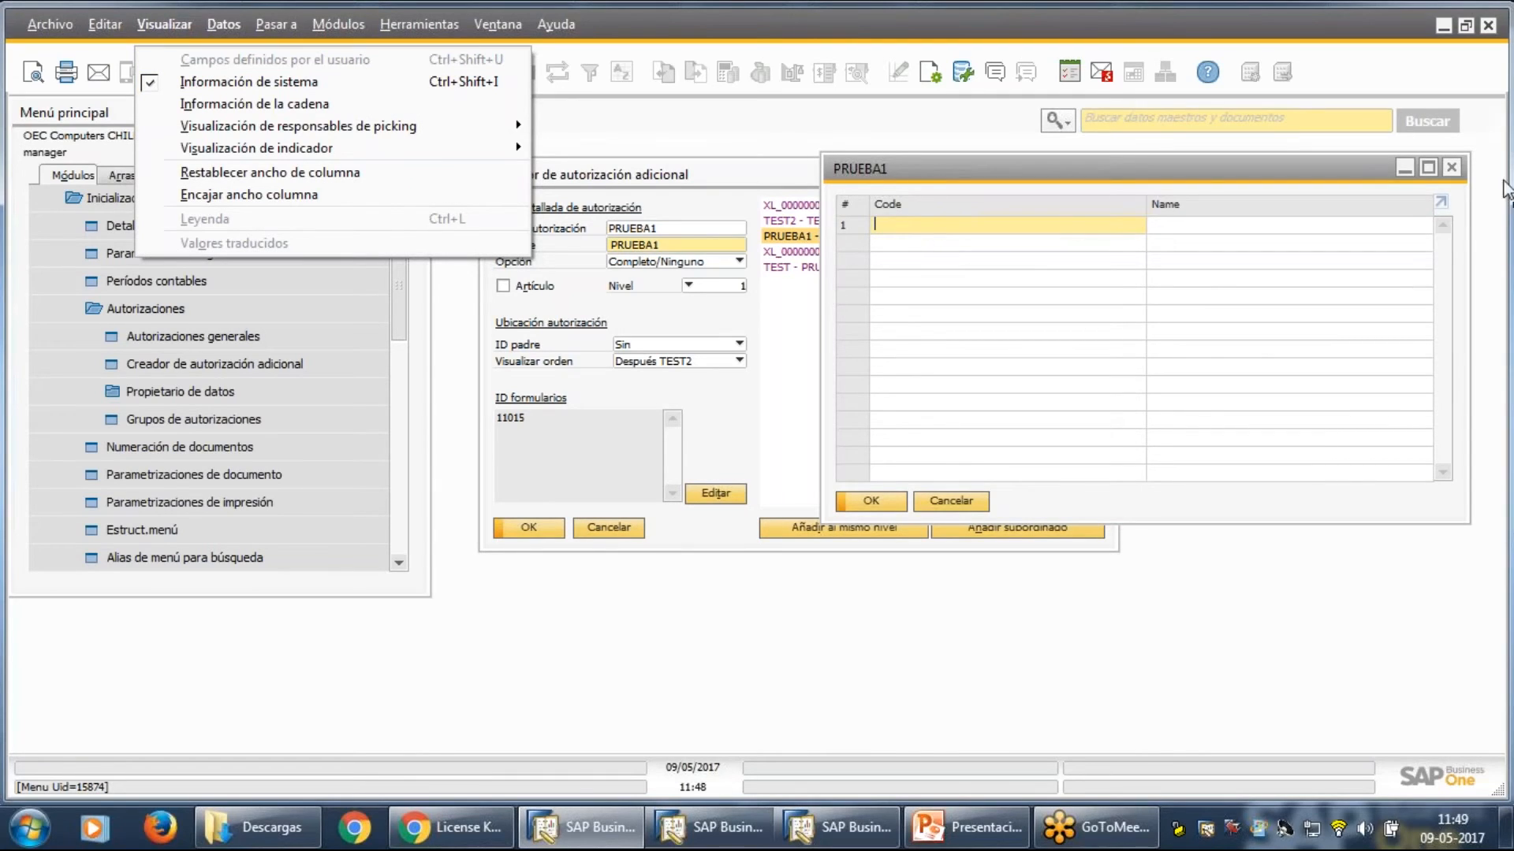
left_click(1451, 168)
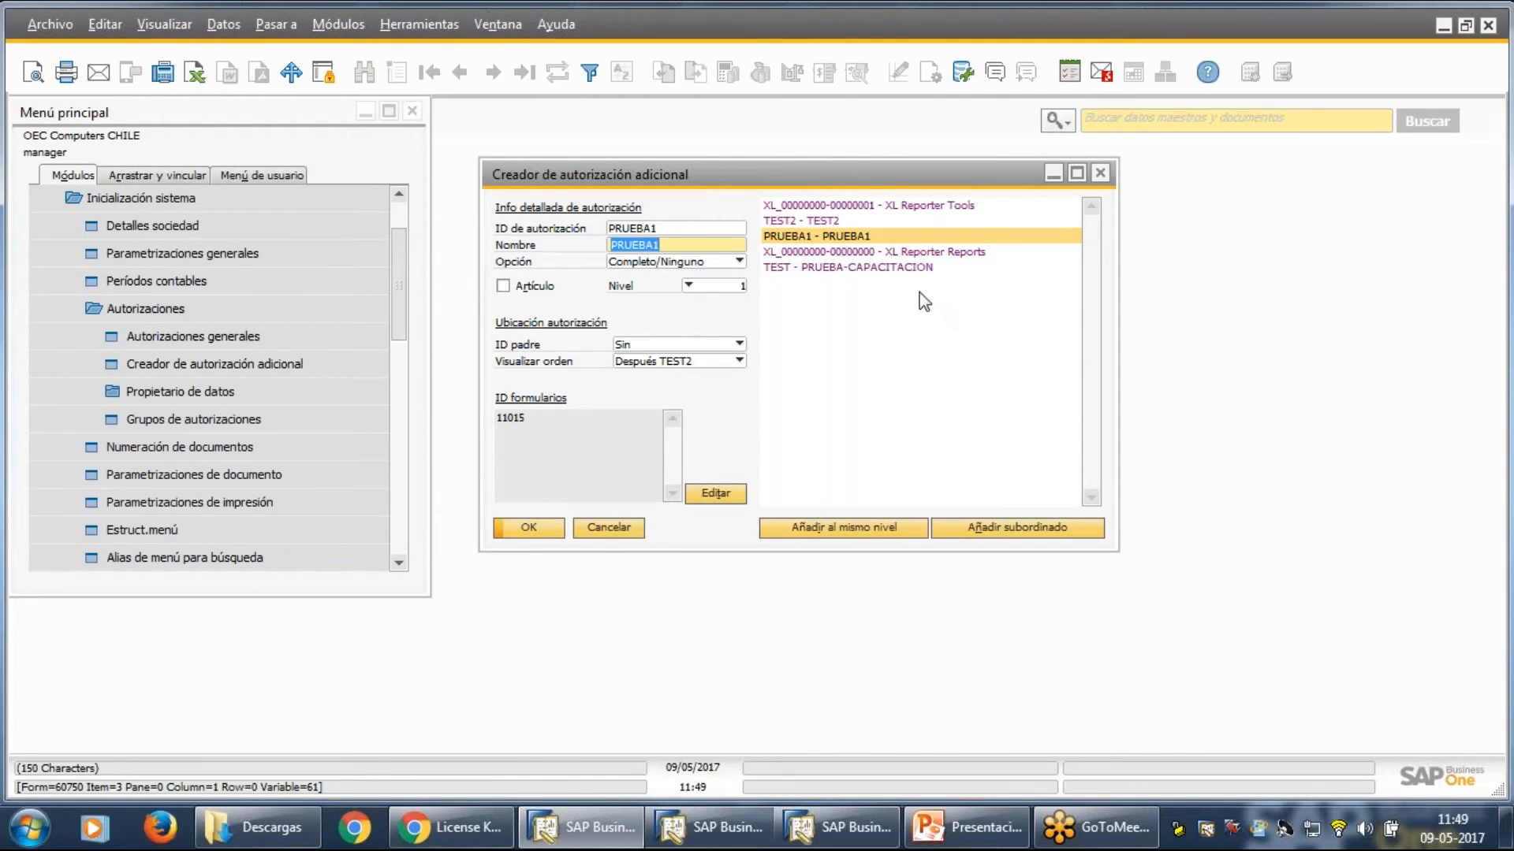
Compare the form IDs linked to the TEST, XL Reporter Reports and PRUEBA1 authorizations.
left_click(891, 268)
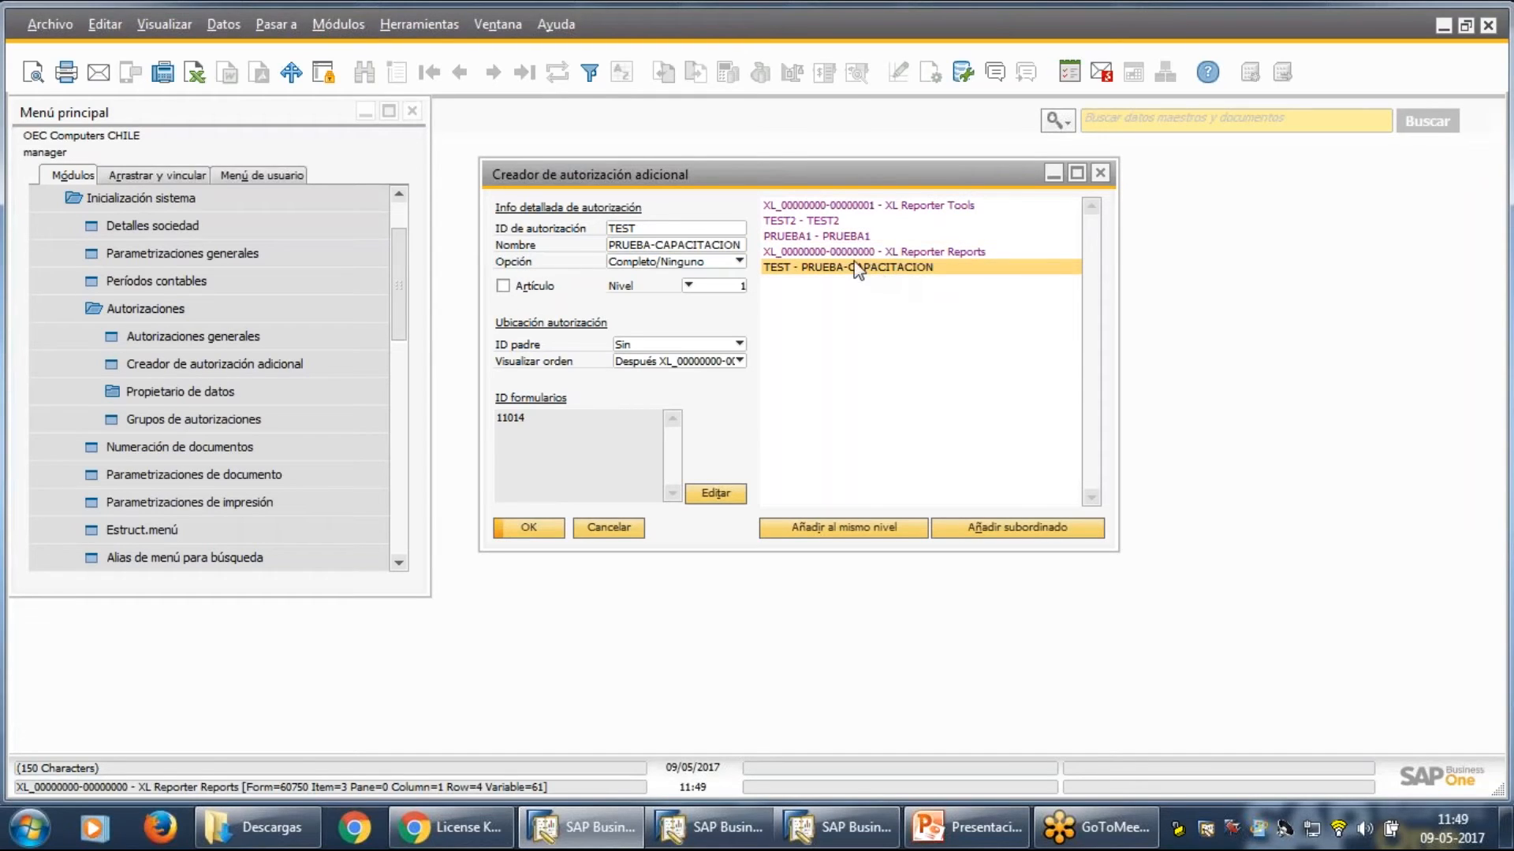
left_click(871, 252)
left_click(835, 237)
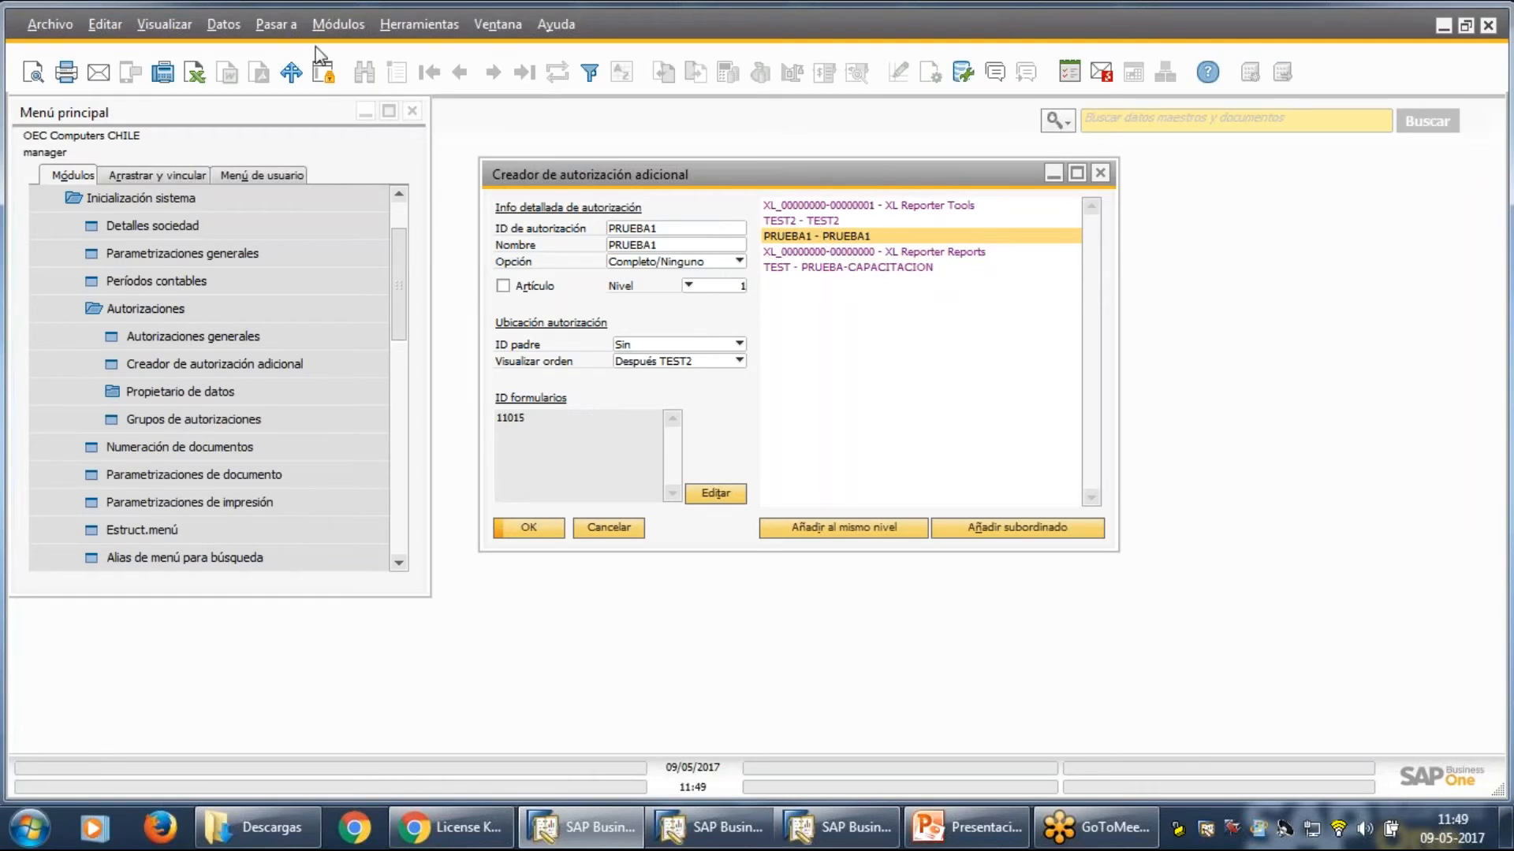
Check the form number of the user-defined window PRUEBA again, and close it together with Creador de autorización adicional.
left_click(446, 30)
mouse_move(599, 398)
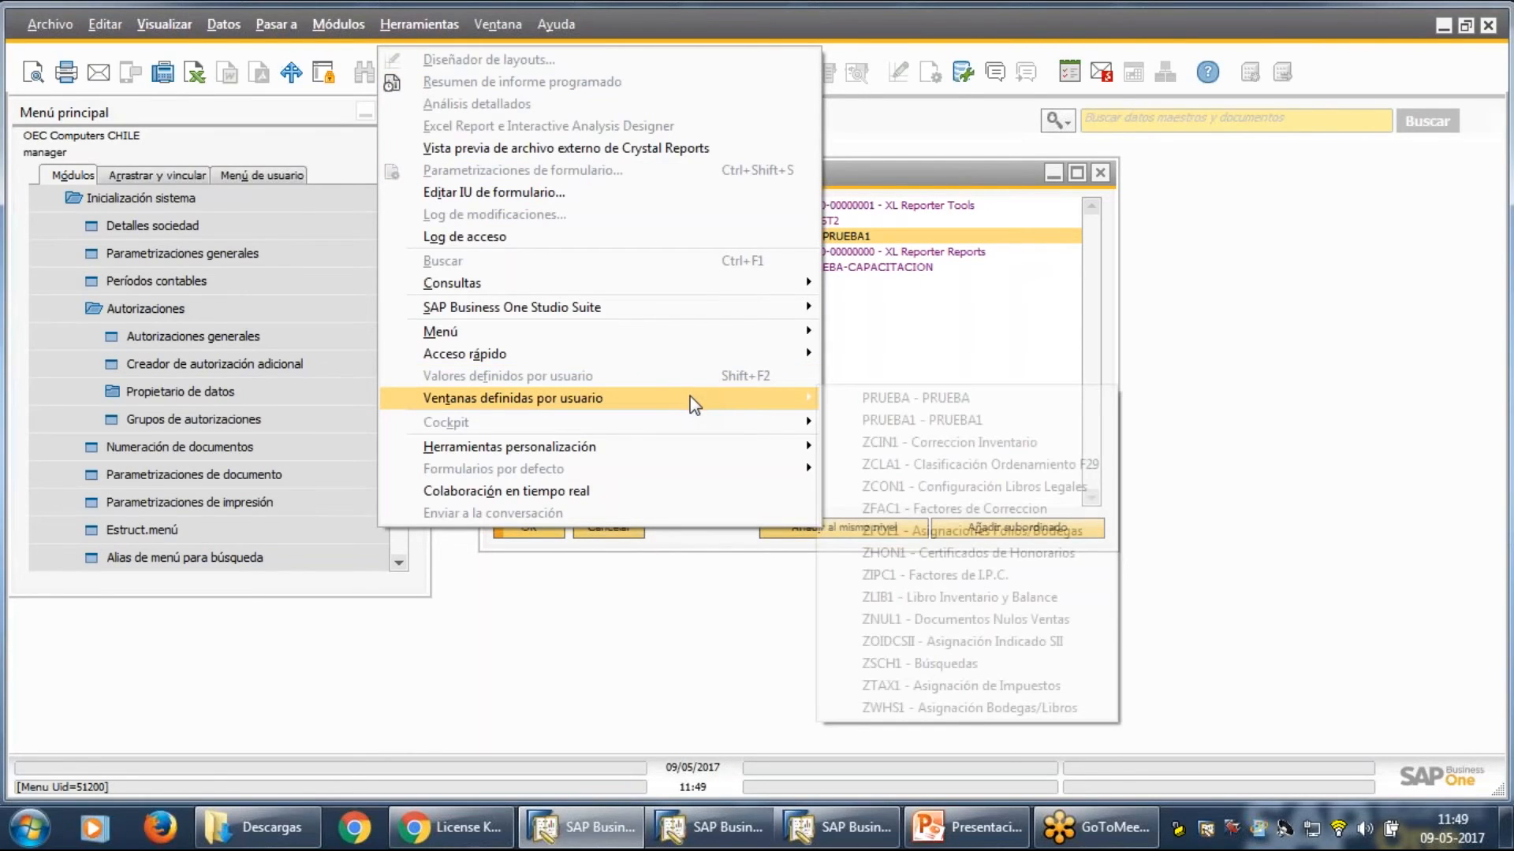
left_click(913, 398)
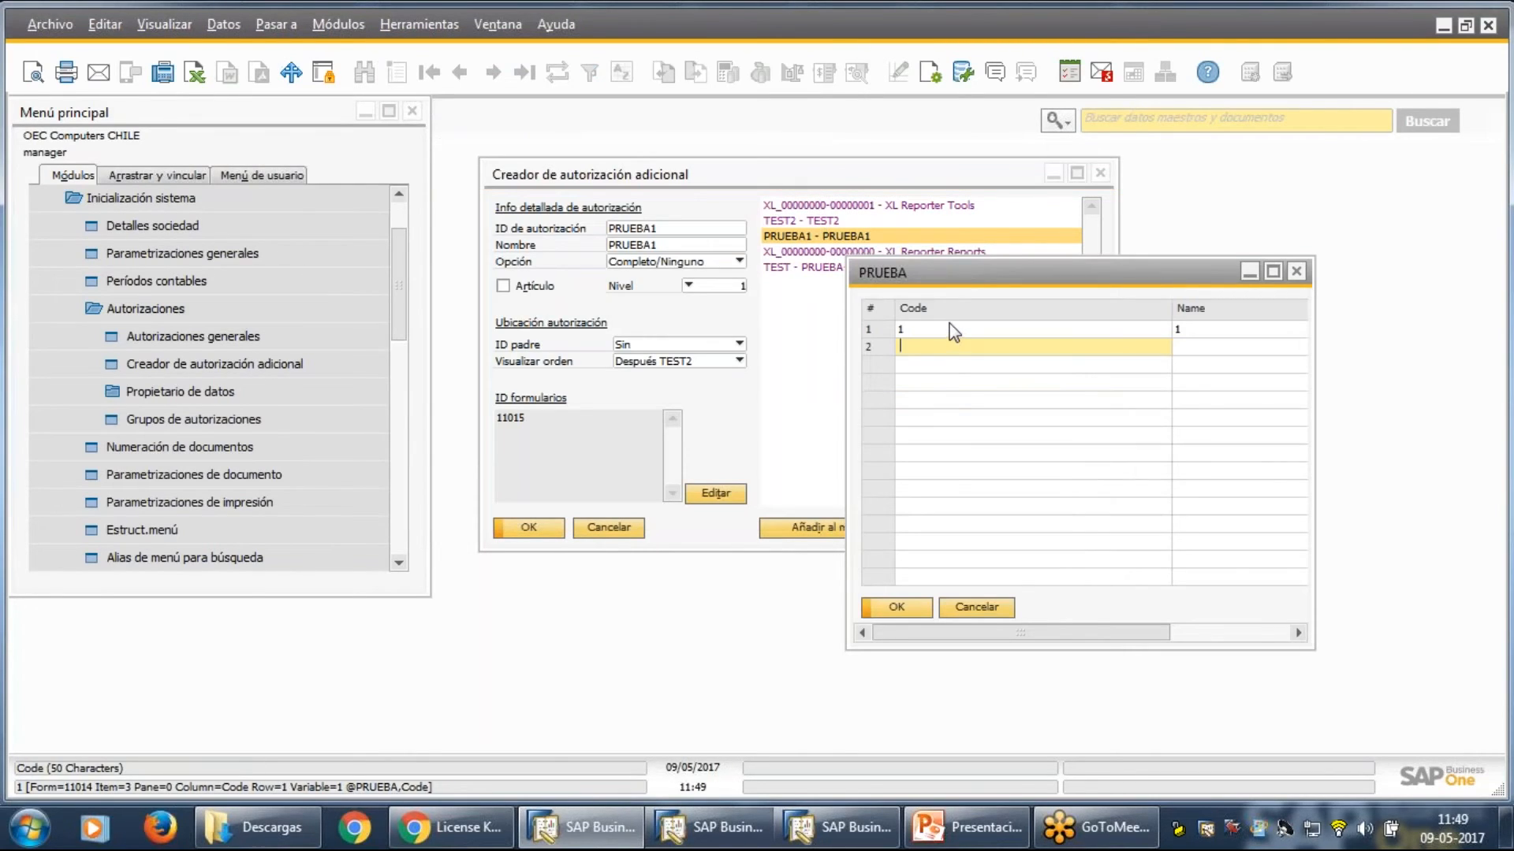
left_click(1296, 271)
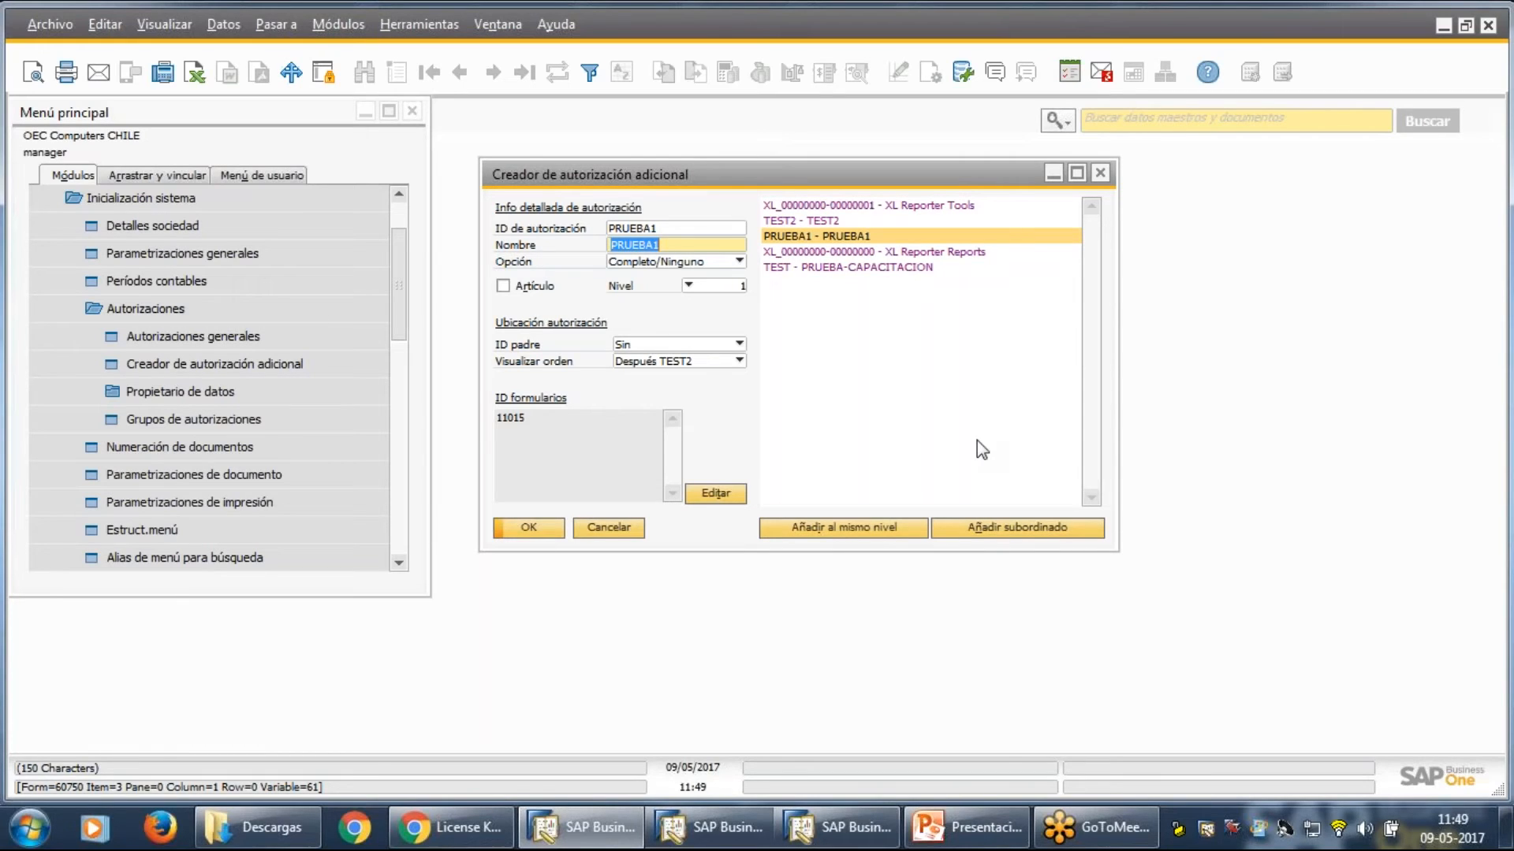
left_click(1101, 173)
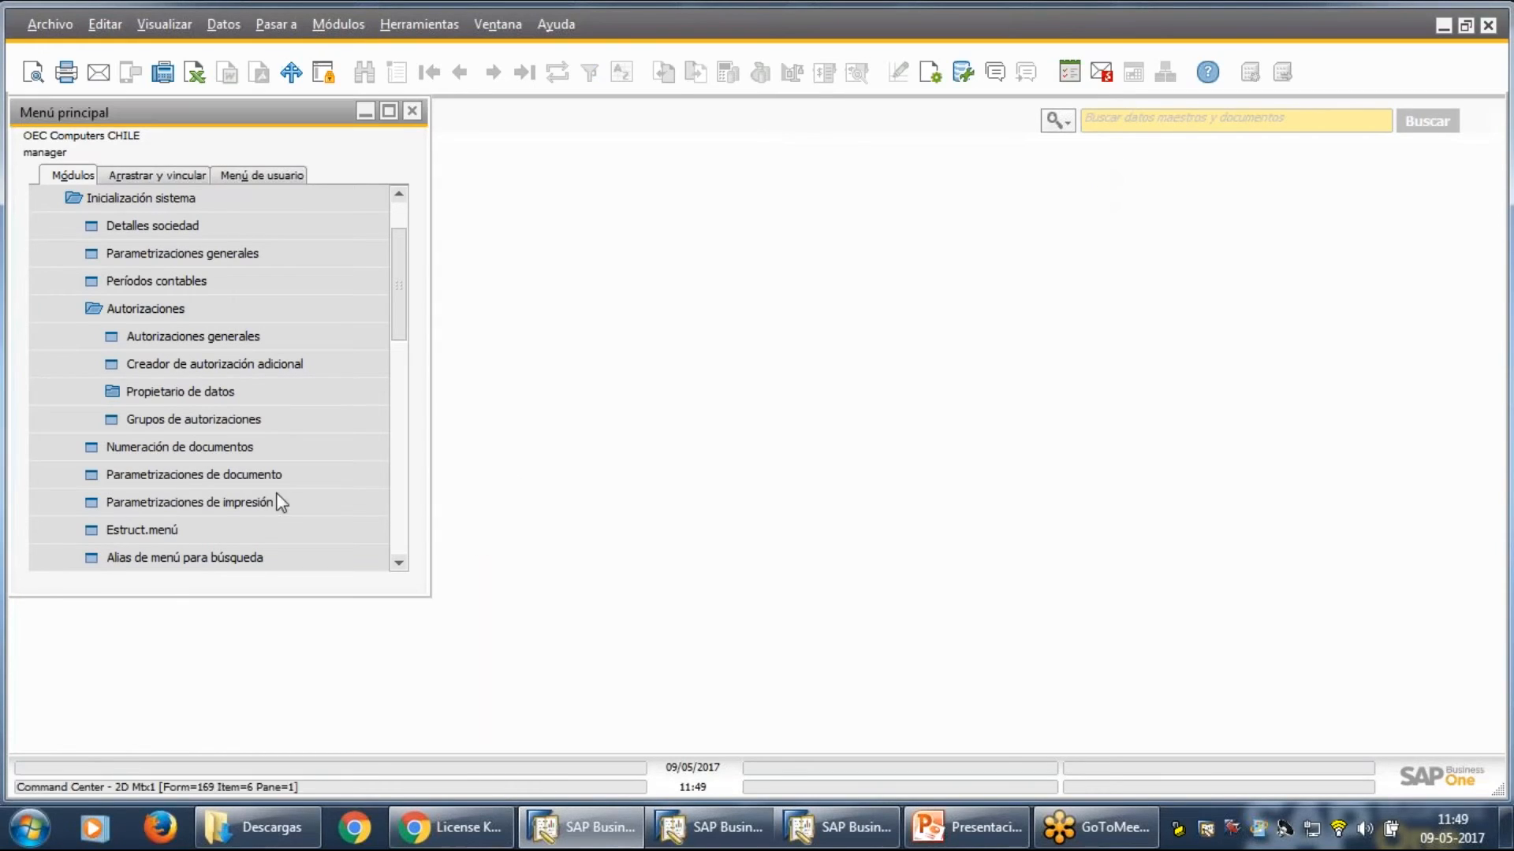
Open Autorizaciones generales and expand the Autorización usuario subject for the Ventas group.
scroll(126, 369, "up", 1)
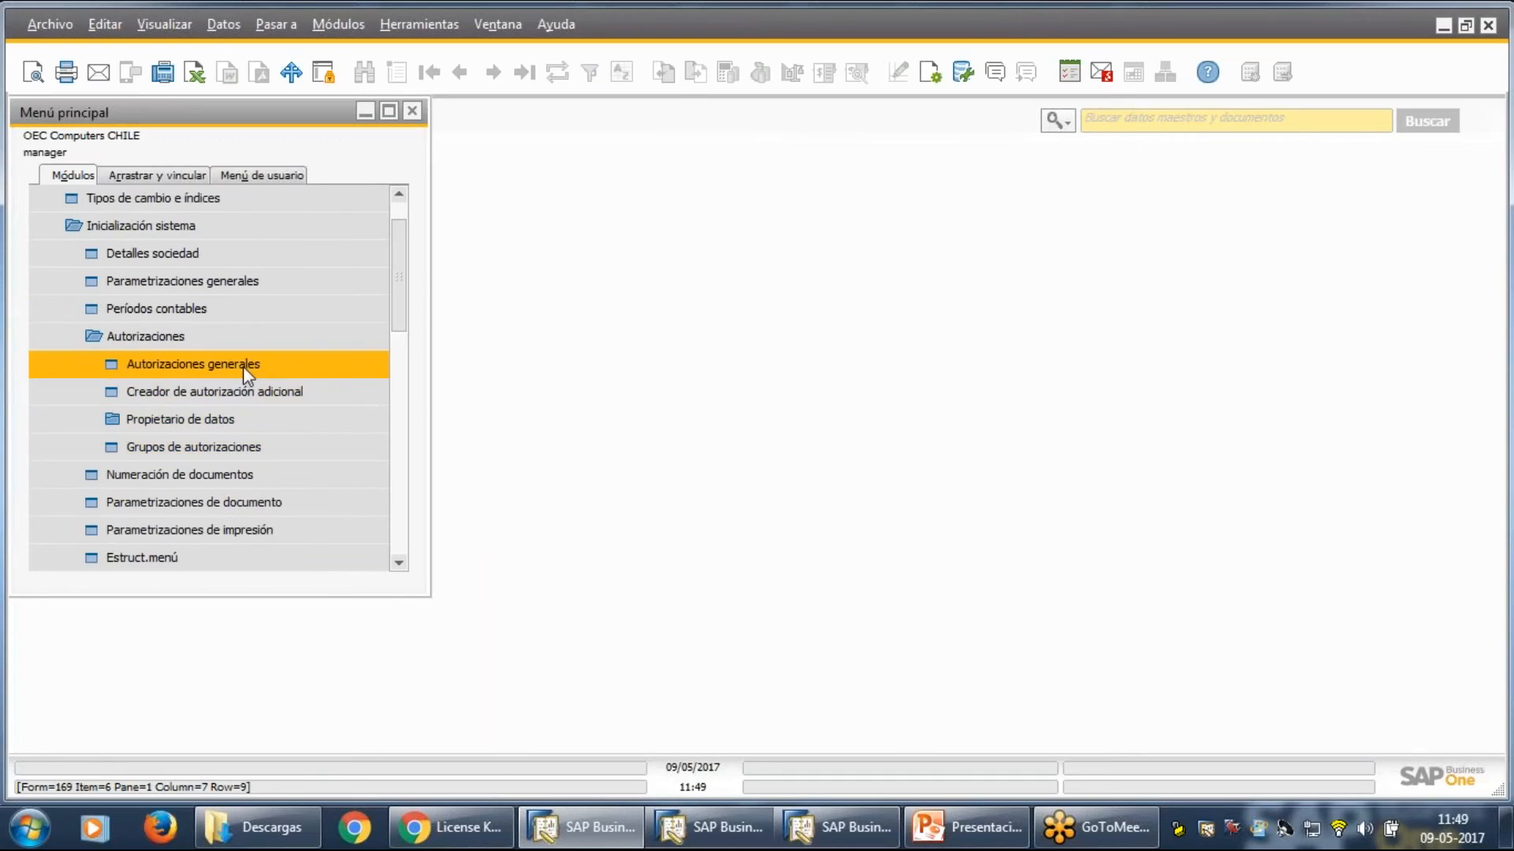
left_click(288, 364)
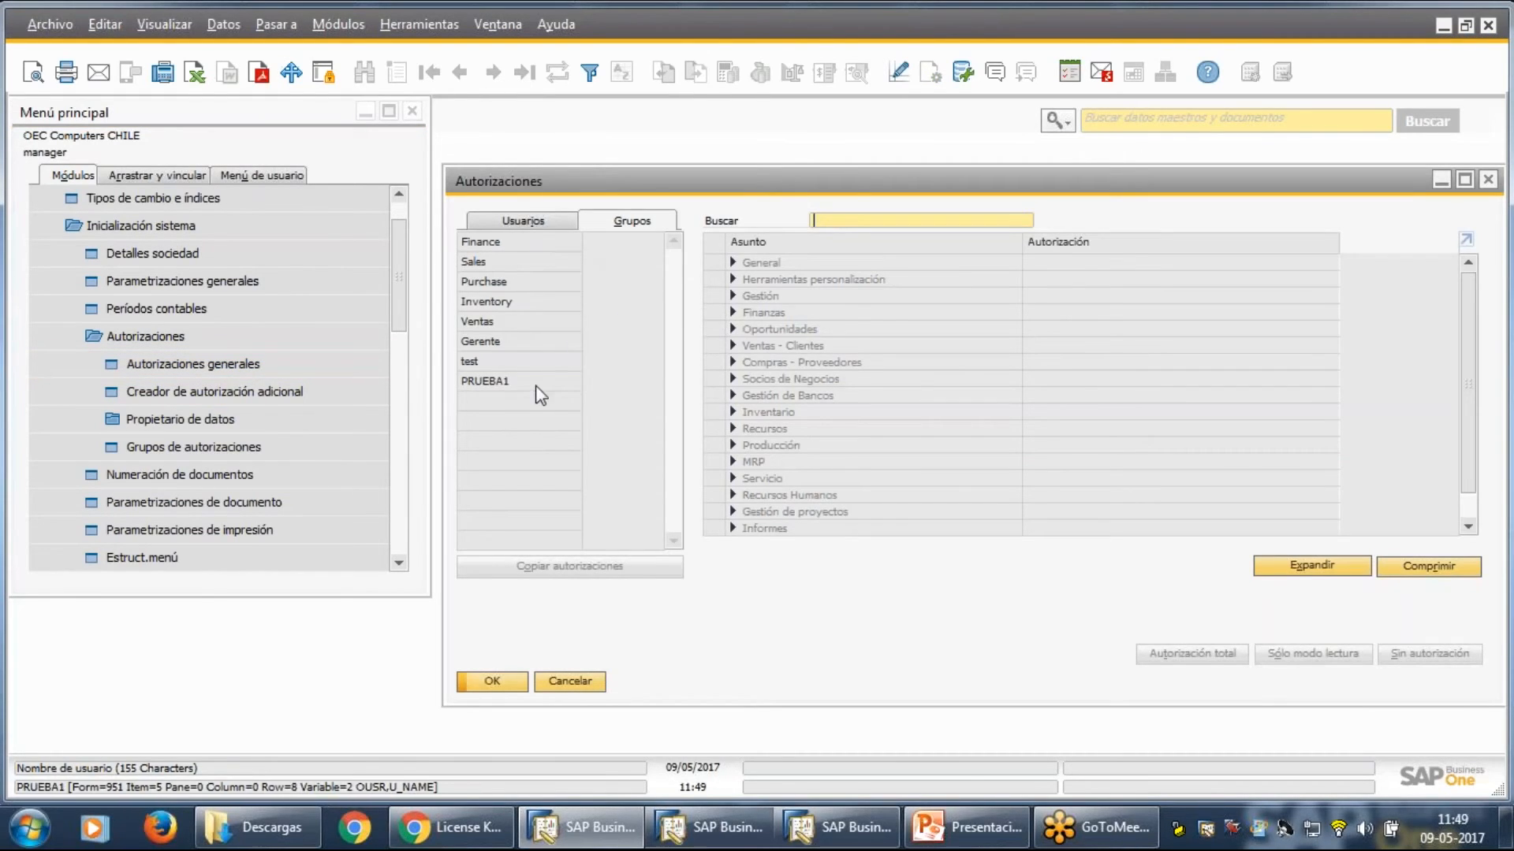
left_click(510, 322)
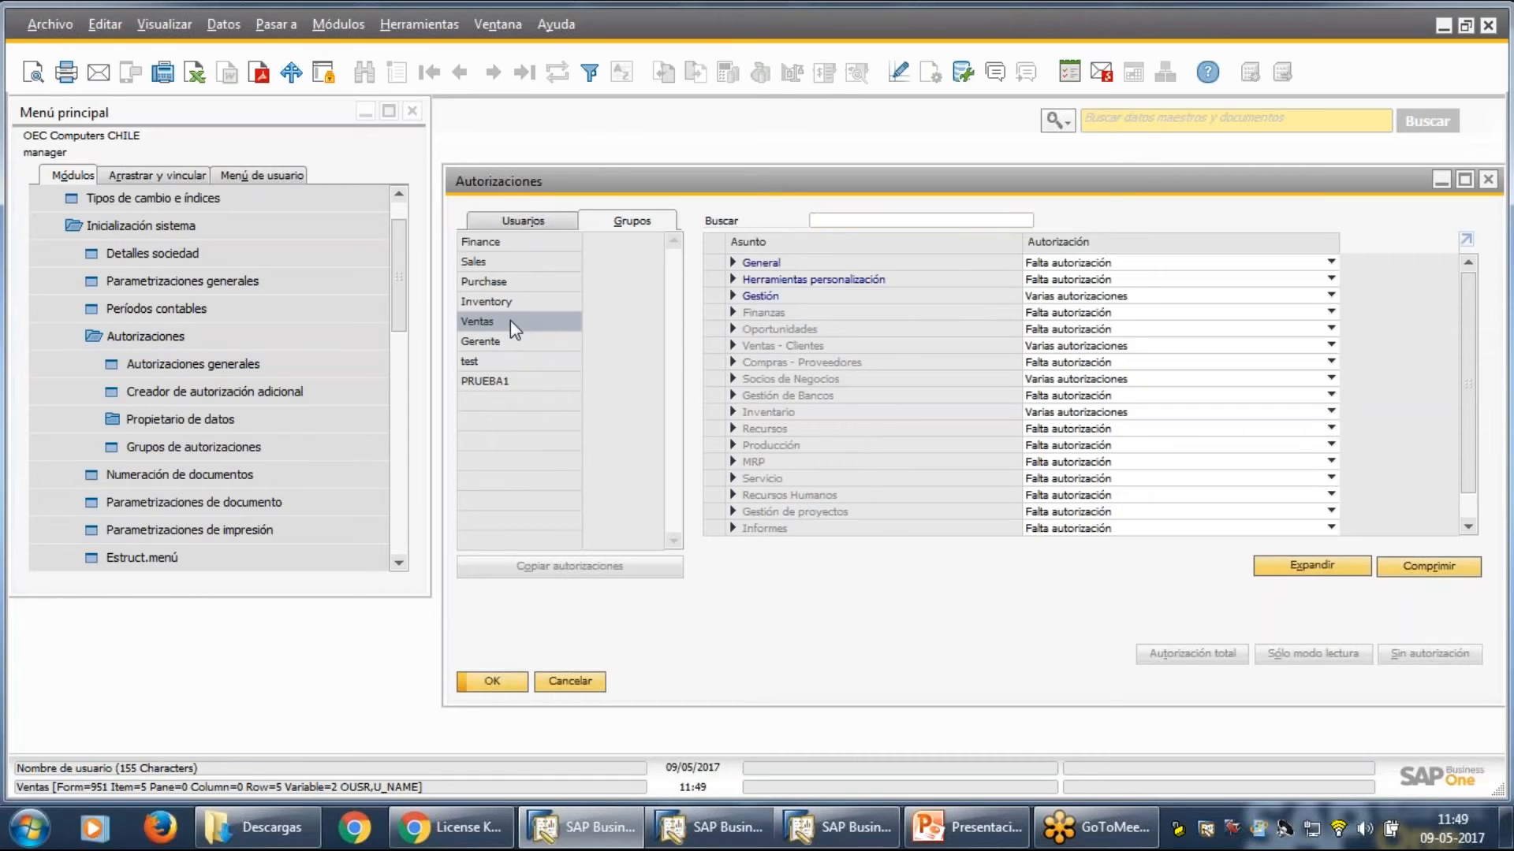
scroll(791, 406, "down", 2)
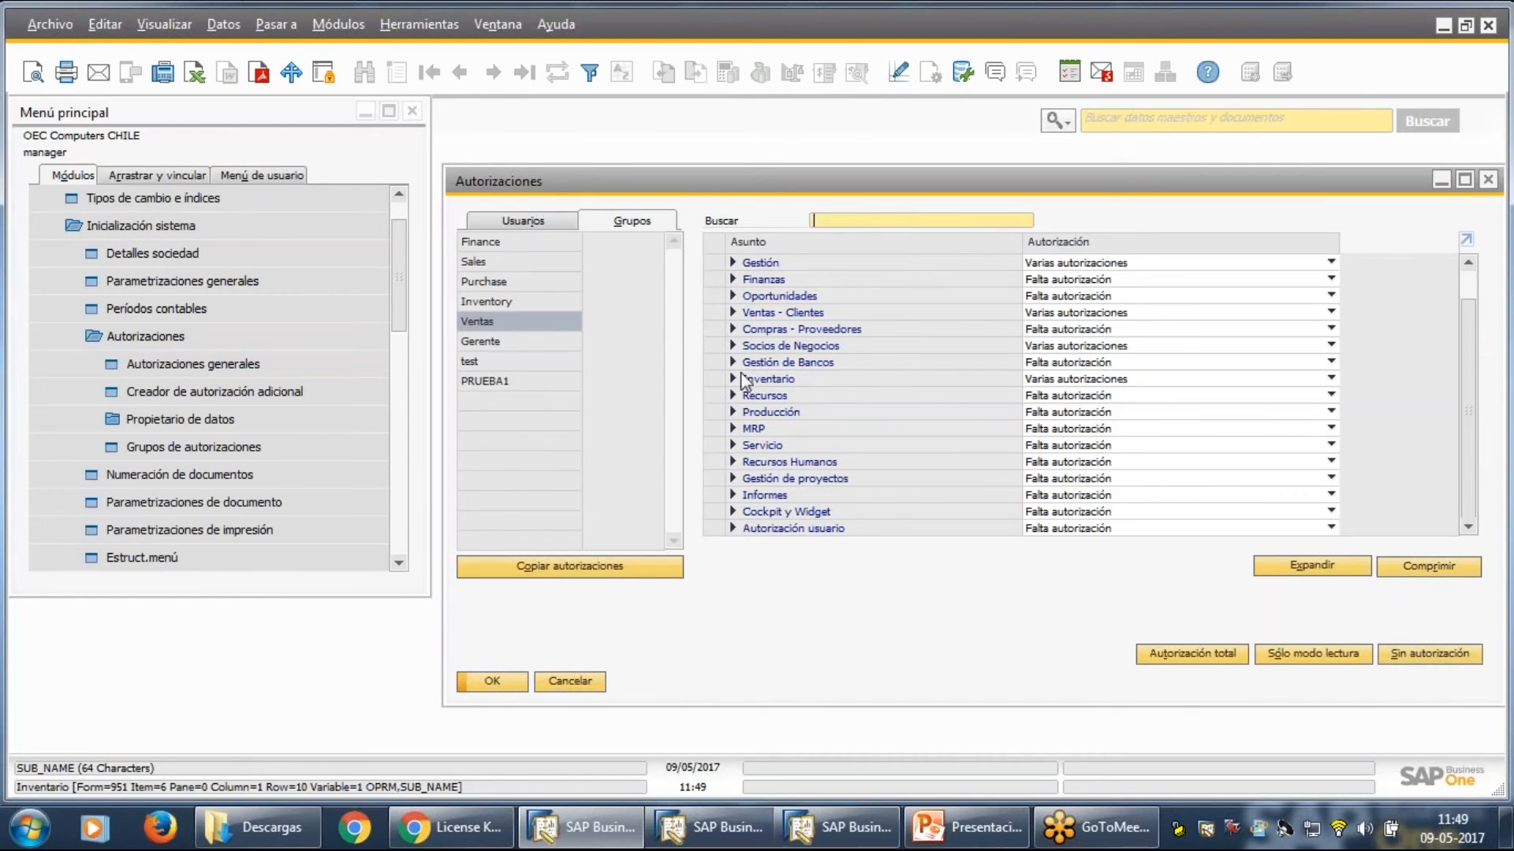
left_click(733, 528)
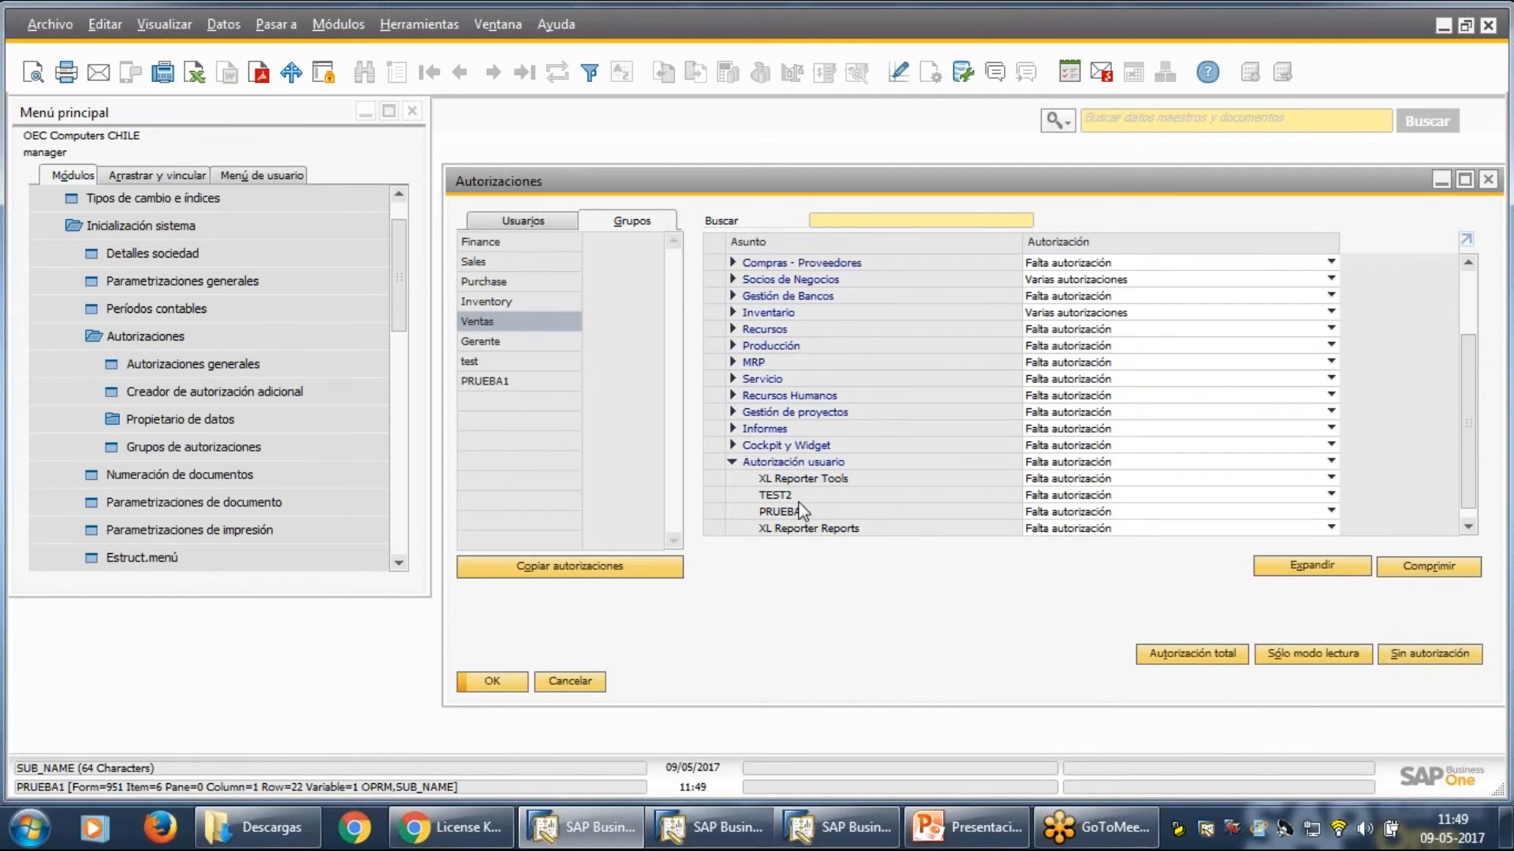
Review the authorization choices for TEST2 and PRUEBA1 in the Ventas group, and close the authorizations window without changing them.
left_click(1103, 497)
left_click(1102, 496)
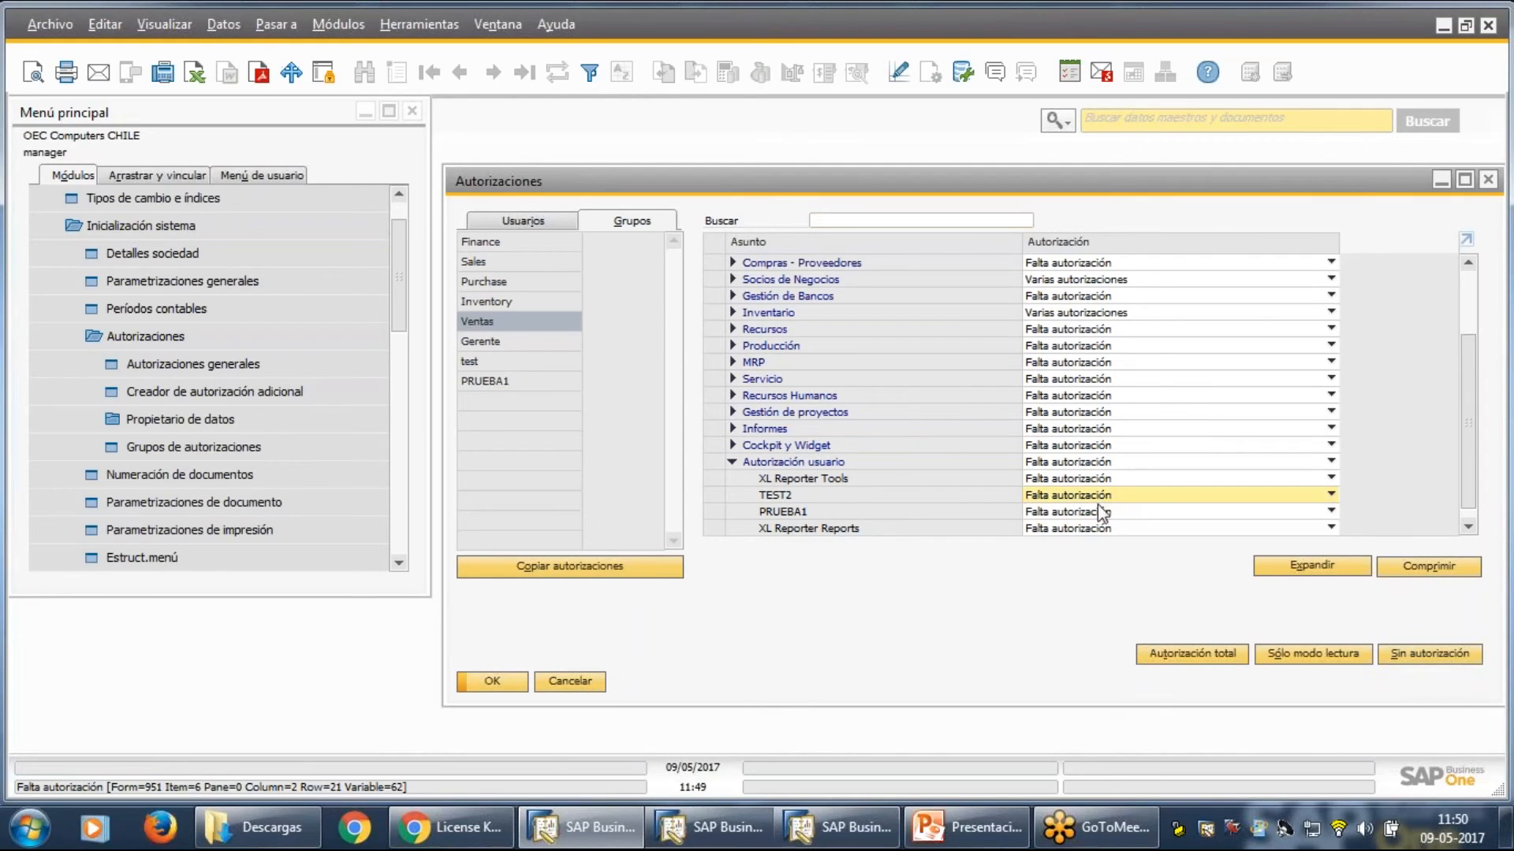
left_click(1095, 513)
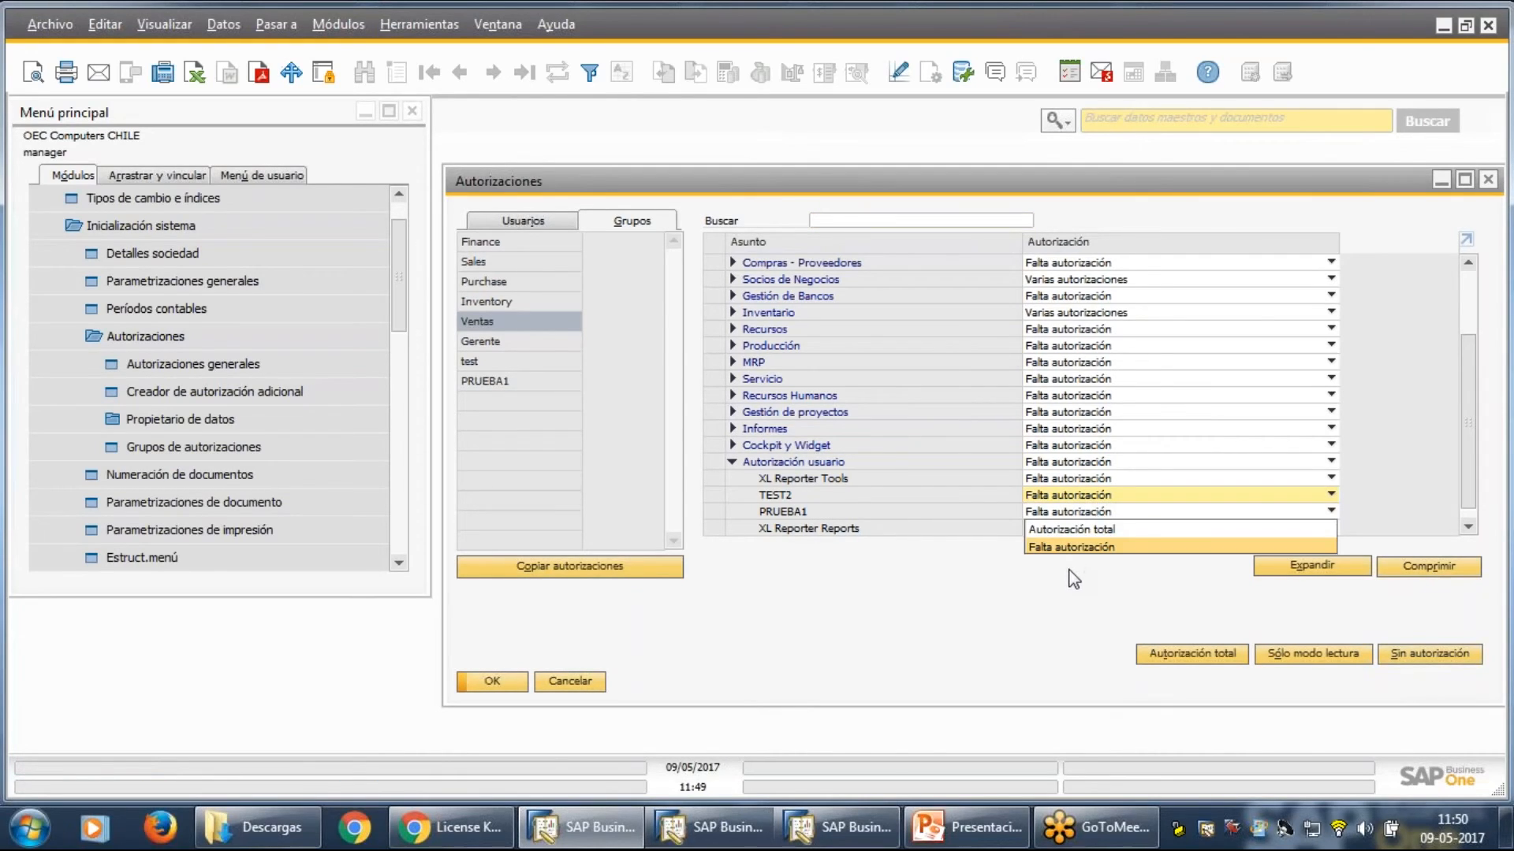
left_click(954, 591)
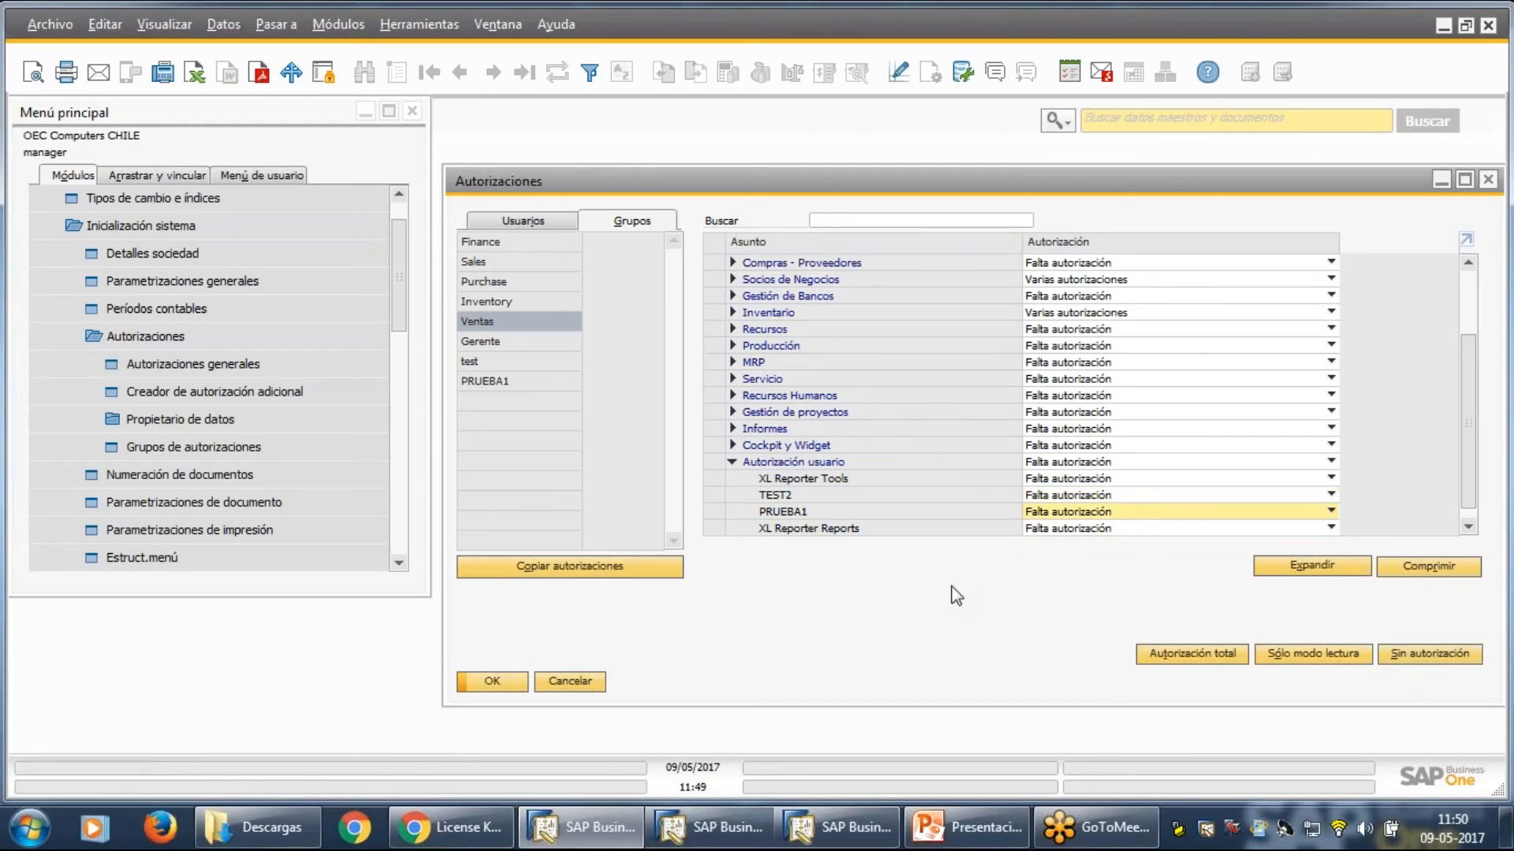
left_click(505, 679)
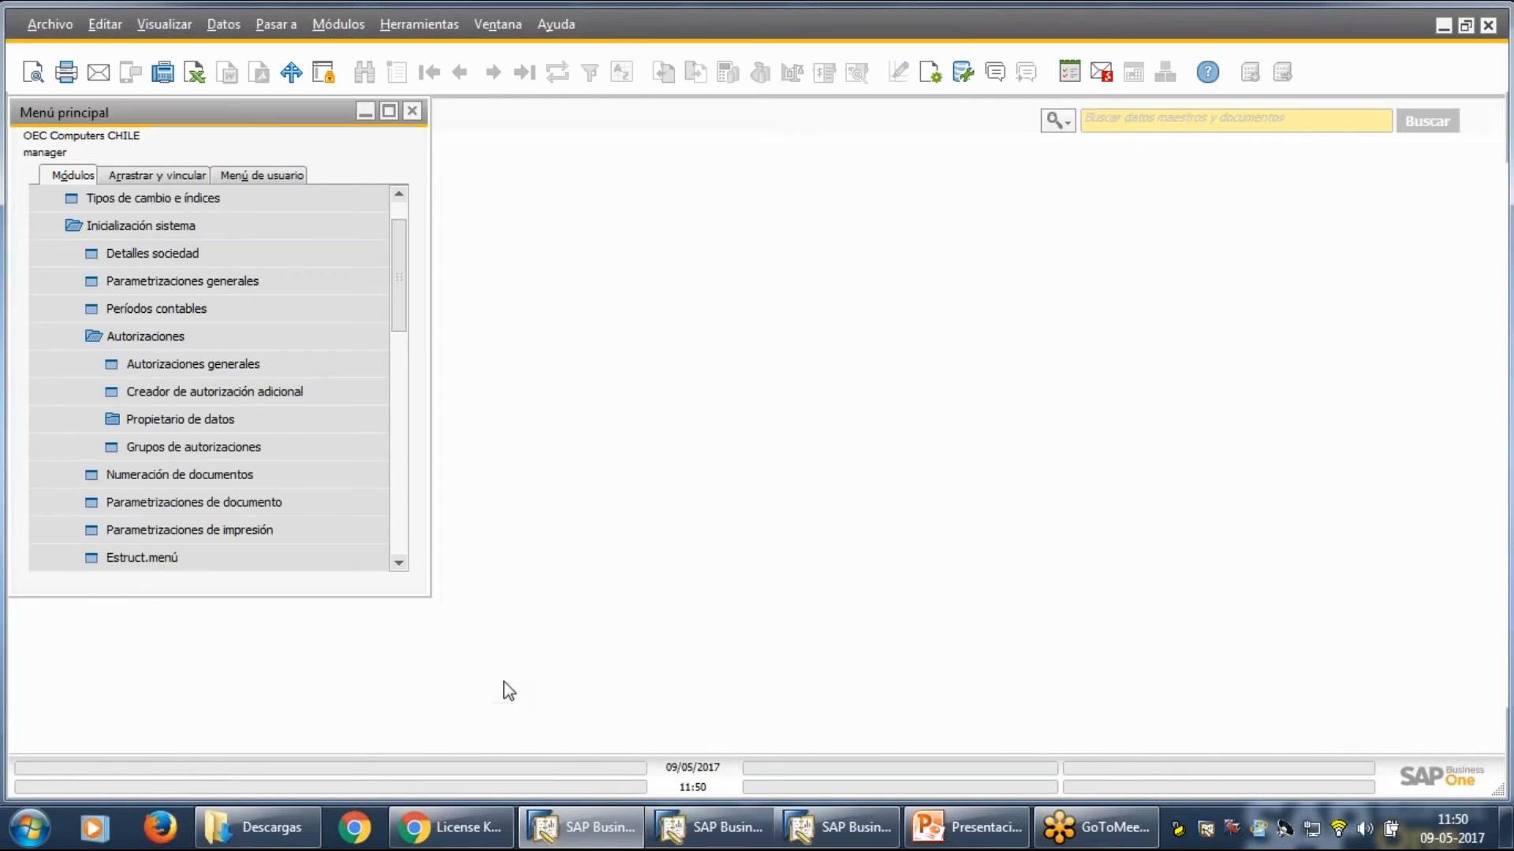
Collapse the expanded system folders and open Parametrizaciones generales under Inicialización sistema in the Gestión module.
left_click(197, 226)
scroll(225, 315, "up", 2)
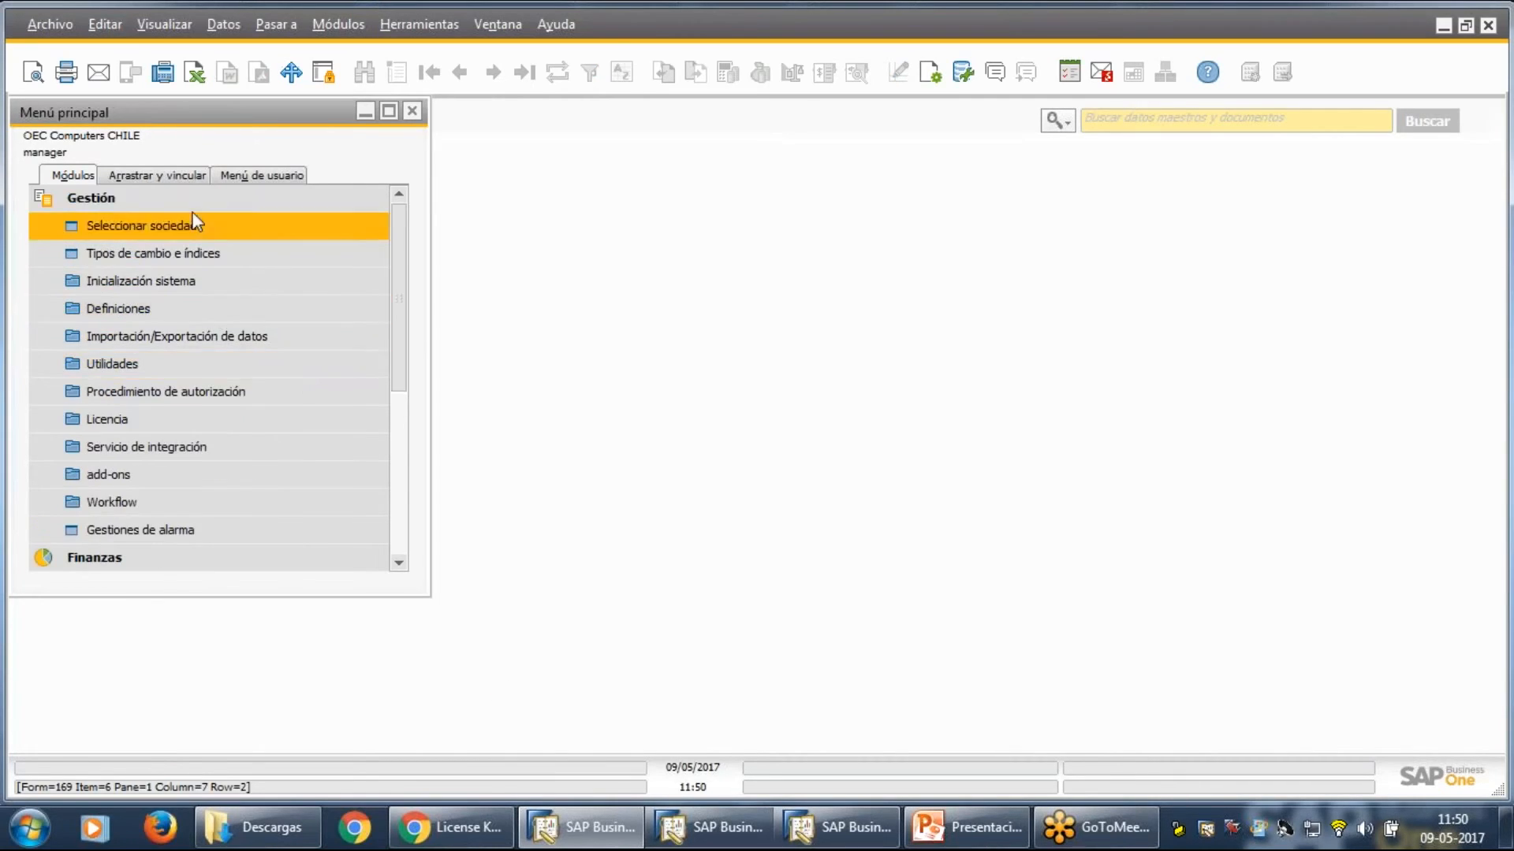
left_click(157, 207)
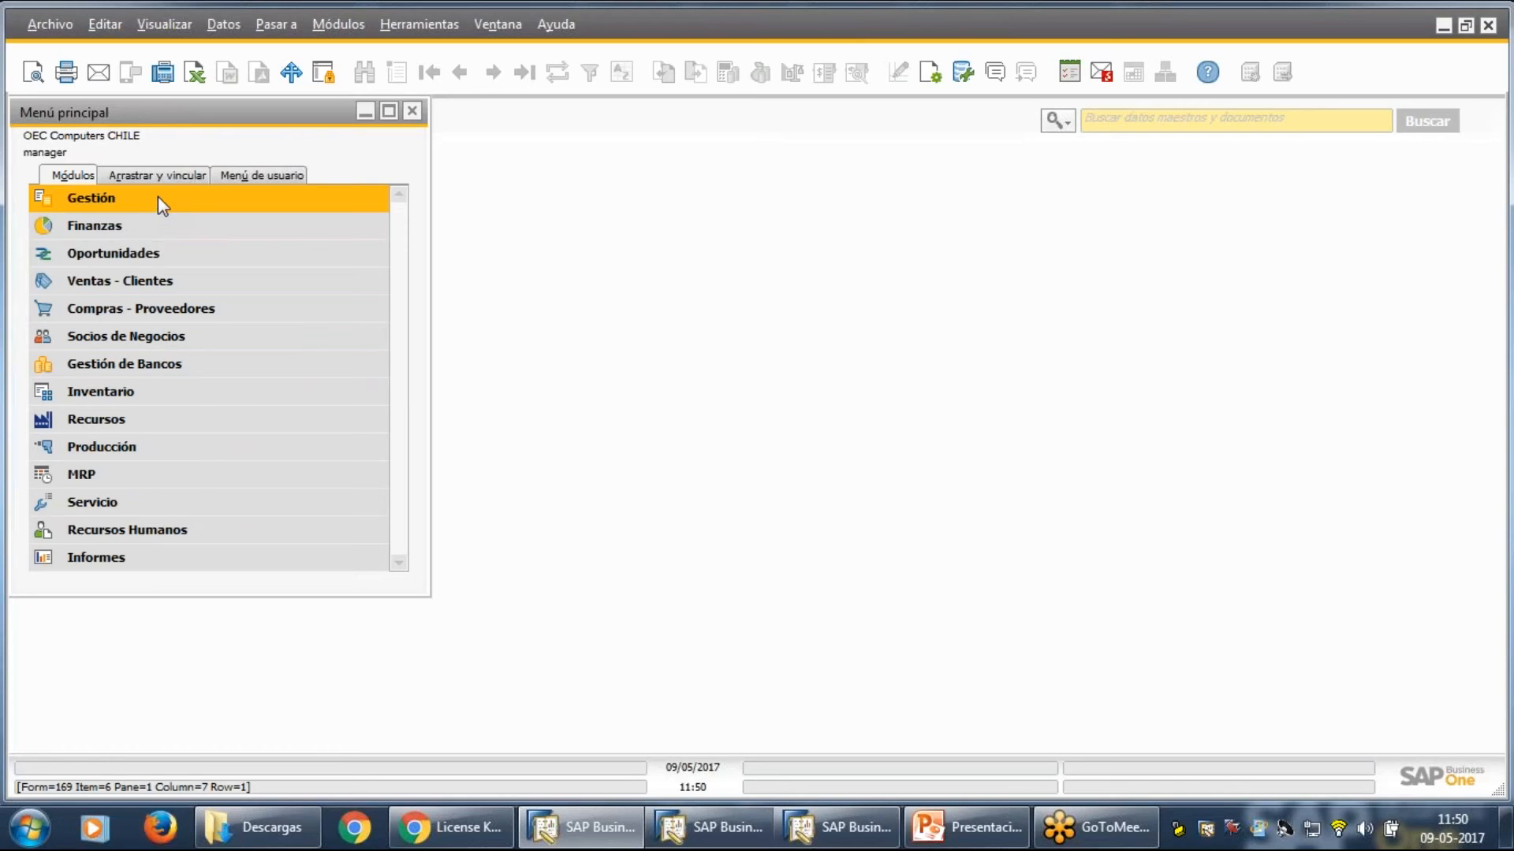
left_click(157, 196)
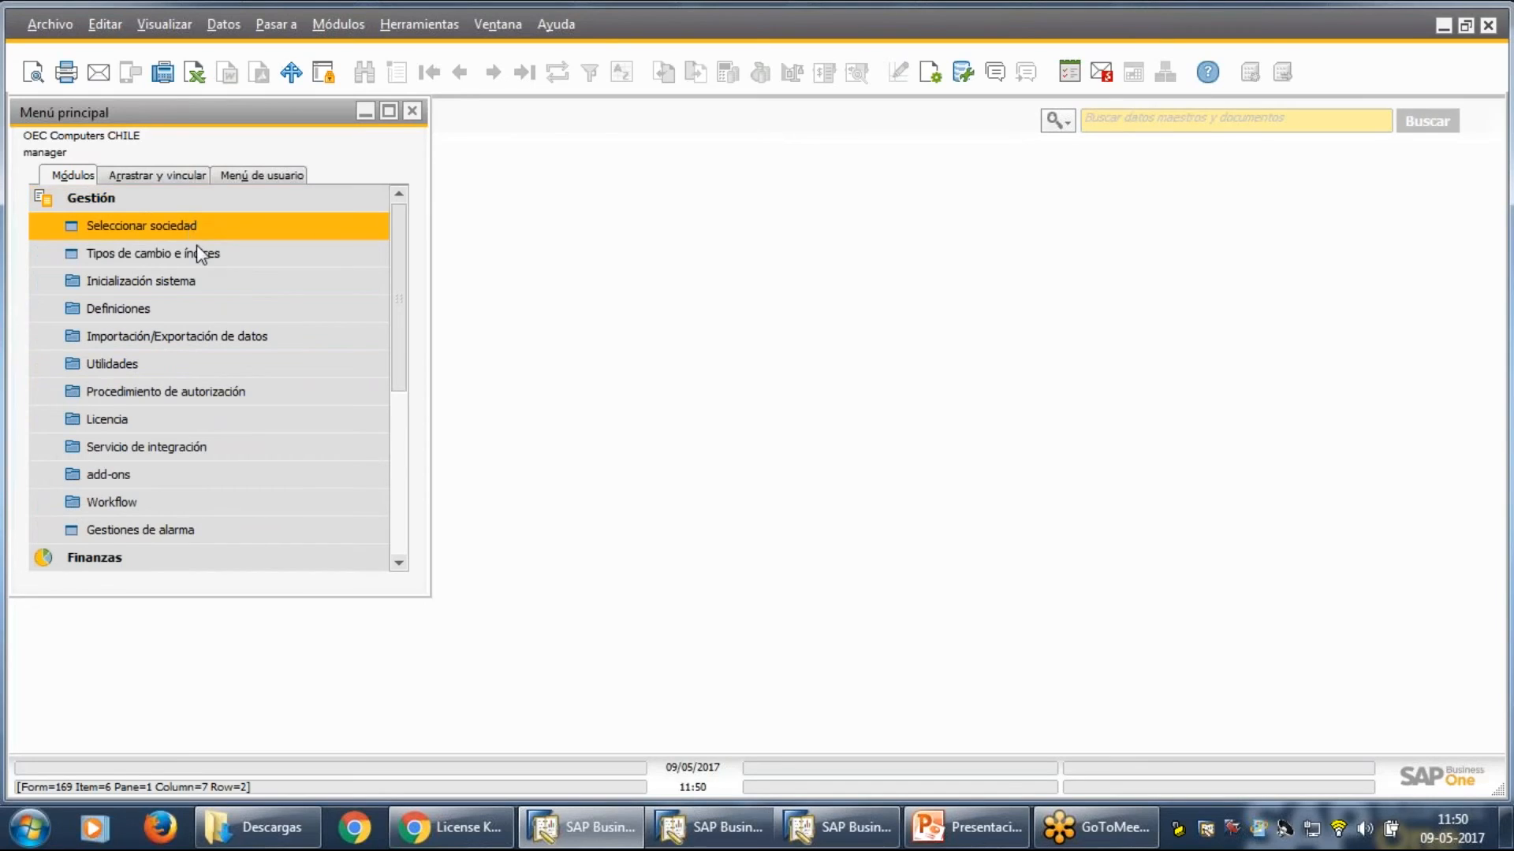
left_click(201, 281)
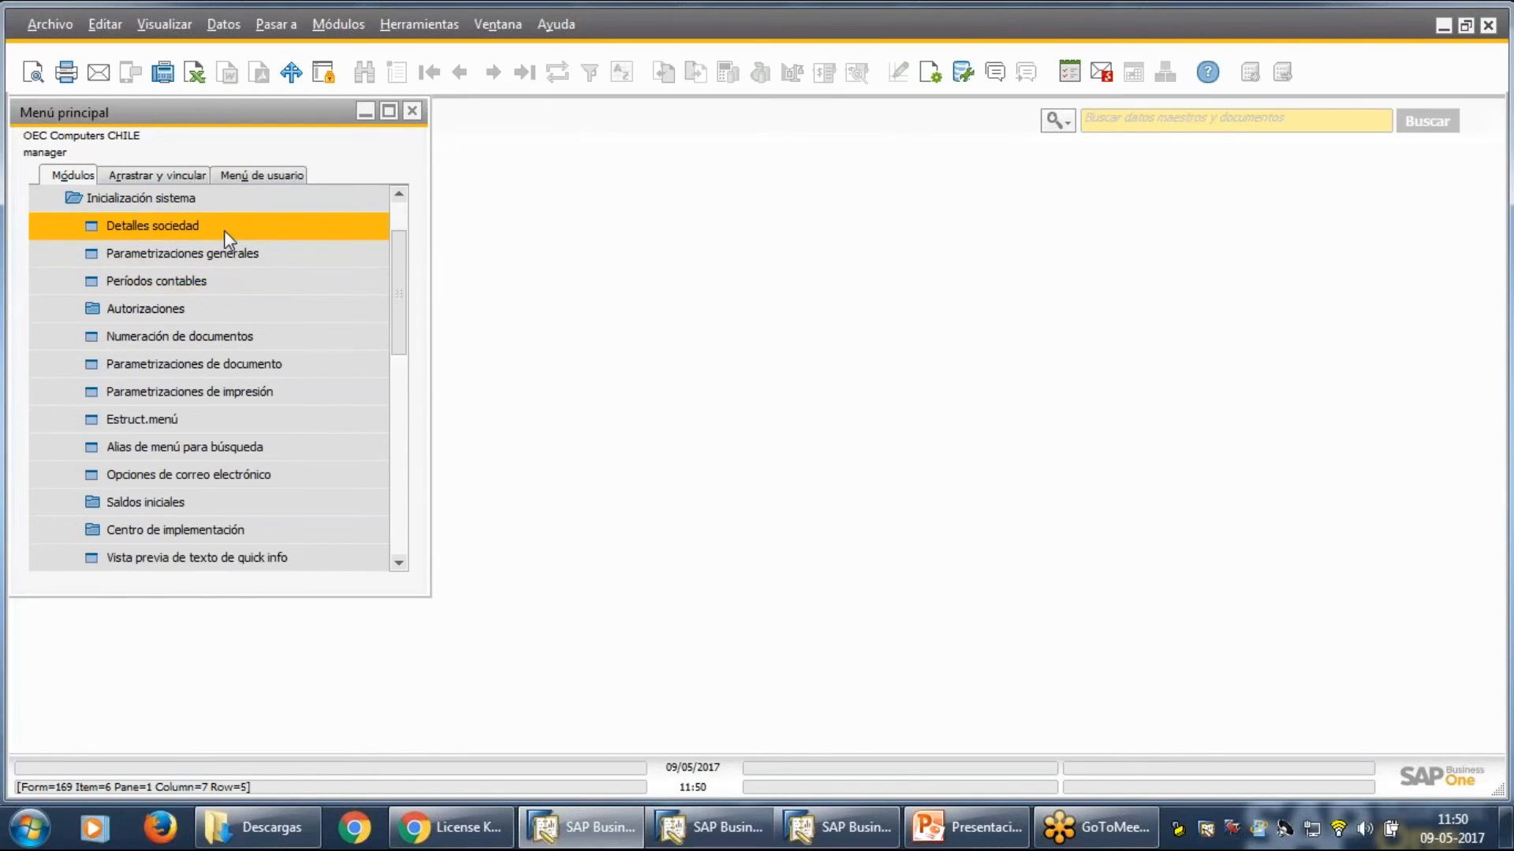
left_click(245, 262)
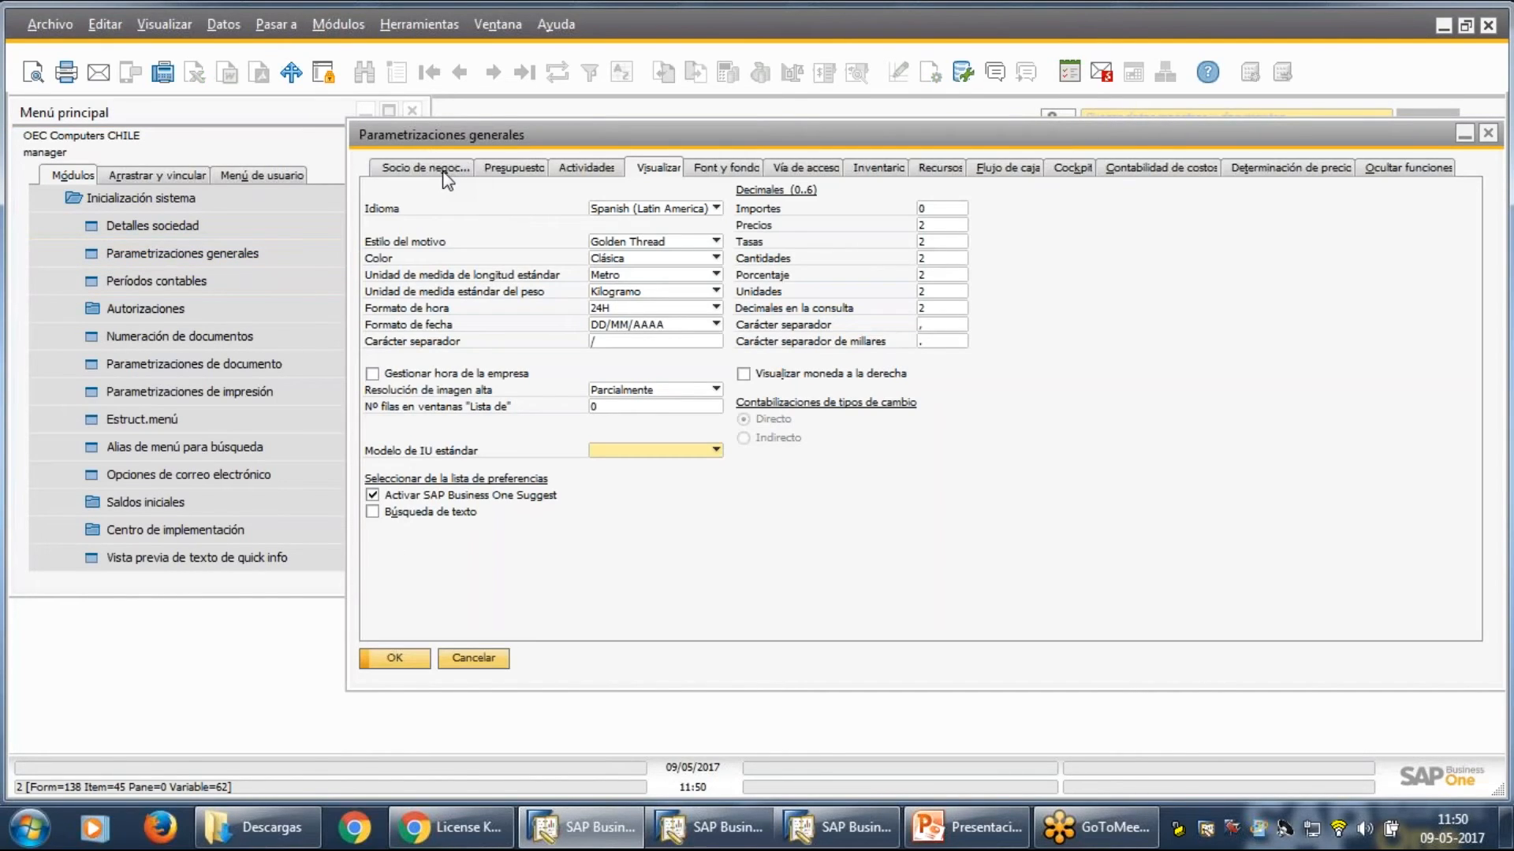
Review the Socio de negocios settings and the choices for Gestionar propiedad de datos por, and close Parametrizaciones generales without changing them.
left_click(437, 171)
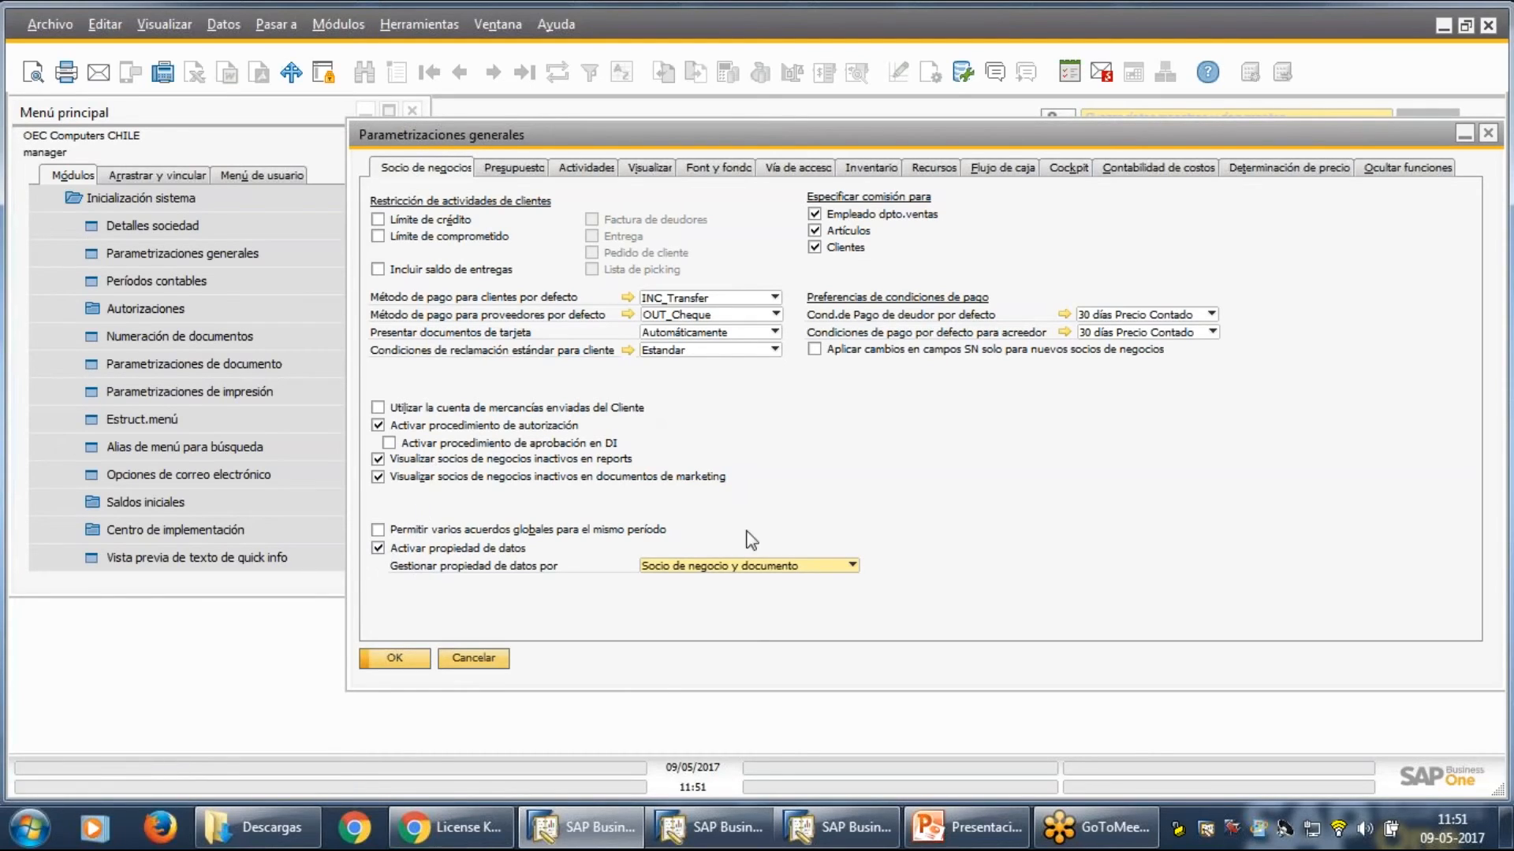
left_click(735, 570)
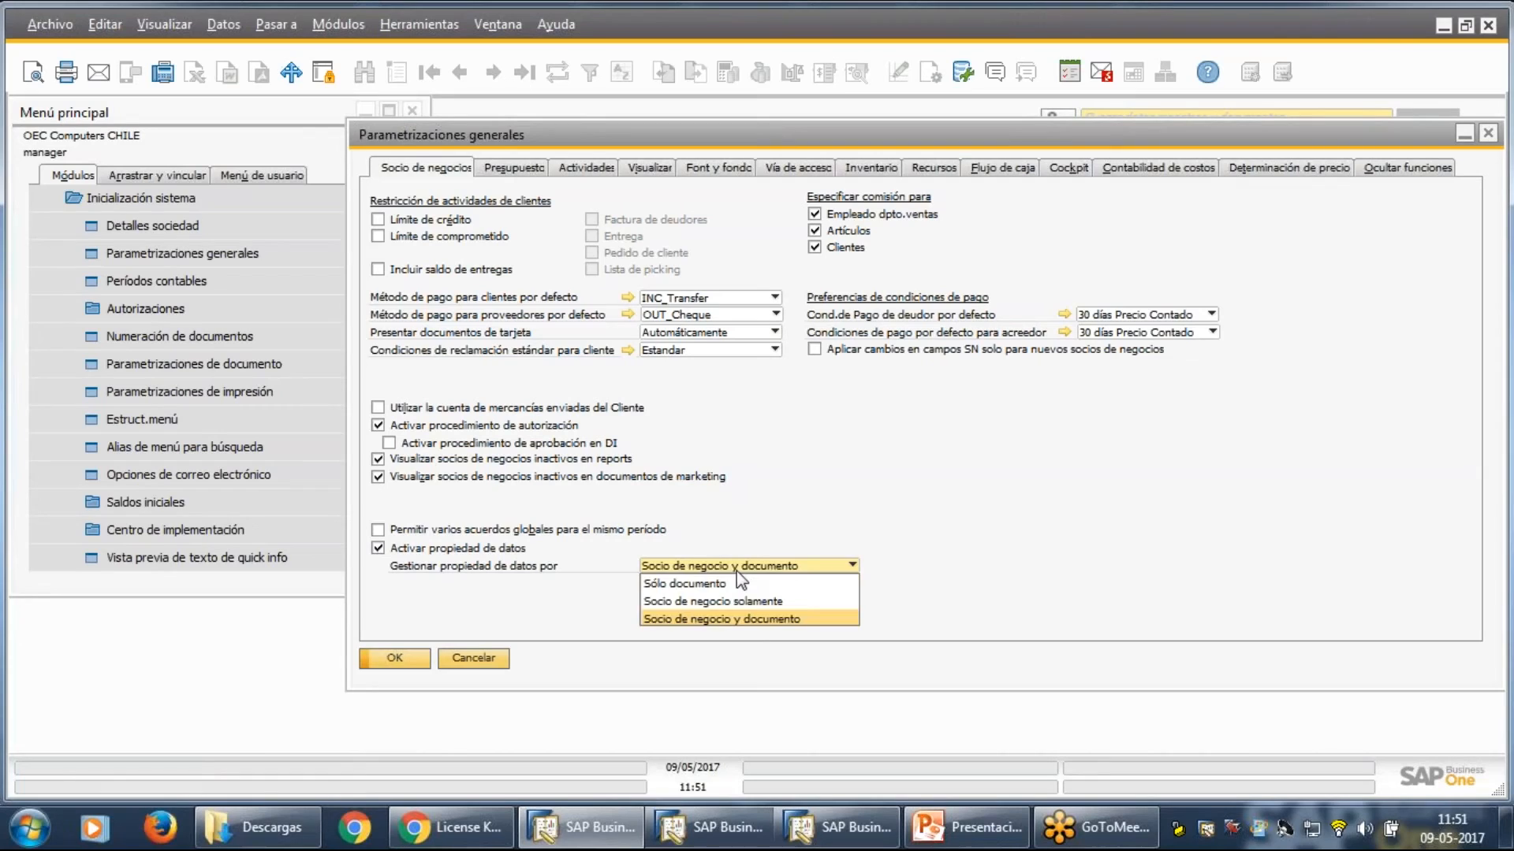
left_click(966, 519)
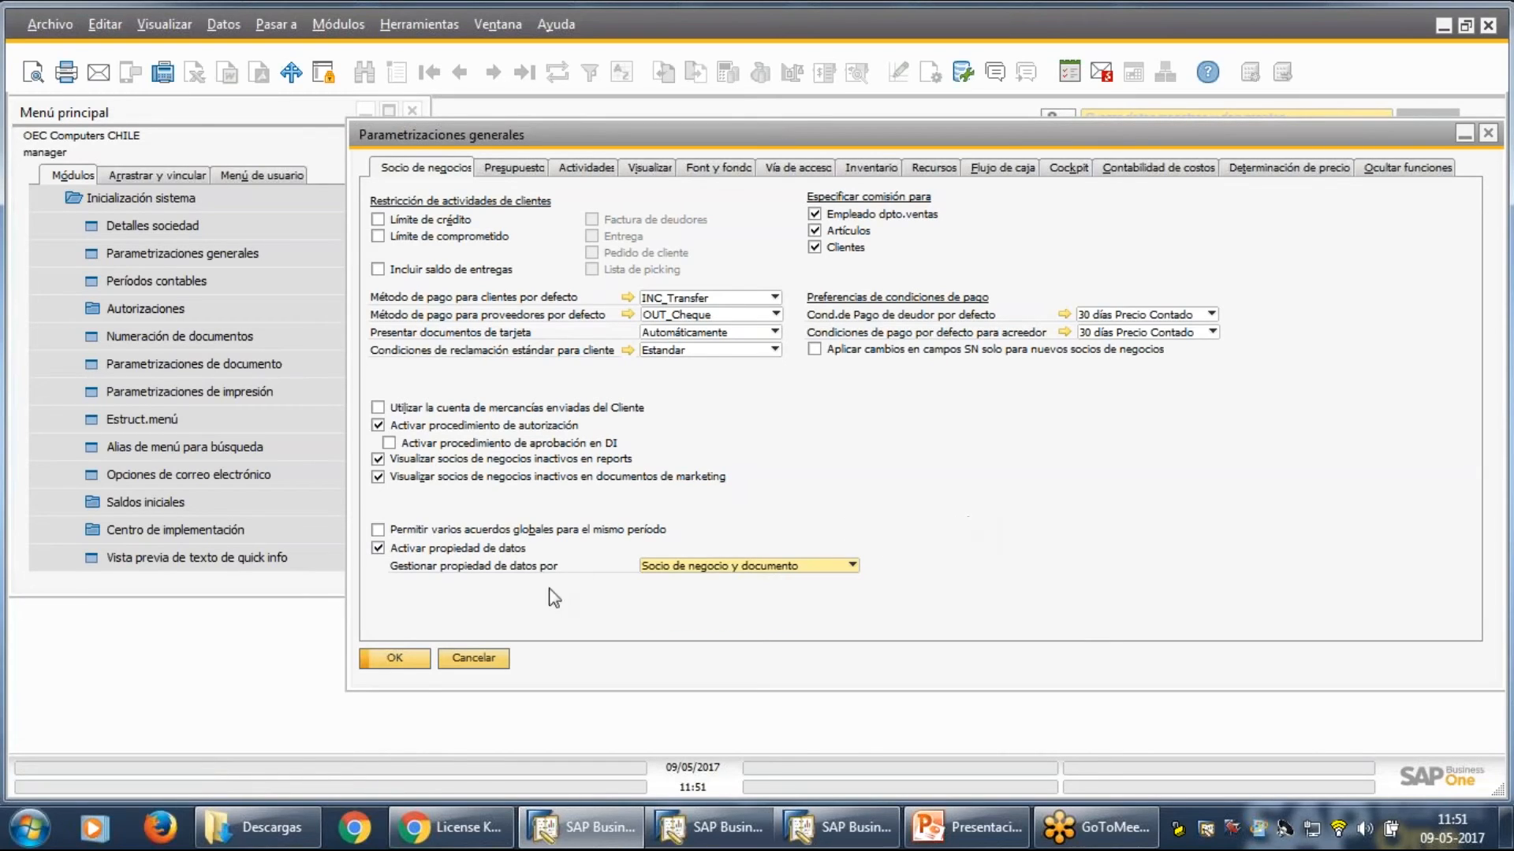
left_click(416, 660)
Collapse the Gestión module, open Datos maestros empleado under Recursos Humanos, and display the last employee record.
left_click(167, 195)
scroll(189, 203, "up", 2)
left_click(212, 203)
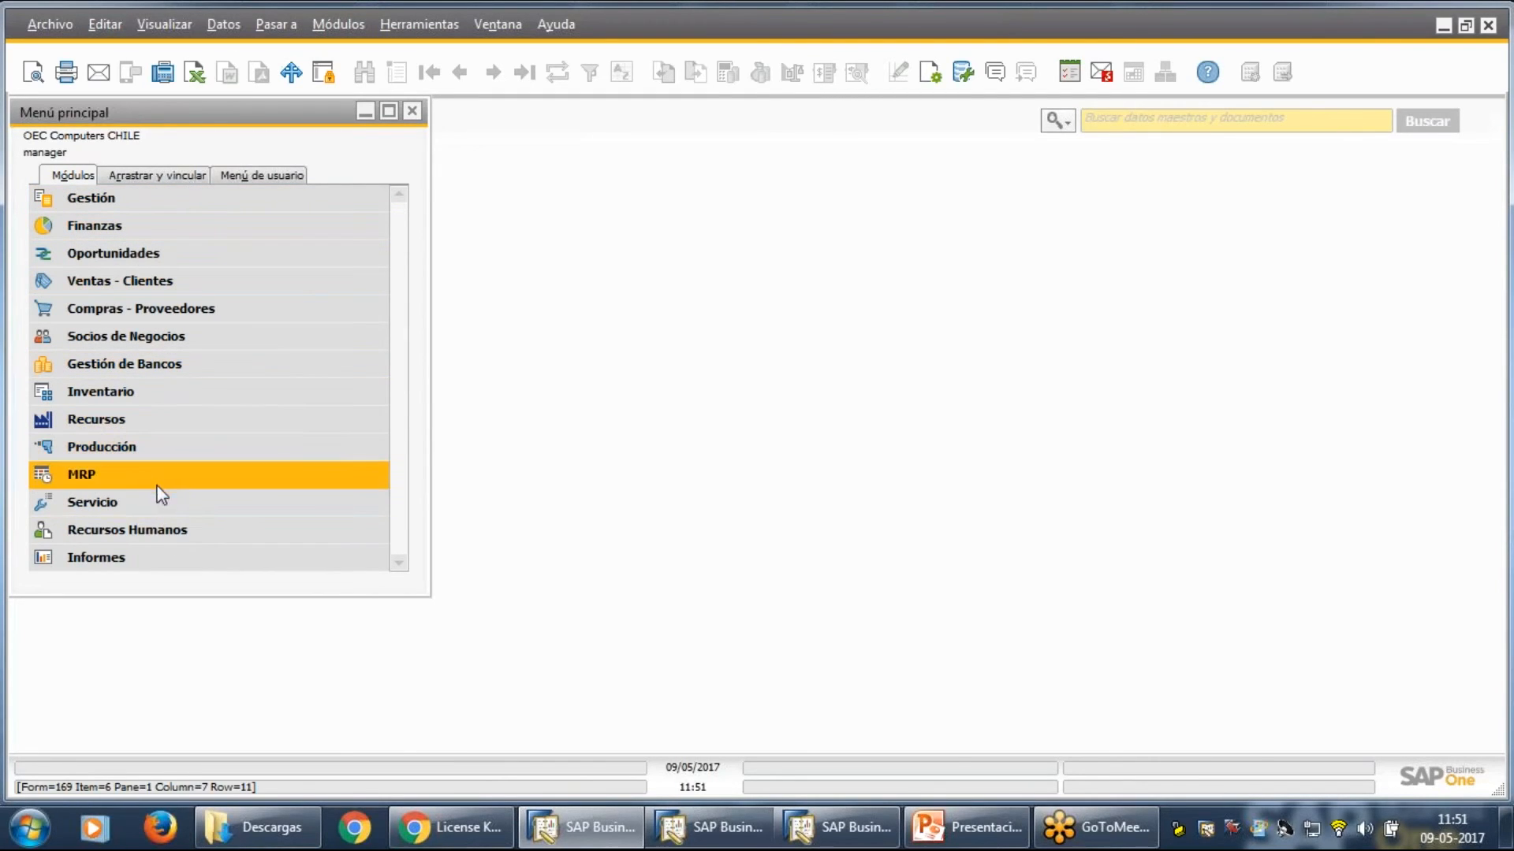
left_click(161, 529)
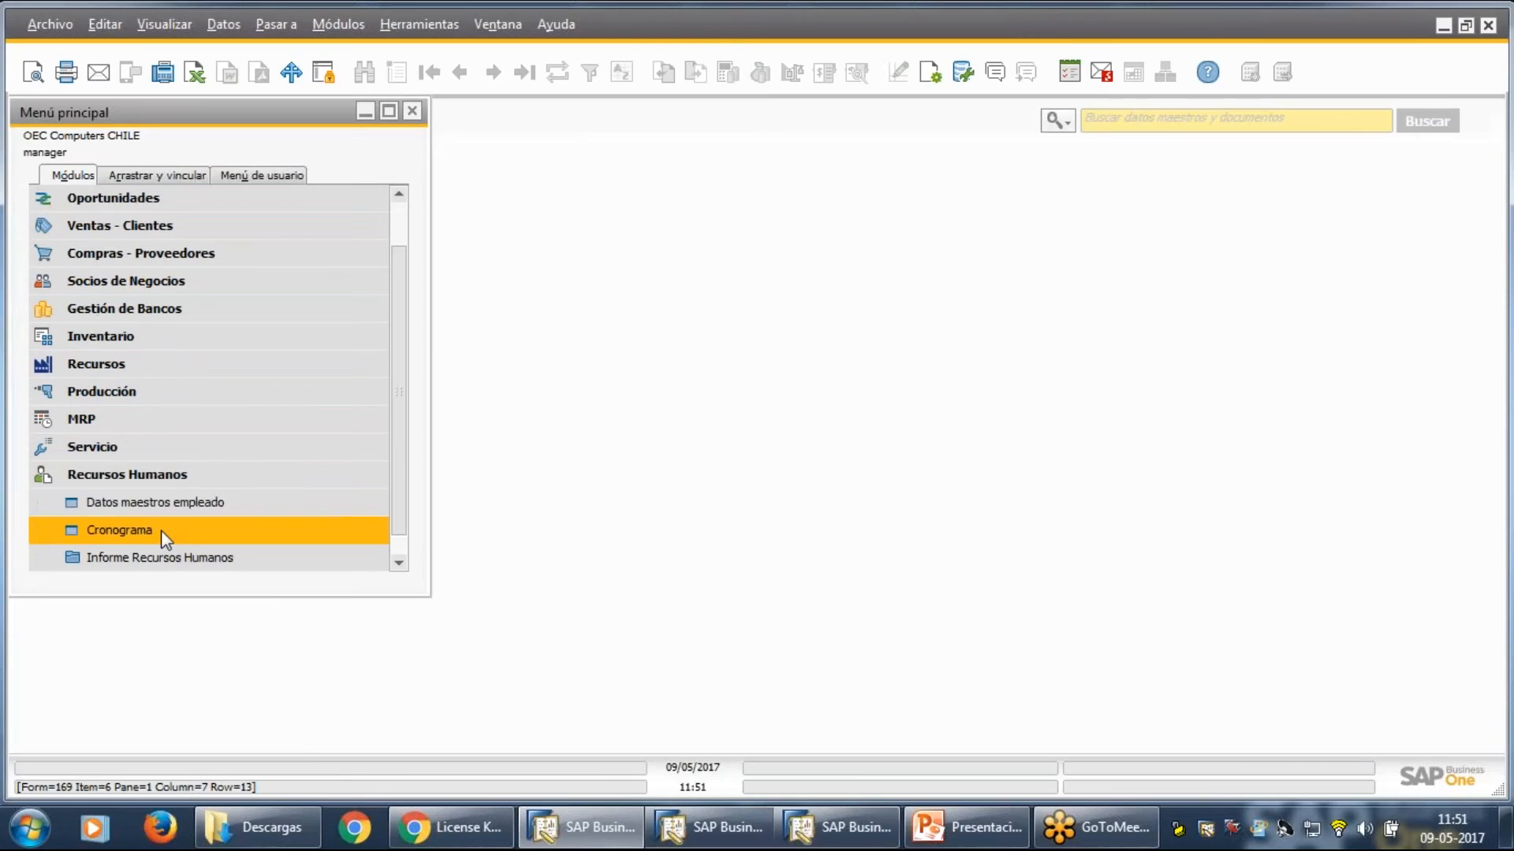
left_click(191, 505)
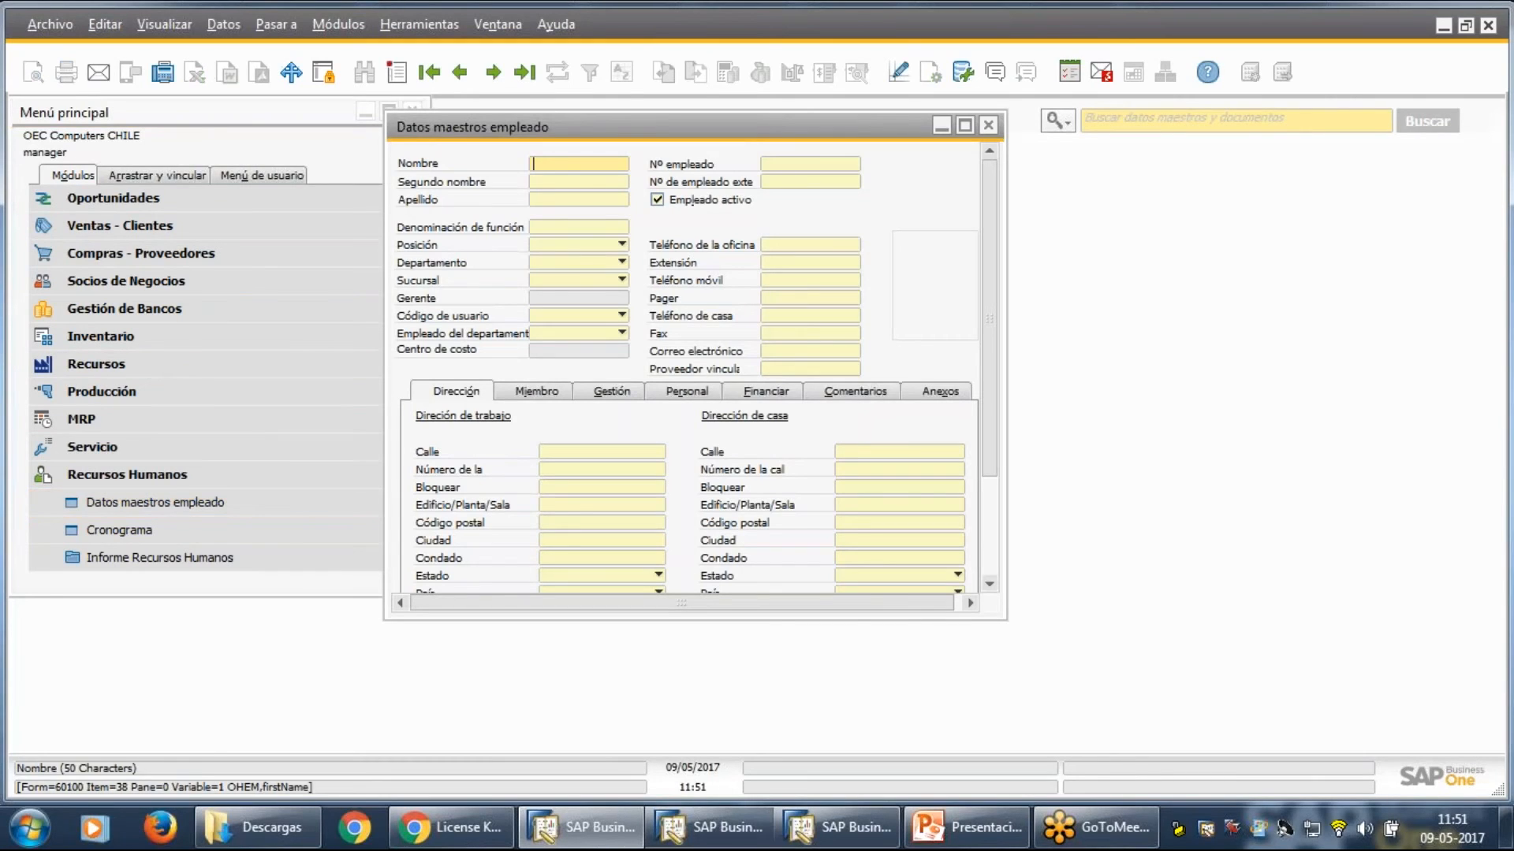
left_click(462, 75)
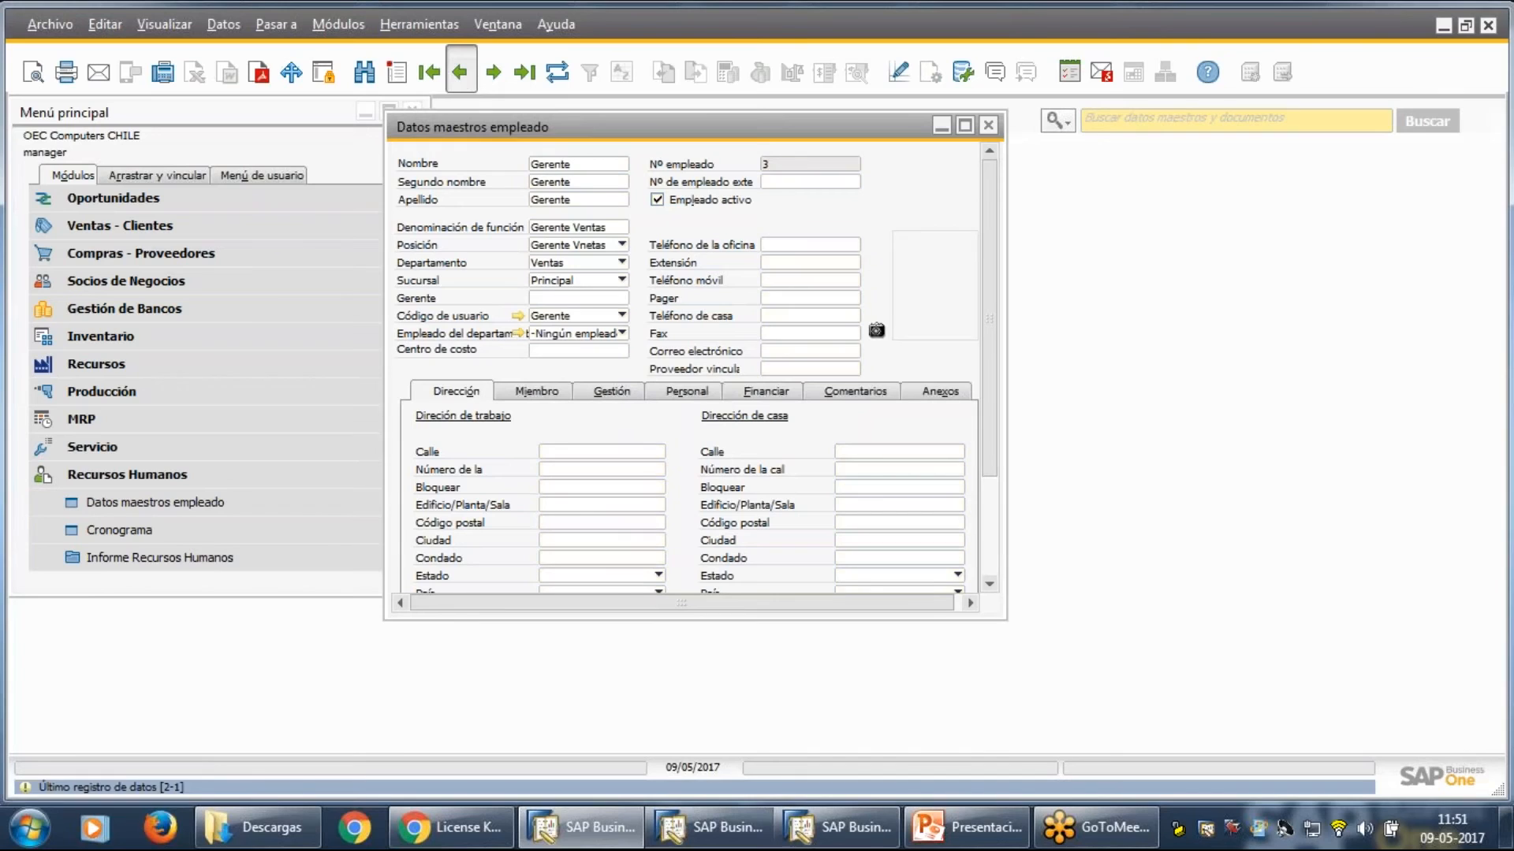
Go to the employee record Prueba1, review the user definition linked through Código de usuario, and close that definition.
left_click_drag(724, 113, 791, 147)
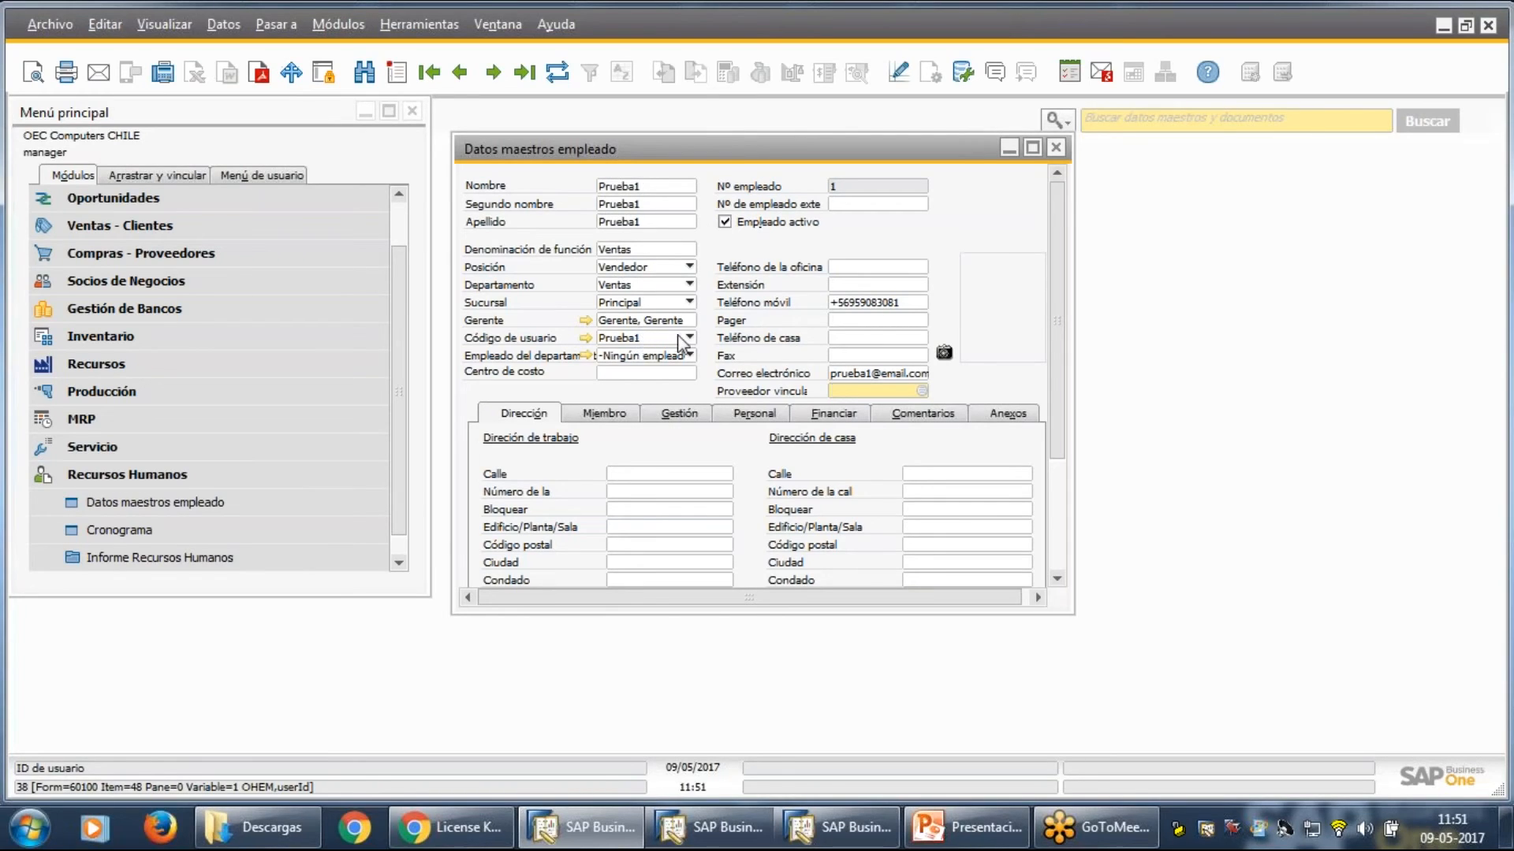
left_click(587, 338)
left_click_drag(715, 146, 1293, 192)
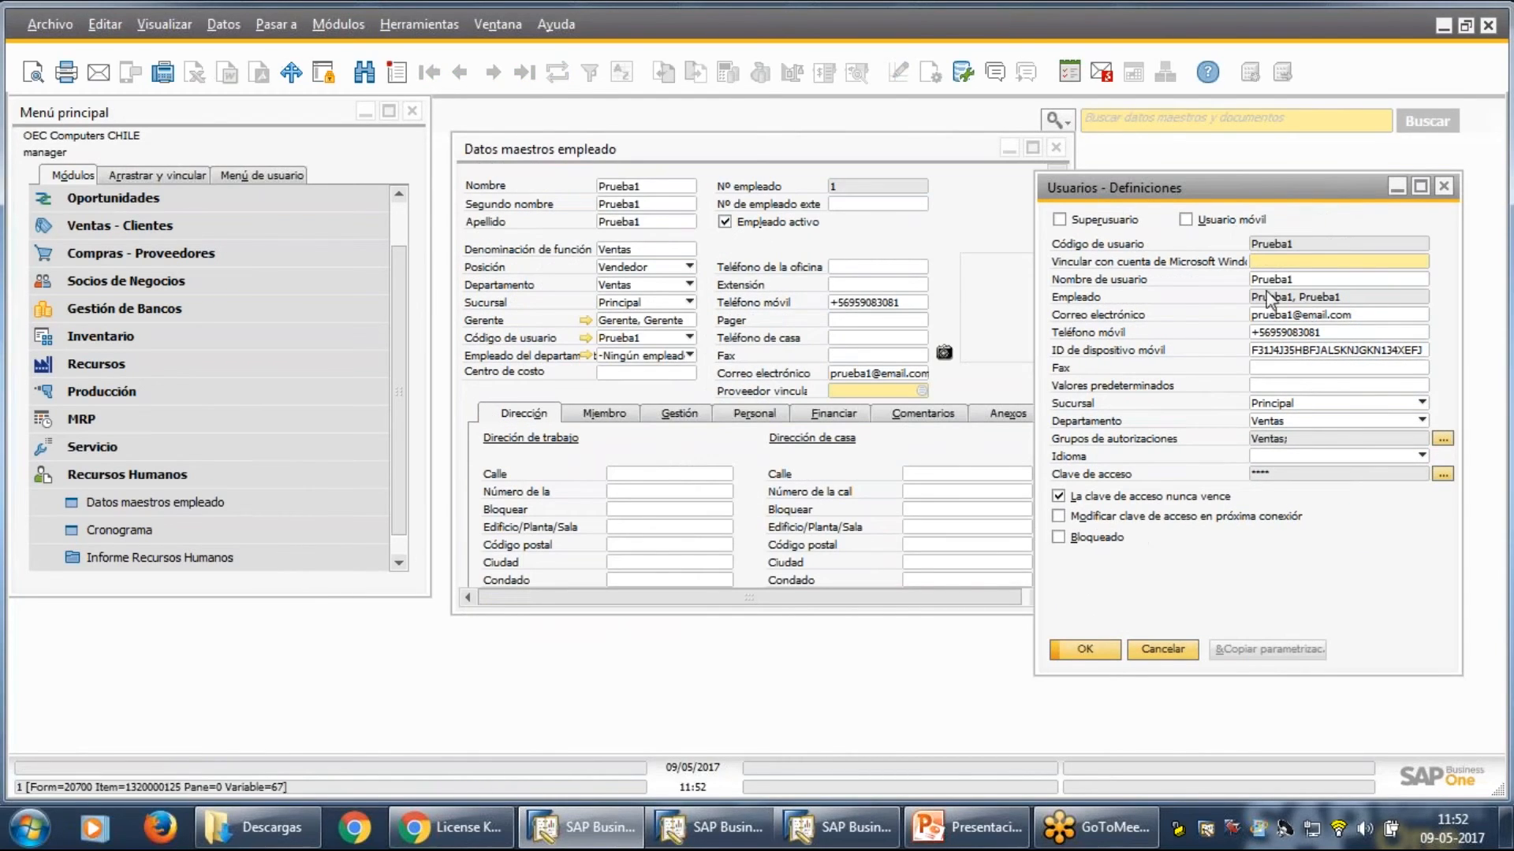
left_click(1443, 189)
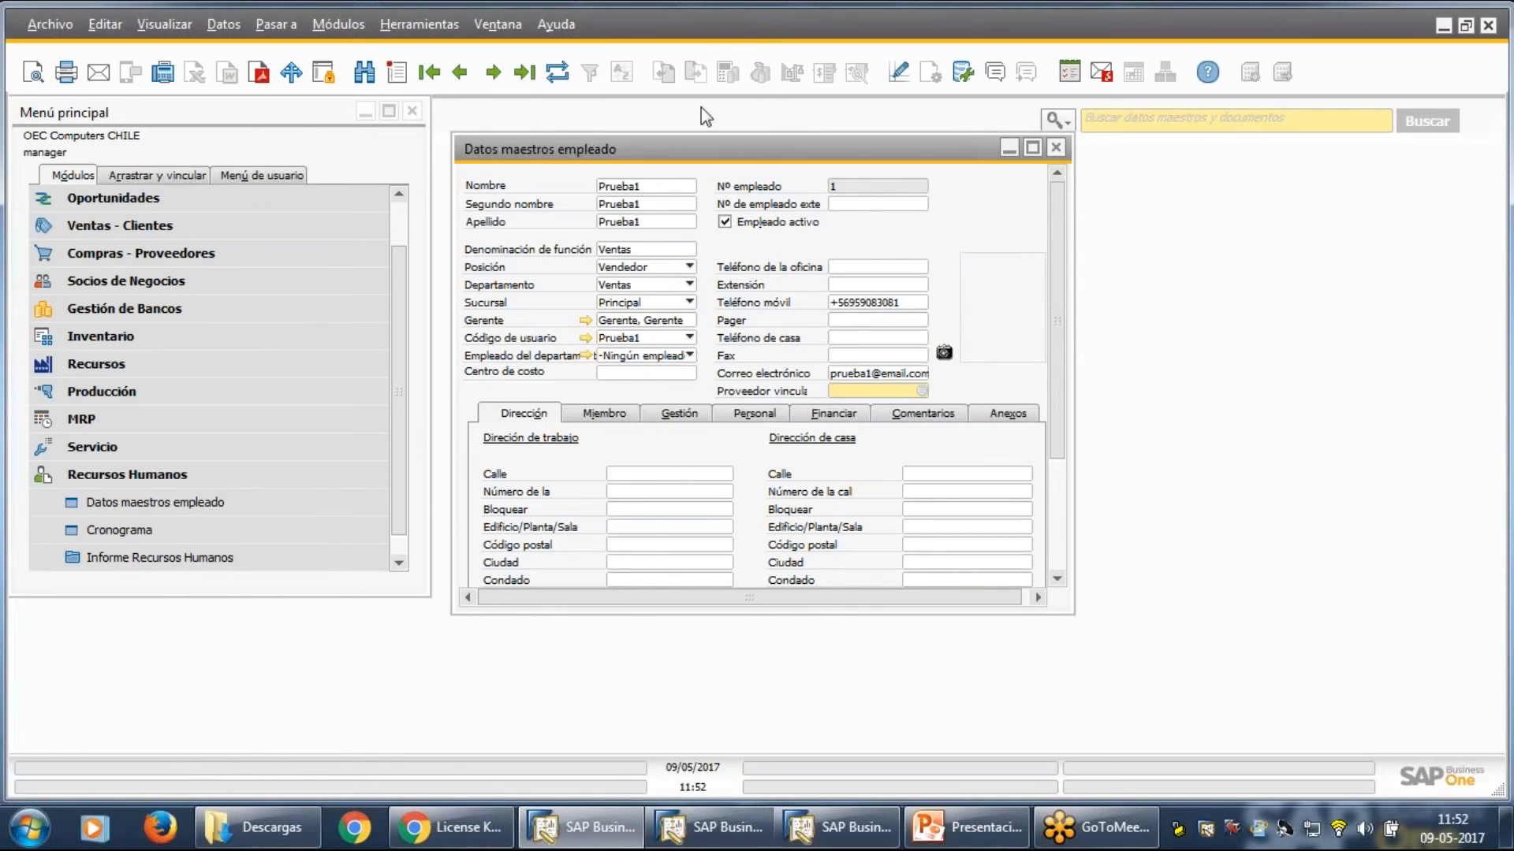
Review the Miembro details of employee Prueba1 and the Rol equipo choices for the Ventas team, keeping Miembro.
left_click(604, 415)
scroll(623, 402, "down", 1)
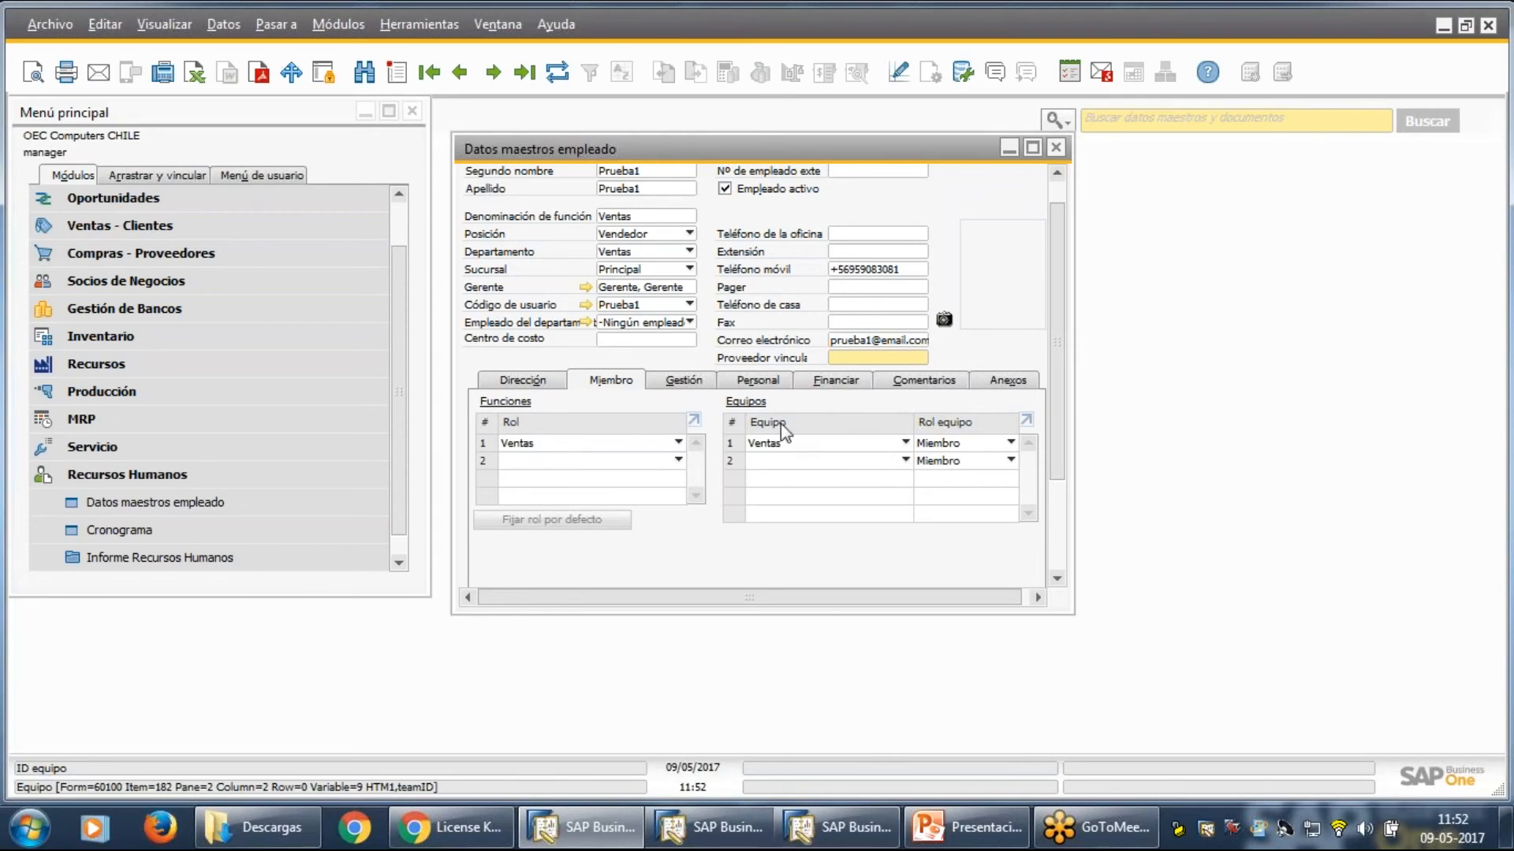
left_click(1009, 443)
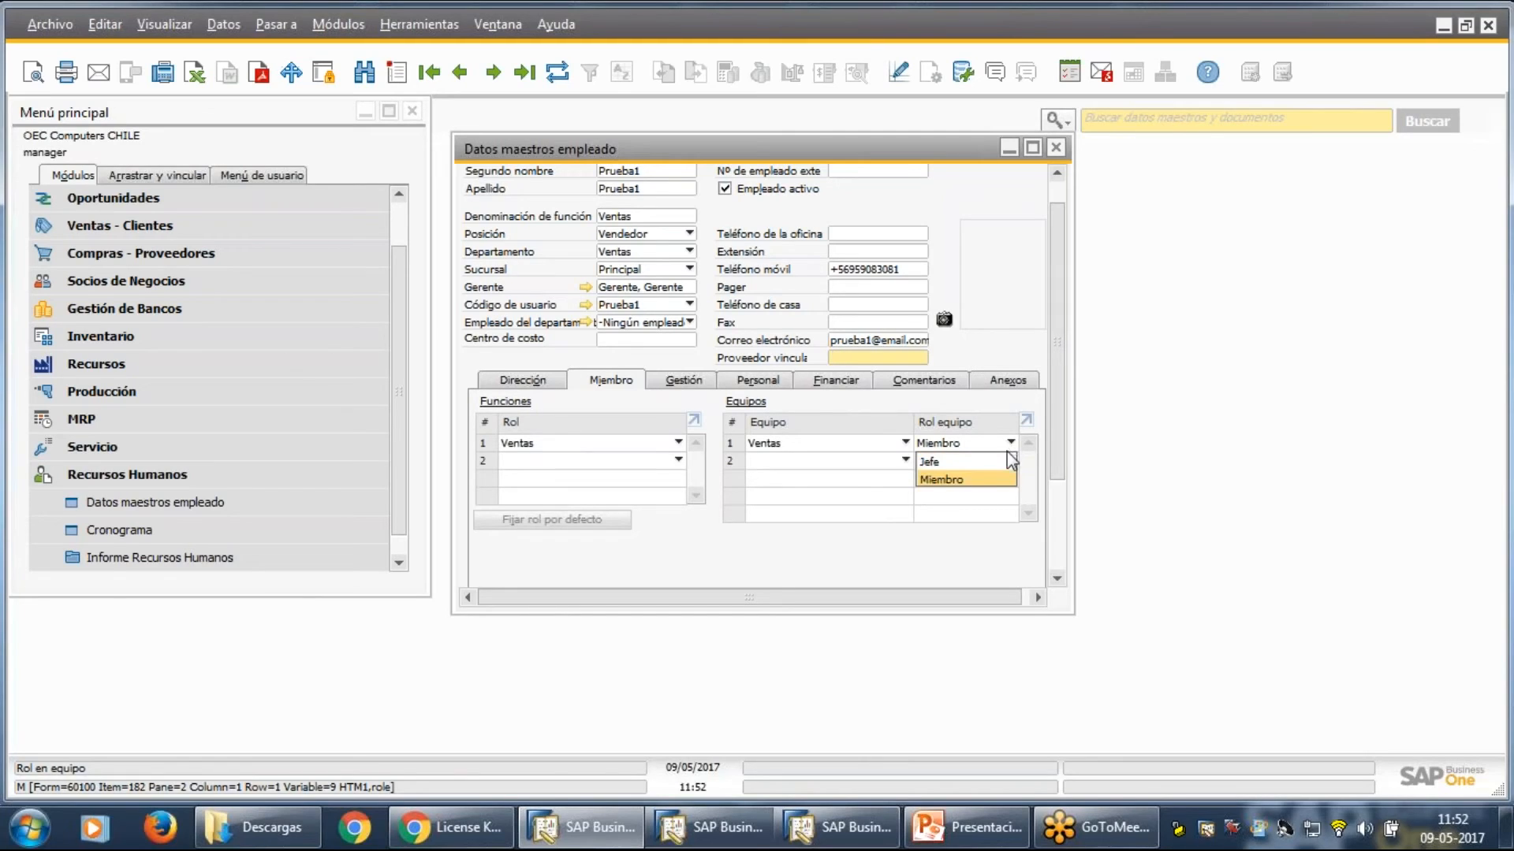
left_click(957, 480)
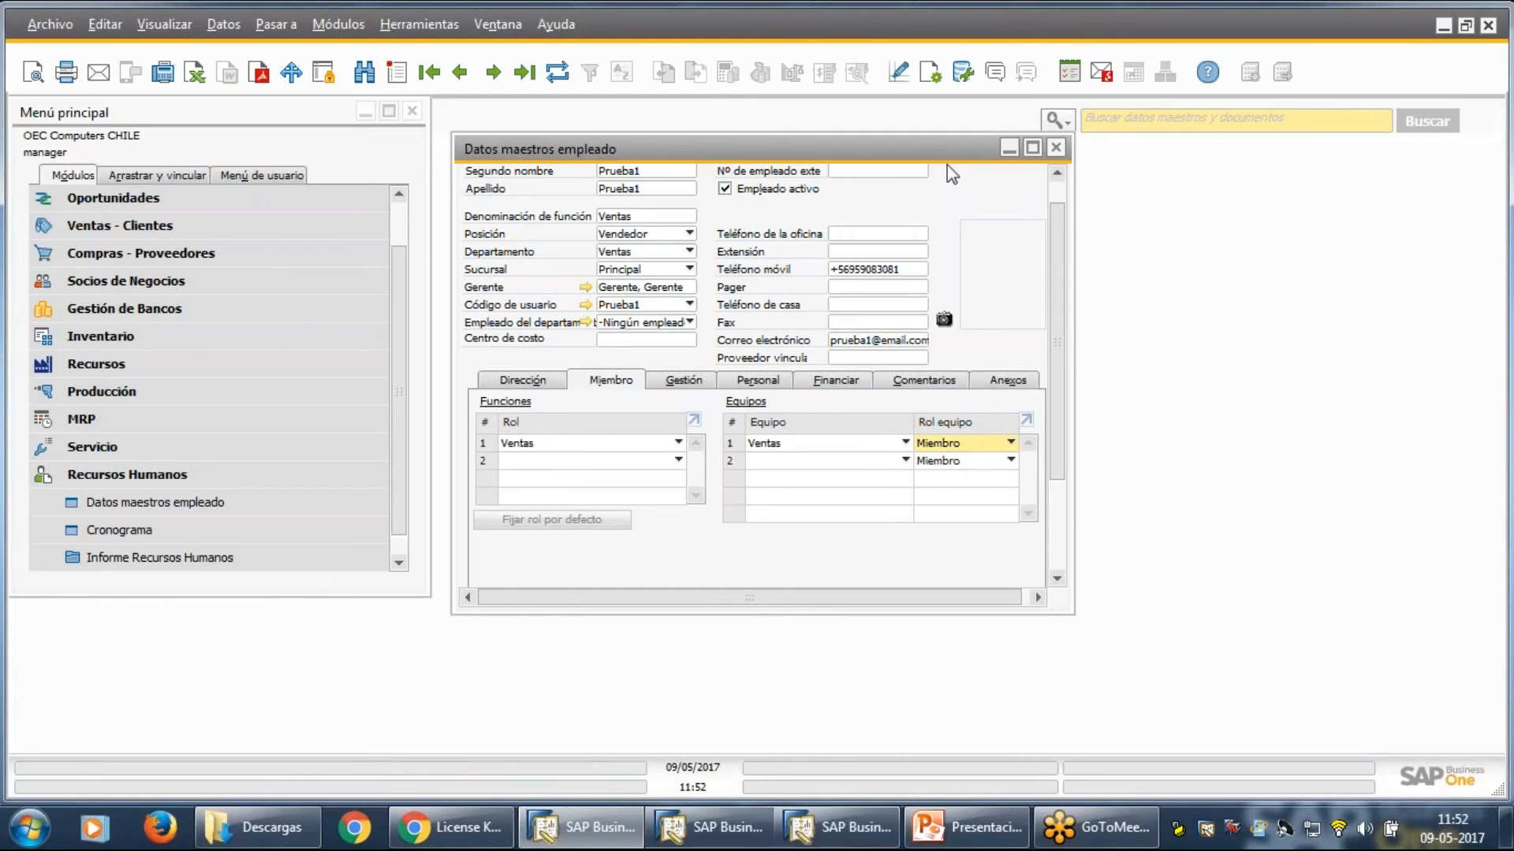
left_click_drag(1058, 238, 1056, 213)
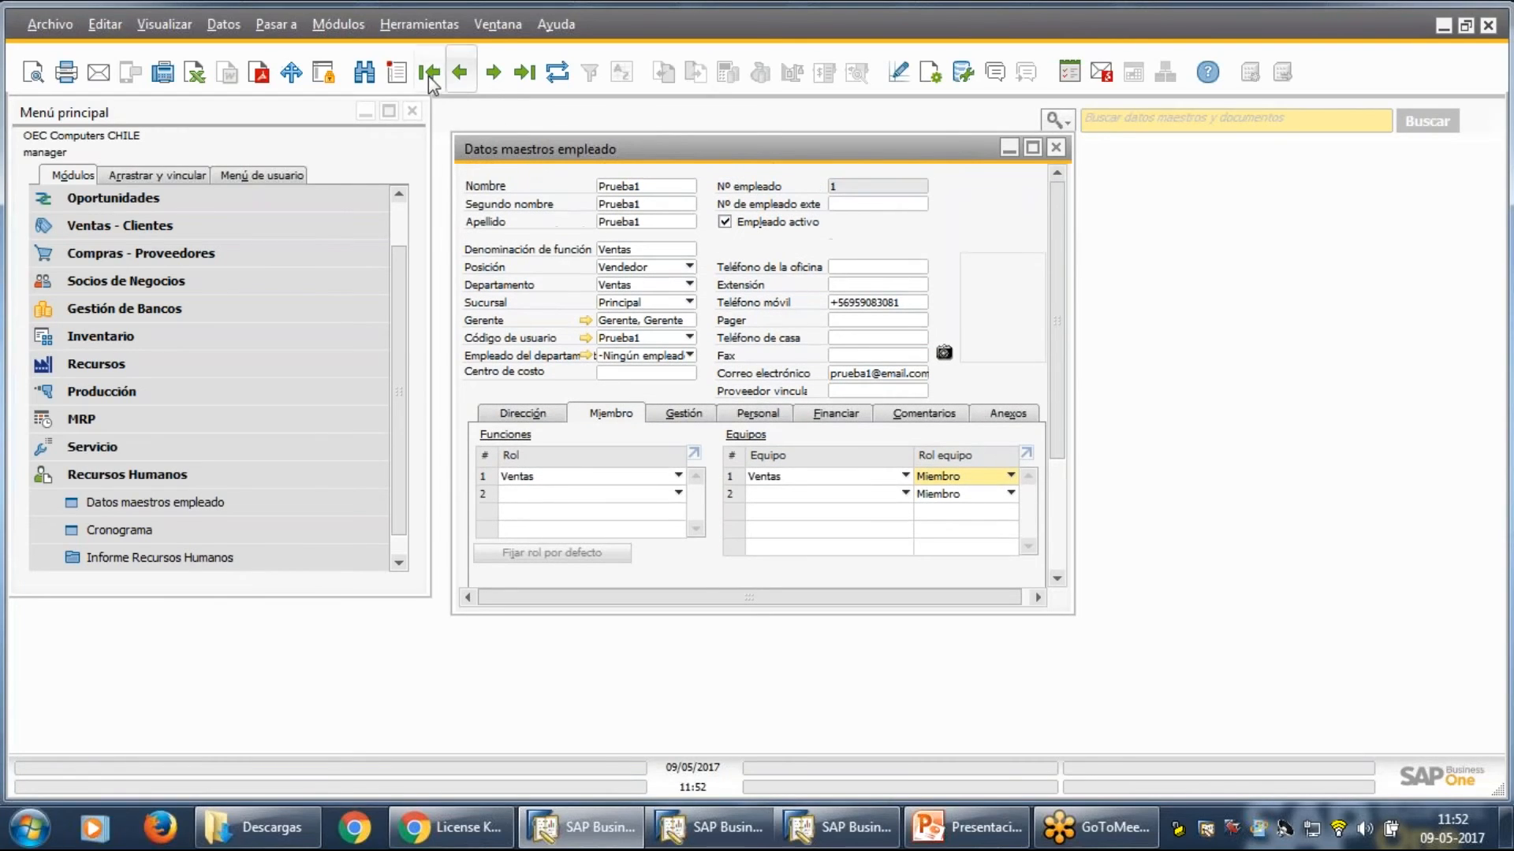
Compare the functions and team roles in the Gerente and Prueba2 employee records, and close Datos maestros empleado.
left_click(492, 75)
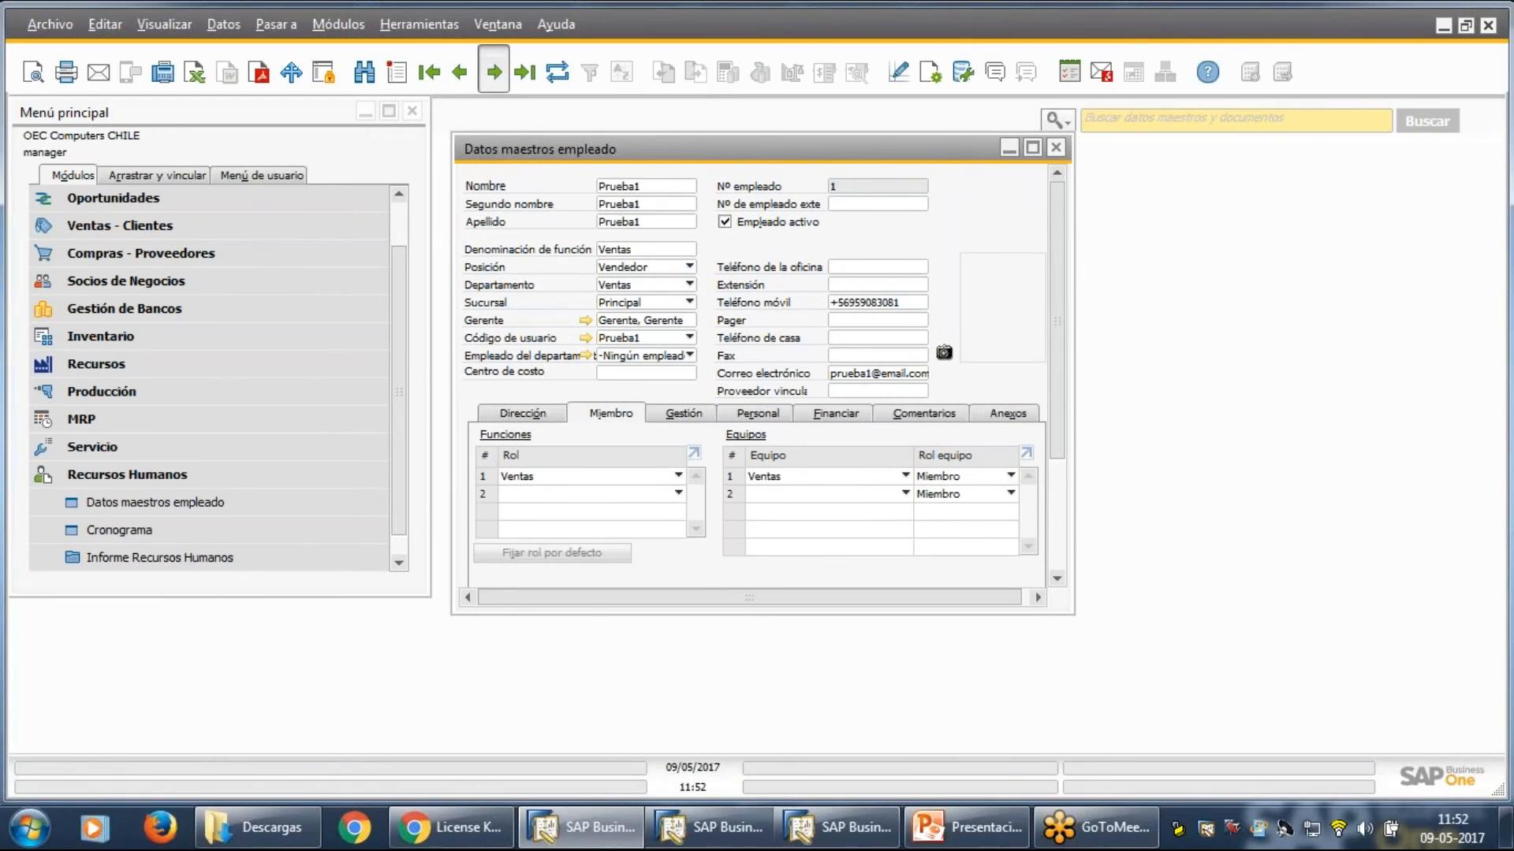
left_click(489, 79)
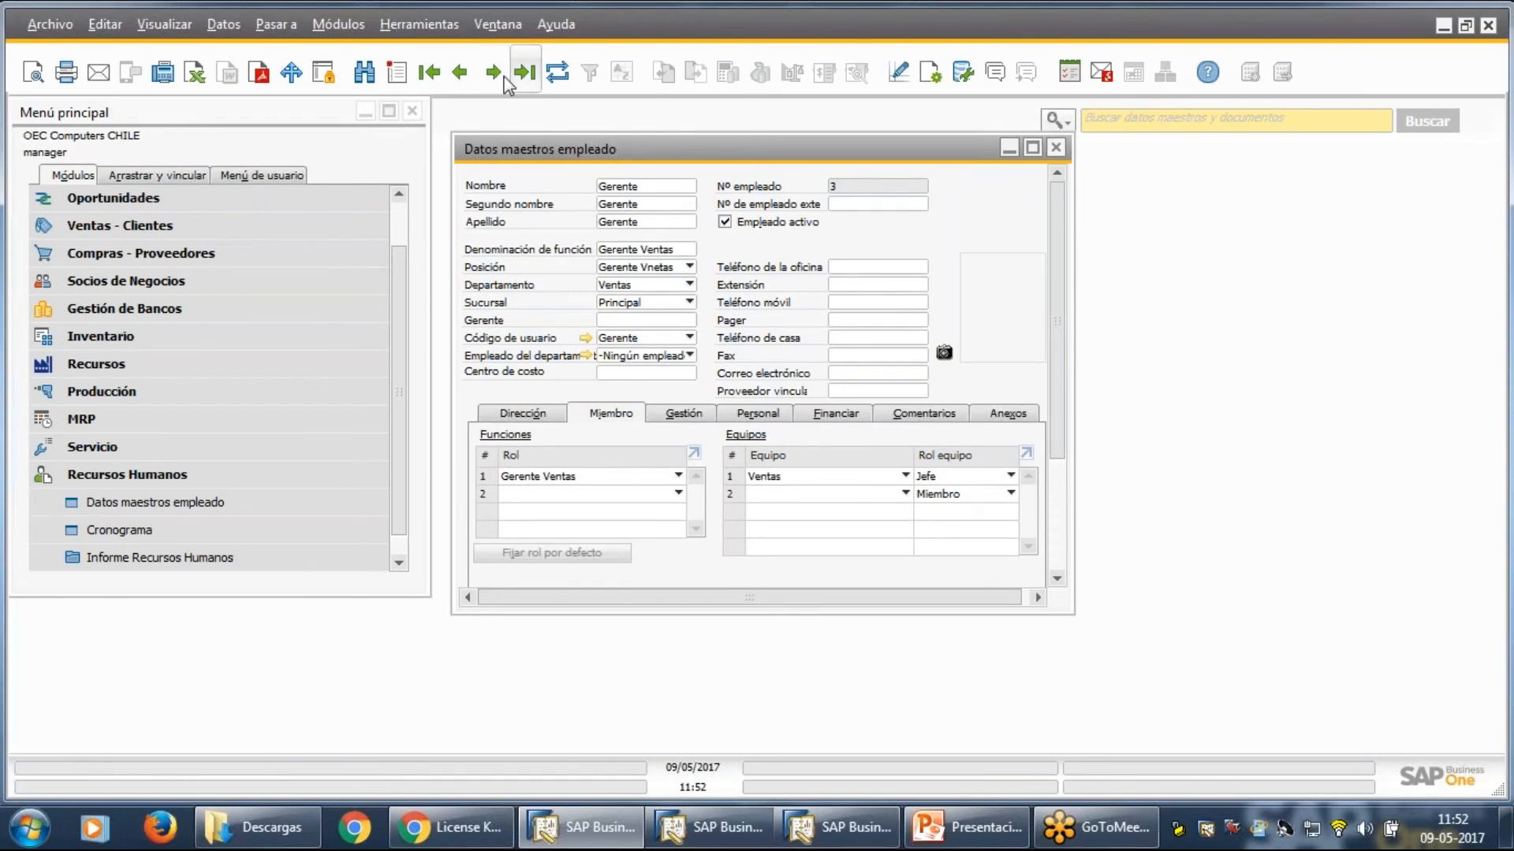
left_click(460, 75)
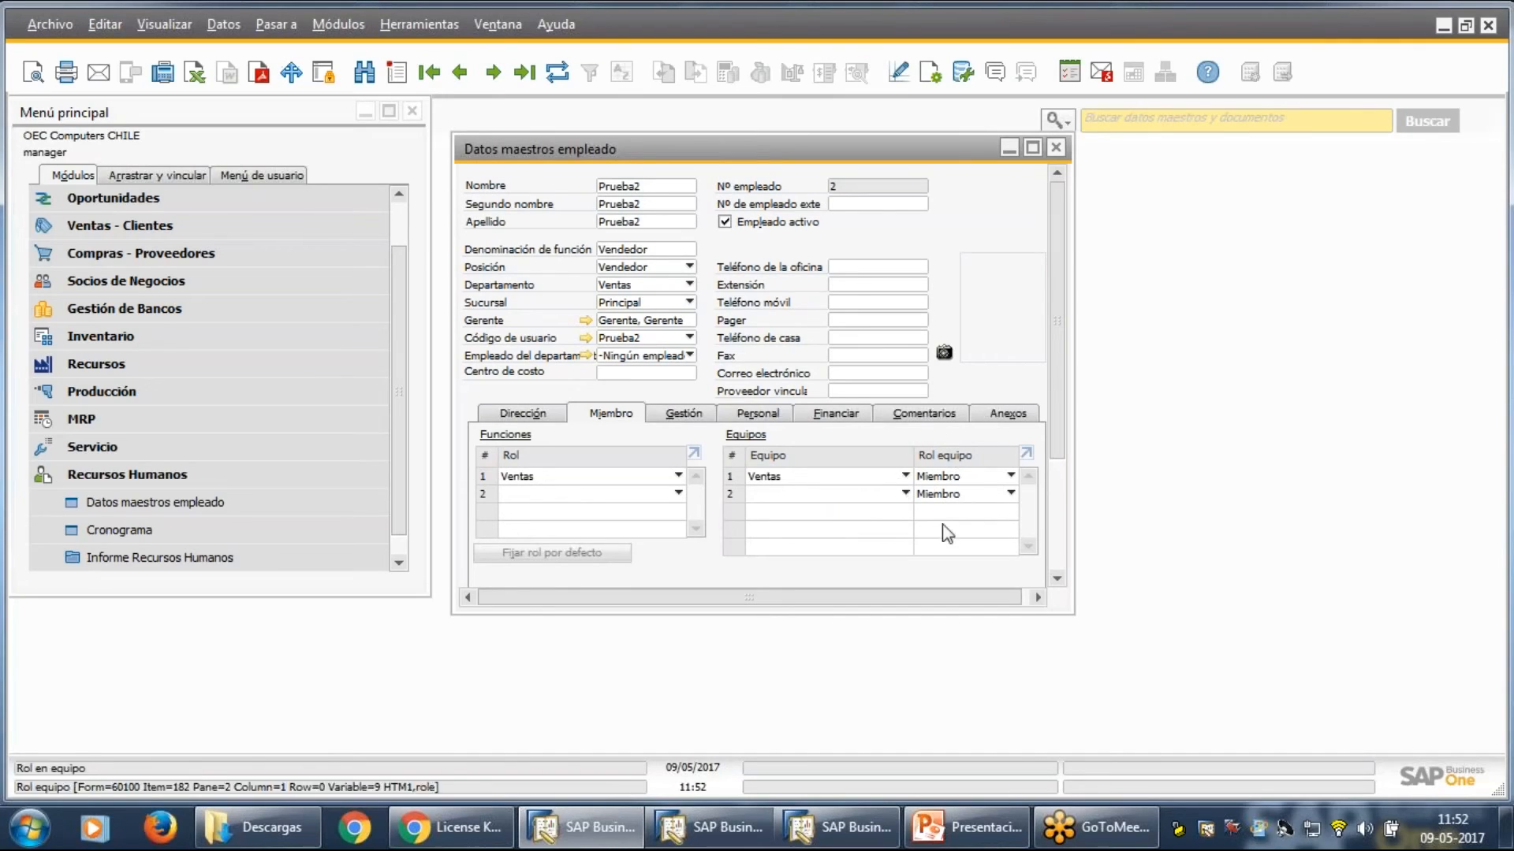
left_click(493, 73)
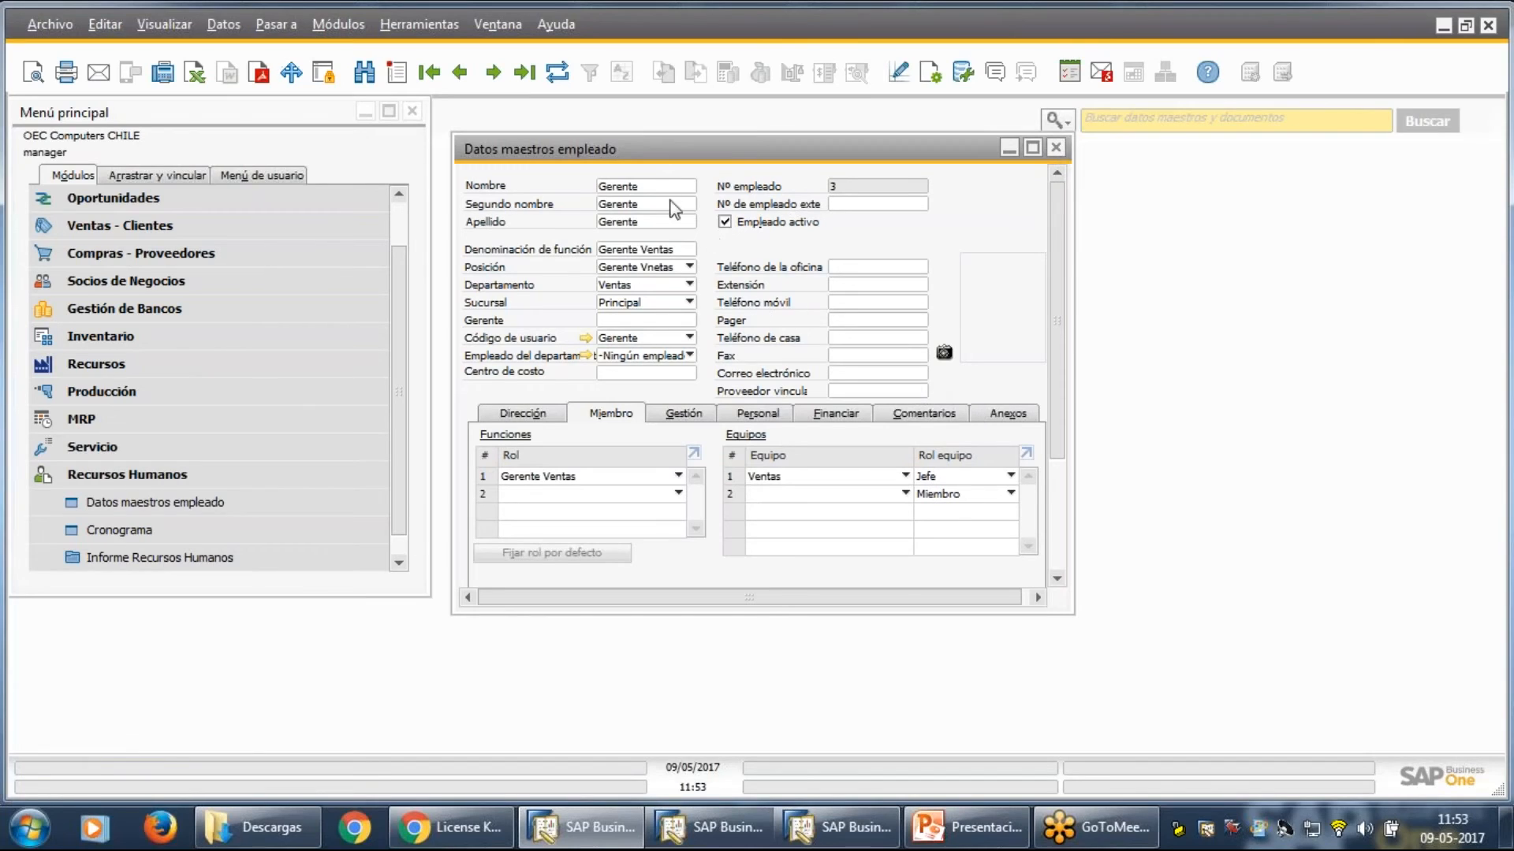
left_click(1054, 150)
Open Datos maestros socio de negocios in the Socios de Negocios module and browse backwards to the customer record Parameter Technology.
scroll(171, 328, "up", 2)
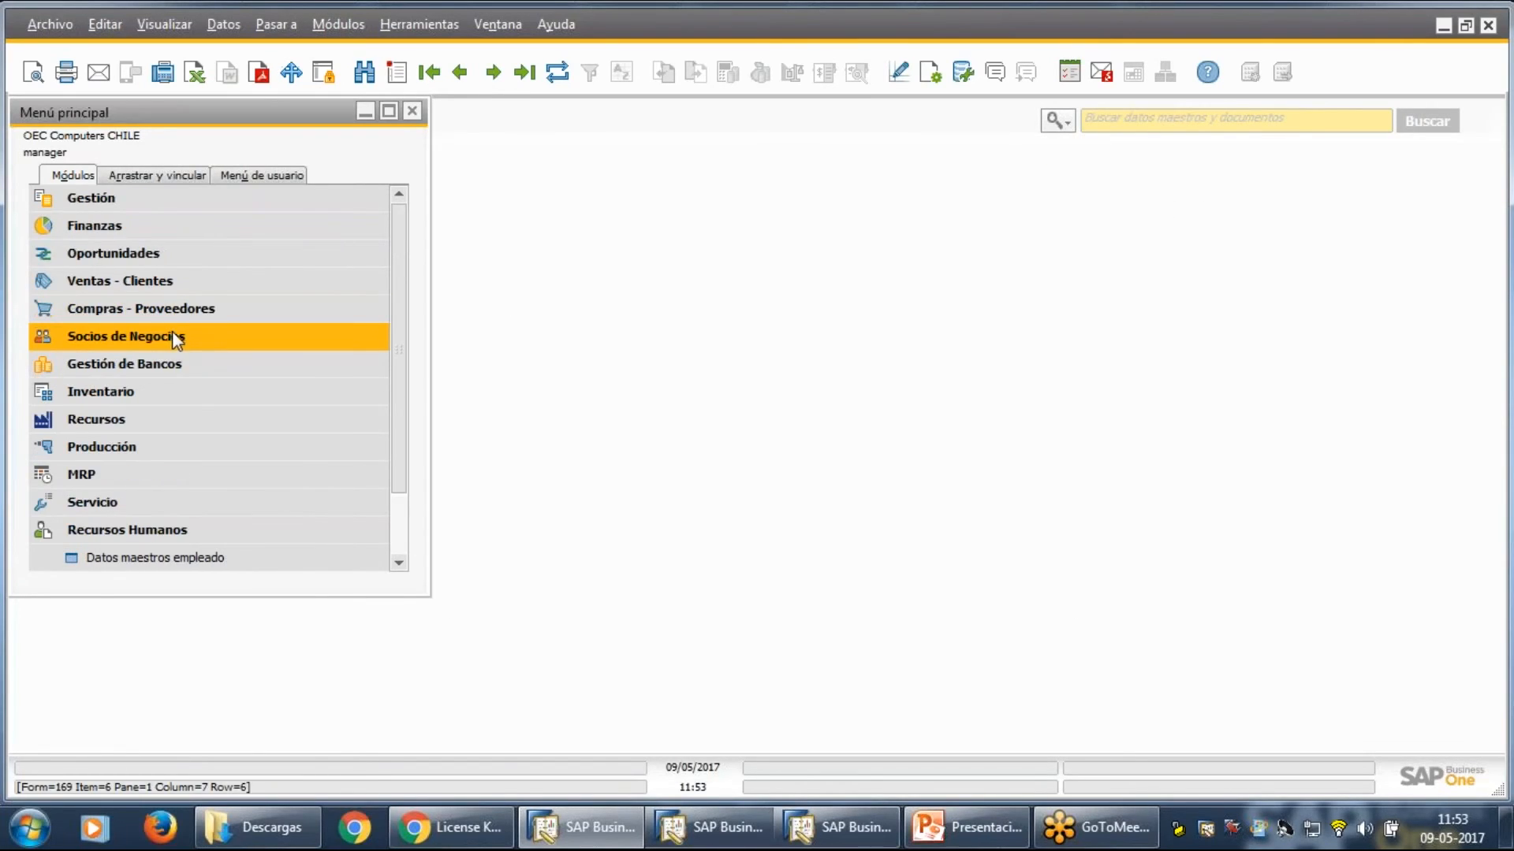
left_click(211, 339)
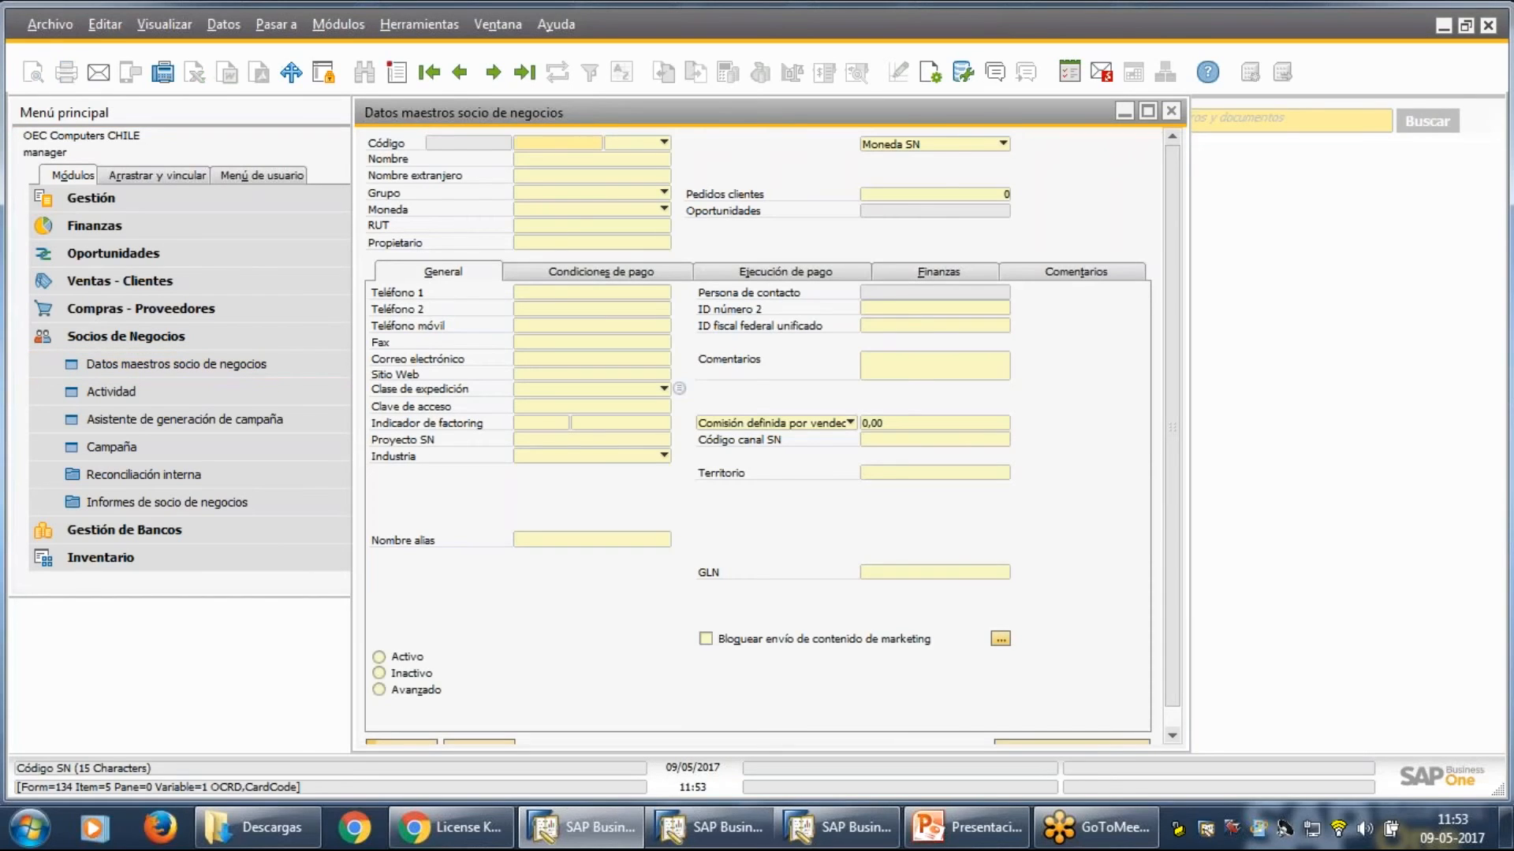
left_click(461, 75)
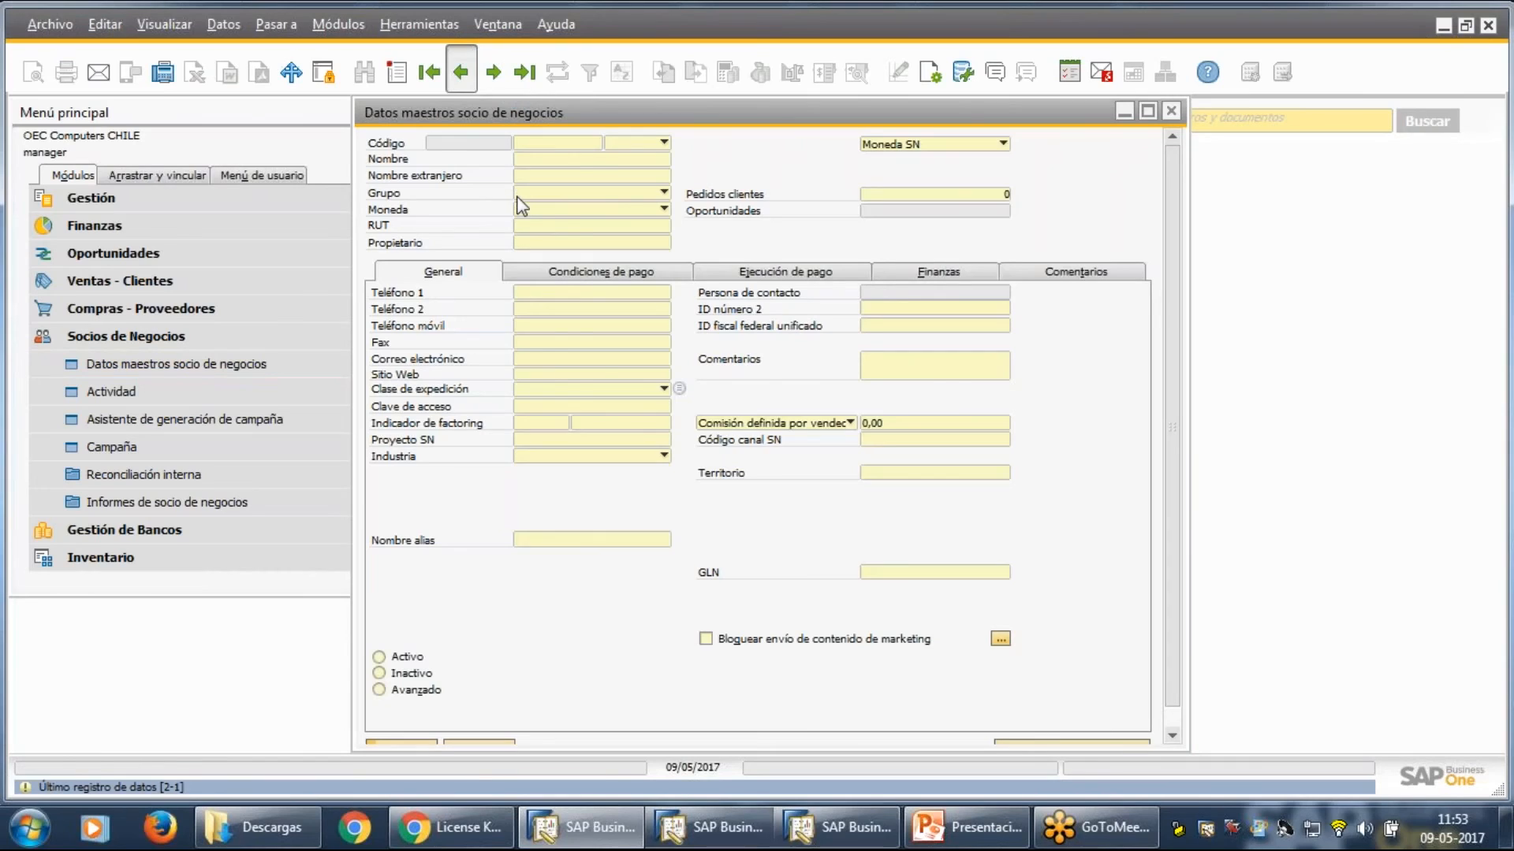
left_click(461, 75)
left_click(461, 75)
left_click(462, 75)
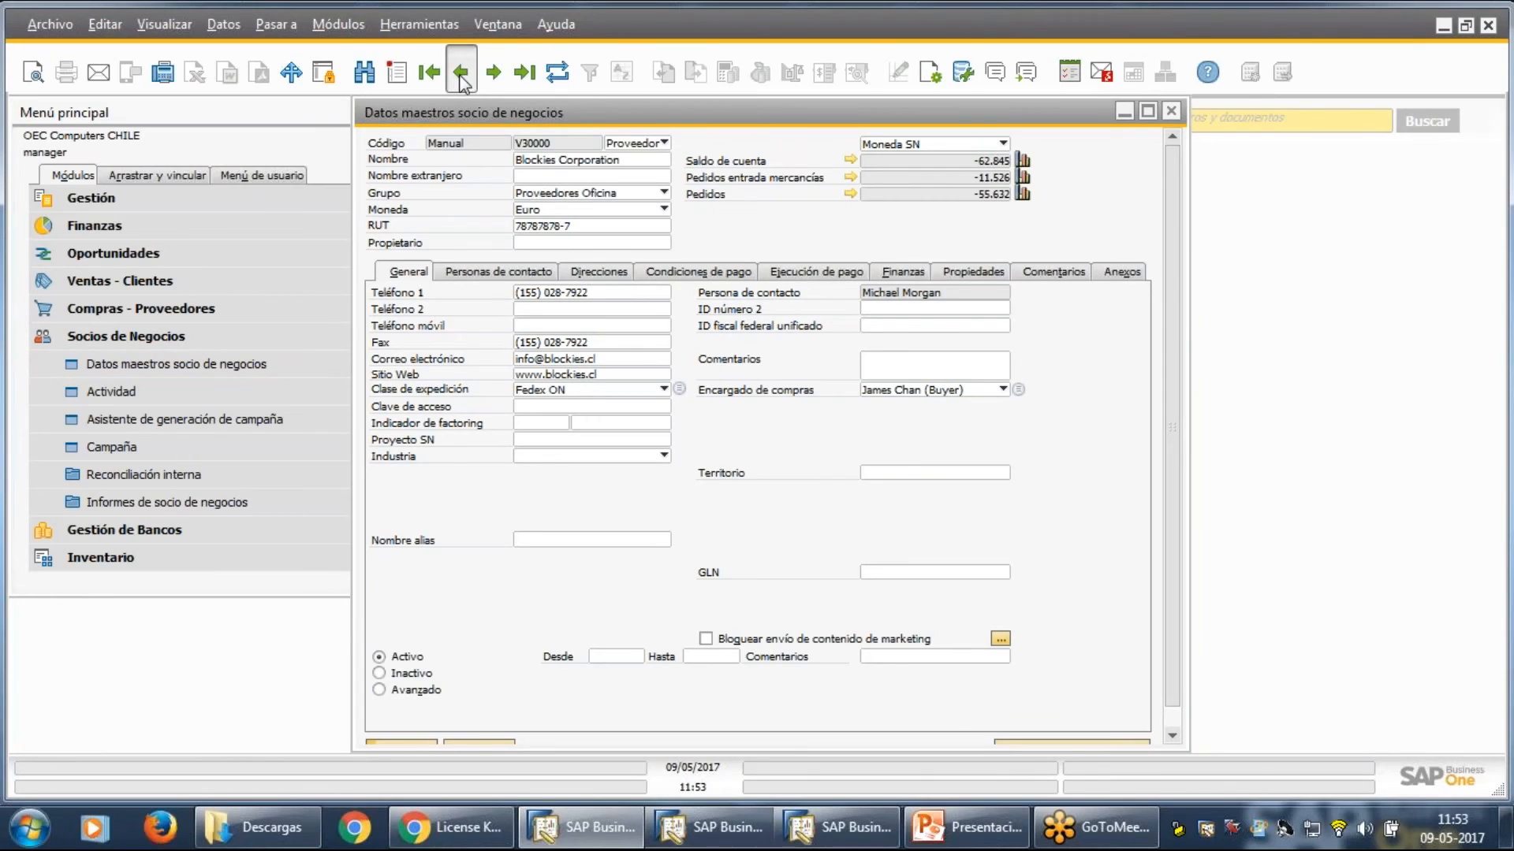
left_click(461, 75)
left_click(461, 75)
left_click(461, 75)
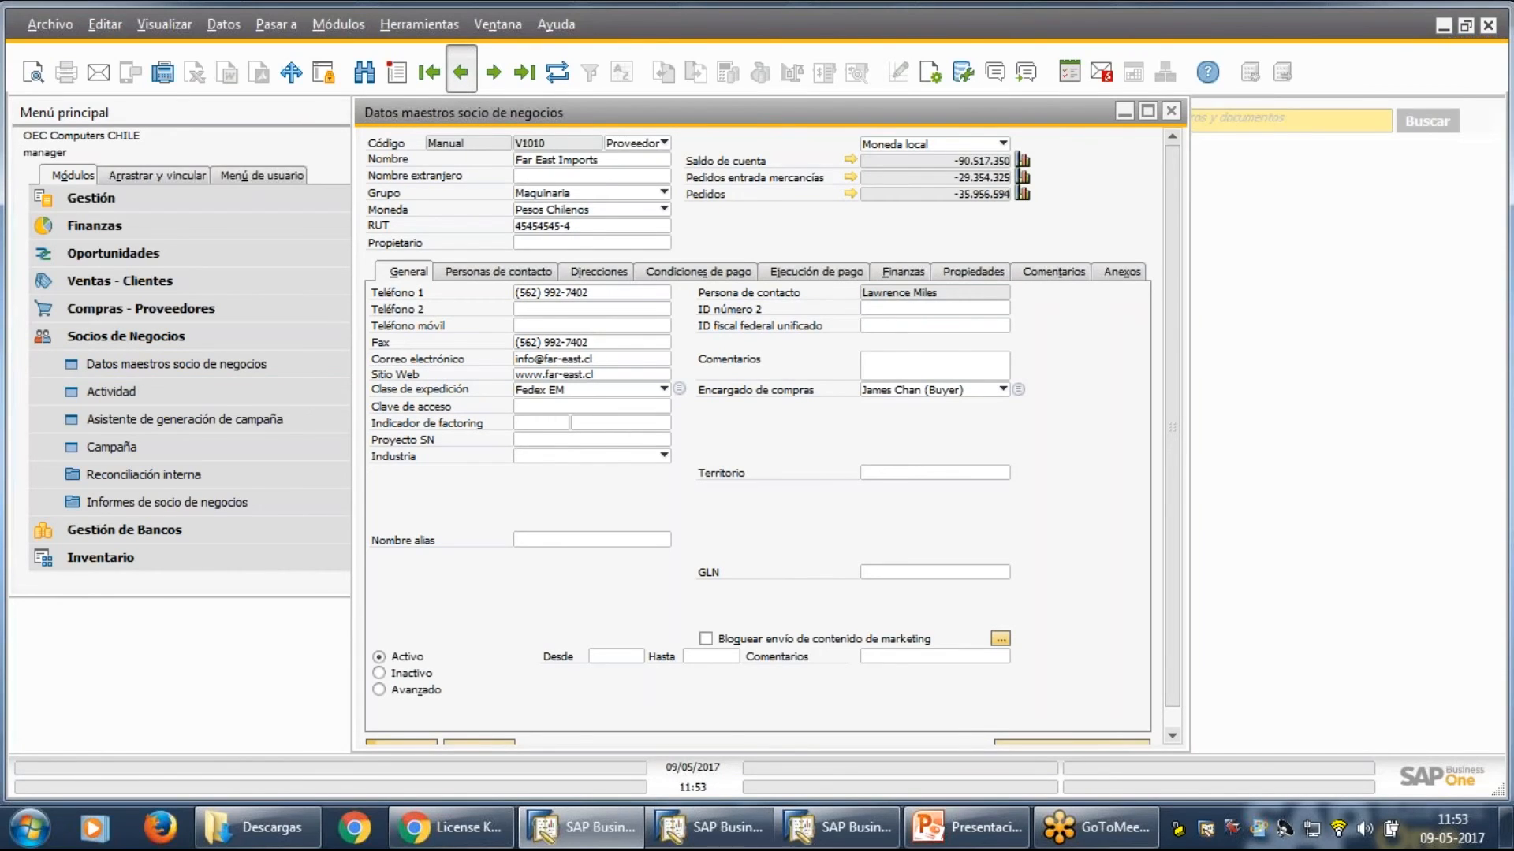
left_click(461, 72)
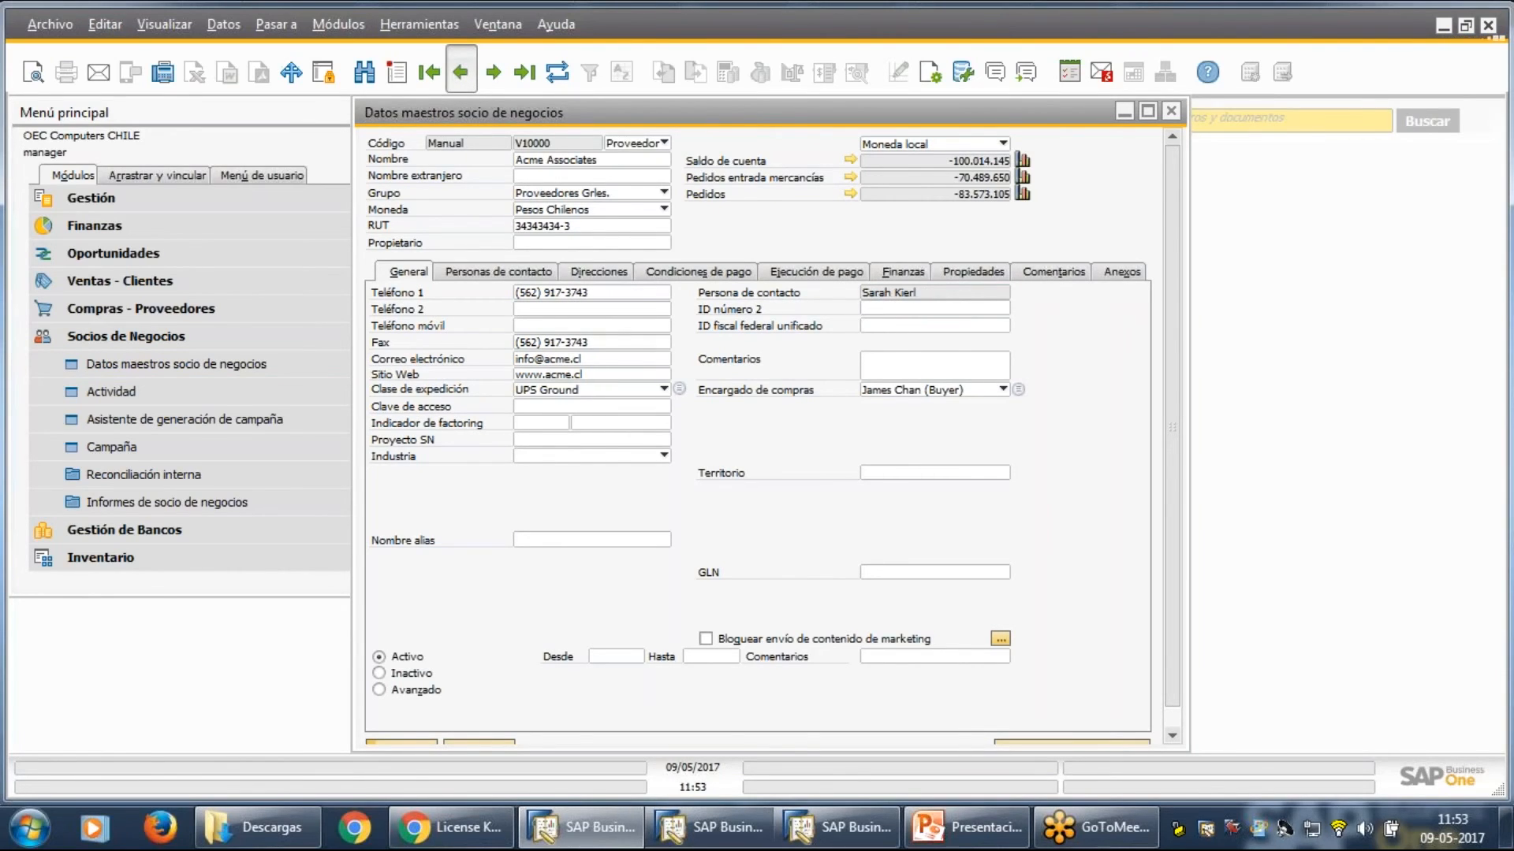
left_click(461, 75)
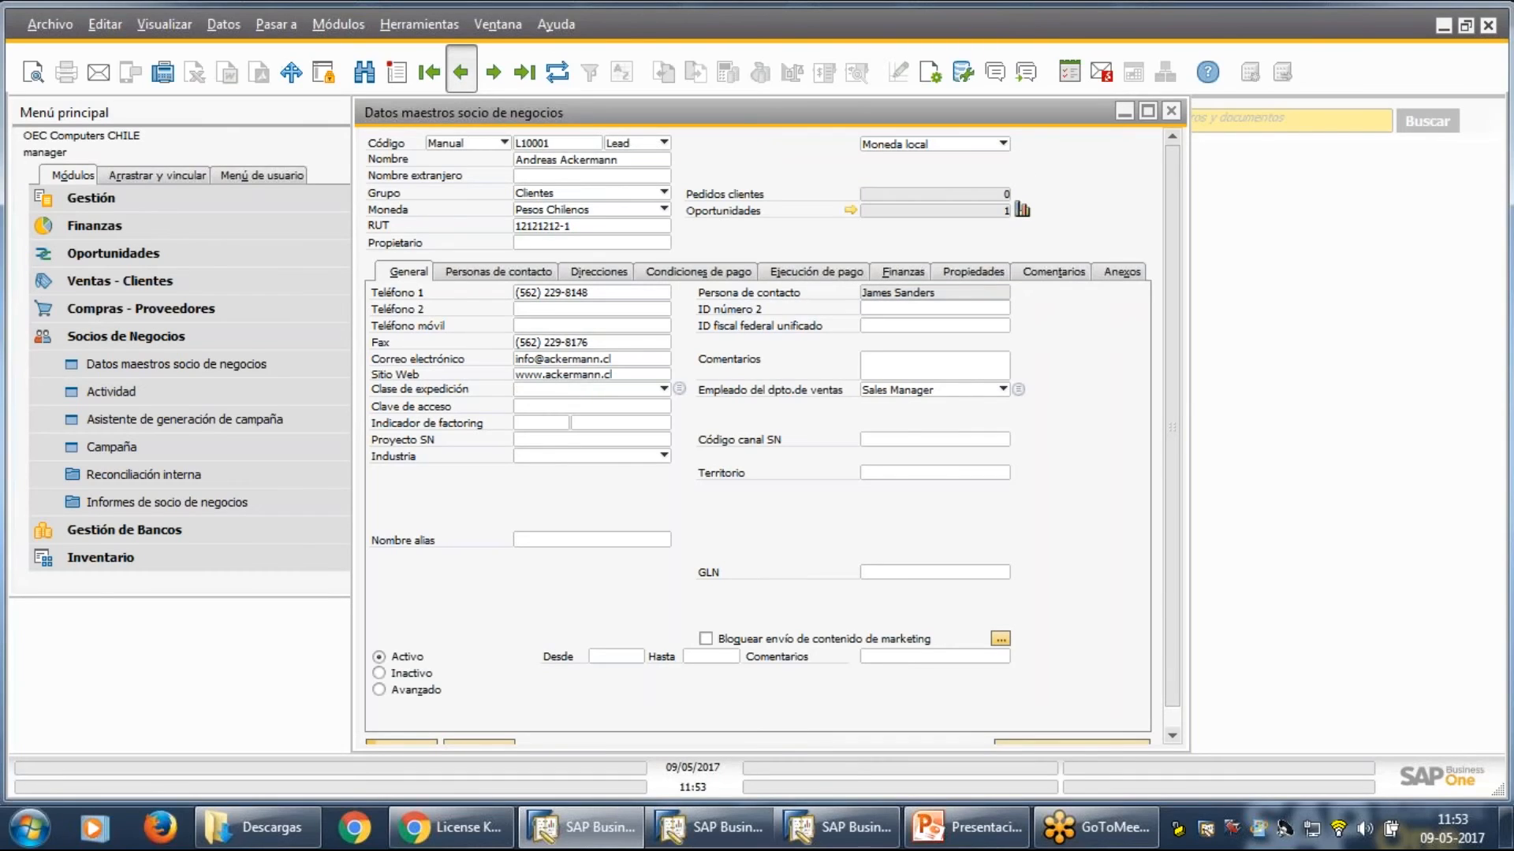
left_click(464, 77)
left_click(463, 75)
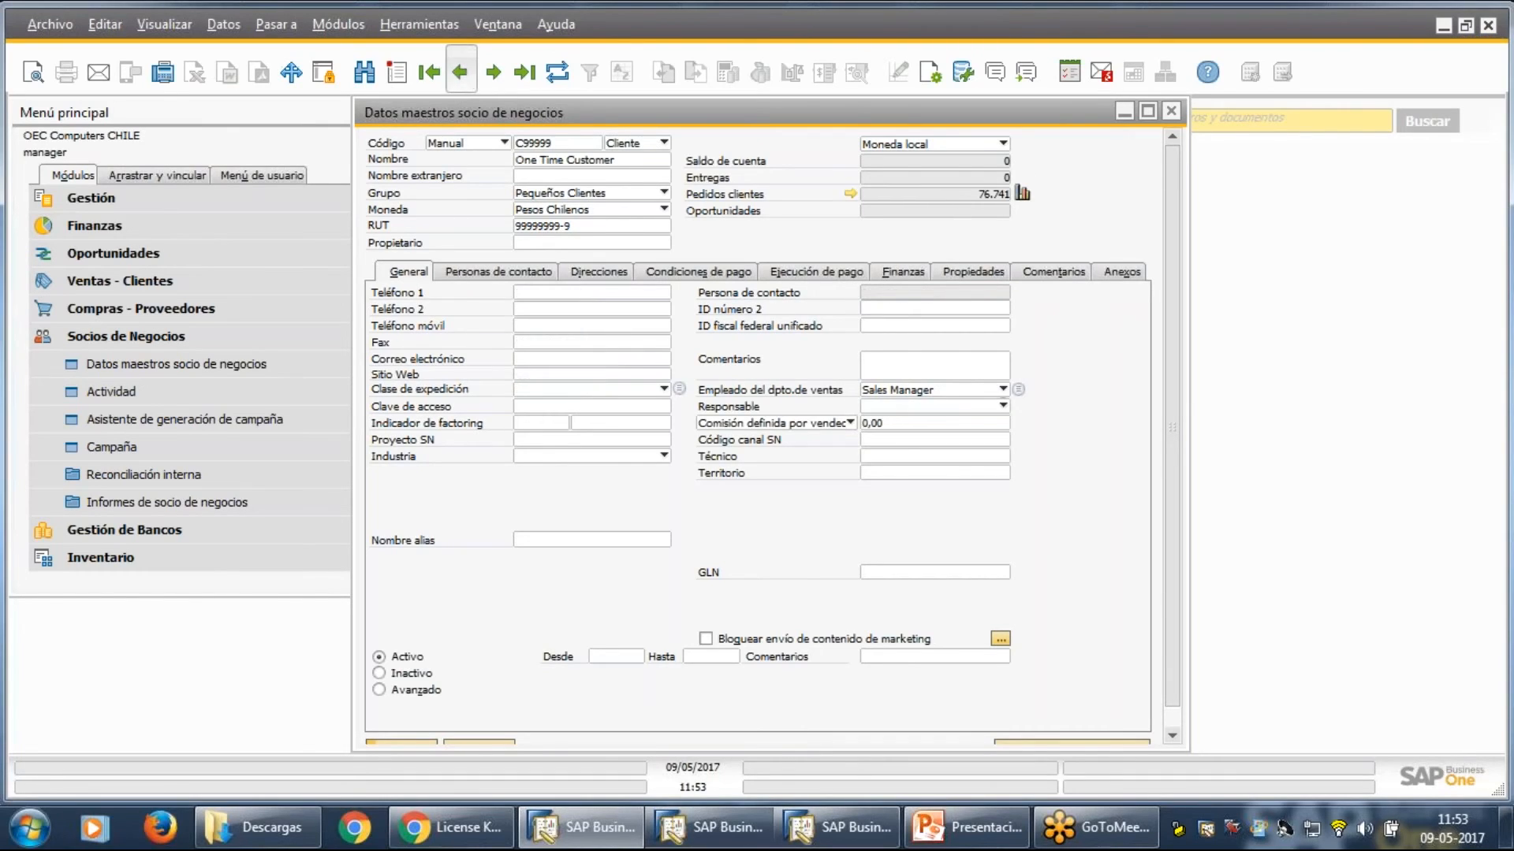
left_click(463, 72)
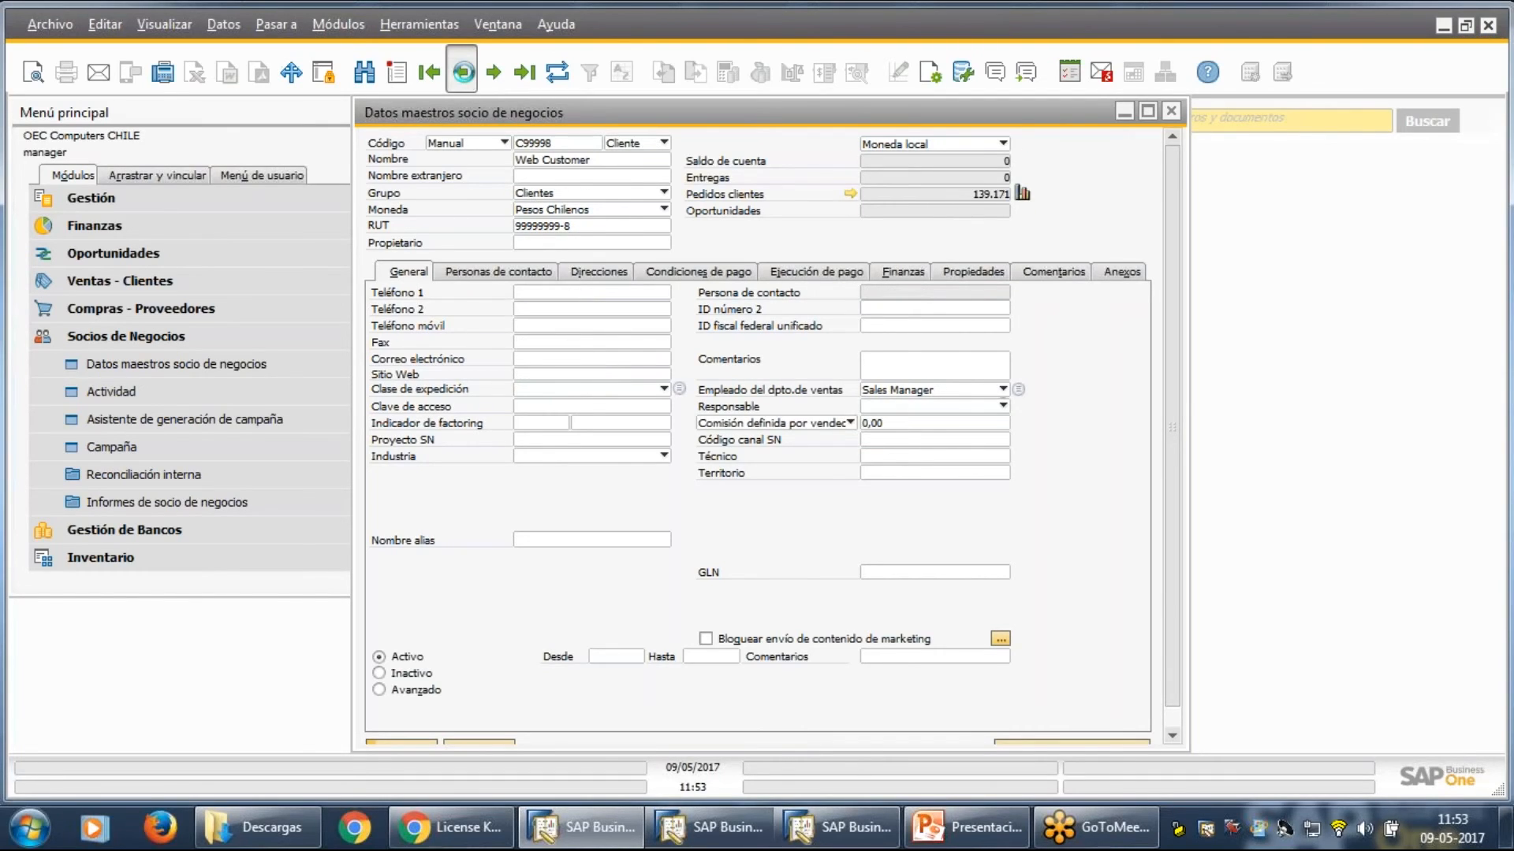
left_click(463, 71)
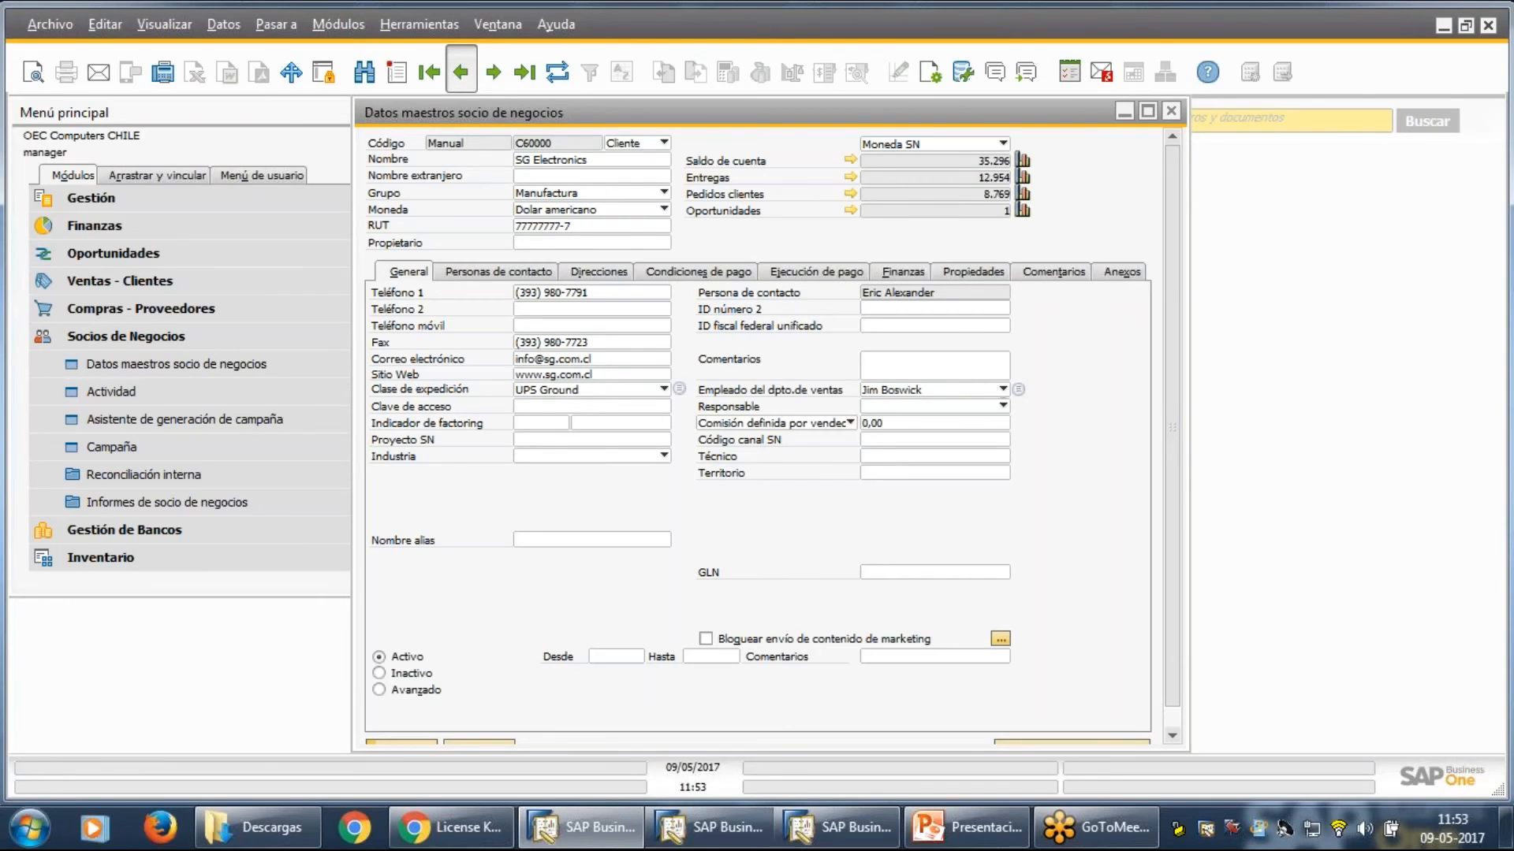
left_click(462, 72)
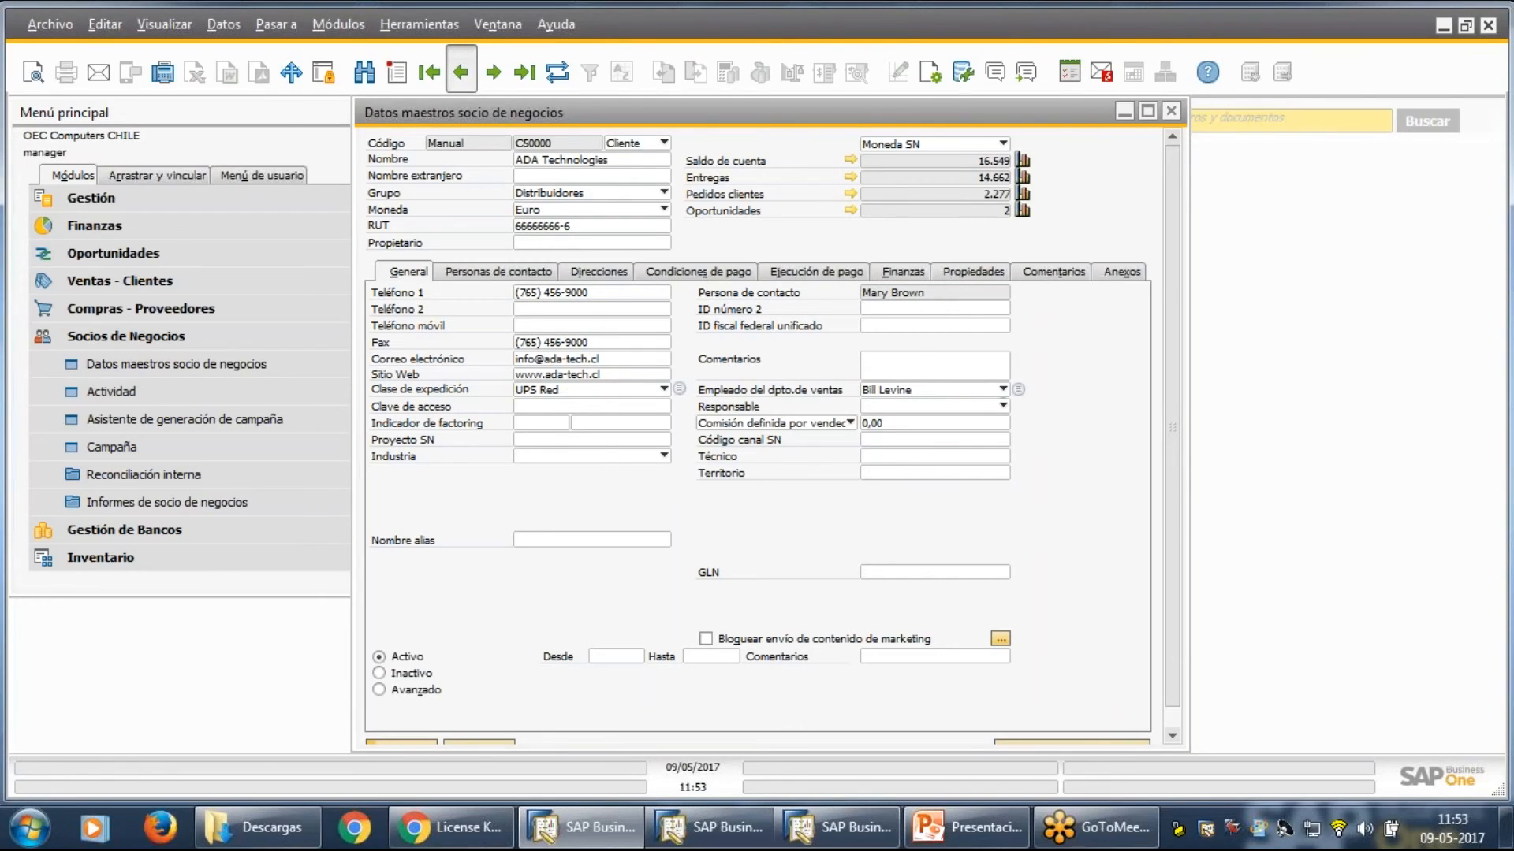
left_click(463, 72)
left_click(462, 72)
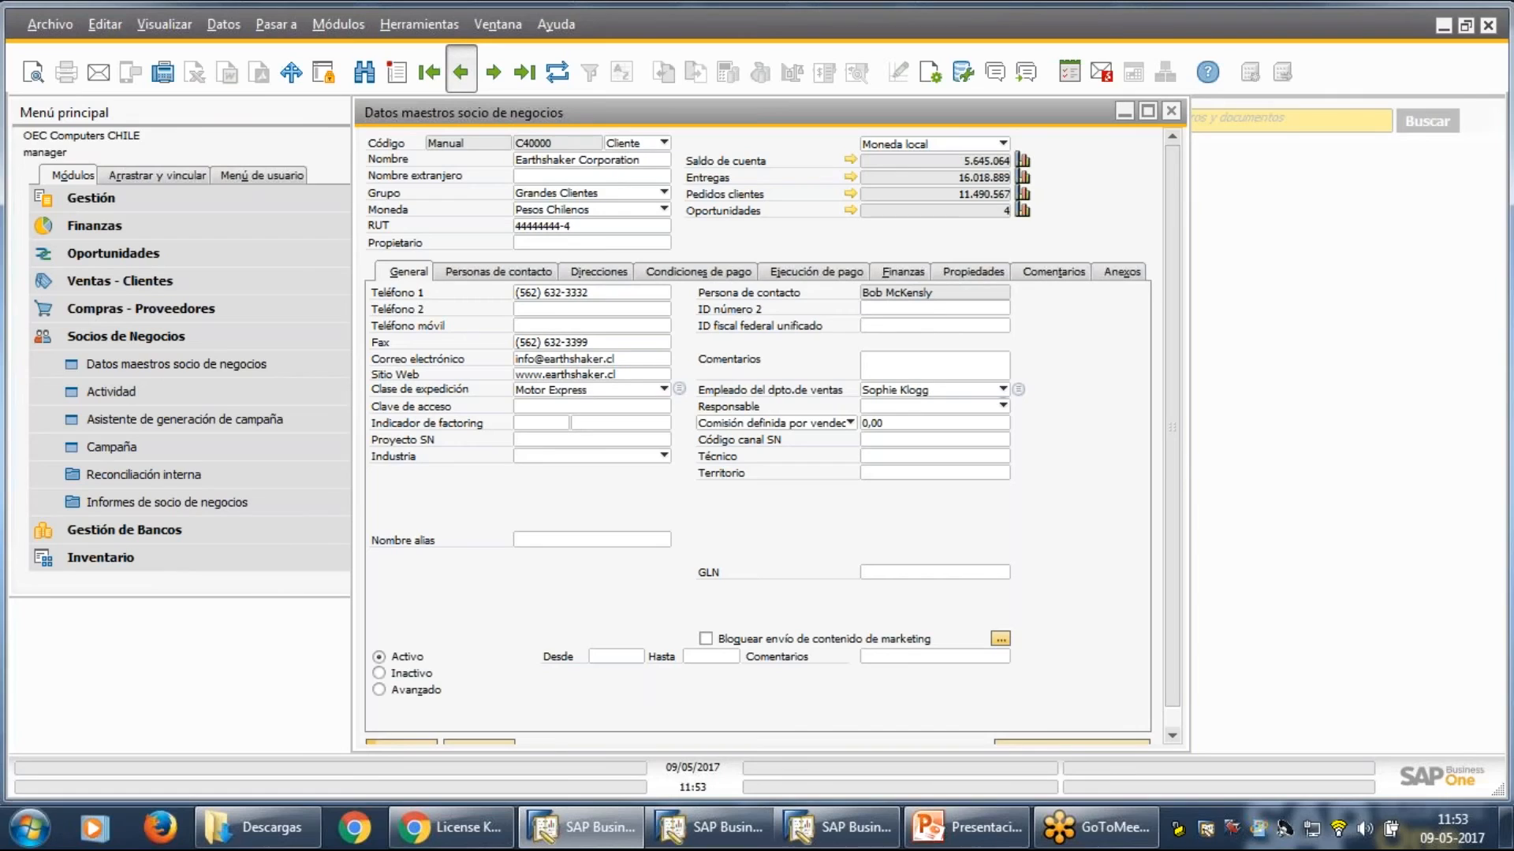
left_click(462, 71)
left_click(463, 72)
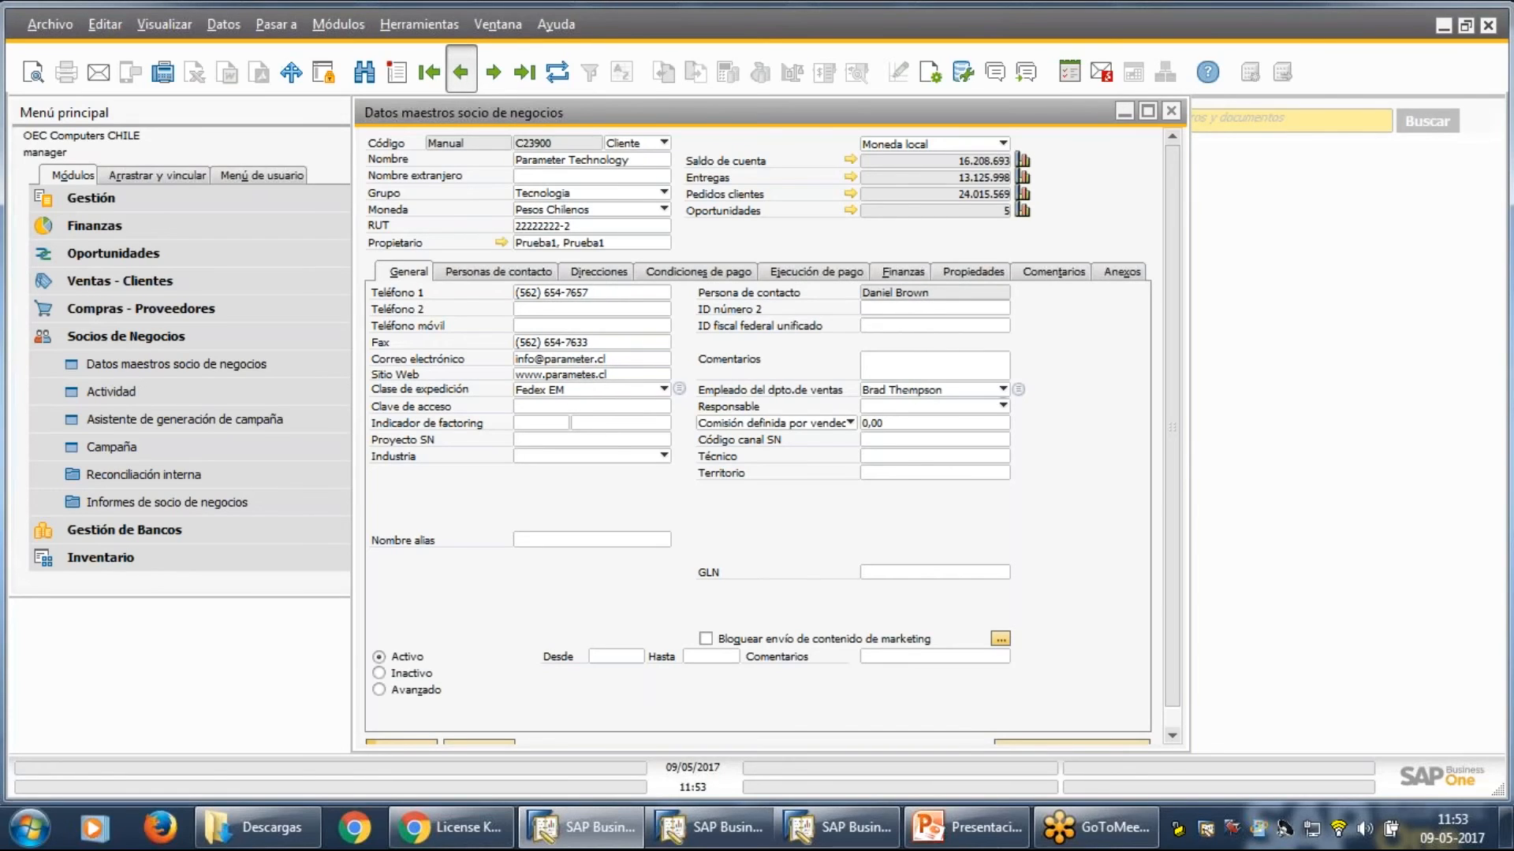
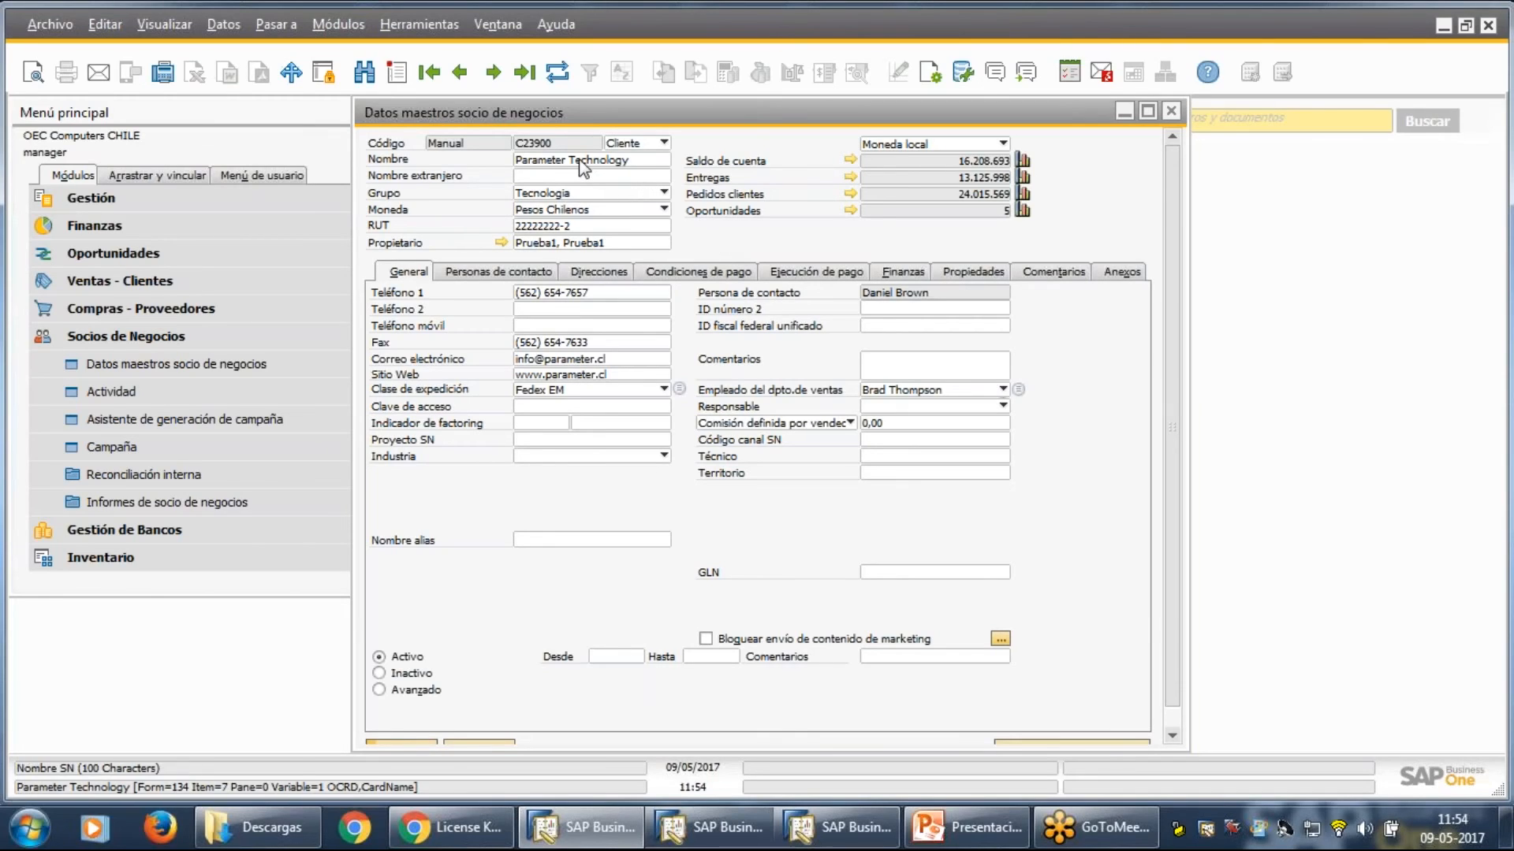
Copy the business partner name Parameter Technology and close the business partner record.
right_click(630, 161)
left_click(776, 209)
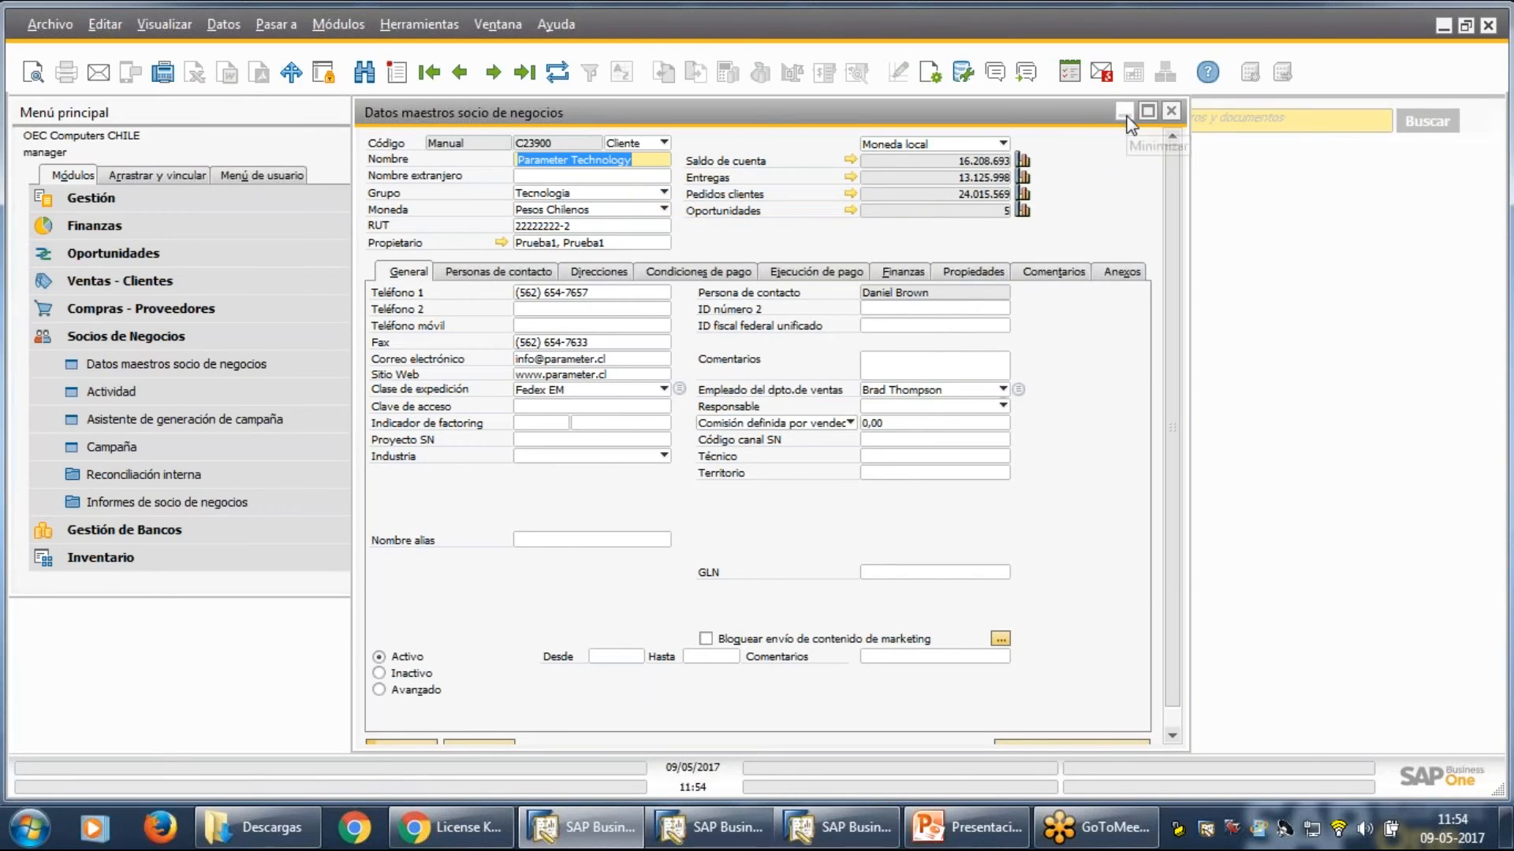
left_click(1172, 111)
Open Autorizaciones de propiedad de datos from Propietario de datos, within Gestión's Inicialización sistema and Autorizaciones.
left_click(235, 345)
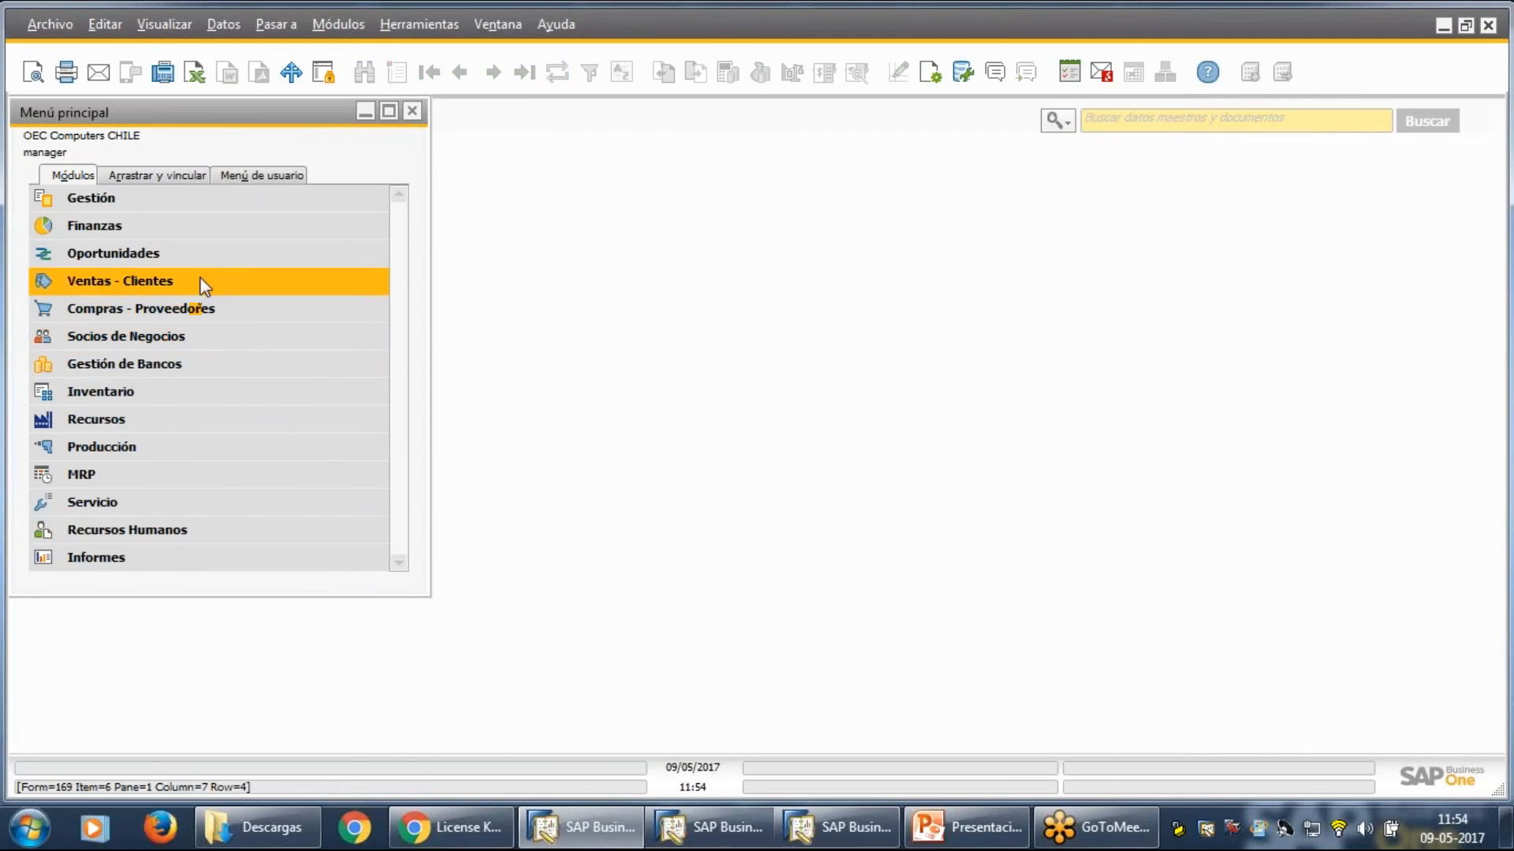
left_click(196, 197)
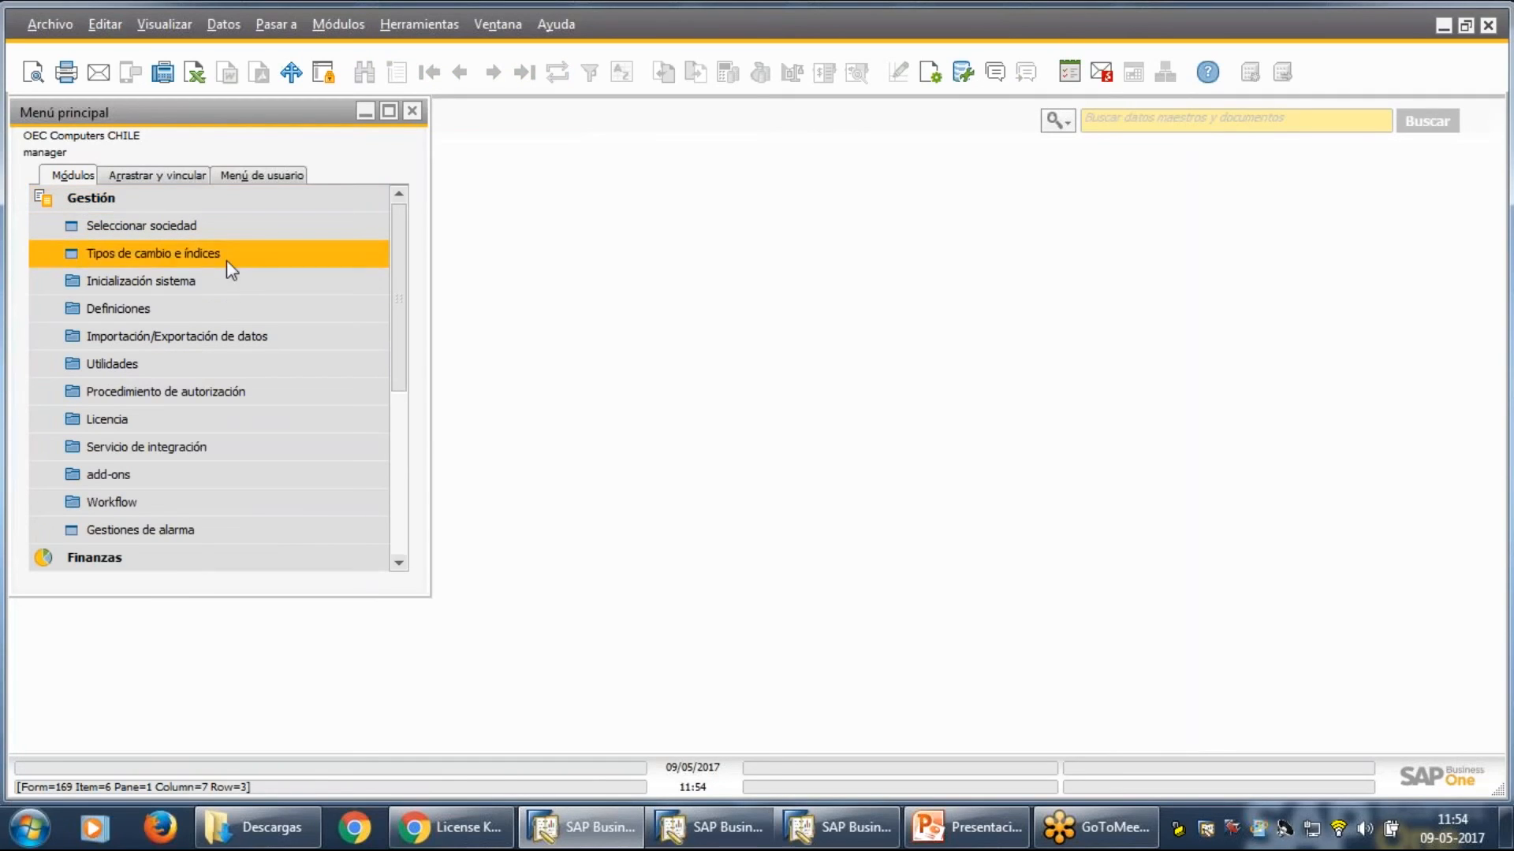
left_click(196, 310)
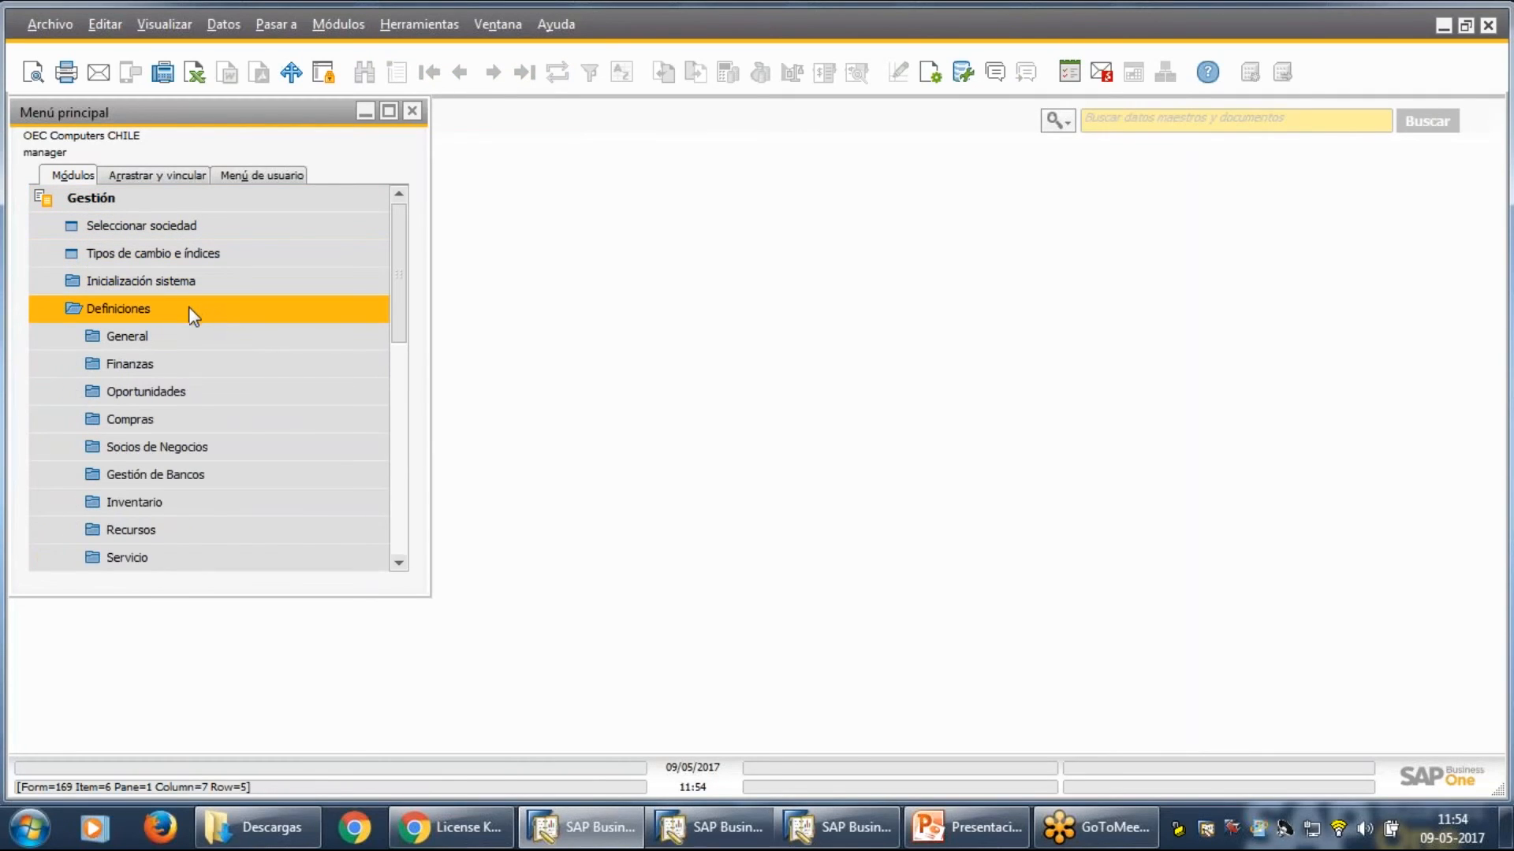
left_click(192, 314)
left_click(188, 287)
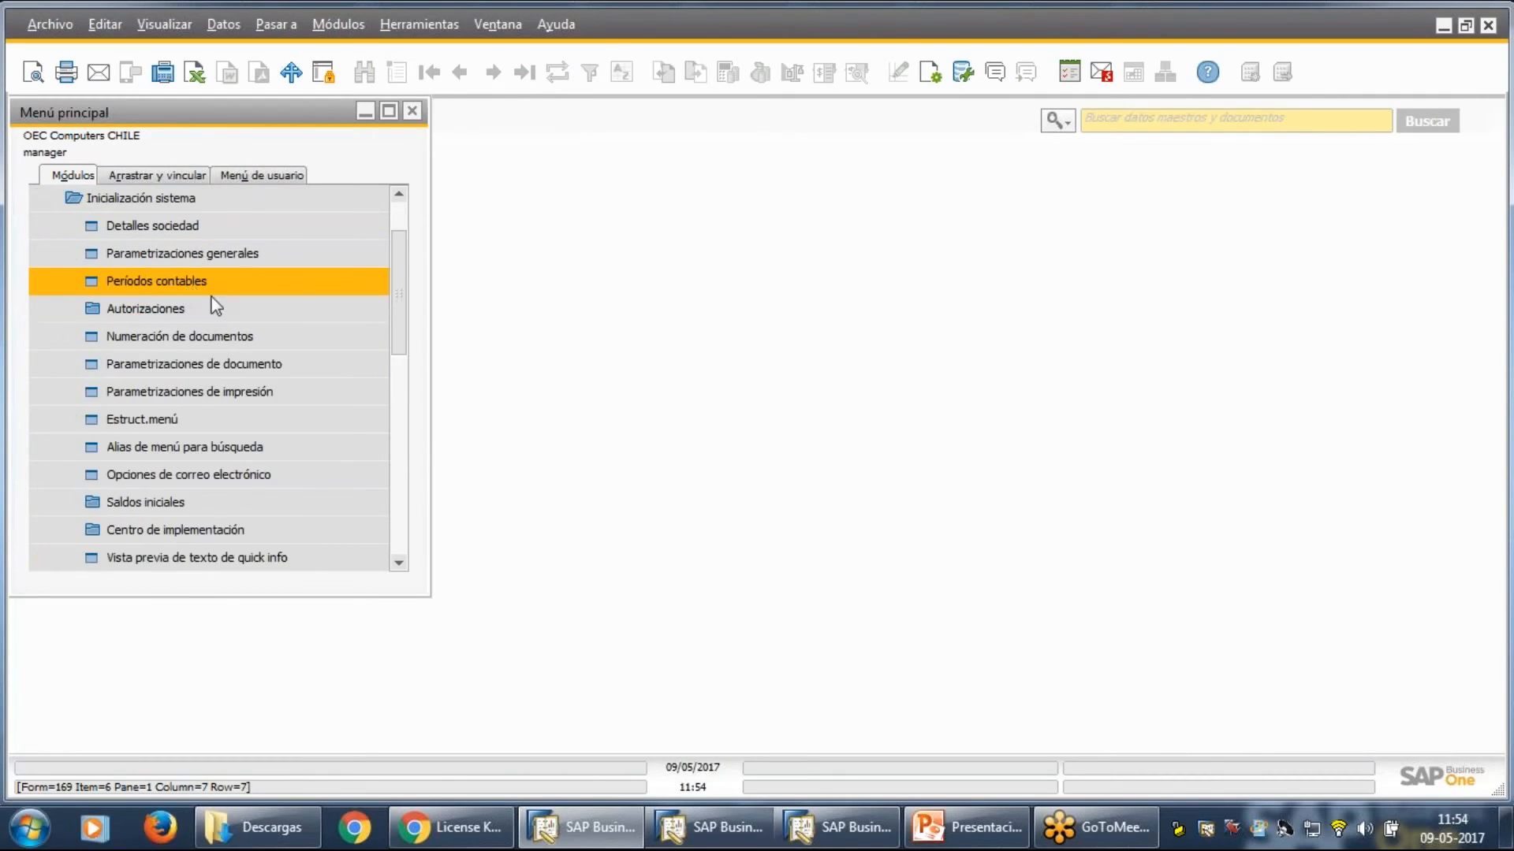
left_click(224, 310)
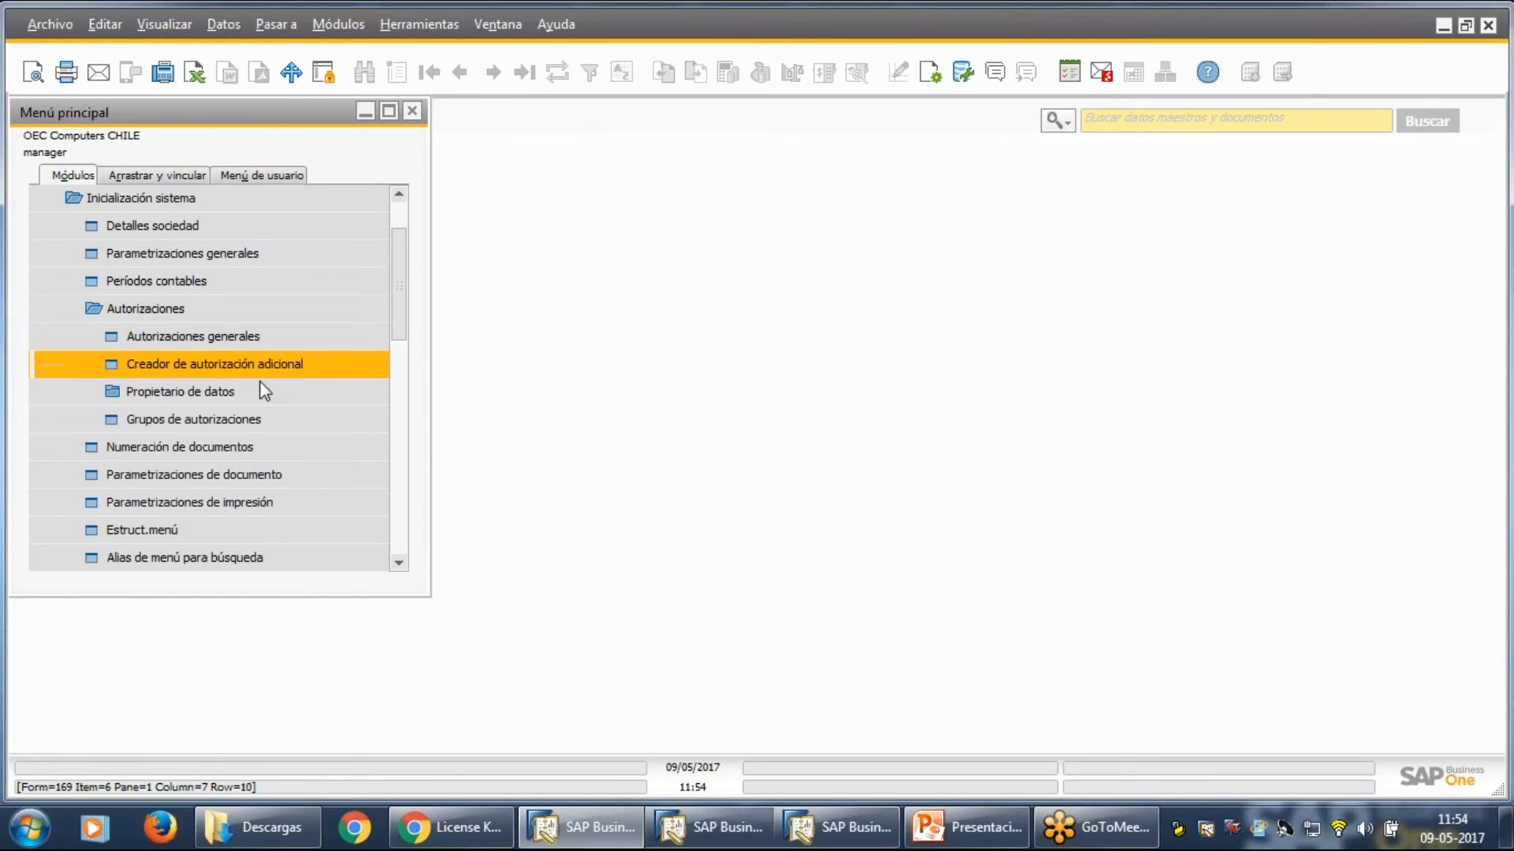
left_click(234, 394)
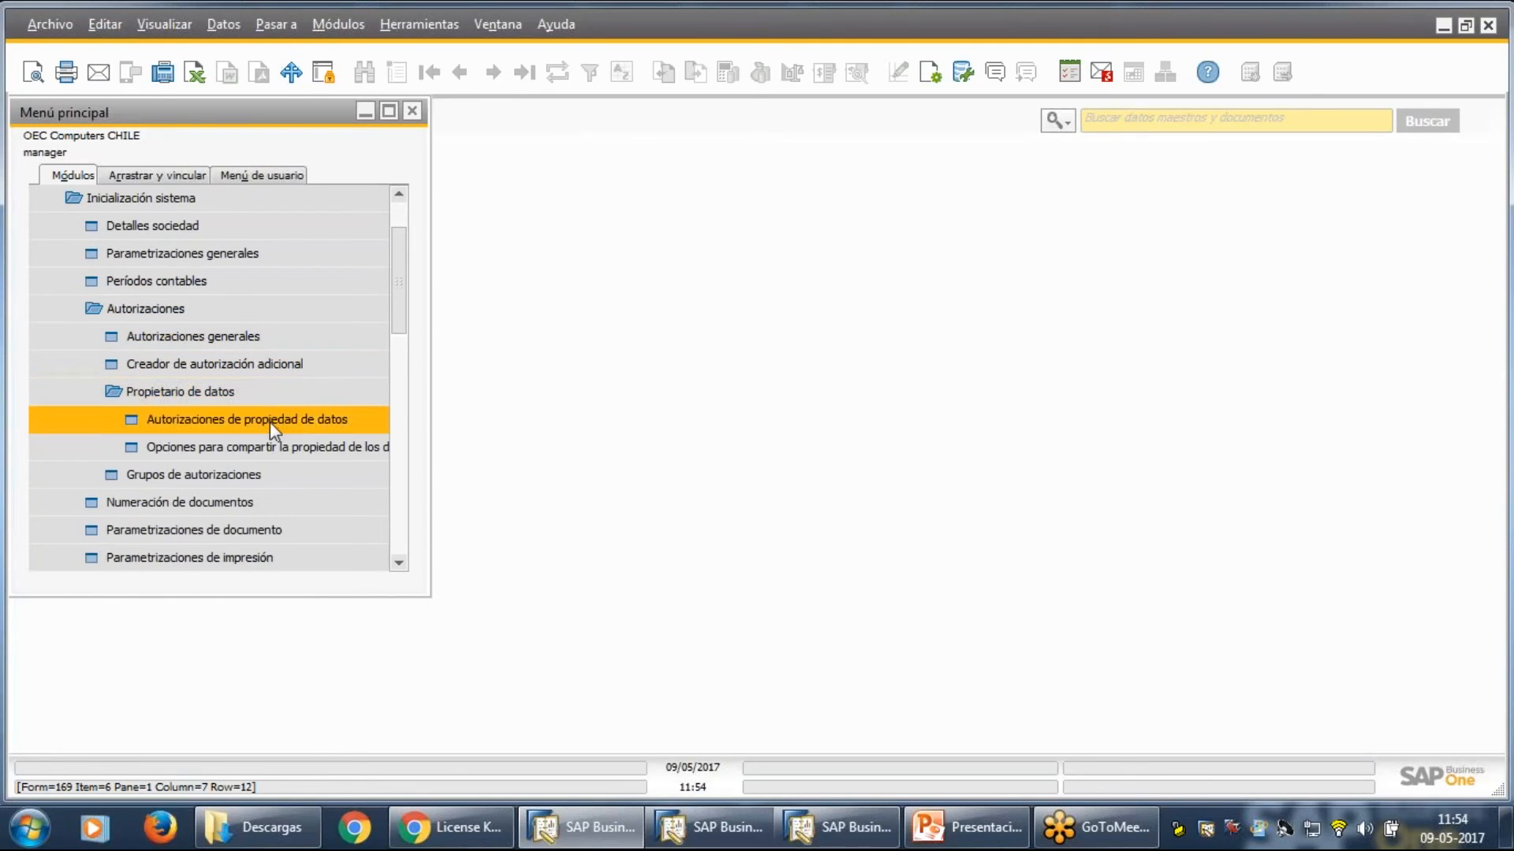
left_click(270, 422)
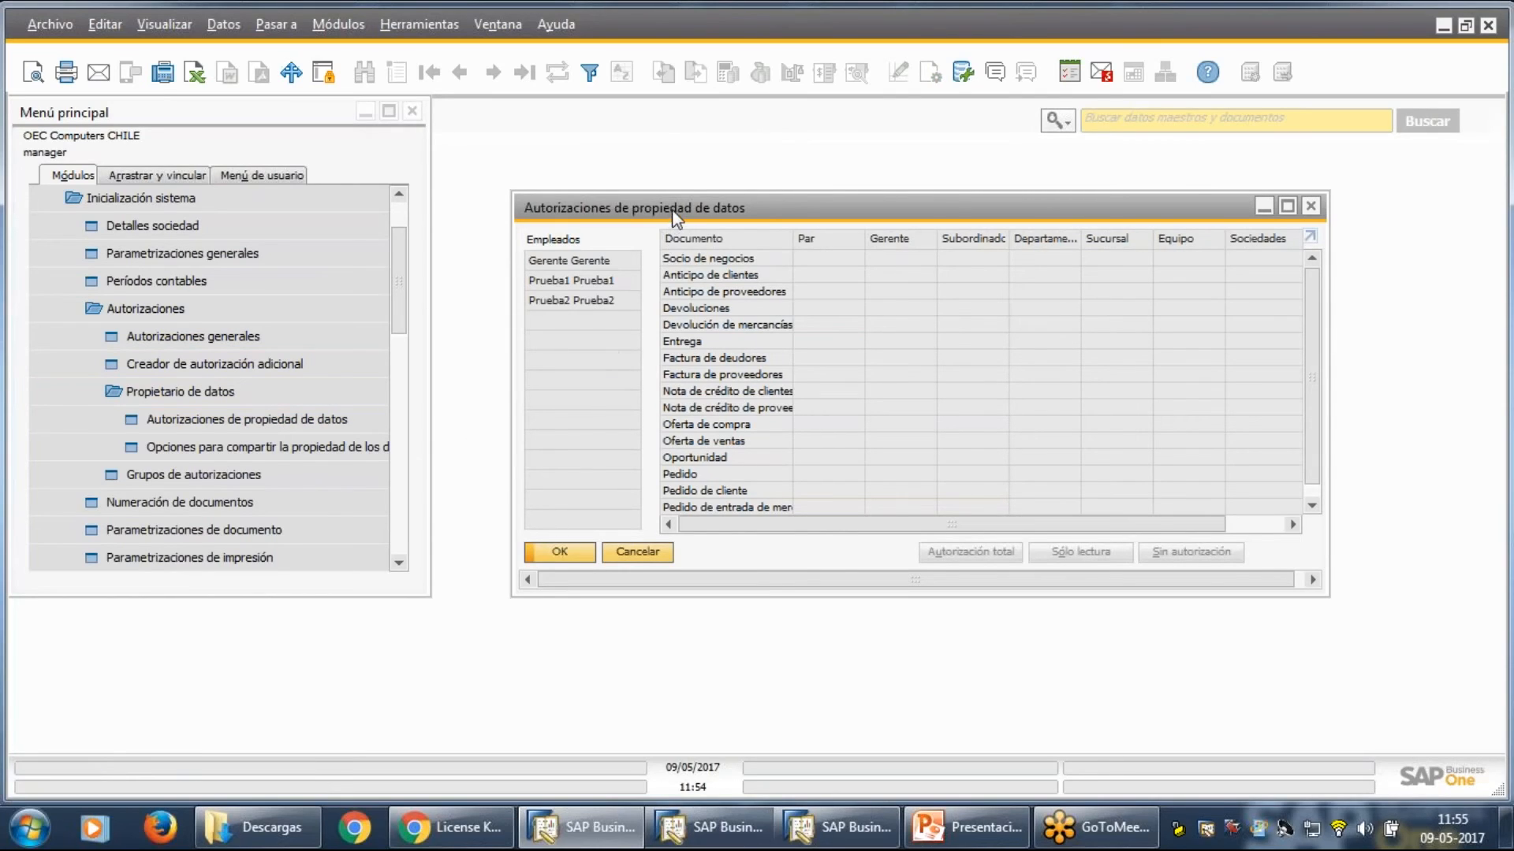
left_click_drag(672, 216, 655, 199)
Compare the data ownership authorizations of employees Gerente, Prueba1 and Prueba2 for each document type, and close Autorizaciones de propiedad de datos.
left_click(570, 245)
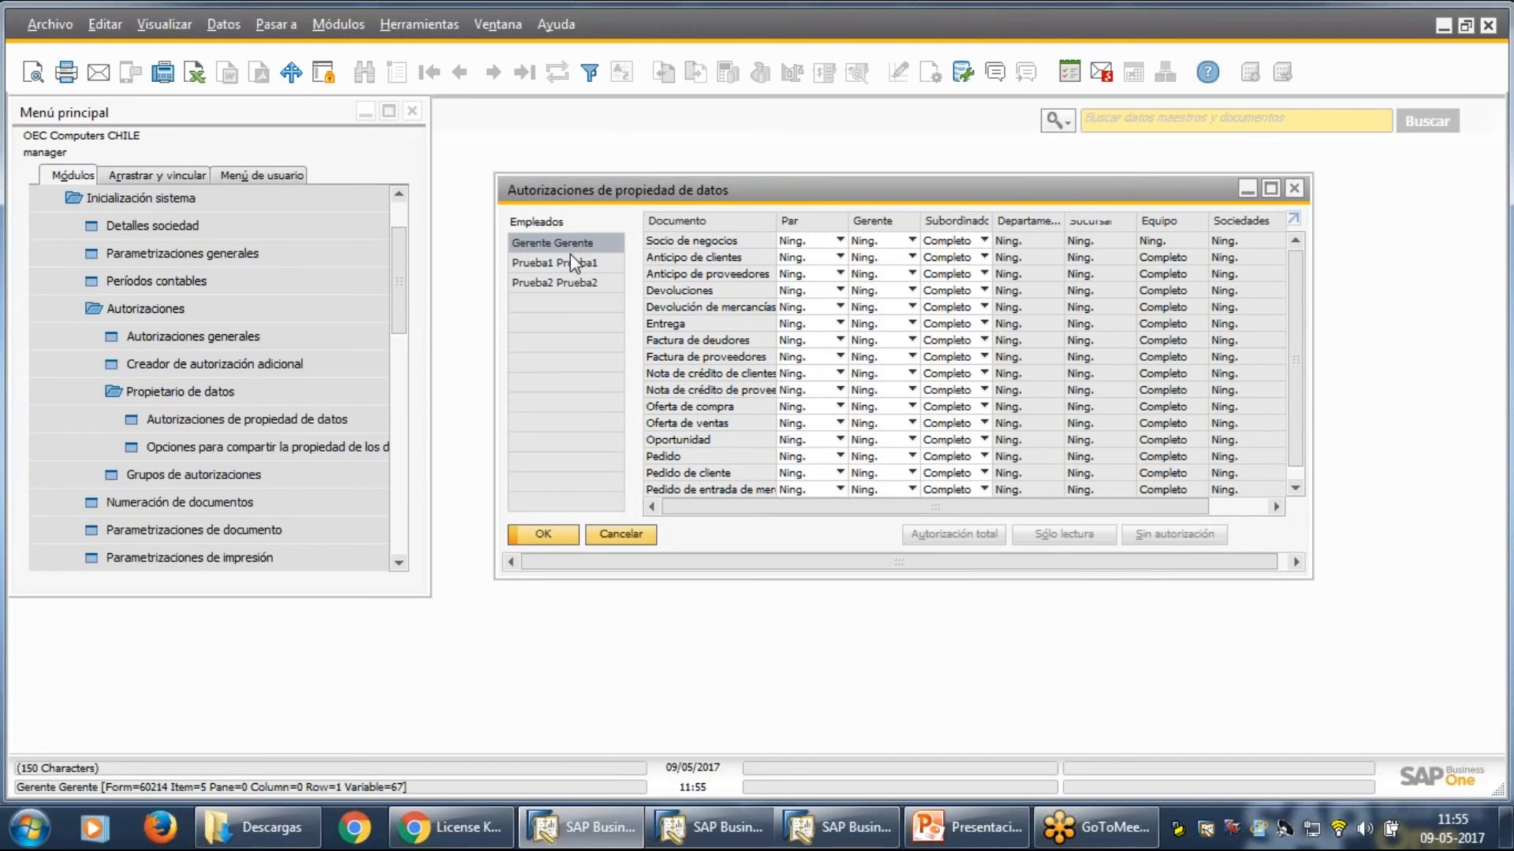
left_click(571, 262)
left_click(574, 244)
left_click(570, 263)
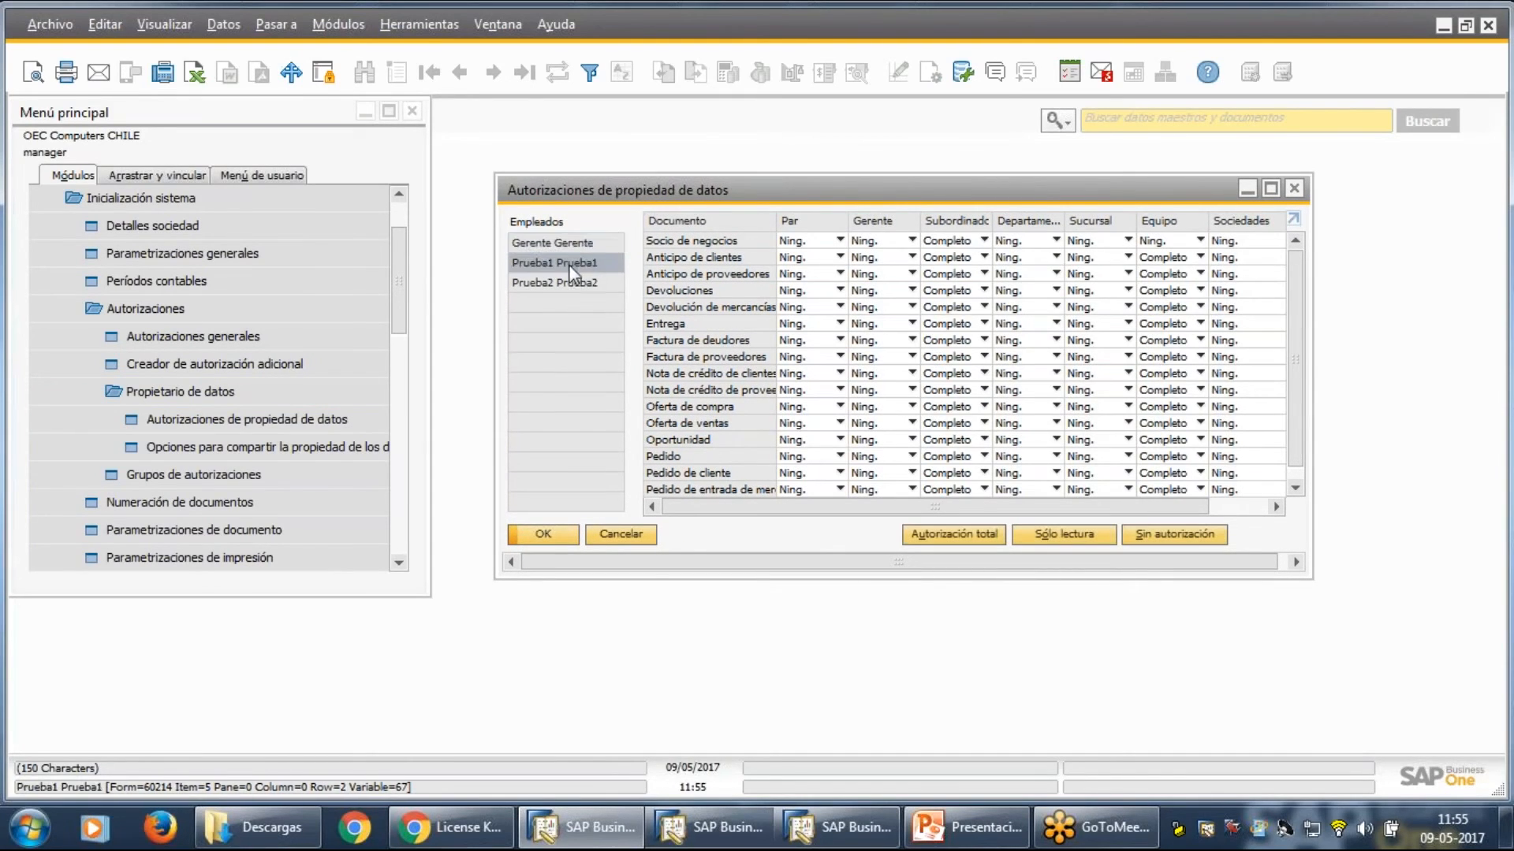
left_click(572, 282)
left_click(575, 246)
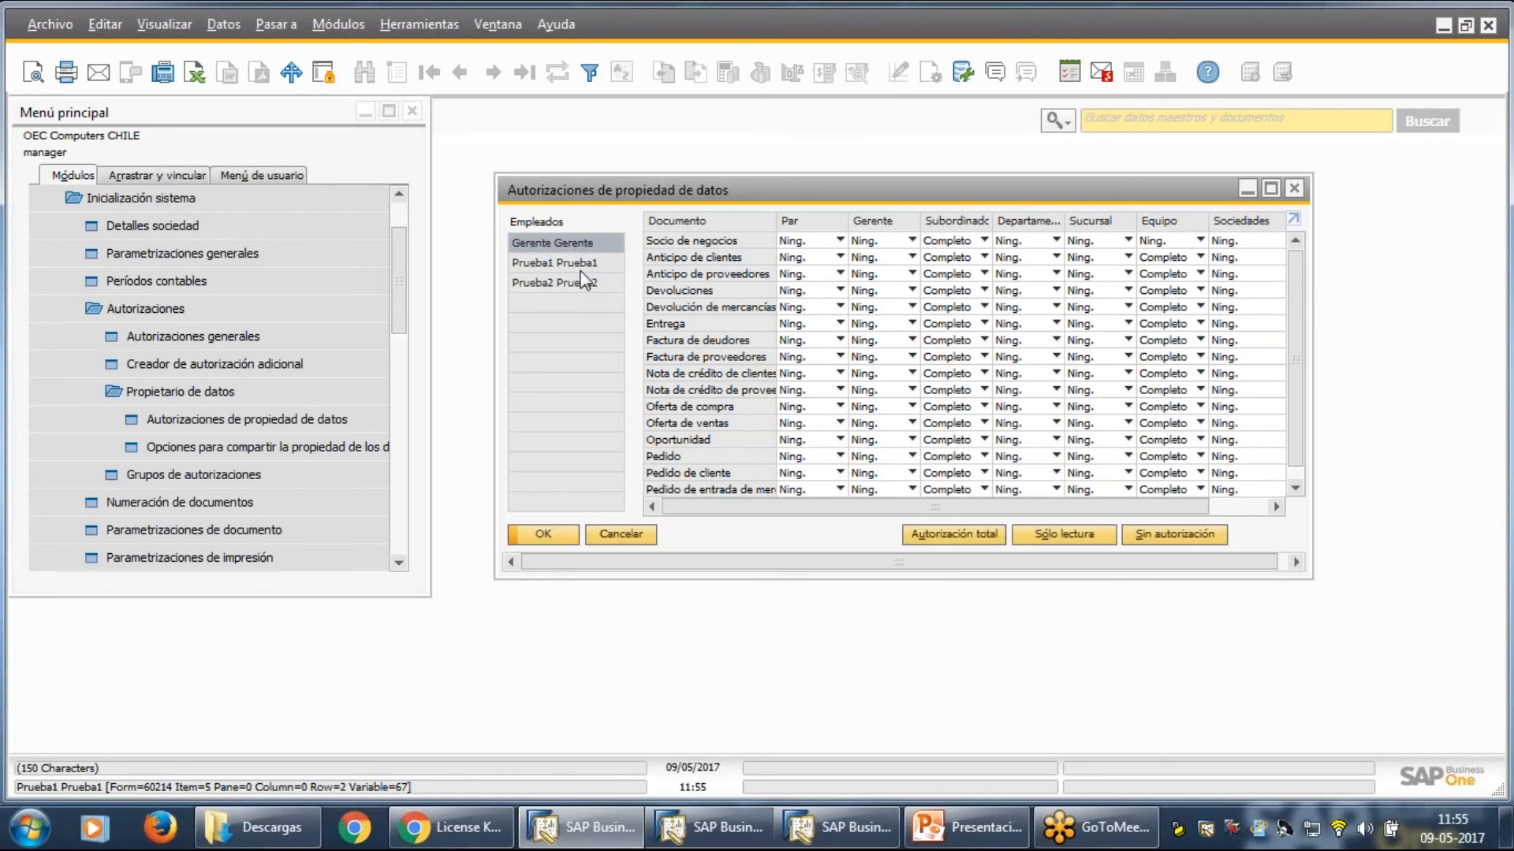
left_click(577, 264)
left_click(580, 283)
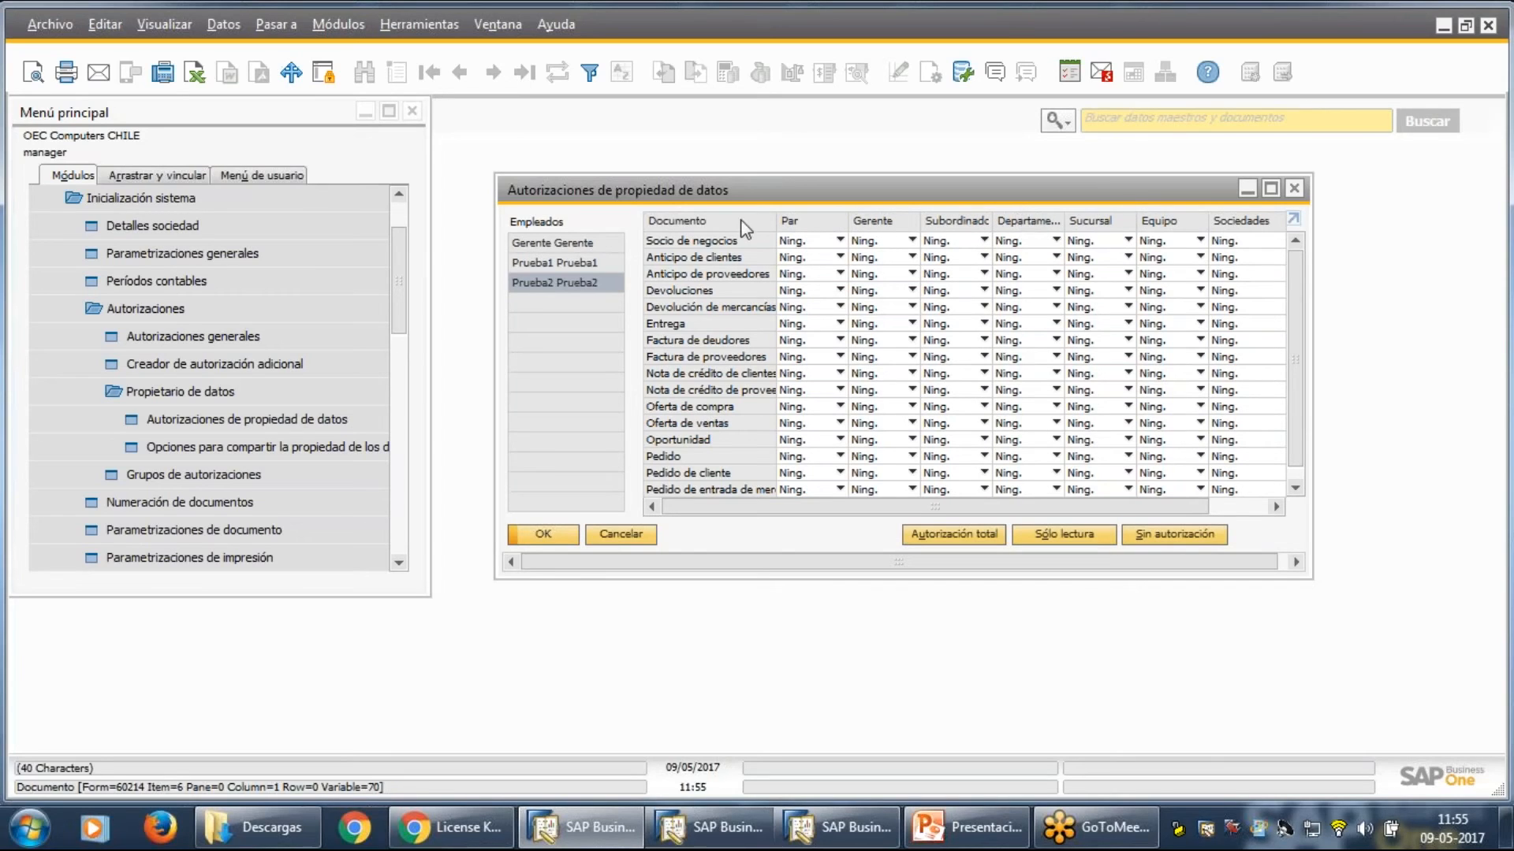
left_click(580, 242)
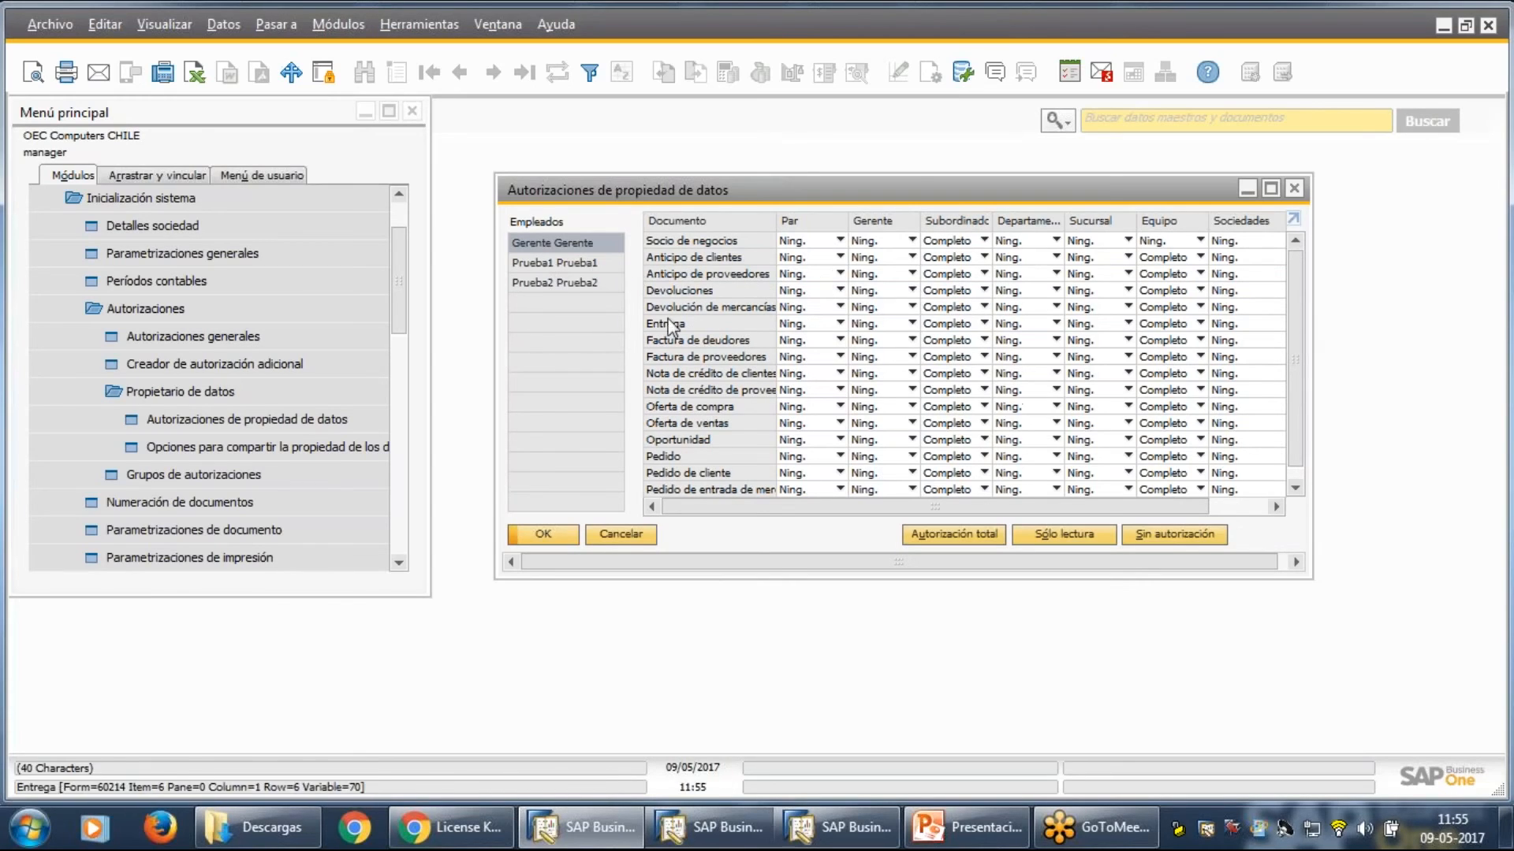
left_click(581, 268)
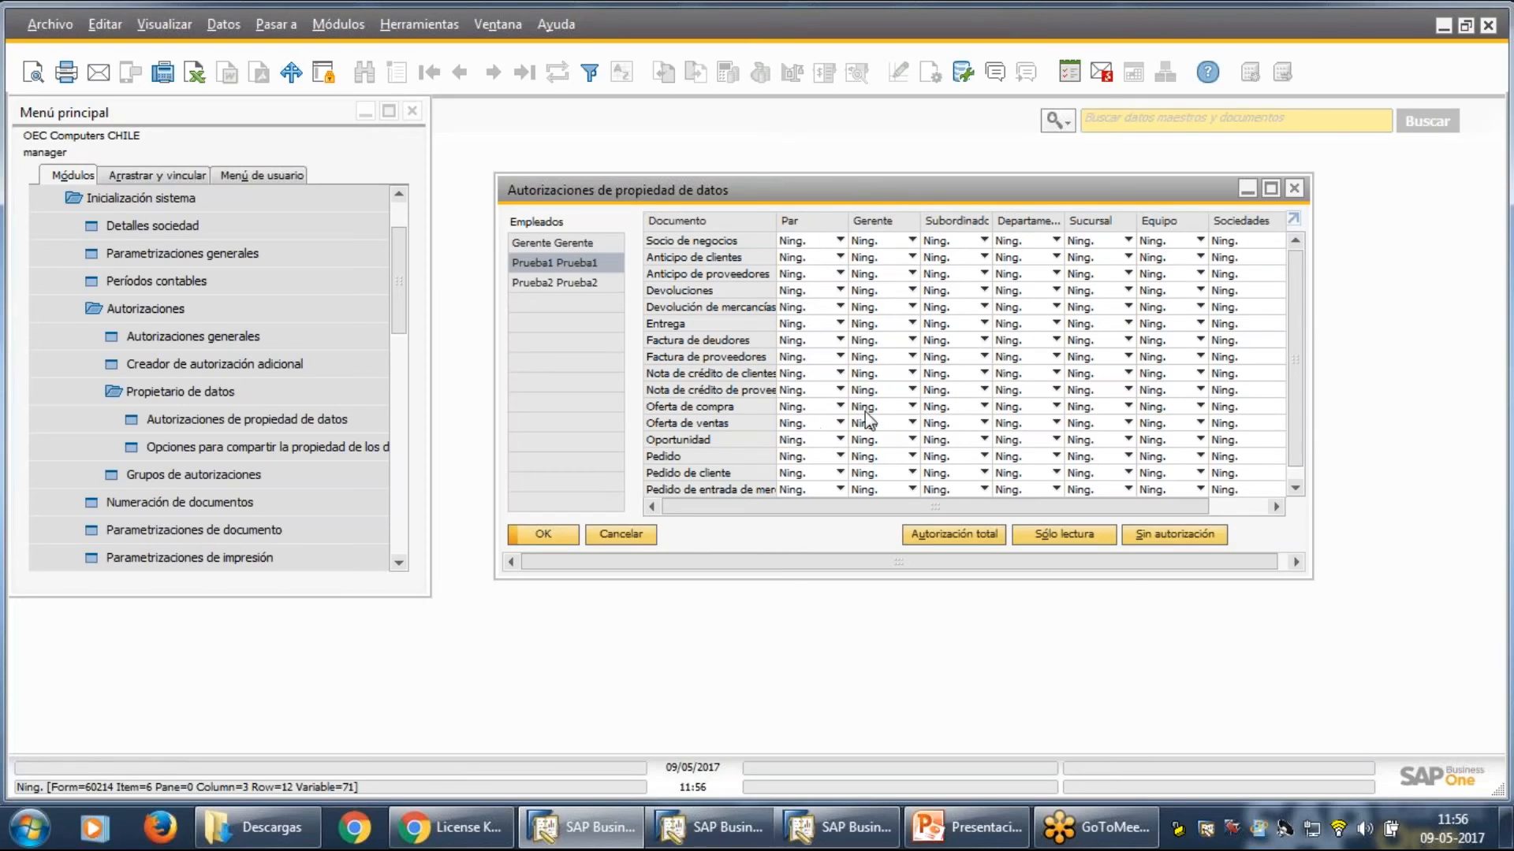
left_click(582, 242)
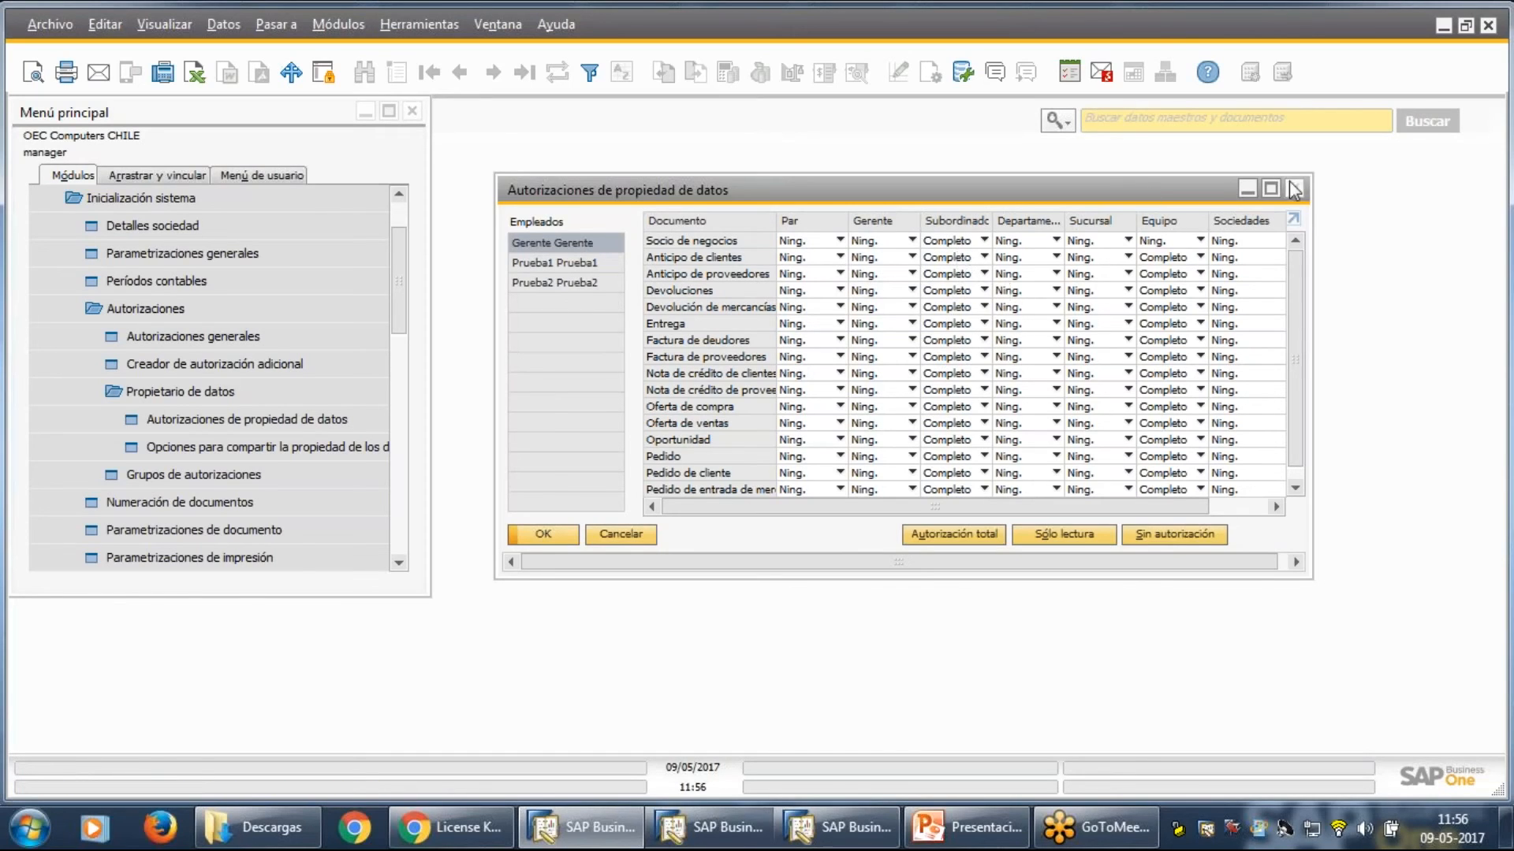
mouse_move(1193, 191)
left_mouse_down()
mouse_move(1233, 205)
mouse_move(1212, 181)
left_mouse_up()
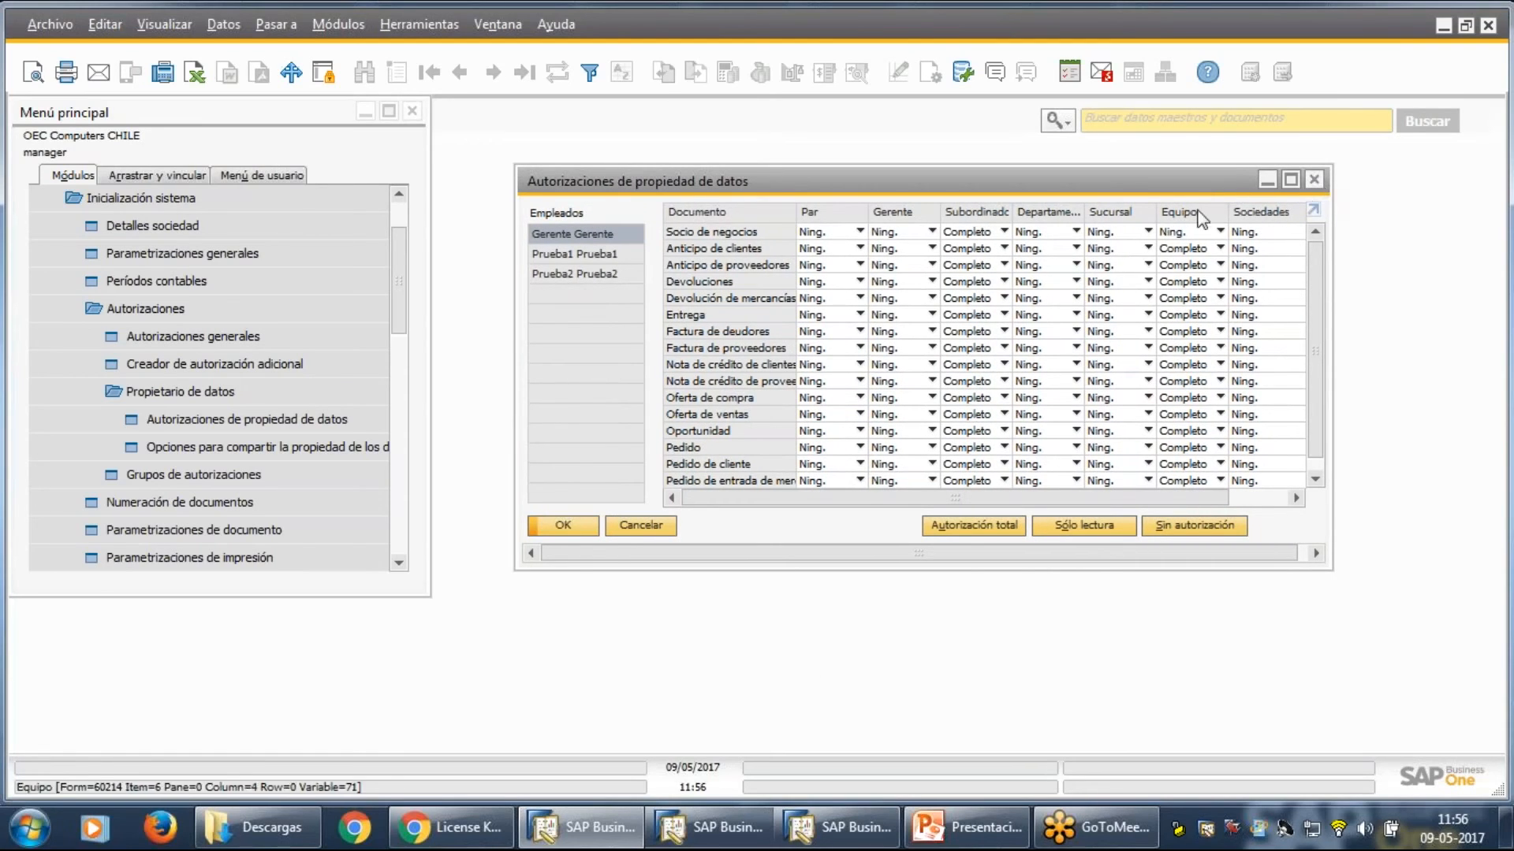
left_click(1313, 183)
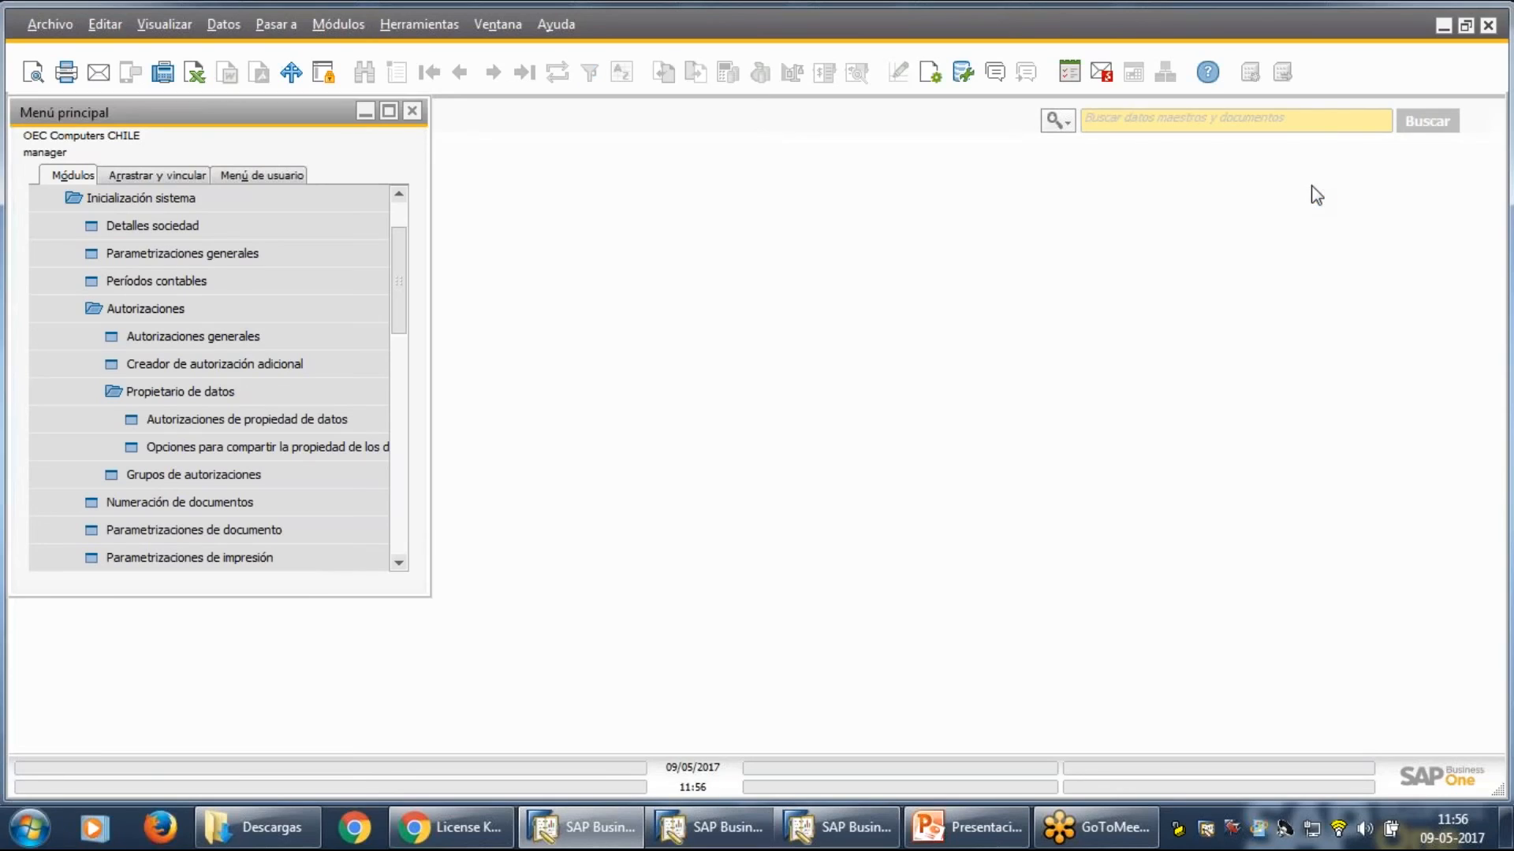
Switch to the Prueba2 session and open Orden de venta in the Ventas - Clientes module.
left_click(759, 831)
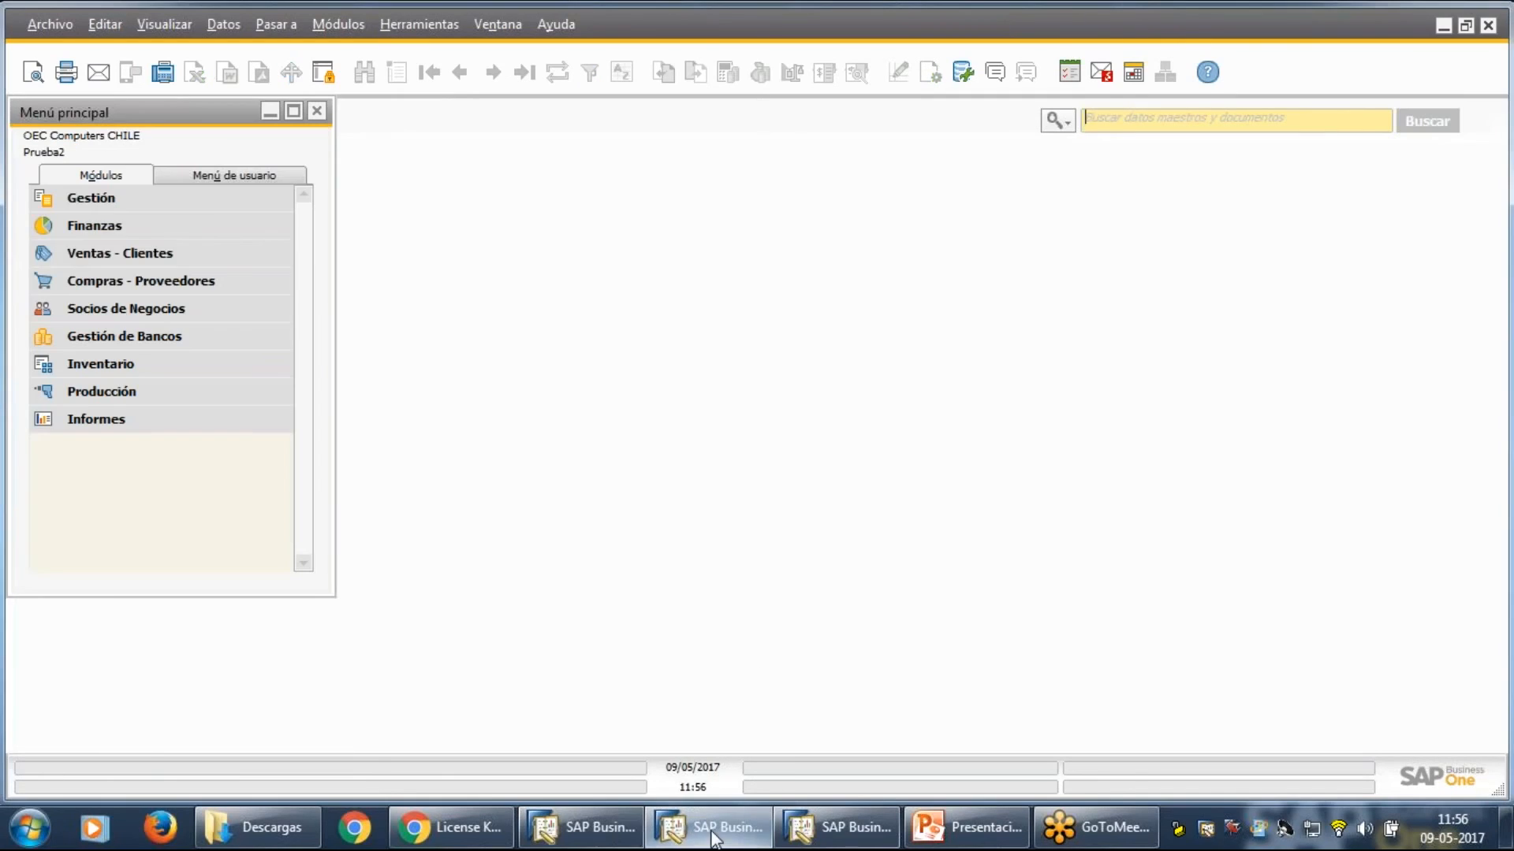
left_click(817, 845)
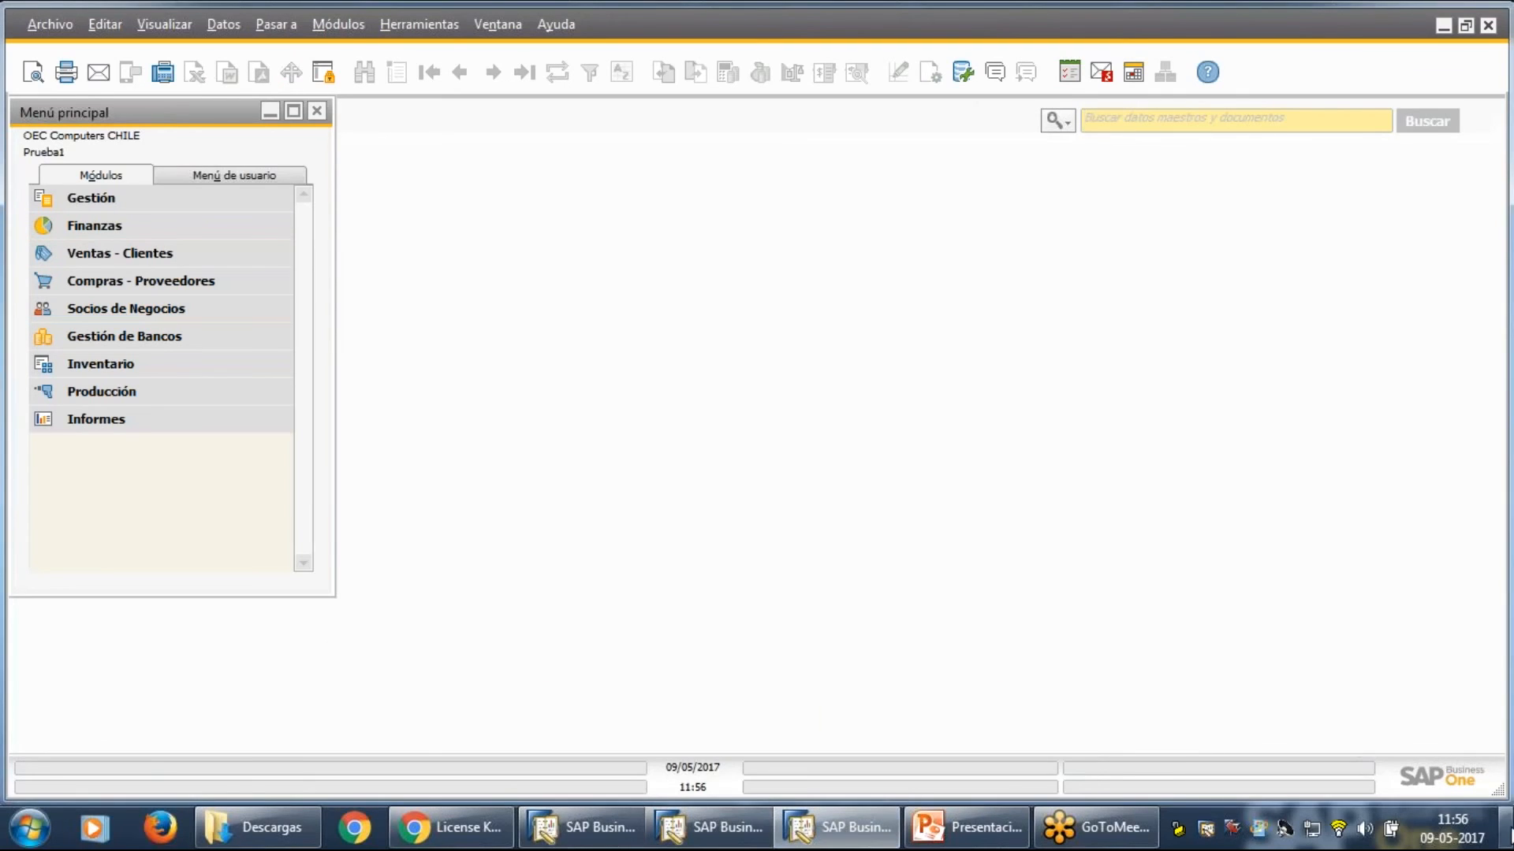
left_click(1506, 829)
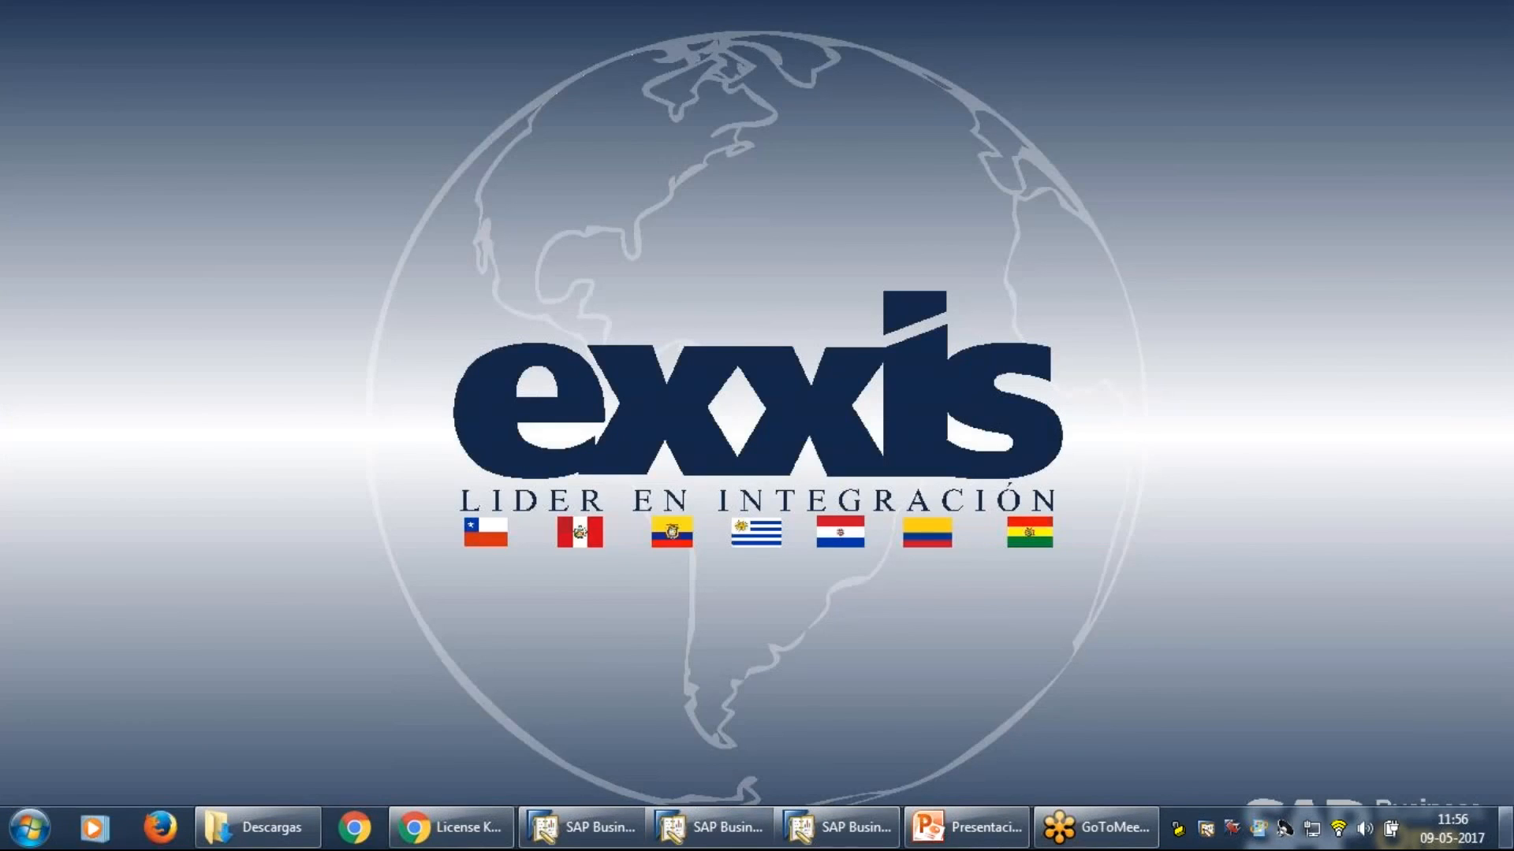
left_click(719, 838)
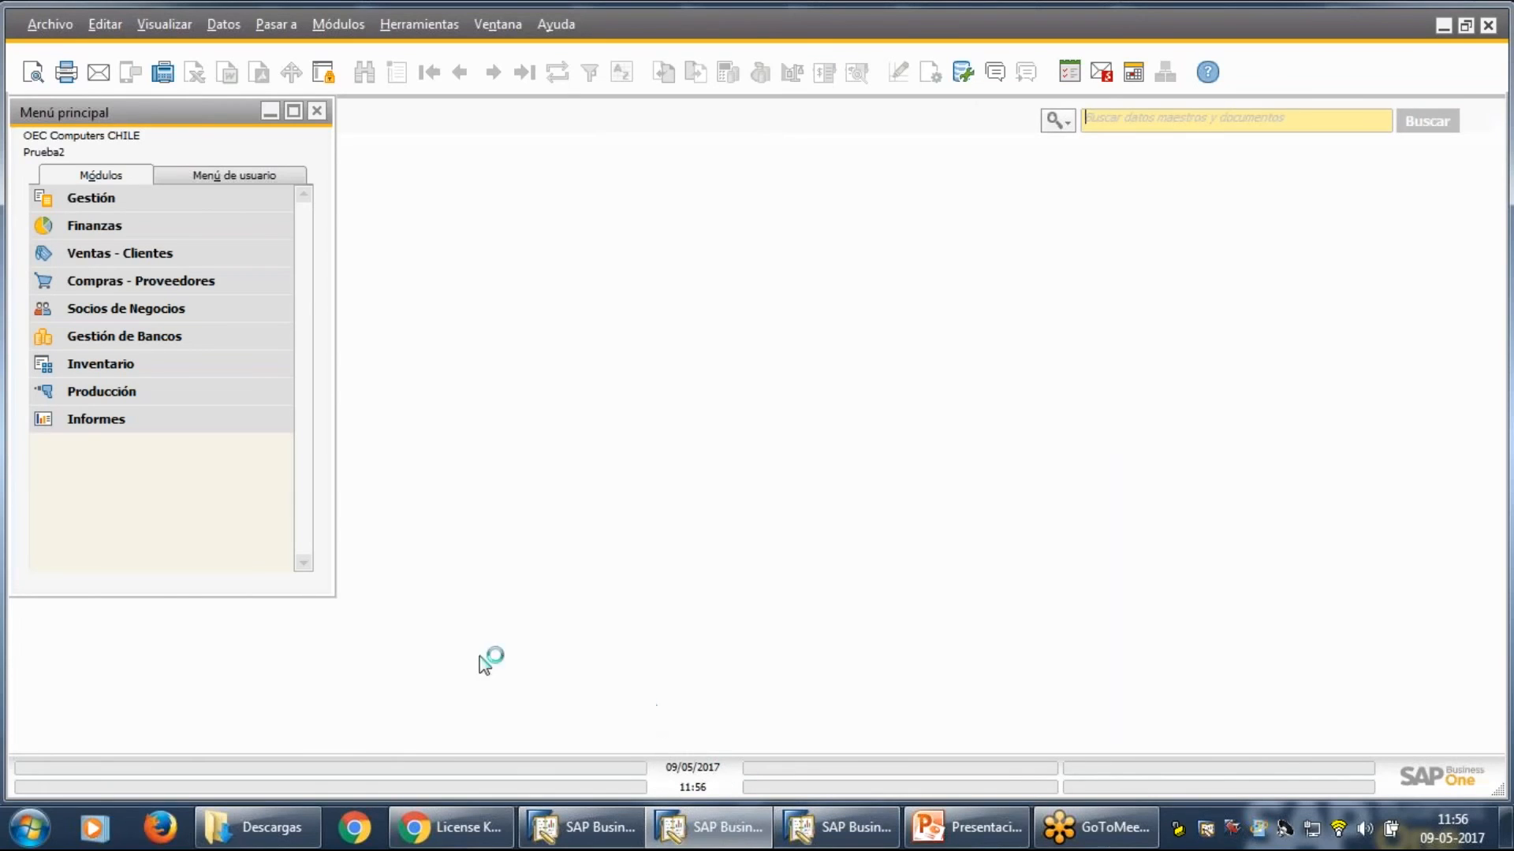
left_click(143, 195)
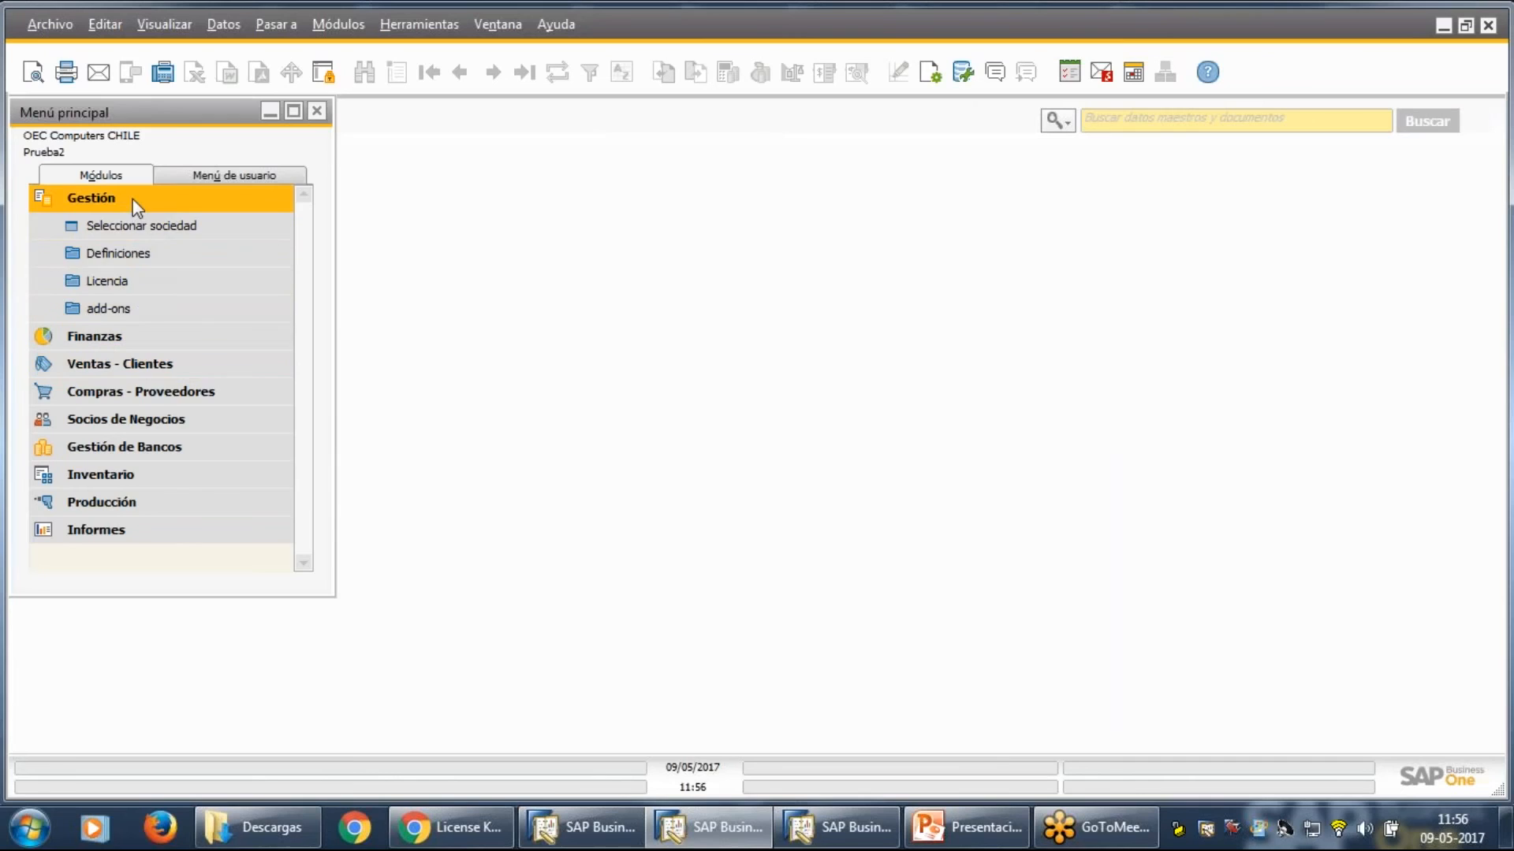
left_click(132, 197)
left_click(149, 253)
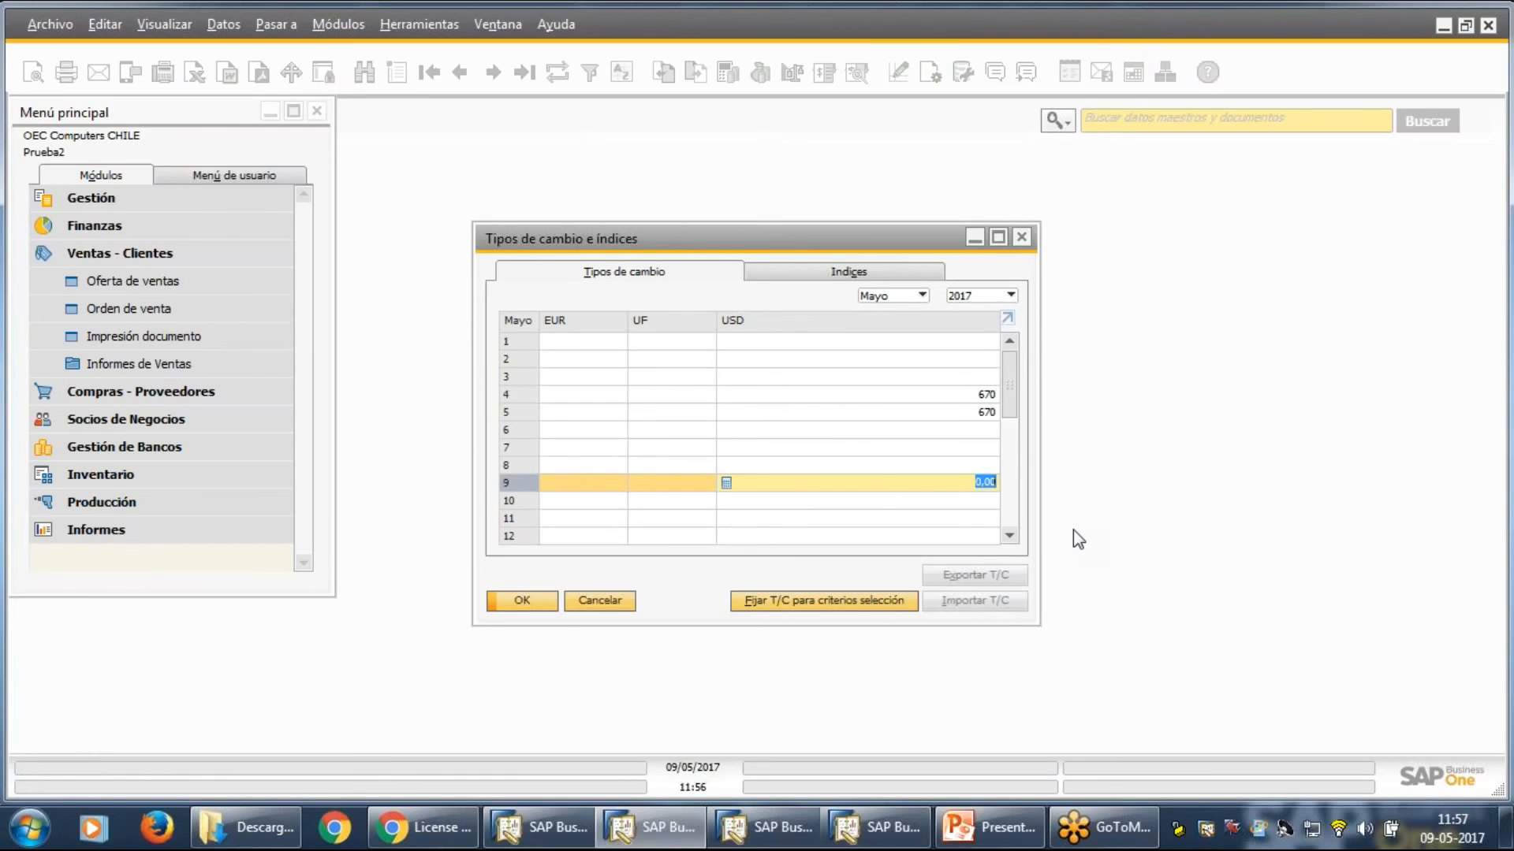
Set the USD exchange rate for 9 May 2017 to 670 and save it.
type("670")
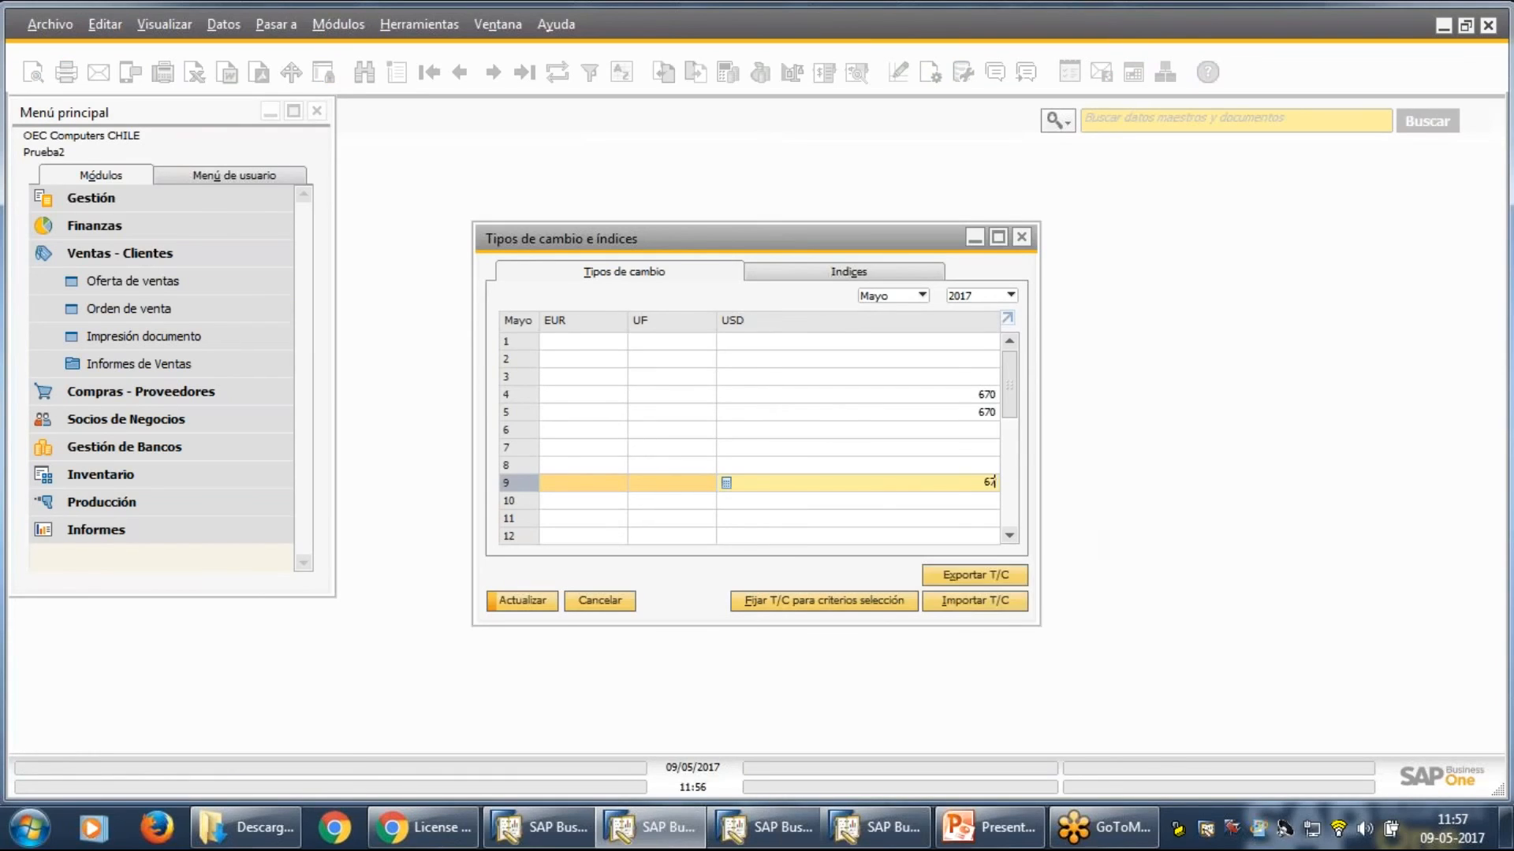
left_click(527, 600)
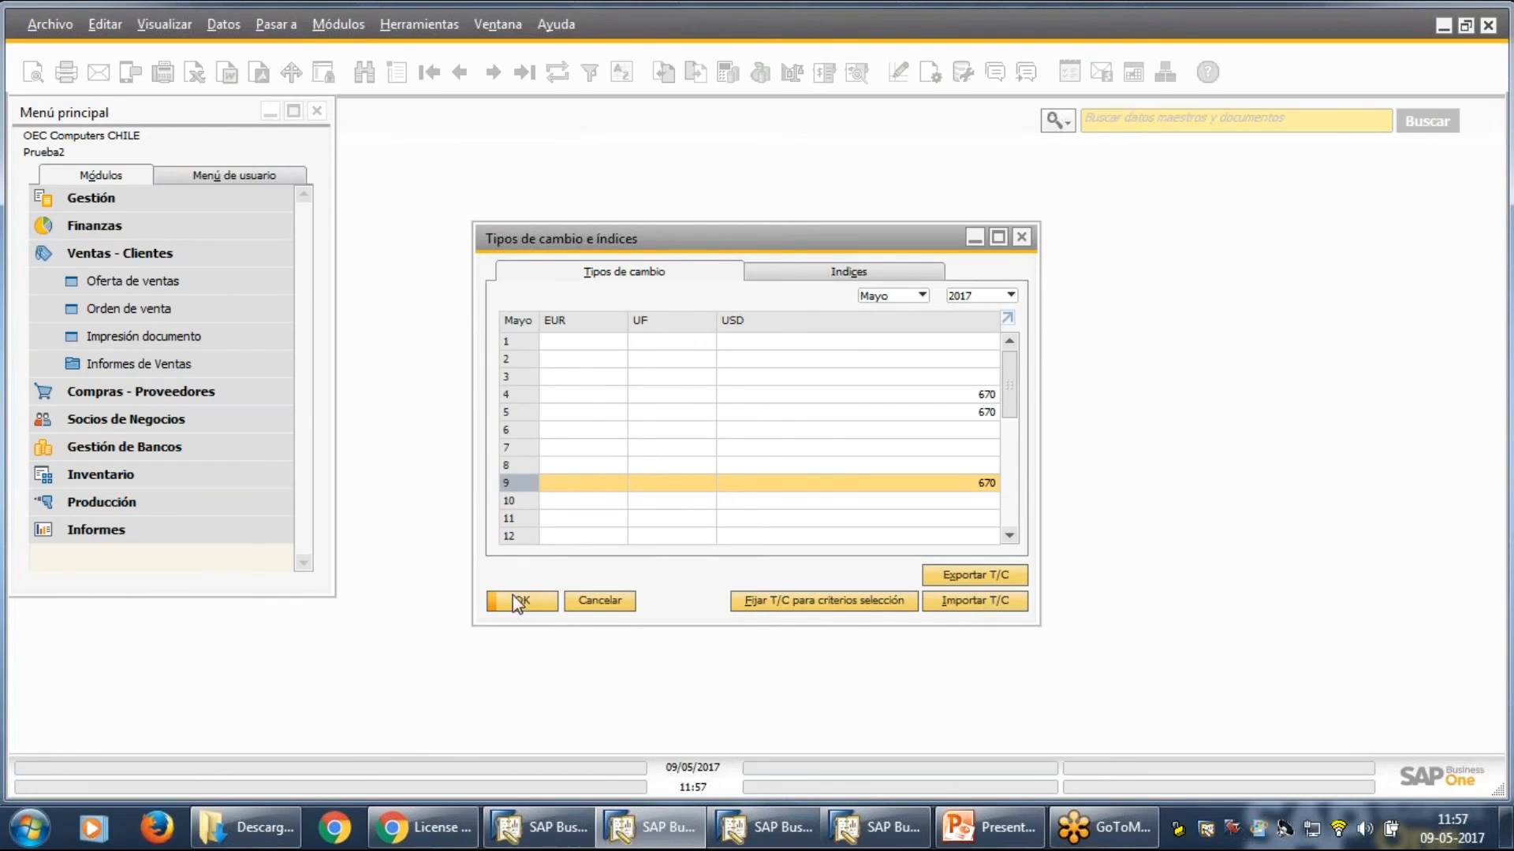
left_click(528, 598)
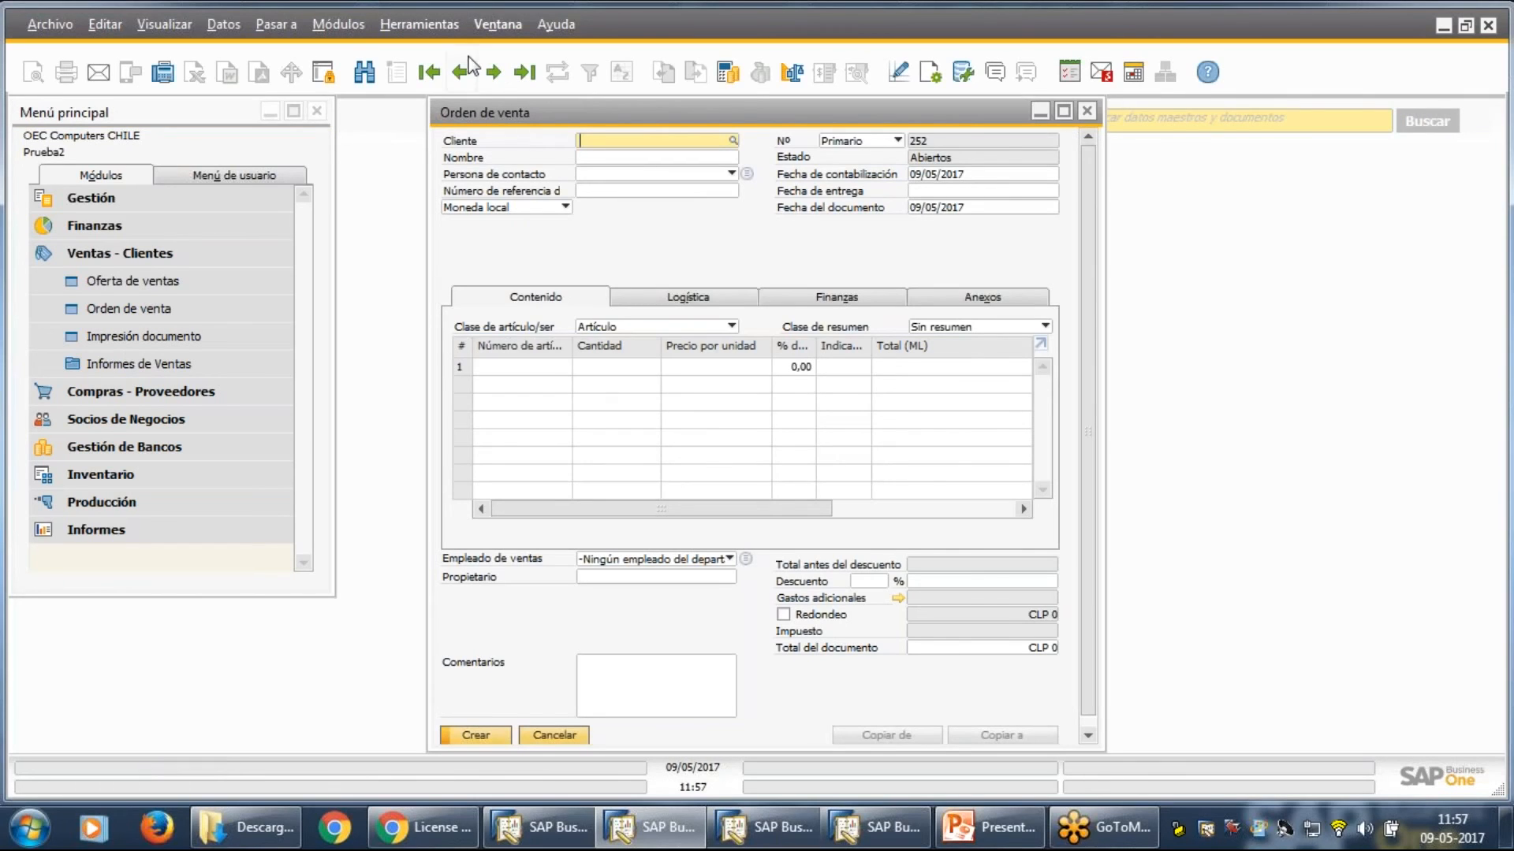
Browse backwards to the One Time Customer sales order owned by Prueba2 and copy its document number.
left_click(461, 71)
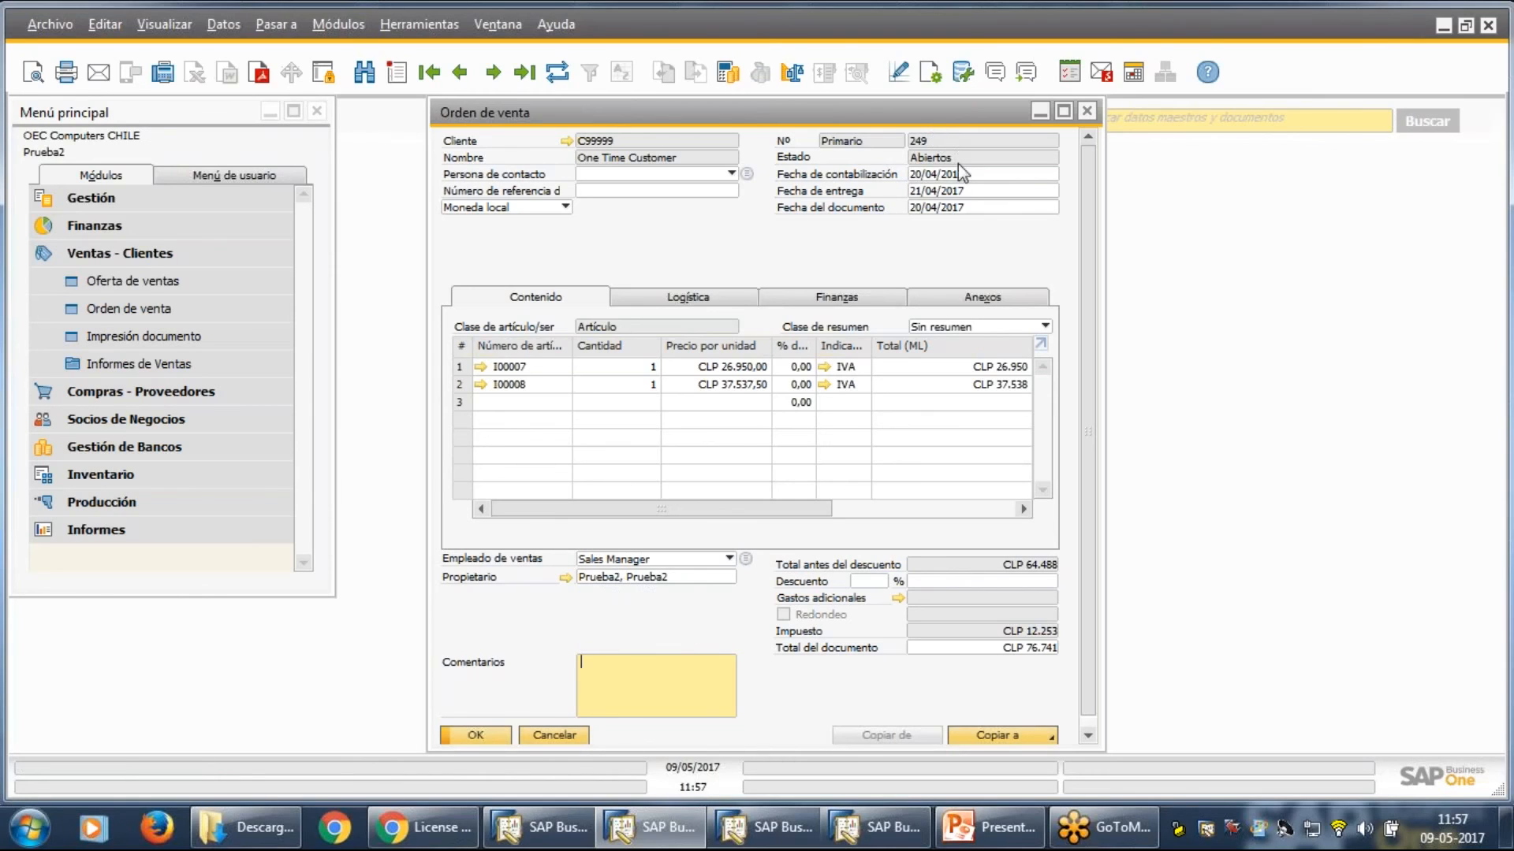
right_click(939, 142)
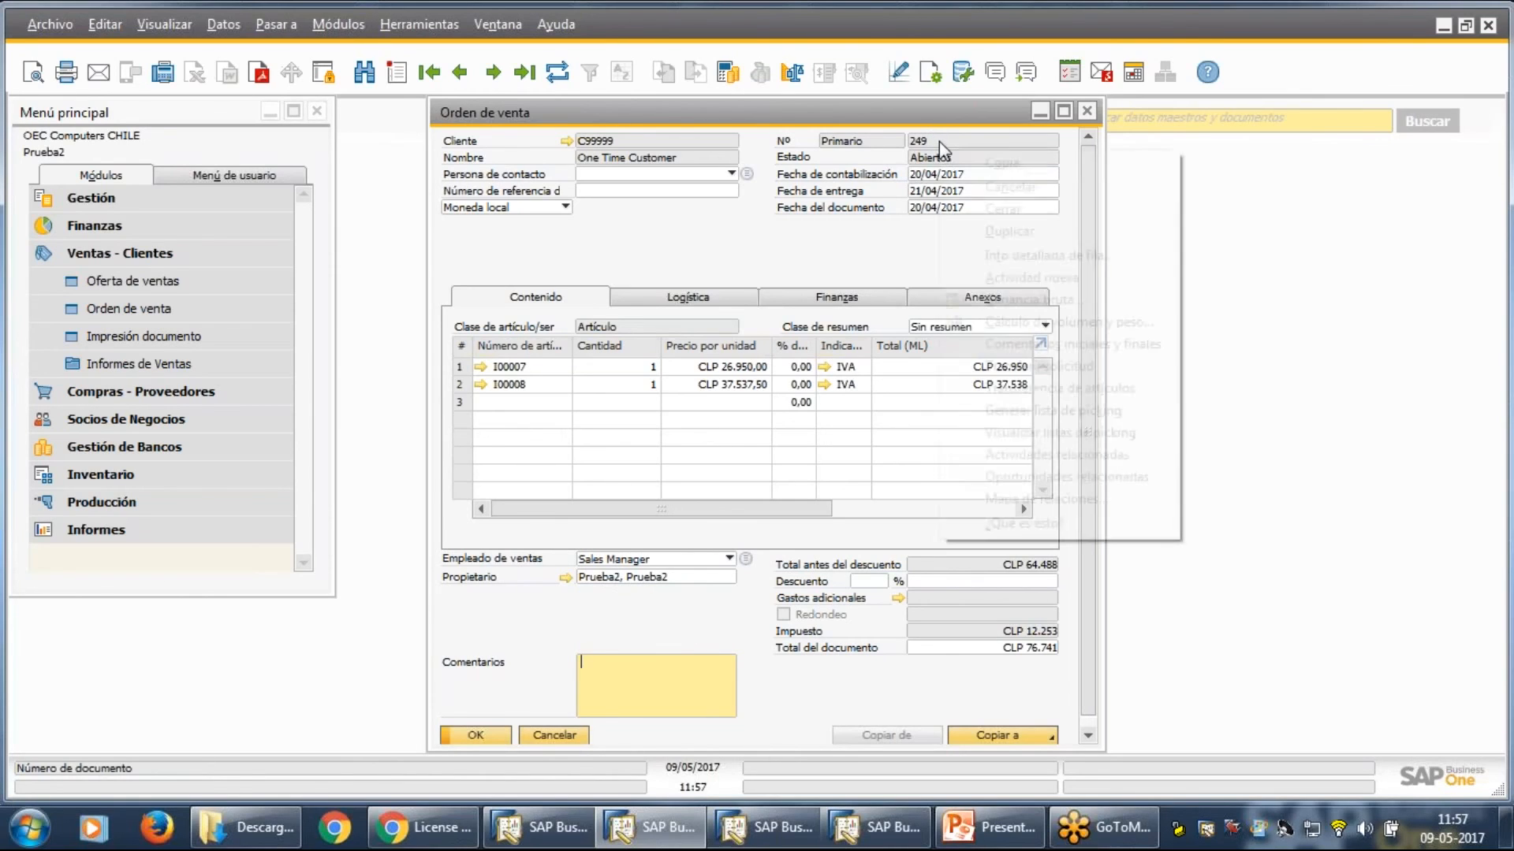
left_click(1016, 164)
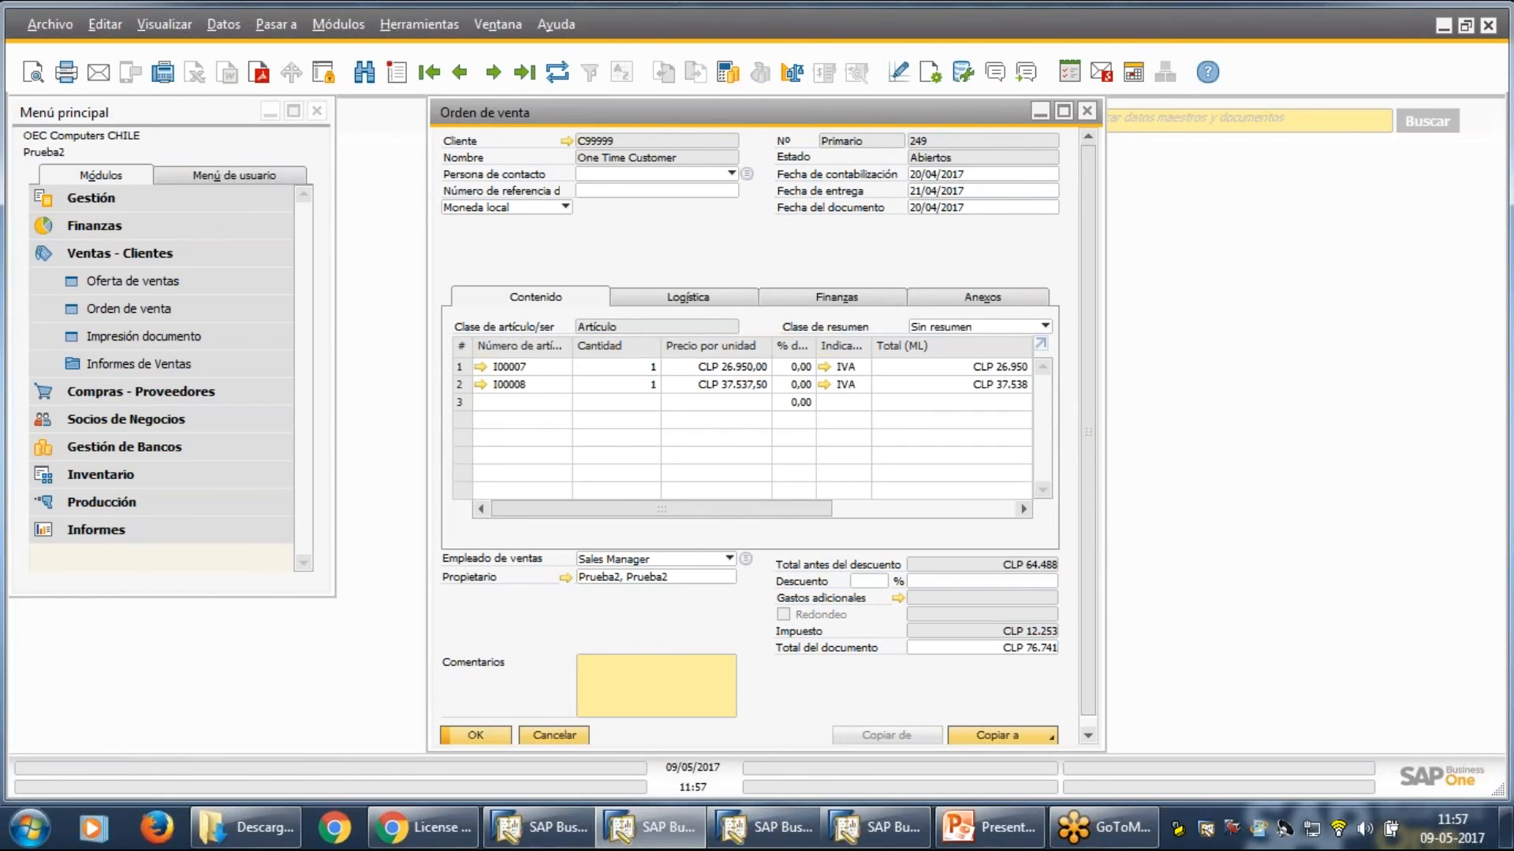
In the Prueba1 session, search Orden de venta for the copied document number and compare with the order in the Prueba2 session.
left_click(797, 843)
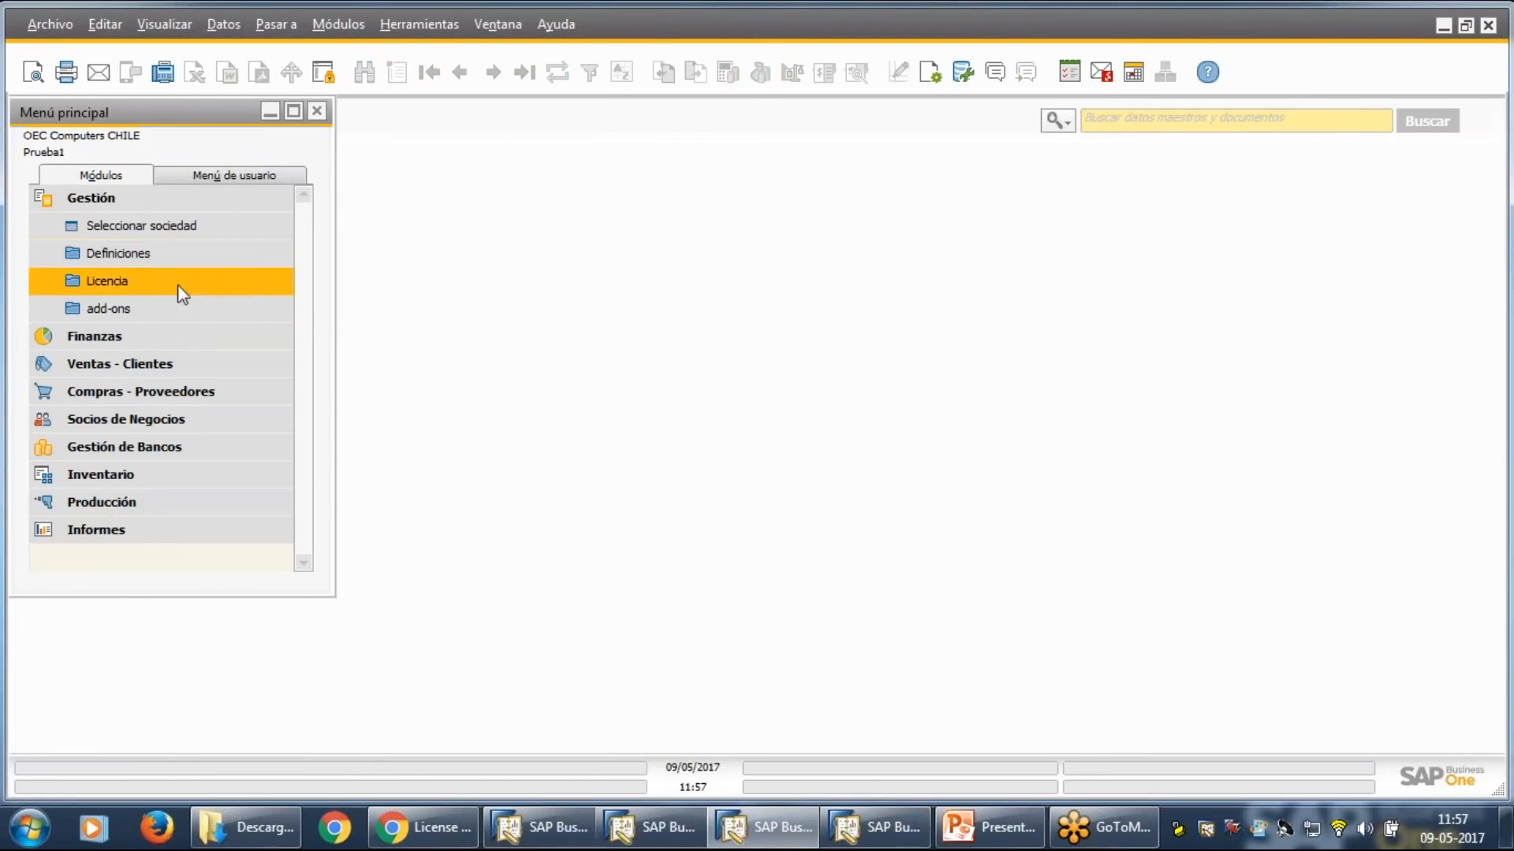
left_click(117, 203)
left_click(136, 257)
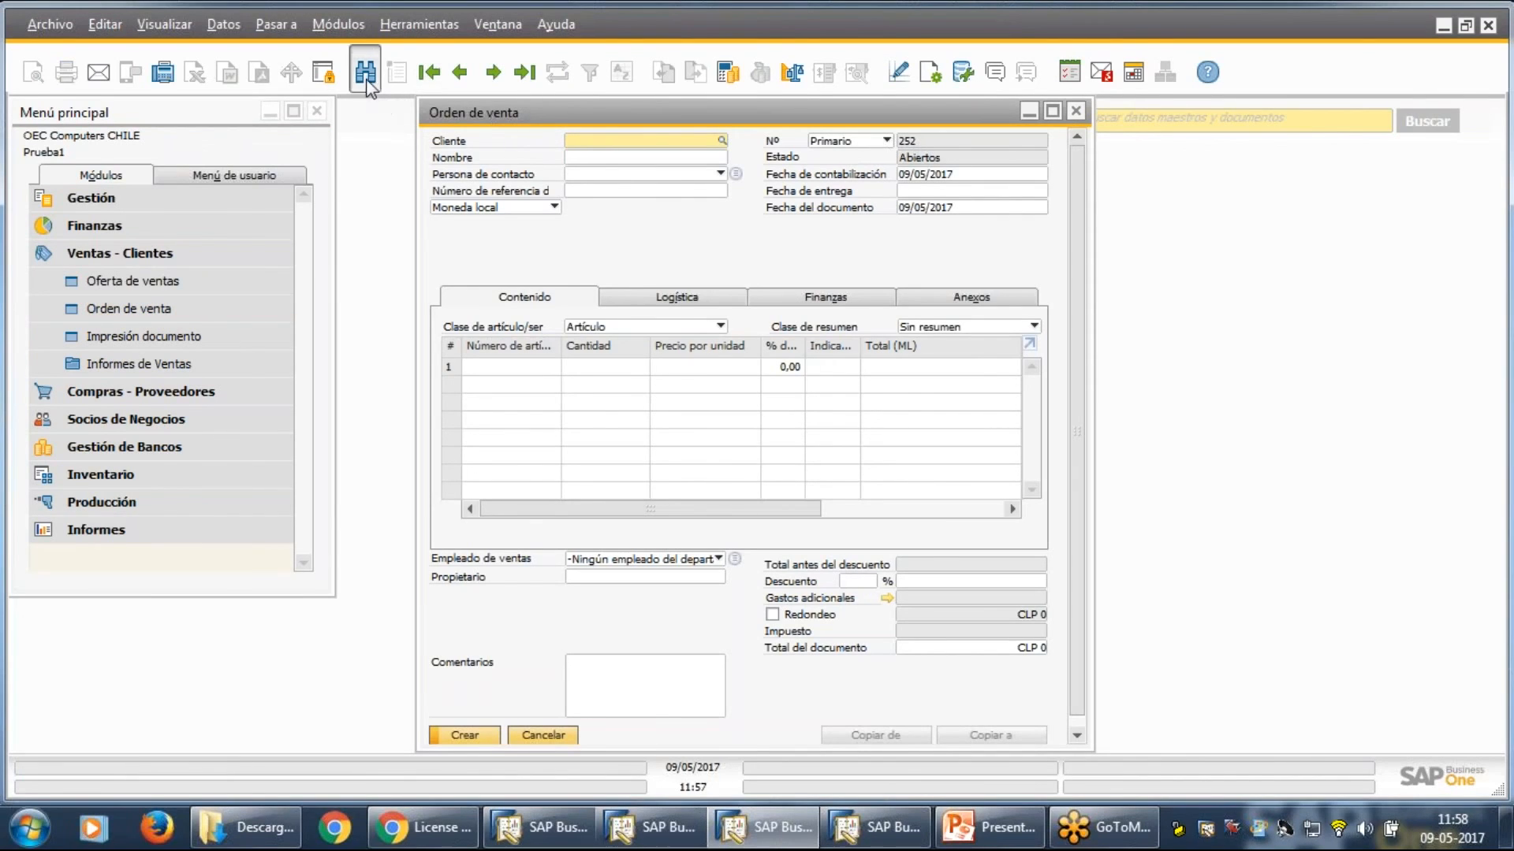
right_click(979, 142)
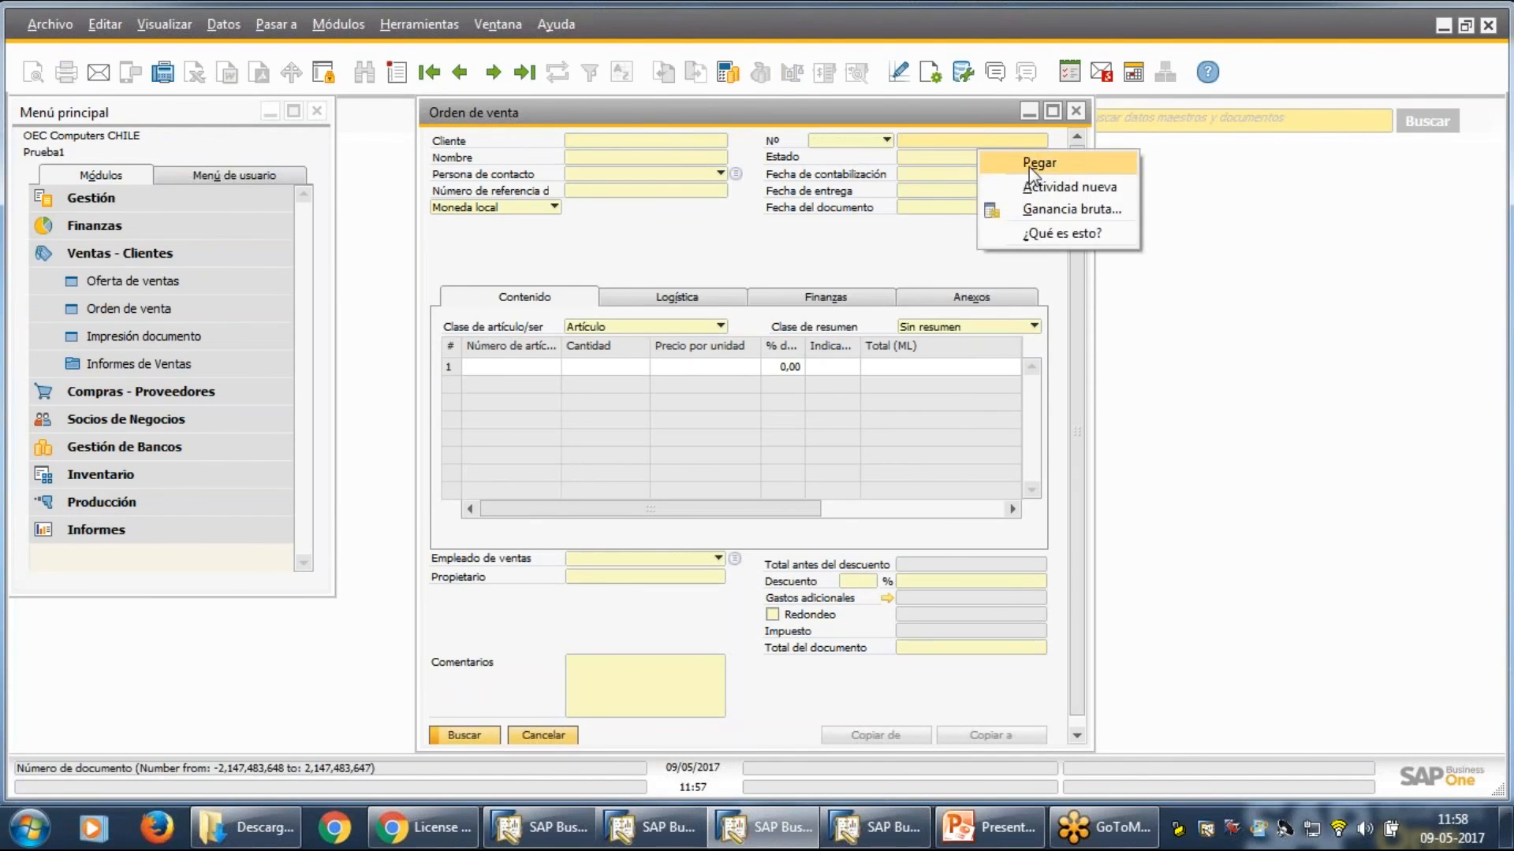
left_click(1033, 164)
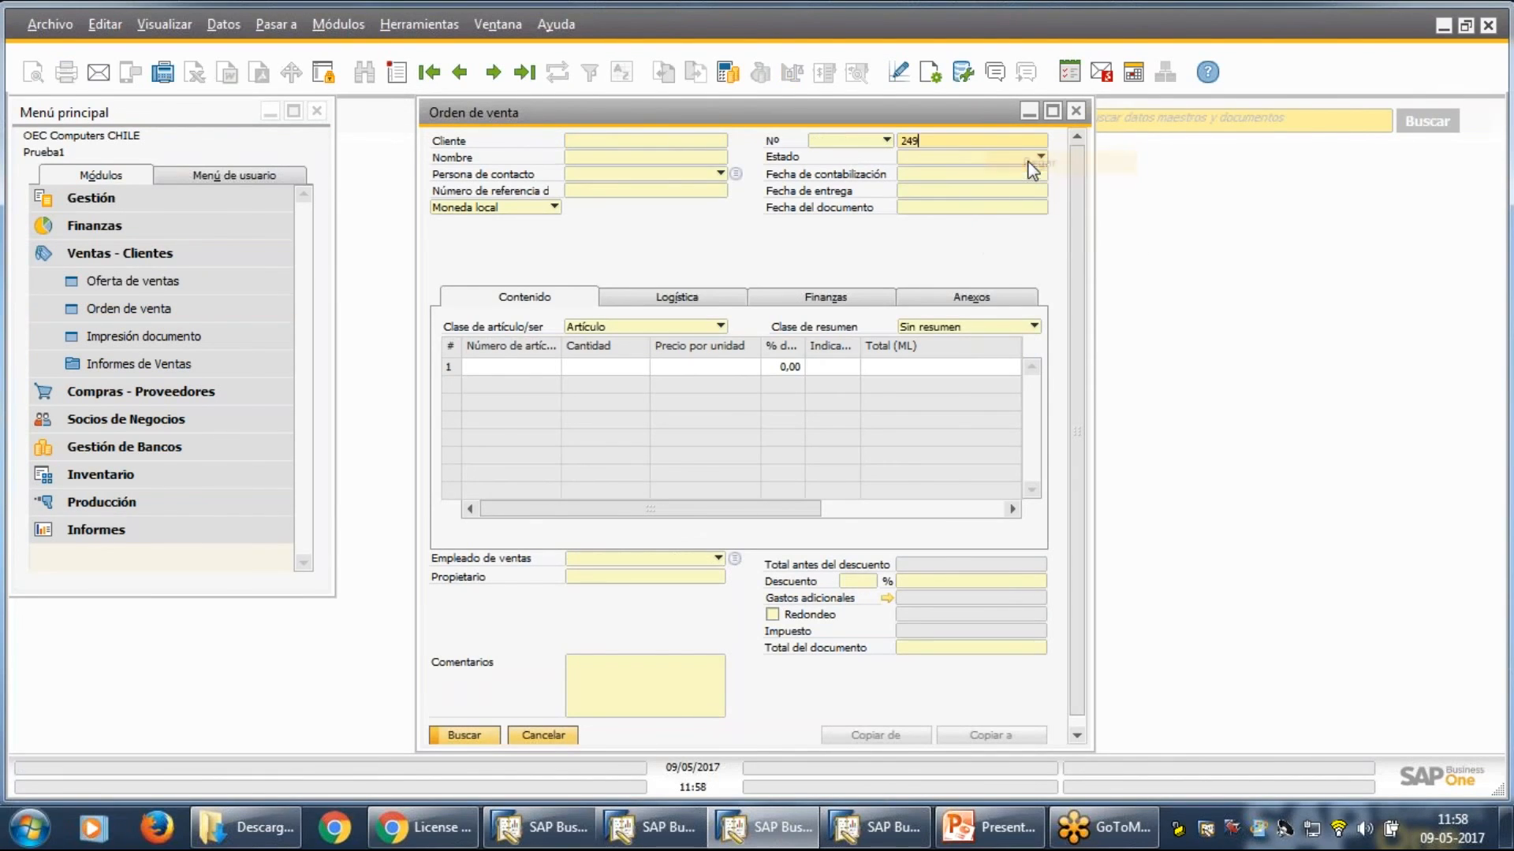
left_click(463, 736)
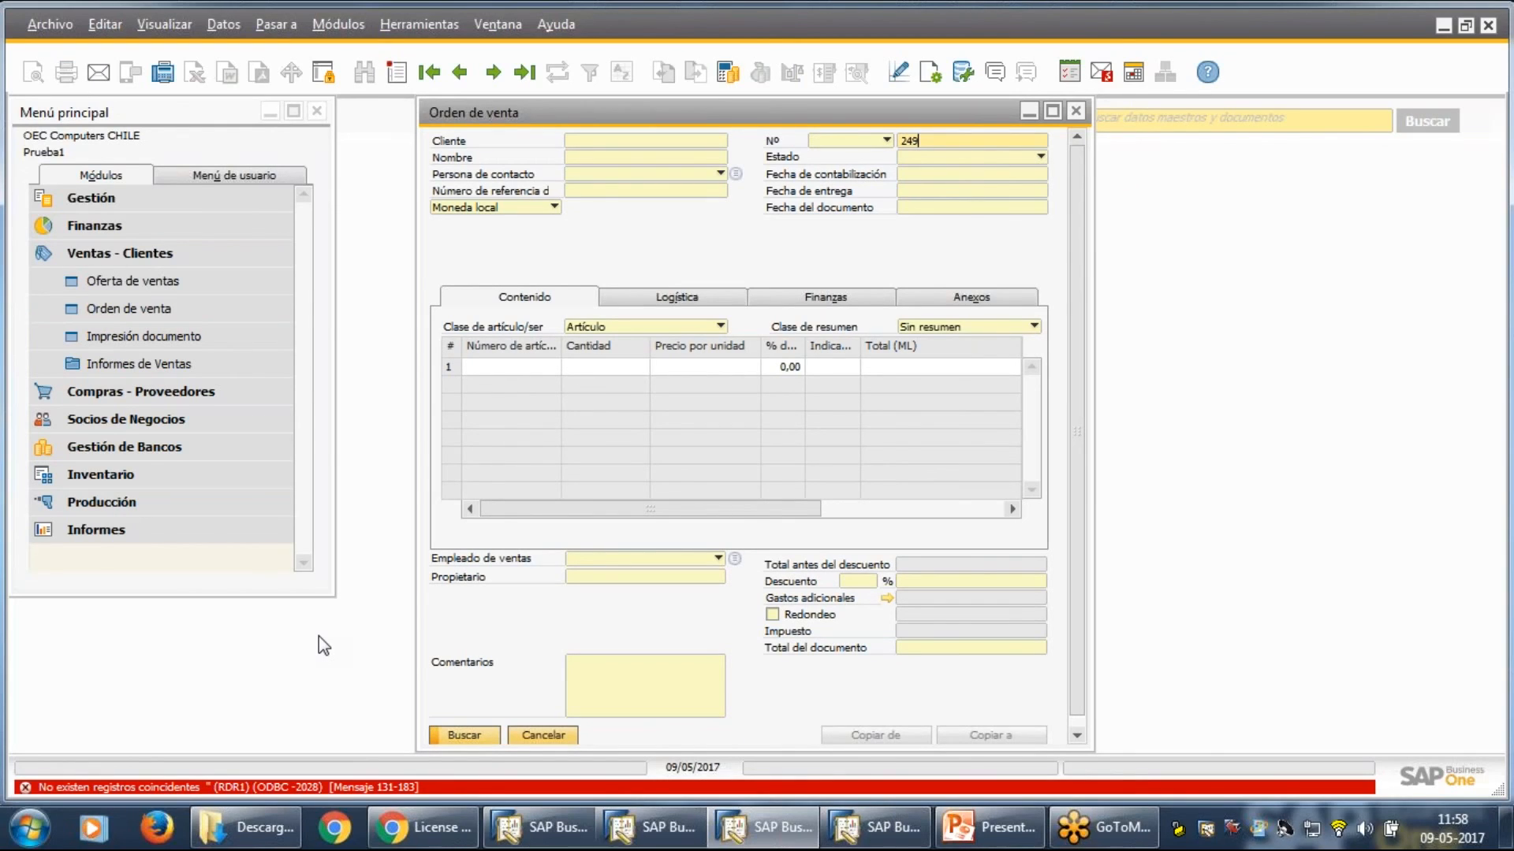
left_click(662, 837)
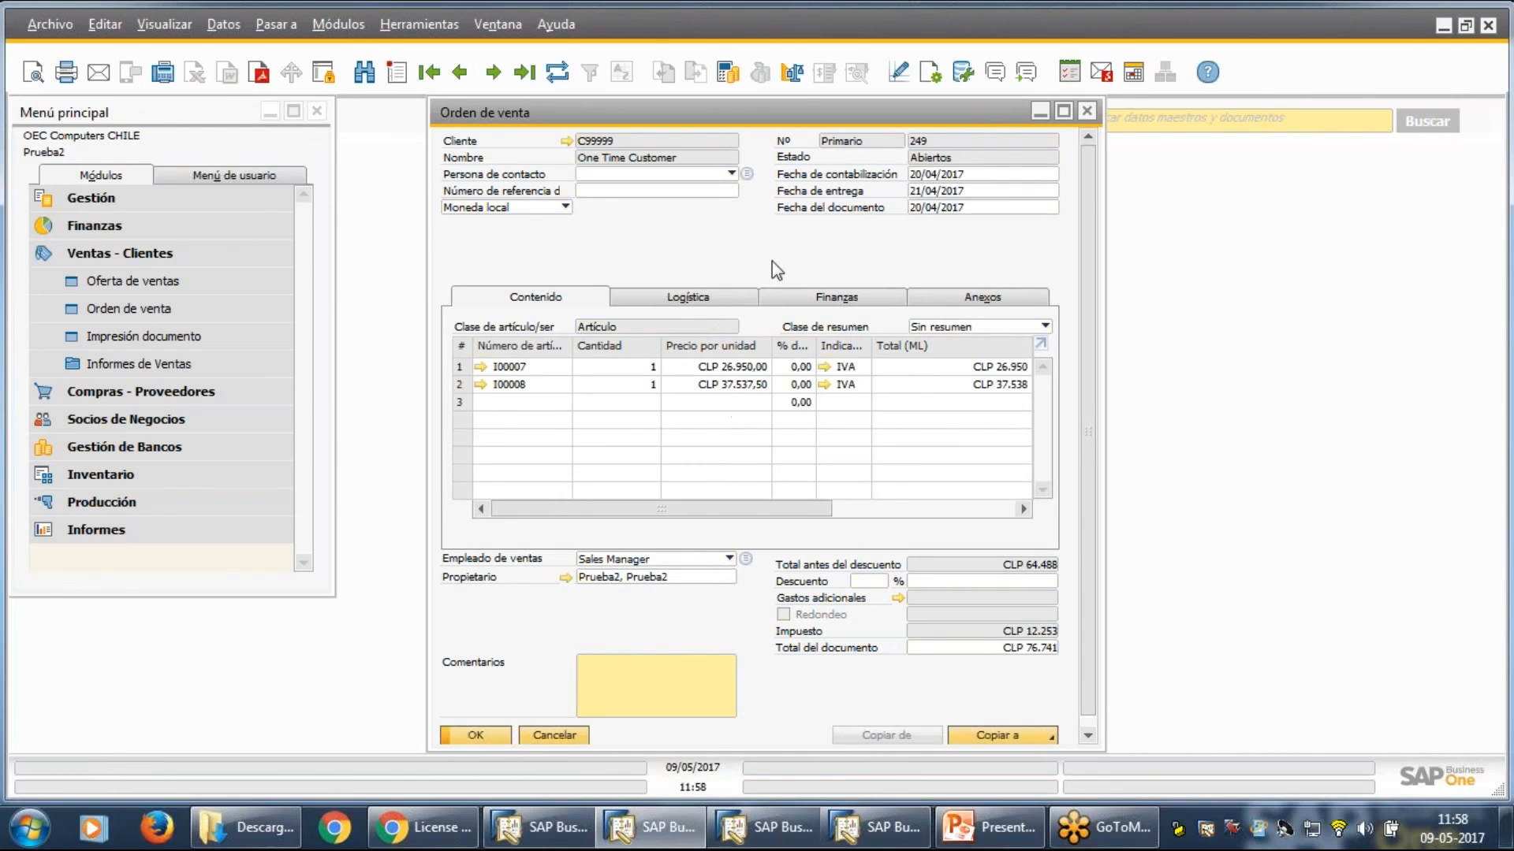
left_click(757, 827)
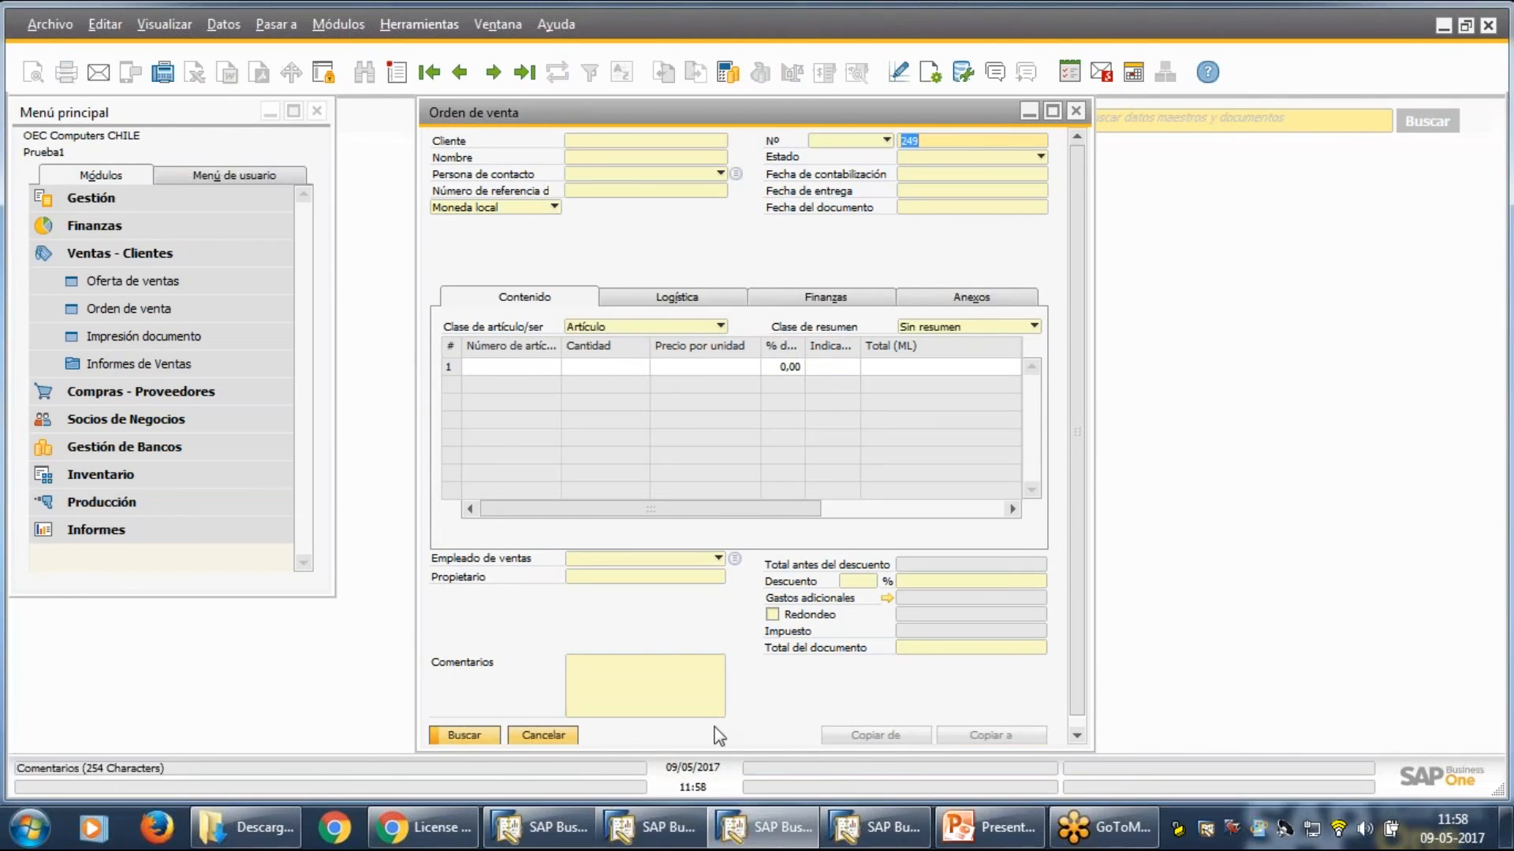
Switch to the unused SAP Business One session and log in as Gerente with the account password.
left_click(662, 832)
left_click(886, 844)
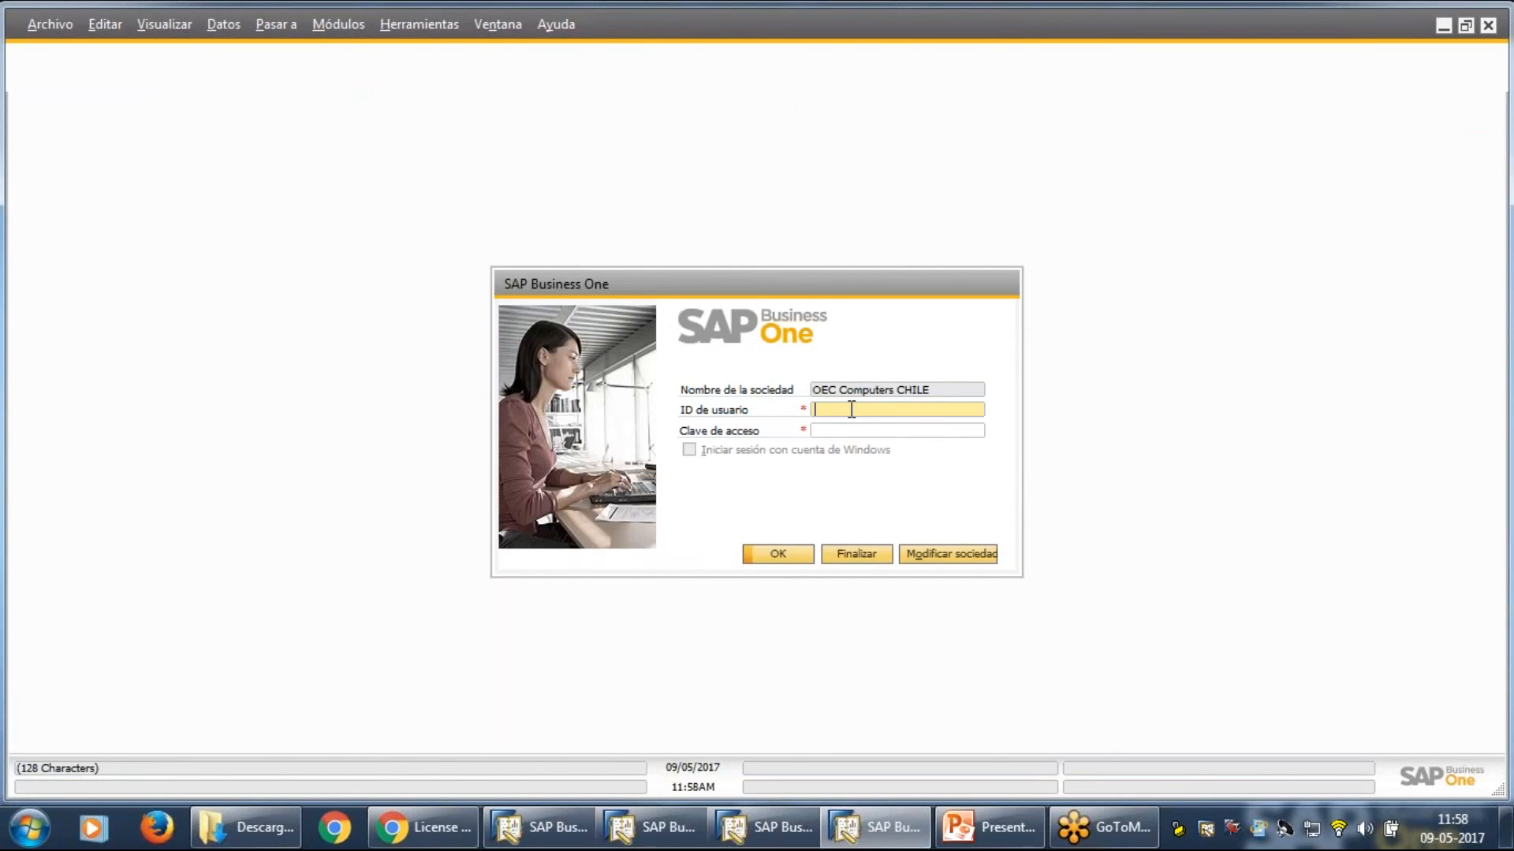
type("Gerente")
key("Tab")
type("••••")
key("Return")
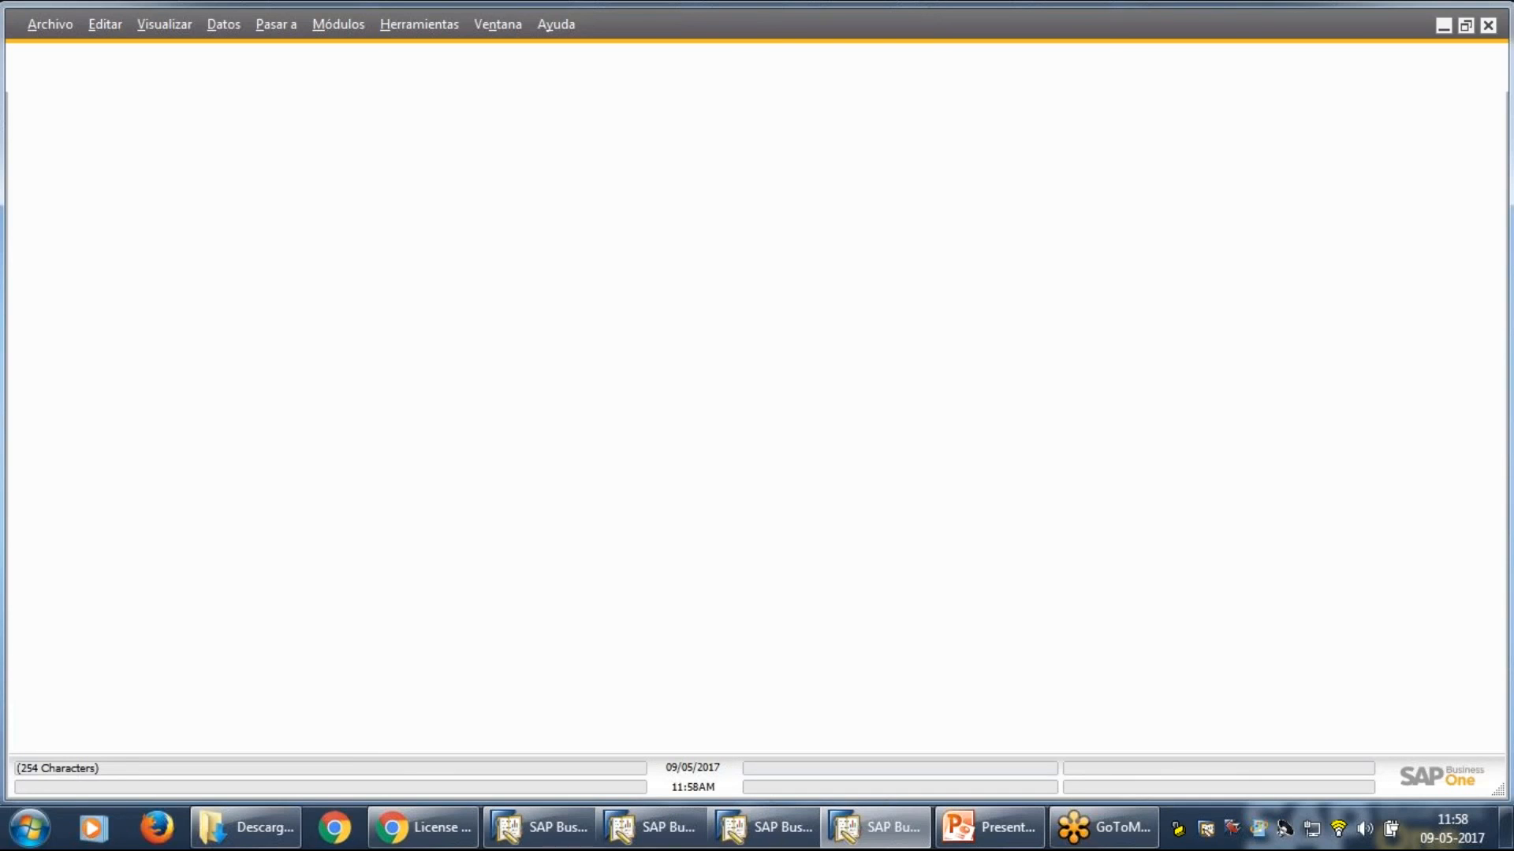
mouse_move(717, 847)
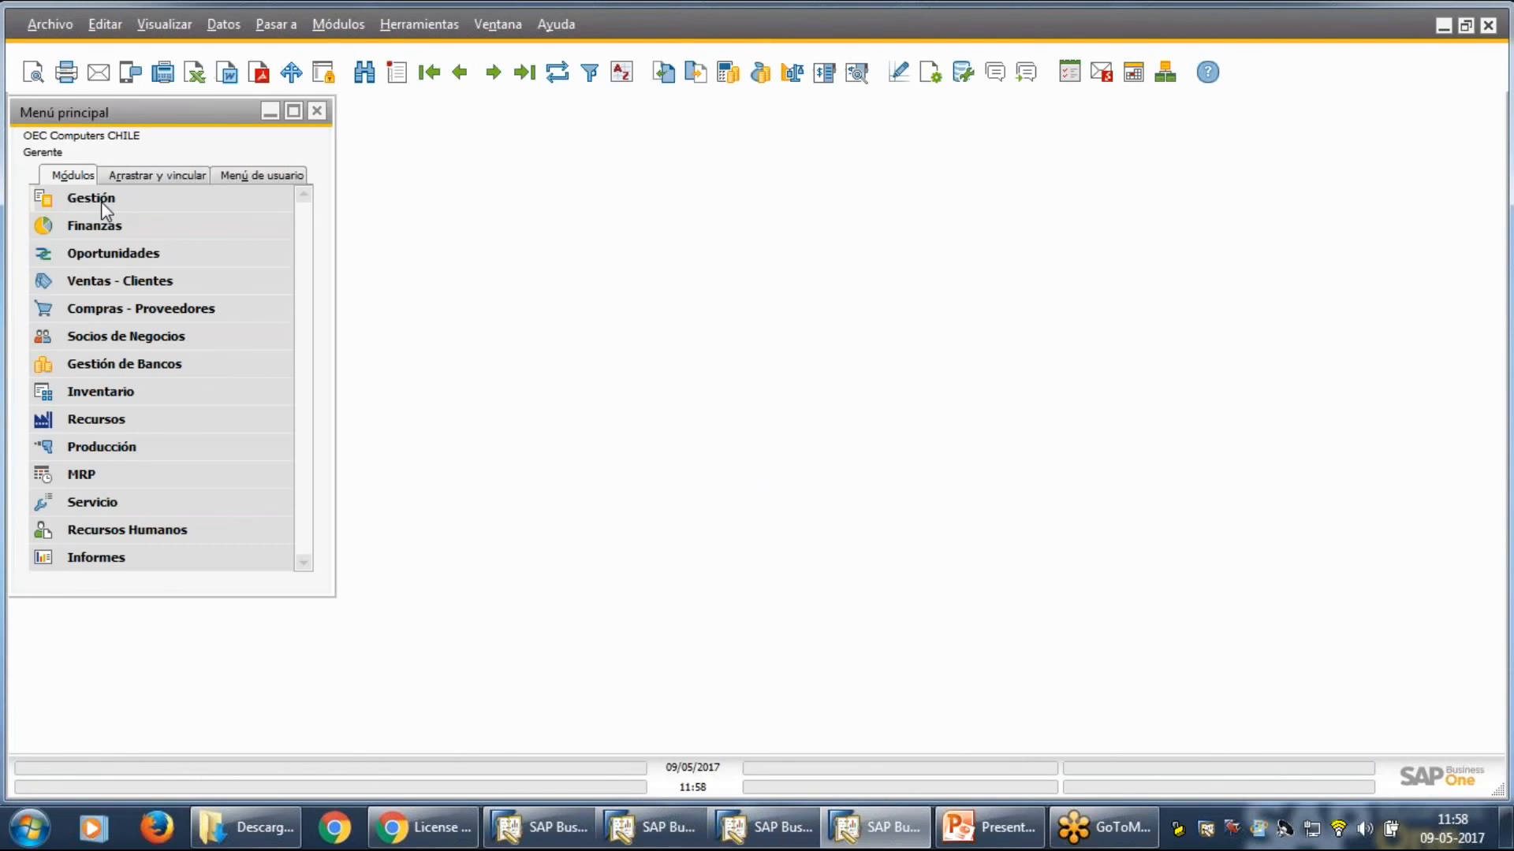
Open Orden de venta in the Ventas - Clientes module, closing the Oferta de ventas form opened by mistake.
left_click(105, 202)
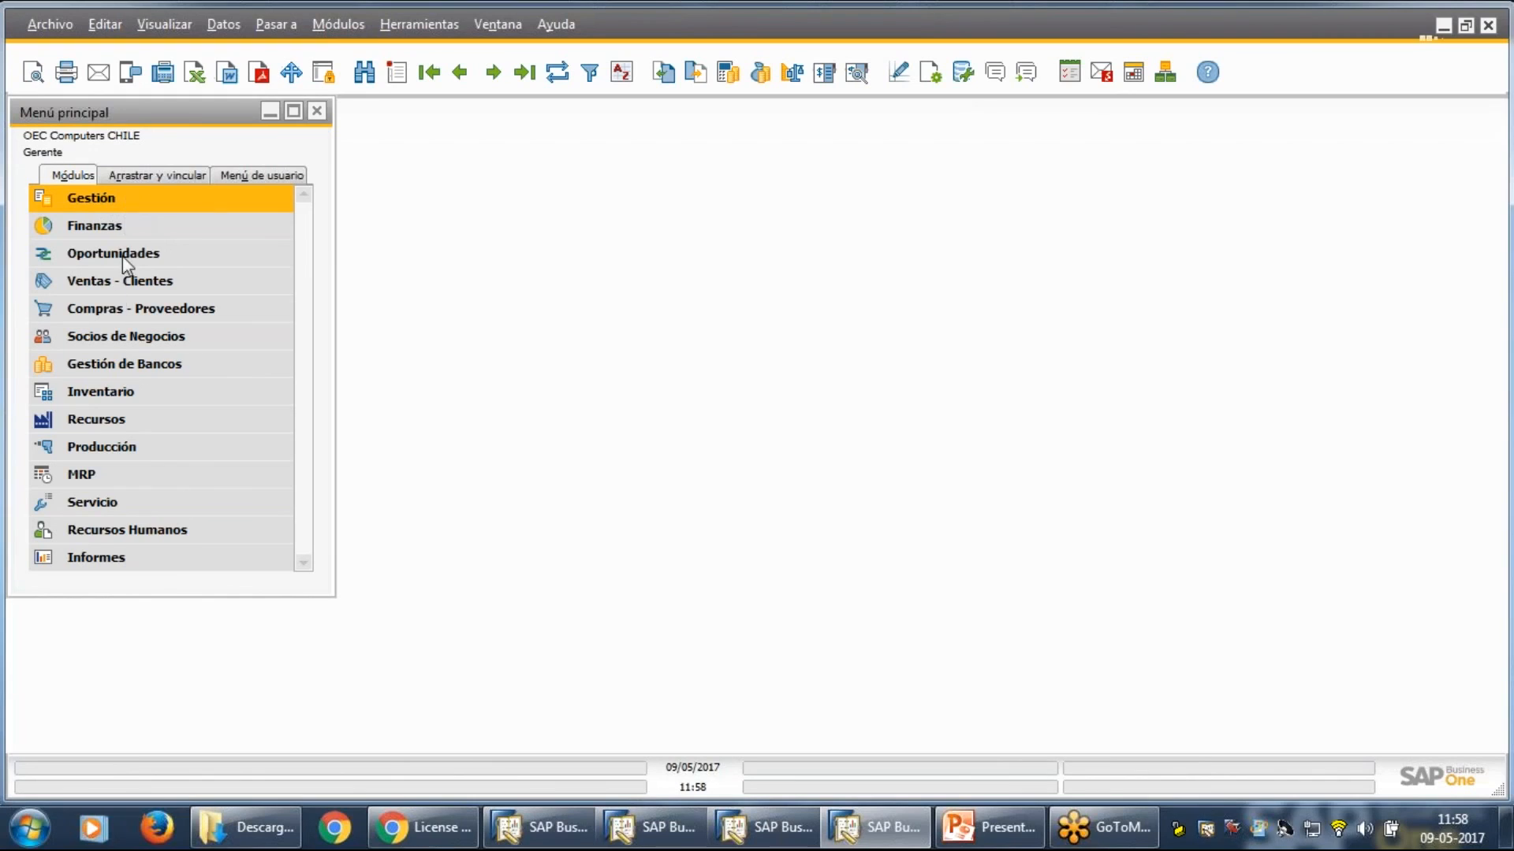
left_click(227, 309)
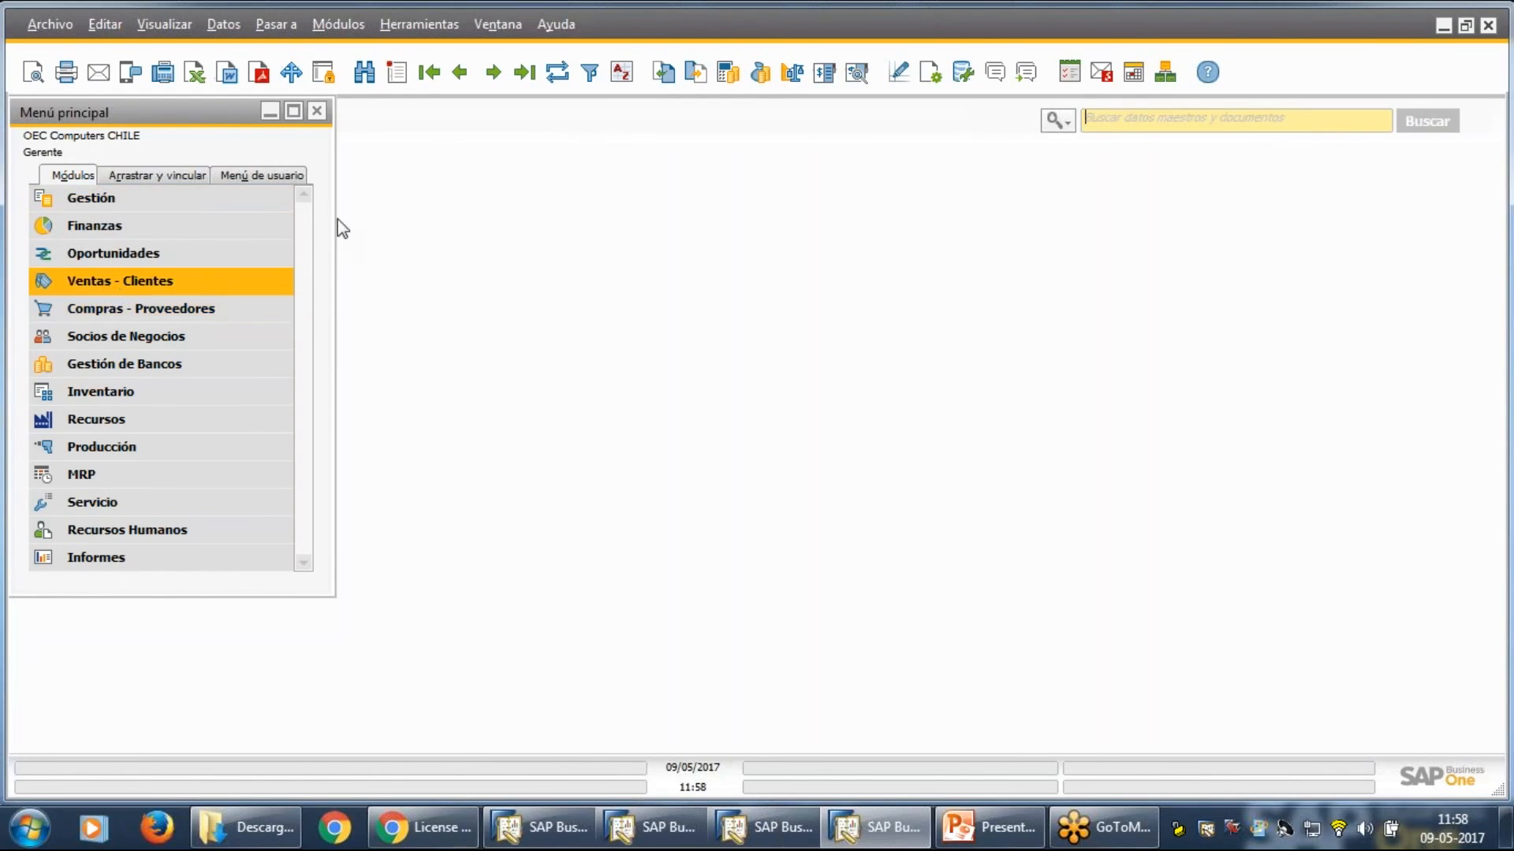
left_click(121, 281)
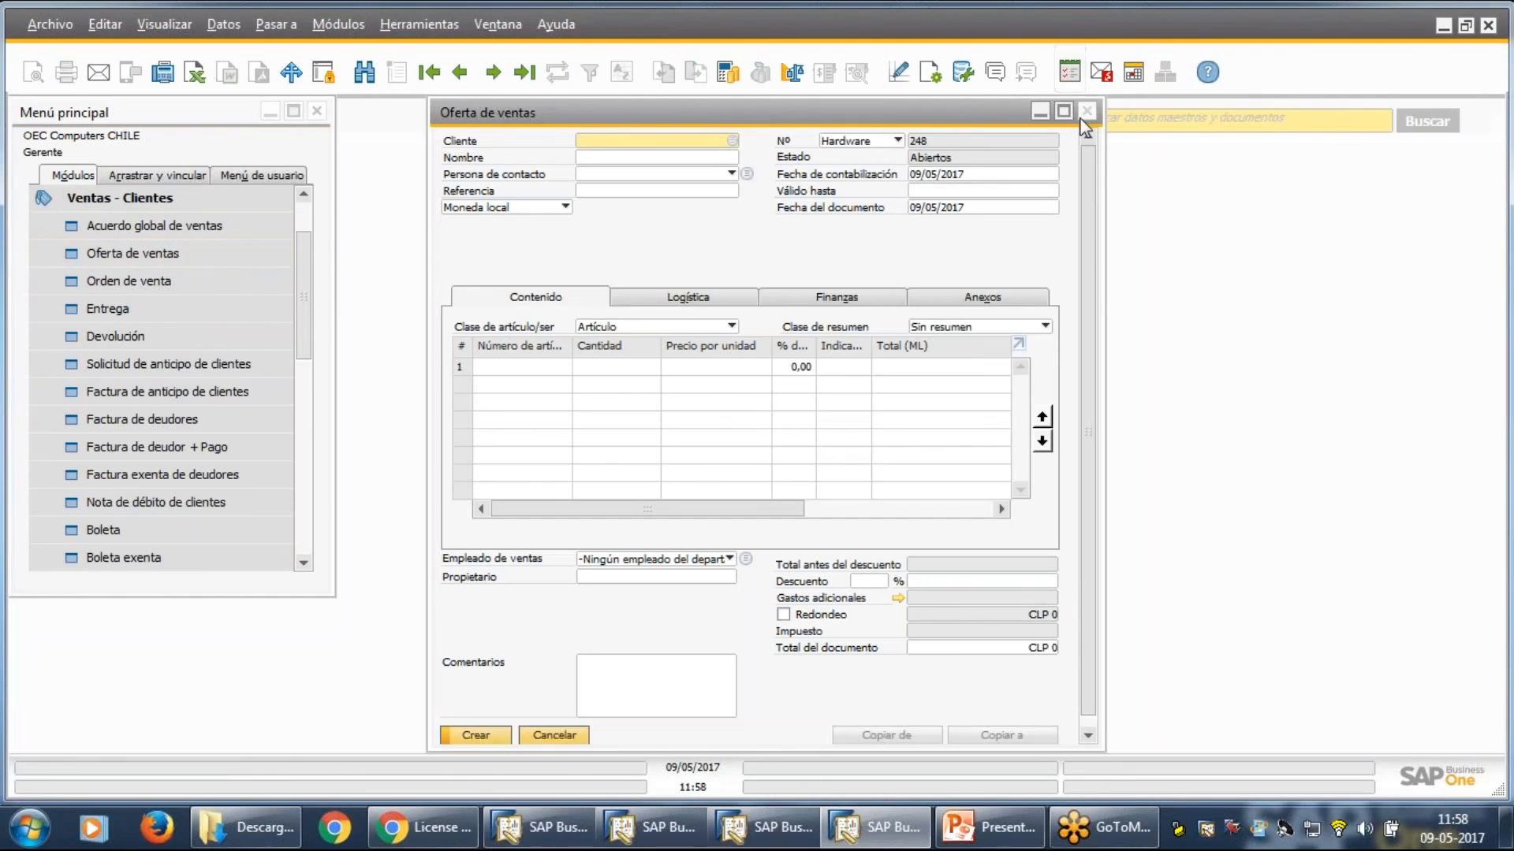
left_click(1086, 111)
left_click(120, 285)
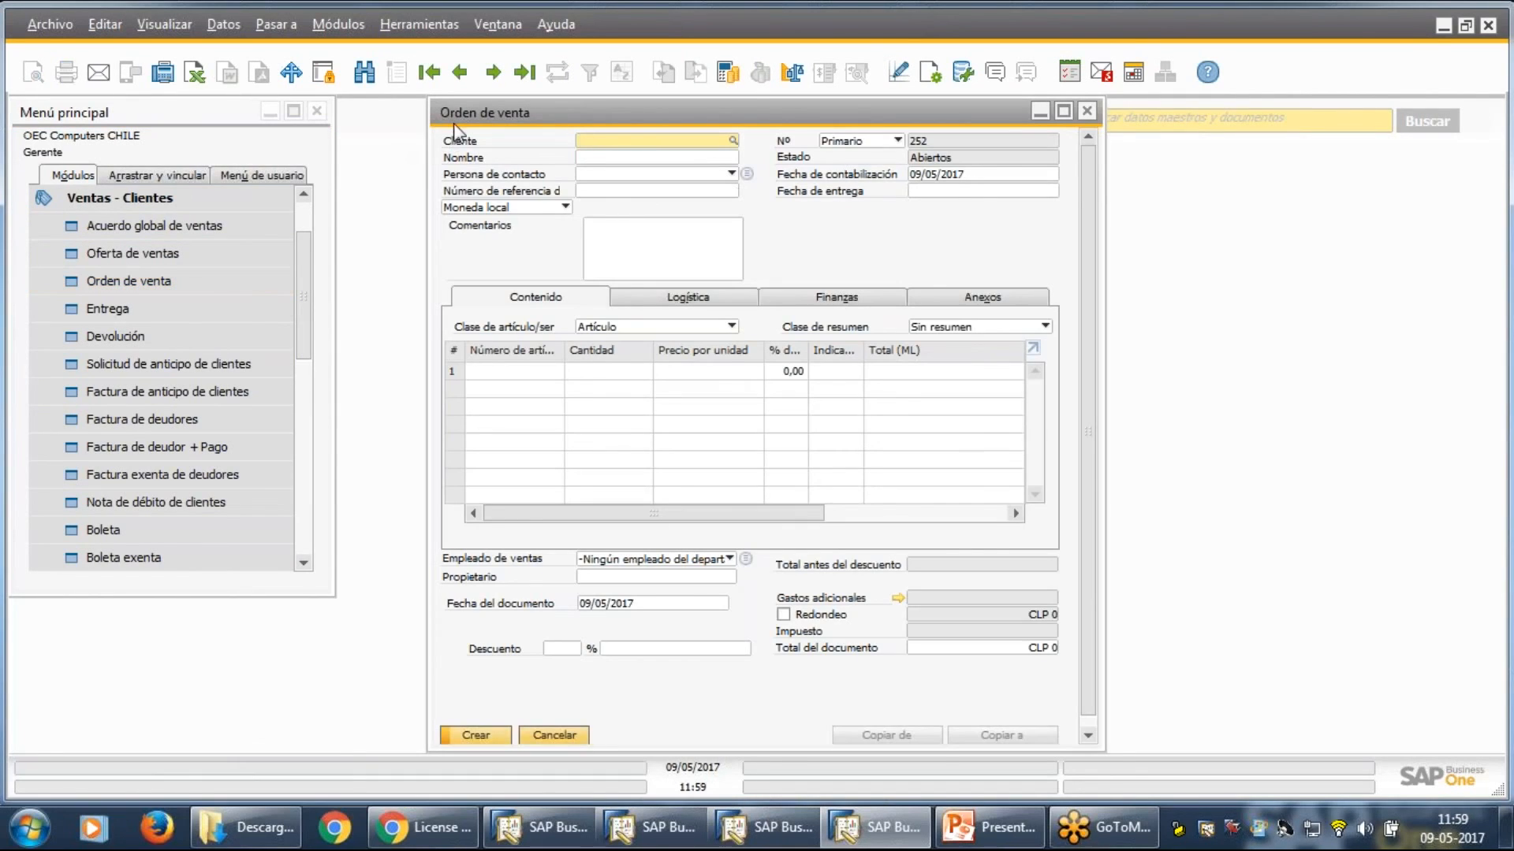
Search the sales orders as Gerente using the copied document number.
left_click(364, 72)
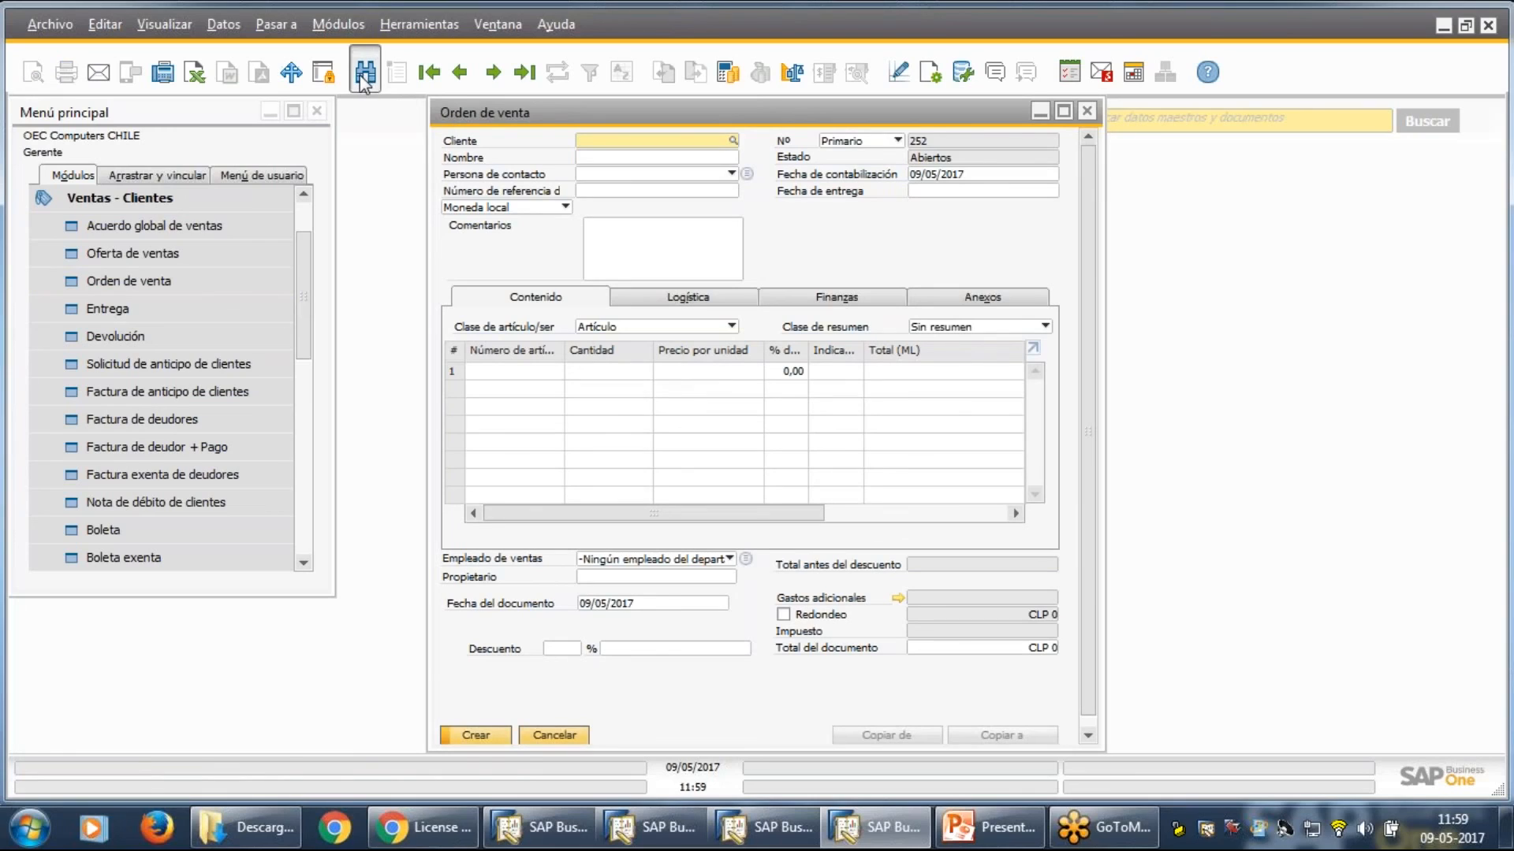
right_click(939, 148)
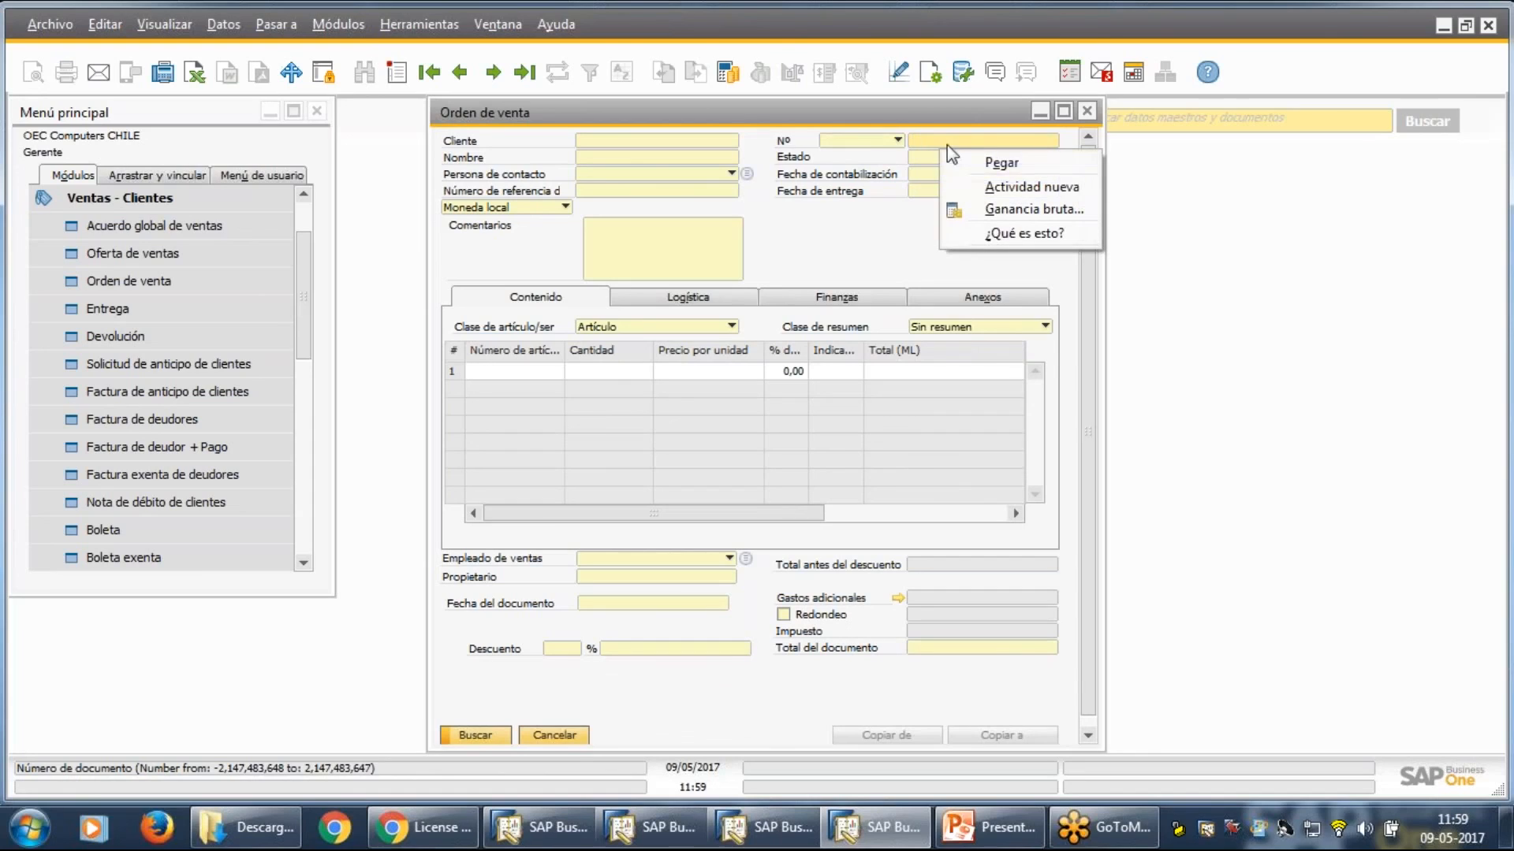
left_click(1001, 164)
left_click(489, 735)
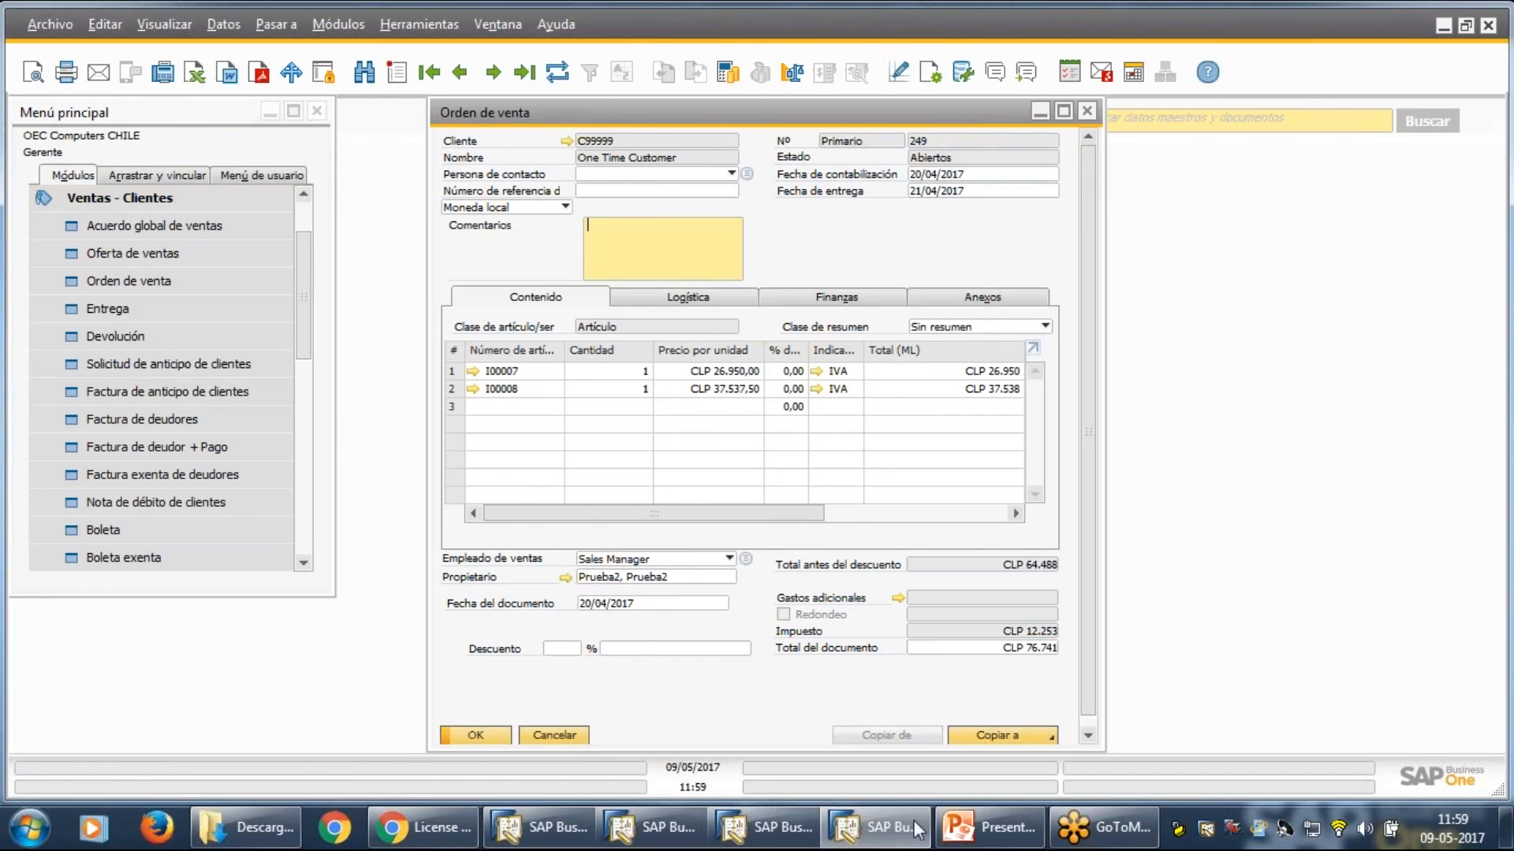
Repeat the sales order search in the Prueba1 session and compare with the same order in the Prueba2 session.
left_click(749, 828)
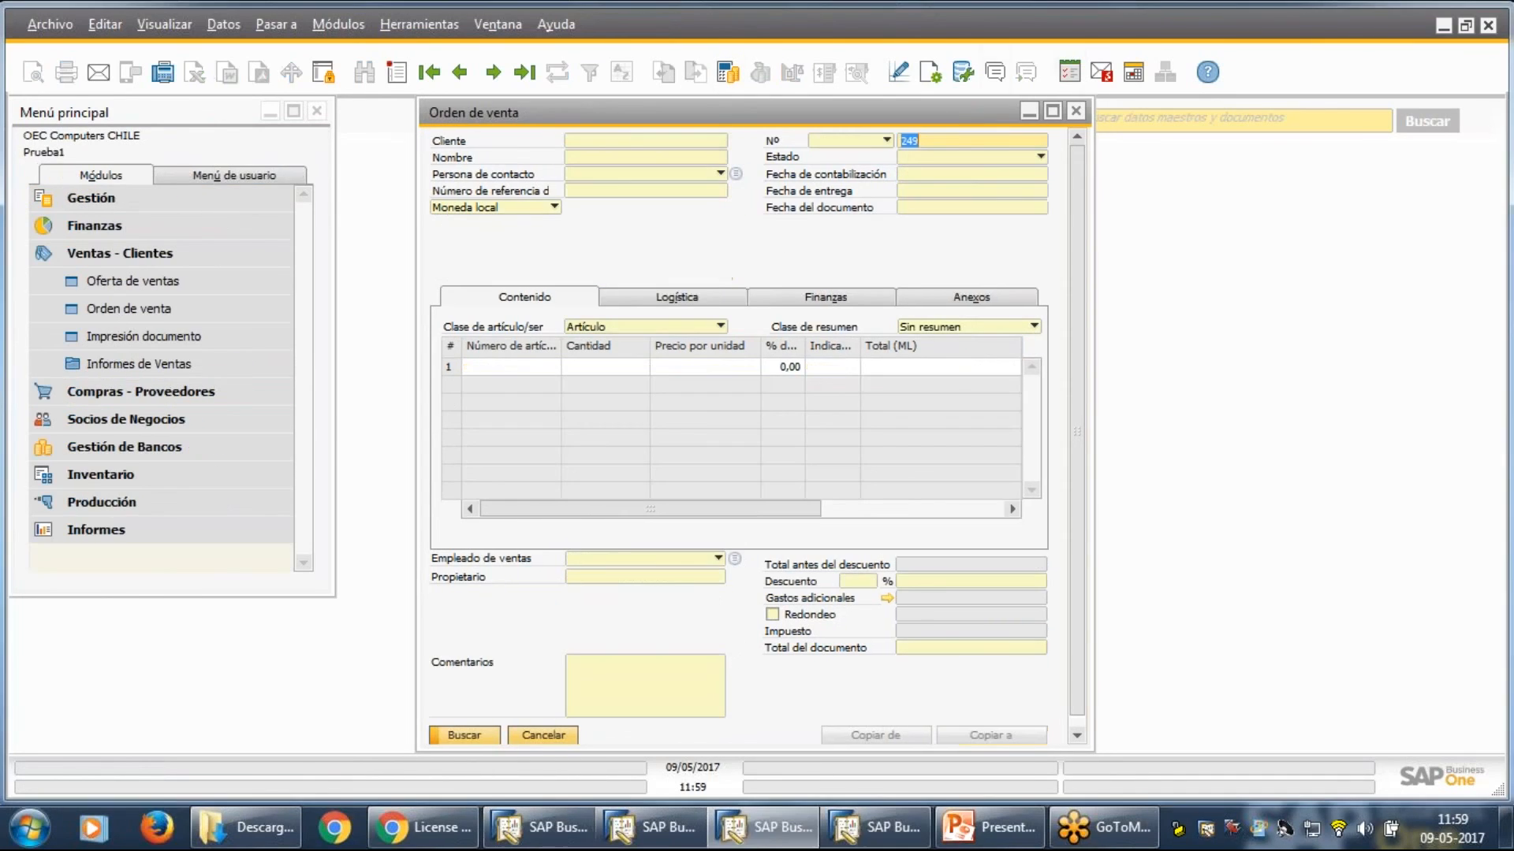
left_click(471, 737)
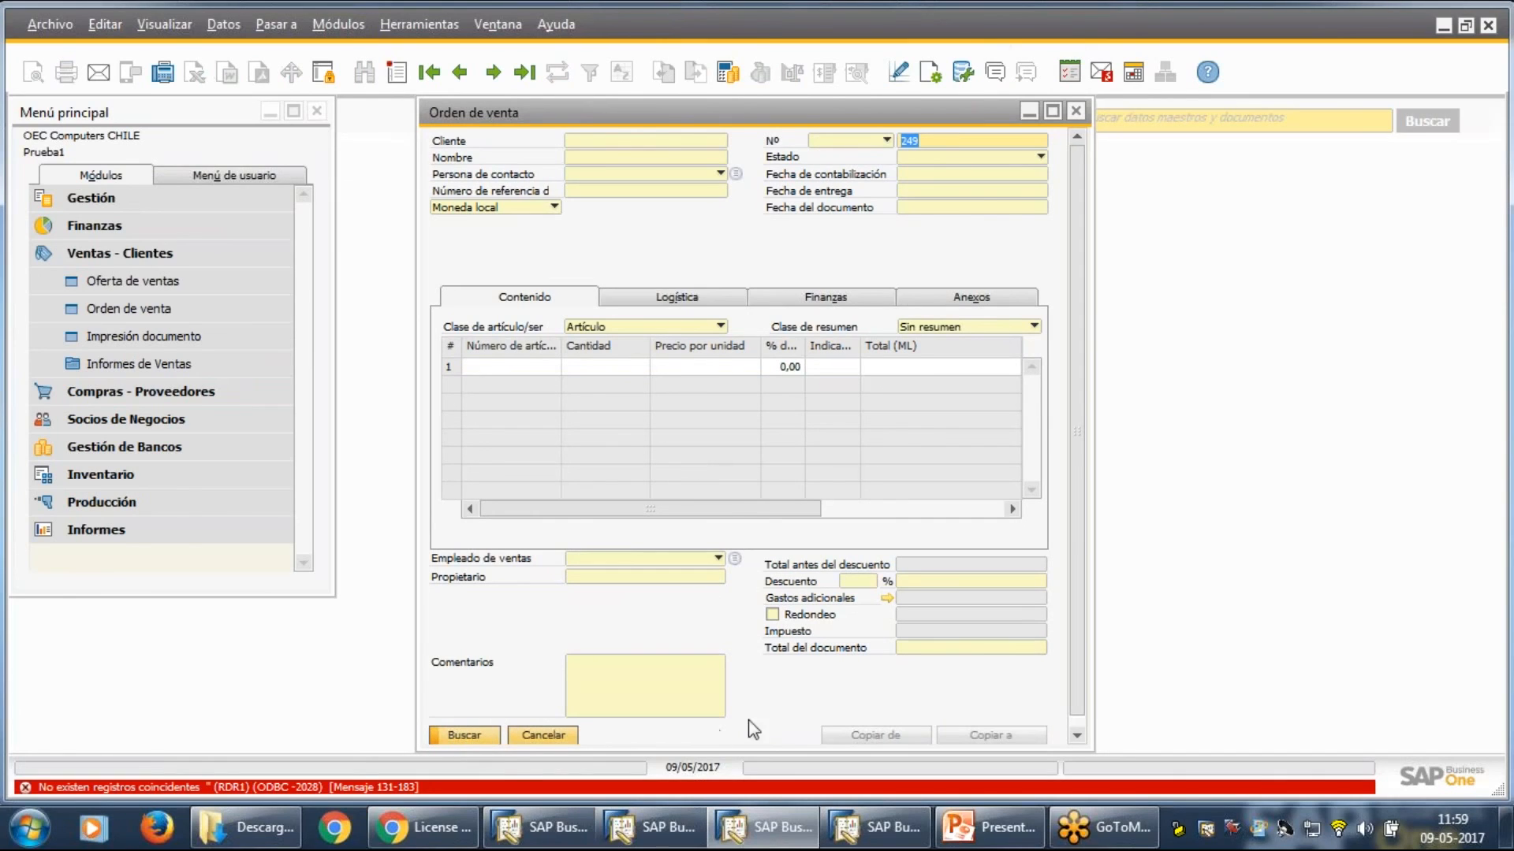
left_click(660, 846)
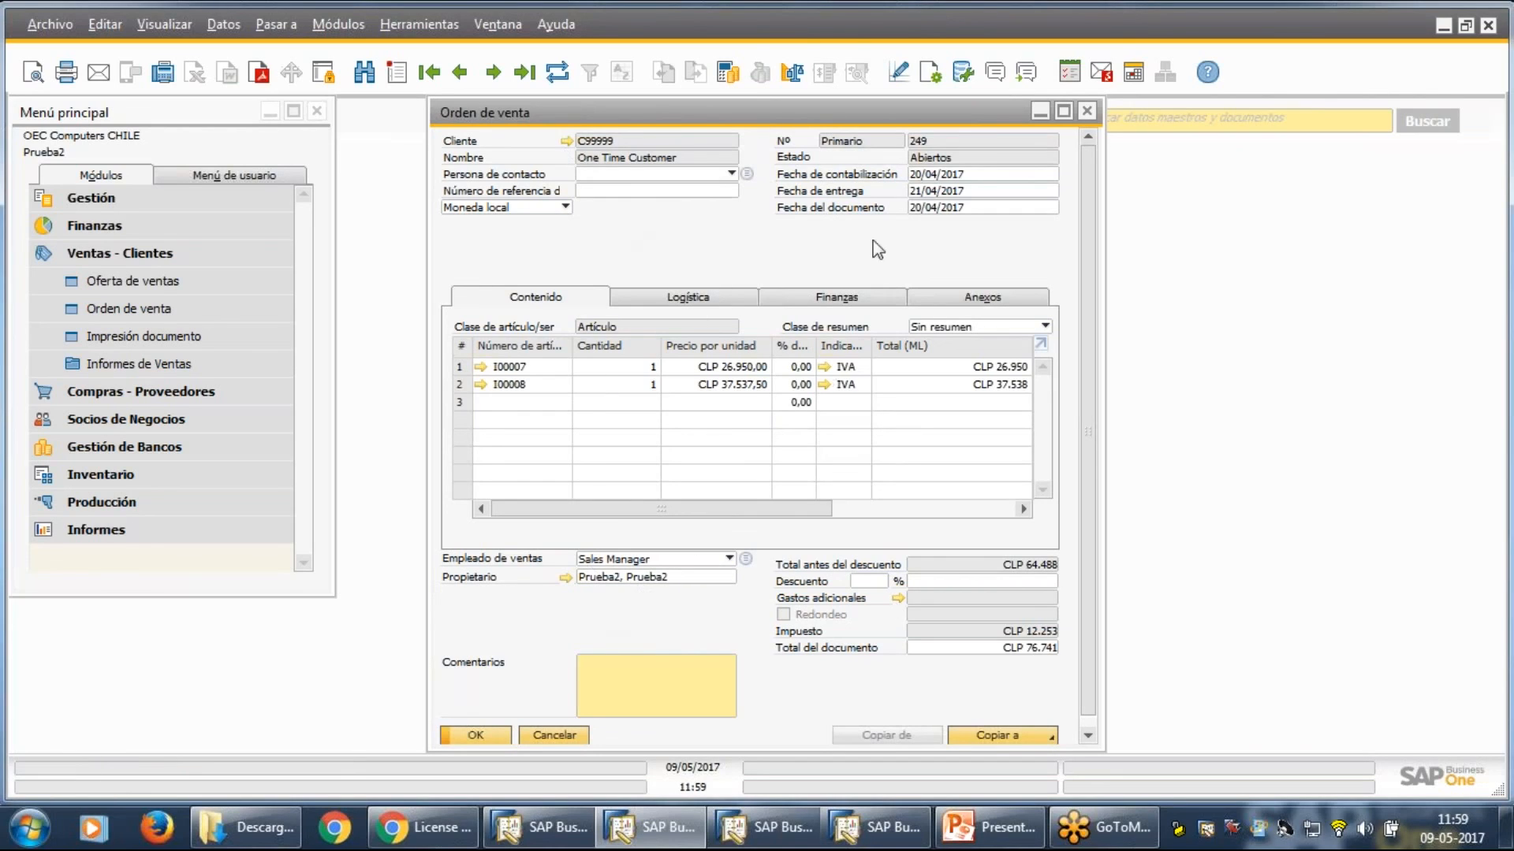
left_click(857, 841)
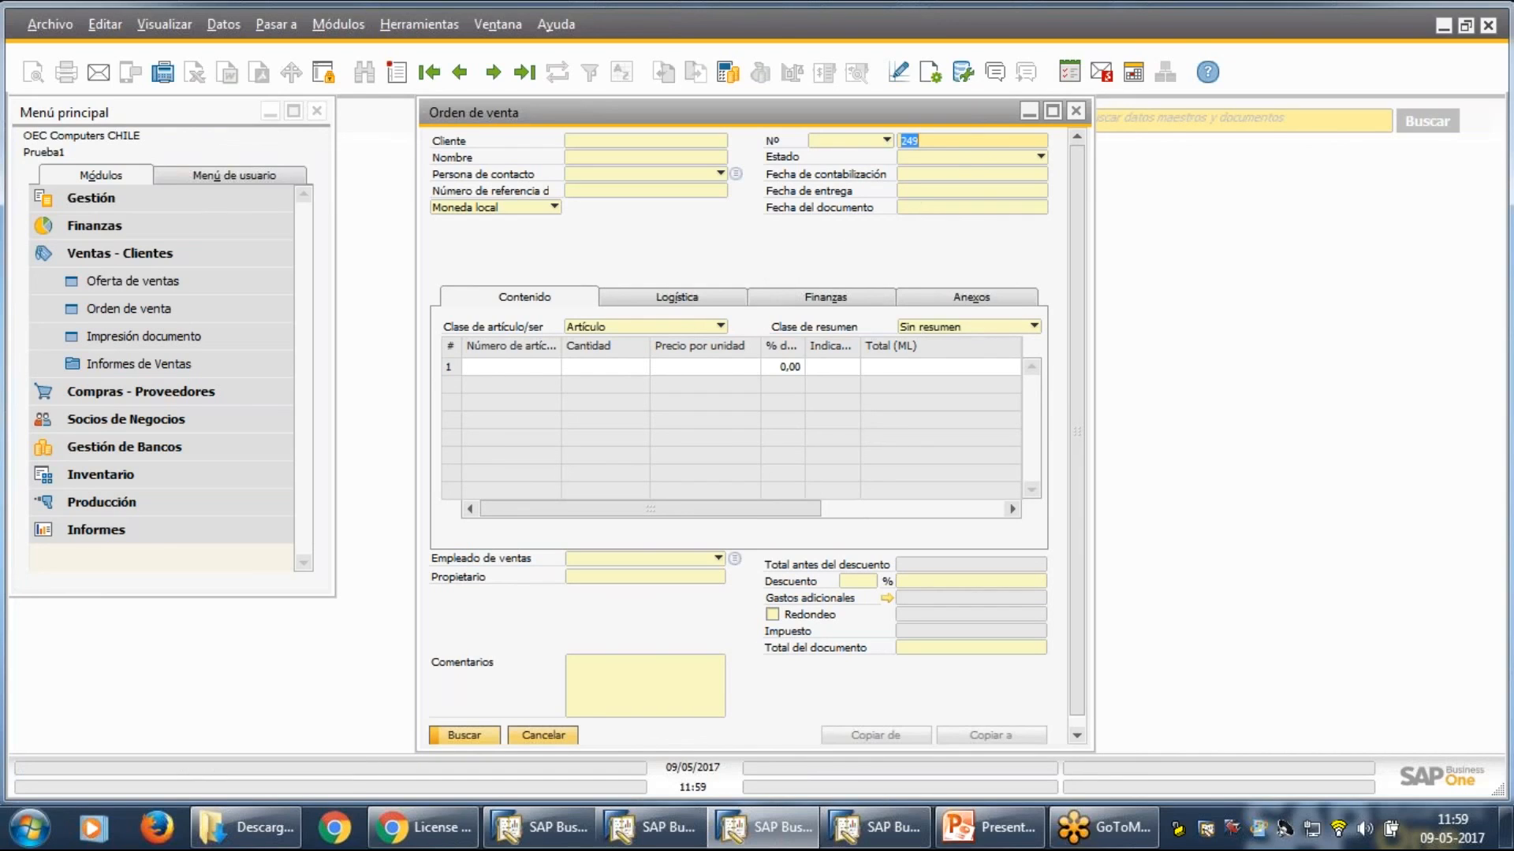
In the Prueba1 session, reopen Orden de venta, go back to the previous order and copy its customer name, Parameter Technology.
left_click(1074, 112)
left_click(157, 313)
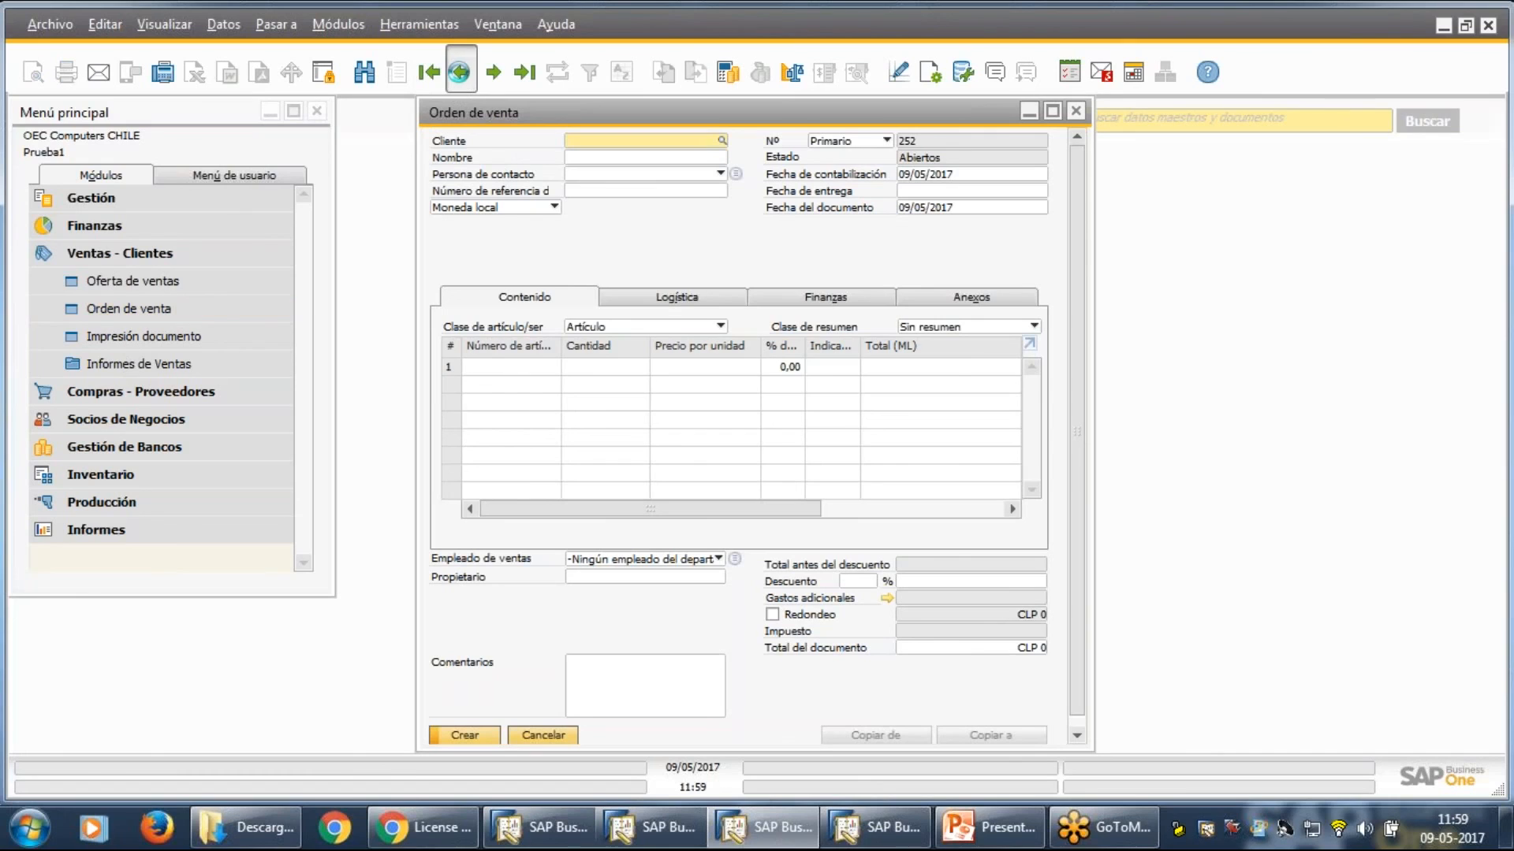
left_click(460, 71)
right_click(599, 159)
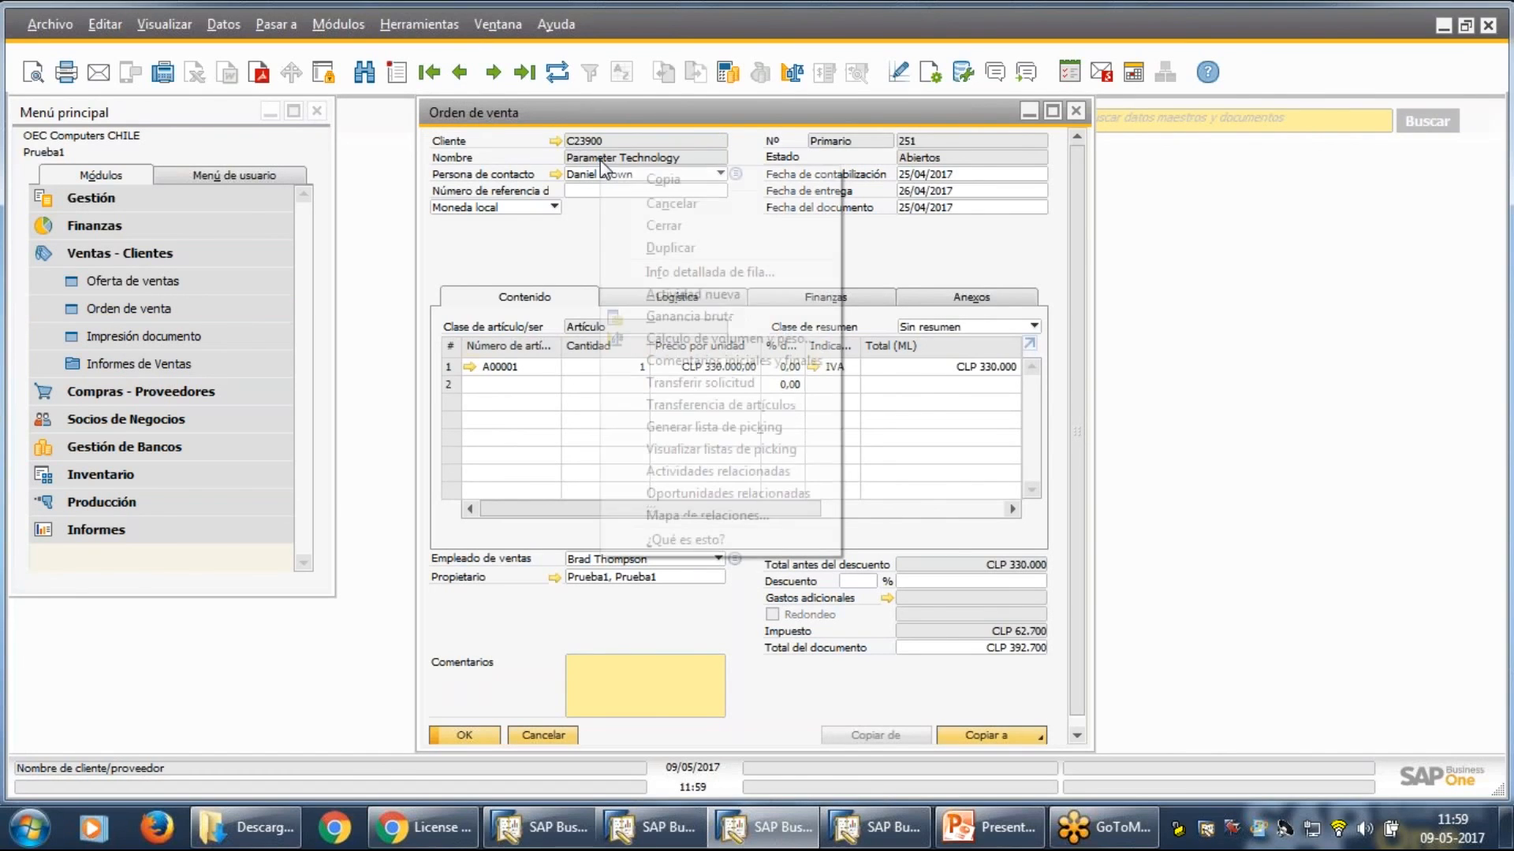
left_click(702, 185)
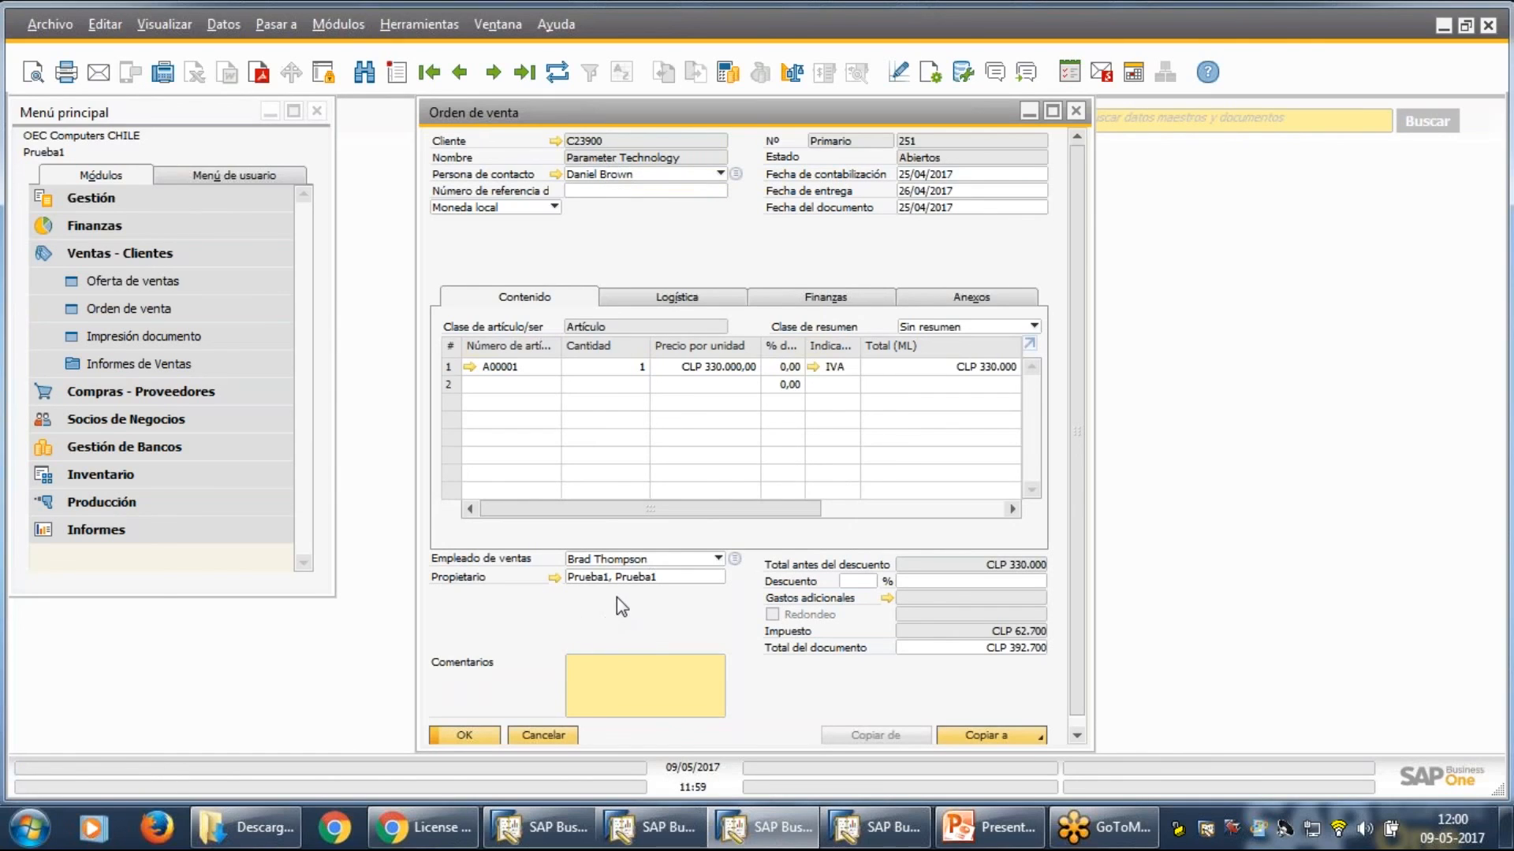
right_click(584, 163)
left_click(658, 185)
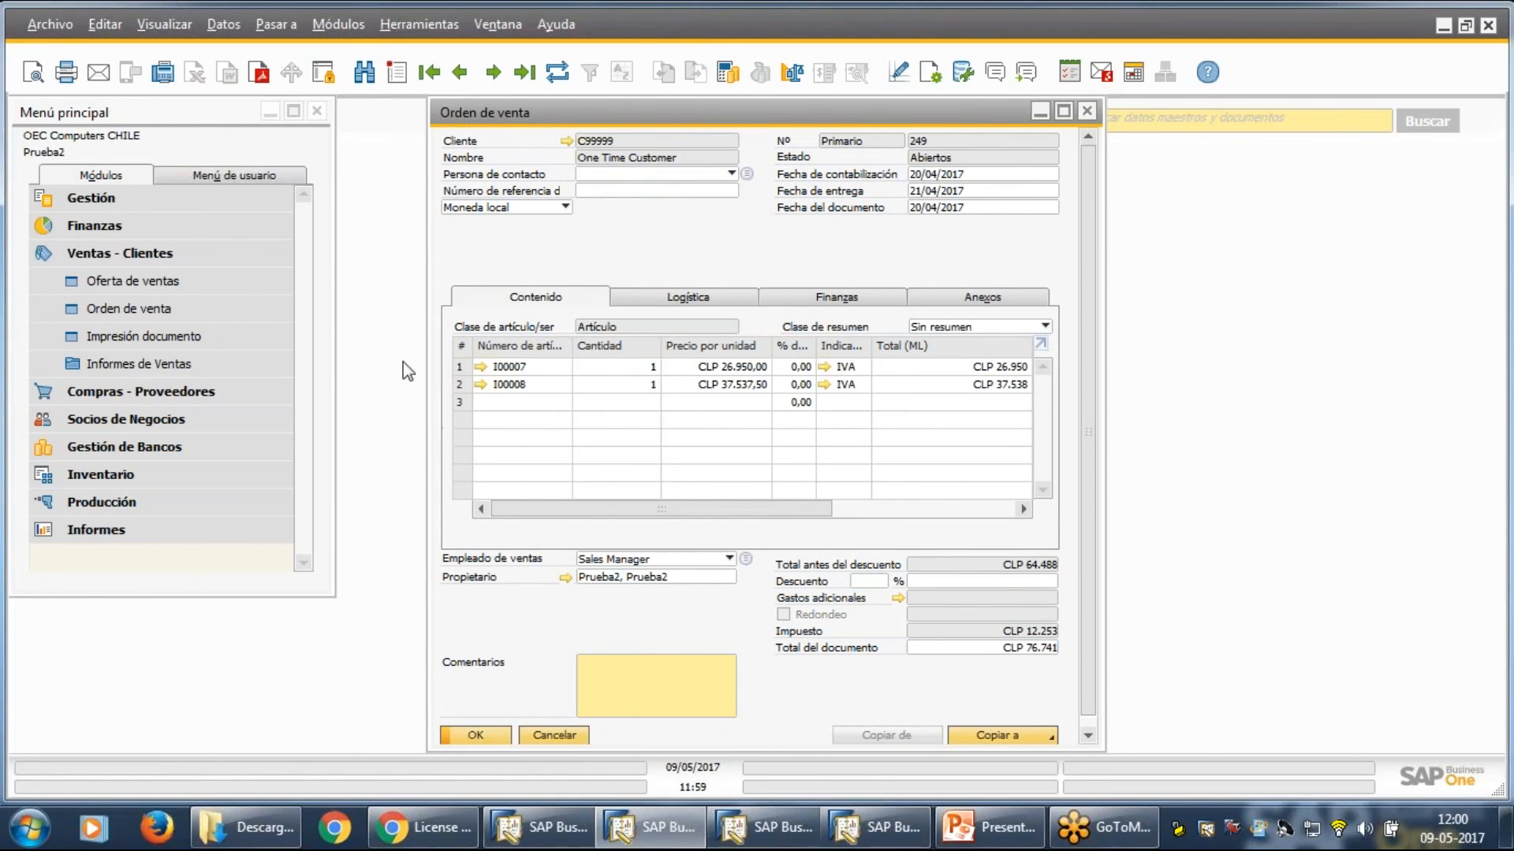
In the Prueba2 session, start a new sales order and look up the business partner Parameter Technology by name.
left_click(396, 74)
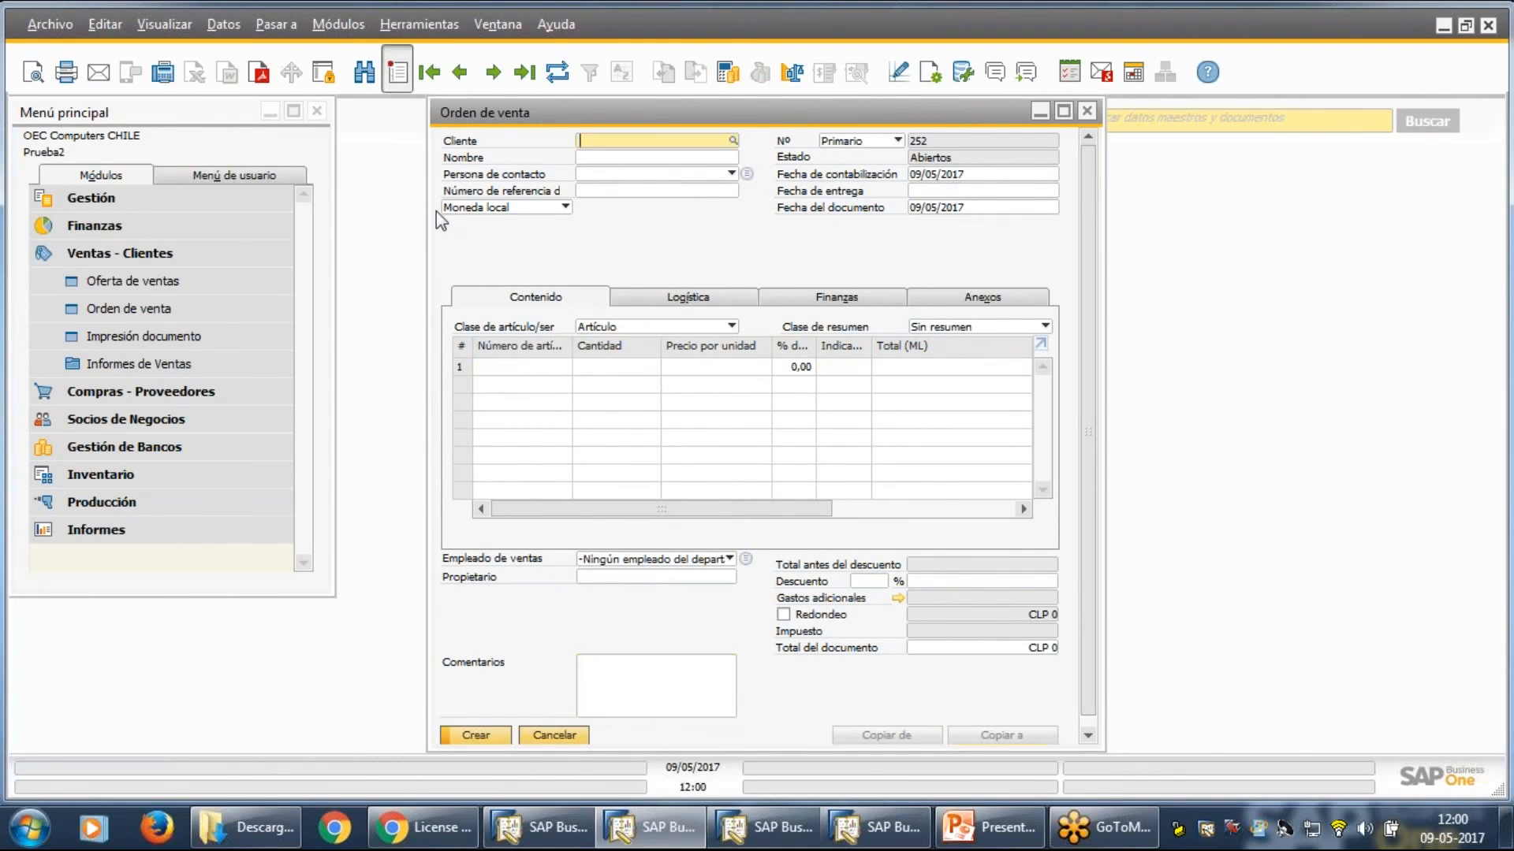
left_click(613, 158)
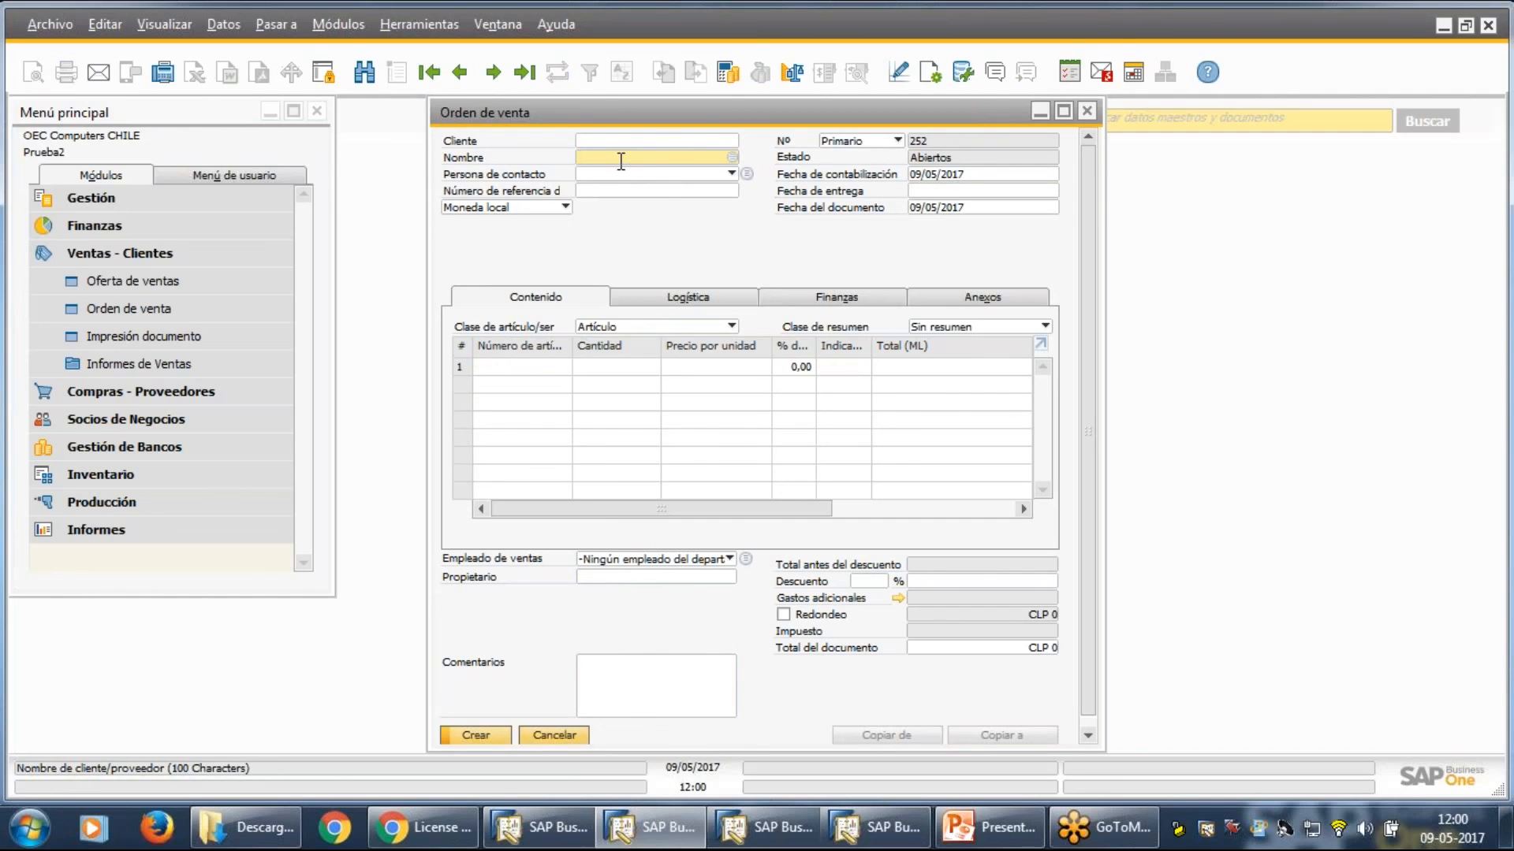
type("Parameter Technology")
key("Tab")
key("ctrl+c")
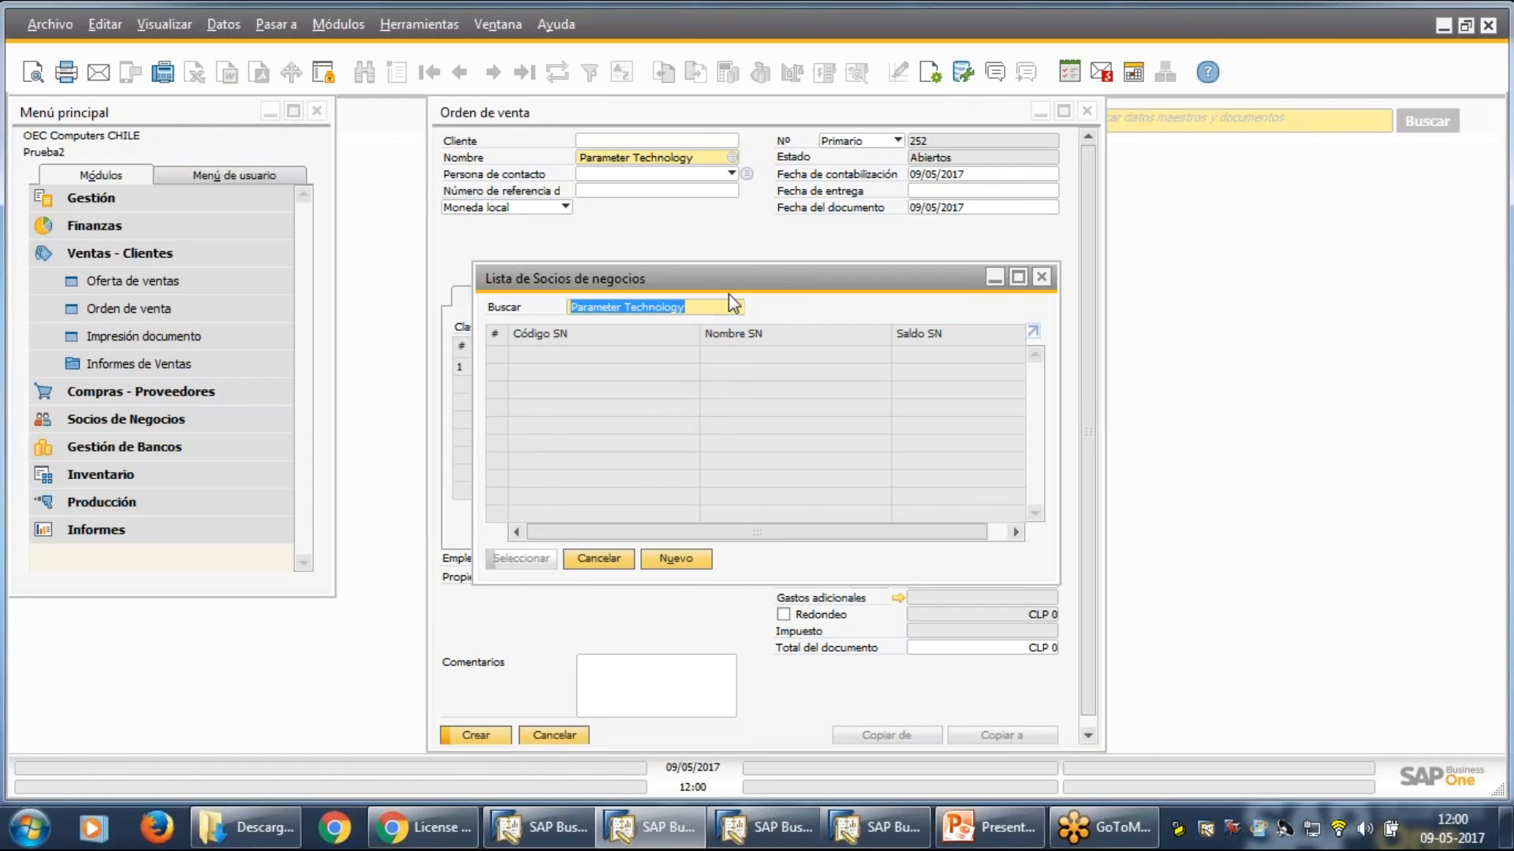
mouse_move(735, 276)
left_mouse_down()
mouse_move(716, 244)
mouse_move(730, 250)
mouse_move(717, 259)
left_mouse_up()
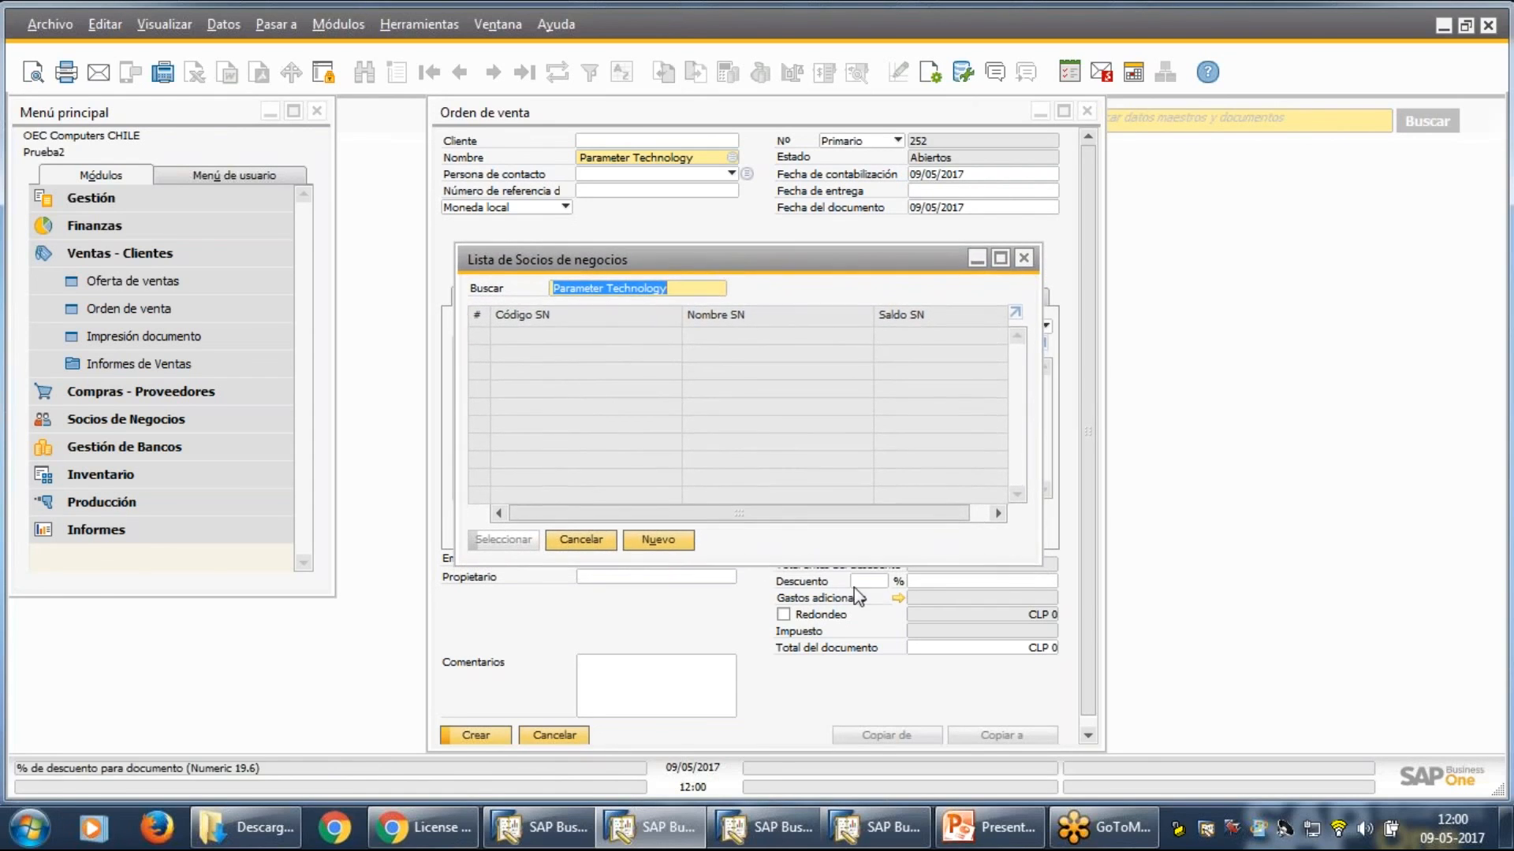
In the Gerente session, enter Parameter Technology as customer in a new sales order and try to create it with a zero total.
left_click(869, 842)
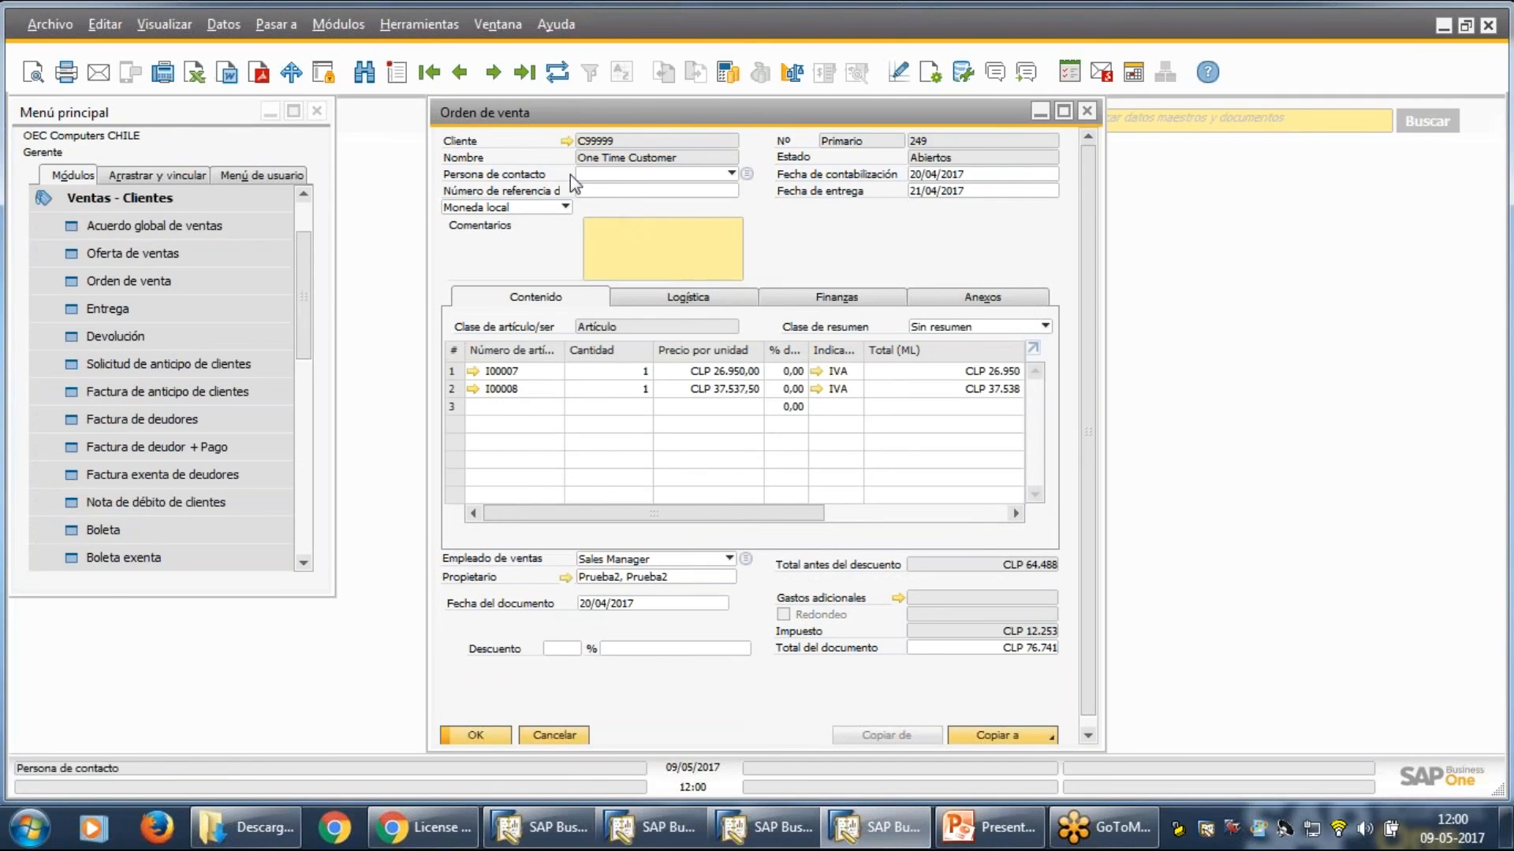
left_click(394, 72)
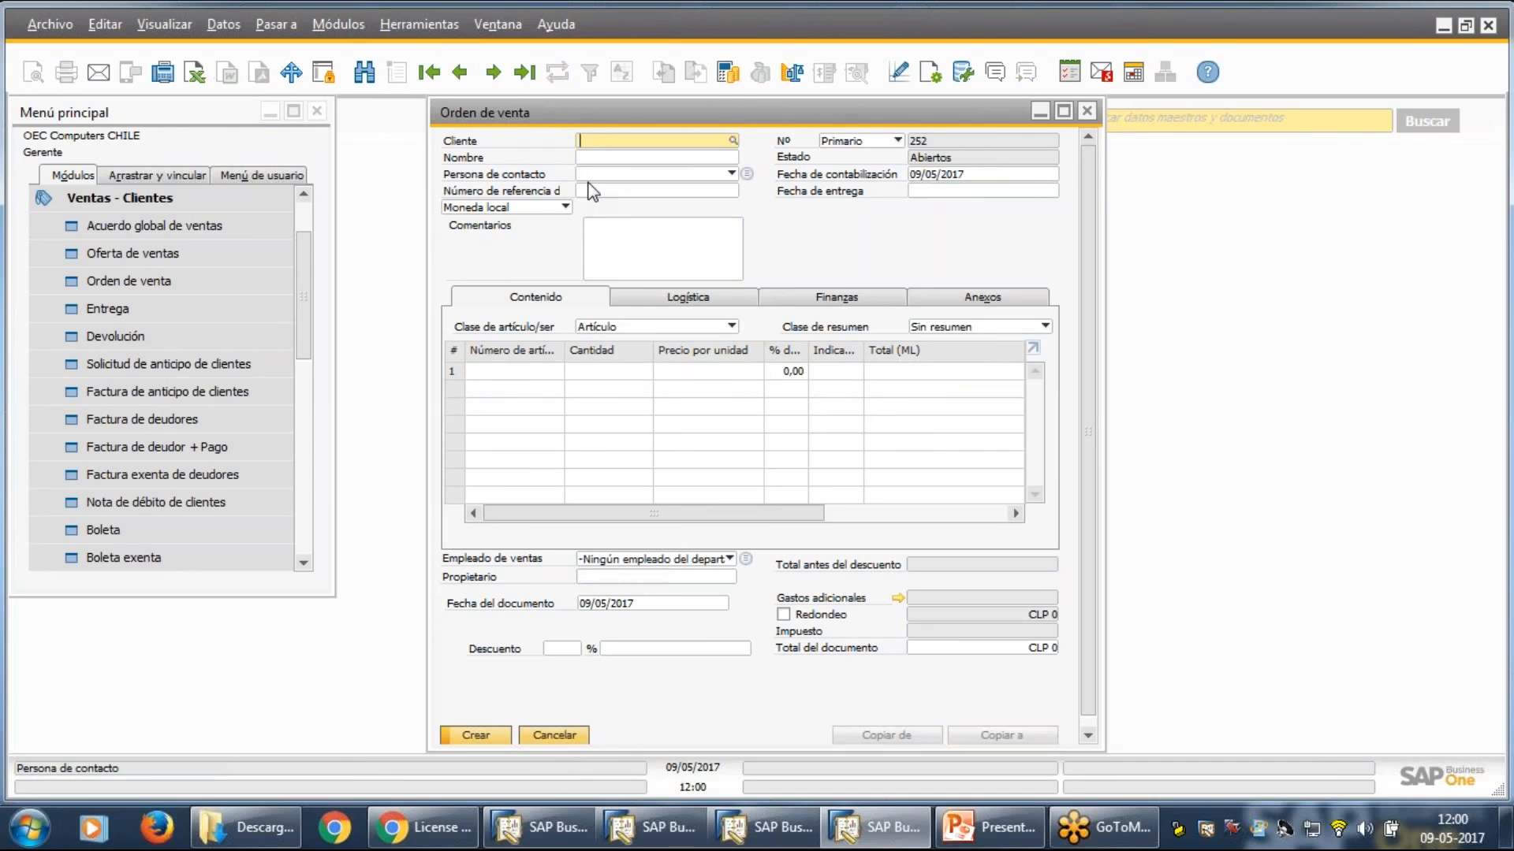
left_click(679, 154)
key("ctrl+v")
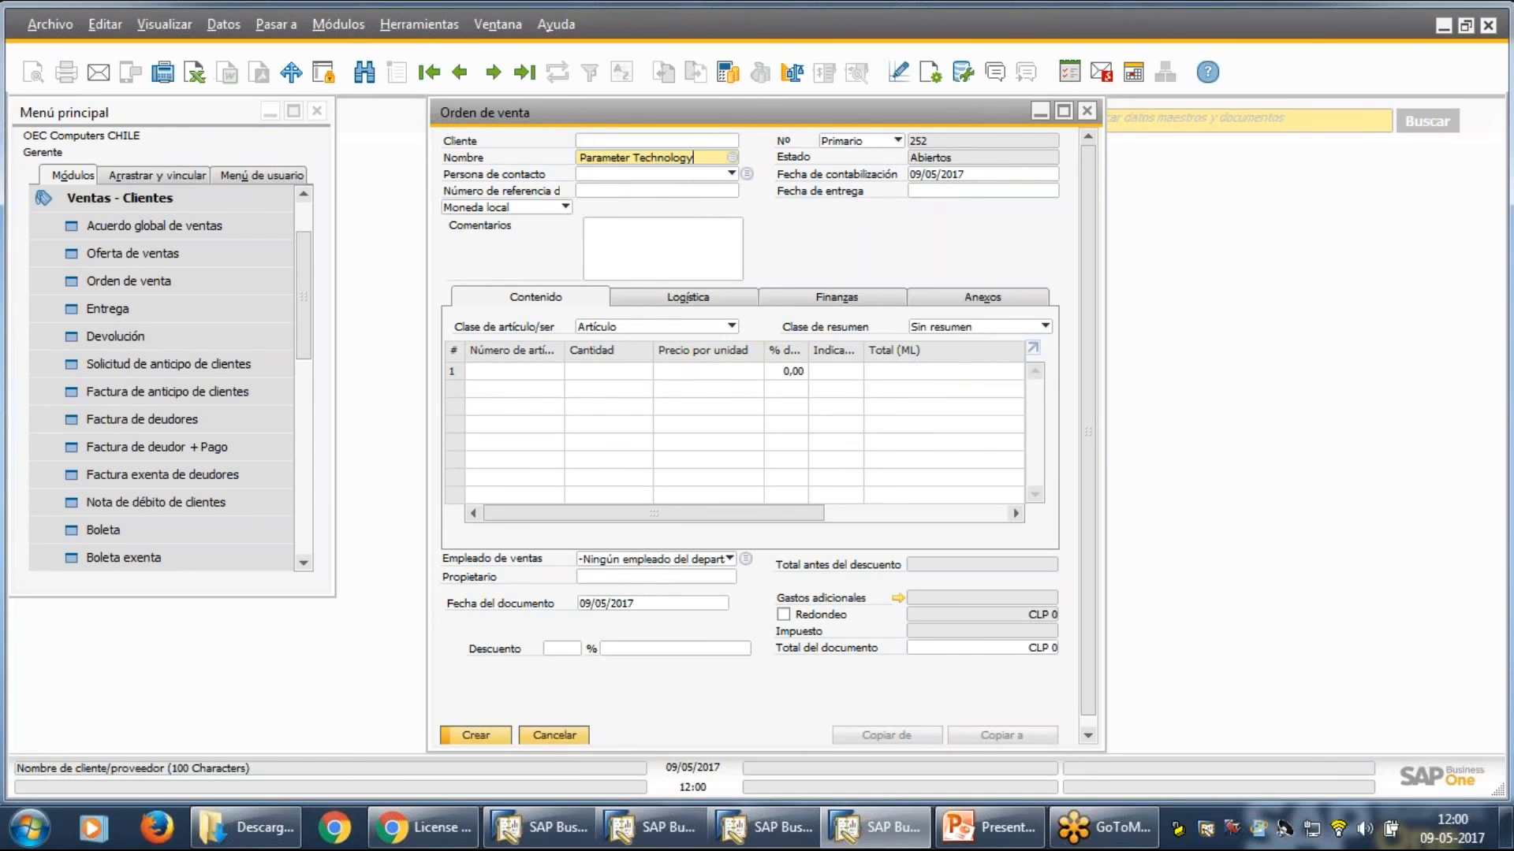
left_click(480, 736)
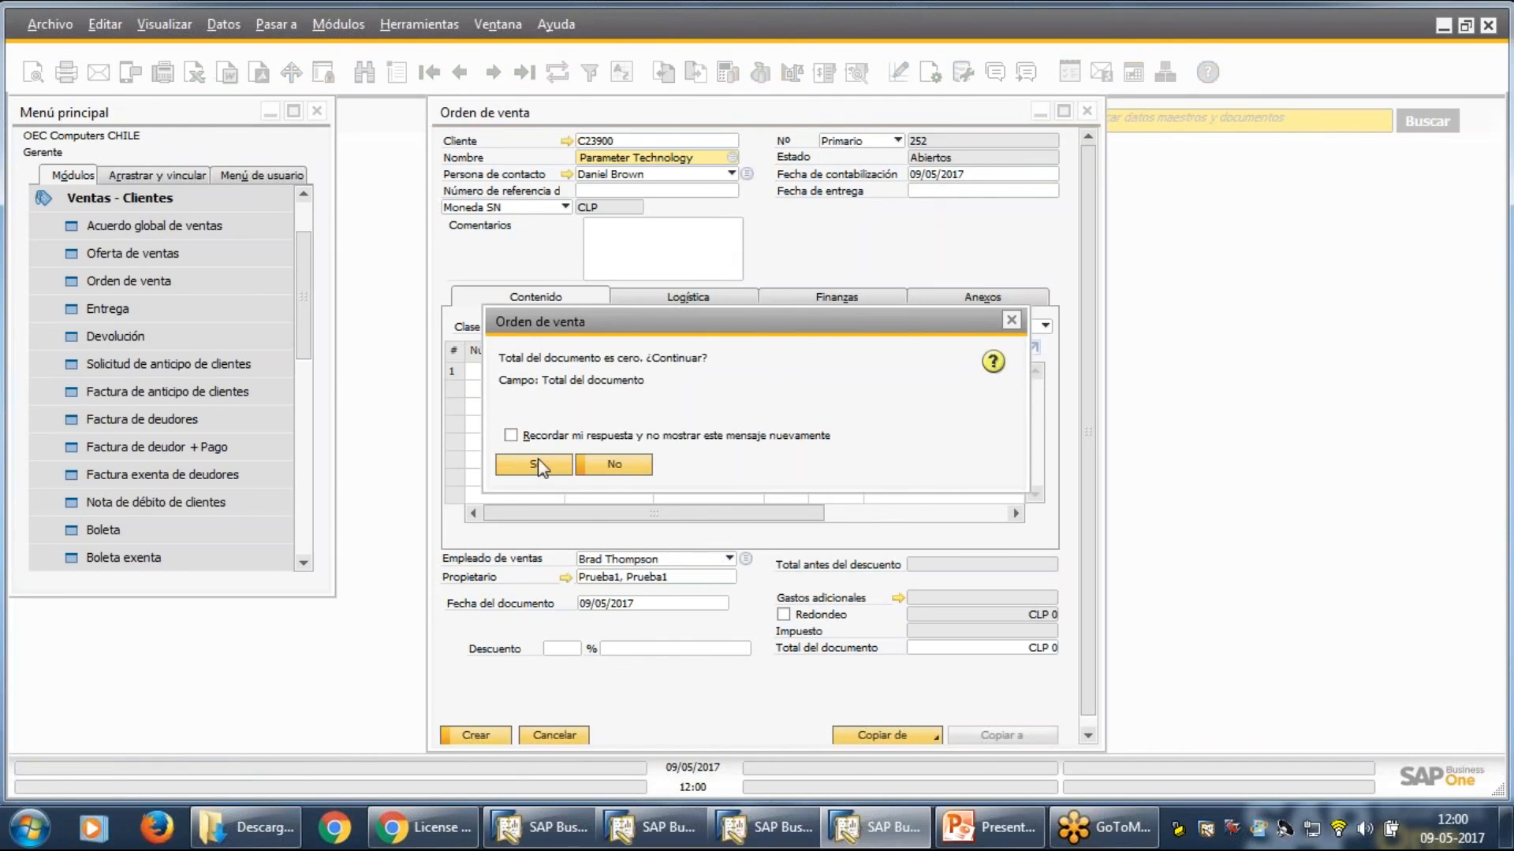
left_click(538, 464)
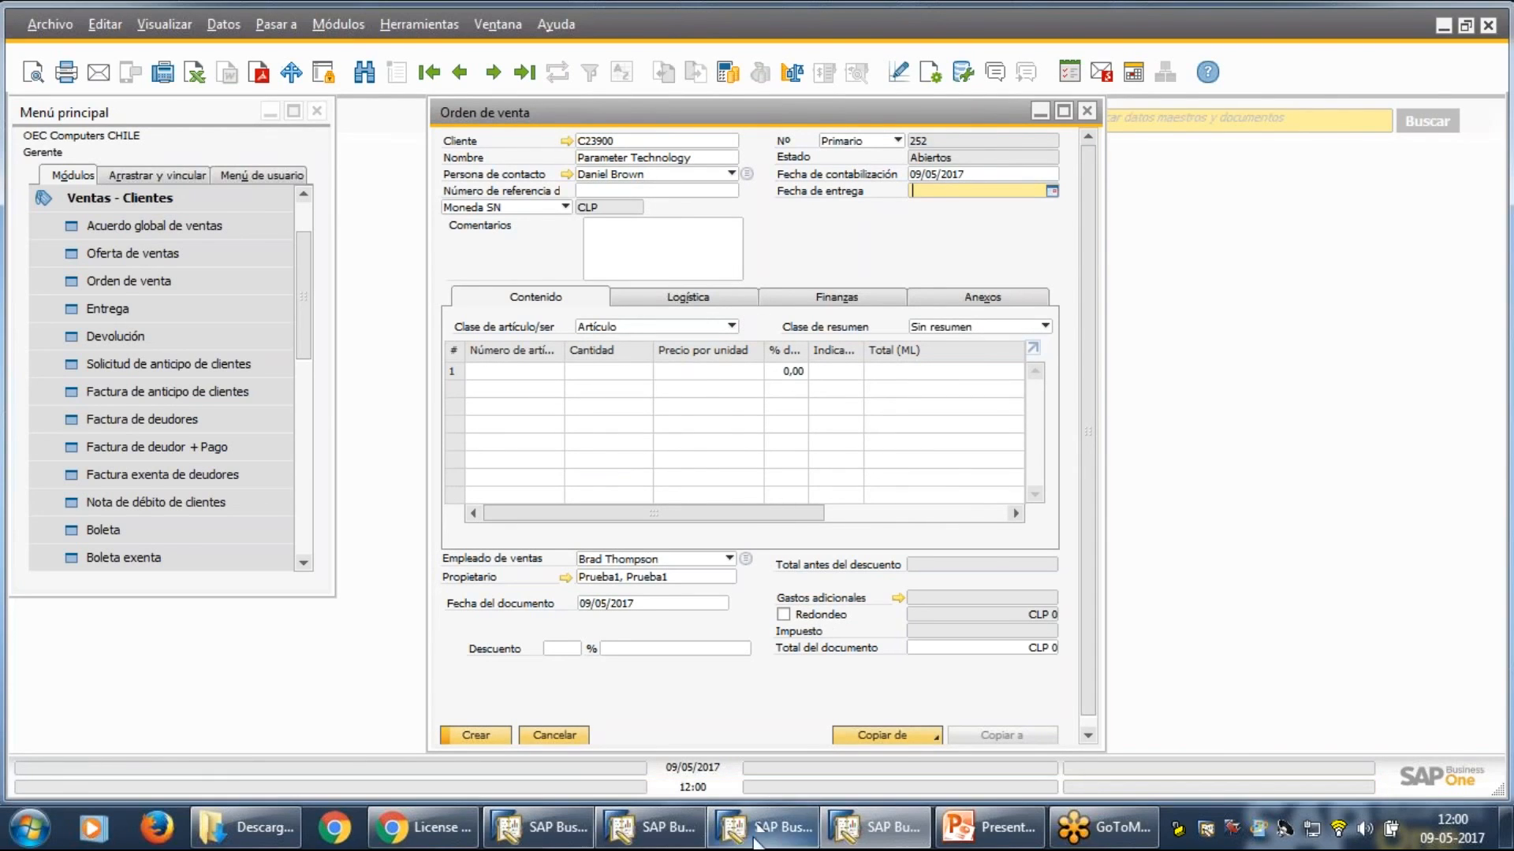
Close the Gerente session's unfinished Parameter Technology sales order without saving it.
left_click(842, 833)
left_click(763, 832)
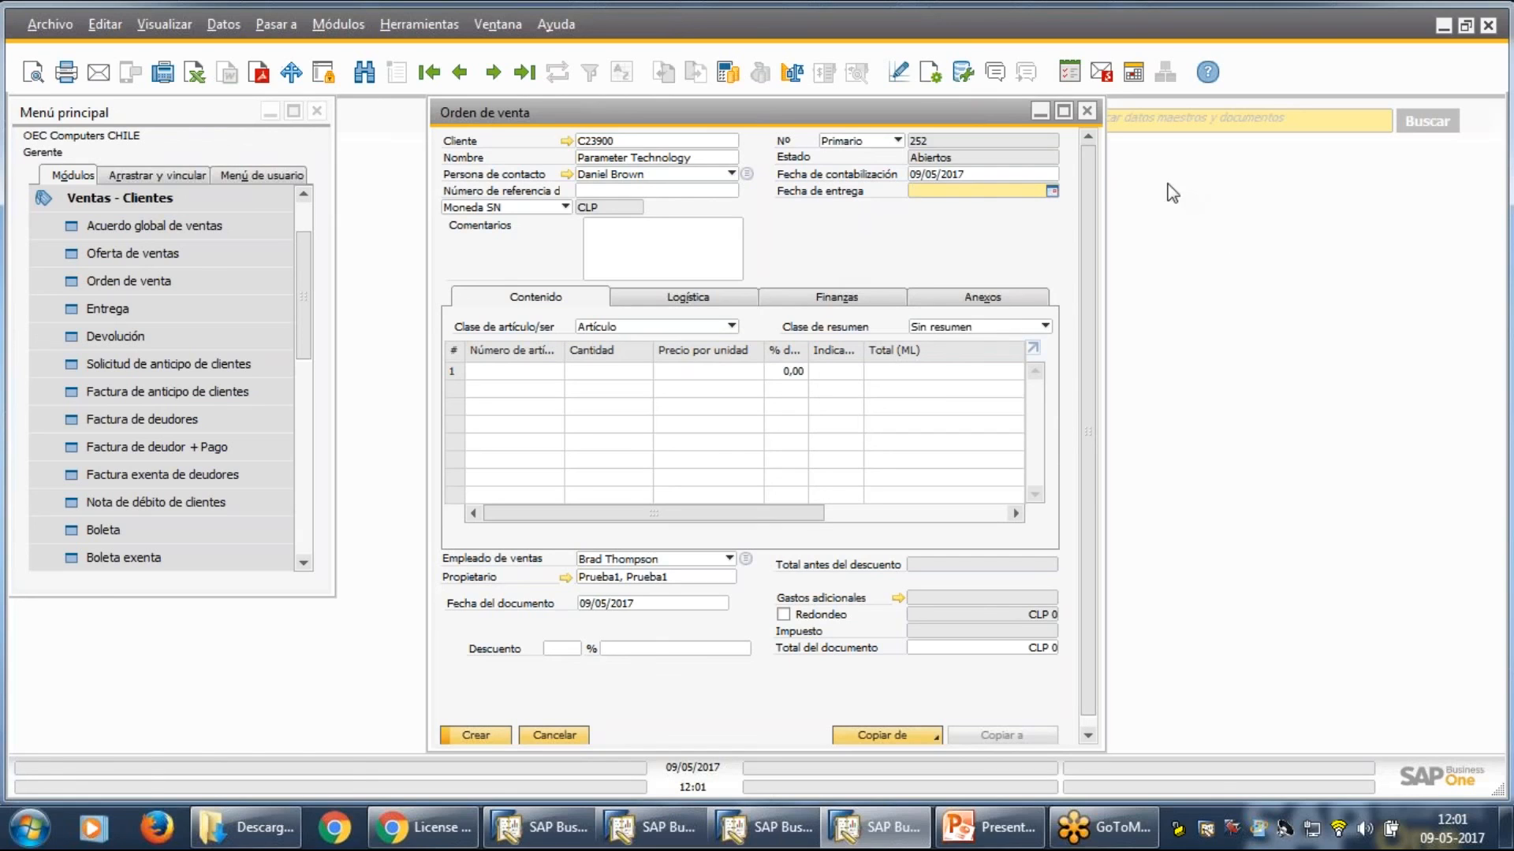
left_click_drag(991, 112, 911, 118)
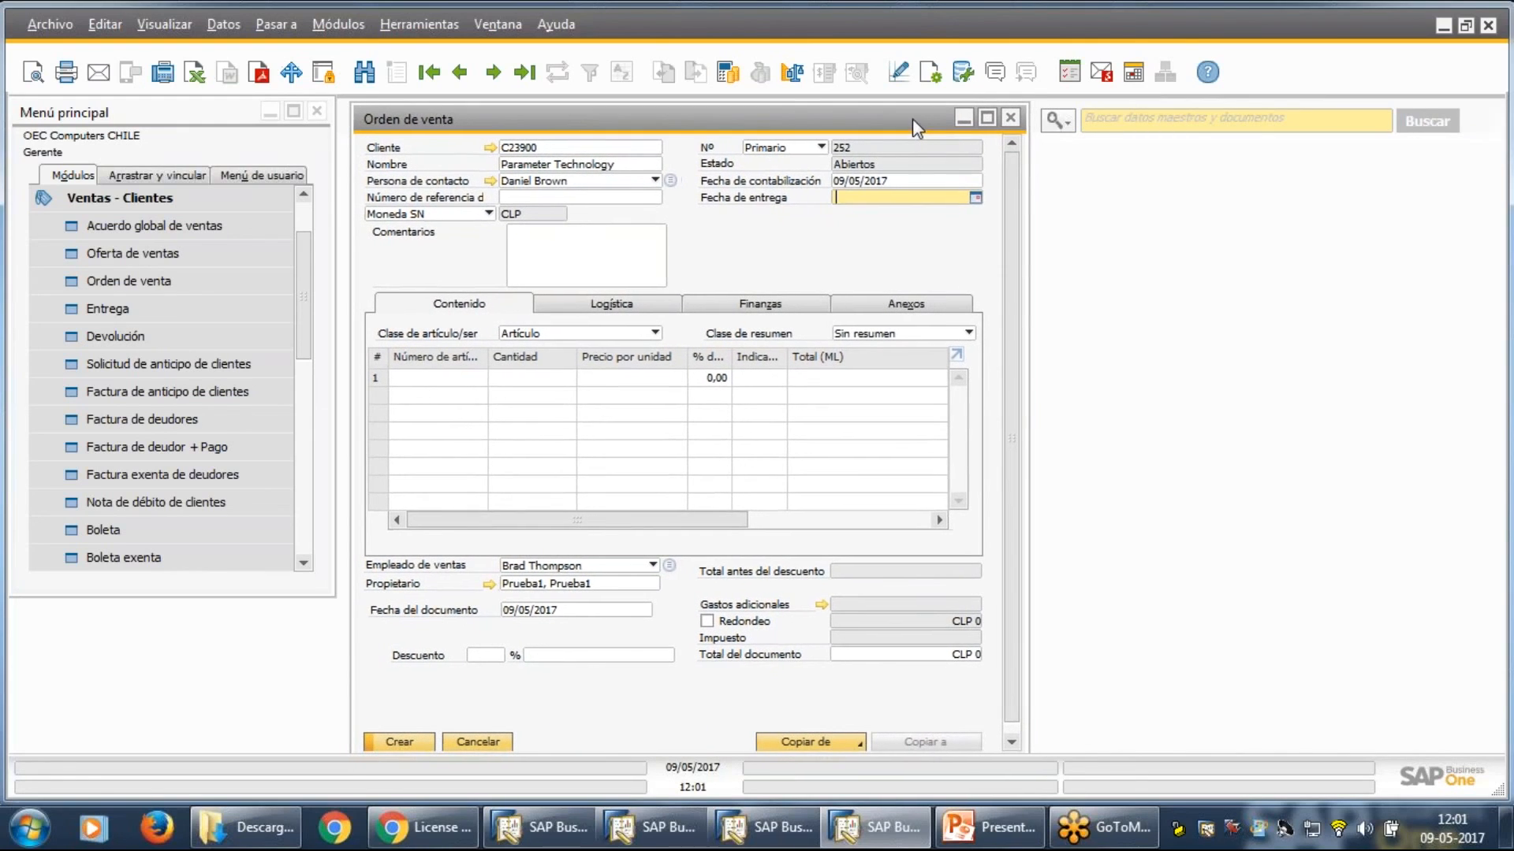
left_click(1008, 119)
left_click(684, 473)
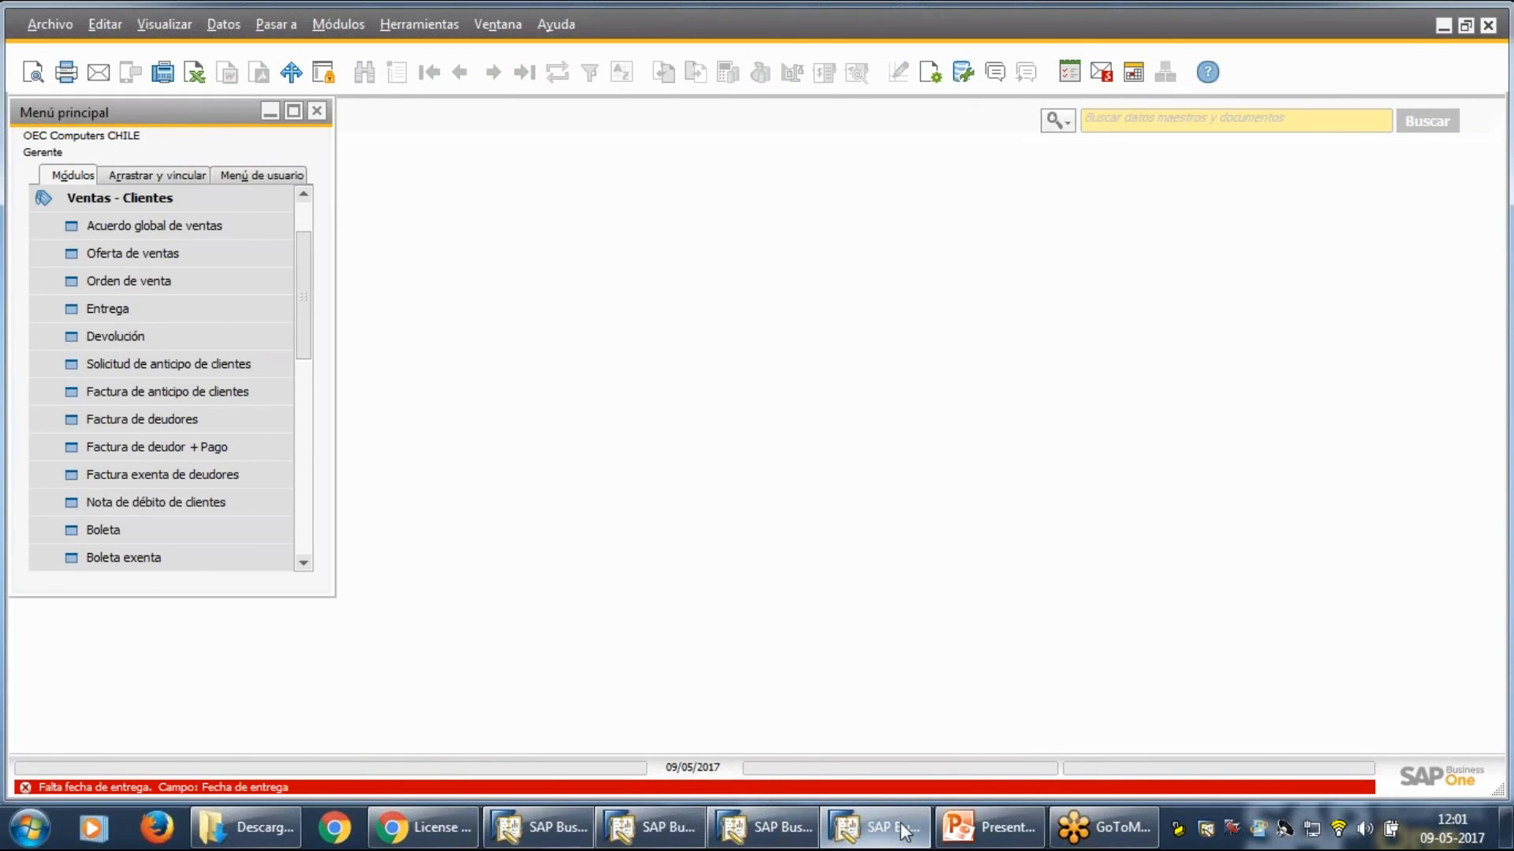
Switch to the manager session, collapse the Gestión module and open Orden de venta under Ventas - Clientes.
left_click(904, 831)
left_click(539, 828)
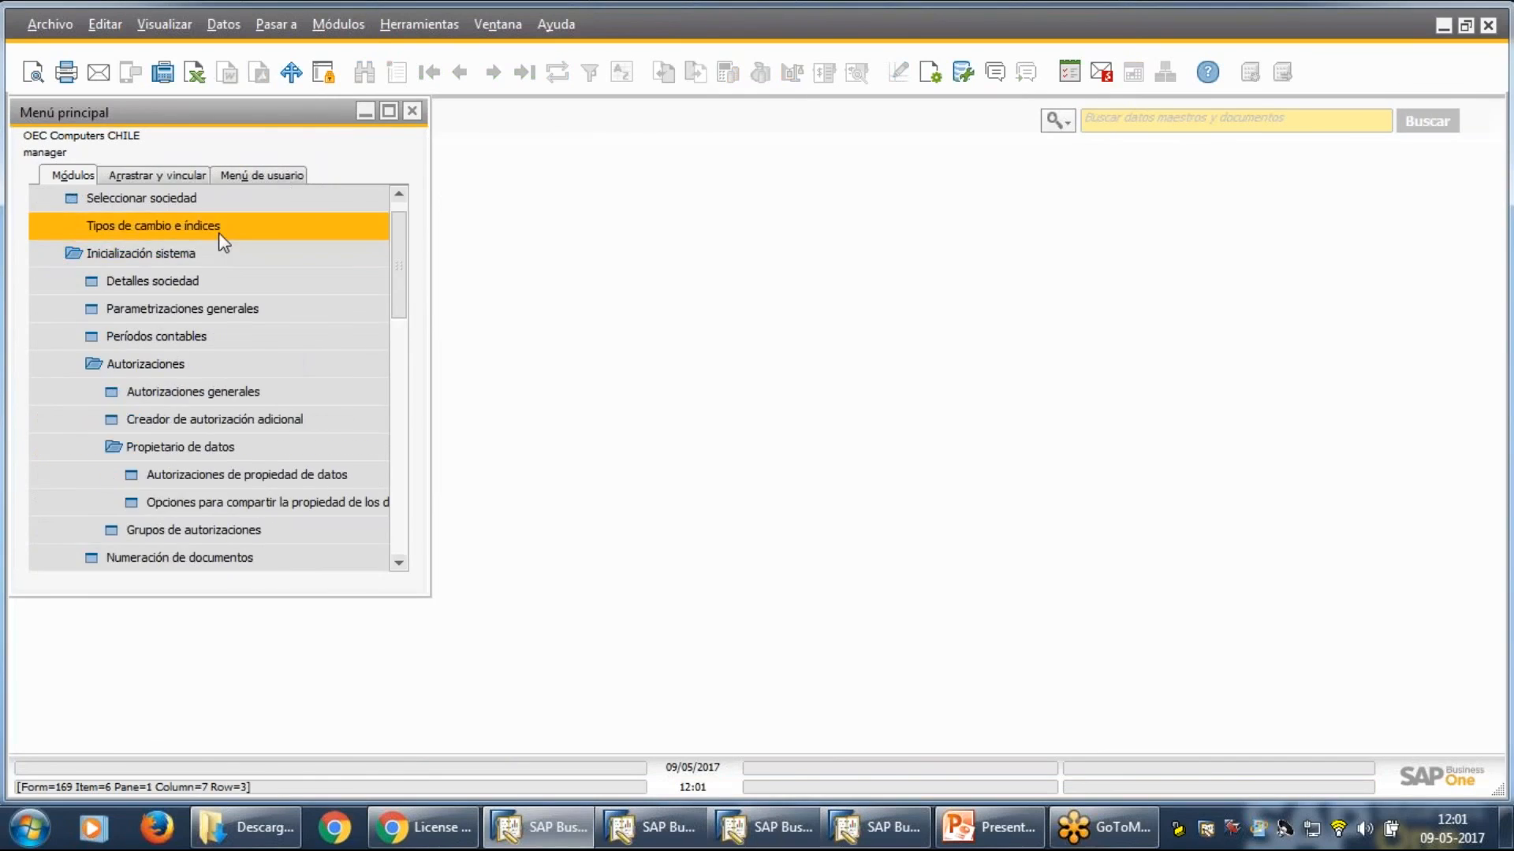
scroll(219, 235, "up", 1)
left_click(124, 199)
left_click(128, 199)
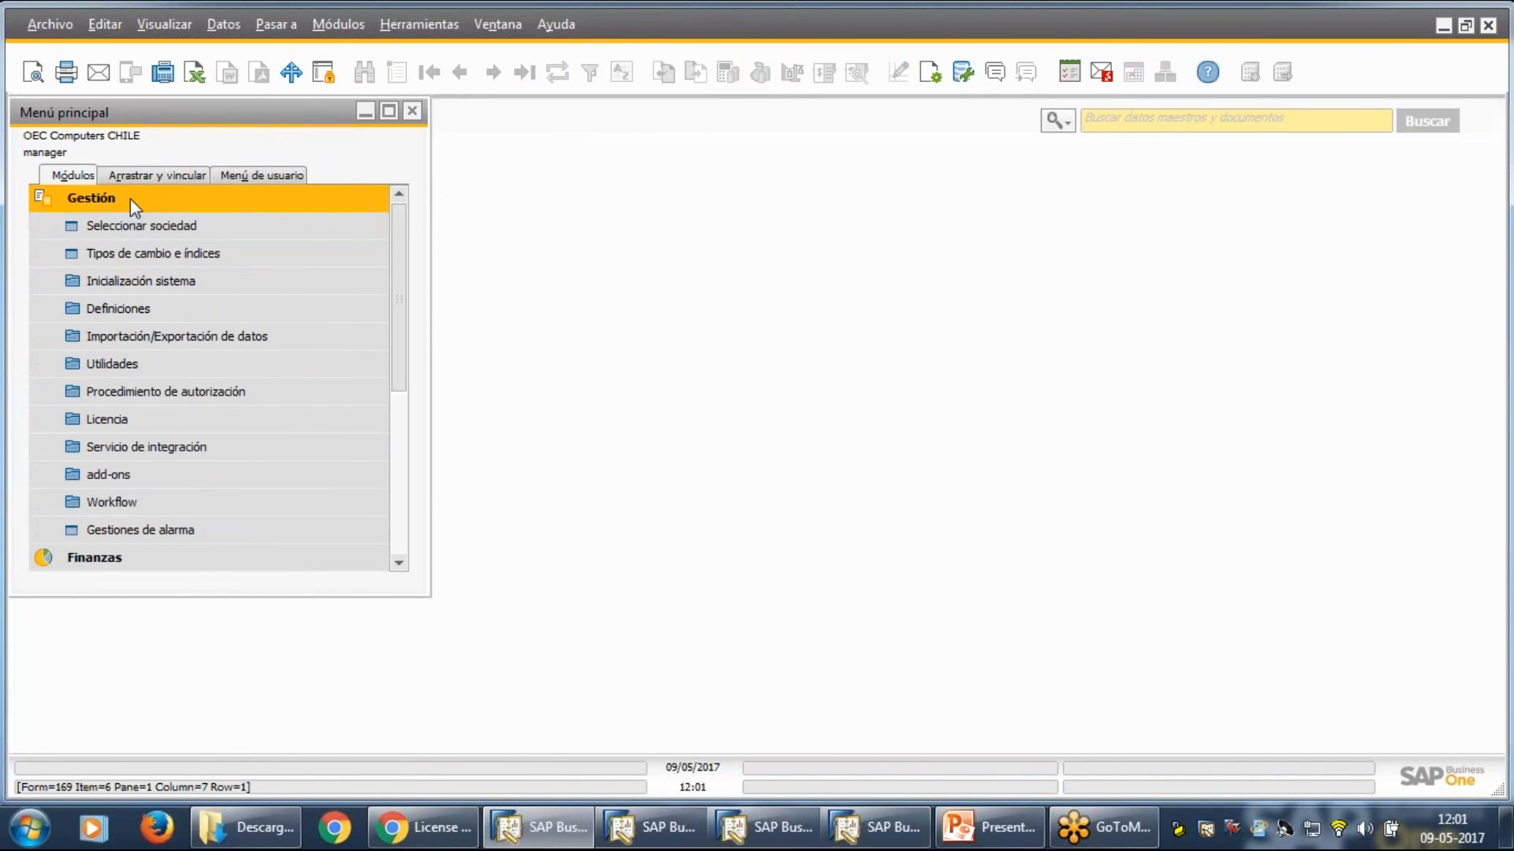
left_click(130, 199)
left_click(116, 233)
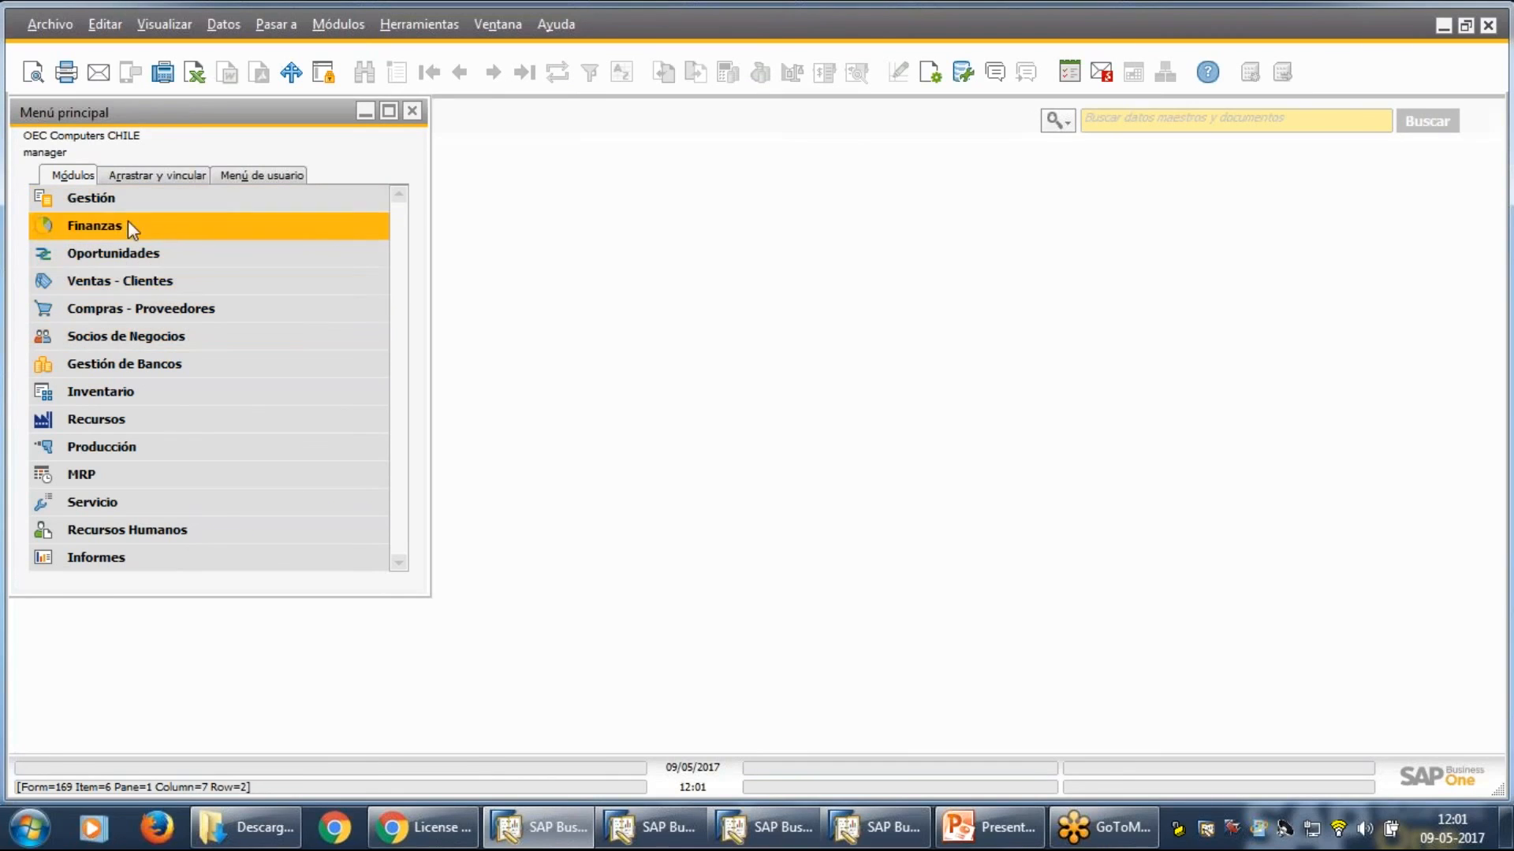
left_click(159, 282)
left_click(154, 285)
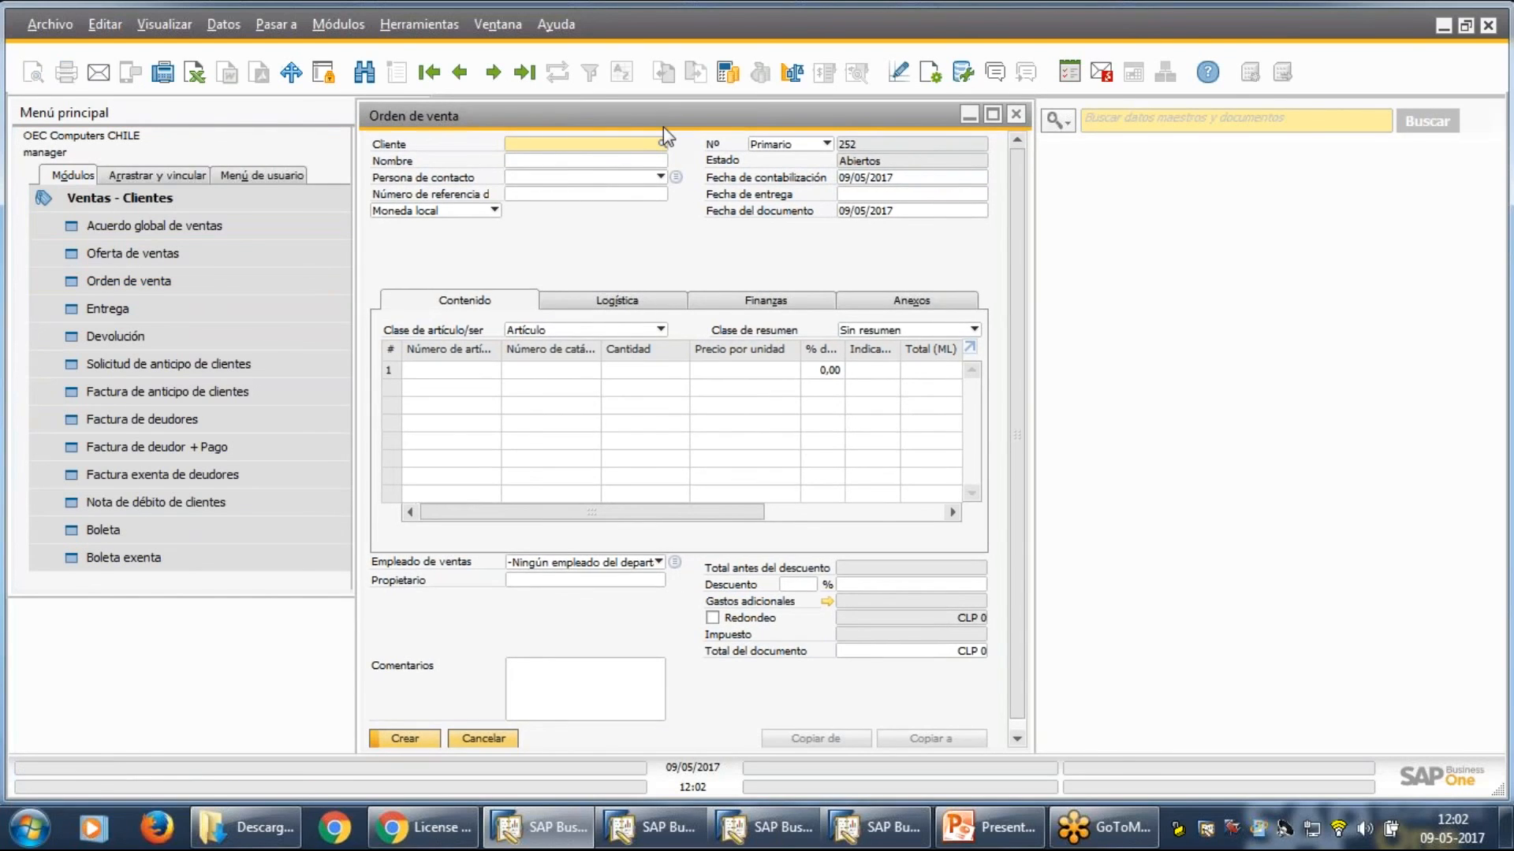
Open the sales order form for UI editing and move the Comentarios field up to just below Moneda local.
left_click(405, 26)
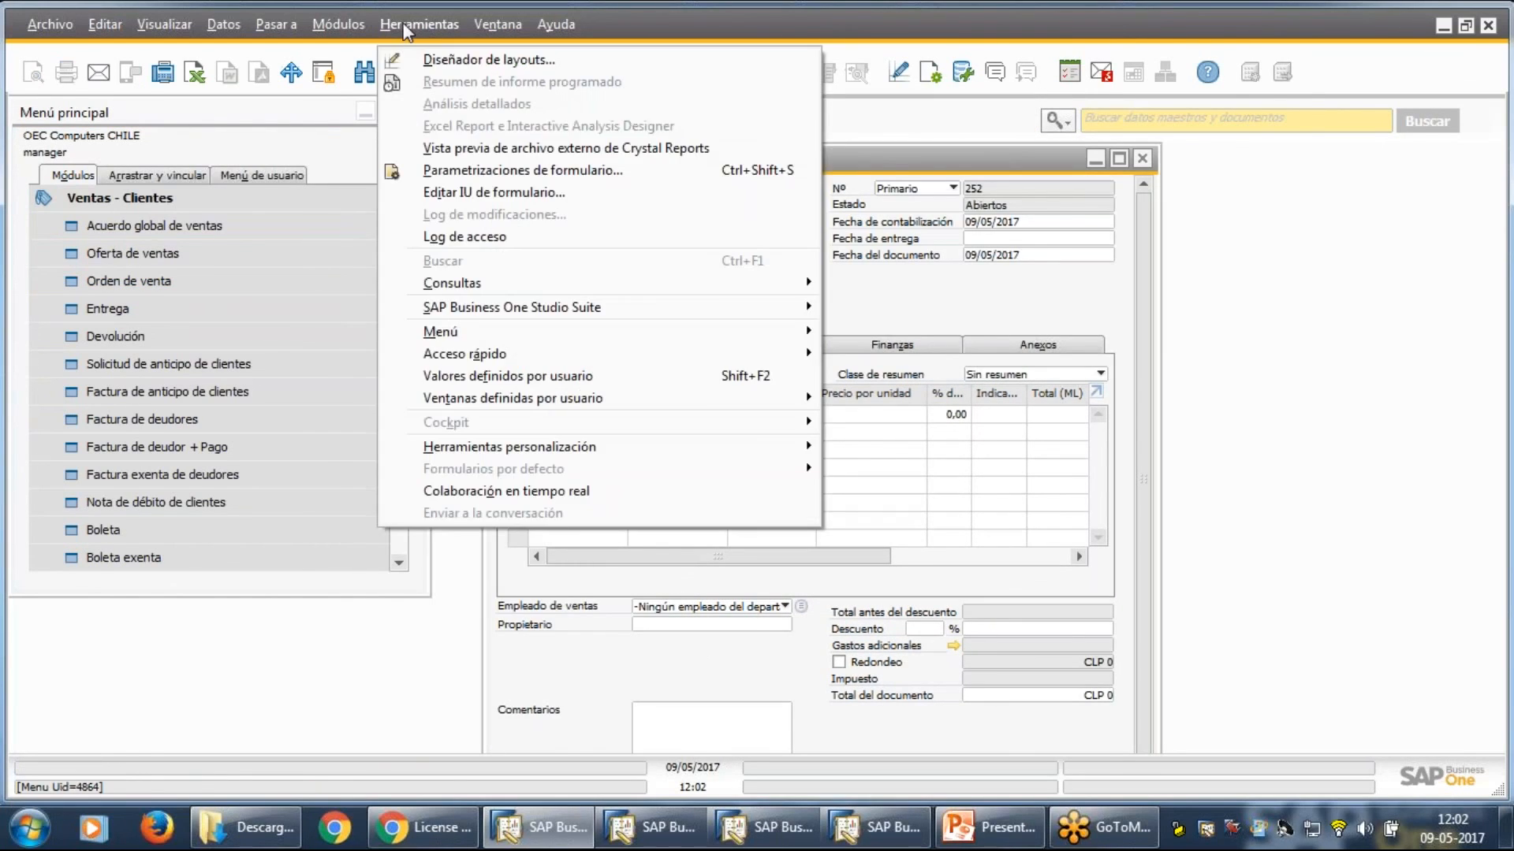
left_click(544, 197)
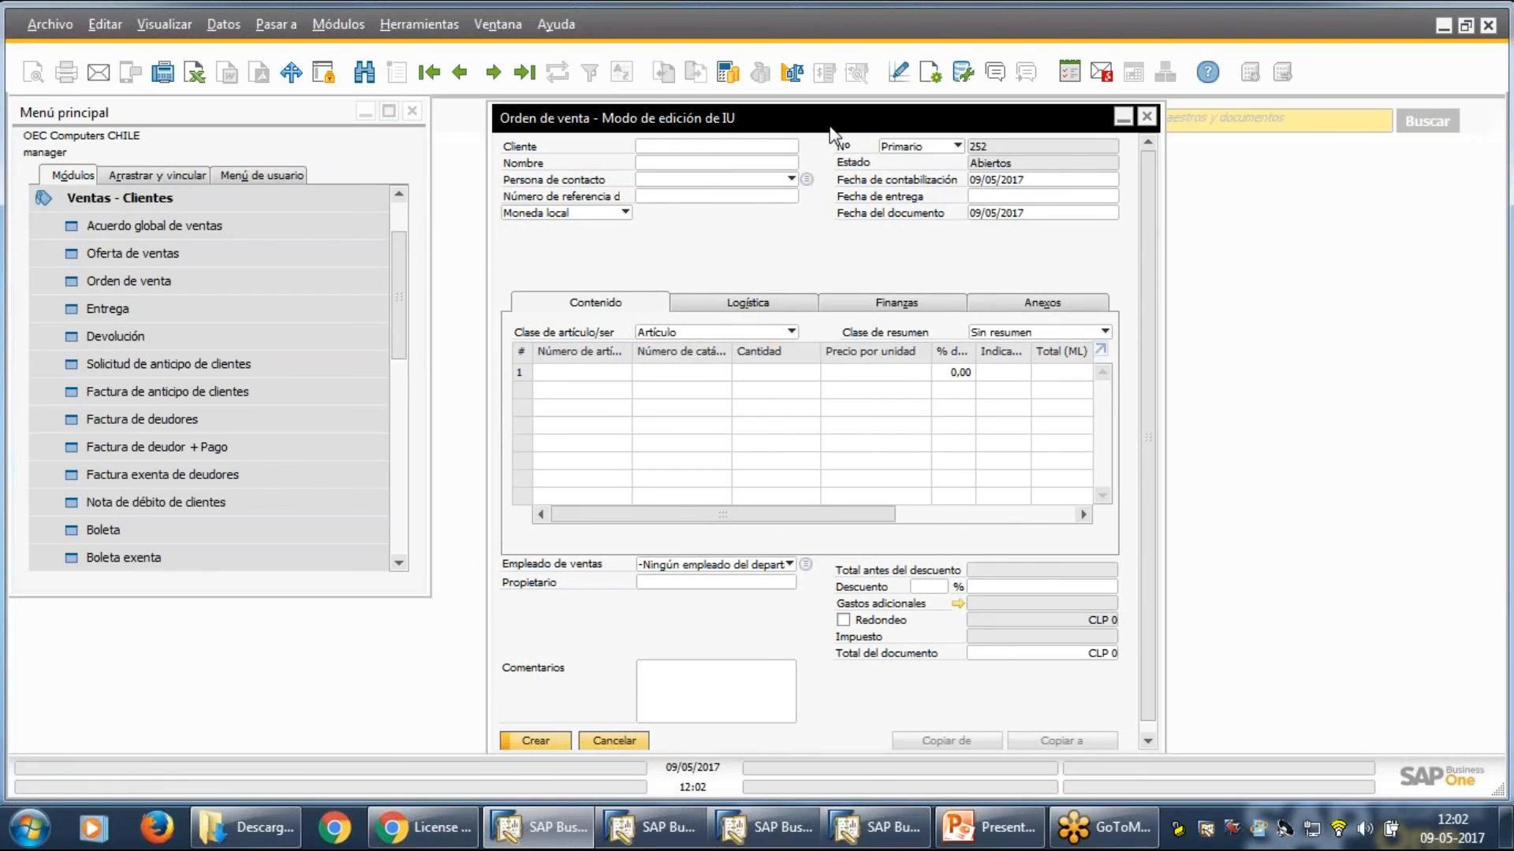
left_click_drag(829, 128, 844, 167)
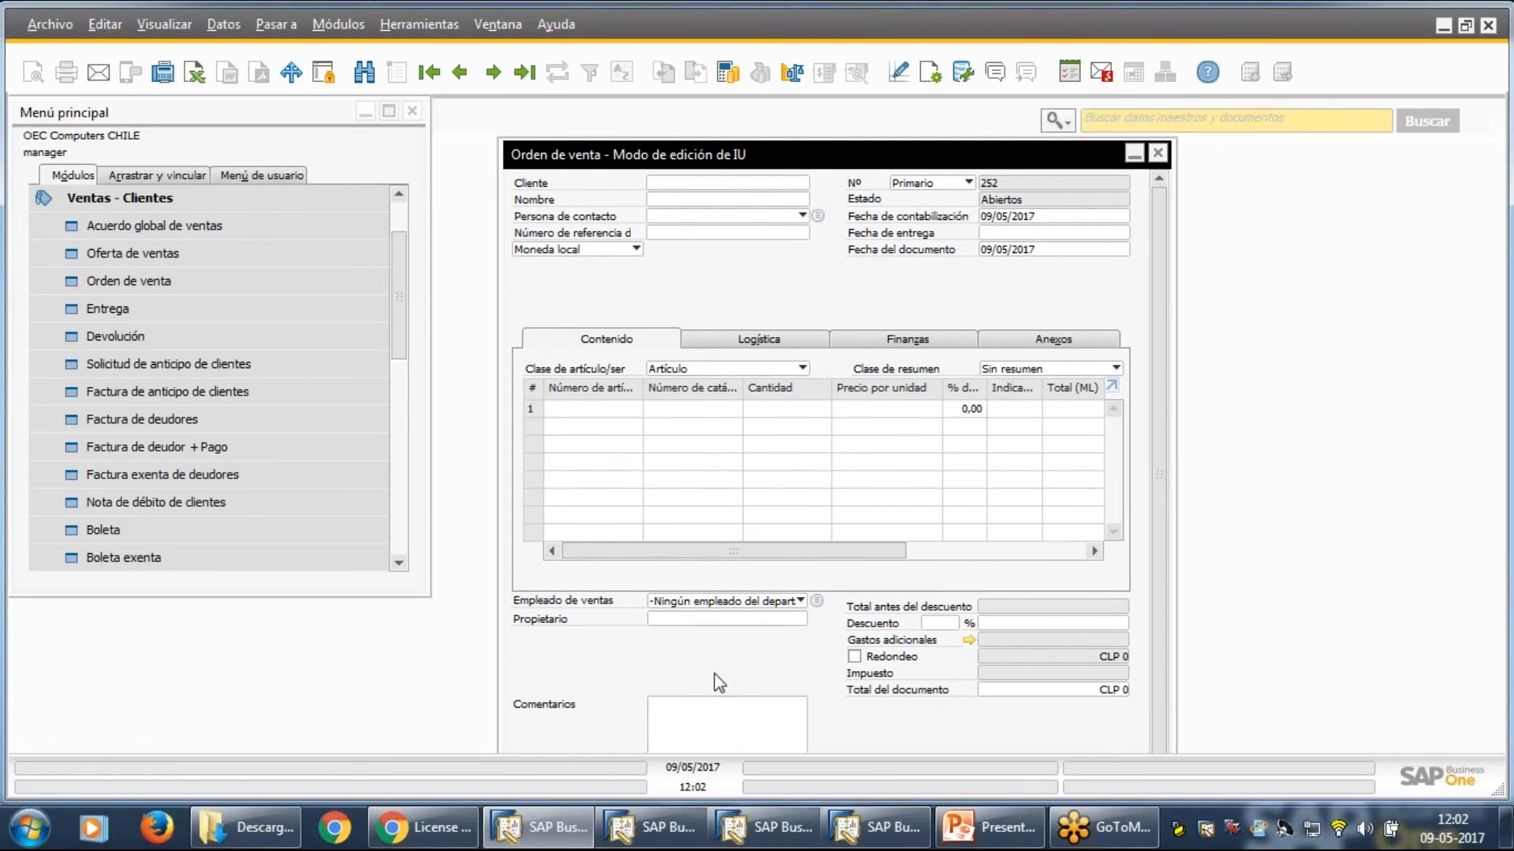
left_click(698, 722)
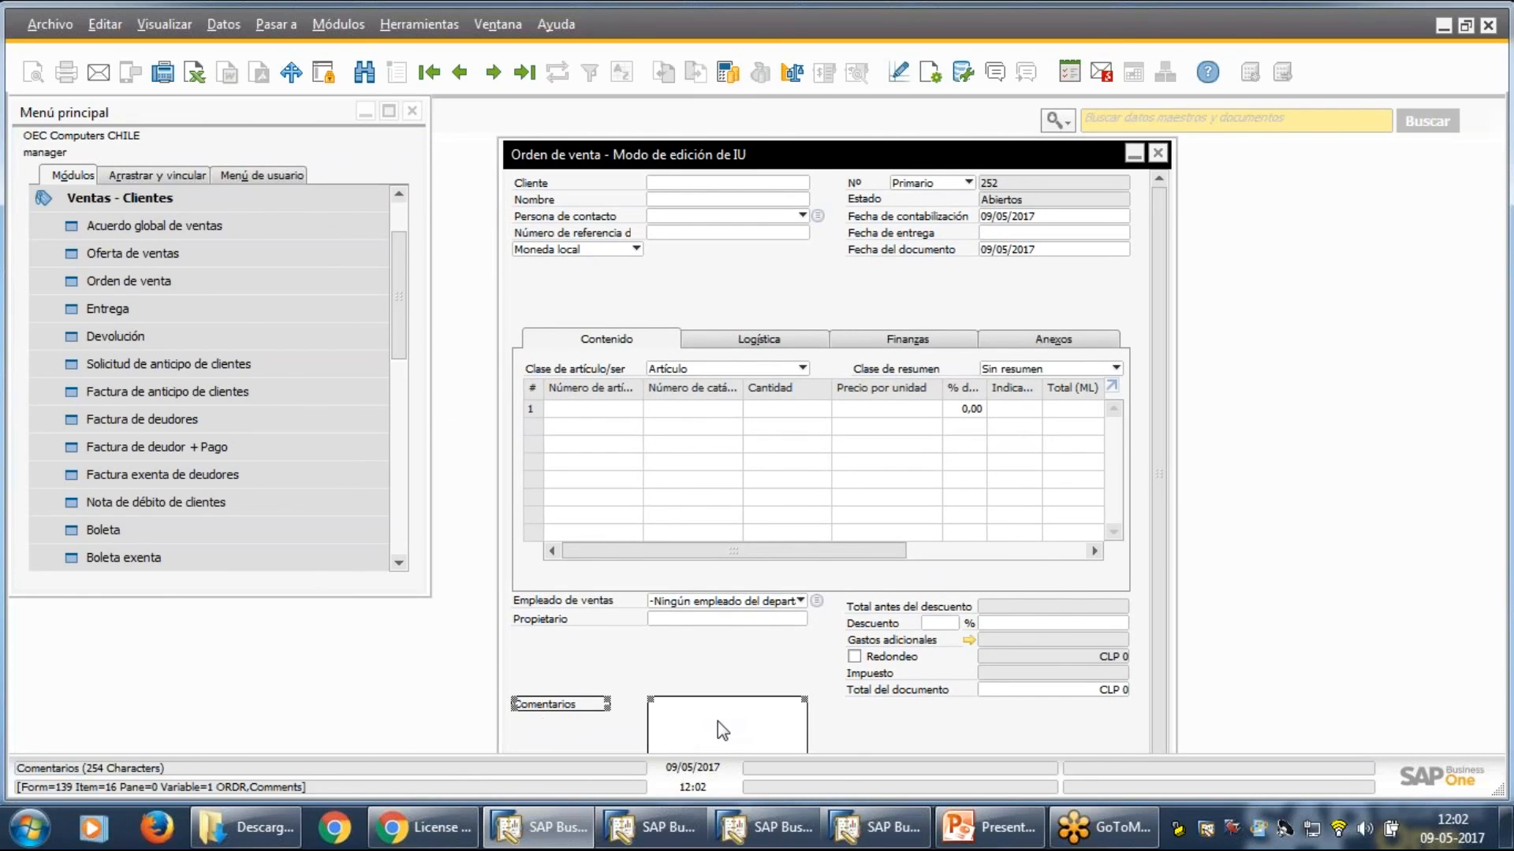
left_click_drag(718, 722, 717, 285)
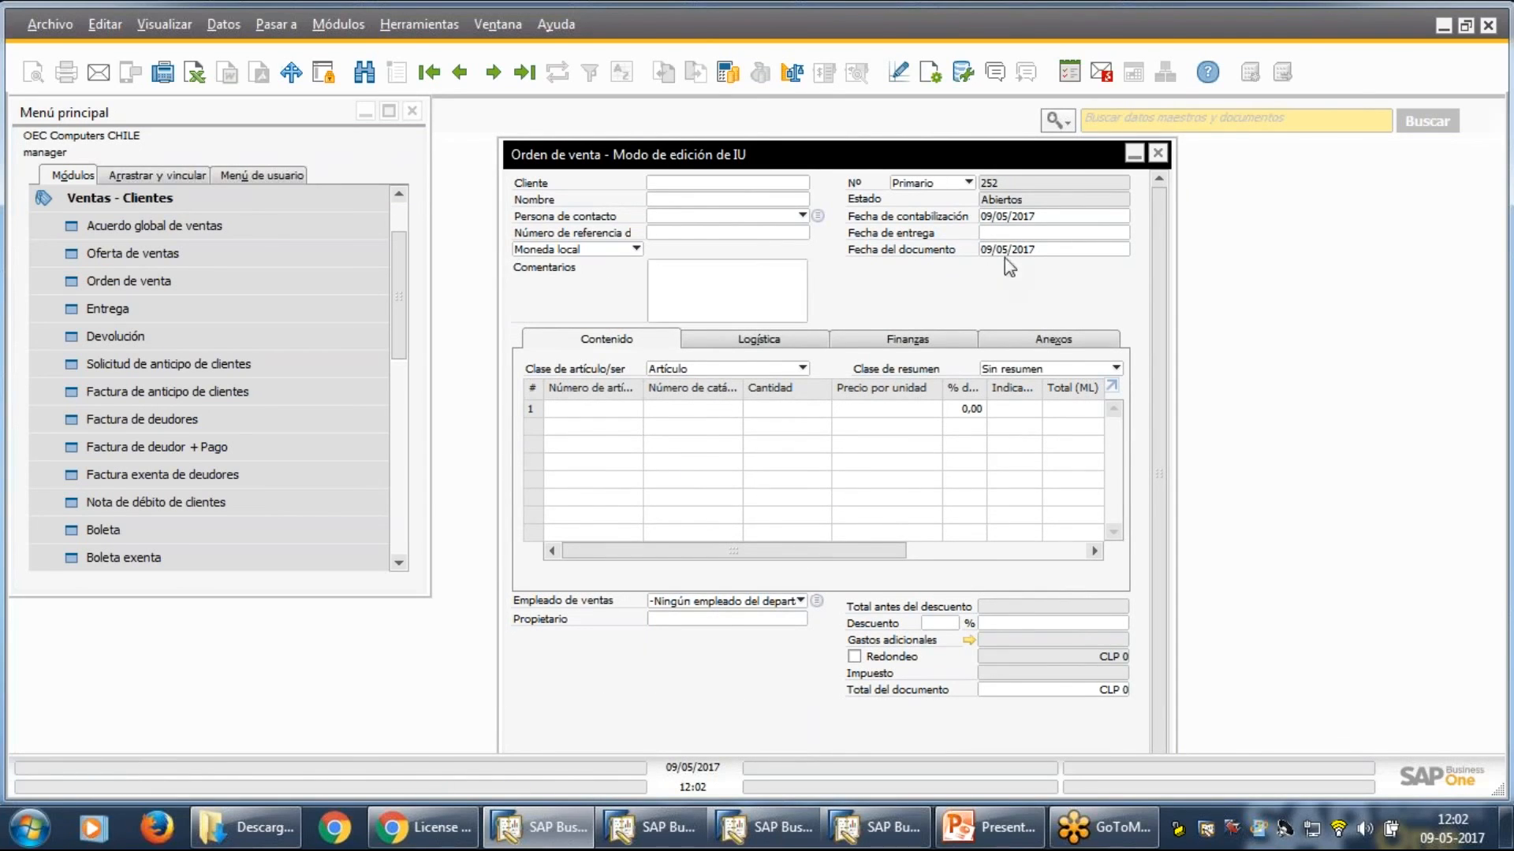
Move the Fecha del documento and Total del documento fields beneath Propietario, one under the other.
left_click(1029, 246)
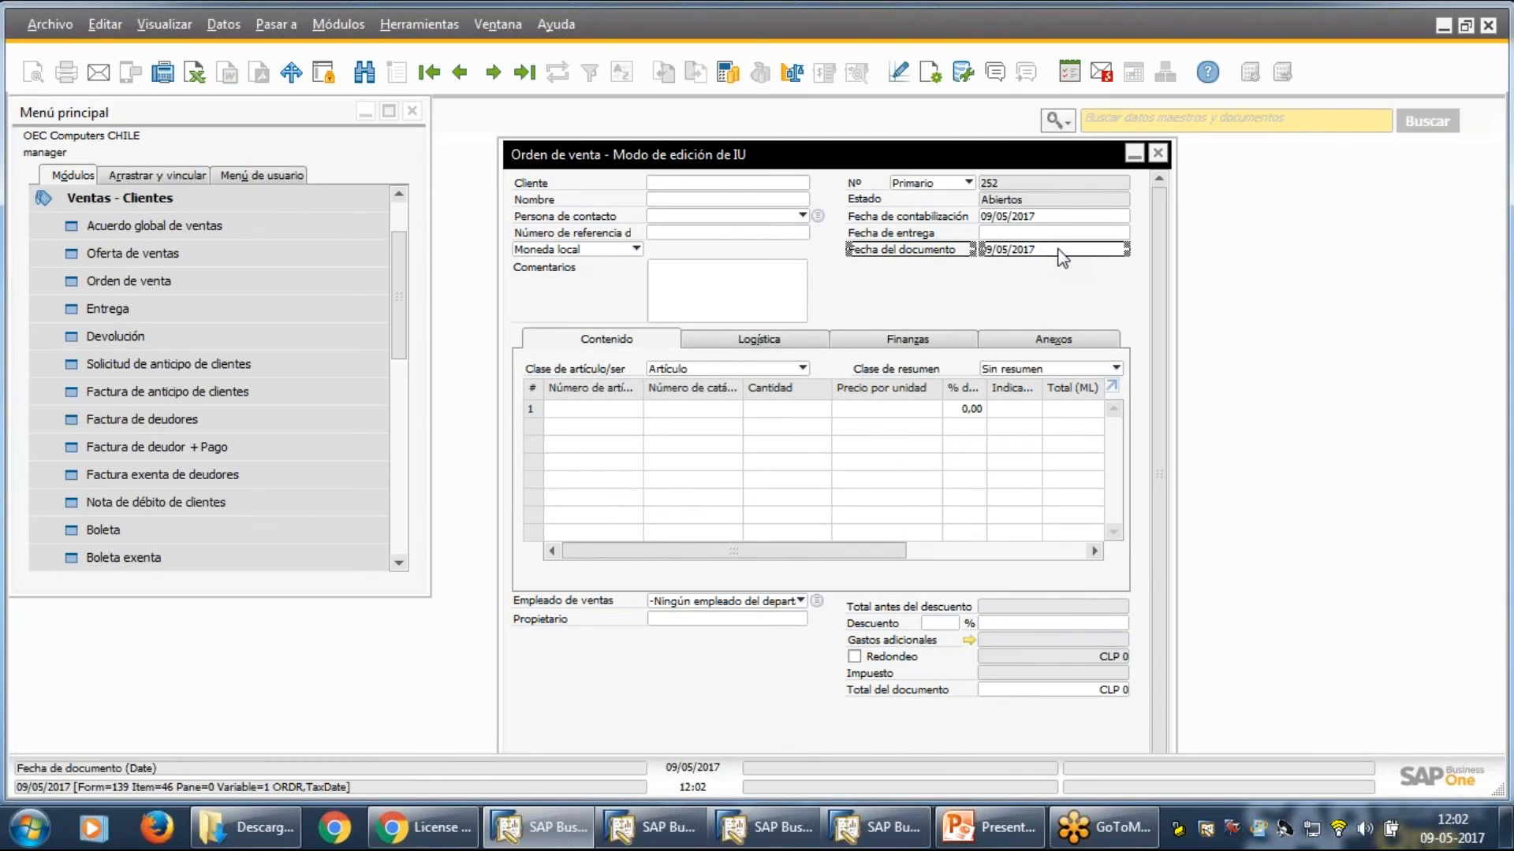
left_click_drag(1062, 256, 727, 645)
left_click(1022, 641)
left_click(1030, 690)
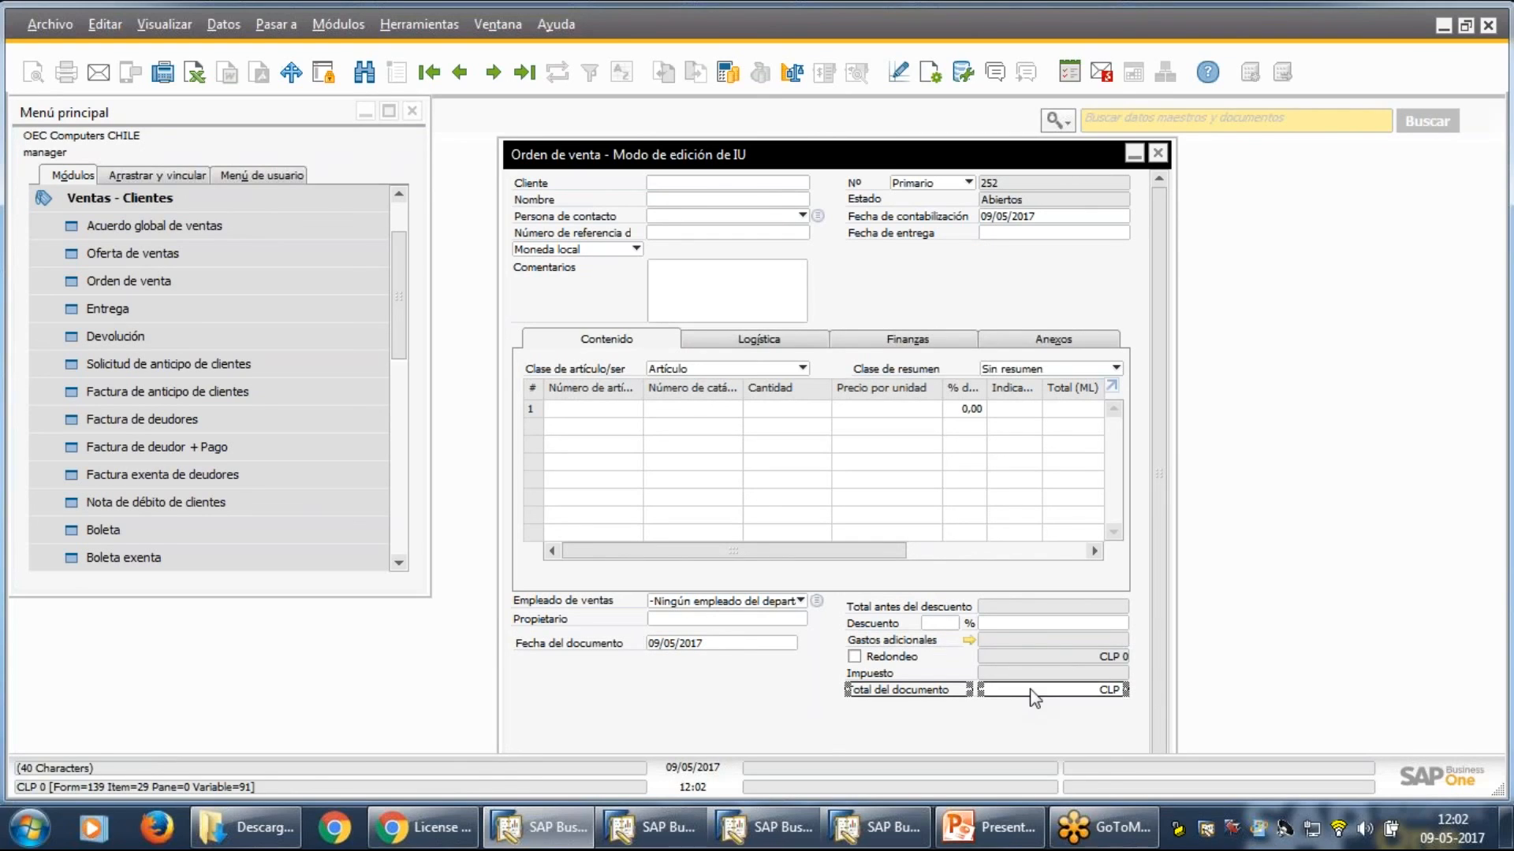
left_click(924, 688)
left_click_drag(924, 690, 604, 676)
left_click(669, 704)
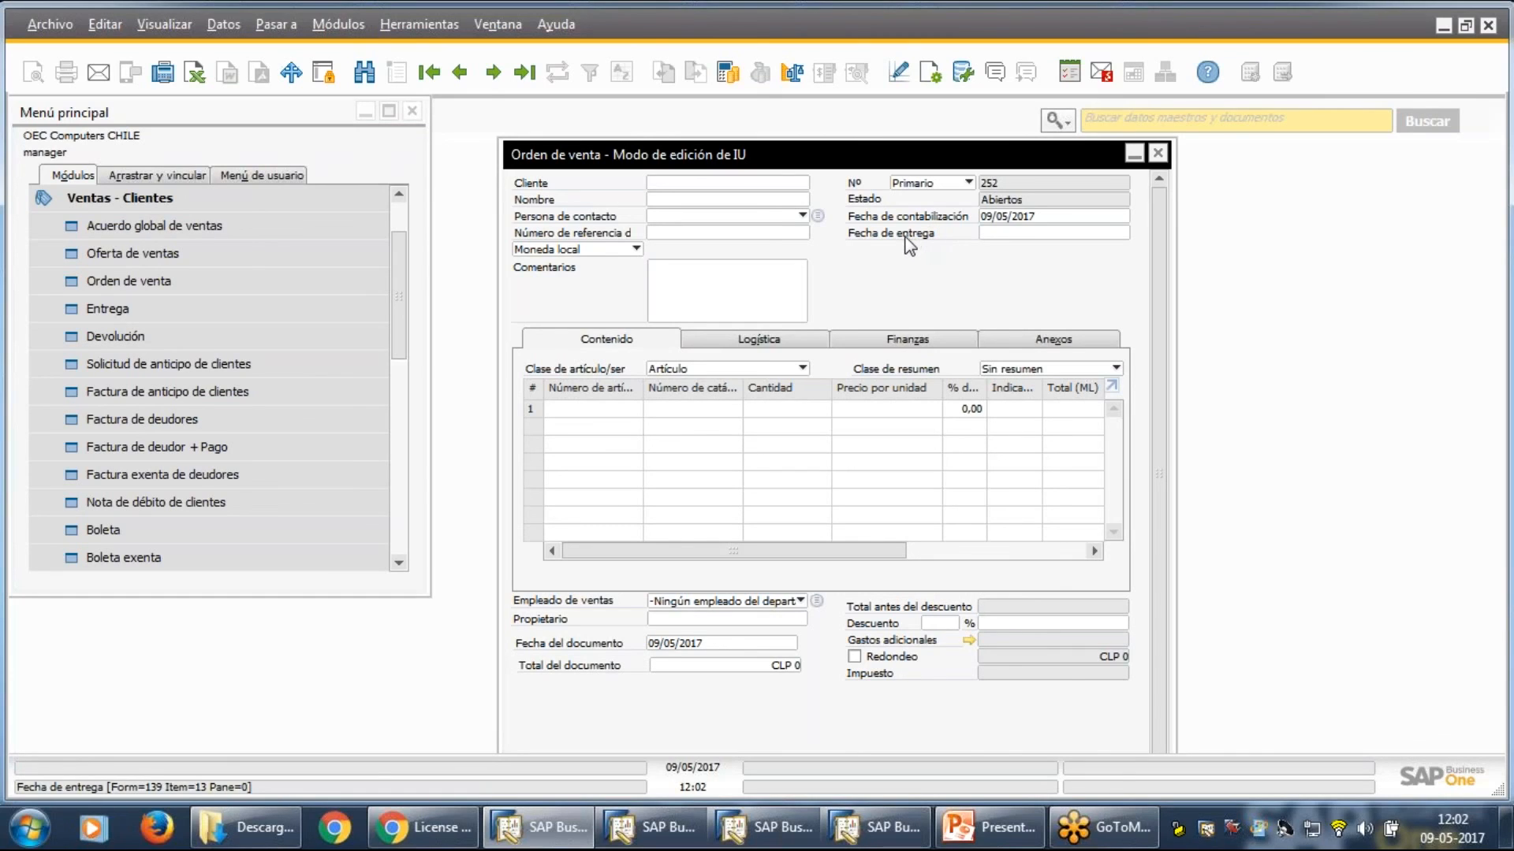
Shift Fecha de entrega and Fecha de contabilización slightly down in the order header and save the modified form layout.
mouse_move(905, 238)
left_mouse_down()
mouse_move(906, 287)
mouse_move(905, 268)
left_mouse_up()
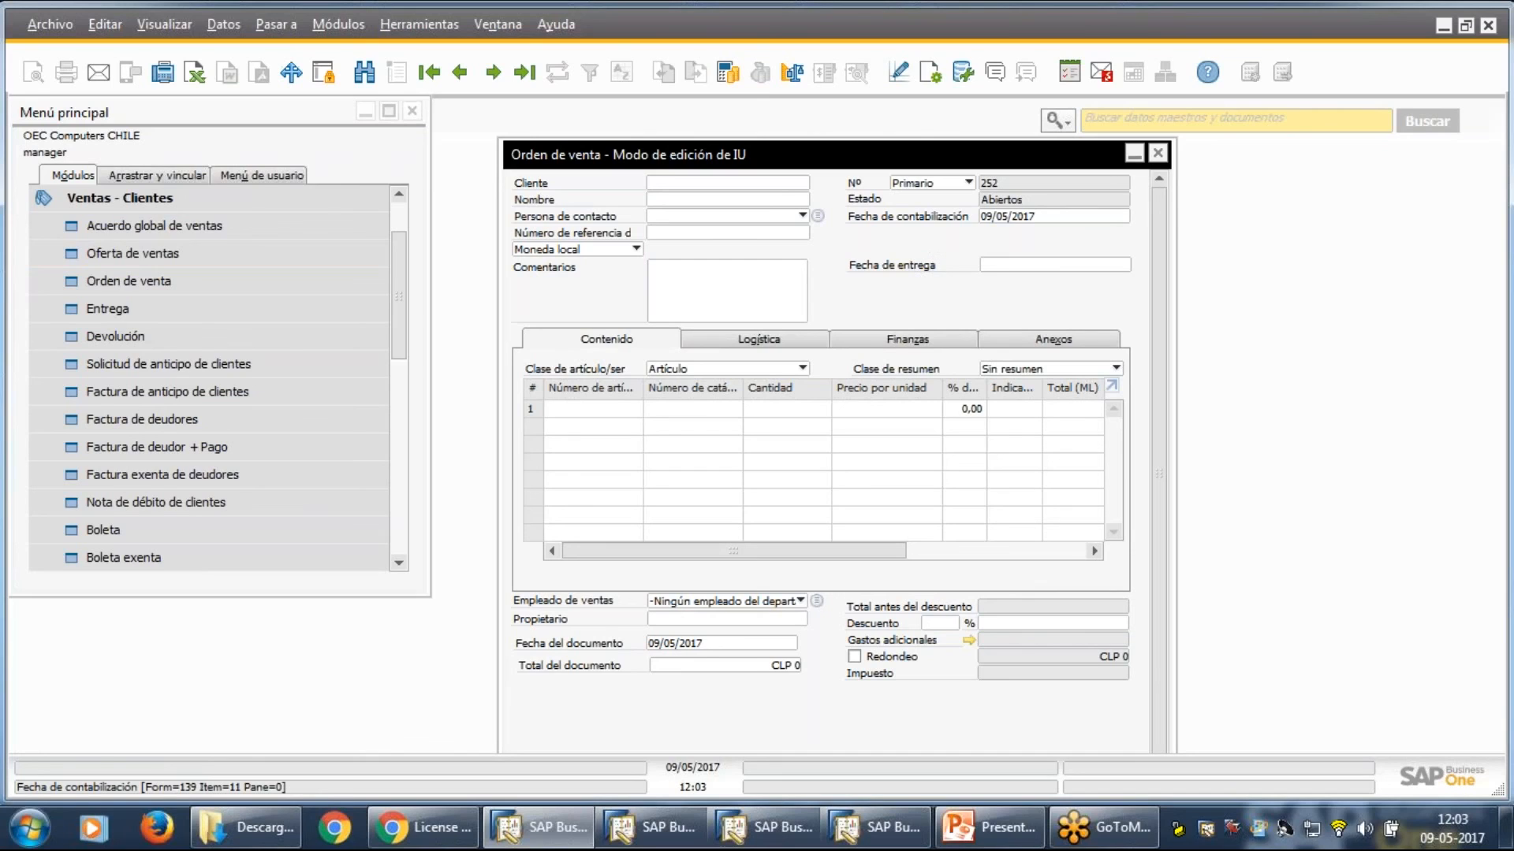
left_click_drag(930, 218, 931, 237)
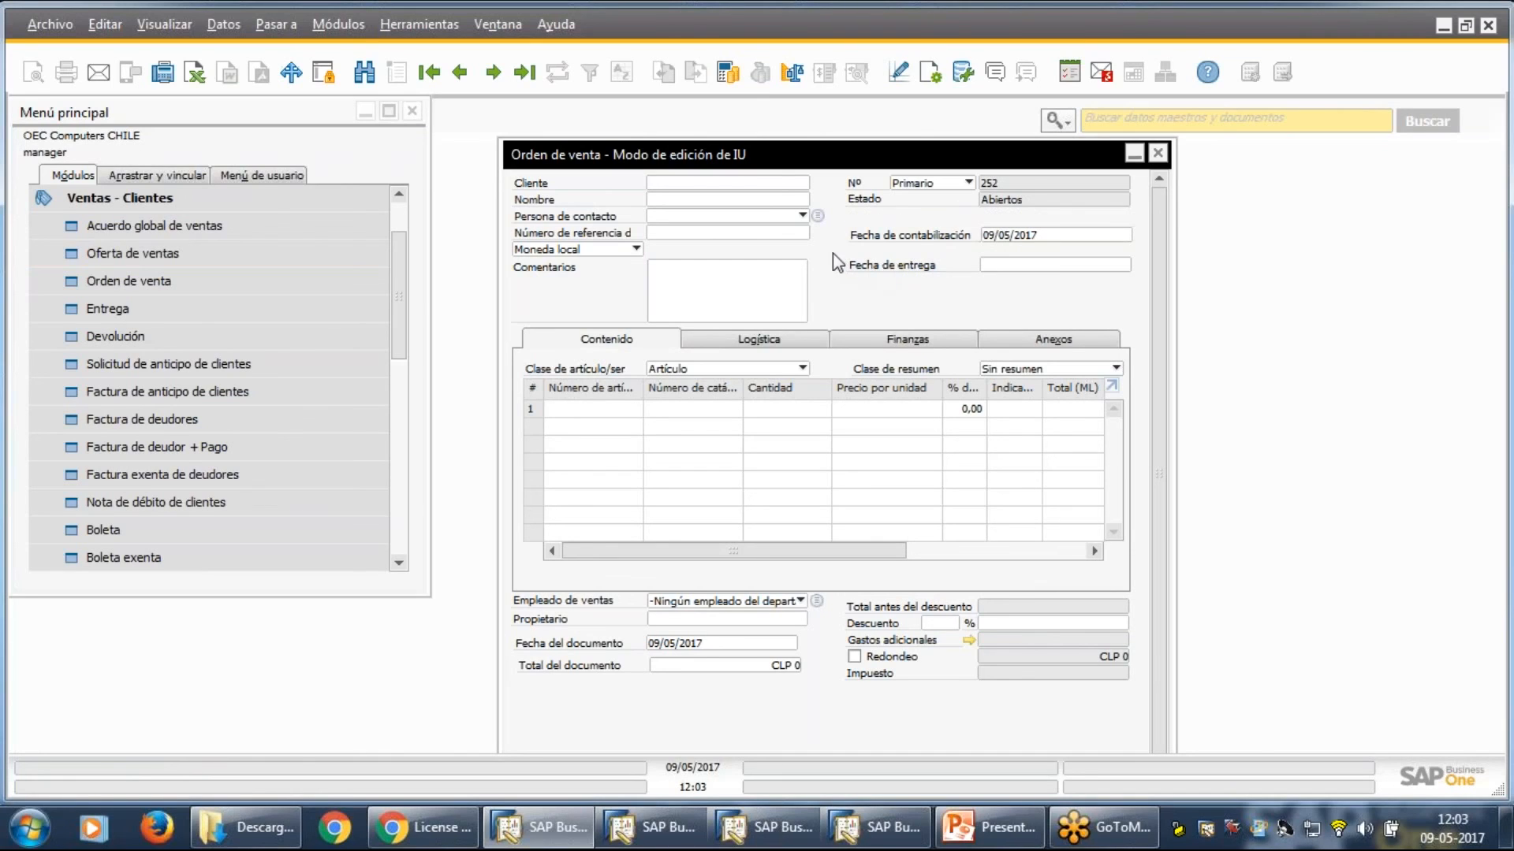
left_click(768, 340)
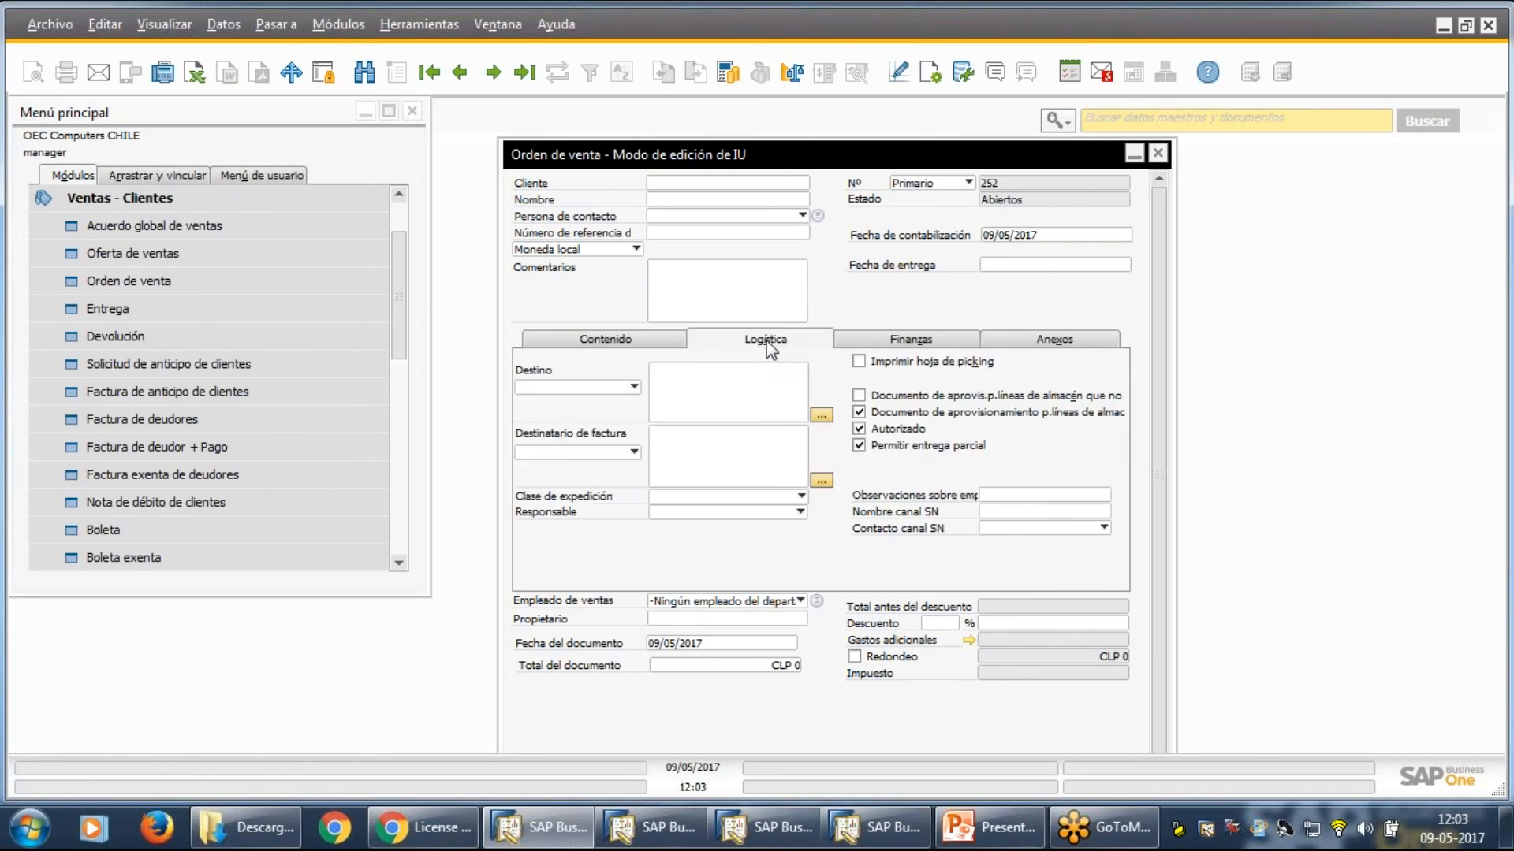
right_click(812, 291)
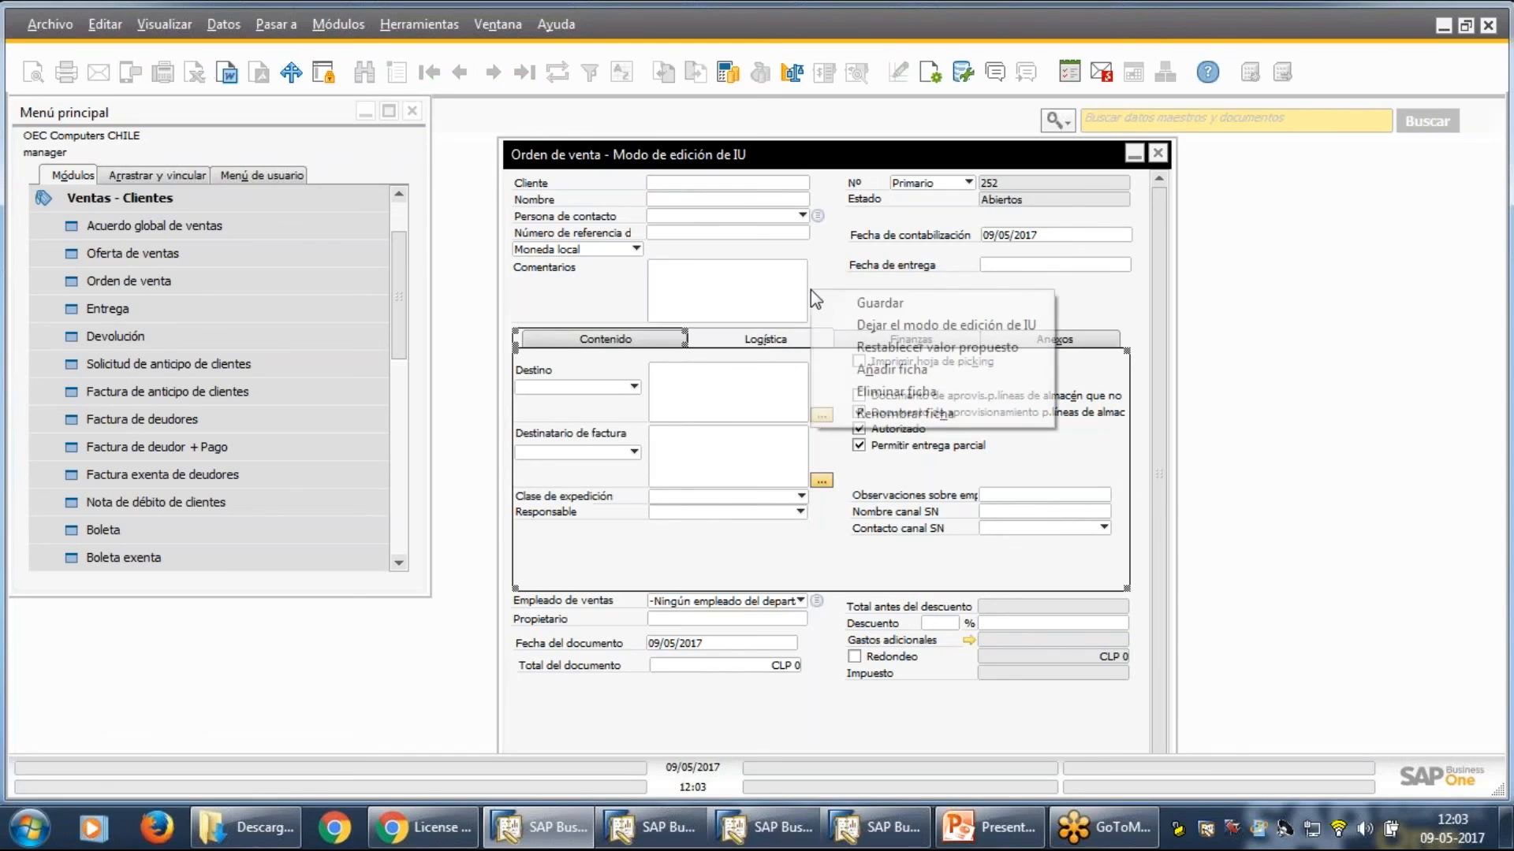
left_click(875, 308)
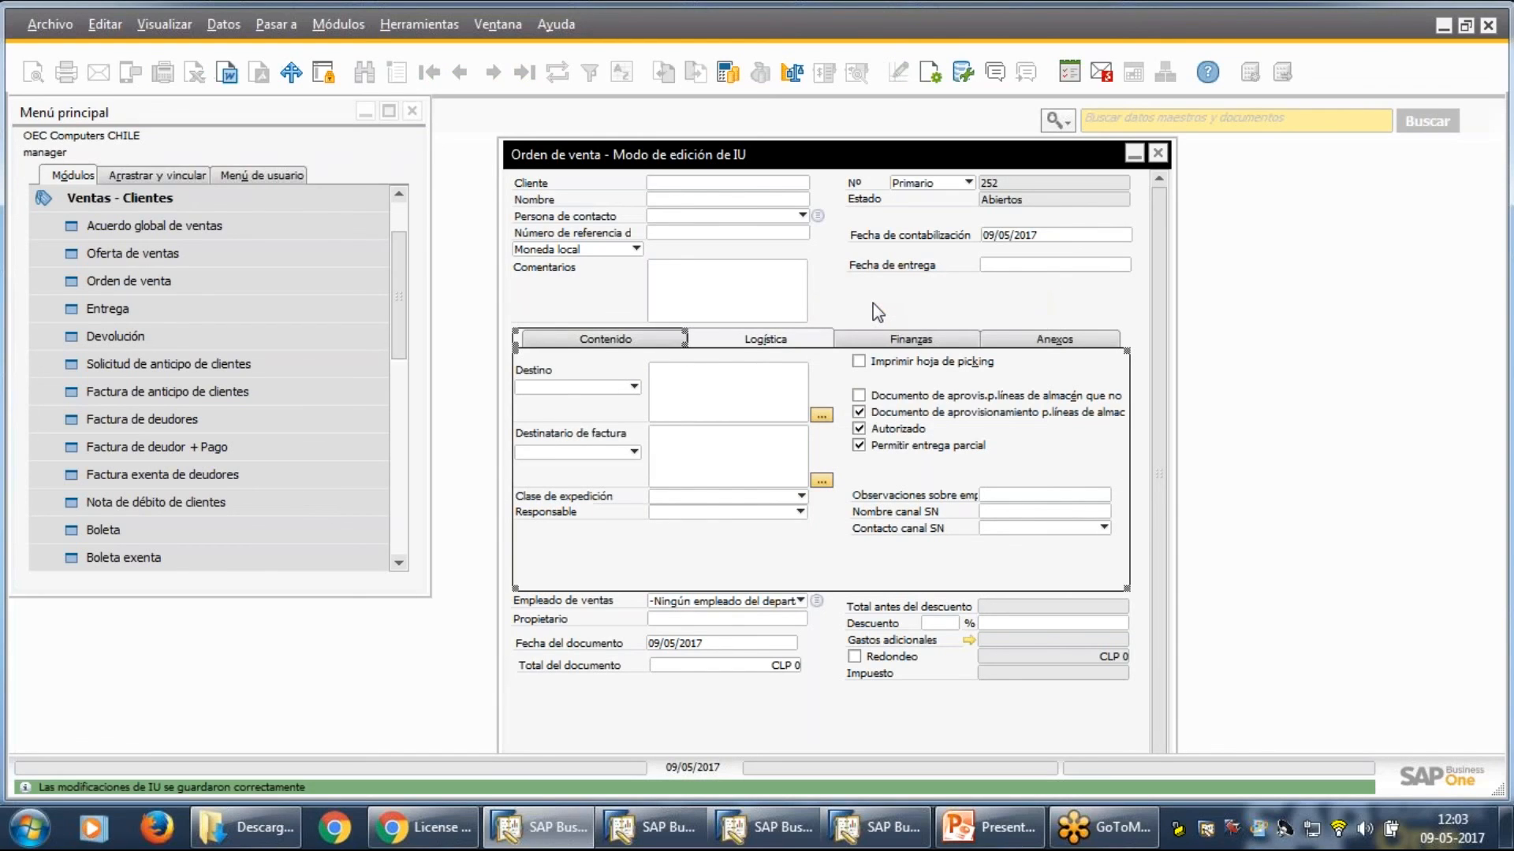